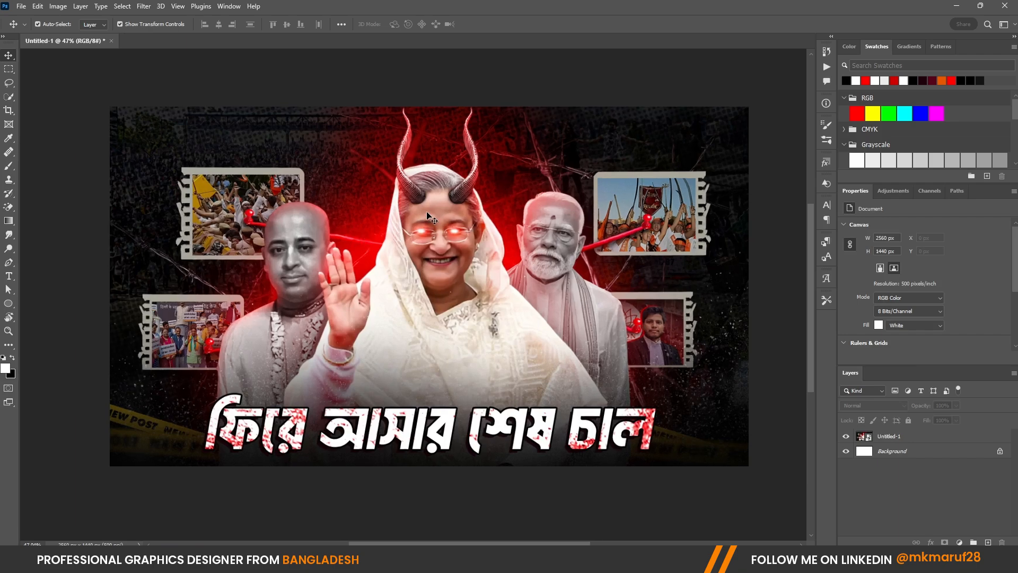
# Delete the finished thumbnail image layer, leaving only the white background.
pyautogui.scroll(1, 429, 215)
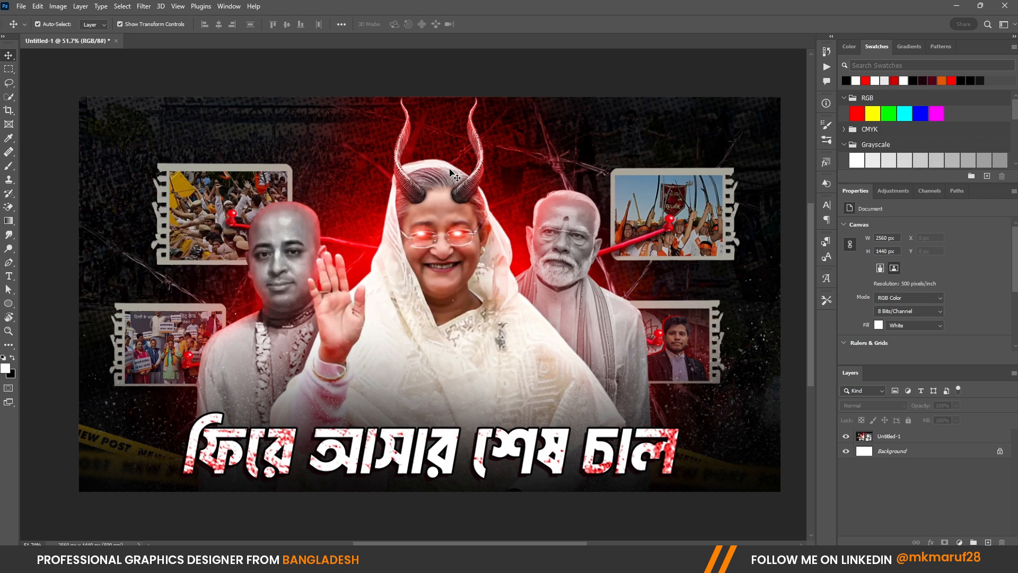
pyautogui.click(608, 190)
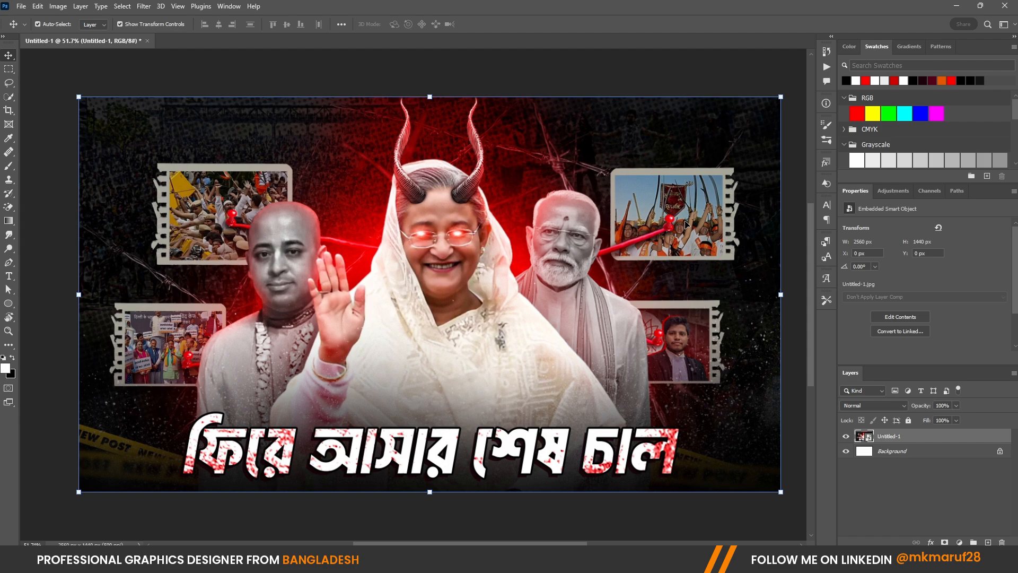
pyautogui.press('Delete')
# Place the "A cidade pós-apocalíptica" burning-street image from the yhumbnail 9 folder into the document and rasterize its layer.
pyautogui.click(352, 556)
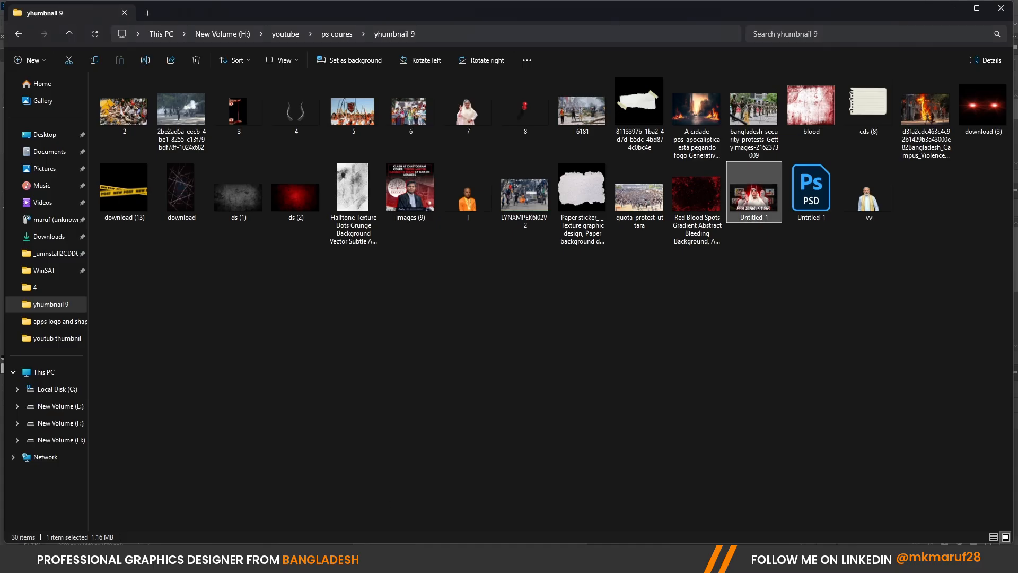
pyautogui.click(697, 111)
pyautogui.moveTo(697, 111); pyautogui.dragTo(403, 340)
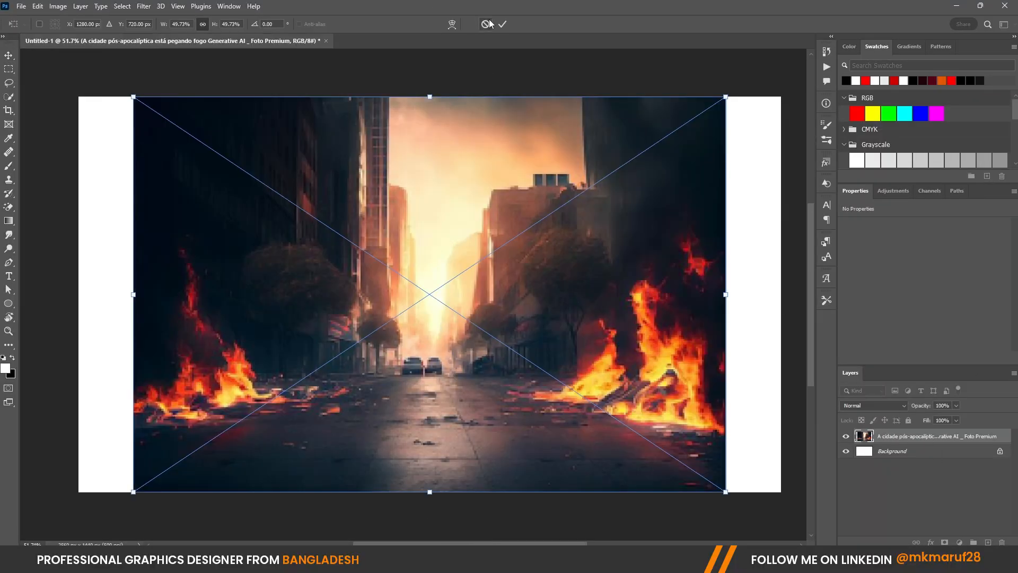
pyautogui.click(502, 24)
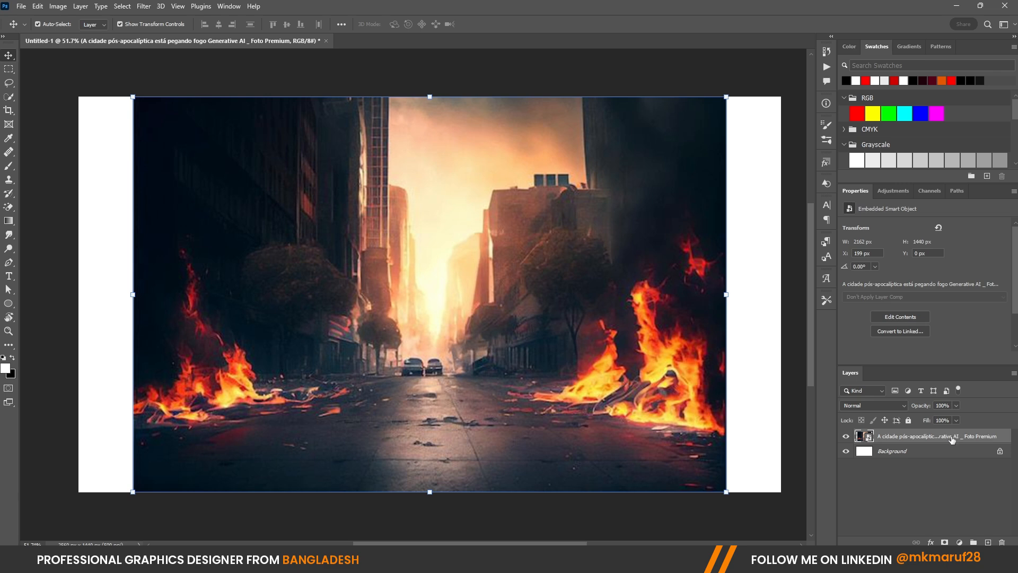
pyautogui.rightClick(952, 440)
pyautogui.click(880, 287)
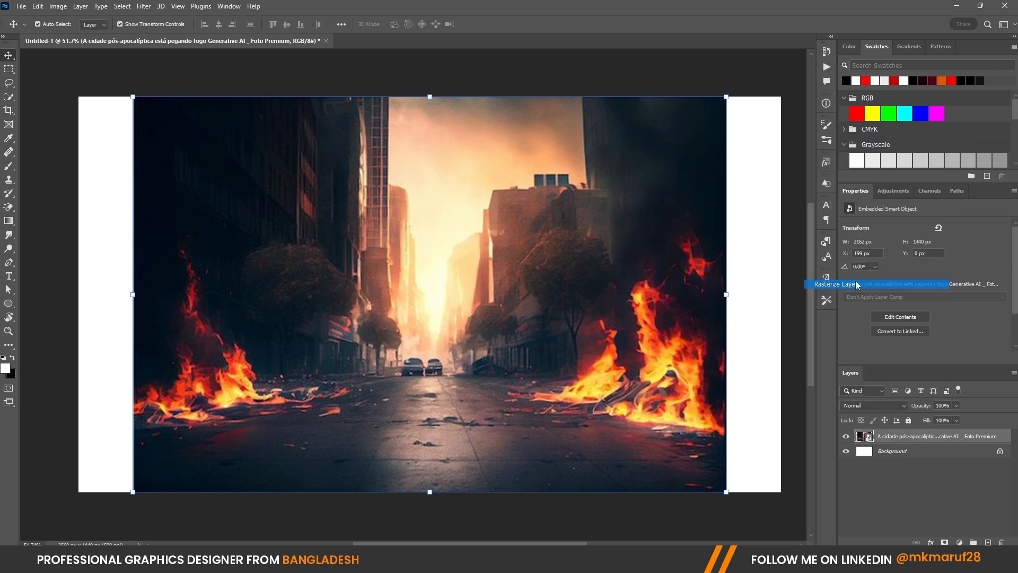
# Stretch the burning-street layer with Content-Aware Scale to fill the 2560 × 1440 px canvas and lock the layer.
pyautogui.click(37, 7)
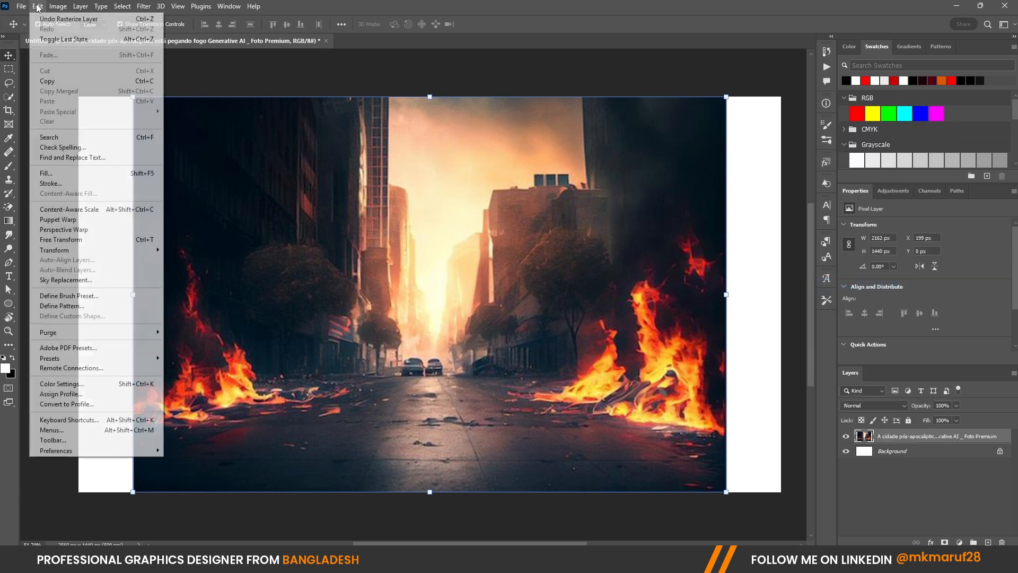
pyautogui.click(75, 212)
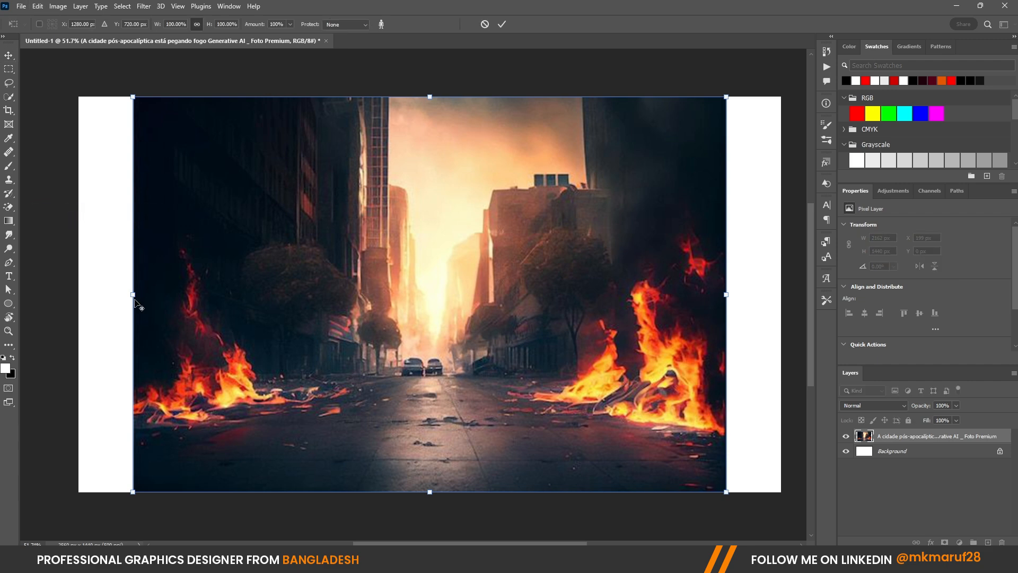
pyautogui.moveTo(132, 295); pyautogui.dragTo(78, 294)
pyautogui.click(502, 24)
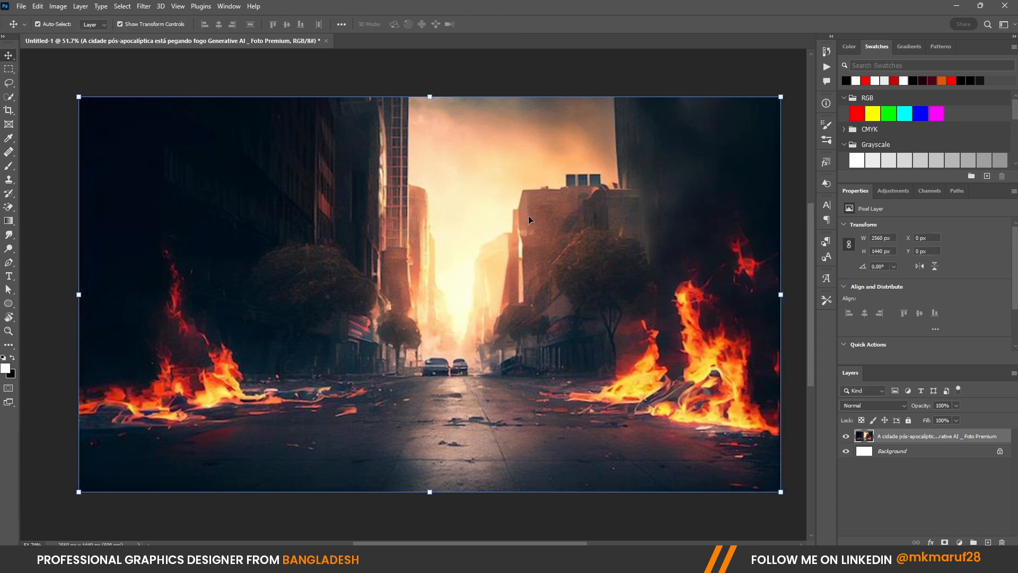
pyautogui.click(908, 420)
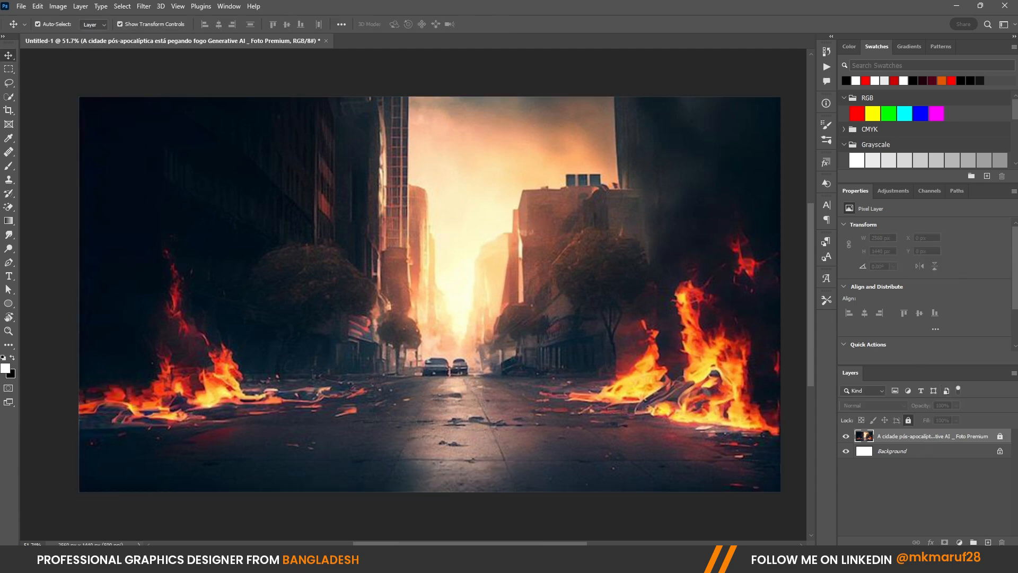
# Bring six protest photos from the yhumbnail 9 folder into the document: 2be2ad5a, 6181, bangladesh-security-protests, d3fa2cdc, LYNXMPEK6I02V-2 and quota-protest-uttara.
pyautogui.moveTo(351, 560)
pyautogui.click(333, 503)
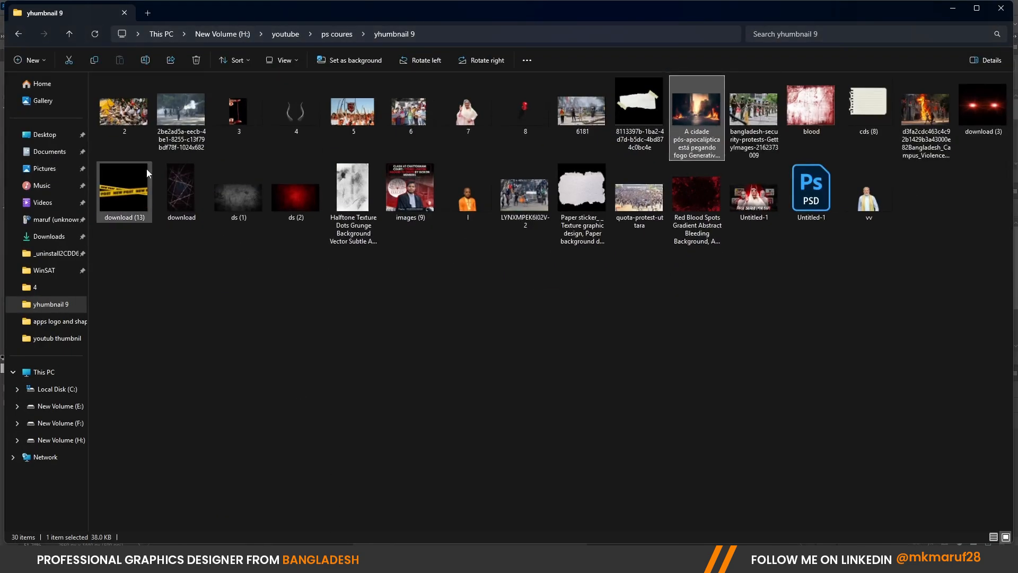
pyautogui.click(183, 130)
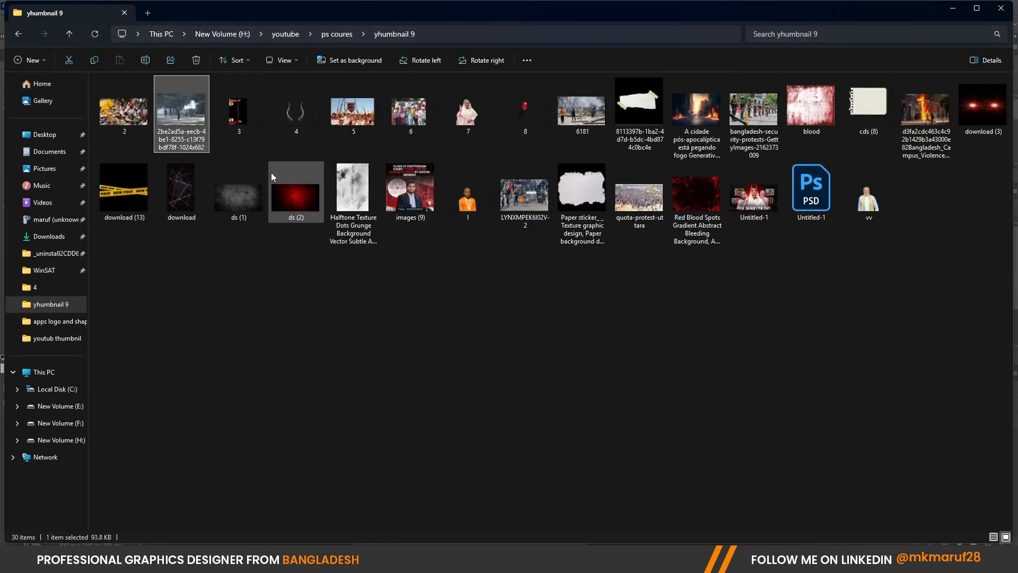
pyautogui.keyDown('ctrl'); pyautogui.click(639, 196); pyautogui.keyUp('ctrl')
pyautogui.keyDown('ctrl'); pyautogui.click(582, 111); pyautogui.keyUp('ctrl')
pyautogui.keyDown('ctrl'); pyautogui.click(753, 116); pyautogui.keyUp('ctrl')
pyautogui.keyDown('ctrl'); pyautogui.click(524, 196); pyautogui.keyUp('ctrl')
pyautogui.keyDown('ctrl'); pyautogui.click(925, 116); pyautogui.keyUp('ctrl')
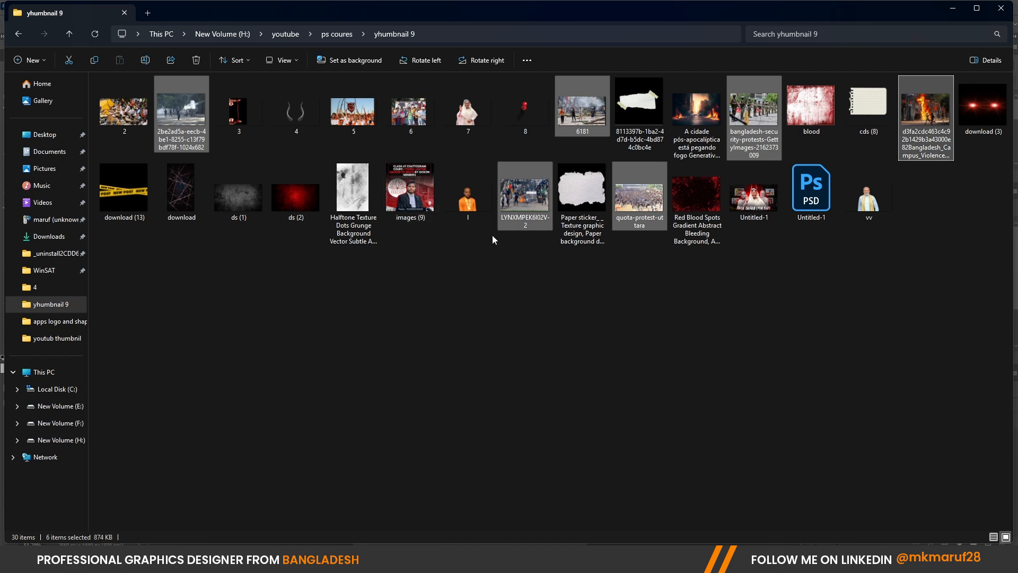
pyautogui.moveTo(754, 122); pyautogui.dragTo(402, 333)
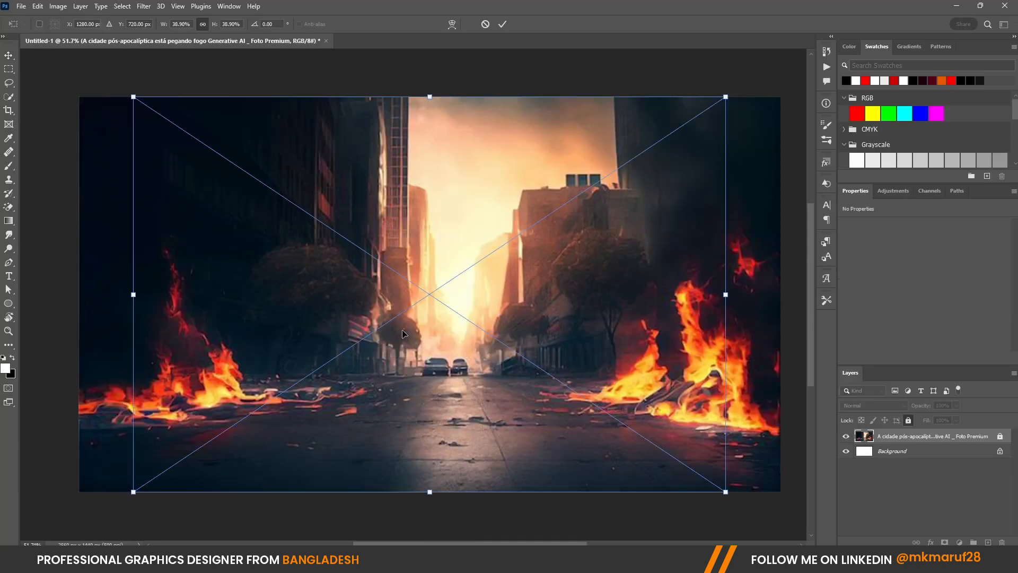
pyautogui.press('Return')
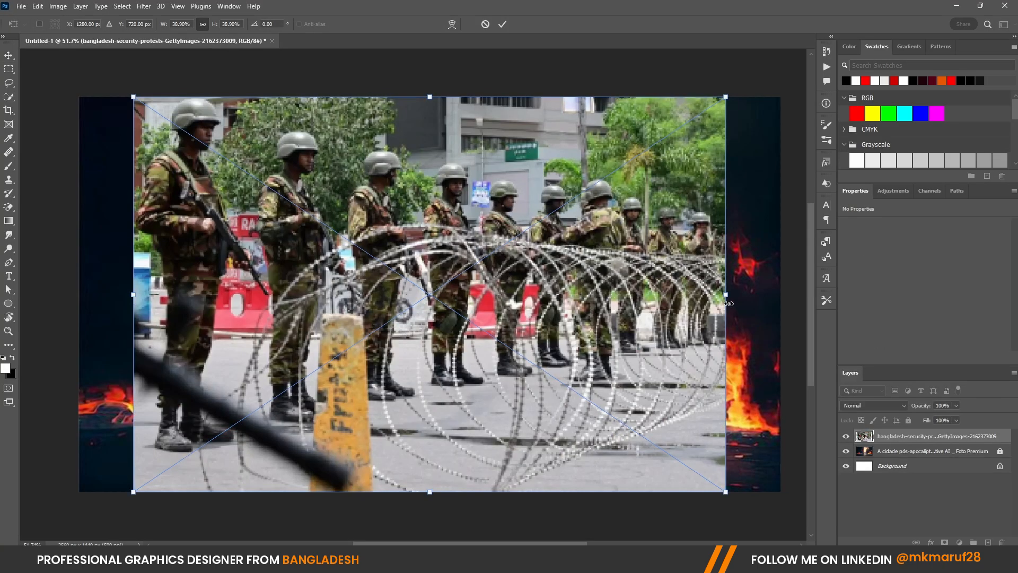
# Scale the soldiers photo to 22.70%, fit it in the canvas's lower-right corner and flip it horizontally.
pyautogui.moveTo(729, 304); pyautogui.dragTo(480, 303)
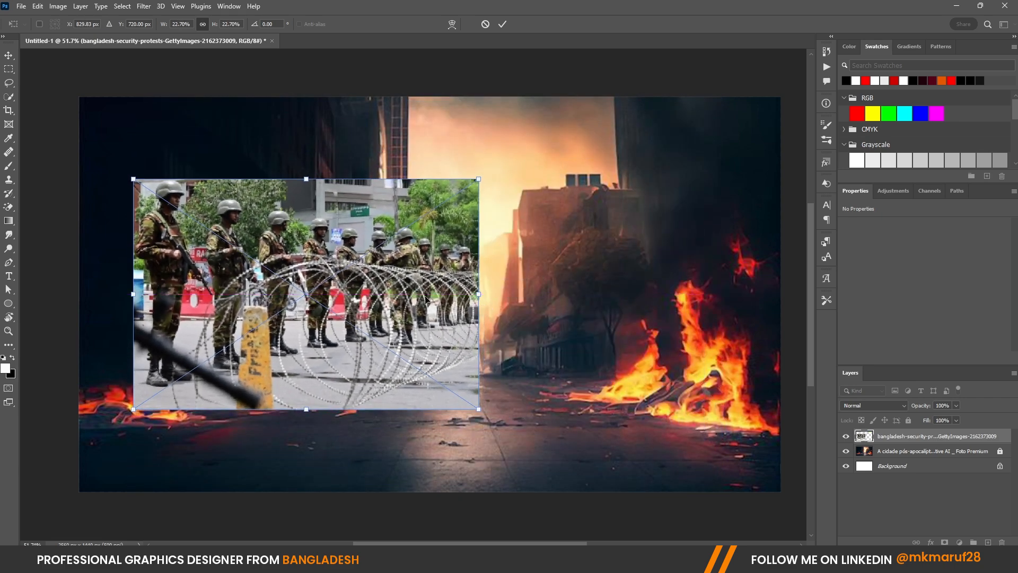
pyautogui.moveTo(357, 294); pyautogui.dragTo(659, 375)
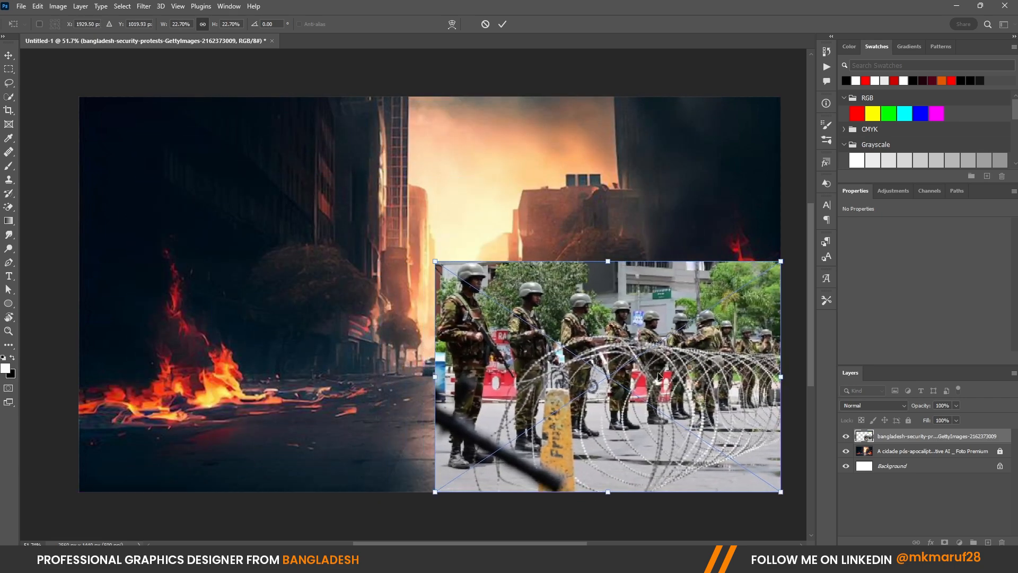
pyautogui.rightClick(660, 376)
pyautogui.click(671, 358)
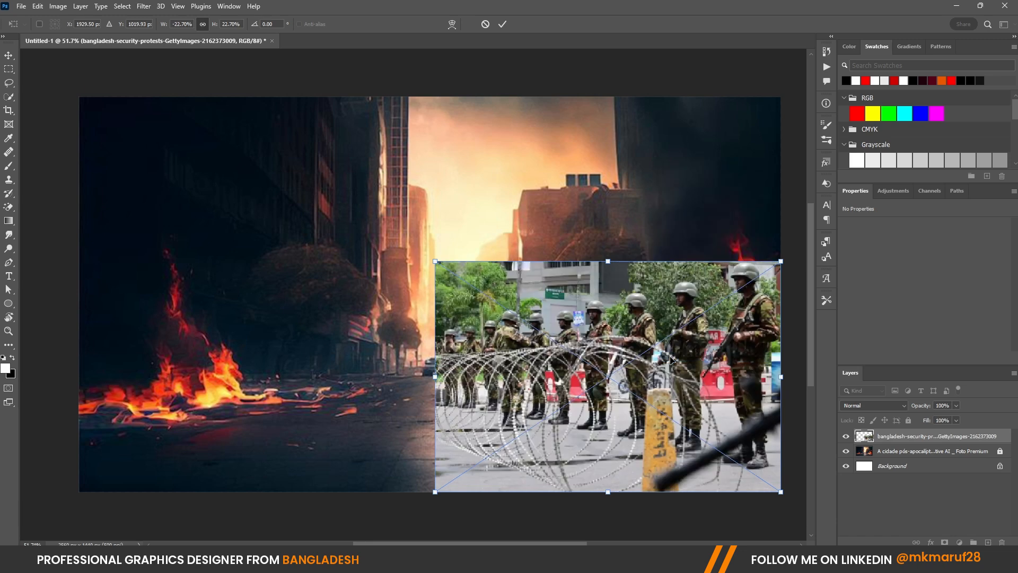
pyautogui.click(503, 24)
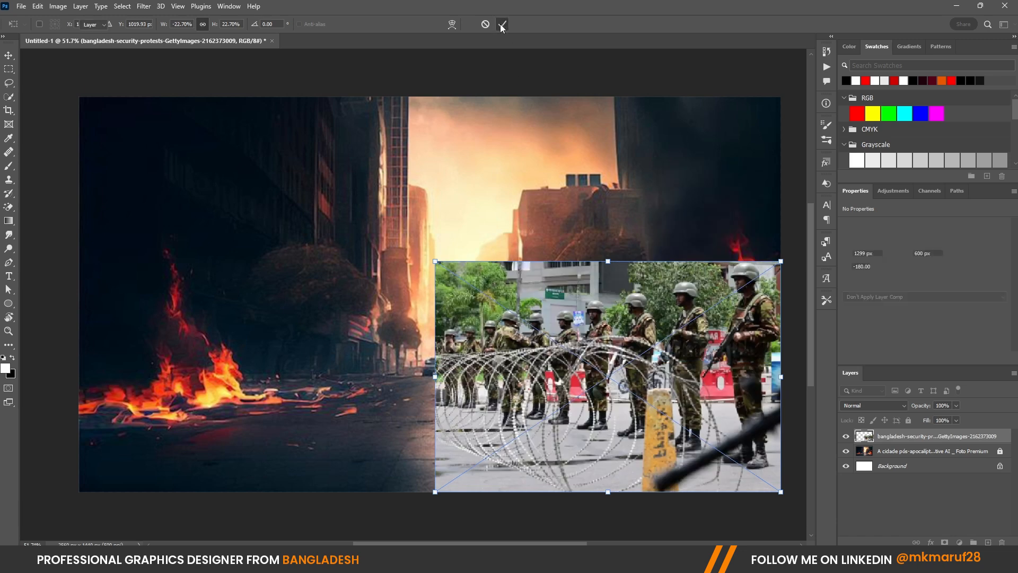
# Shrink the Campus_Violence fire photo to 52.40% along the canvas's bottom edge and the LYNXMPEK6I02V-2 photo to about 1412 × 940 px above it.
pyautogui.moveTo(732, 300); pyautogui.dragTo(595, 326)
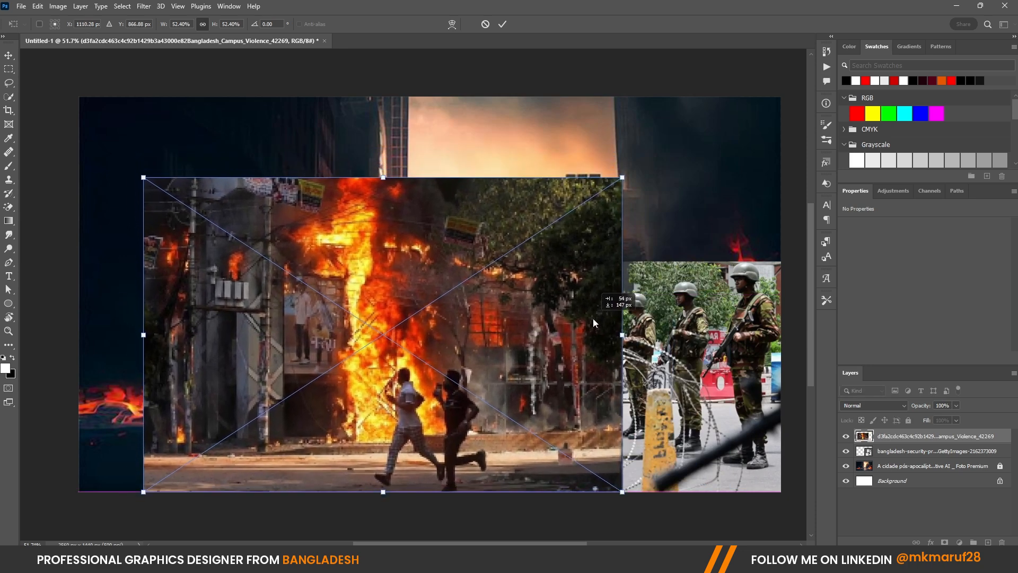
pyautogui.click(502, 24)
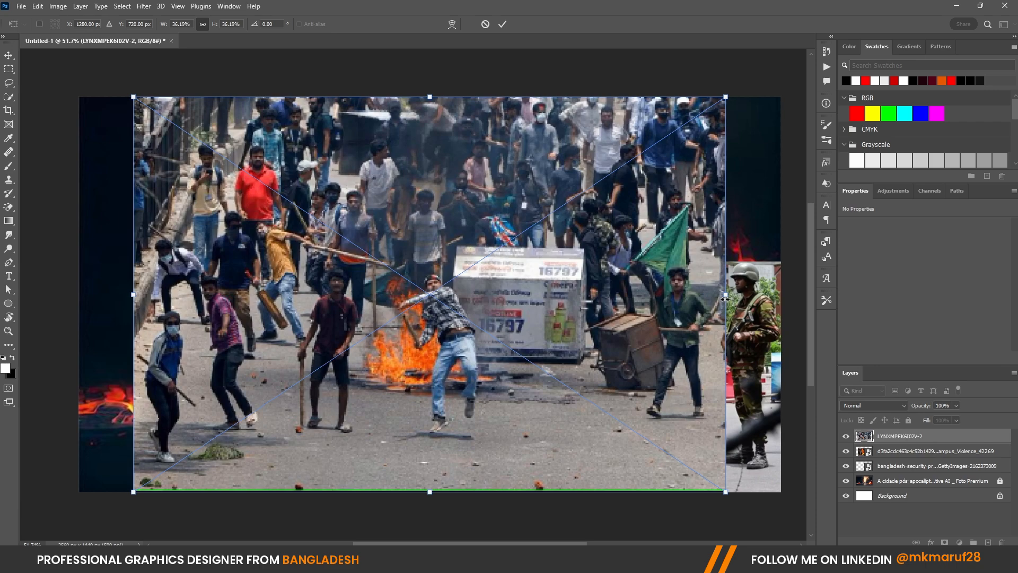
pyautogui.moveTo(724, 297); pyautogui.dragTo(585, 268)
pyautogui.click(502, 24)
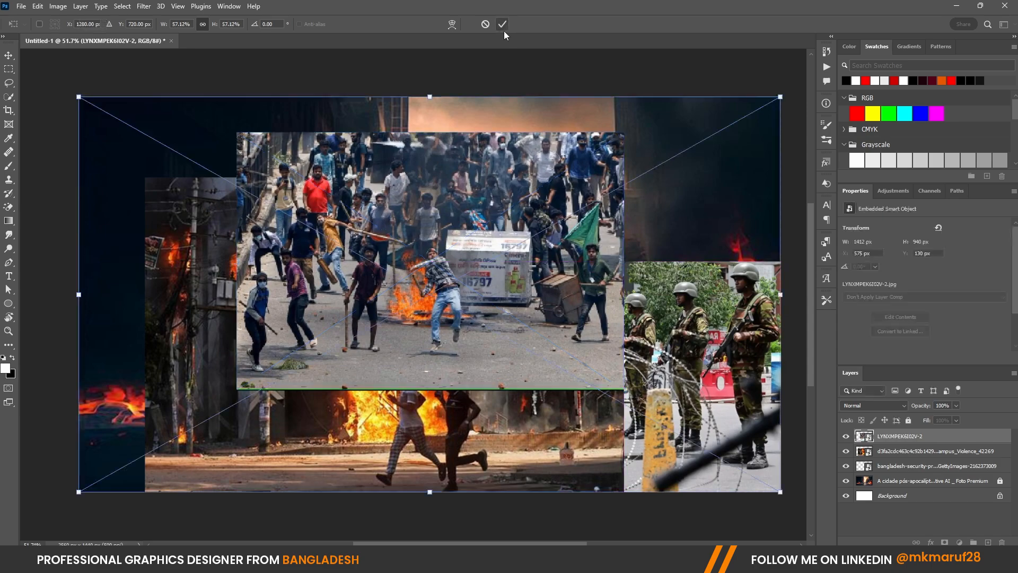
# Scale the quota-protest-uttara crowd photo to 35.30% in the canvas's upper-left corner and the tear-gas photo to 28.98% in the lower-left corner.
pyautogui.moveTo(784, 296); pyautogui.dragTo(457, 215)
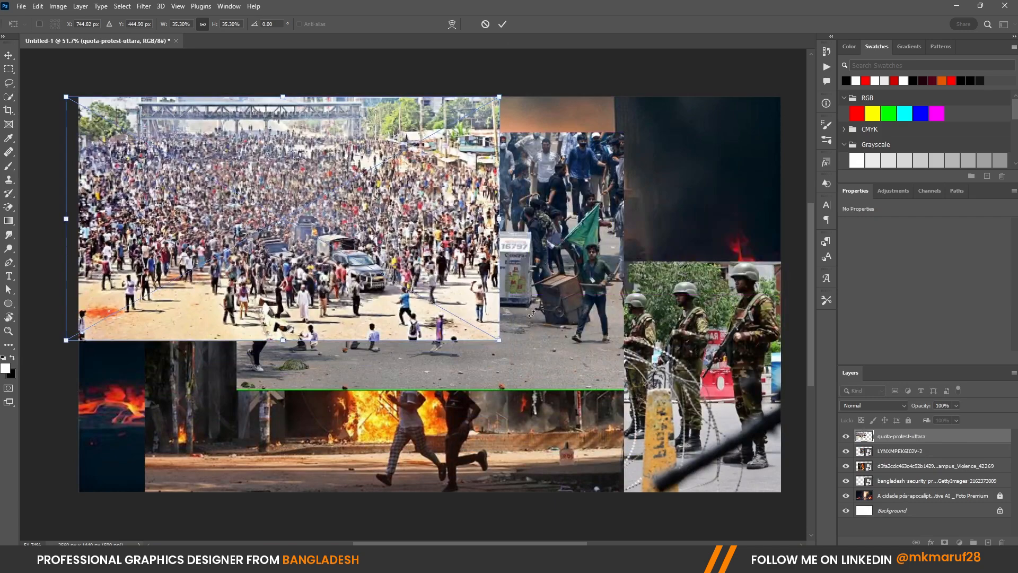
pyautogui.click(504, 25)
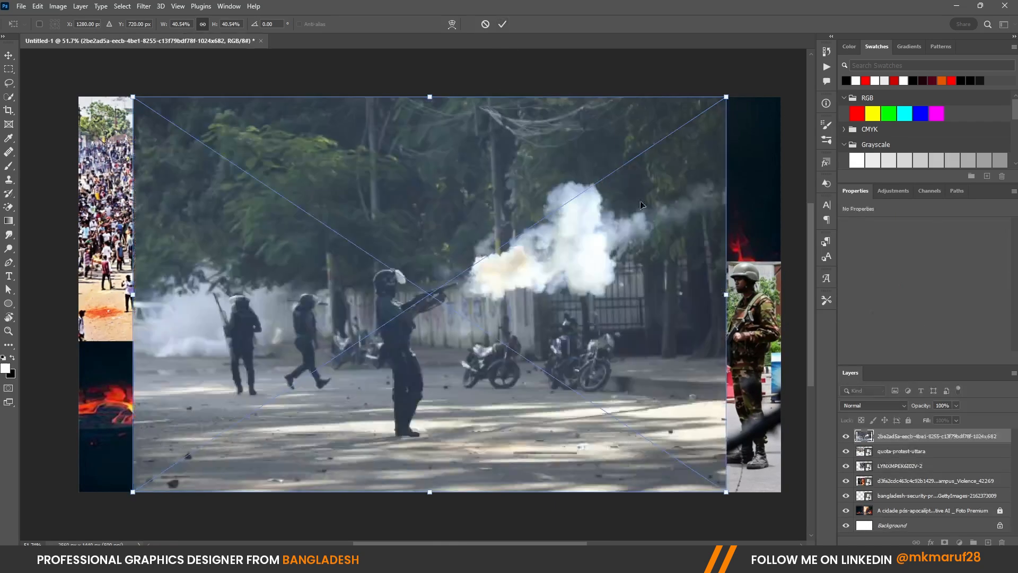
pyautogui.moveTo(730, 297); pyautogui.dragTo(400, 354)
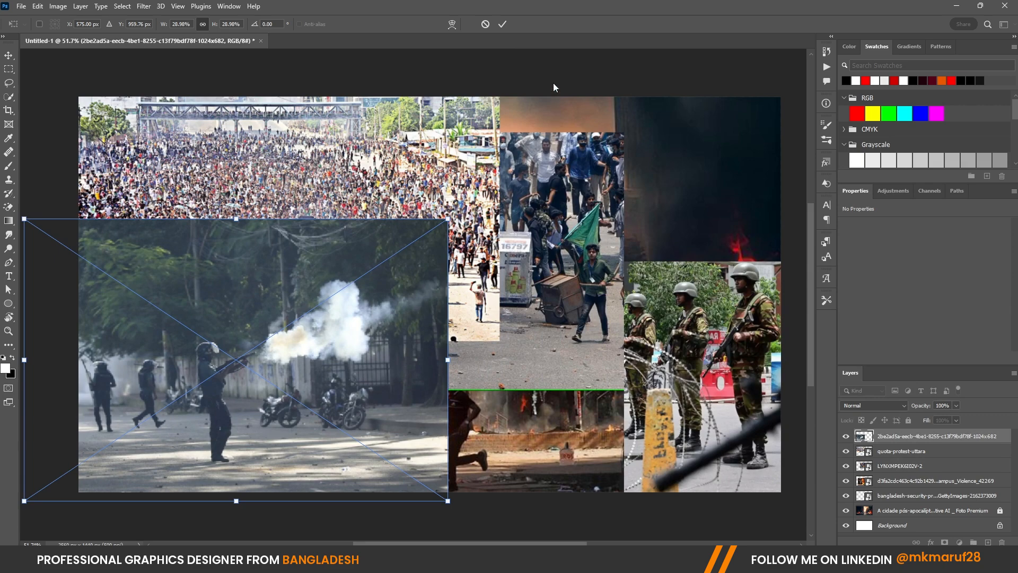
pyautogui.click(502, 25)
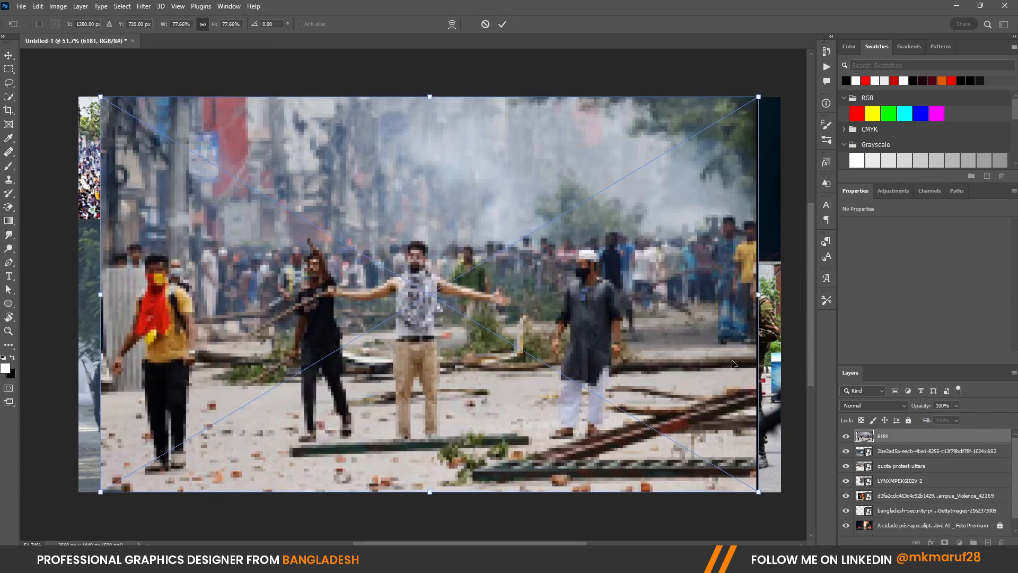
# Shrink the 6181 street protest photo to about 1212 × 727 px and place it over the canvas's upper-right corner.
pyautogui.moveTo(756, 294); pyautogui.dragTo(465, 294)
pyautogui.moveTo(360, 301); pyautogui.dragTo(713, 202)
pyautogui.moveTo(448, 308); pyautogui.dragTo(492, 281)
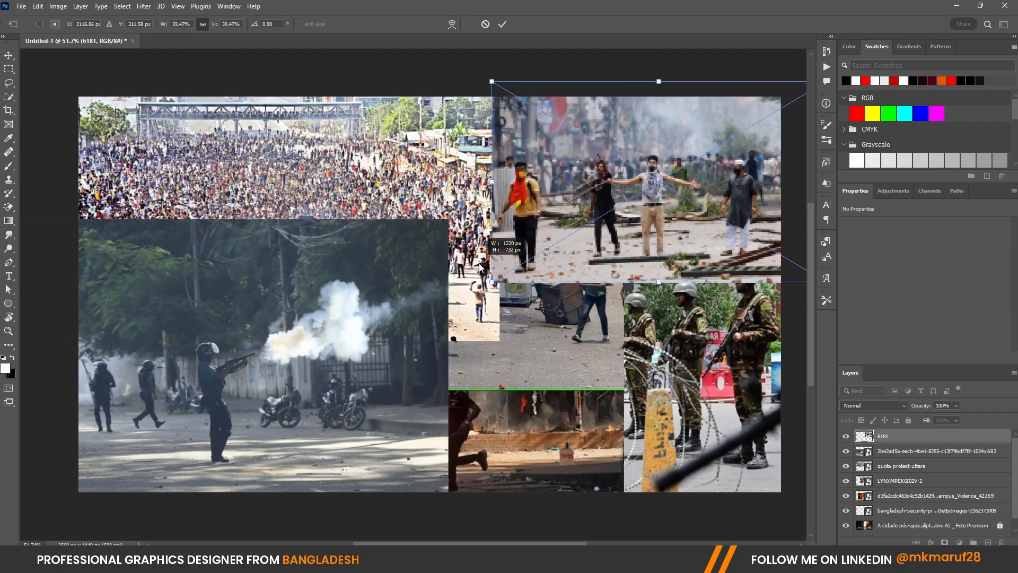
pyautogui.moveTo(583, 234); pyautogui.dragTo(578, 240)
pyautogui.click(503, 24)
# Add a layer mask to the tear-gas photo and brush its top and right edges away with a large soft black brush.
pyautogui.scroll(-3, 419, 299)
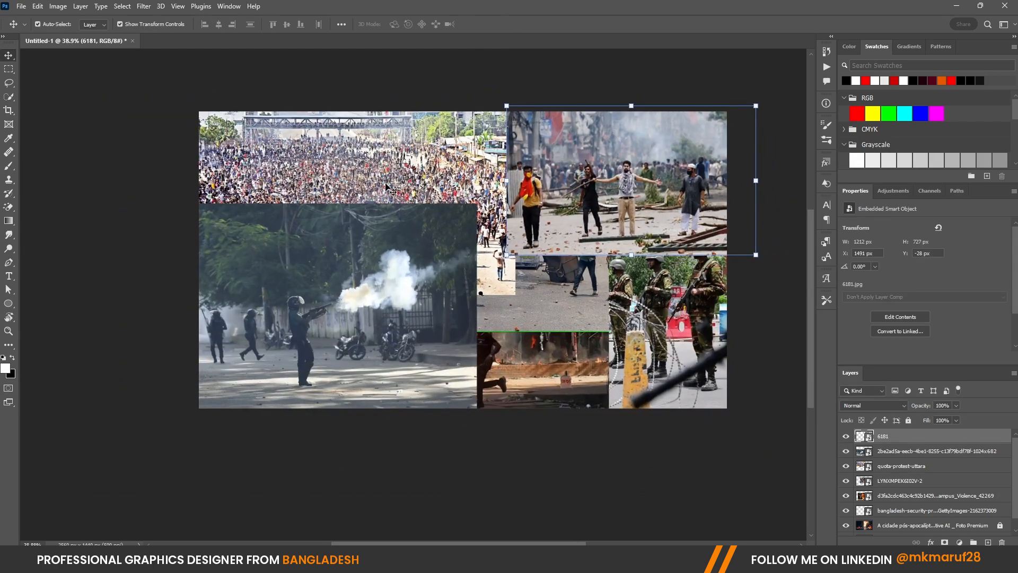
pyautogui.click(374, 284)
pyautogui.click(944, 542)
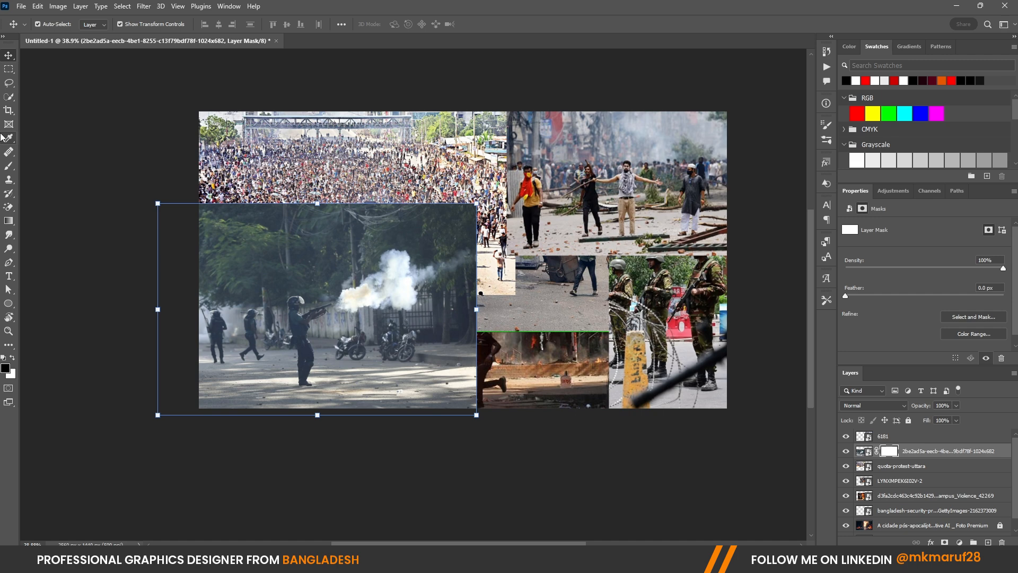
pyautogui.click(8, 166)
pyautogui.keyDown('alt'); pyautogui.rightClick(304, 205); pyautogui.keyUp('alt')
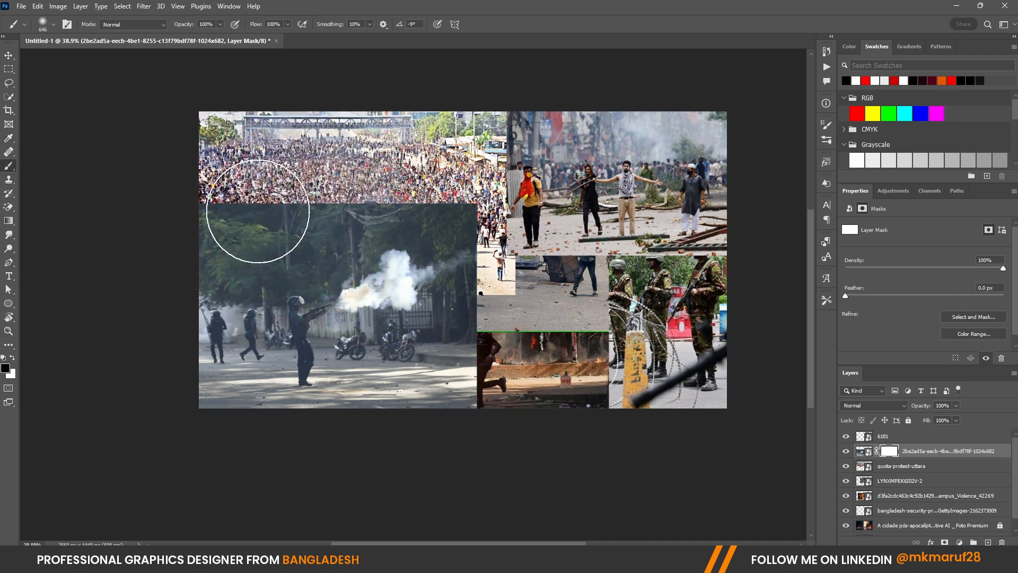
pyautogui.moveTo(183, 216)
pyautogui.mouseDown()
pyautogui.moveTo(425, 203)
pyautogui.moveTo(338, 193)
pyautogui.moveTo(395, 196)
pyautogui.moveTo(439, 227)
pyautogui.moveTo(464, 197)
pyautogui.moveTo(512, 302)
pyautogui.moveTo(512, 379)
pyautogui.moveTo(469, 421)
pyautogui.moveTo(512, 254)
pyautogui.mouseUp()
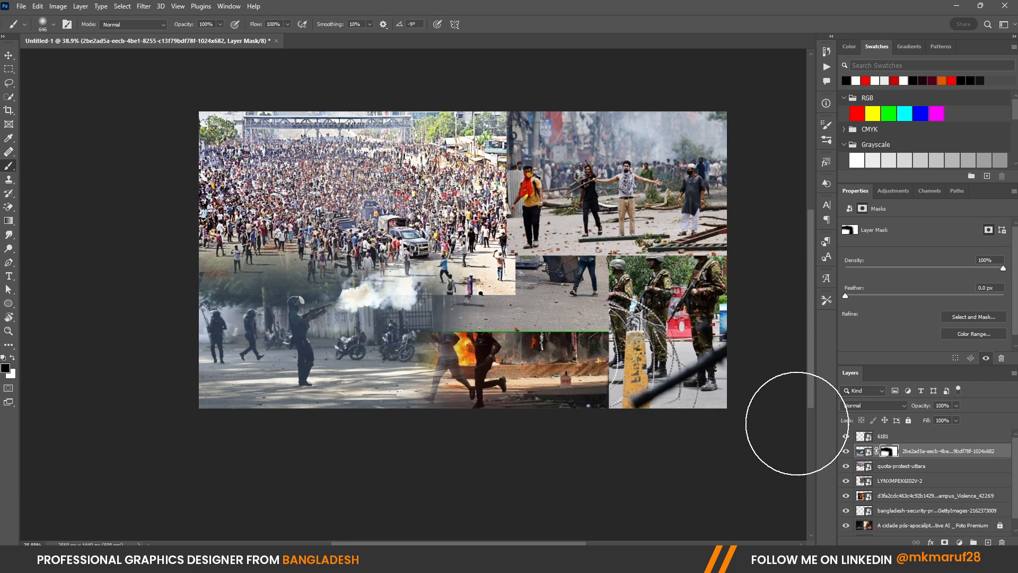
# Add a layer mask to the quota-protest-uttara crowd photo and brush away its lower edge in black.
pyautogui.click(896, 467)
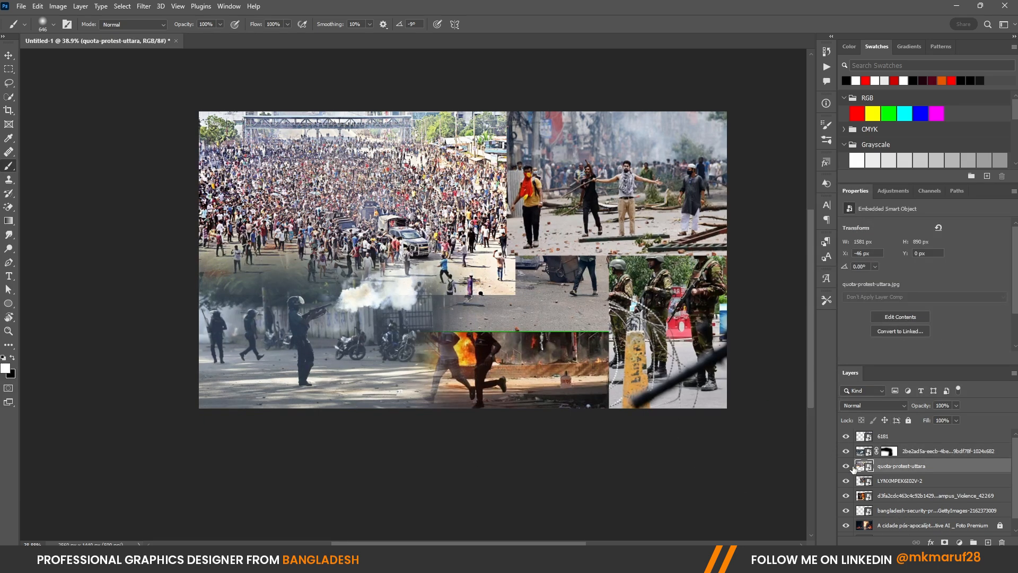
pyautogui.click(846, 466)
pyautogui.click(846, 466)
pyautogui.click(945, 542)
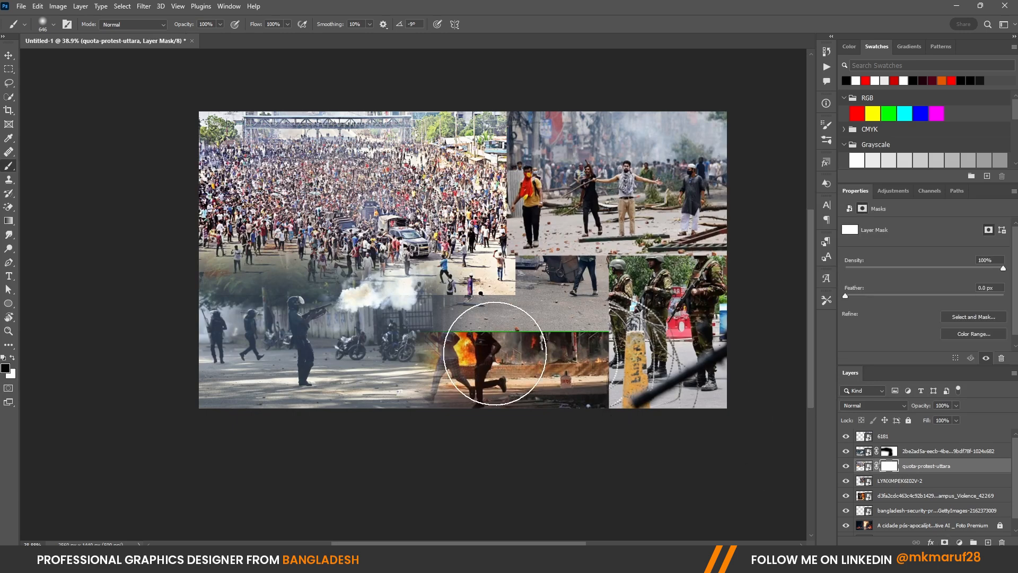
pyautogui.moveTo(491, 352)
pyautogui.mouseDown()
pyautogui.moveTo(407, 362)
pyautogui.moveTo(426, 353)
pyautogui.mouseUp()
pyautogui.scroll(2, 472, 307)
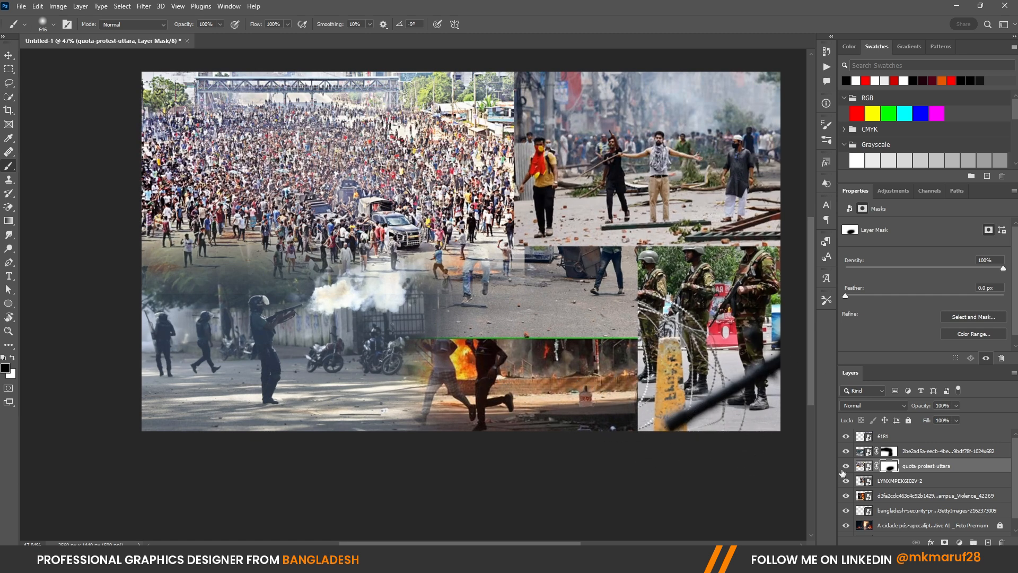
# Move the LYNXMPEK6I02V-2 protest photo layer to the top of the layer stack.
pyautogui.click(898, 483)
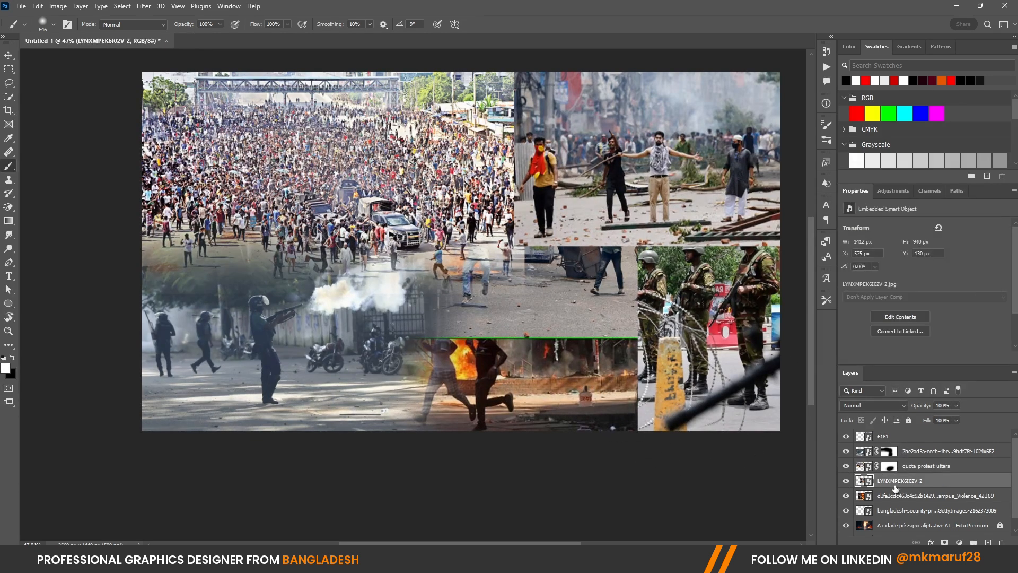
pyautogui.click(847, 481)
pyautogui.click(846, 481)
pyautogui.moveTo(914, 483); pyautogui.dragTo(905, 437)
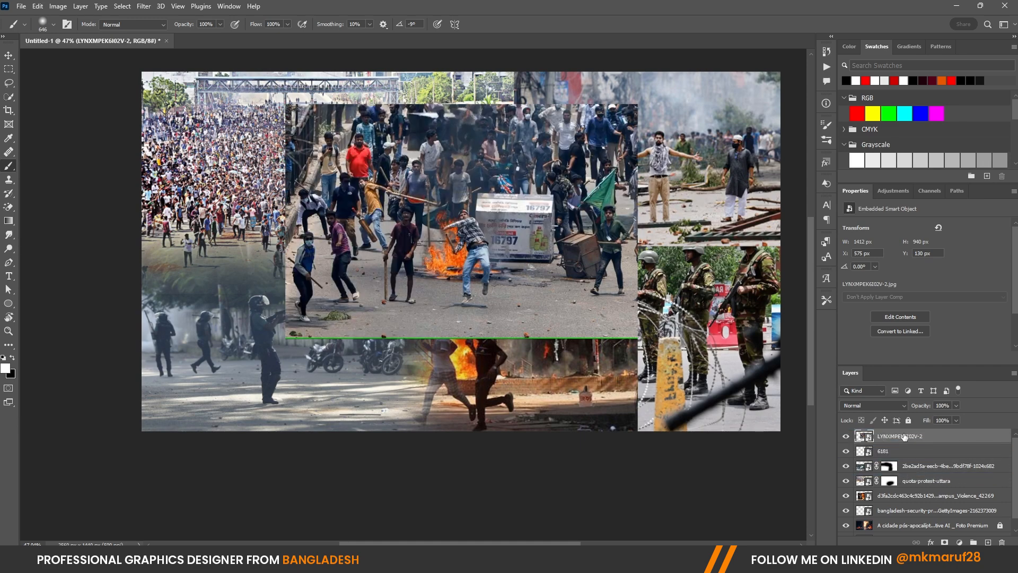
# Add a layer mask to the LYNXMPEK6I02V-2 photo and brush away all its outer edges with a large soft black brush.
pyautogui.click(946, 541)
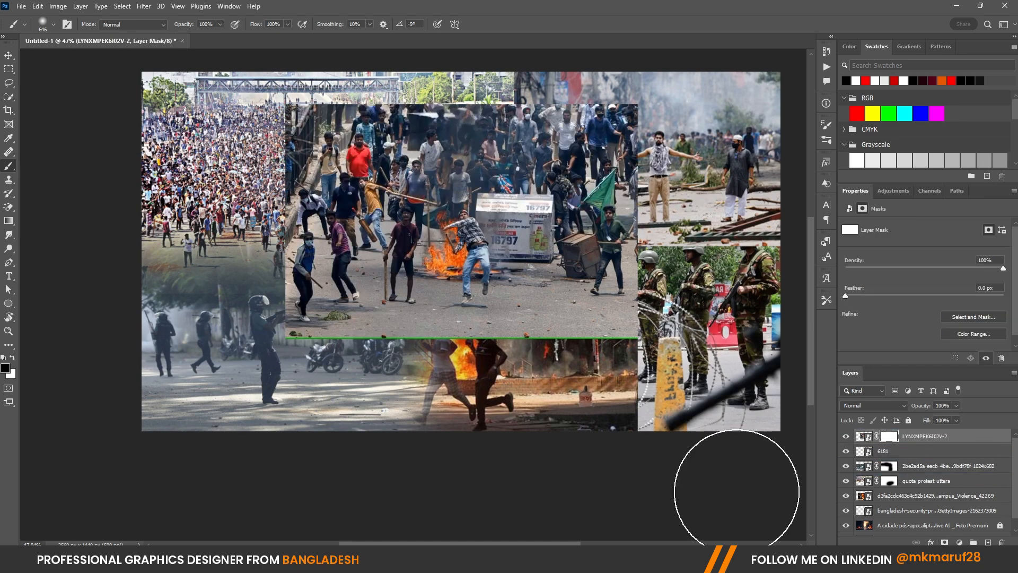
pyautogui.moveTo(216, 315)
pyautogui.mouseDown()
pyautogui.moveTo(436, 384)
pyautogui.moveTo(552, 382)
pyautogui.moveTo(540, 312)
pyautogui.moveTo(652, 312)
pyautogui.moveTo(643, 341)
pyautogui.moveTo(673, 250)
pyautogui.moveTo(631, 126)
pyautogui.moveTo(658, 341)
pyautogui.mouseUp()
pyautogui.moveTo(297, 140)
pyautogui.mouseDown()
pyautogui.moveTo(364, 80)
pyautogui.moveTo(482, 45)
pyautogui.moveTo(245, 254)
pyautogui.mouseUp()
pyautogui.scroll(-1, 391, 188)
pyautogui.moveTo(350, 188); pyautogui.dragTo(475, 99)
pyautogui.moveTo(282, 188)
pyautogui.mouseDown()
pyautogui.moveTo(259, 264)
pyautogui.moveTo(268, 296)
pyautogui.mouseUp()
pyautogui.scroll(-1, 362, 225)
# Add a layer mask to the Campus_Violence_42269 fire photo and brush away its right side in black, exposing the soldiers photo.
pyautogui.click(846, 496)
pyautogui.click(846, 496)
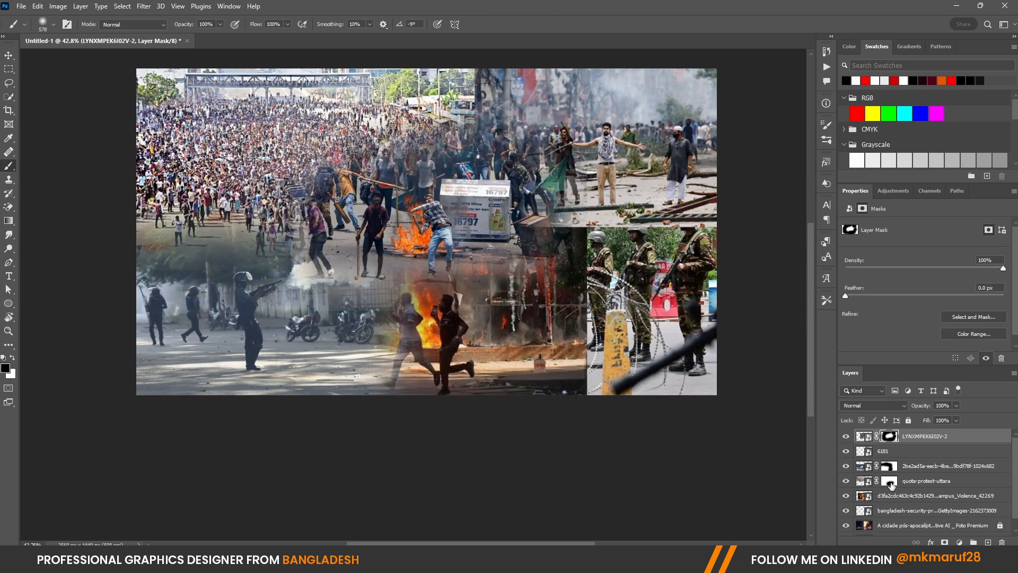
pyautogui.click(891, 492)
pyautogui.click(944, 542)
pyautogui.moveTo(590, 245)
pyautogui.mouseDown()
pyautogui.moveTo(542, 212)
pyautogui.moveTo(492, 233)
pyautogui.moveTo(559, 249)
pyautogui.moveTo(591, 318)
pyautogui.moveTo(520, 263)
pyautogui.mouseUp()
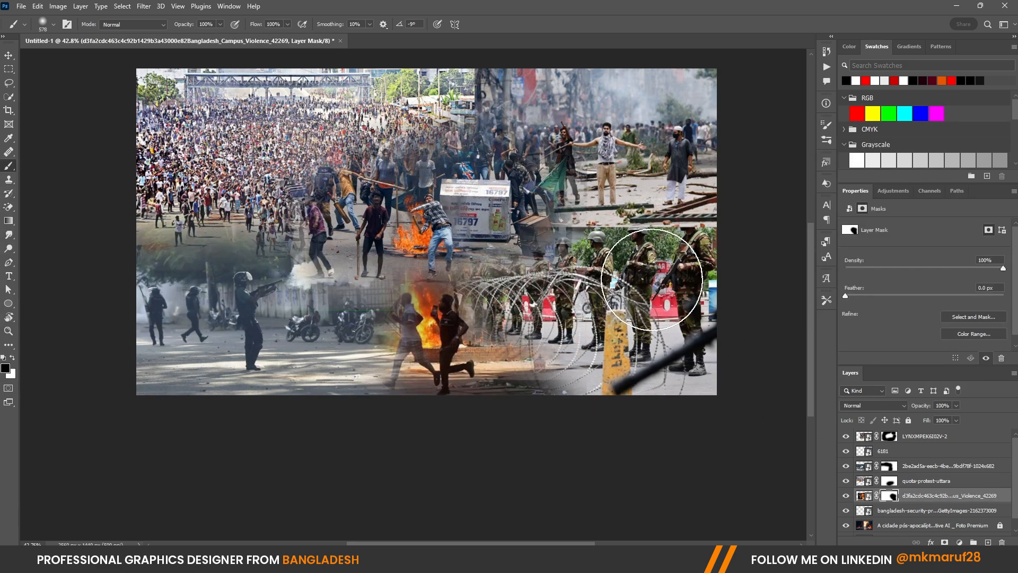
# Add a layer mask to the 6181 street photo and brush away its lower edge in black.
pyautogui.click(900, 453)
pyautogui.click(944, 542)
pyautogui.moveTo(721, 289)
pyautogui.mouseDown()
pyautogui.moveTo(582, 275)
pyautogui.moveTo(716, 264)
pyautogui.moveTo(524, 268)
pyautogui.mouseUp()
pyautogui.scroll(3, 677, 225)
pyautogui.keyDown('alt'); pyautogui.rightClick(672, 224); pyautogui.keyUp('alt')
pyautogui.scroll(-2, 608, 255)
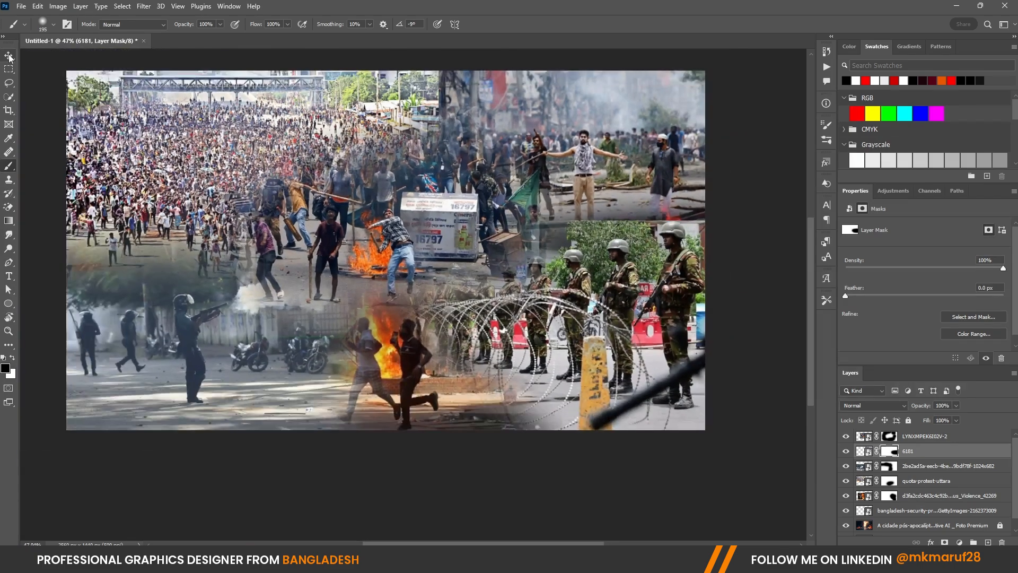
# Scale the bangladesh-security-protests soldiers photo to 24.26% and shift it about 79 px to the right.
pyautogui.press('v')
pyautogui.click(635, 276)
pyautogui.hotkey('ctrl', 't')
pyautogui.moveTo(707, 221); pyautogui.dragTo(727, 206)
pyautogui.moveTo(711, 260)
pyautogui.mouseDown()
pyautogui.moveTo(715, 270)
pyautogui.moveTo(730, 259)
pyautogui.mouseUp()
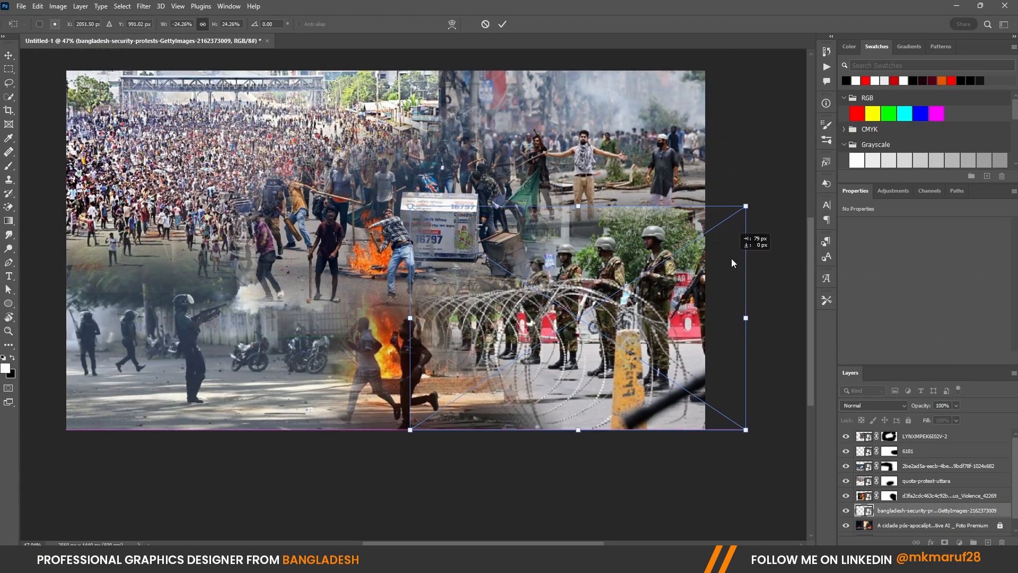
pyautogui.click(502, 26)
# Add a layer mask to the soldiers photo and brush away its upper edge with a soft black brush.
pyautogui.click(944, 542)
pyautogui.press('b')
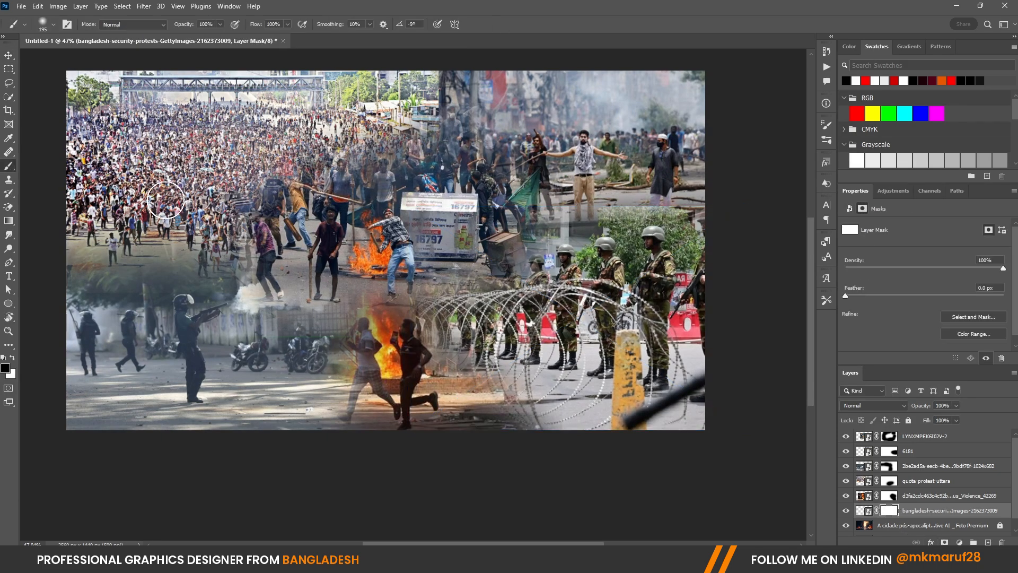
pyautogui.press('x')
pyautogui.press('[')
pyautogui.press('[')
pyautogui.moveTo(649, 208)
pyautogui.mouseDown()
pyautogui.moveTo(607, 222)
pyautogui.moveTo(648, 200)
pyautogui.moveTo(669, 203)
pyautogui.moveTo(522, 223)
pyautogui.mouseUp()
pyautogui.scroll(-2, 470, 223)
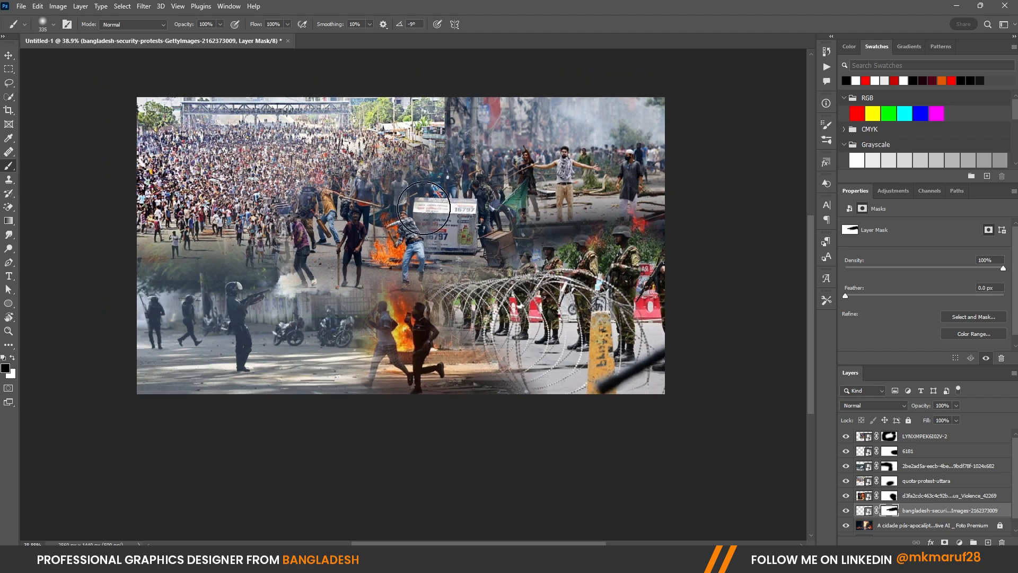
# Select all six masked protest photo layers and combine them into one group.
pyautogui.click(9, 55)
pyautogui.click(425, 435)
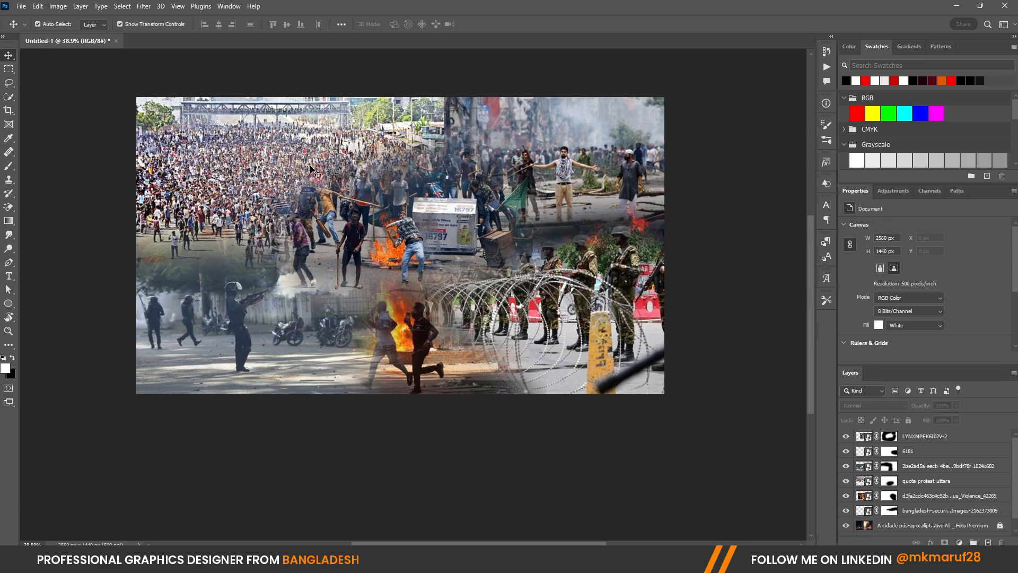
pyautogui.moveTo(710, 460); pyautogui.dragTo(139, 95)
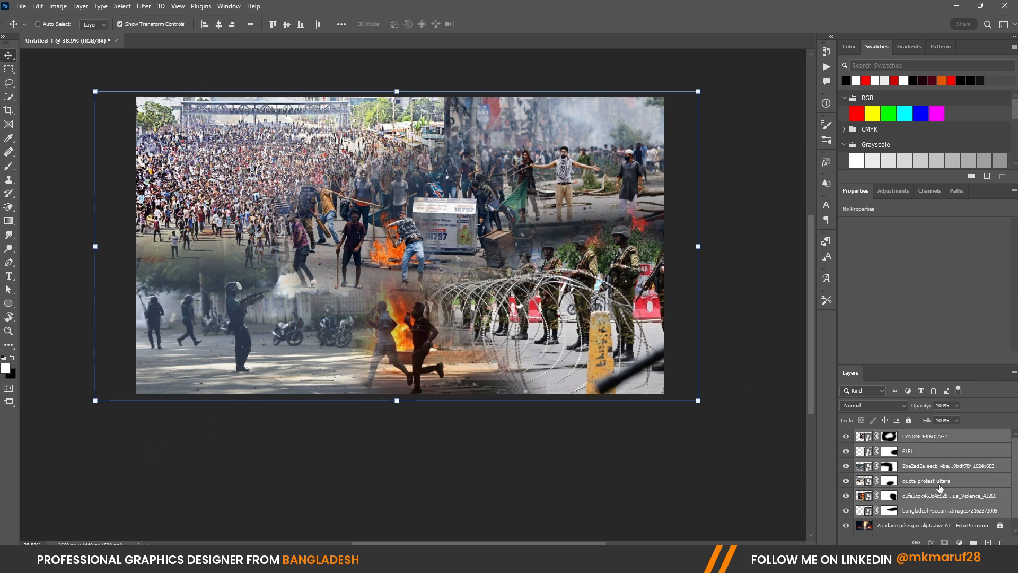
pyautogui.hotkey('ctrl', 'g')
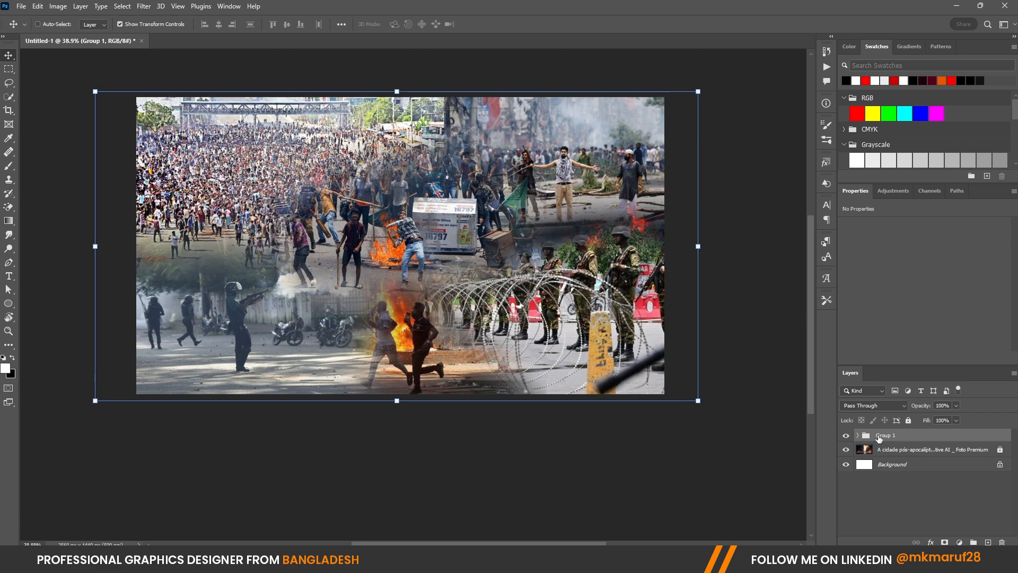
# Duplicate the photo group, and lock and hide the original group as a backup.
pyautogui.hotkey('ctrl', 'j')
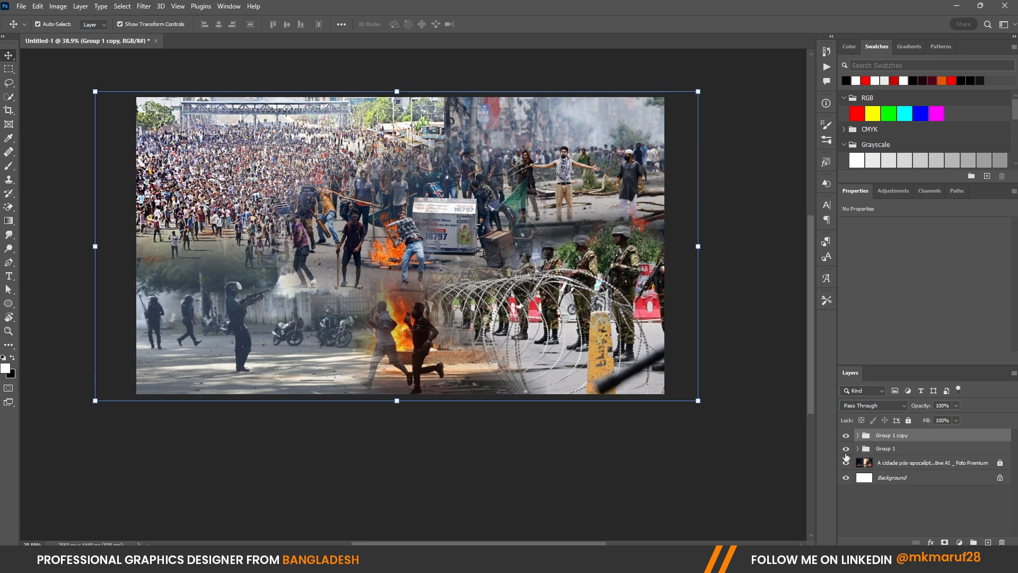
pyautogui.click(883, 449)
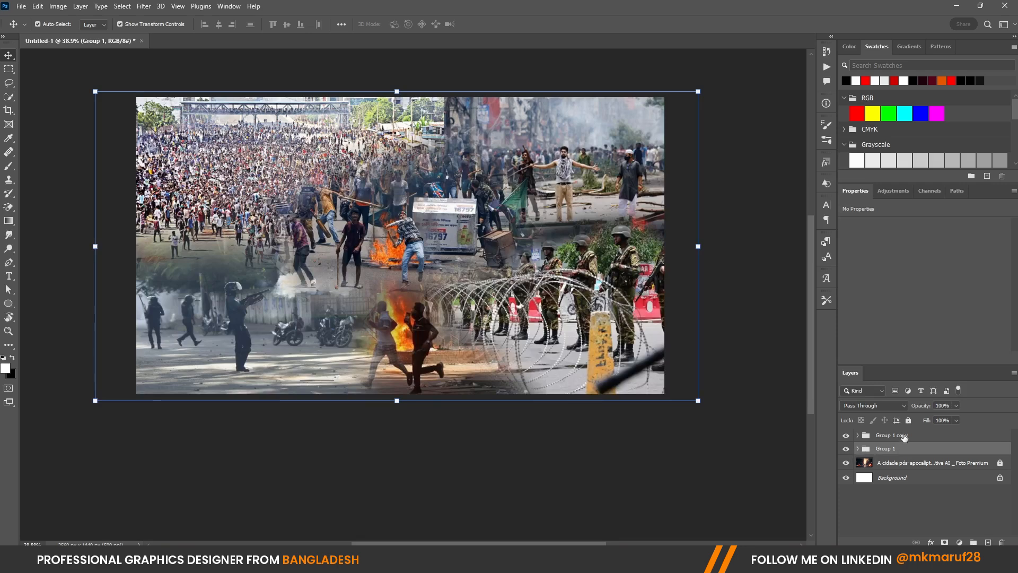
pyautogui.click(909, 421)
pyautogui.click(847, 449)
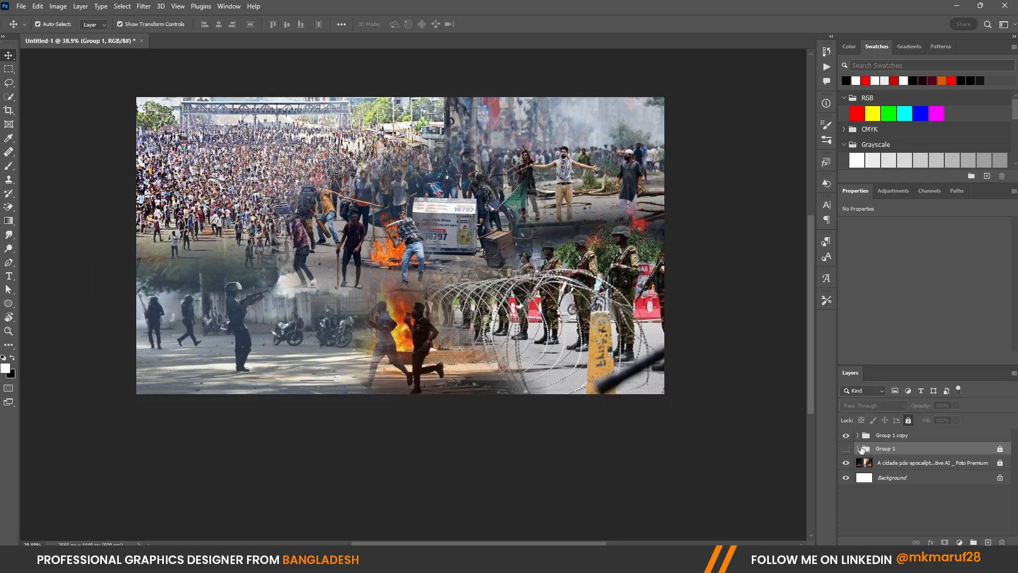
# Convert the duplicated group to a smart object and rasterize it into a single pixel layer.
pyautogui.click(894, 436)
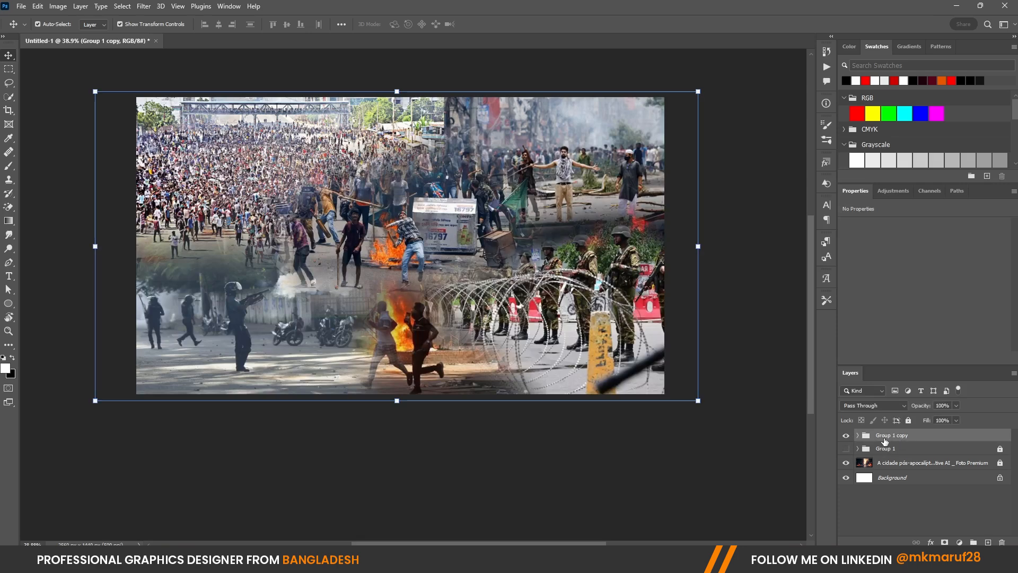
pyautogui.rightClick(885, 440)
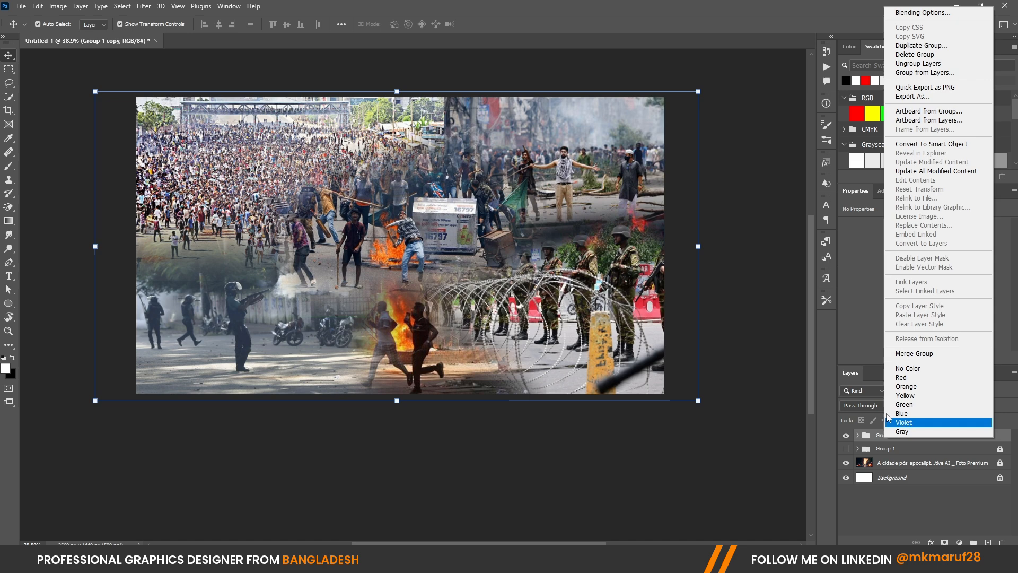
pyautogui.click(928, 144)
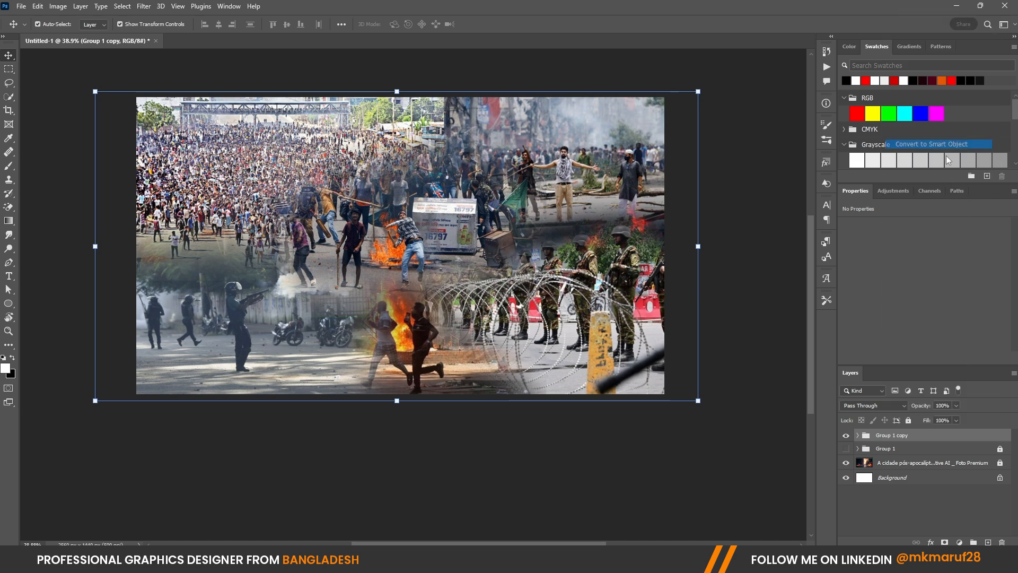
pyautogui.rightClick(907, 446)
pyautogui.click(838, 281)
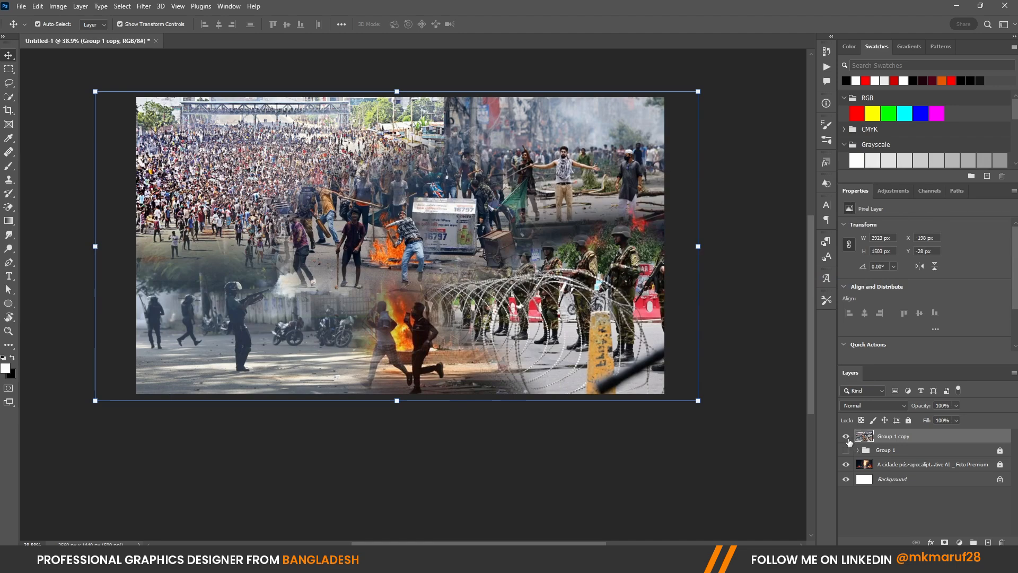
pyautogui.click(847, 436)
pyautogui.click(847, 436)
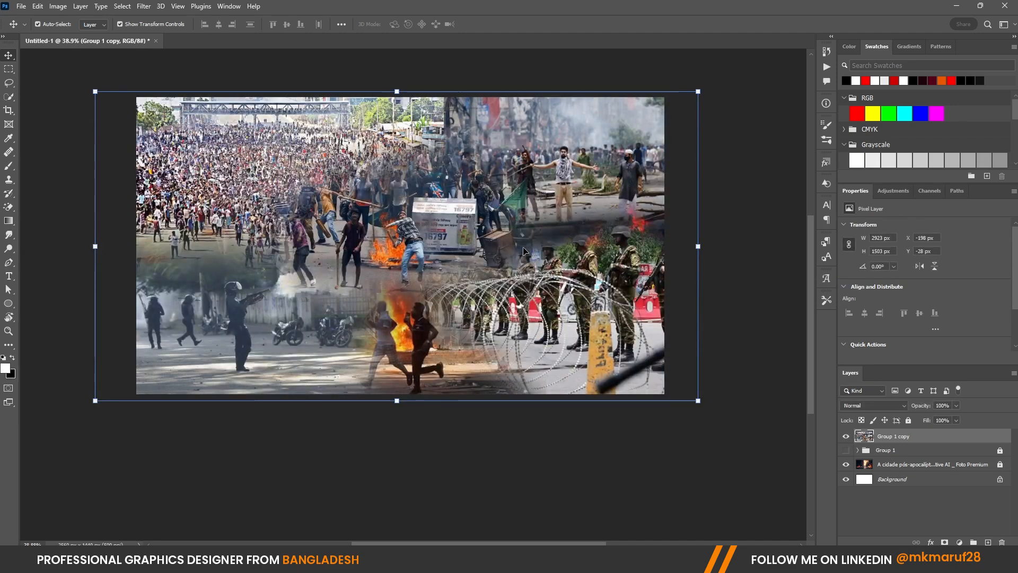
pyautogui.scroll(-3, 524, 251)
pyautogui.scroll(3, 466, 252)
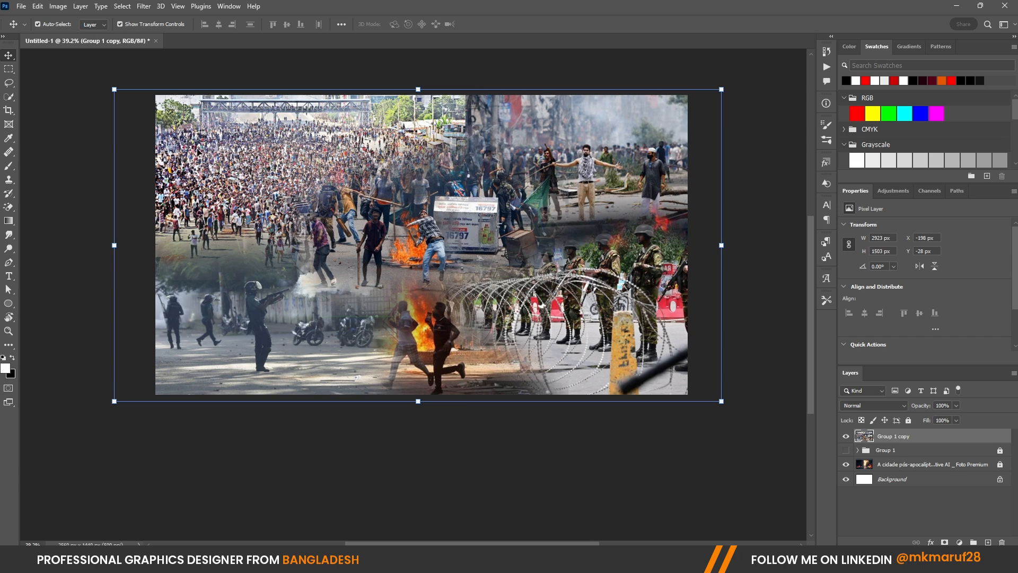
# Darken the flattened collage layer with Levels by lowering the white output level to 104.
pyautogui.click(58, 6)
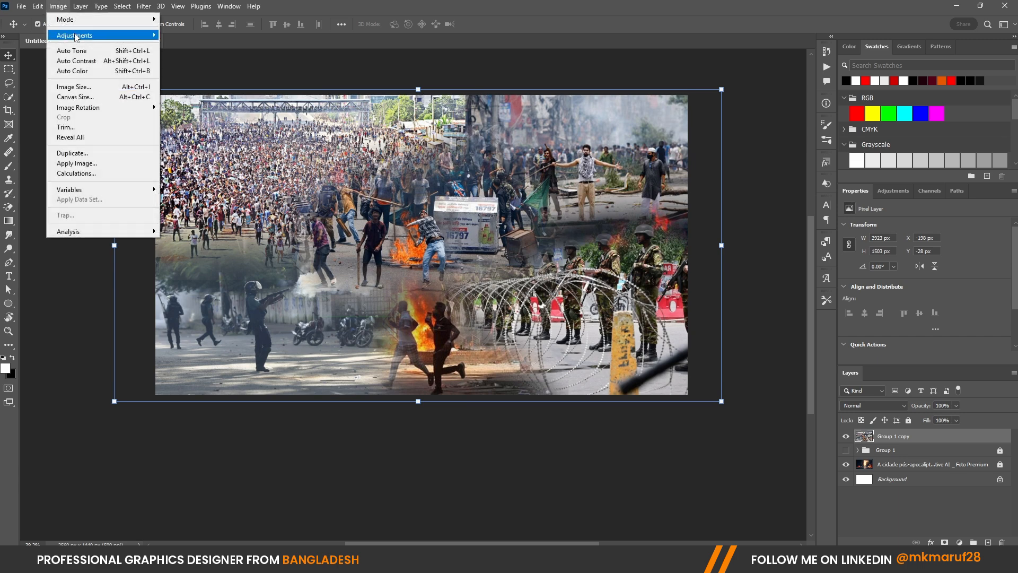
pyautogui.moveTo(80, 37)
pyautogui.click(201, 45)
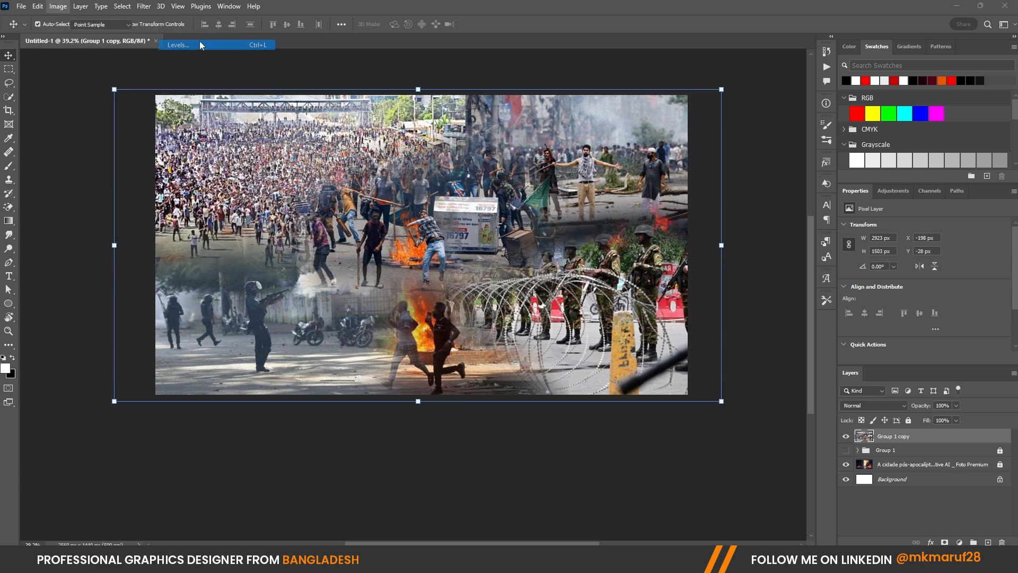
pyautogui.moveTo(716, 308); pyautogui.dragTo(636, 308)
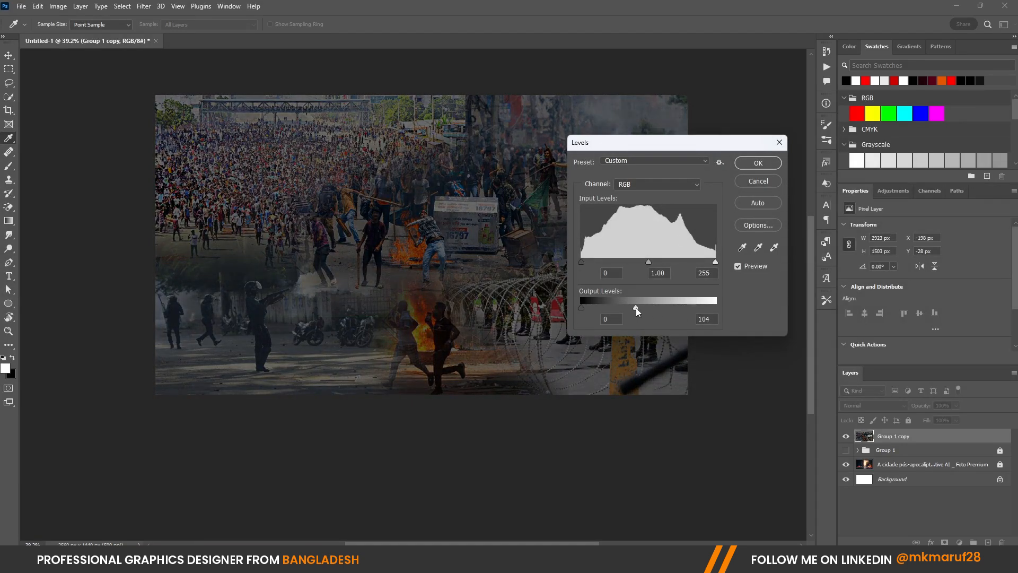
pyautogui.click(749, 165)
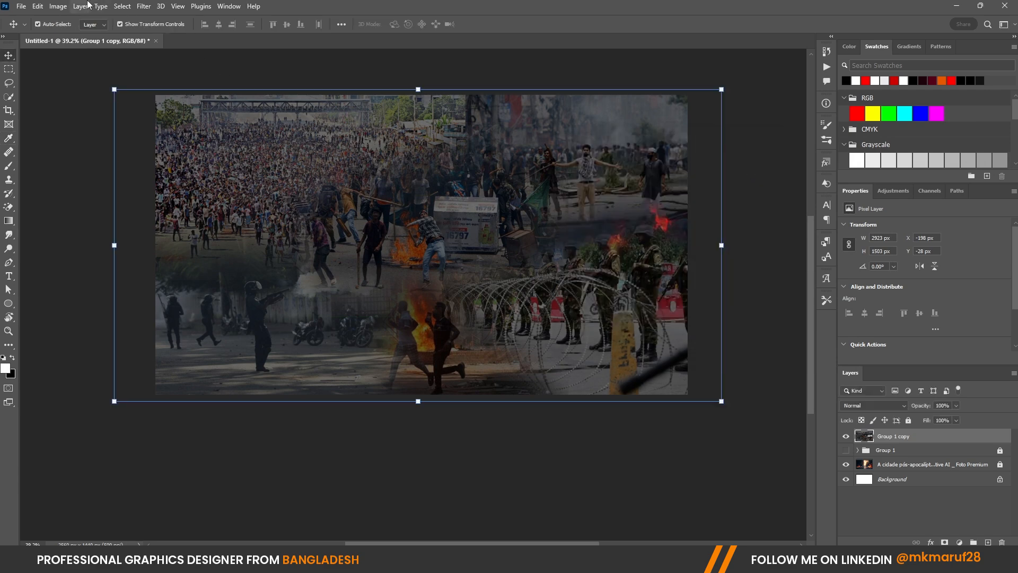
# Apply a Photo Filter to the collage layer with the custom red color ff0000 at 60% density.
pyautogui.click(58, 6)
pyautogui.moveTo(80, 35)
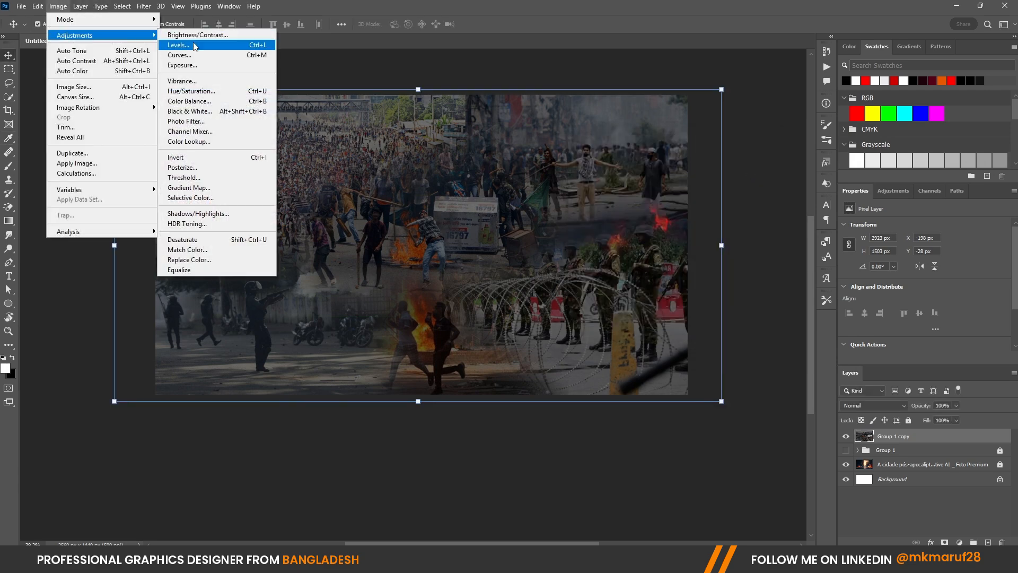
pyautogui.click(186, 121)
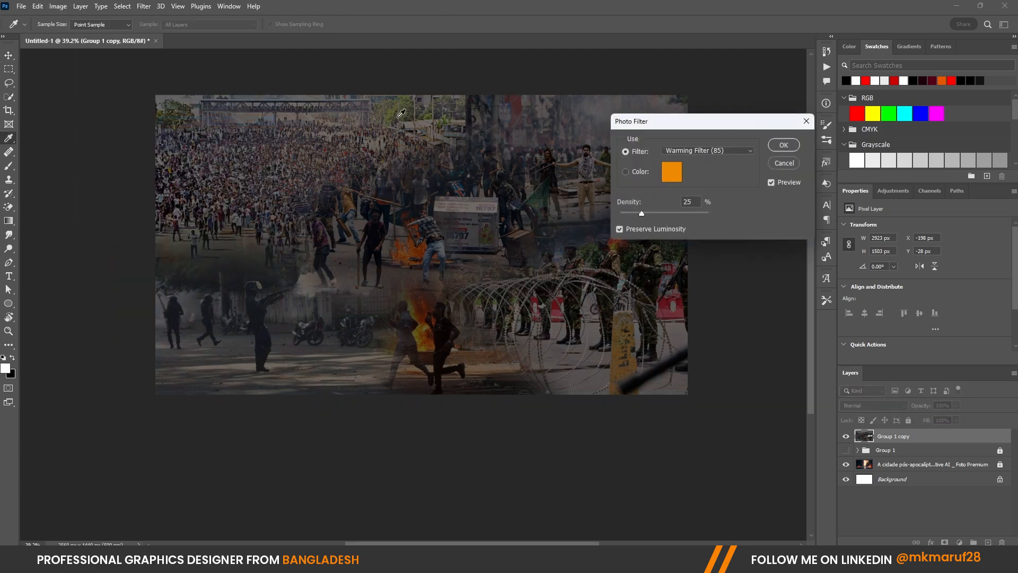
pyautogui.click(663, 171)
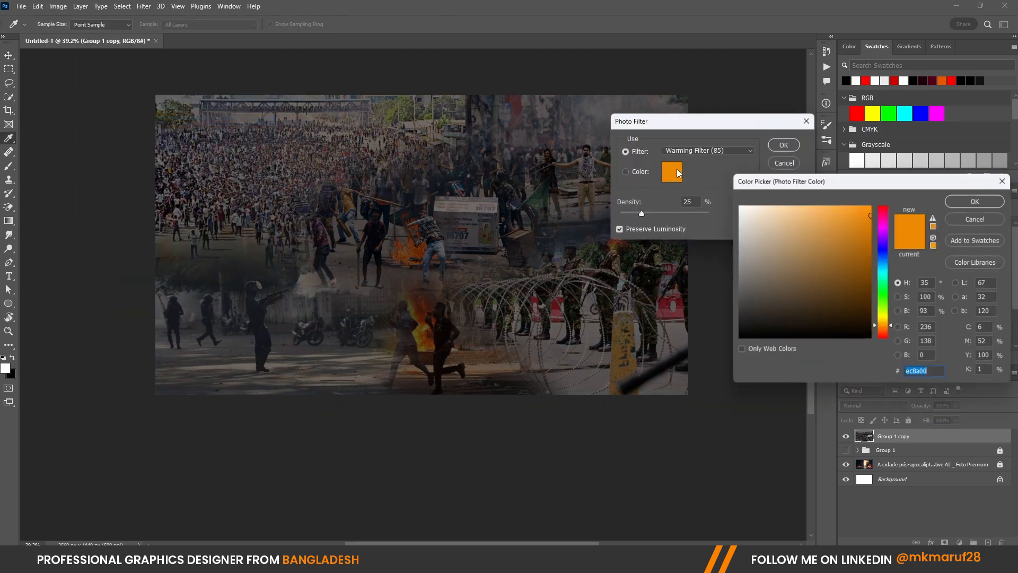
pyautogui.click(865, 81)
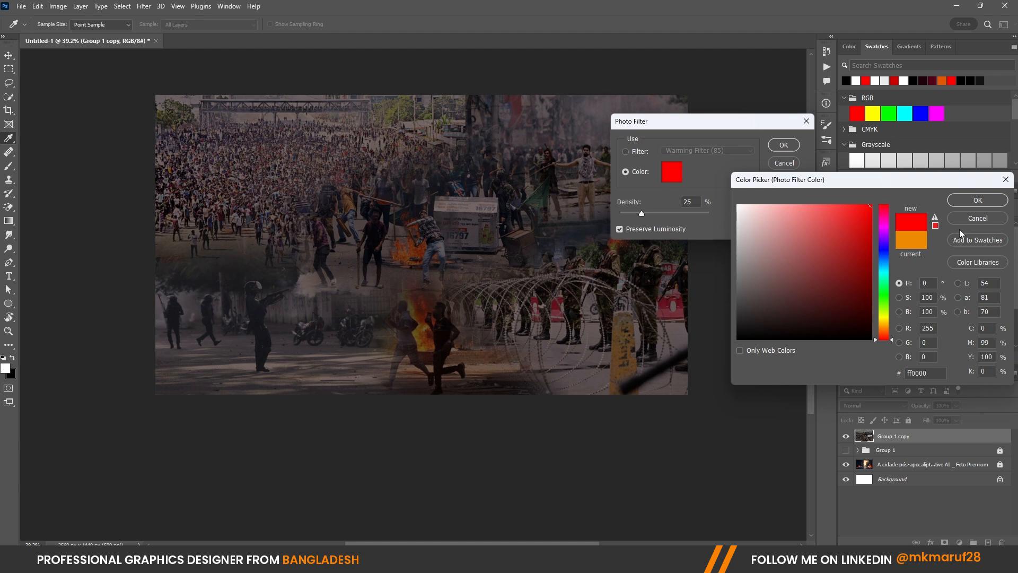
pyautogui.click(966, 201)
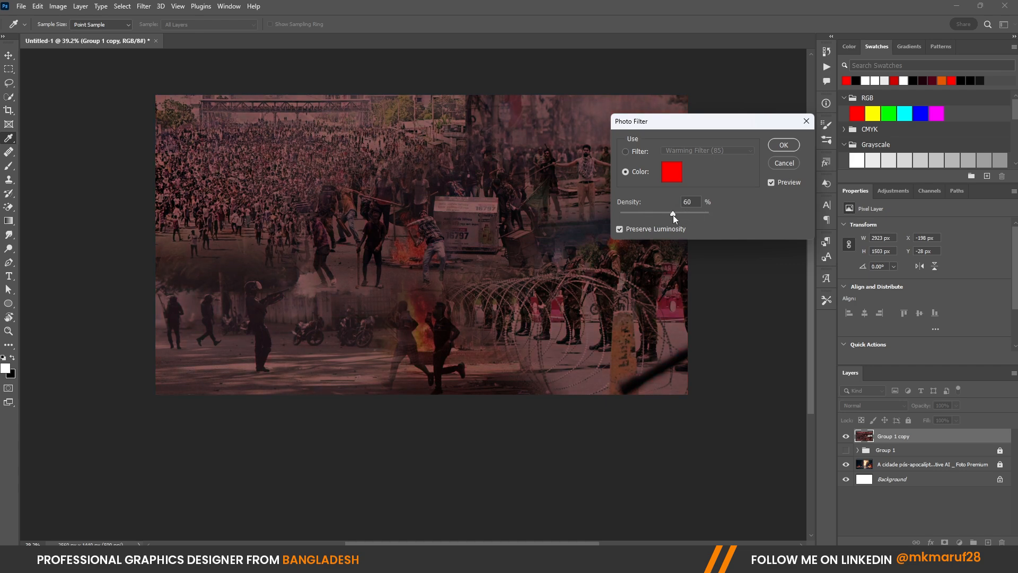
pyautogui.click(781, 147)
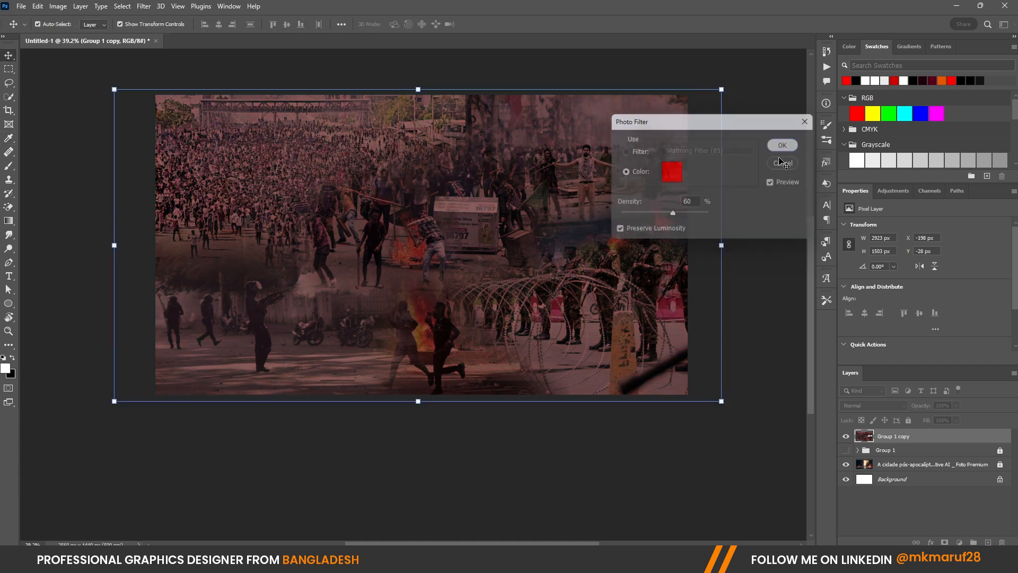
pyautogui.click(719, 450)
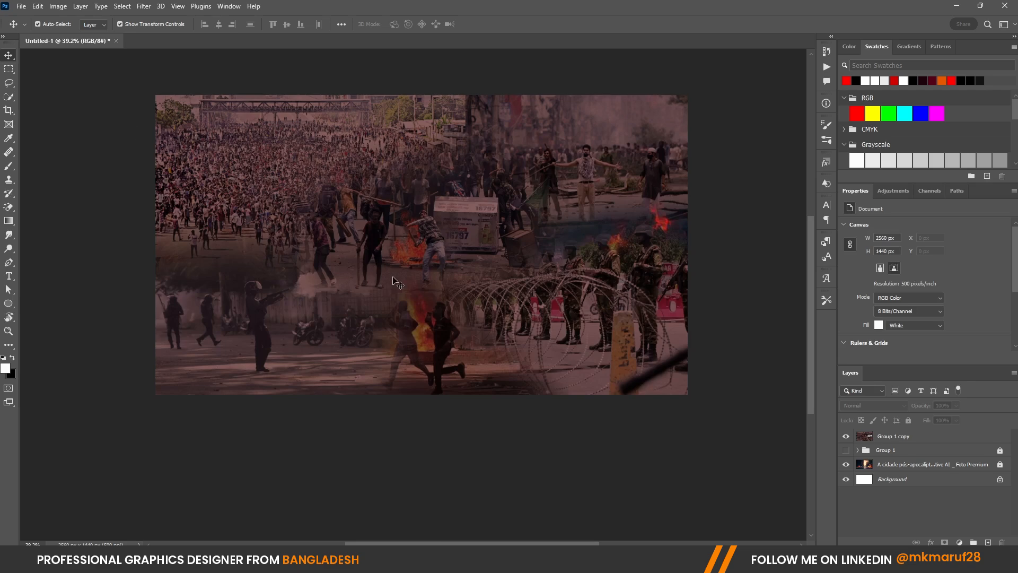
# Place the Halftone Texture Dots Grunge image from the thumbnail folder, rotate it to about -90° and scale it to about 31.88%.
pyautogui.hotkey('alt', 'Tab')
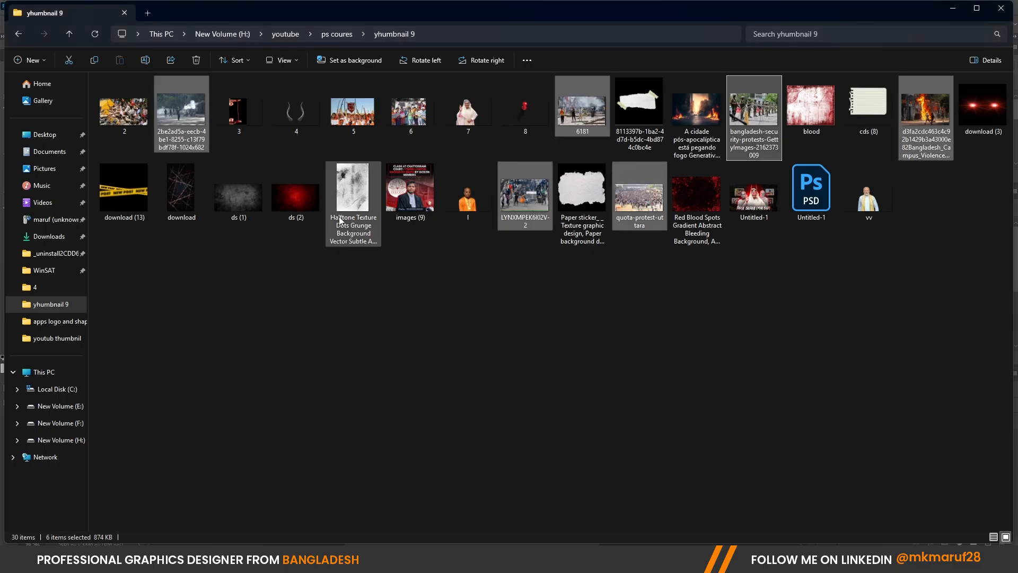
pyautogui.click(354, 192)
pyautogui.moveTo(354, 192); pyautogui.dragTo(448, 331)
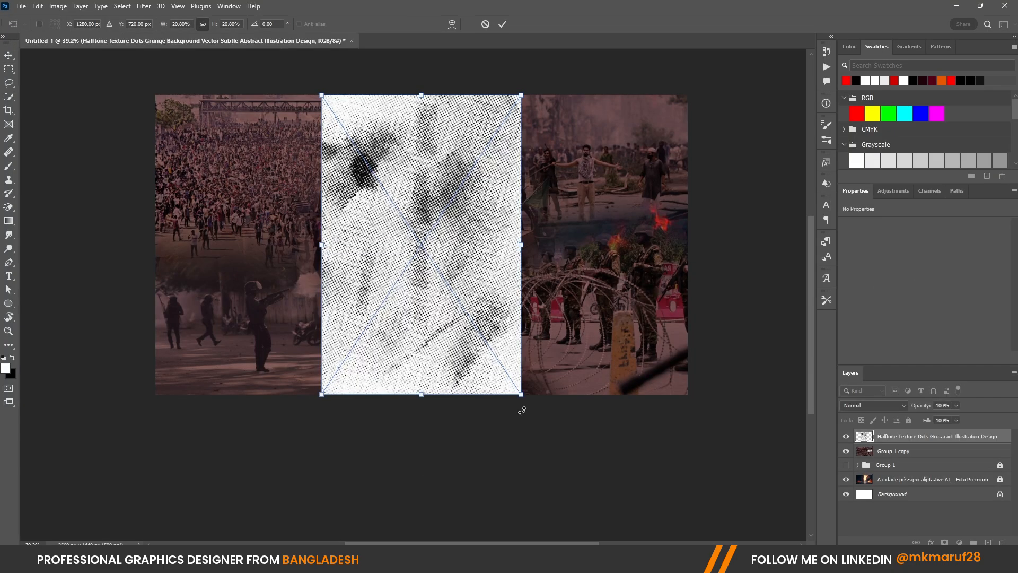
pyautogui.moveTo(539, 438); pyautogui.dragTo(599, 138)
pyautogui.moveTo(572, 246); pyautogui.dragTo(646, 244)
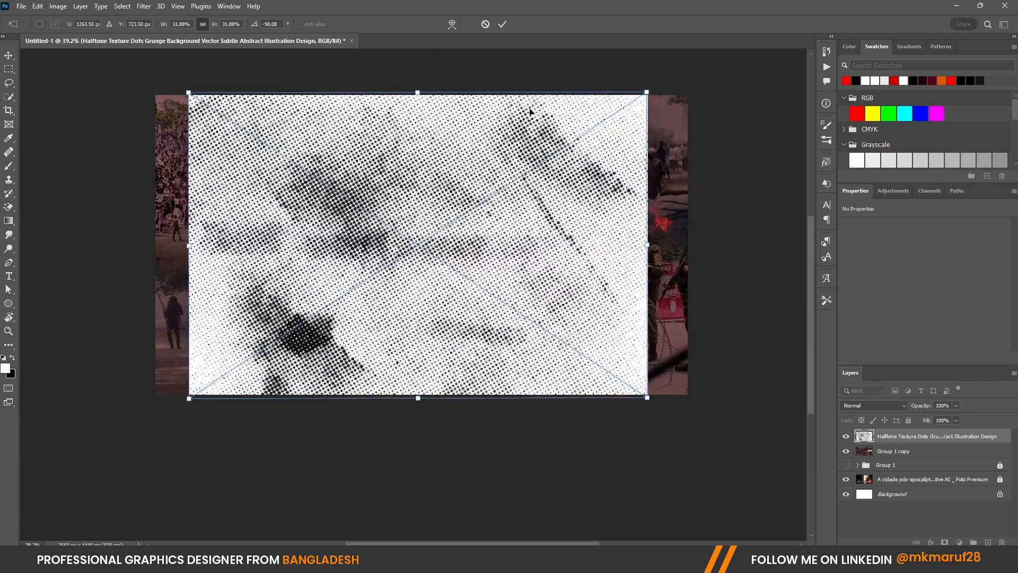
pyautogui.click(501, 24)
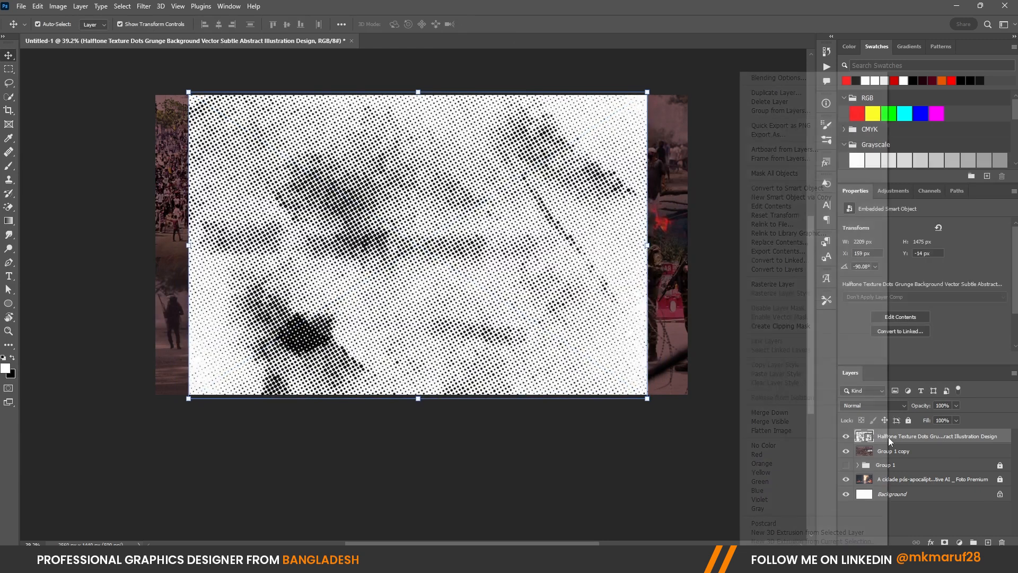
# Rasterize the halftone texture layer and widen it with Content-Aware Scale to about 2647 px so it spans the whole canvas.
pyautogui.rightClick(888, 437)
pyautogui.click(775, 285)
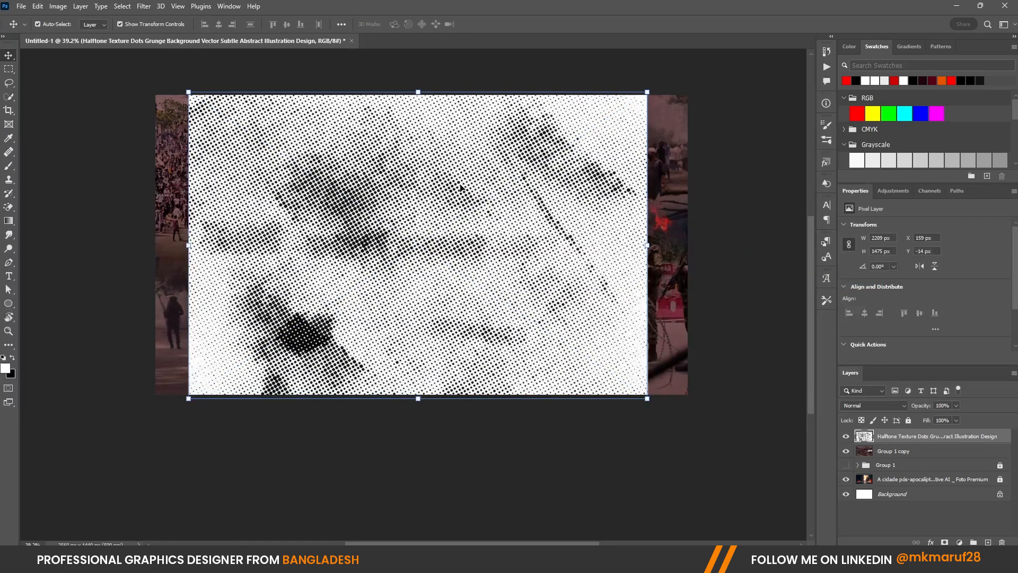
pyautogui.click(40, 8)
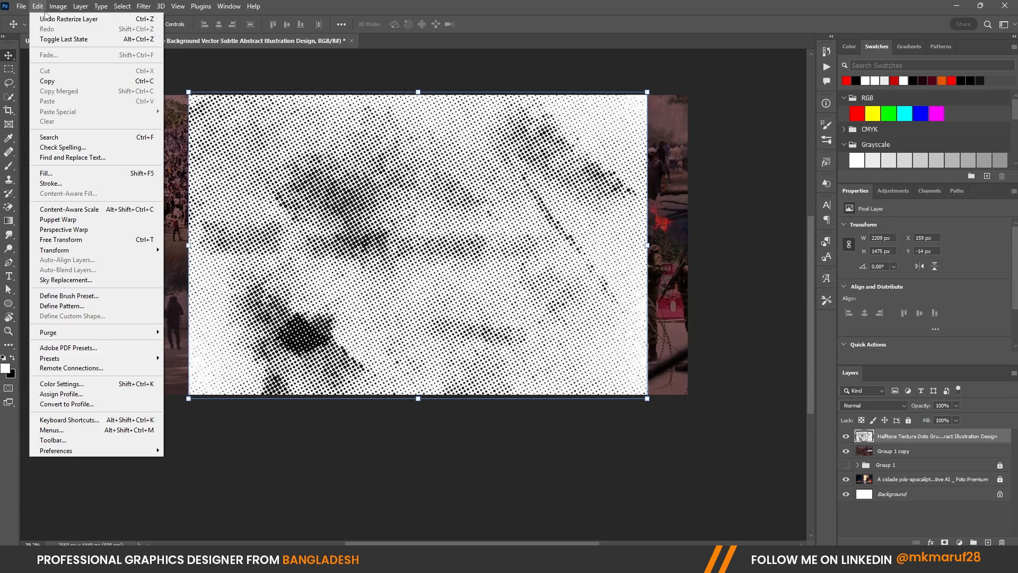
pyautogui.click(69, 198)
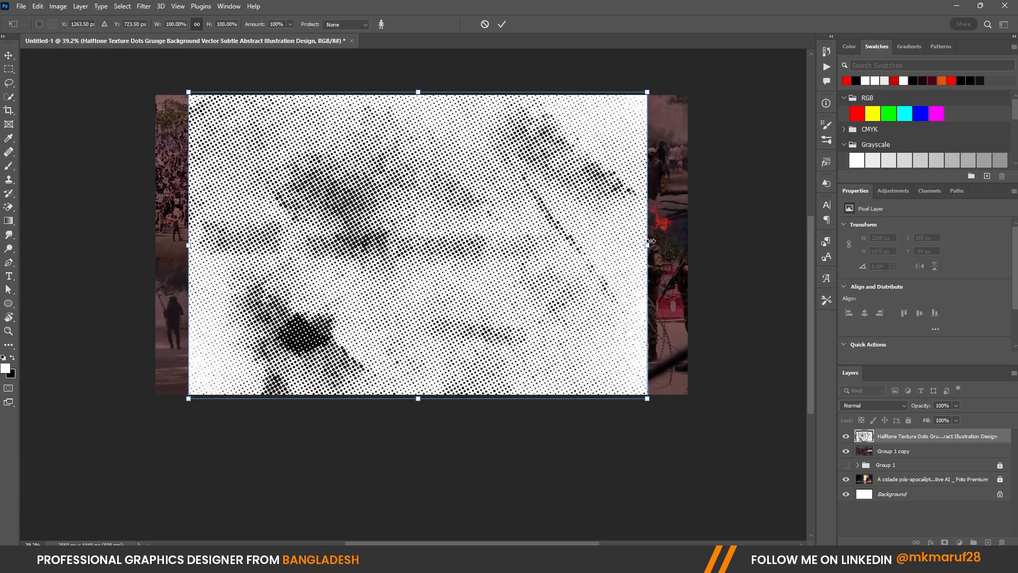
pyautogui.moveTo(650, 242); pyautogui.dragTo(693, 246)
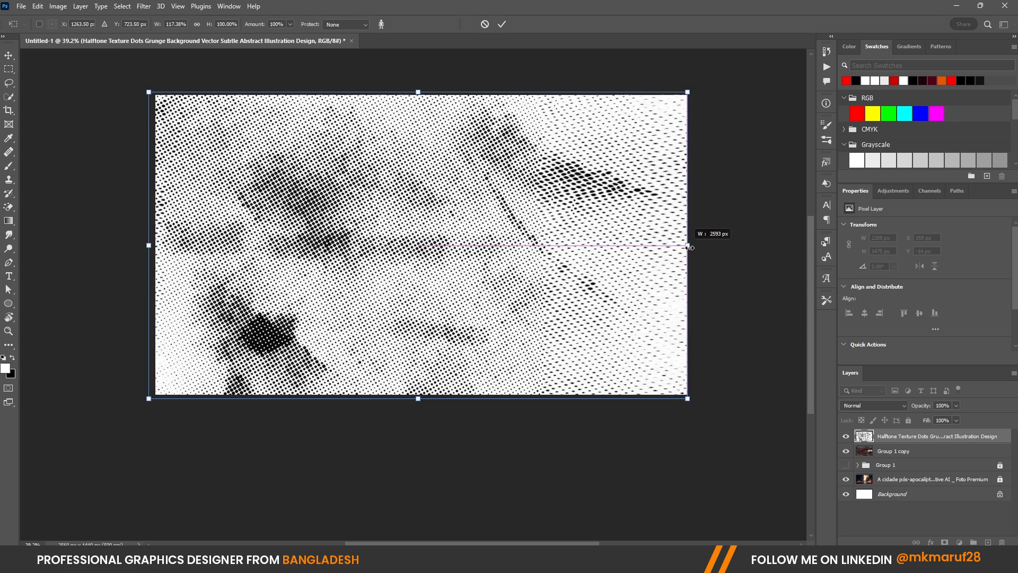
pyautogui.click(502, 25)
# Set the halftone texture layer's blend mode to Multiply and lower its opacity slightly.
pyautogui.click(867, 405)
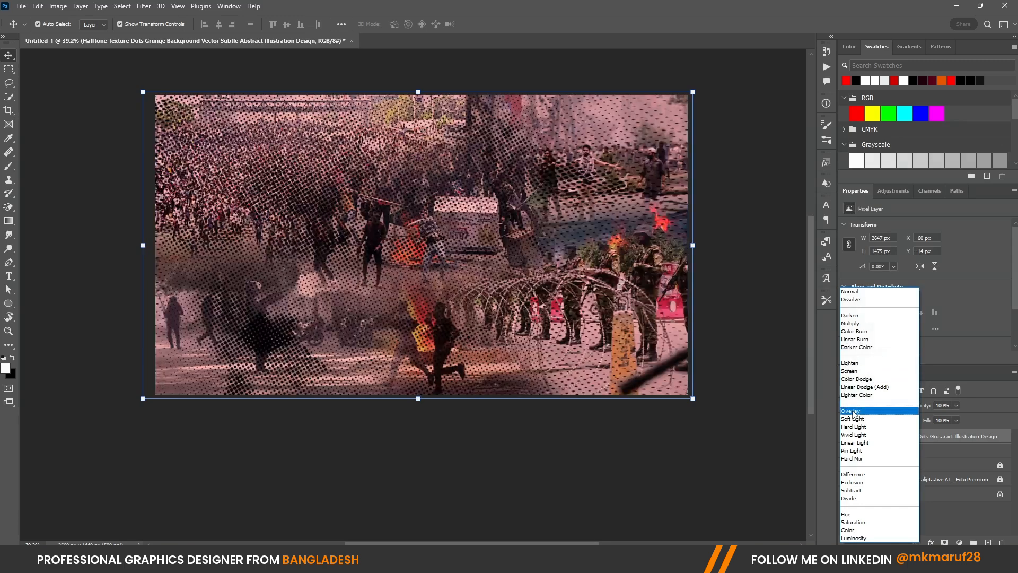
pyautogui.click(852, 323)
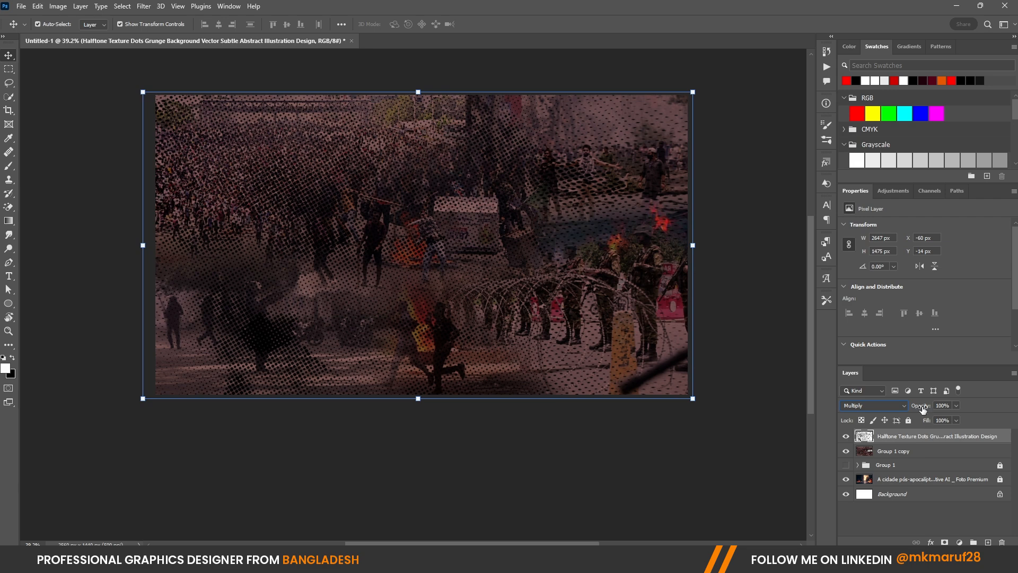
pyautogui.moveTo(923, 409); pyautogui.dragTo(915, 410)
pyautogui.click(525, 443)
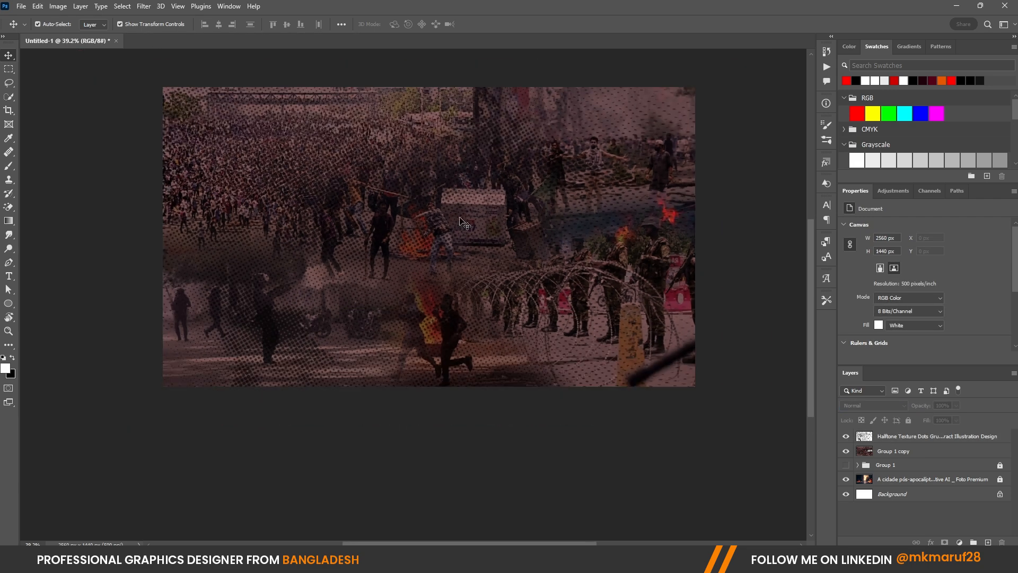
# Add a Solid Color fill layer in dark red c30101 above the halftone texture and set its blend mode to Multiply.
pyautogui.click(895, 438)
pyautogui.click(959, 542)
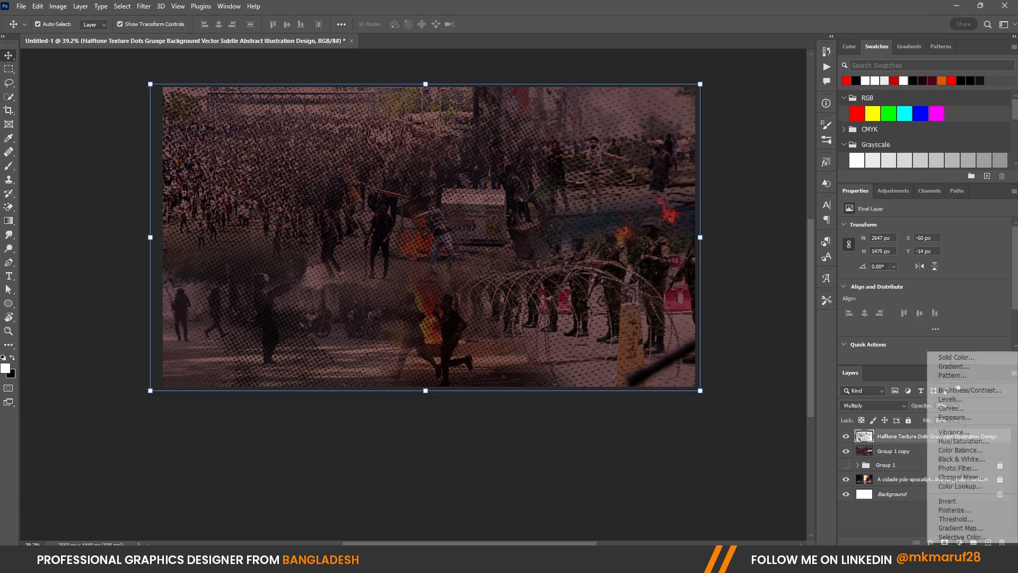
pyautogui.click(949, 356)
pyautogui.click(894, 80)
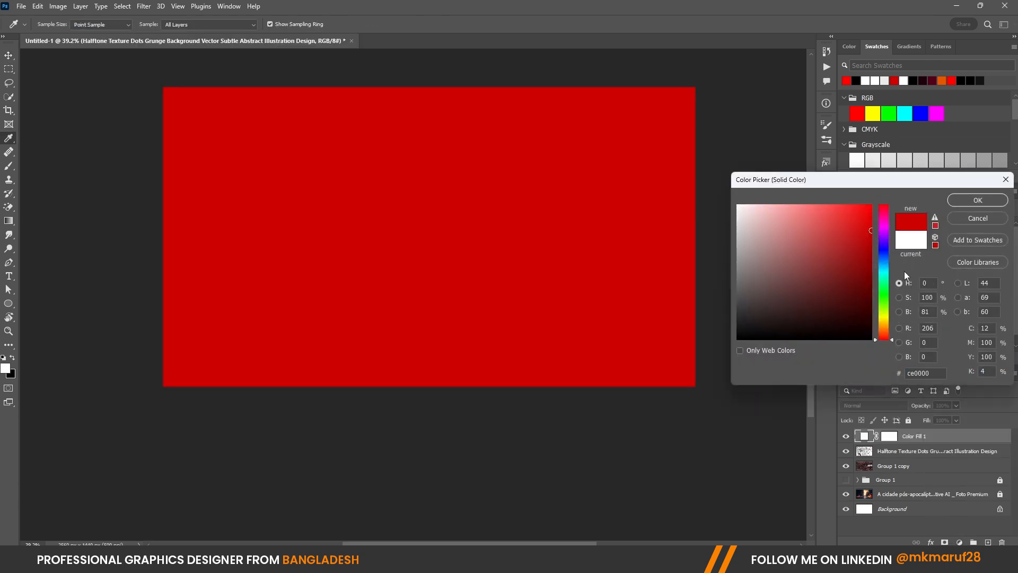
pyautogui.click(871, 237)
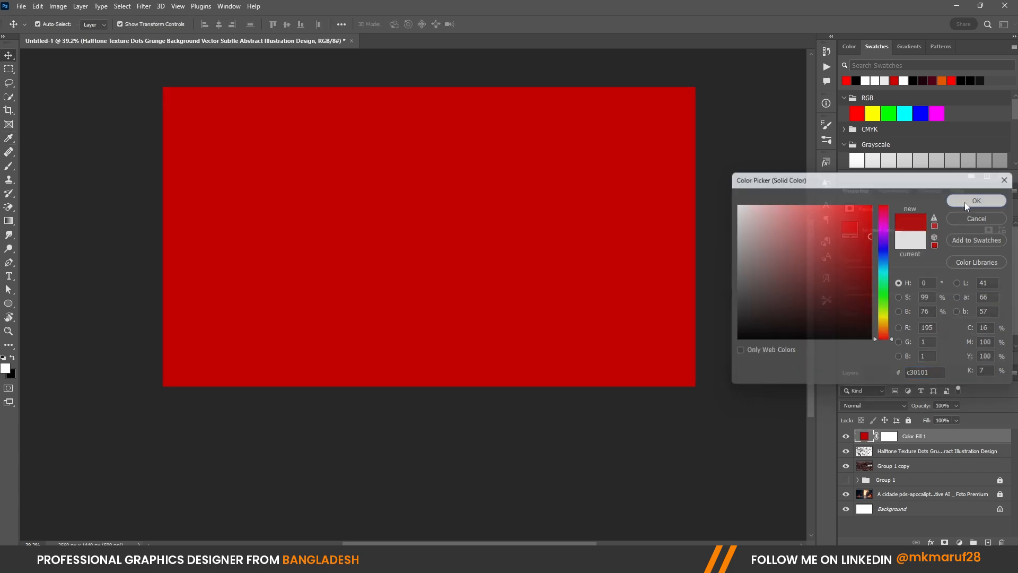
pyautogui.click(966, 202)
pyautogui.click(865, 407)
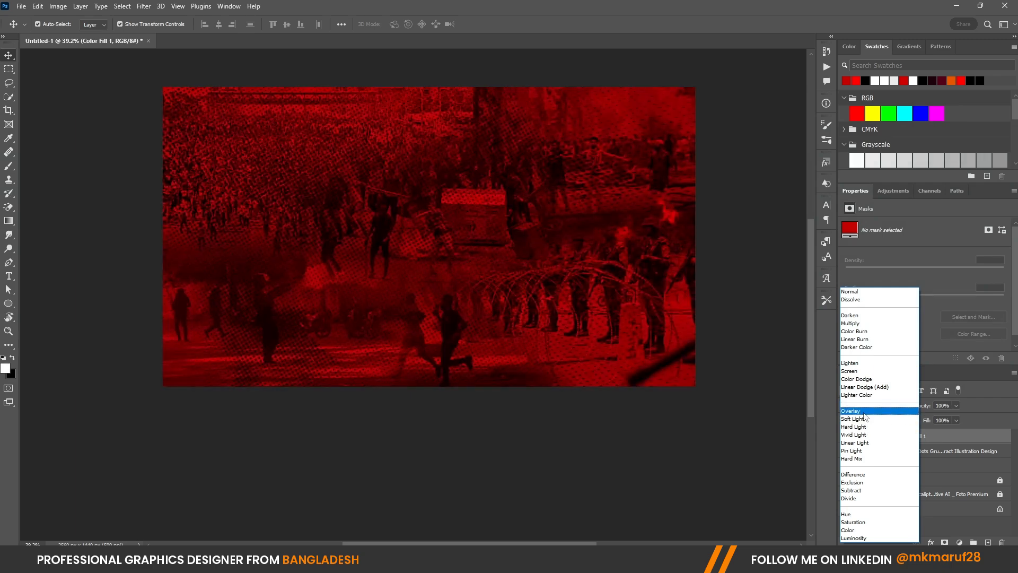
pyautogui.click(852, 324)
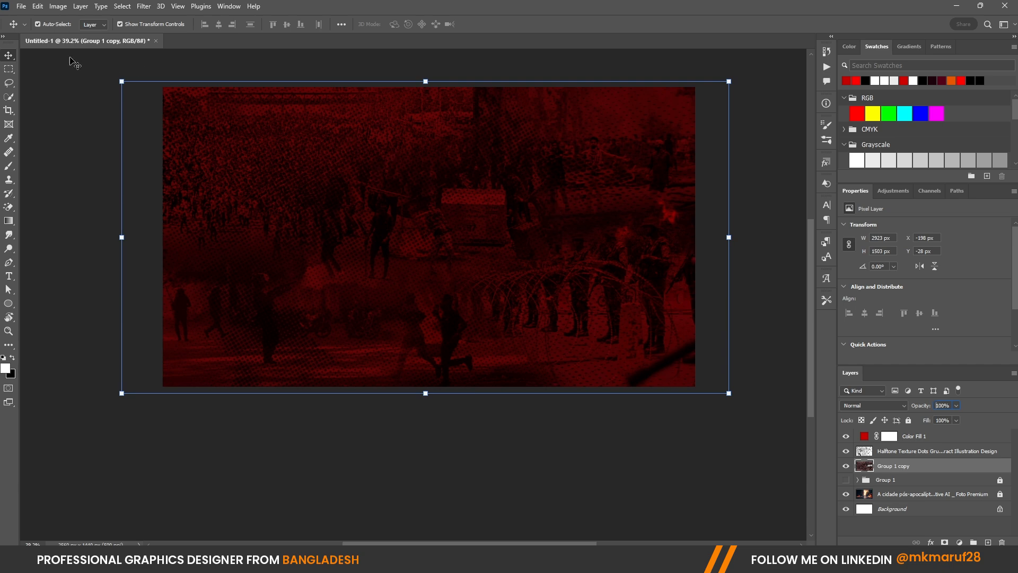
# Darken the Group 1 copy collage layer with Levels by lowering the white output level to about 190.
pyautogui.click(80, 6)
pyautogui.moveTo(58, 6)
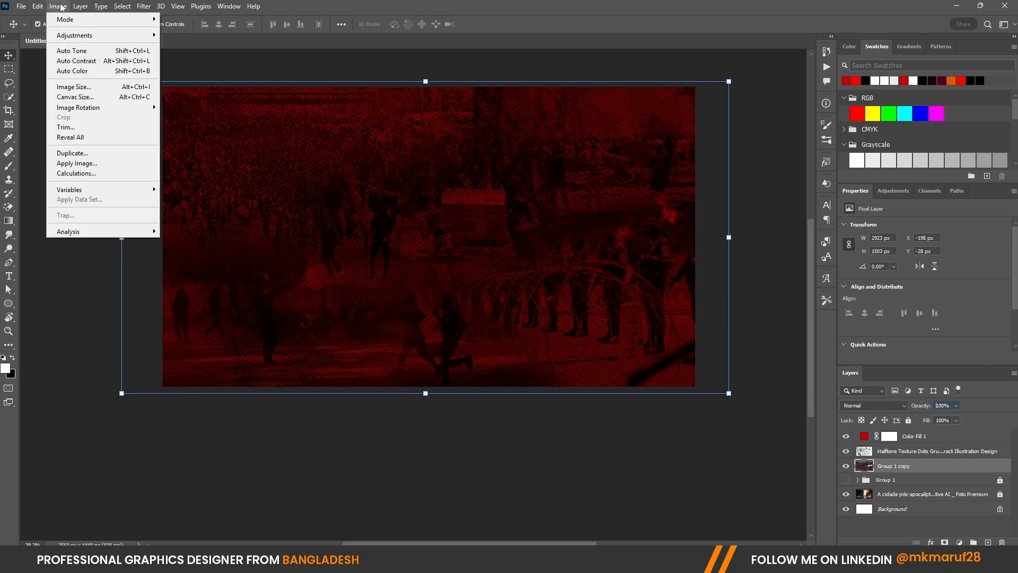
pyautogui.moveTo(153, 35)
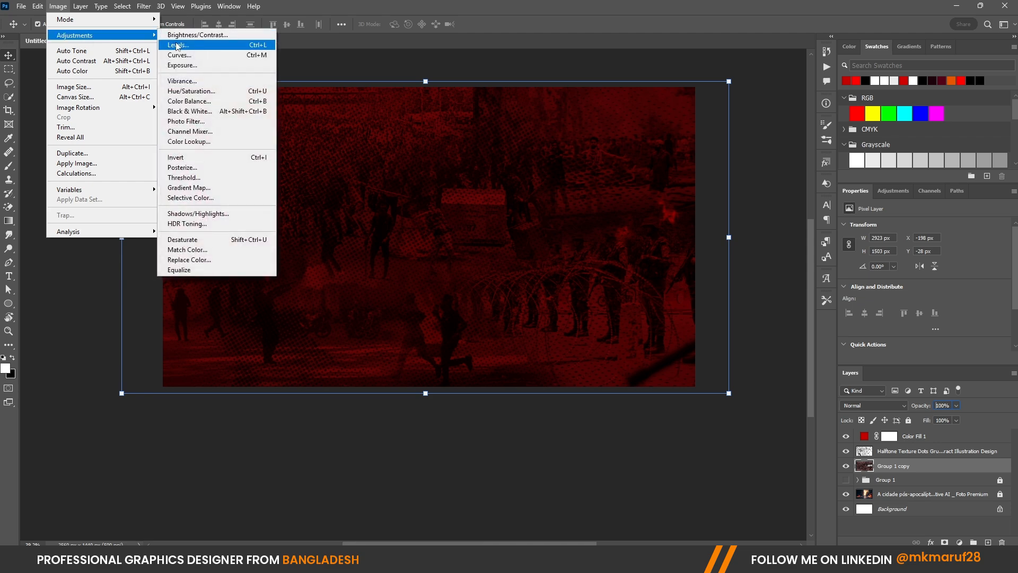
pyautogui.click(201, 45)
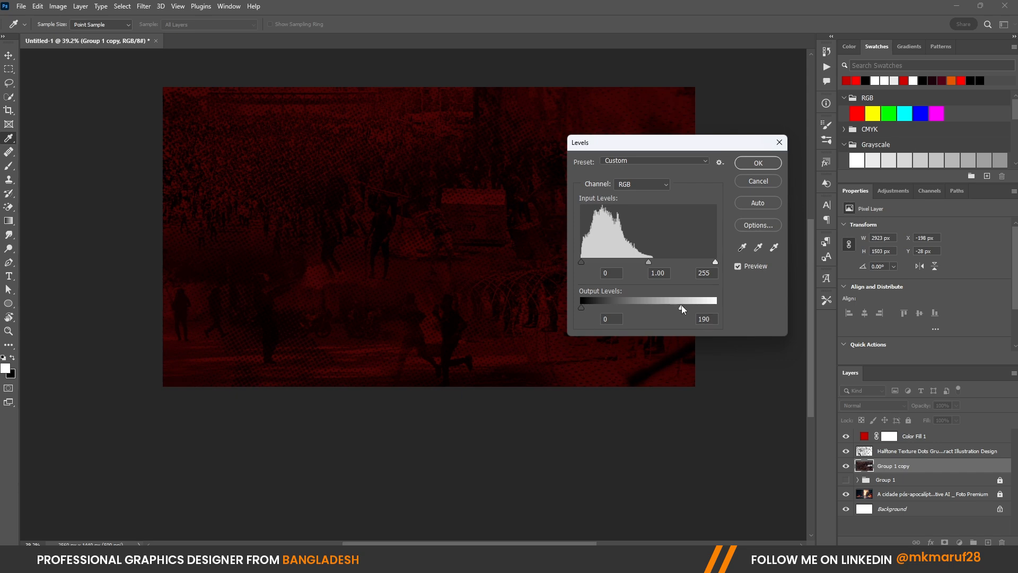
pyautogui.click(761, 167)
pyautogui.press('v')
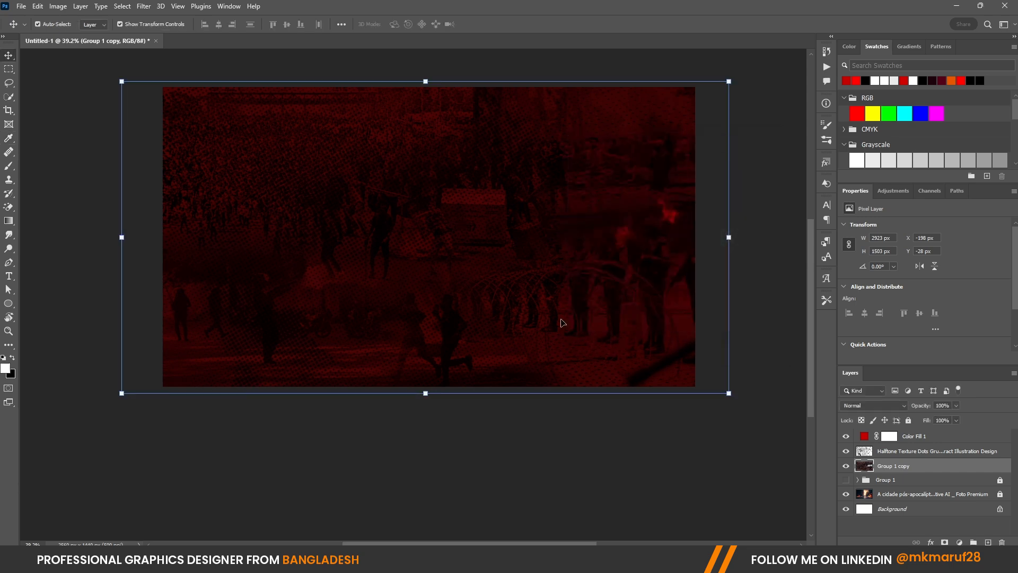
pyautogui.click(455, 442)
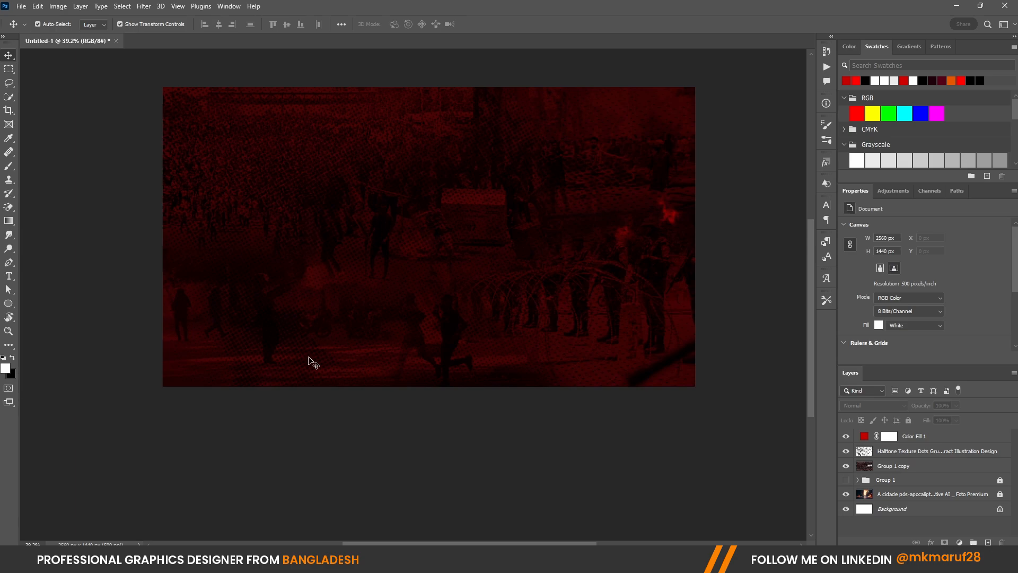
# Place the barbed wire image "download" above the red fill, rotate it to about -90° and scale it to about 126.6%.
pyautogui.click(340, 557)
pyautogui.click(184, 210)
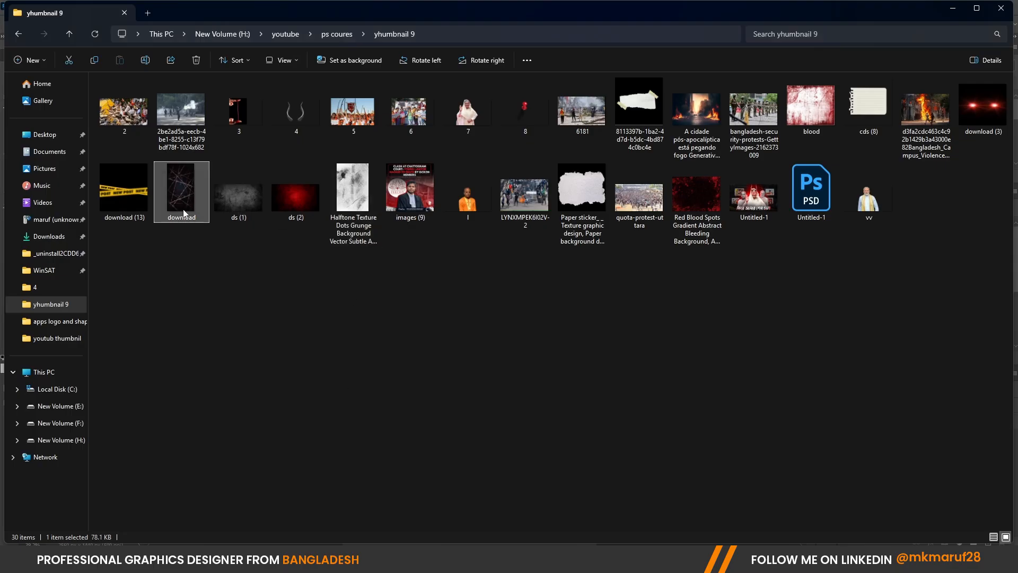
pyautogui.moveTo(184, 195); pyautogui.dragTo(398, 276)
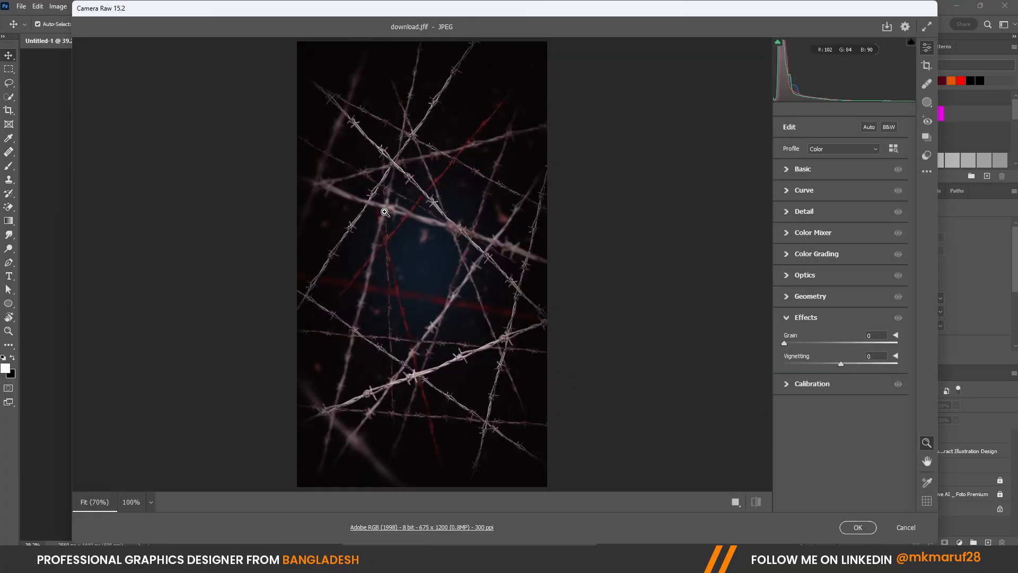
pyautogui.click(856, 527)
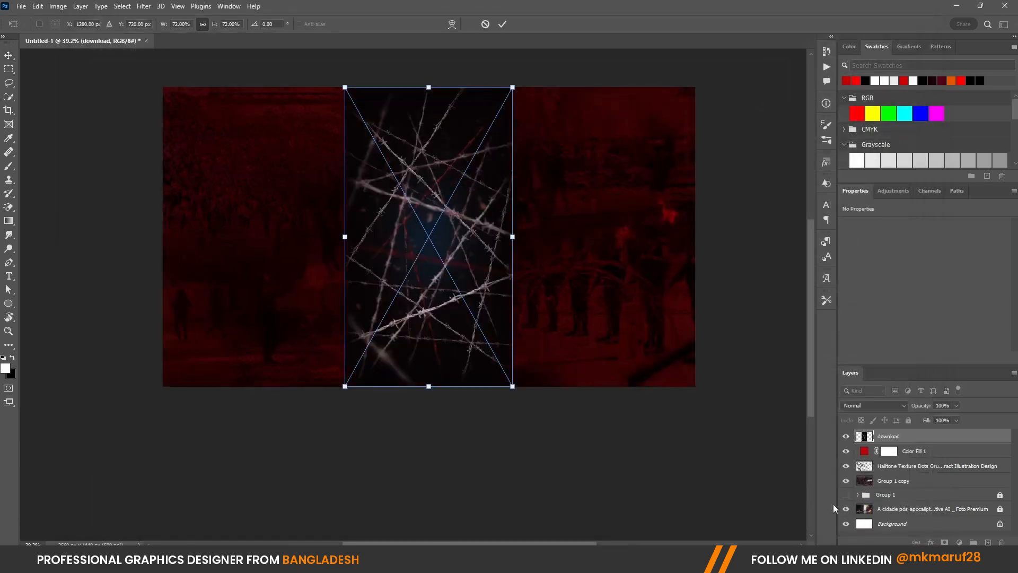
pyautogui.moveTo(528, 425); pyautogui.dragTo(585, 155)
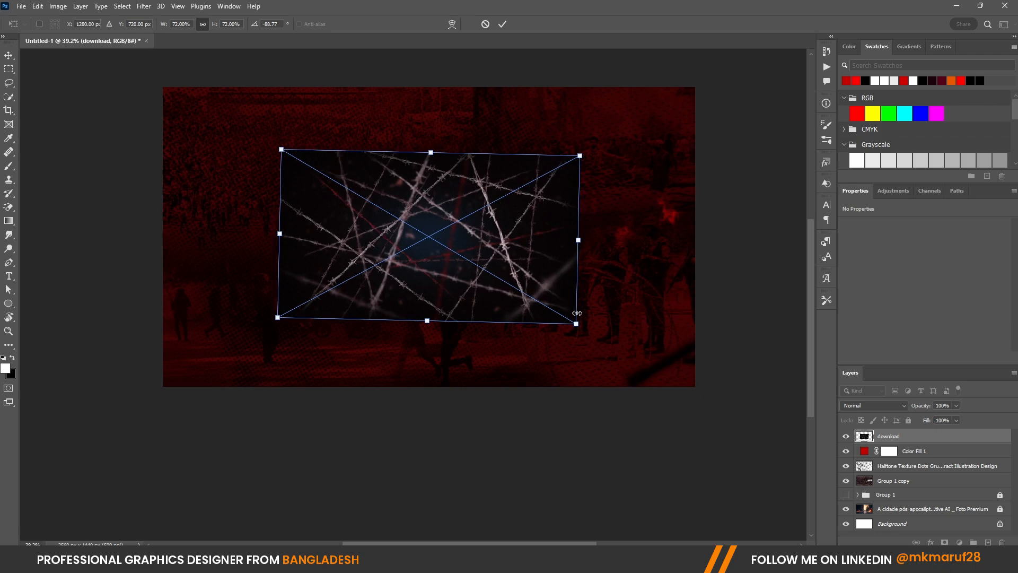
pyautogui.moveTo(577, 332); pyautogui.dragTo(678, 386)
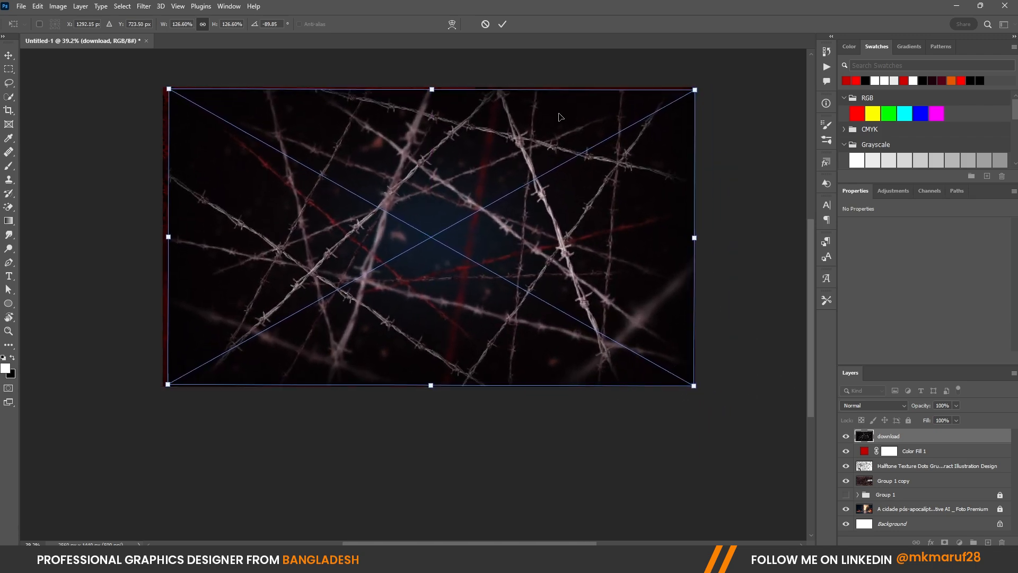
pyautogui.click(503, 24)
# Set the barbed wire layer's blend mode to Screen and enlarge it to about 127.73% to cover the canvas.
pyautogui.click(866, 406)
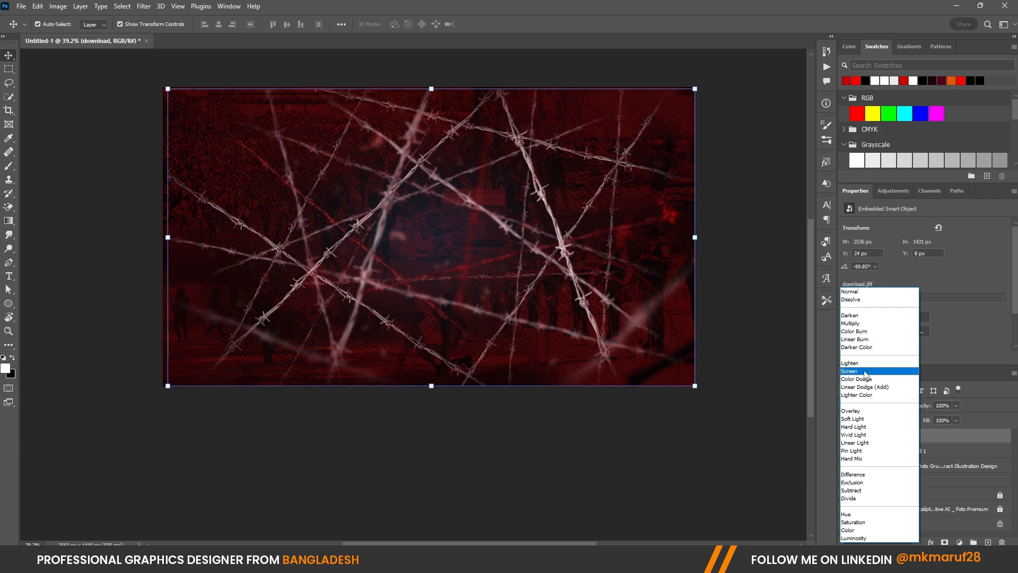
pyautogui.click(865, 373)
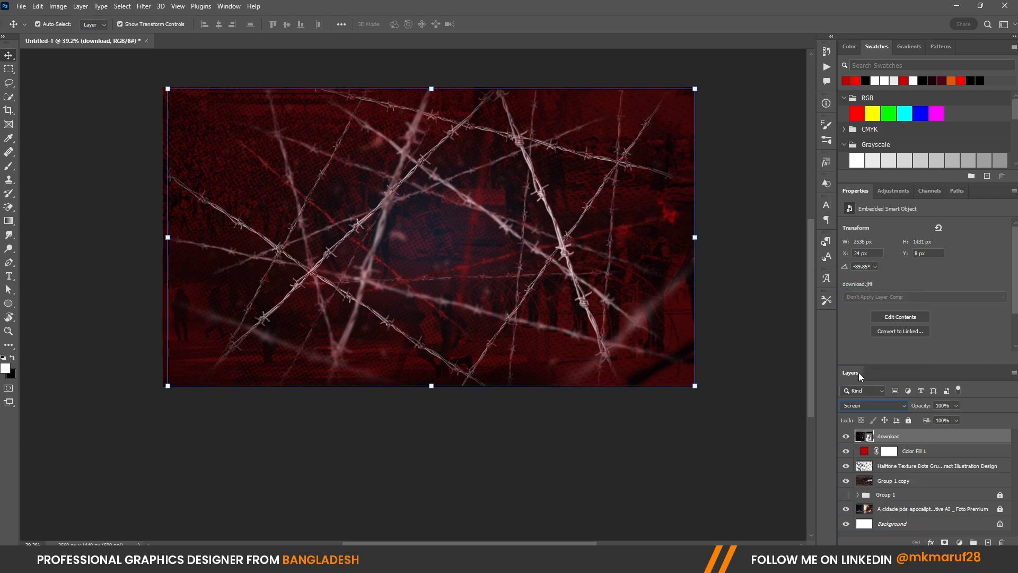
pyautogui.click(861, 408)
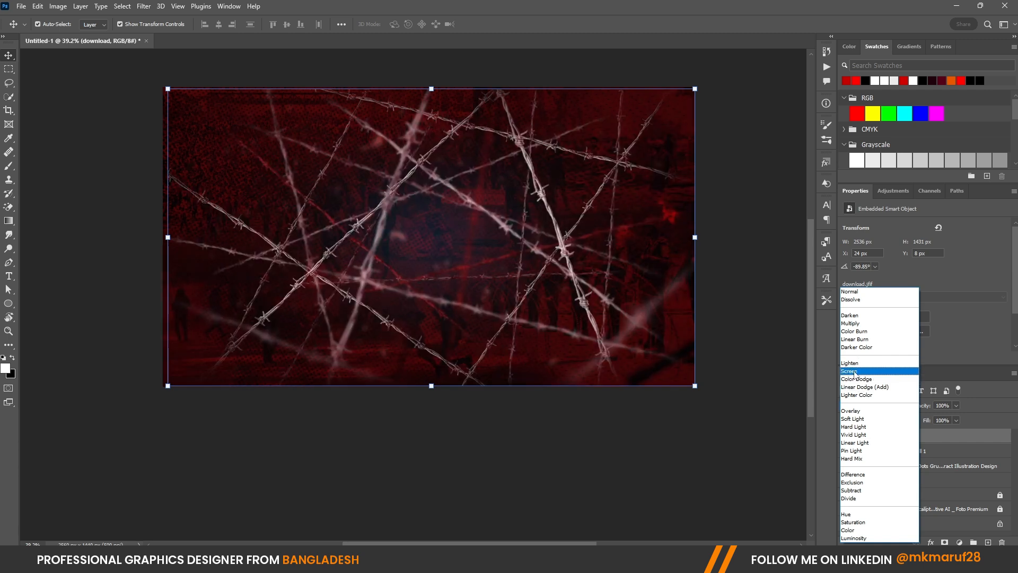
pyautogui.click(854, 371)
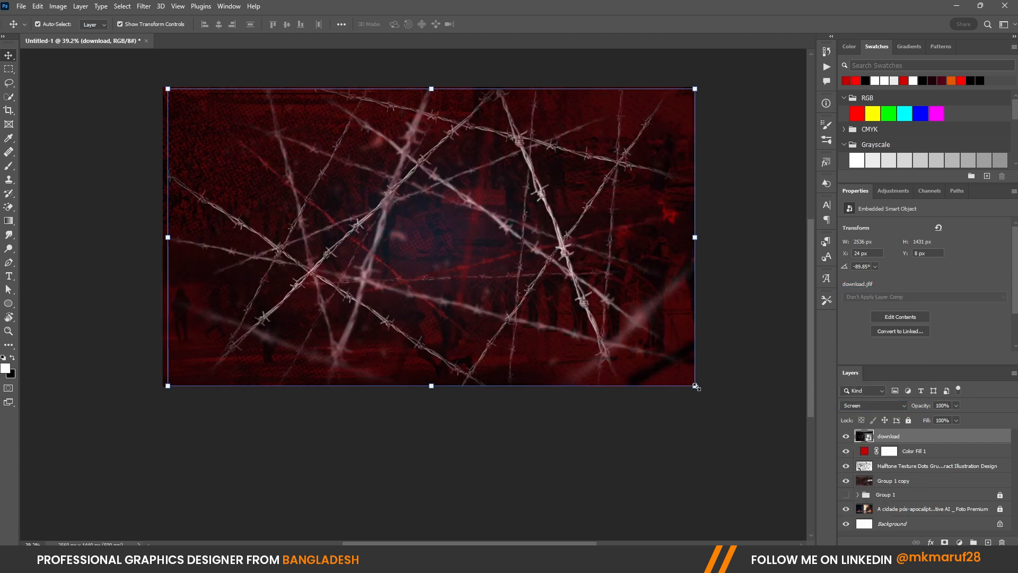
pyautogui.moveTo(697, 387)
pyautogui.mouseDown()
pyautogui.moveTo(675, 377)
pyautogui.moveTo(695, 387)
pyautogui.mouseUp()
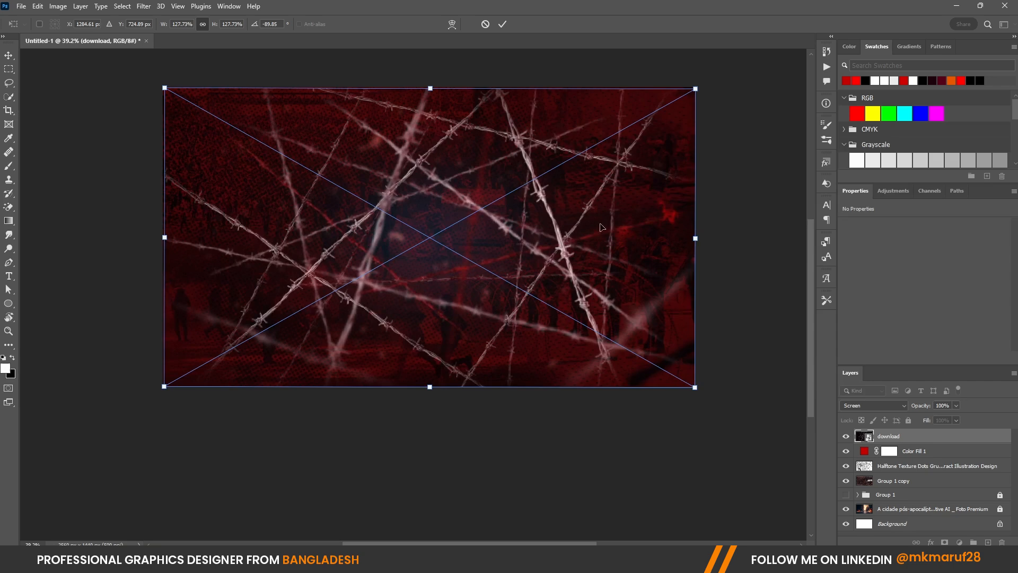
pyautogui.click(503, 24)
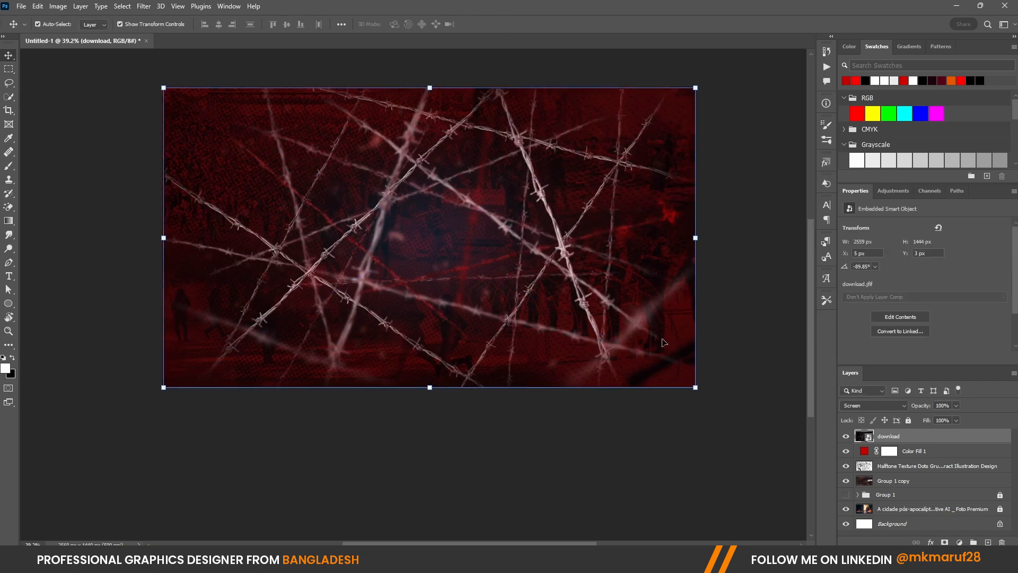
# Apply Brightness/Contrast to the barbed wire layer with reduced brightness and contrast raised to 80.
pyautogui.click(64, 5)
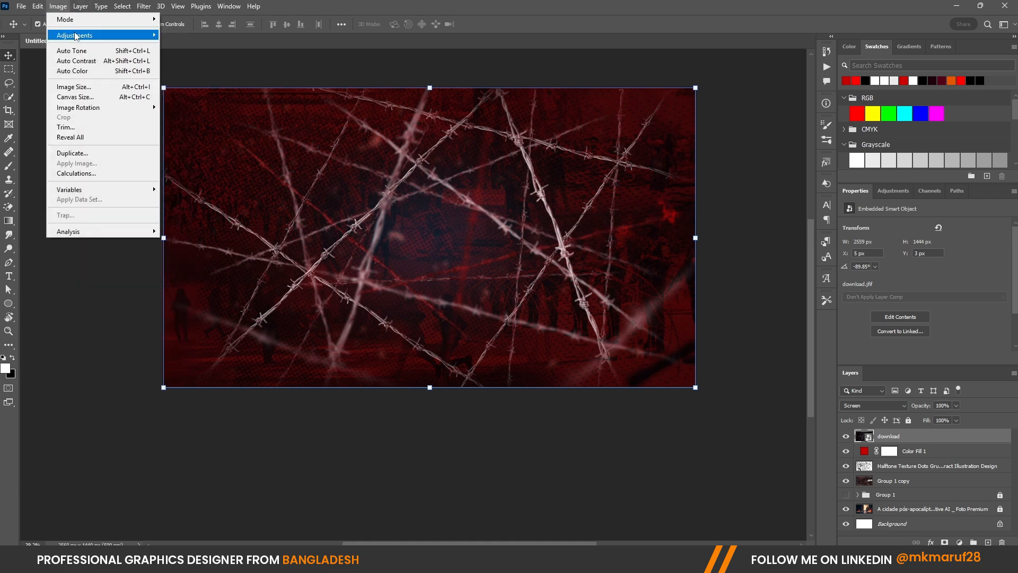
pyautogui.moveTo(75, 36)
pyautogui.click(185, 36)
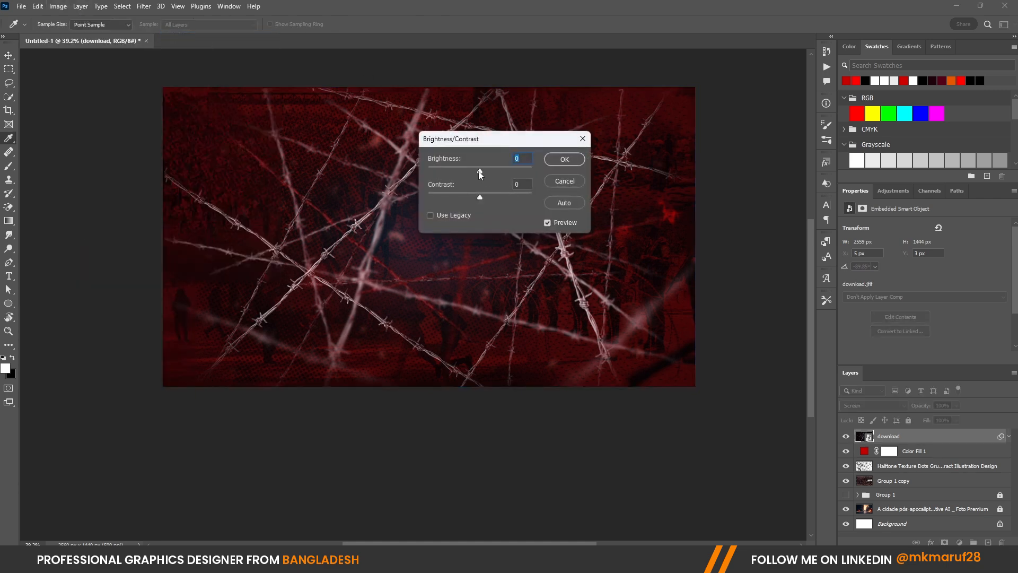
pyautogui.moveTo(480, 171); pyautogui.dragTo(470, 167)
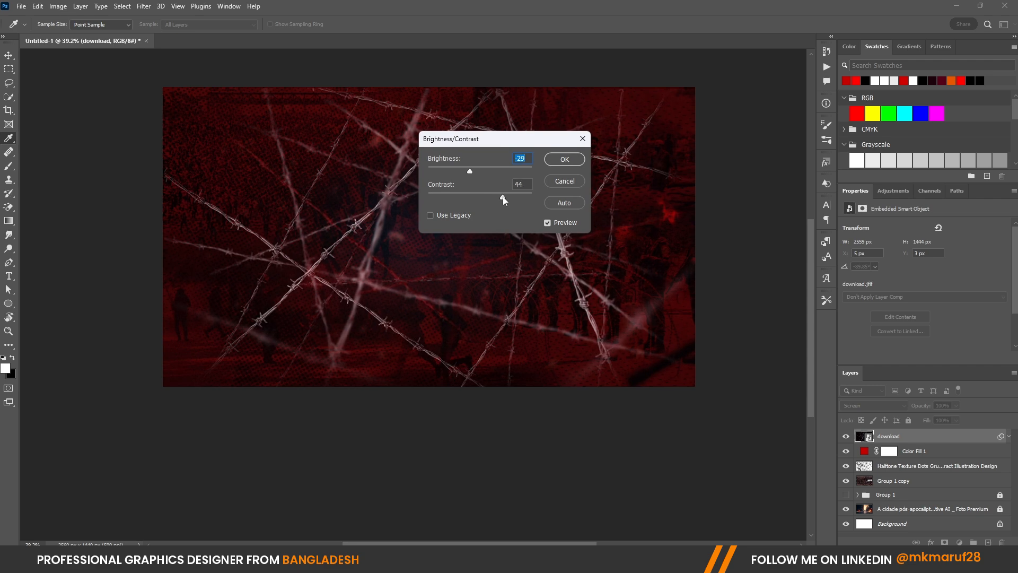
pyautogui.moveTo(503, 200); pyautogui.dragTo(521, 197)
pyautogui.moveTo(470, 170)
pyautogui.mouseDown()
pyautogui.moveTo(459, 170)
pyautogui.moveTo(472, 174)
pyautogui.mouseUp()
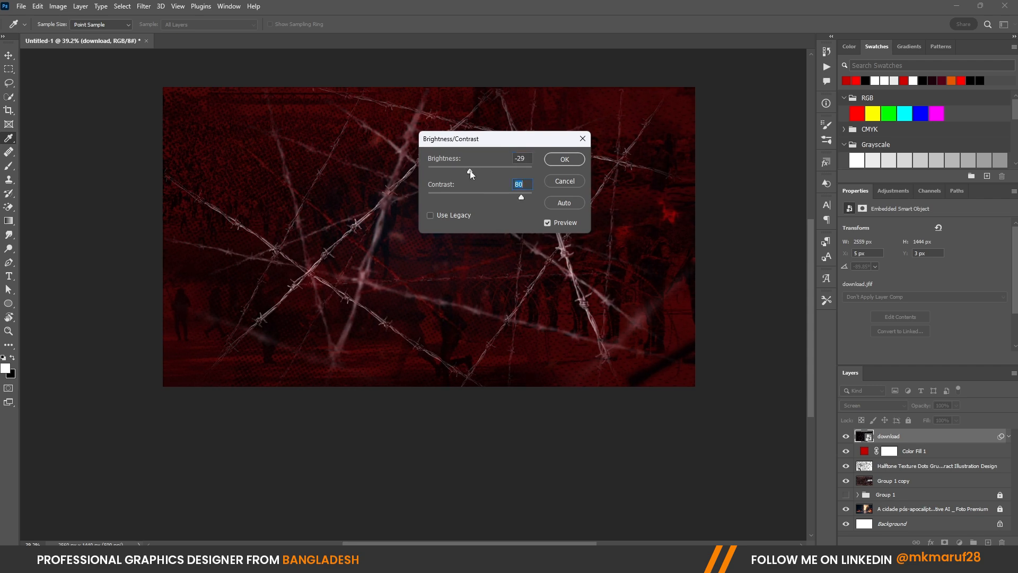
pyautogui.click(555, 164)
pyautogui.press('v')
pyautogui.click(603, 439)
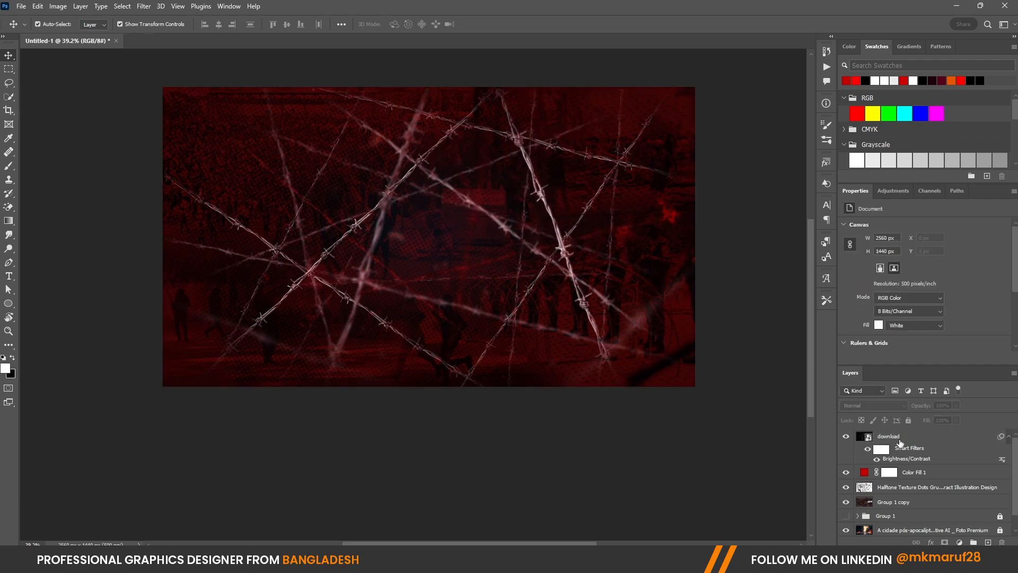
# Group the layers from the barbed wire down to Group 1 and name the group "background".
pyautogui.click(895, 440)
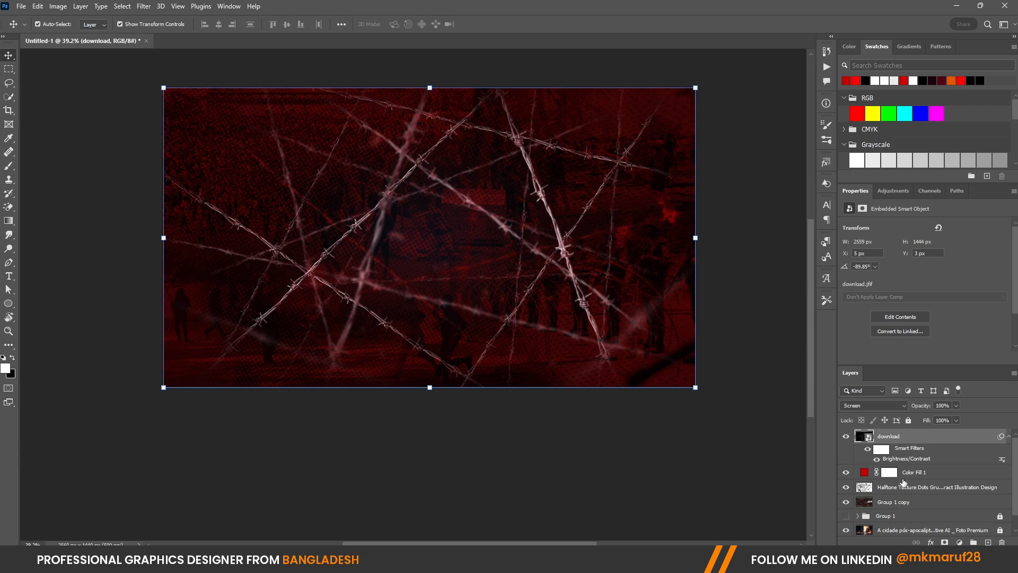
pyautogui.scroll(-1, 903, 484)
pyautogui.keyDown('shift'); pyautogui.click(903, 501); pyautogui.keyUp('shift')
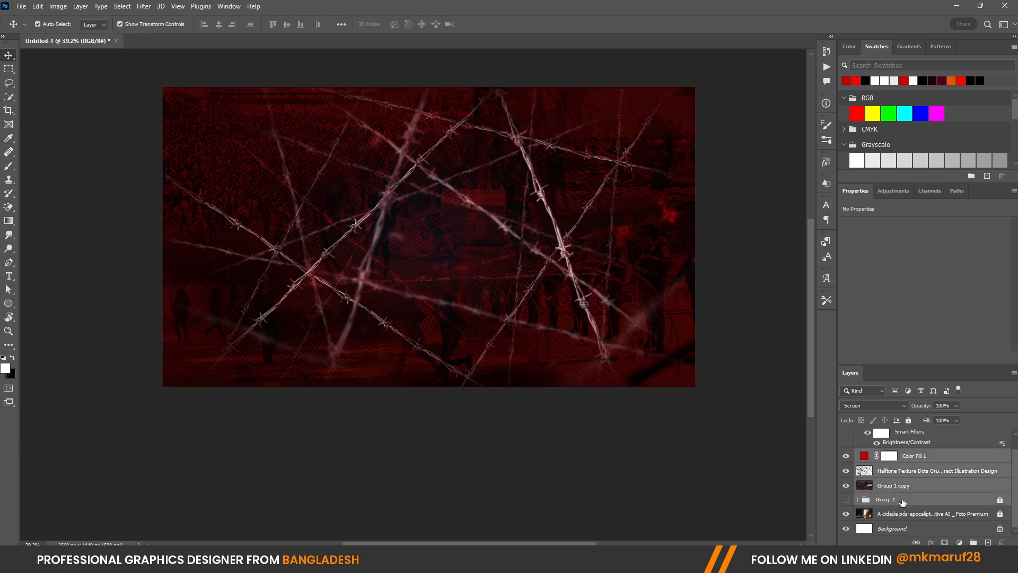
pyautogui.scroll(1, 928, 502)
pyautogui.hotkey('ctrl', 'g')
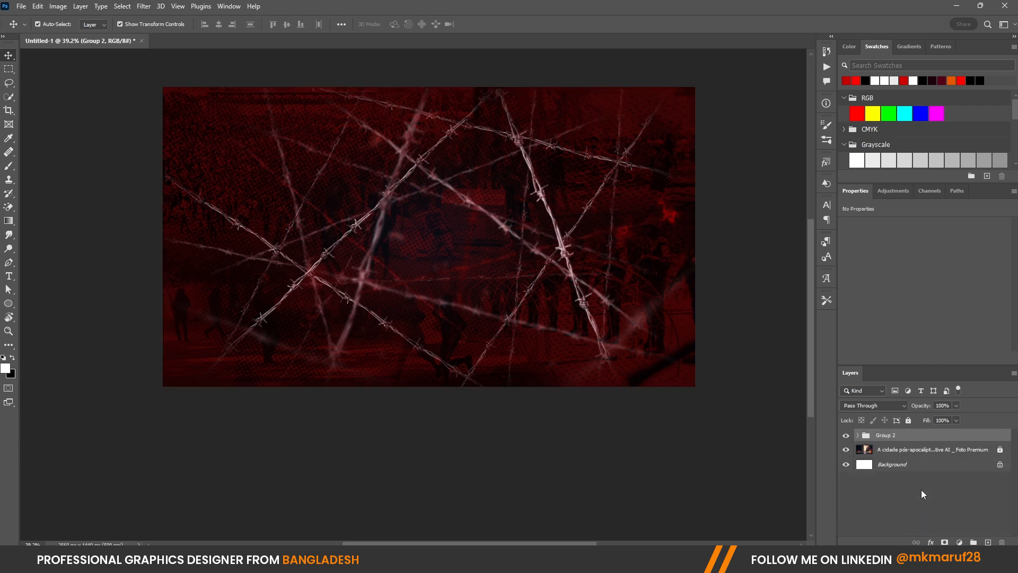
pyautogui.doubleClick(883, 435)
pyautogui.write('back')
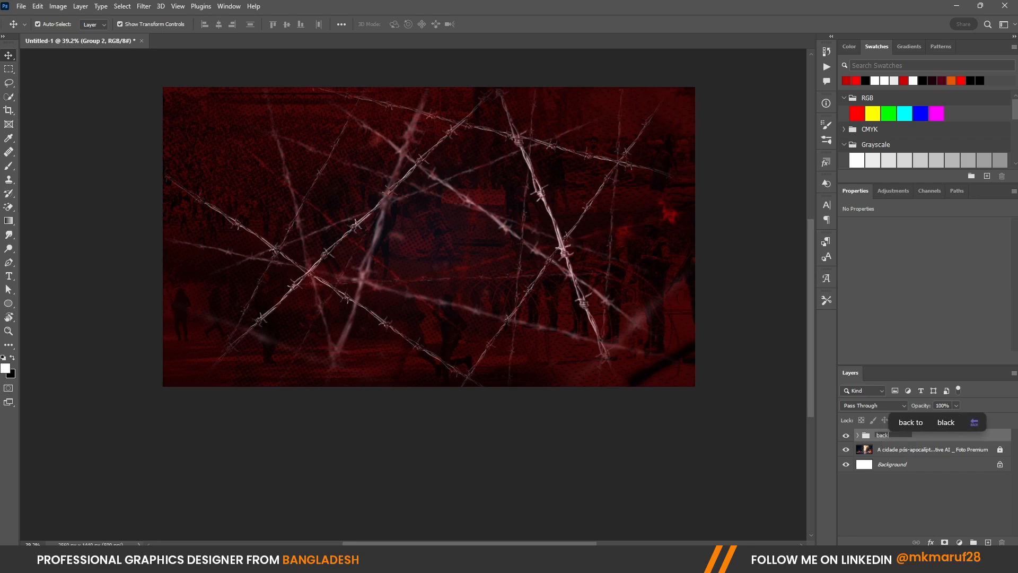
pyautogui.write('groun')
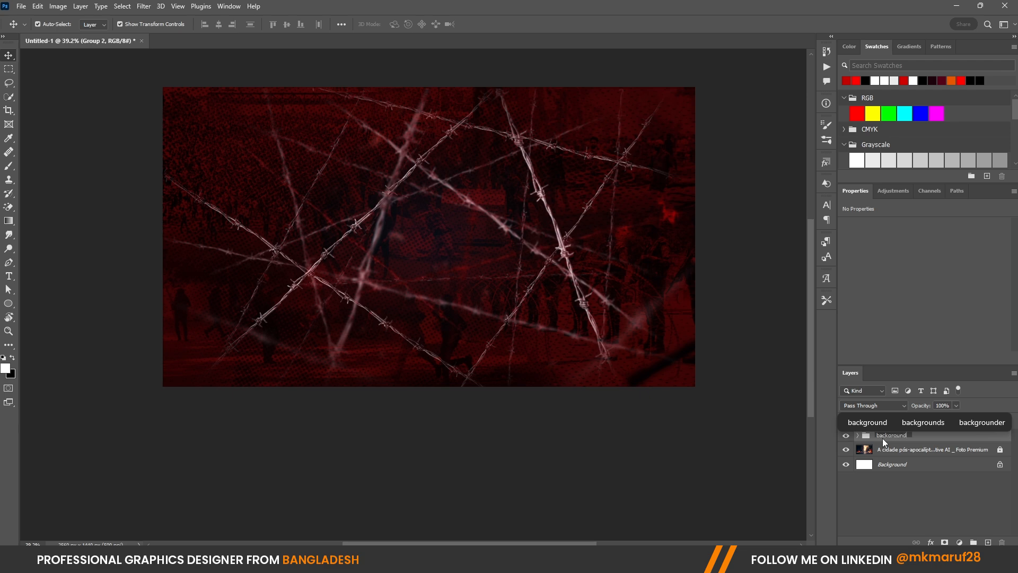
pyautogui.write('d')
pyautogui.press('Return')
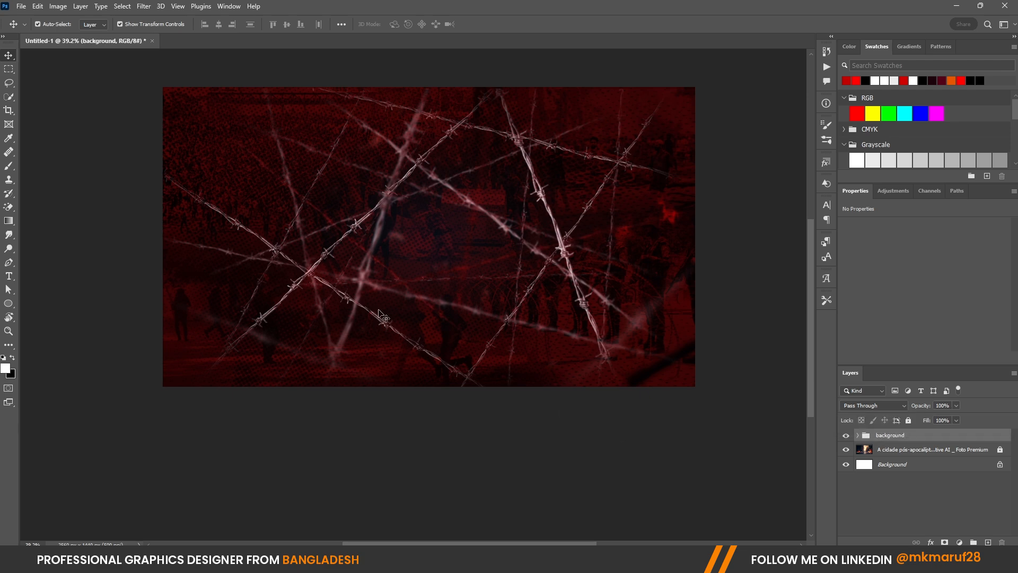
# Place the cutout image "7" of the waving woman above the background group and rasterize its layer.
pyautogui.scroll(-1, 336, 314)
pyautogui.scroll(1, 389, 317)
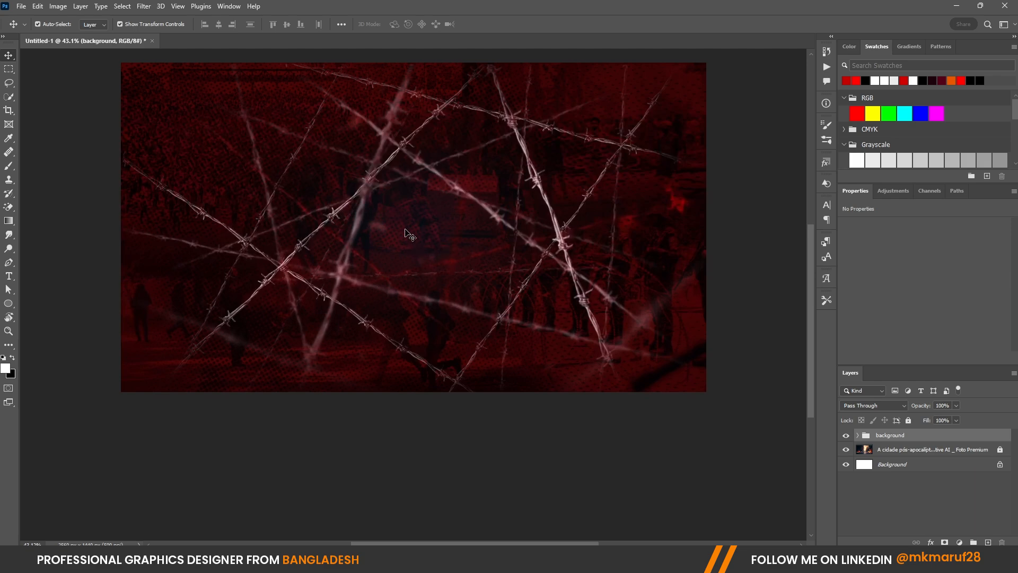
pyautogui.scroll(-1, 404, 347)
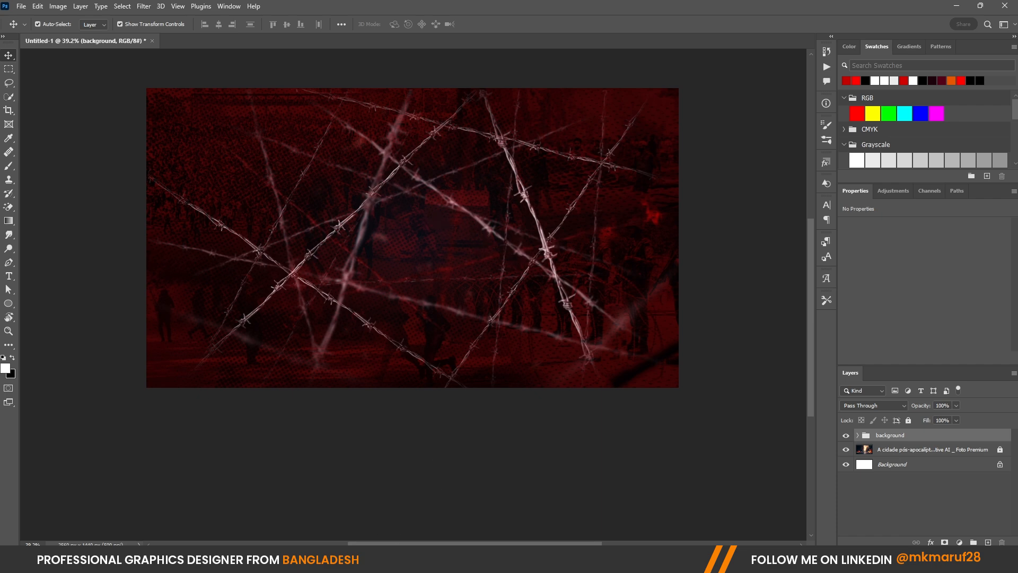
pyautogui.click(329, 500)
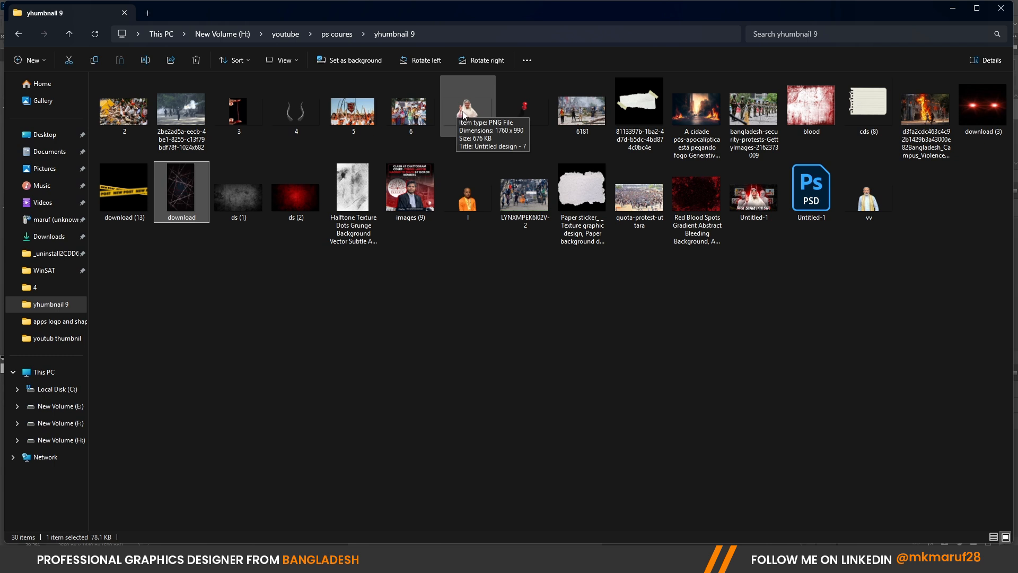
pyautogui.moveTo(464, 115); pyautogui.dragTo(493, 562)
pyautogui.moveTo(432, 315); pyautogui.dragTo(431, 312)
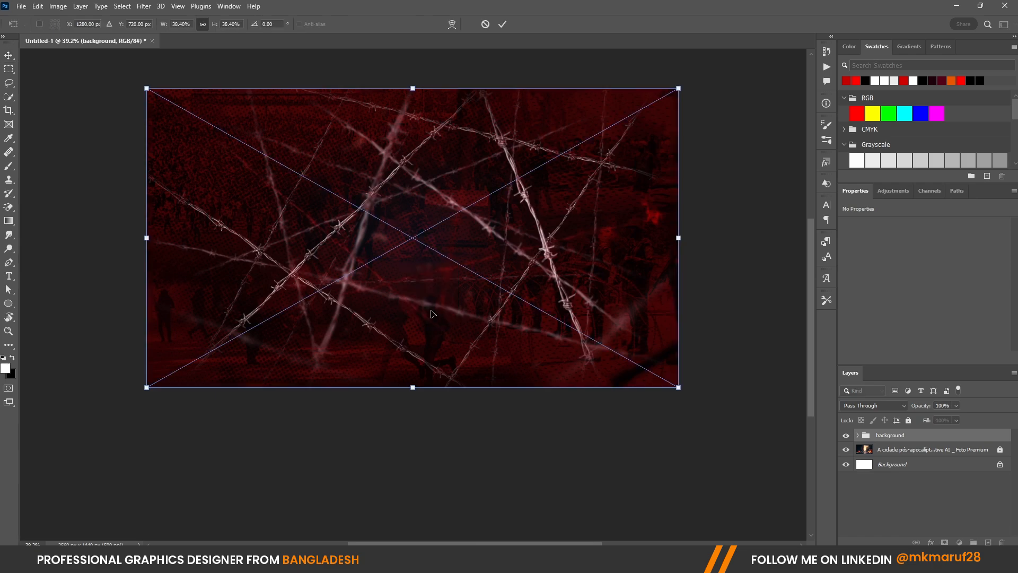
pyautogui.click(502, 23)
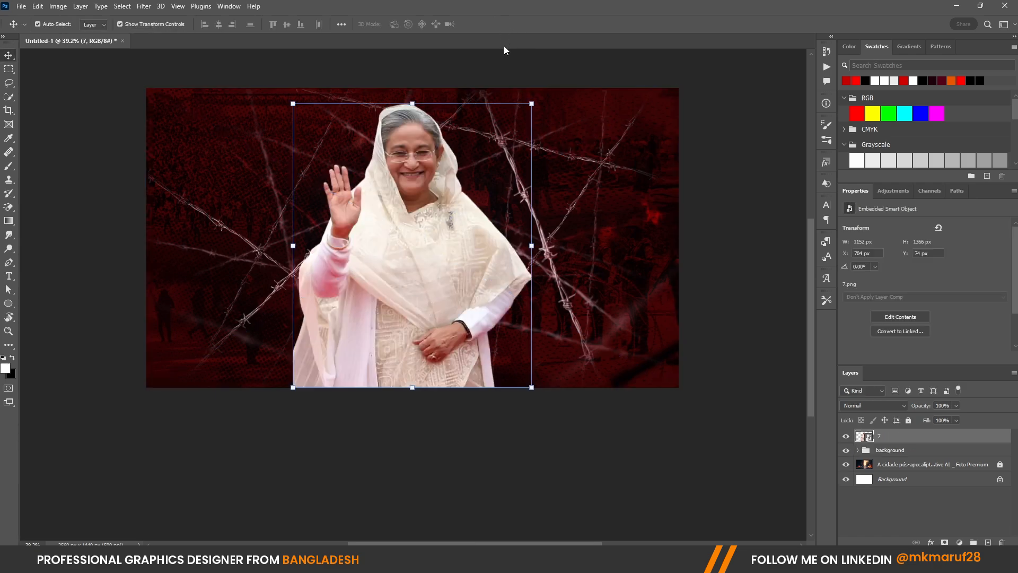
pyautogui.rightClick(918, 444)
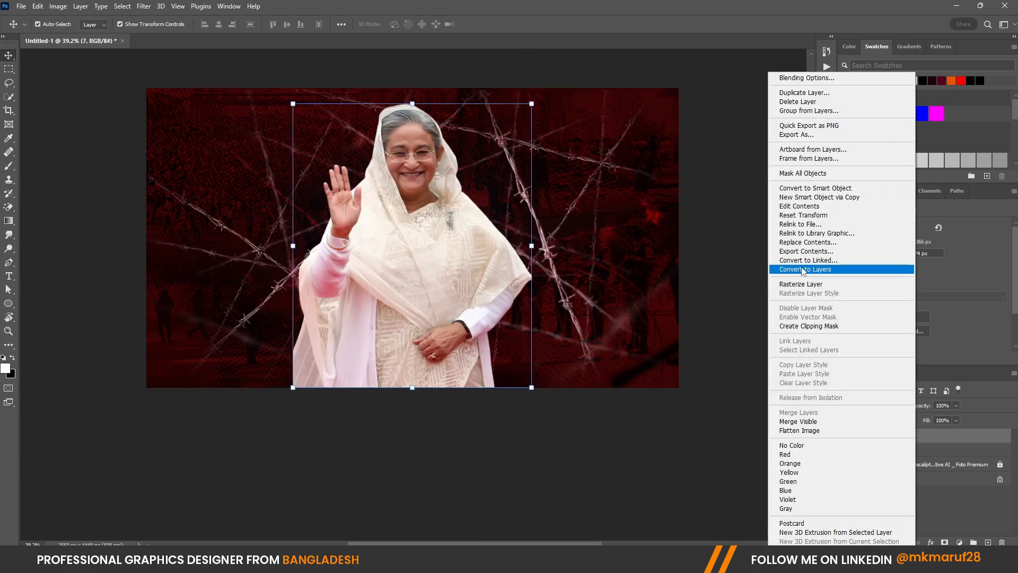
pyautogui.click(798, 283)
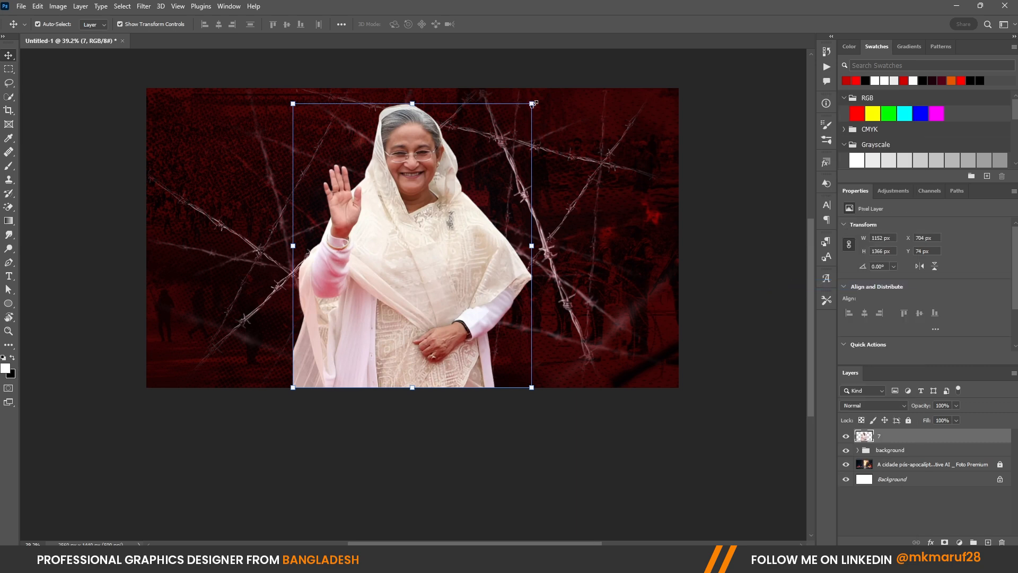
# Scale the waving woman to about 93.58% and position her near the canvas centre with her lower edge past the canvas bottom.
pyautogui.moveTo(533, 104); pyautogui.dragTo(541, 97)
pyautogui.moveTo(448, 181)
pyautogui.mouseDown()
pyautogui.moveTo(473, 188)
pyautogui.moveTo(445, 190)
pyautogui.moveTo(458, 198)
pyautogui.mouseUp()
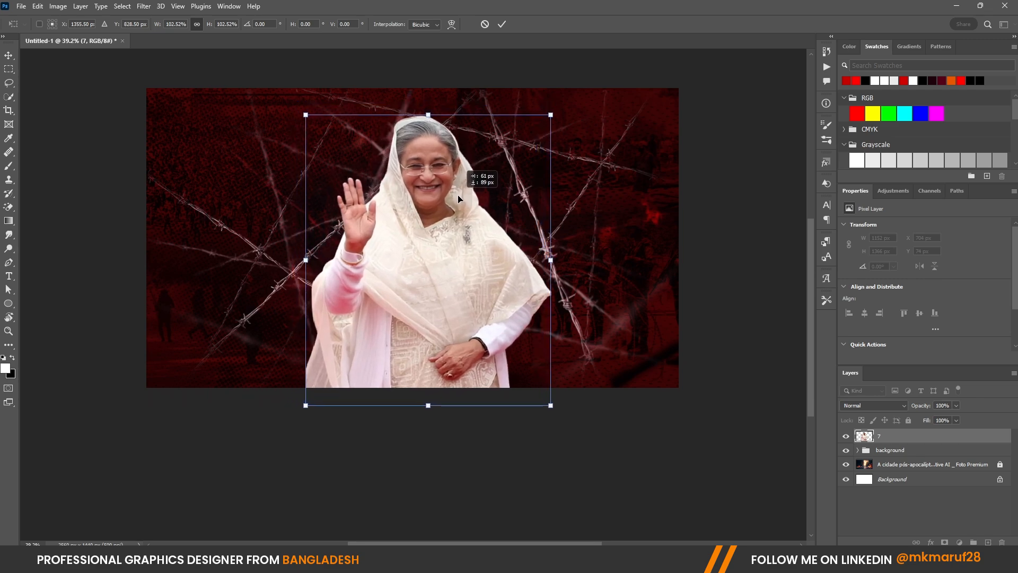
pyautogui.moveTo(551, 405); pyautogui.dragTo(518, 366)
pyautogui.moveTo(485, 329); pyautogui.dragTo(505, 358)
pyautogui.moveTo(538, 139); pyautogui.dragTo(549, 128)
pyautogui.moveTo(511, 206); pyautogui.dragTo(509, 212)
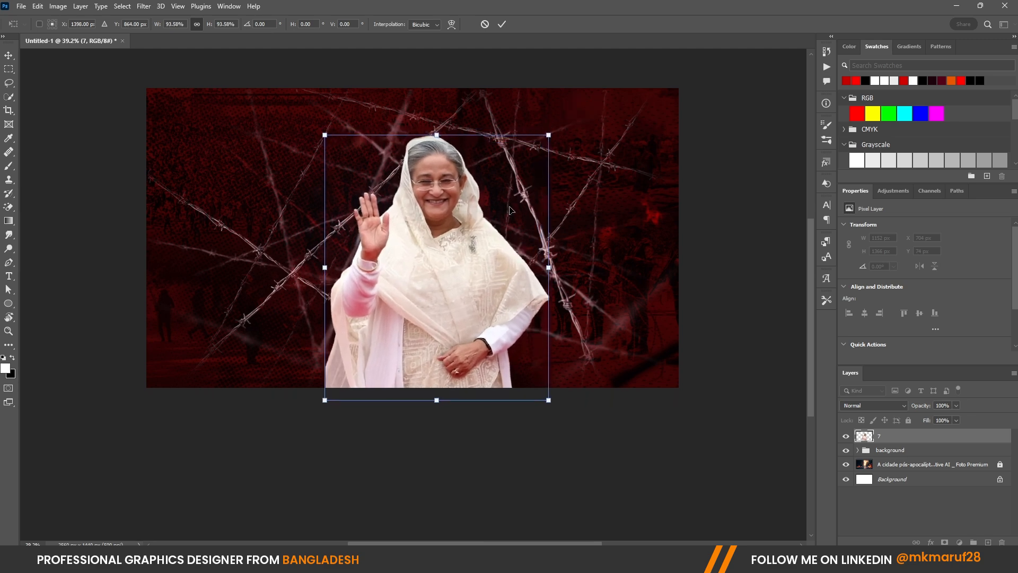
pyautogui.click(503, 28)
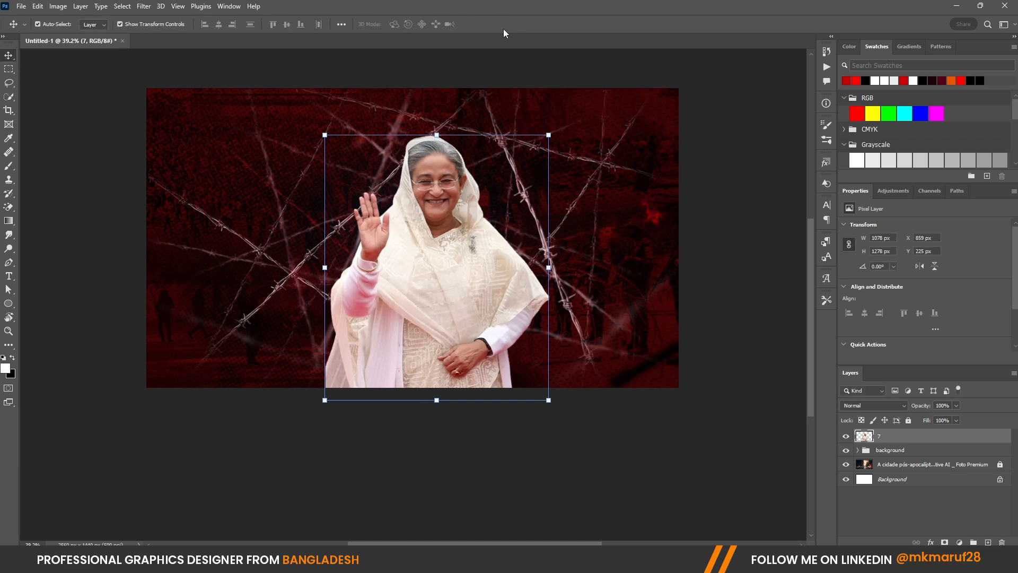
pyautogui.click(742, 282)
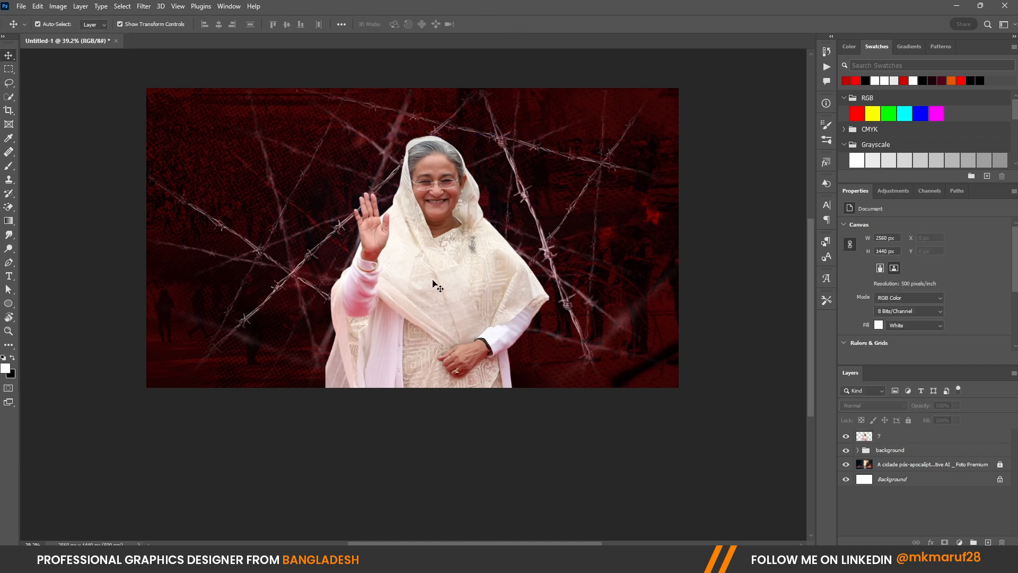
pyautogui.scroll(1, 433, 285)
pyautogui.moveTo(429, 280); pyautogui.dragTo(424, 280)
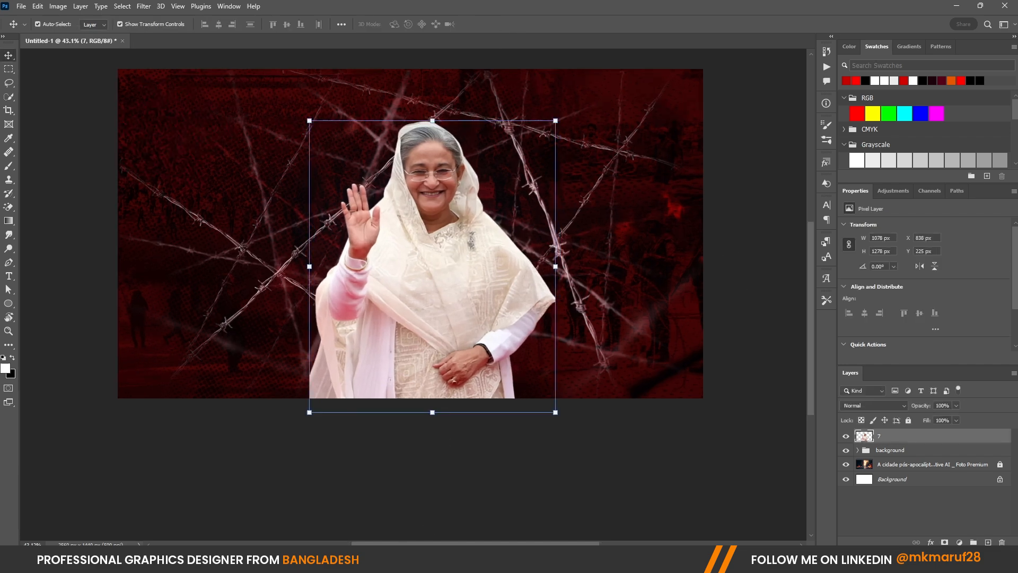
# Bring the cutout images "l" and "vv" from the yhumbnail 9 folder into the document together.
pyautogui.click(330, 559)
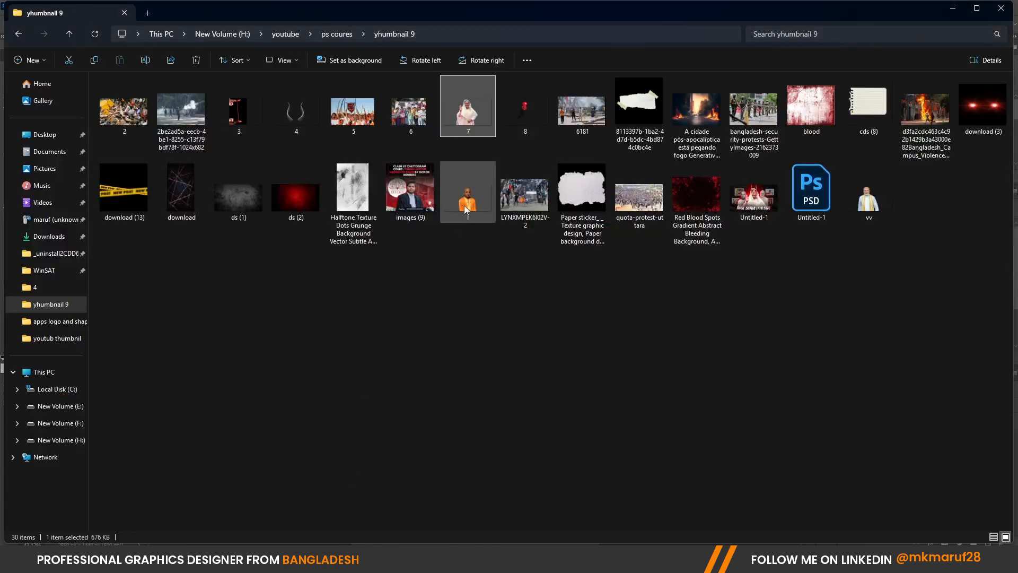
pyautogui.click(465, 206)
pyautogui.keyDown('ctrl'); pyautogui.click(869, 196); pyautogui.keyUp('ctrl')
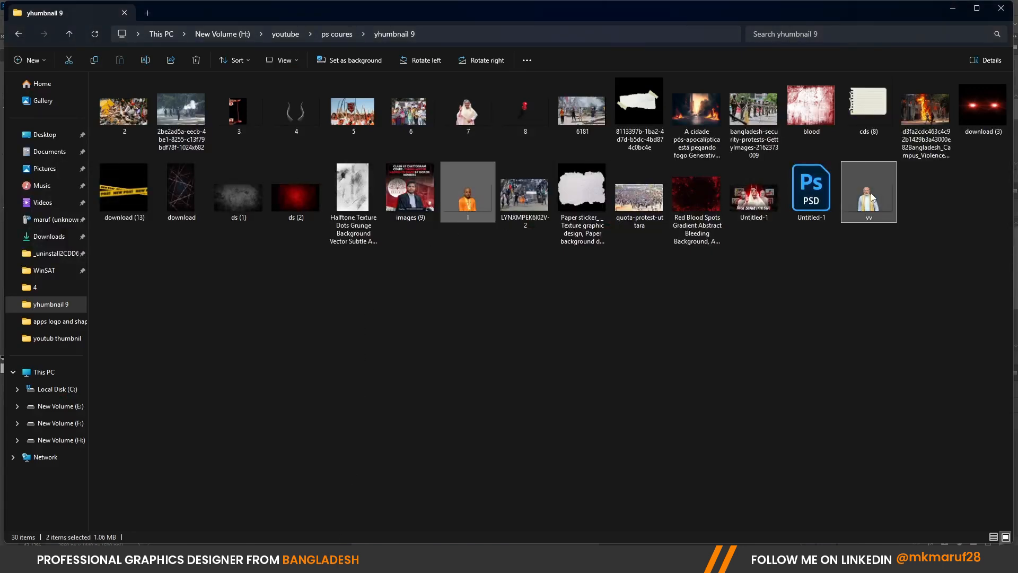
pyautogui.moveTo(869, 197); pyautogui.dragTo(438, 406)
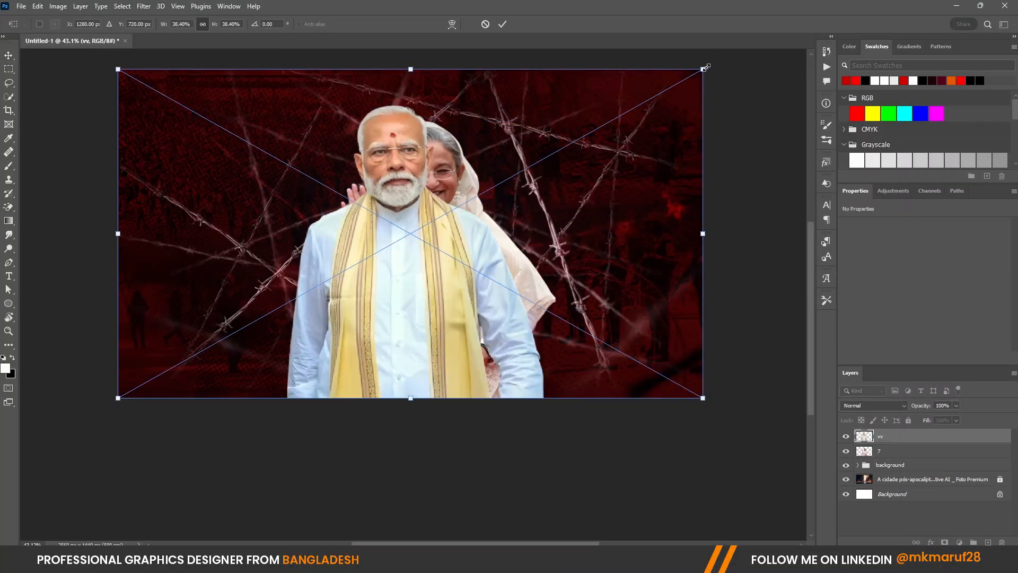
# Scale the "vv" figure to about 33.4%, flip it horizontally and place it in front of the woman on her right.
pyautogui.moveTo(705, 68); pyautogui.dragTo(629, 110)
pyautogui.moveTo(377, 216); pyautogui.dragTo(511, 219)
pyautogui.rightClick(512, 220)
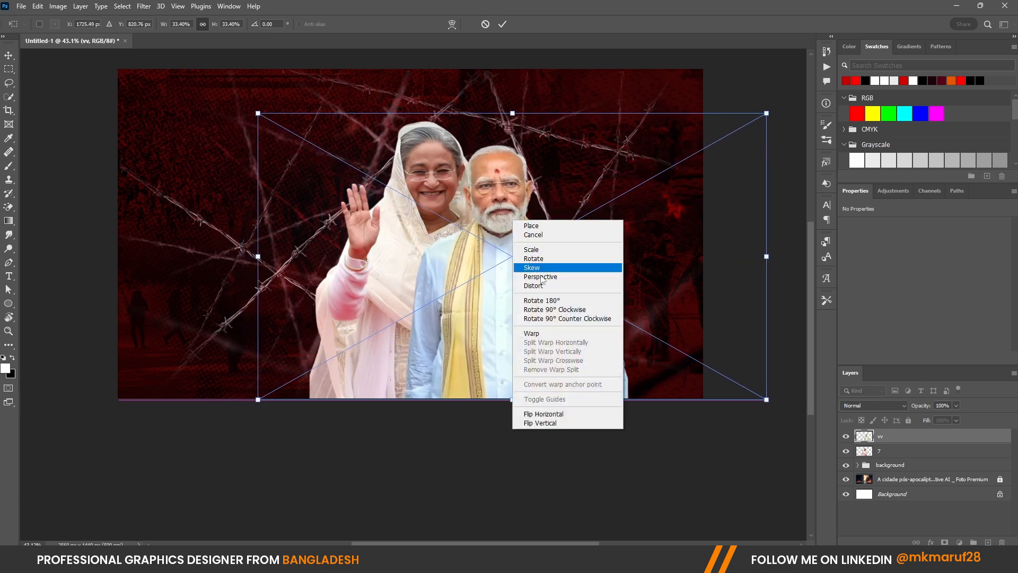
pyautogui.click(546, 414)
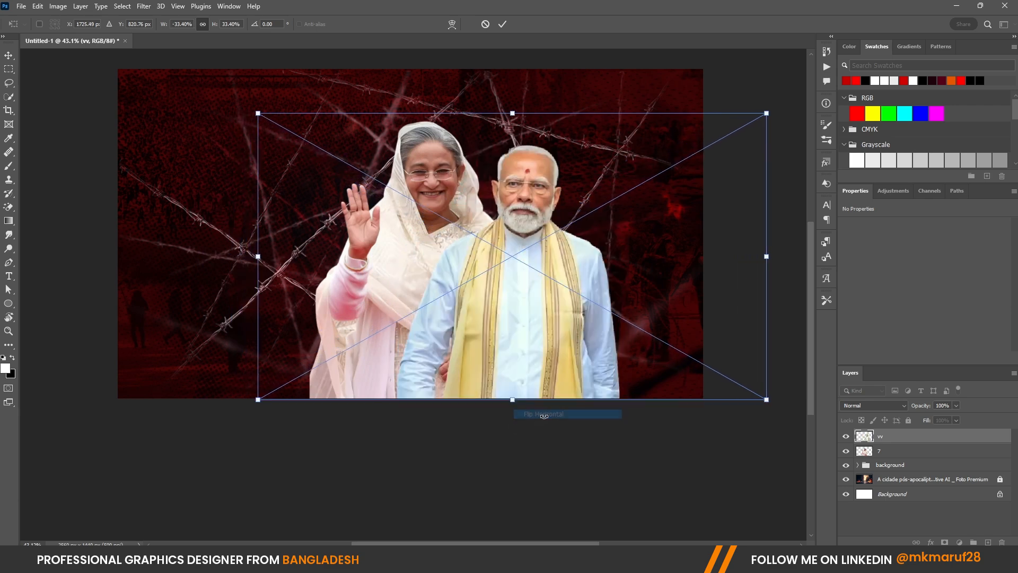
pyautogui.moveTo(533, 357); pyautogui.dragTo(541, 348)
pyautogui.click(502, 24)
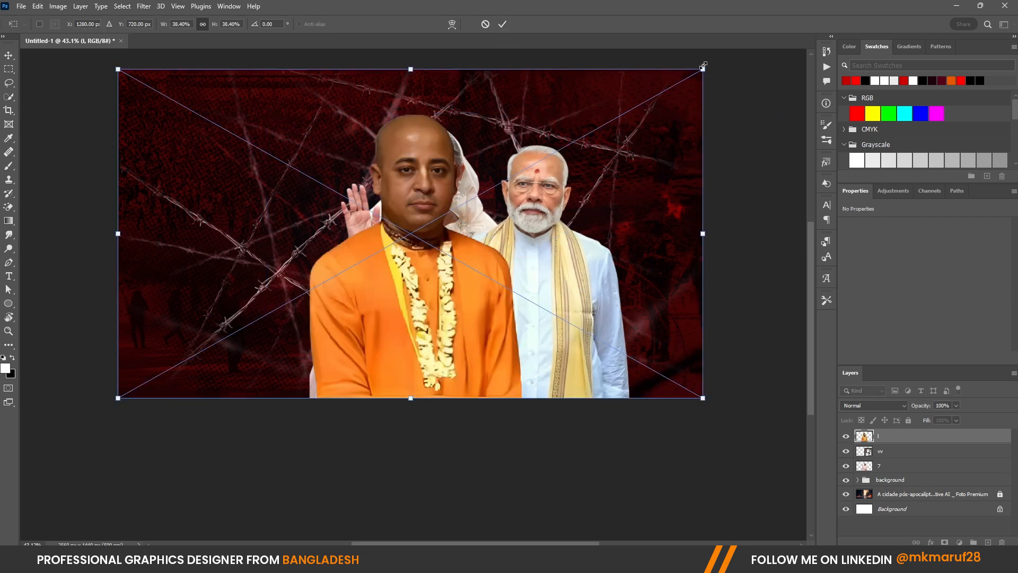
# Flip the "l" figure horizontally, scale it to about 34.07% and place it in front of the woman on the left.
pyautogui.rightClick(419, 210)
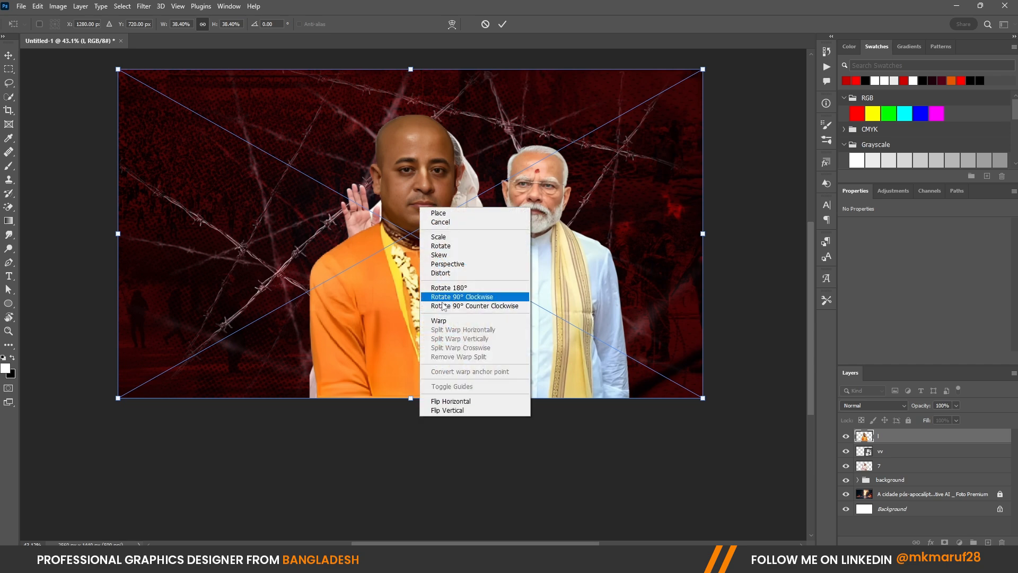
pyautogui.click(449, 402)
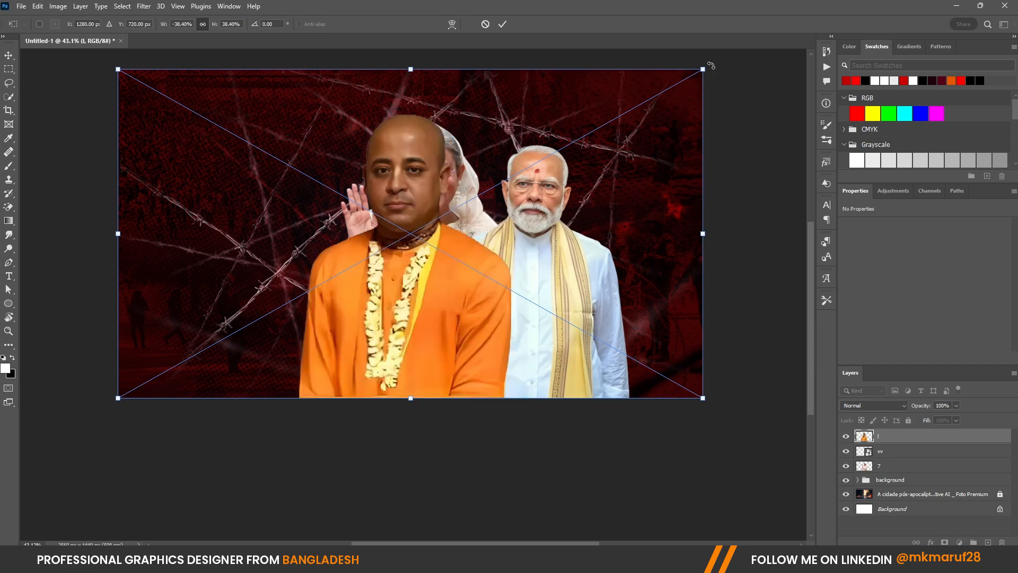
pyautogui.moveTo(703, 68); pyautogui.dragTo(637, 111)
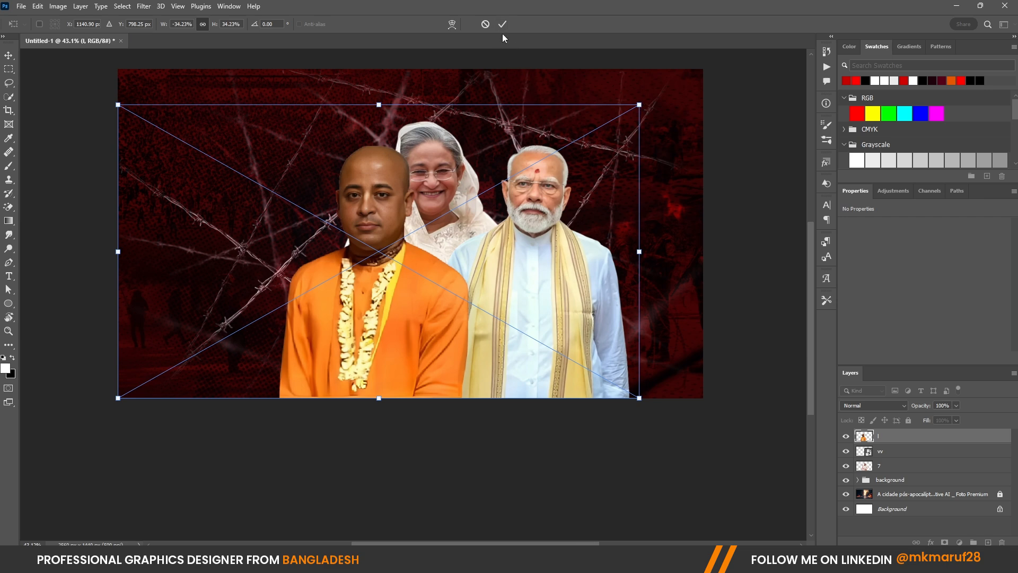
pyautogui.moveTo(639, 105); pyautogui.dragTo(636, 106)
pyautogui.moveTo(447, 214); pyautogui.dragTo(426, 214)
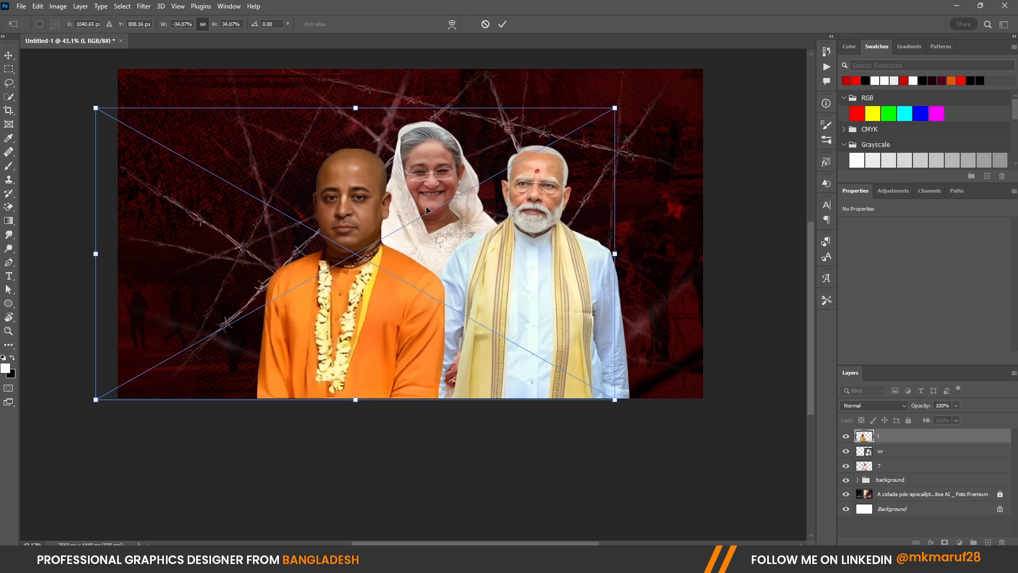
pyautogui.click(502, 25)
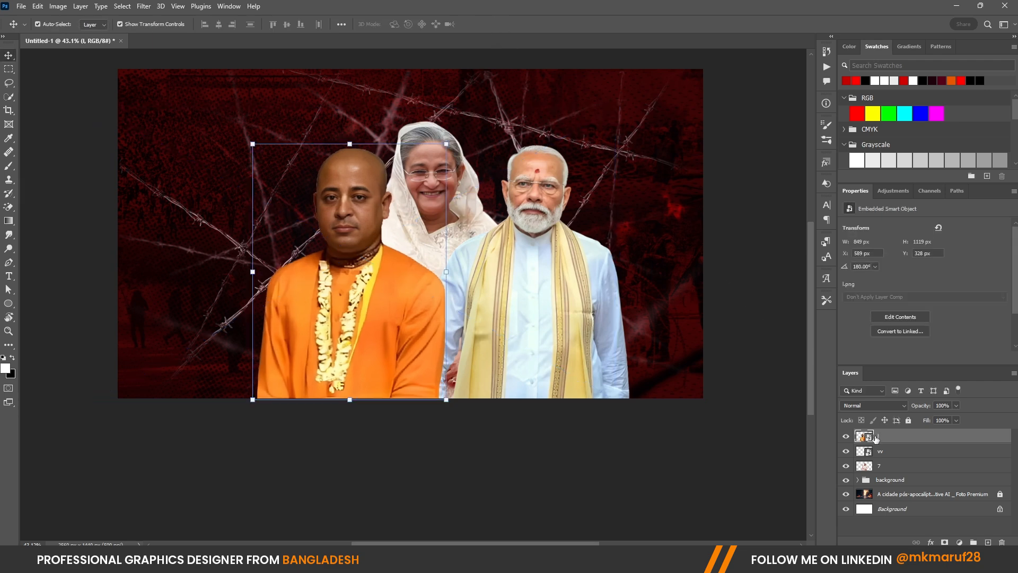
# Reorder the layers so the "l" and "vv" figures sit directly beneath layer "7", behind the waving woman.
pyautogui.doubleClick(889, 458)
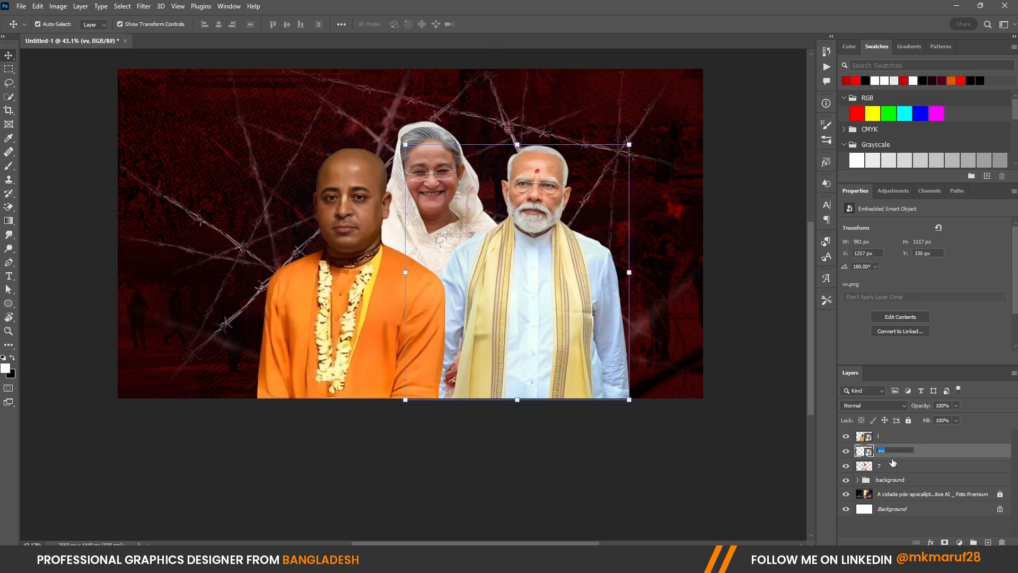
pyautogui.click(933, 453)
pyautogui.keyDown('shift'); pyautogui.click(914, 440); pyautogui.keyUp('shift')
pyautogui.moveTo(917, 451); pyautogui.dragTo(915, 472)
pyautogui.click(598, 464)
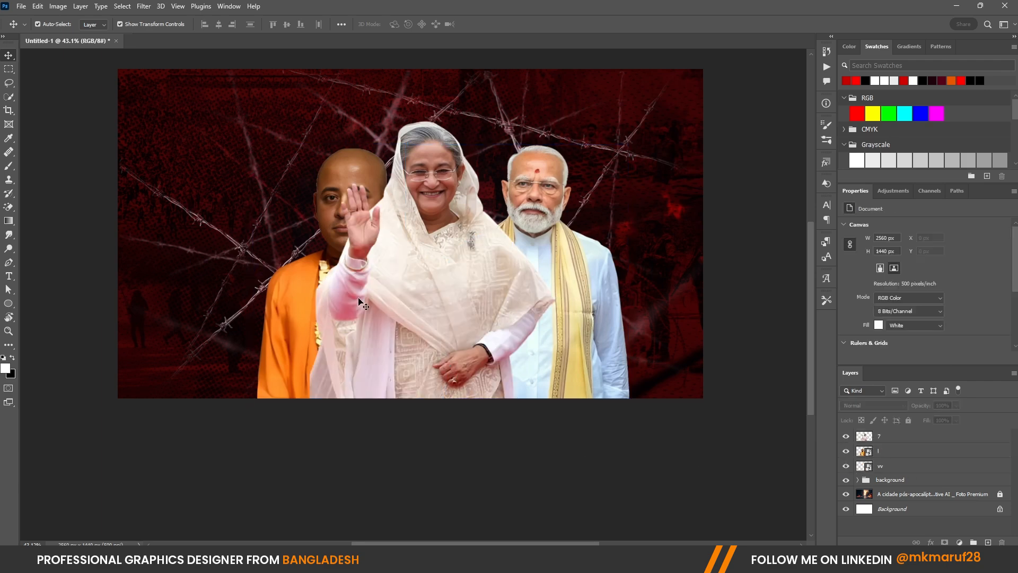
# Scale the "l" figure to about 31.55%, rotate it to about 174.06° and place it farther left and lower behind the woman.
pyautogui.click(292, 308)
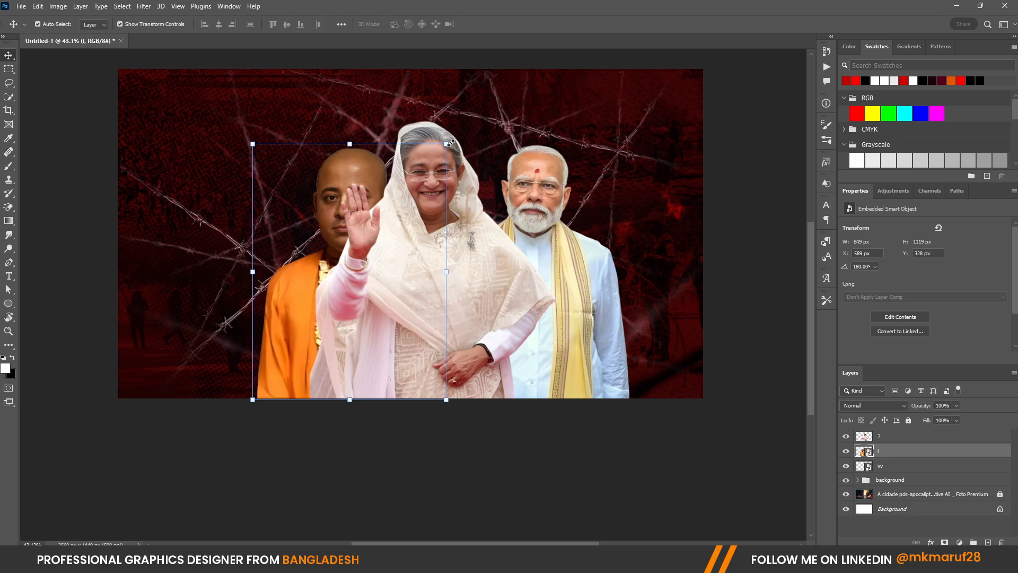
pyautogui.moveTo(447, 143); pyautogui.dragTo(558, 144)
pyautogui.moveTo(592, 442); pyautogui.dragTo(628, 421)
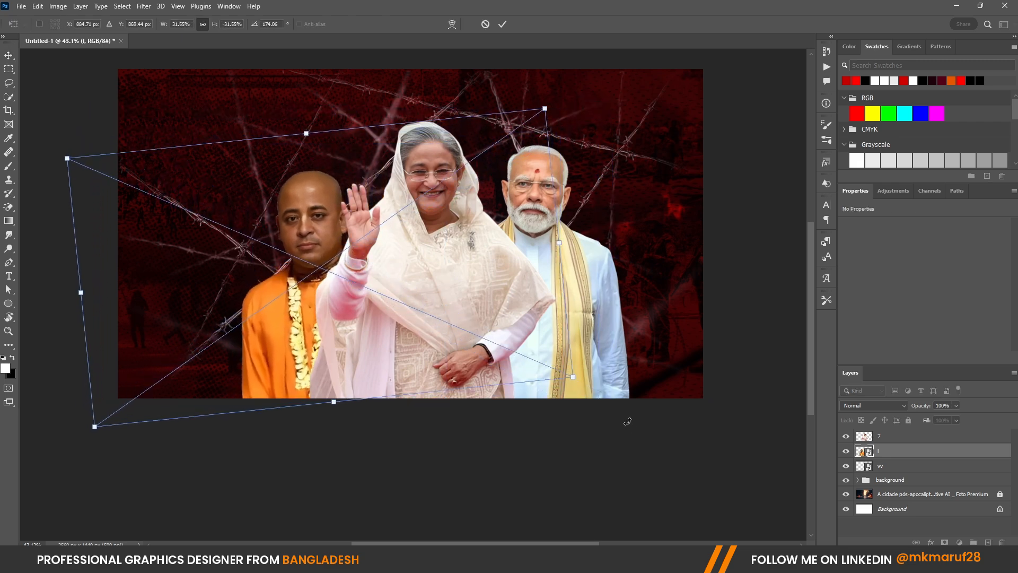
pyautogui.moveTo(299, 285); pyautogui.dragTo(298, 277)
pyautogui.click(503, 24)
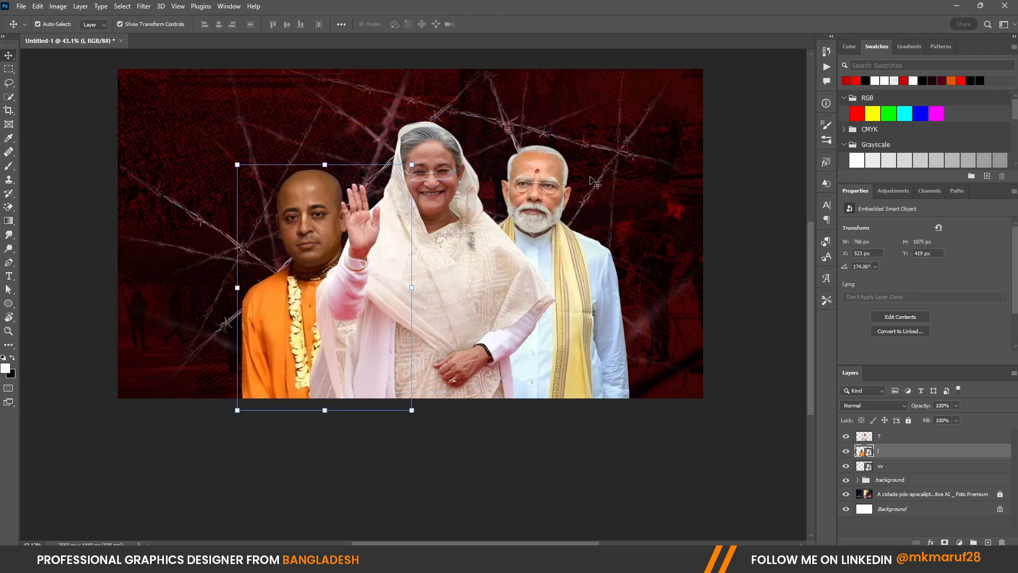
# Scale the "vv" figure to about 32.4%, rotate it to about -175.76° and place it slightly lower behind the woman's shoulder.
pyautogui.click(719, 405)
pyautogui.click(540, 206)
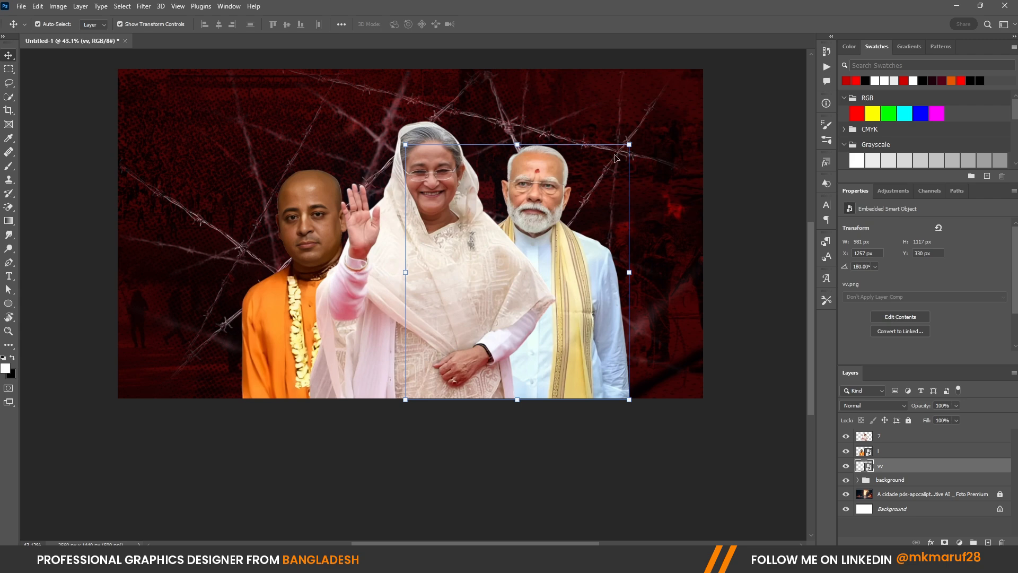
pyautogui.moveTo(629, 143); pyautogui.dragTo(794, 130)
pyautogui.moveTo(771, 181); pyautogui.dragTo(717, 200)
pyautogui.moveTo(528, 235); pyautogui.dragTo(524, 234)
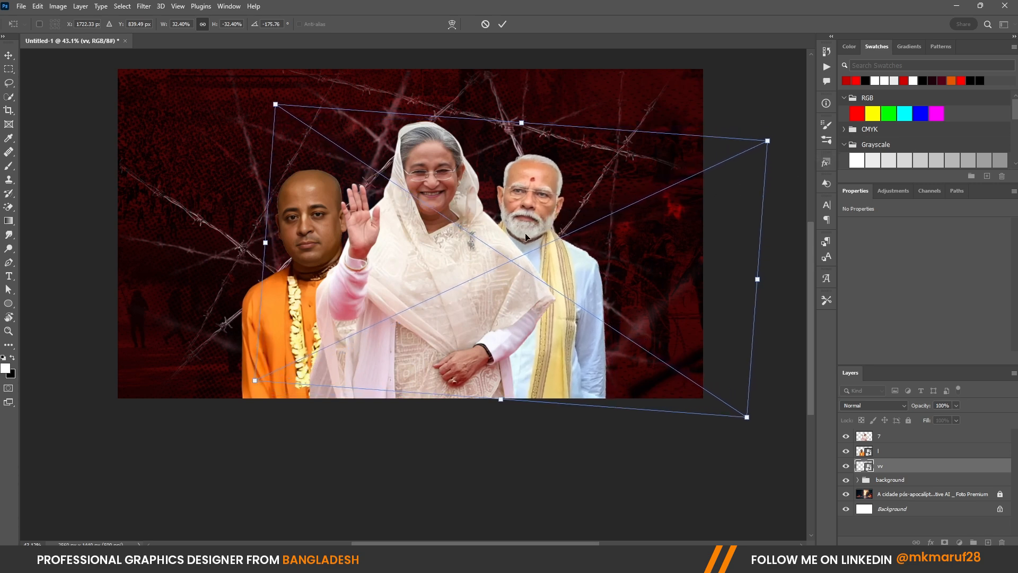
pyautogui.click(502, 25)
# Rasterize the "vv" and "l" smart object layers.
pyautogui.rightClick(898, 471)
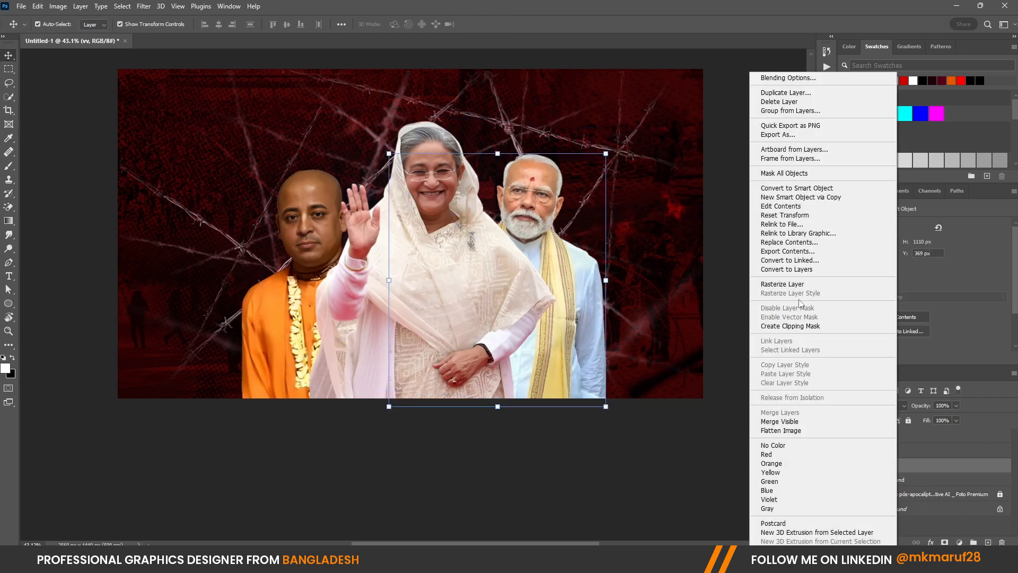
pyautogui.click(795, 284)
pyautogui.rightClick(893, 451)
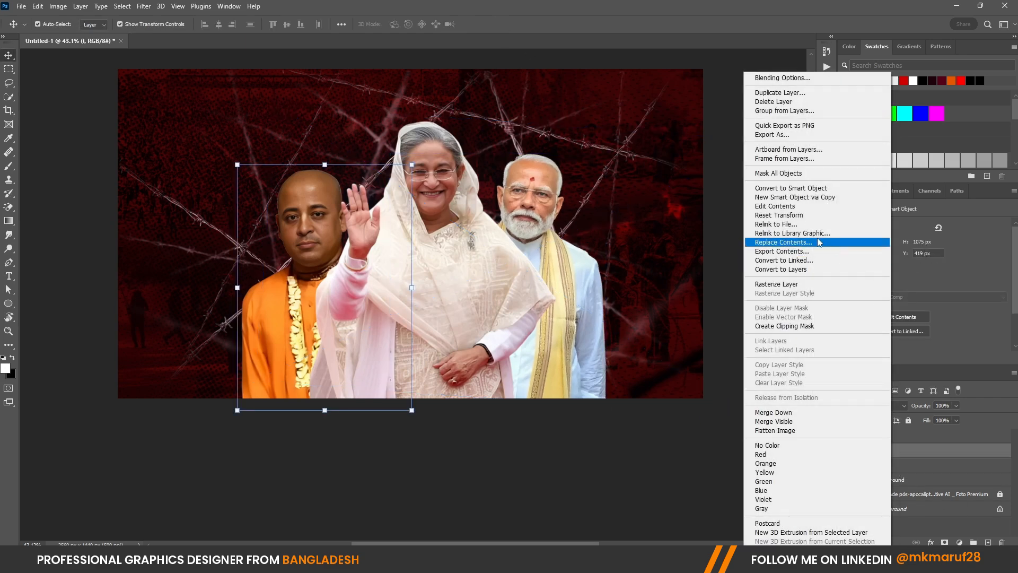
pyautogui.click(774, 284)
pyautogui.click(609, 472)
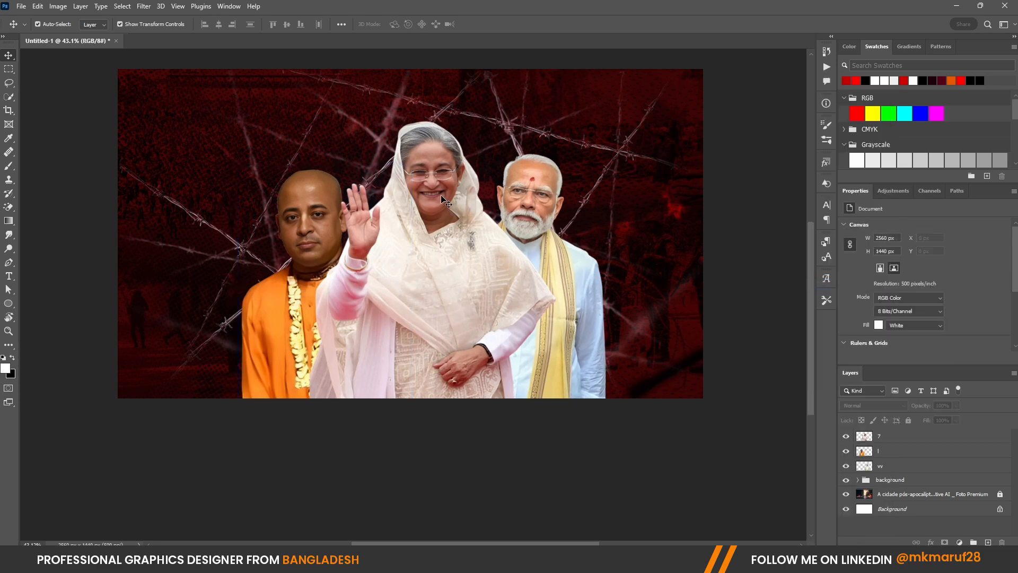
# Apply Camera Raw to the woman: Contrast +14, Highlights +12, Shadows +16, Whites -3, Blacks -18, Texture +17, Clarity +11.
pyautogui.scroll(1, 445, 203)
pyautogui.click(416, 244)
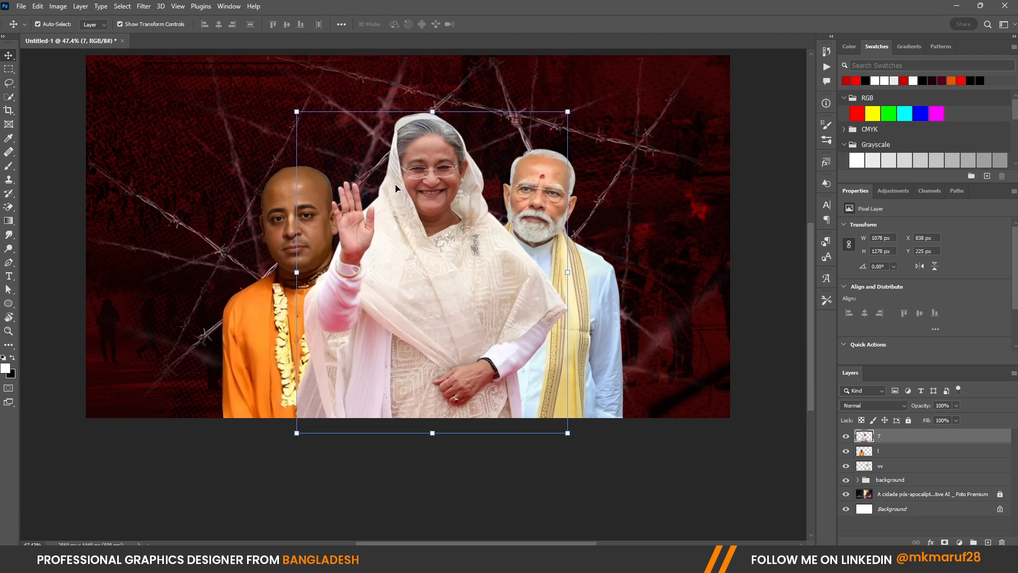
pyautogui.scroll(4, 411, 160)
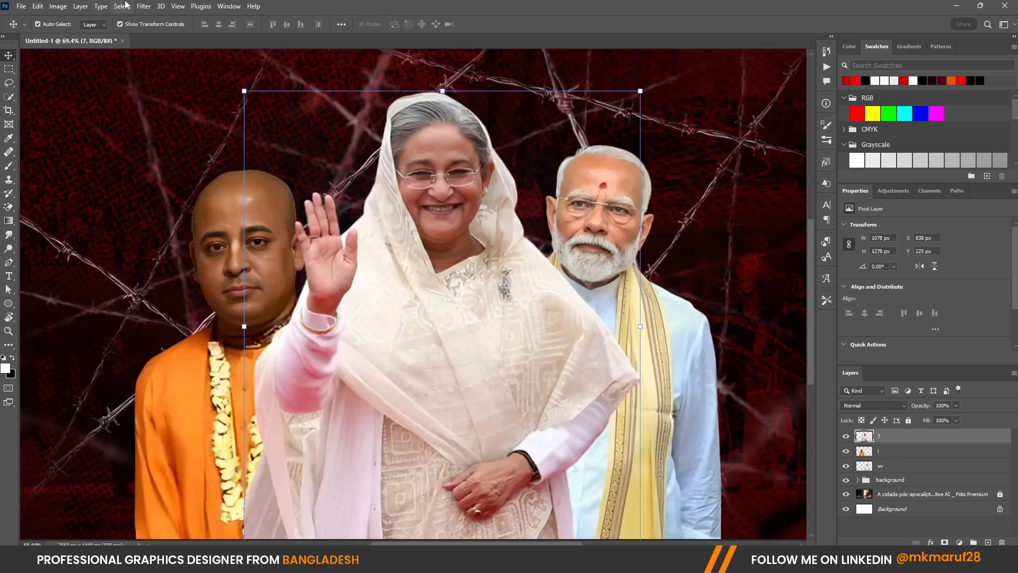
pyautogui.click(144, 6)
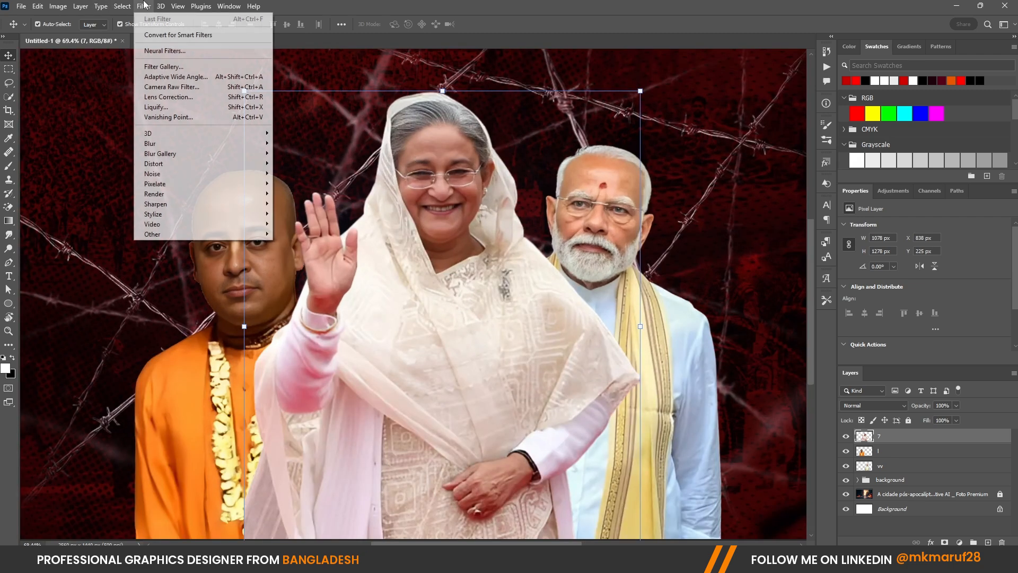
pyautogui.click(156, 88)
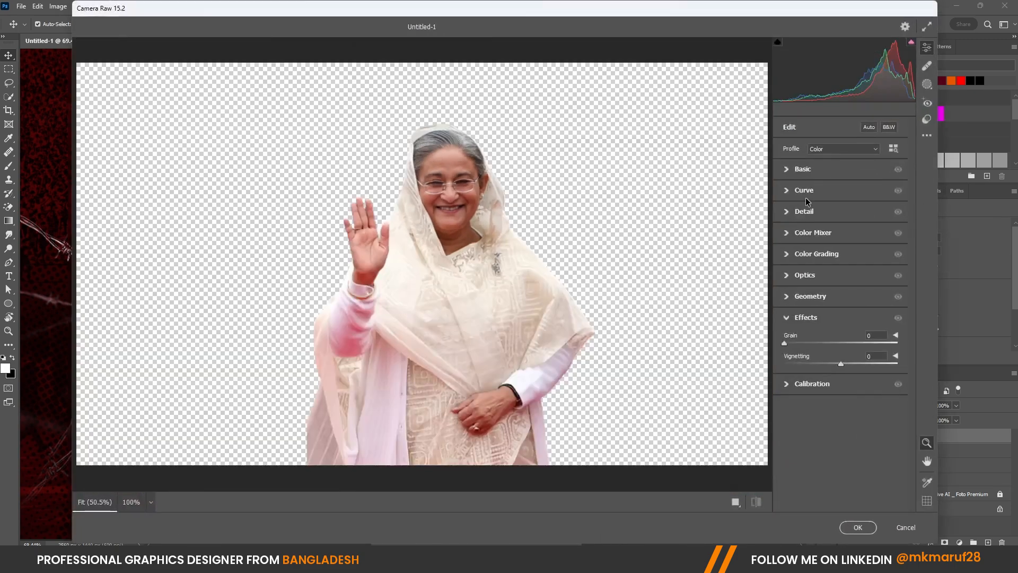
pyautogui.click(802, 169)
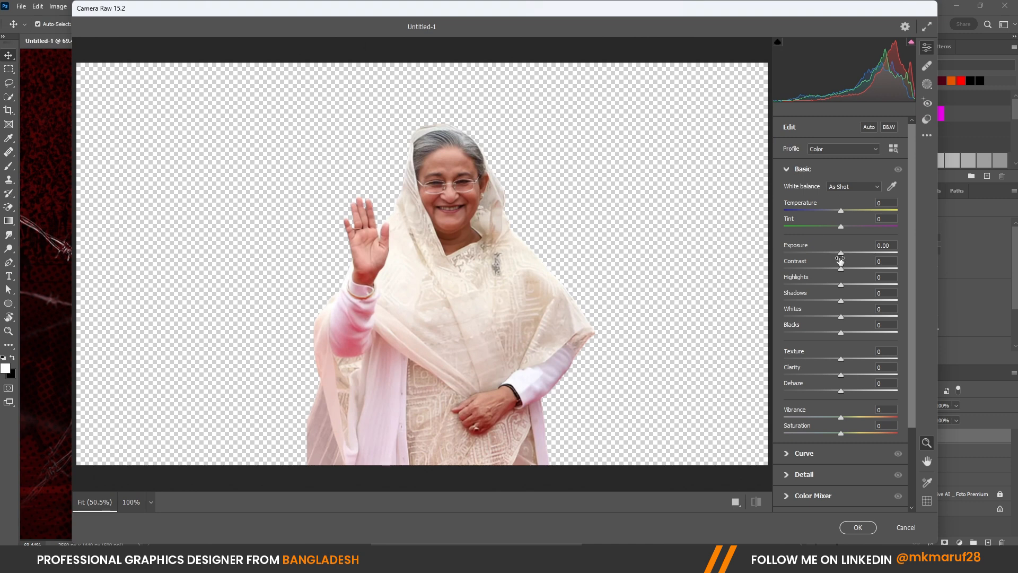
pyautogui.moveTo(841, 269); pyautogui.dragTo(849, 373)
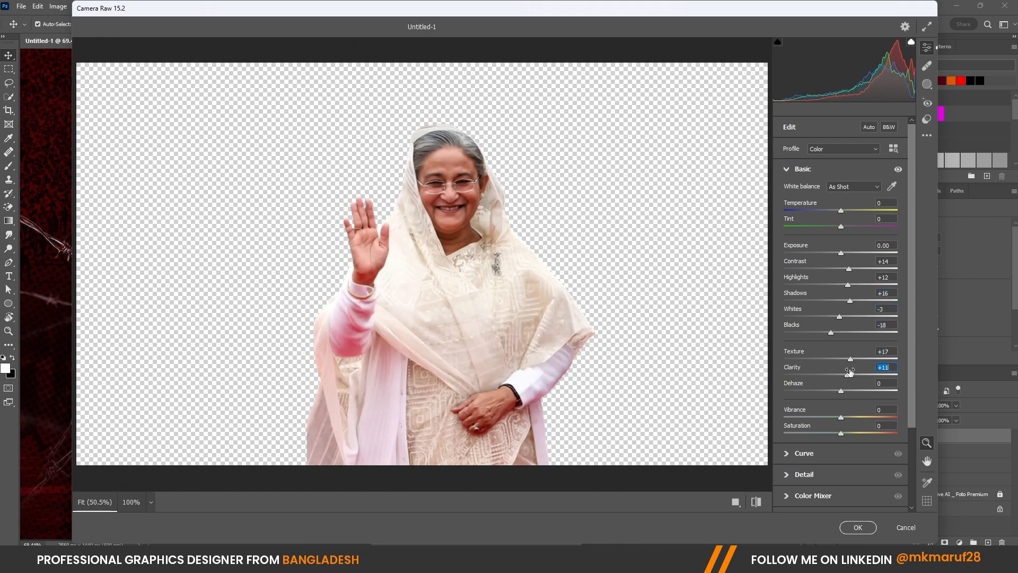
pyautogui.click(858, 527)
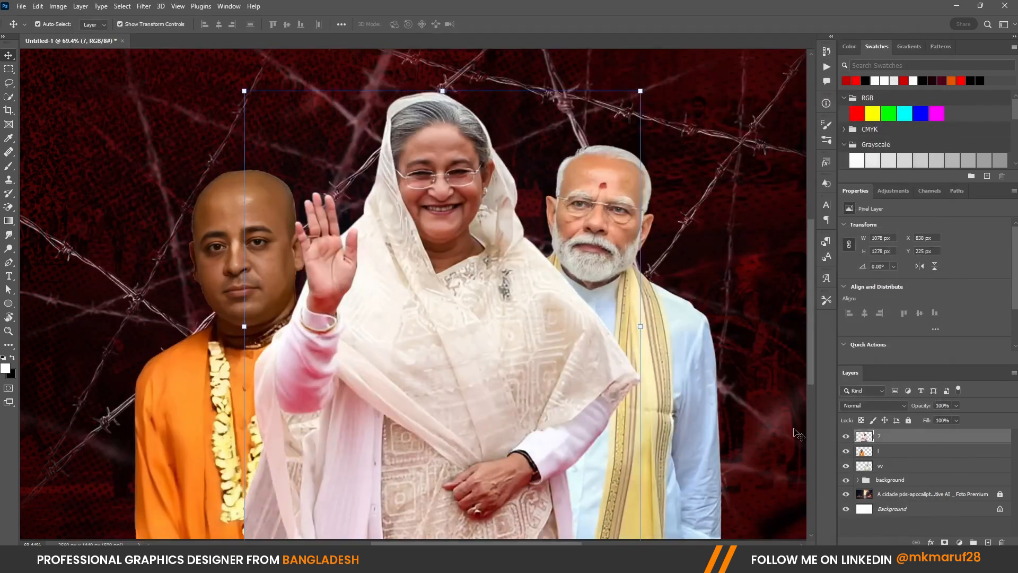
pyautogui.scroll(-3, 798, 434)
pyautogui.click(773, 465)
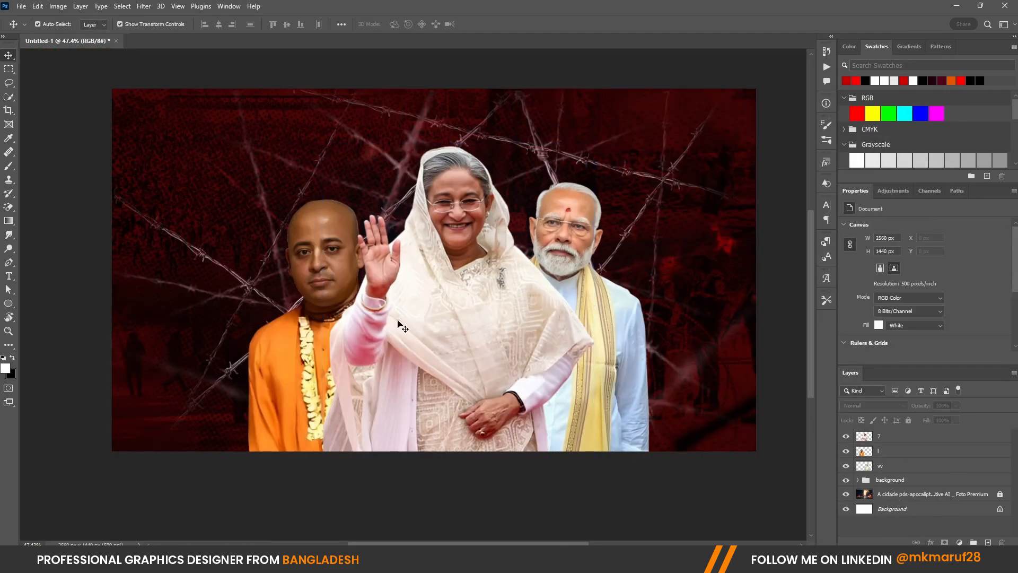
# Move all three figures together slightly left and down, to about X 478 px and Y 234 px.
pyautogui.scroll(2, 439, 263)
pyautogui.scroll(-1, 448, 219)
pyautogui.scroll(1, 393, 315)
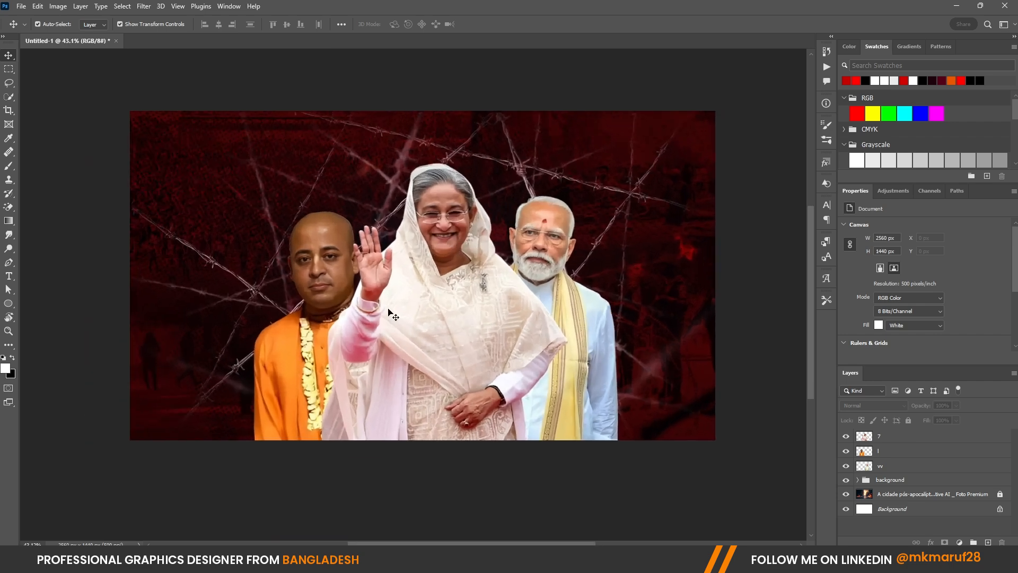
pyautogui.click(317, 326)
pyautogui.keyDown('shift'); pyautogui.click(467, 324); pyautogui.keyUp('shift')
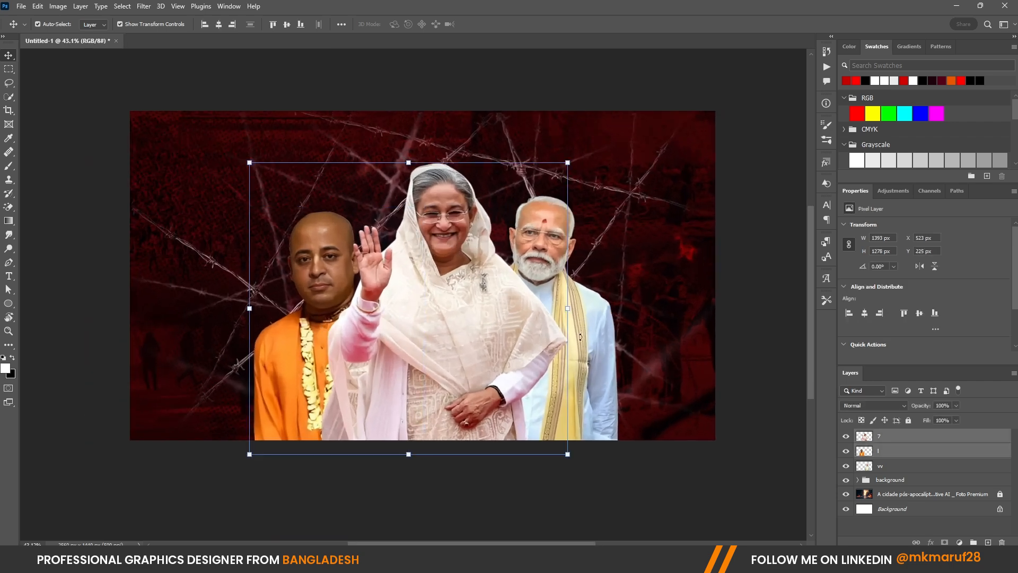
pyautogui.keyDown('shift'); pyautogui.click(597, 352); pyautogui.keyUp('shift')
pyautogui.moveTo(597, 353); pyautogui.dragTo(576, 345)
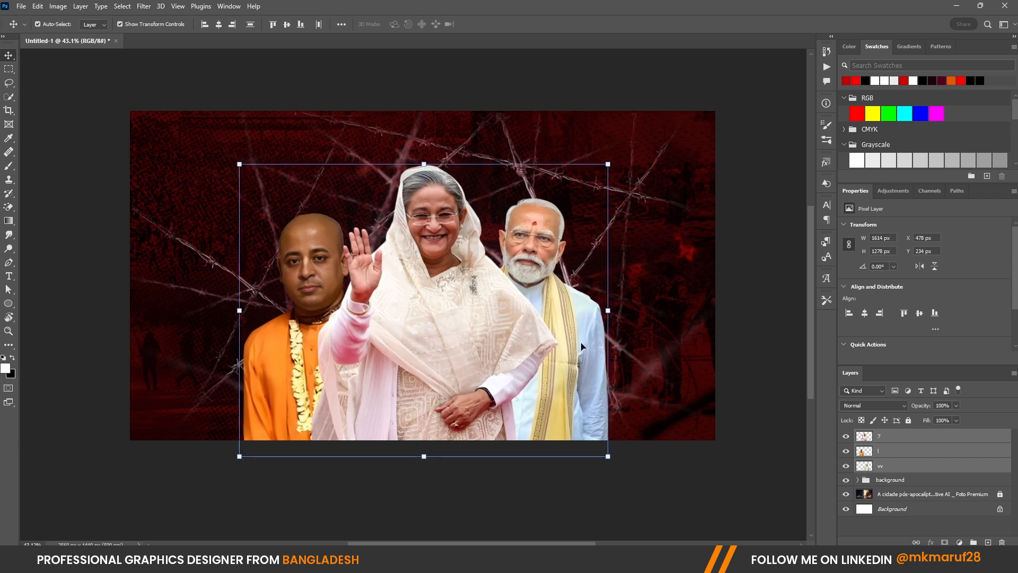
pyautogui.click(736, 354)
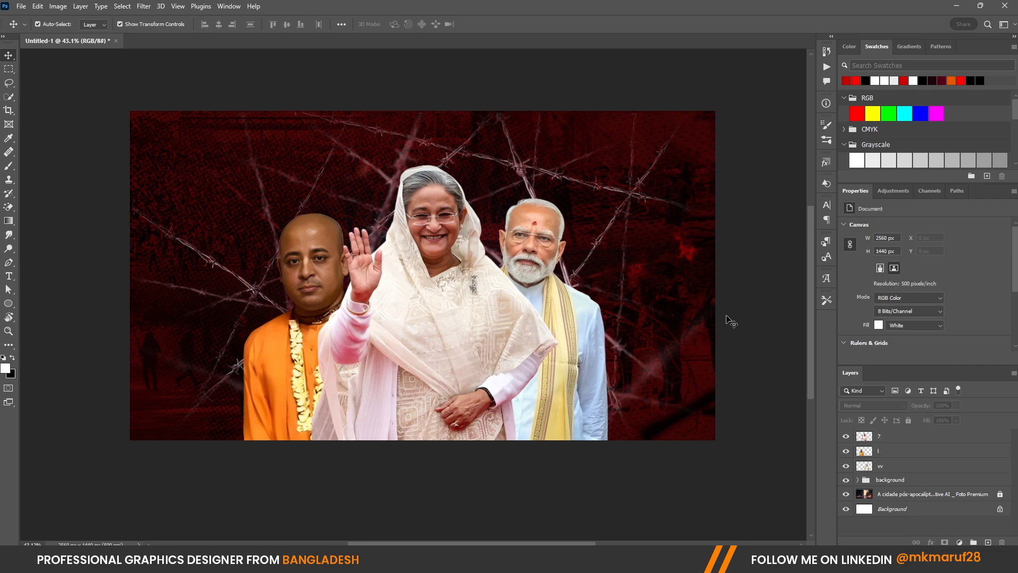
# Bring the horns image "4" into the document as the top layer and rasterize it.
pyautogui.scroll(2, 546, 265)
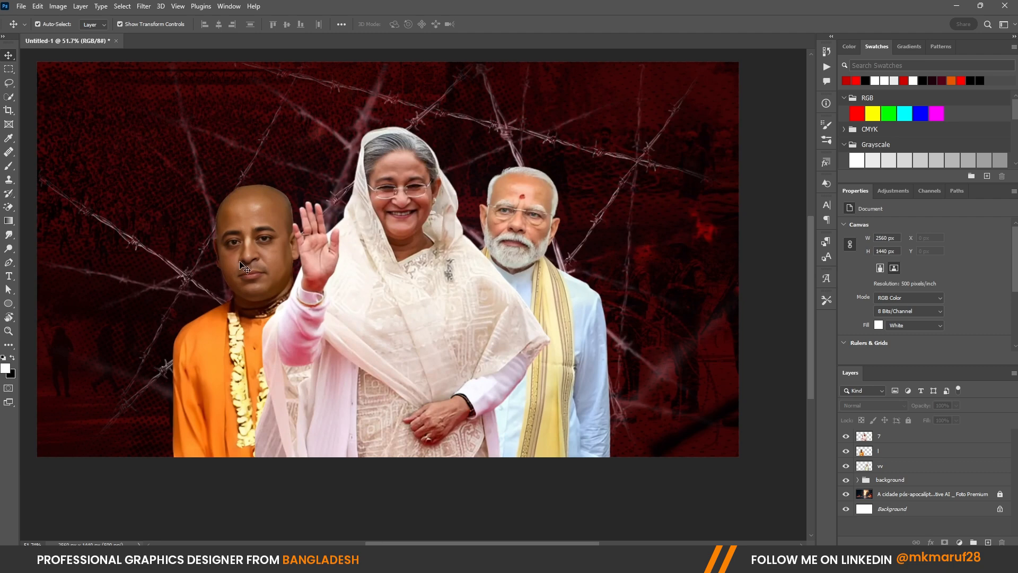
pyautogui.scroll(-1, 287, 277)
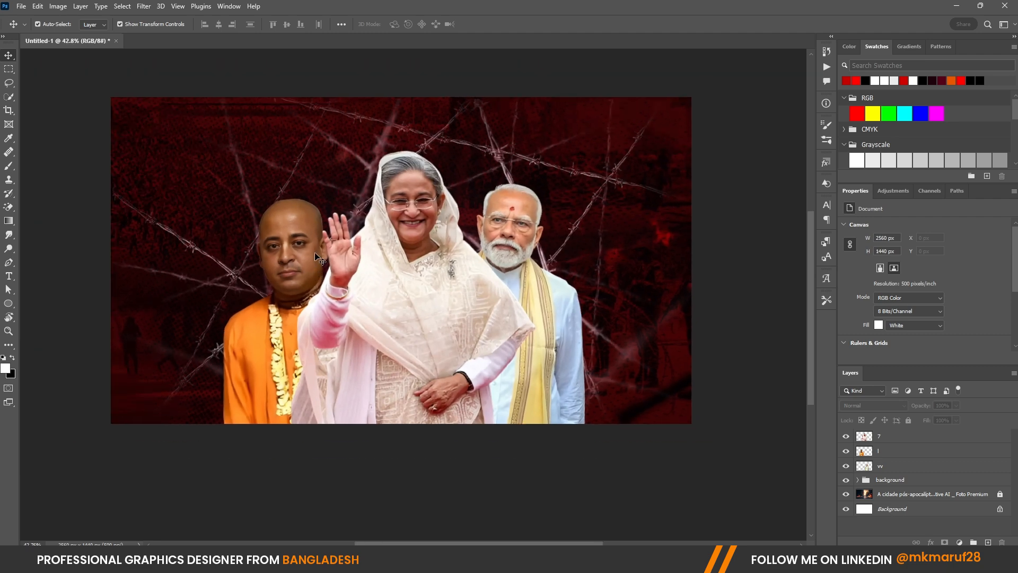
pyautogui.scroll(2, 322, 259)
pyautogui.scroll(-1, 518, 247)
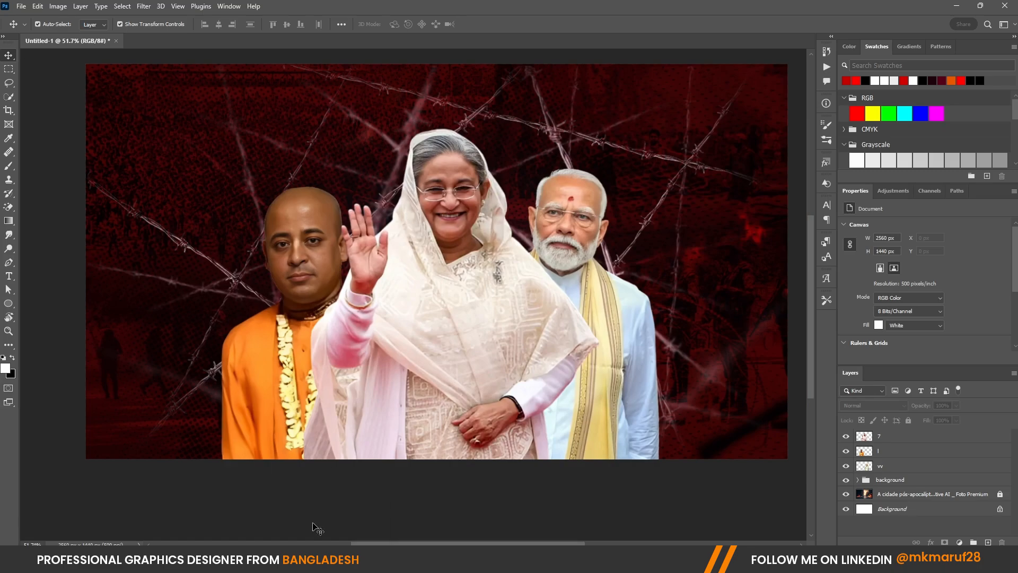
pyautogui.click(329, 554)
pyautogui.moveTo(297, 111); pyautogui.dragTo(419, 289)
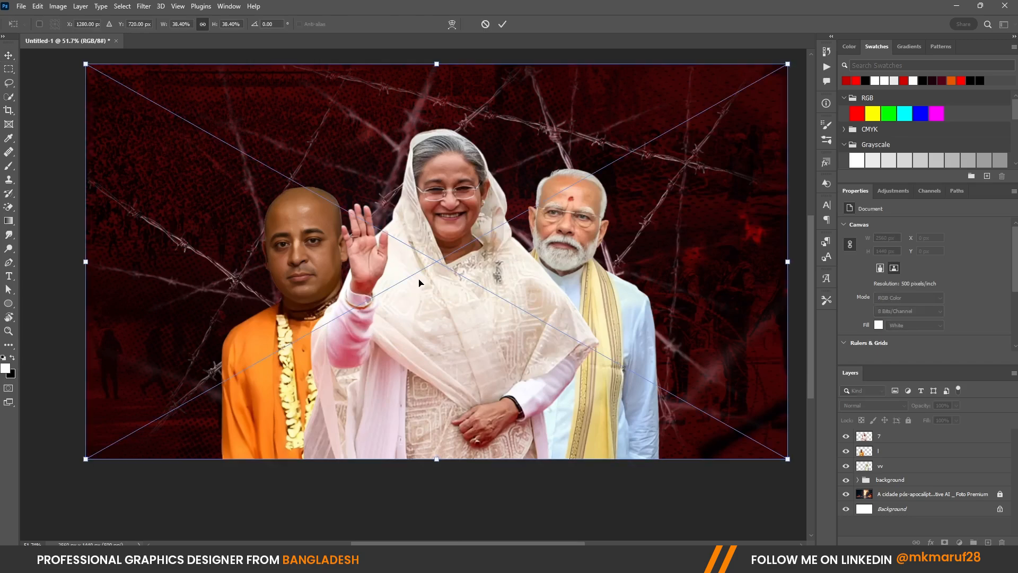
pyautogui.click(502, 24)
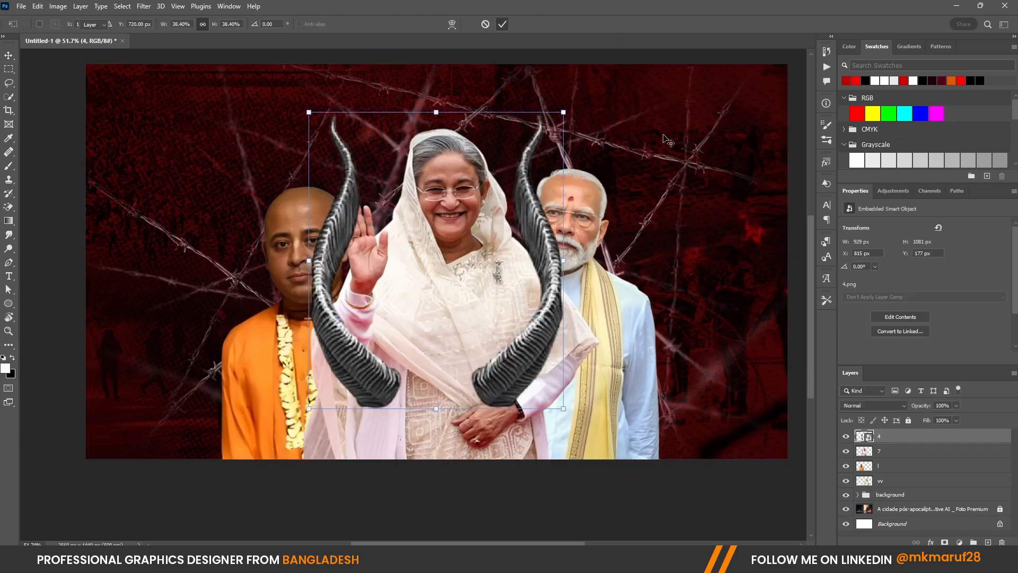
pyautogui.rightClick(891, 441)
pyautogui.click(774, 287)
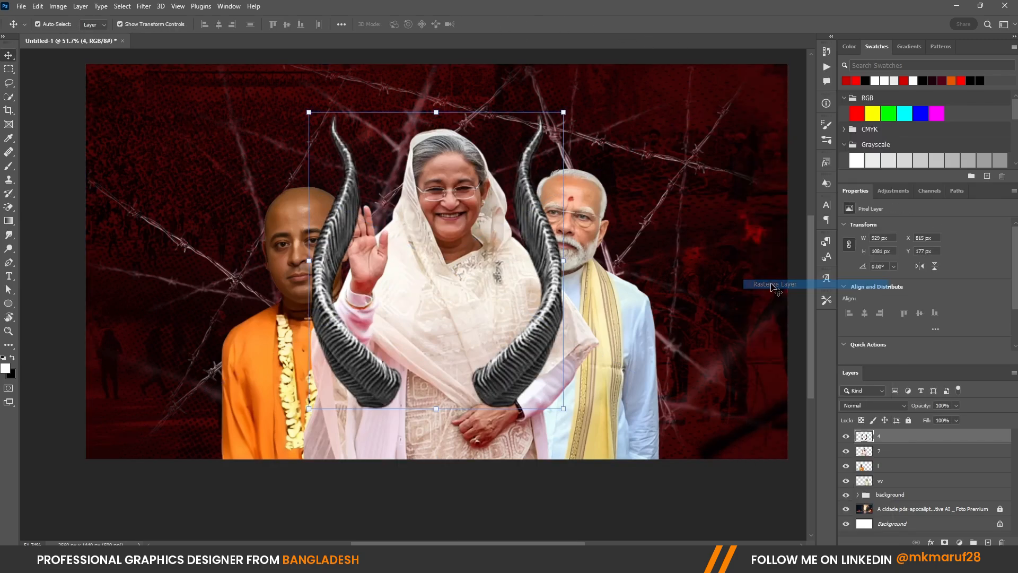
# Scale the horns to about 32.83% and position them on the woman's head with their bases on her forehead.
pyautogui.moveTo(565, 408); pyautogui.dragTo(462, 156)
pyautogui.scroll(-2, 477, 168)
pyautogui.scroll(5, 478, 167)
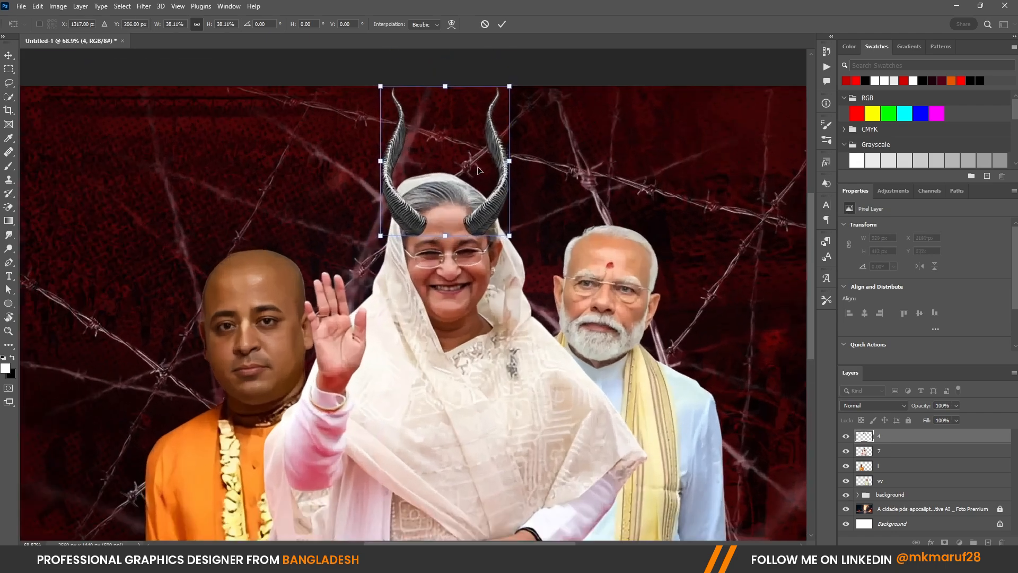
pyautogui.moveTo(513, 236); pyautogui.dragTo(479, 206)
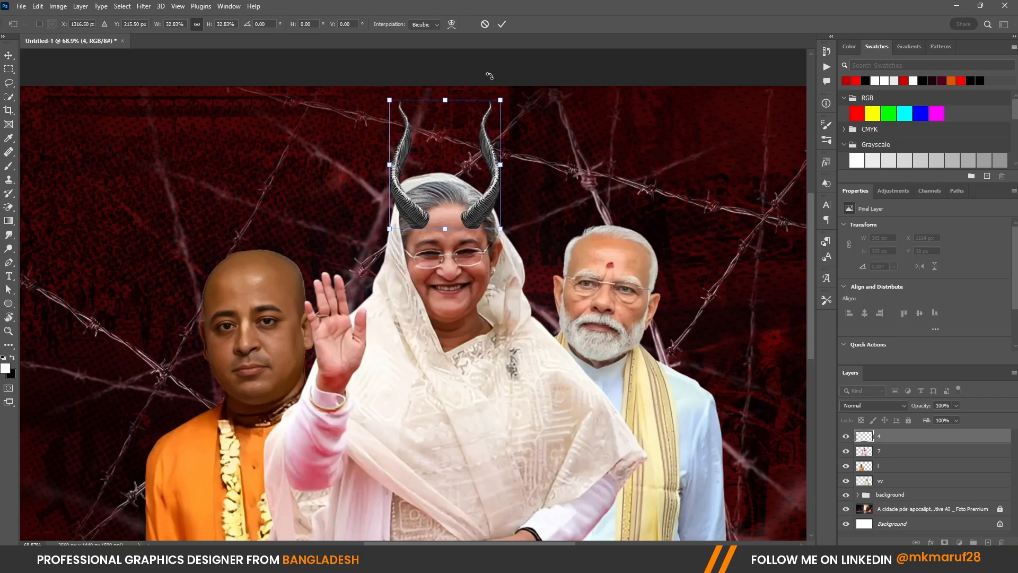
pyautogui.scroll(4, 445, 181)
pyautogui.moveTo(492, 231); pyautogui.dragTo(492, 233)
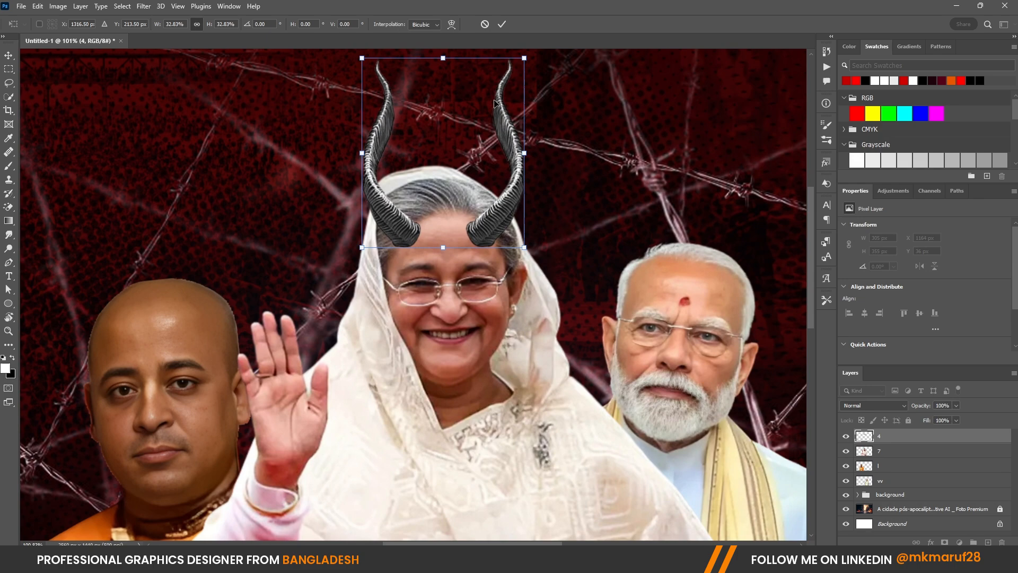
pyautogui.click(501, 24)
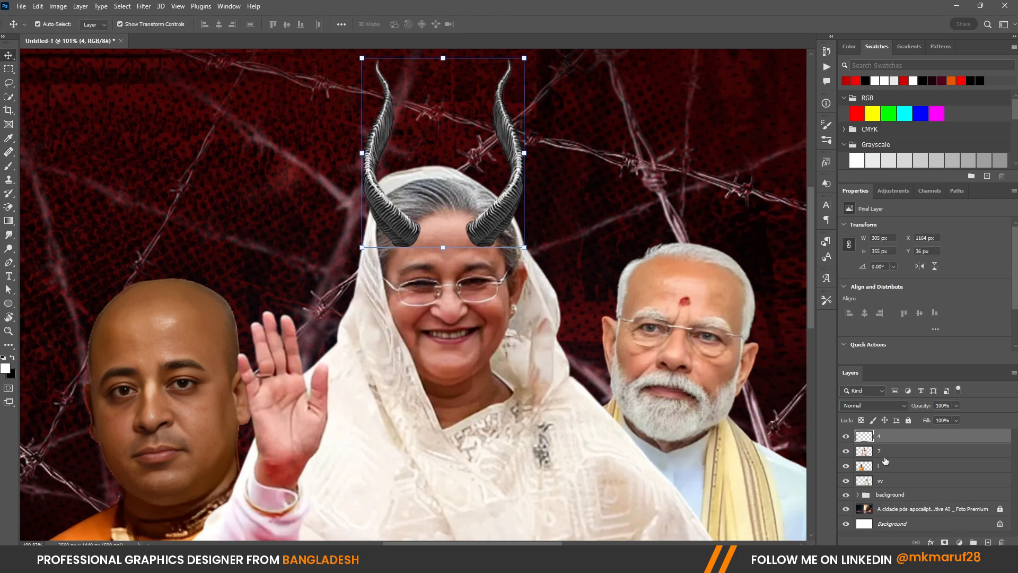
pyautogui.scroll(-5, 419, 236)
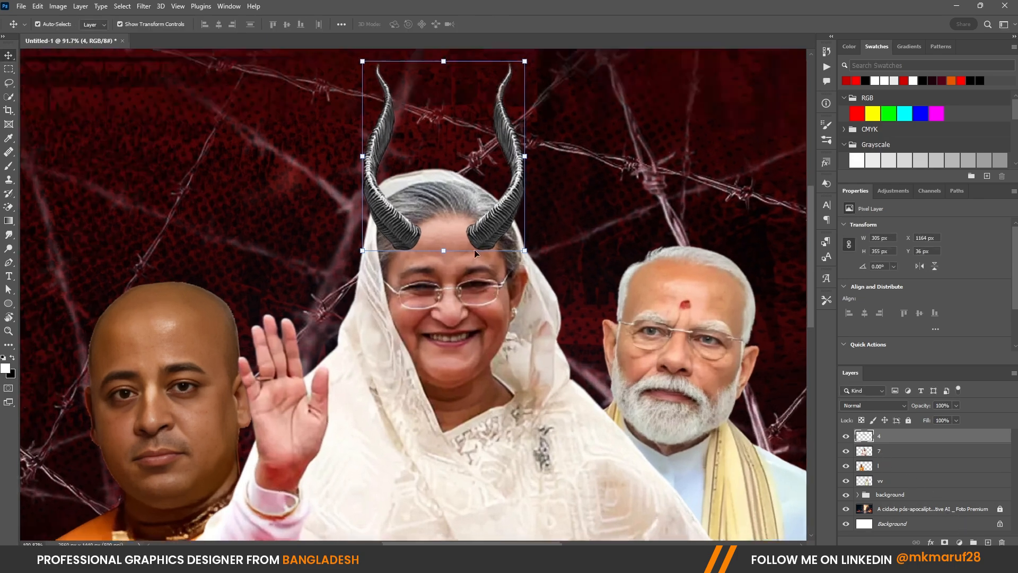
pyautogui.scroll(6, 457, 258)
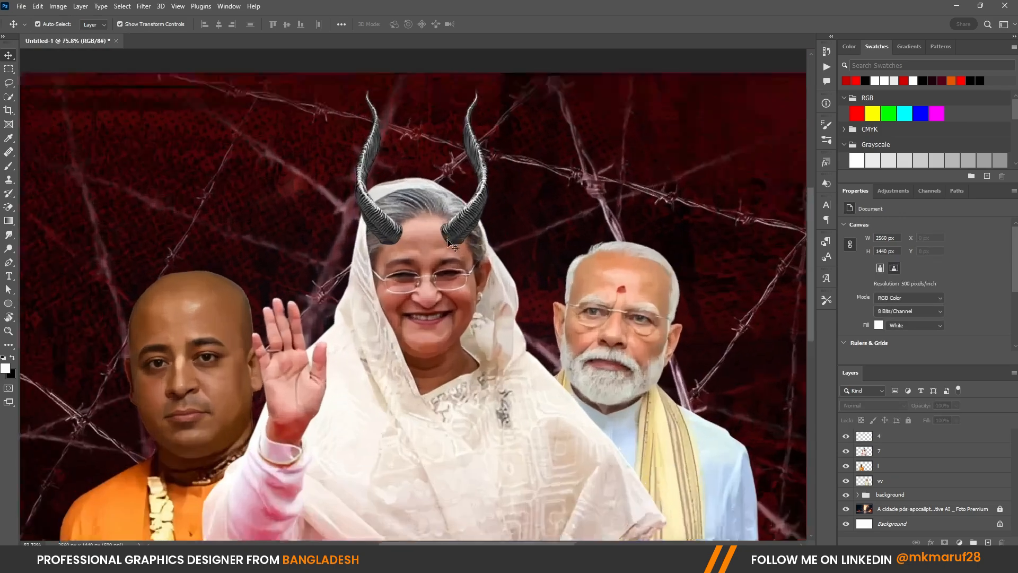
pyautogui.scroll(3, 436, 221)
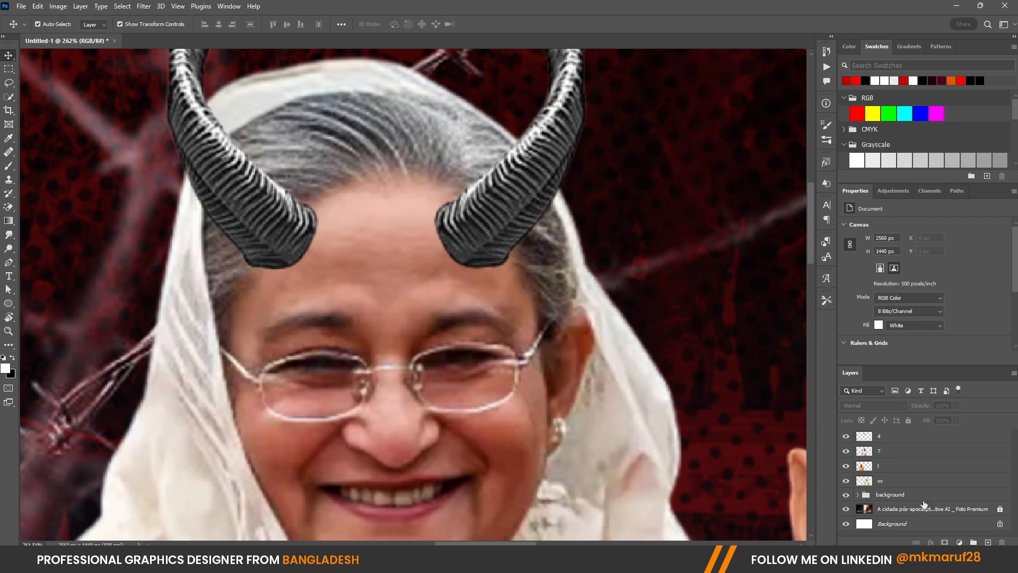
# Add a Levels adjustment clipped to the woman's layer "7" with midtones 0.53 and output white 86, and invert its mask to black.
pyautogui.click(894, 482)
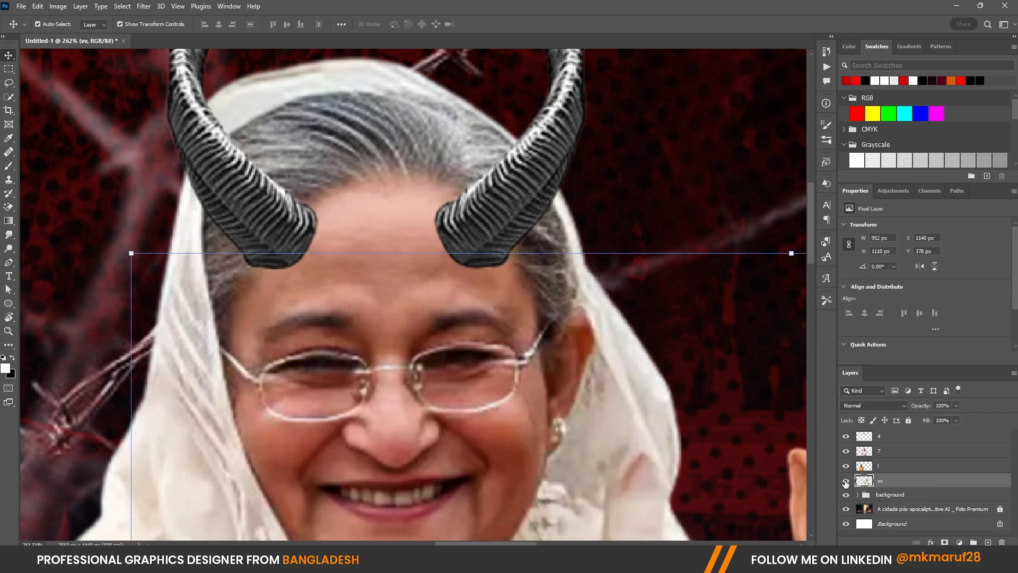
pyautogui.click(893, 456)
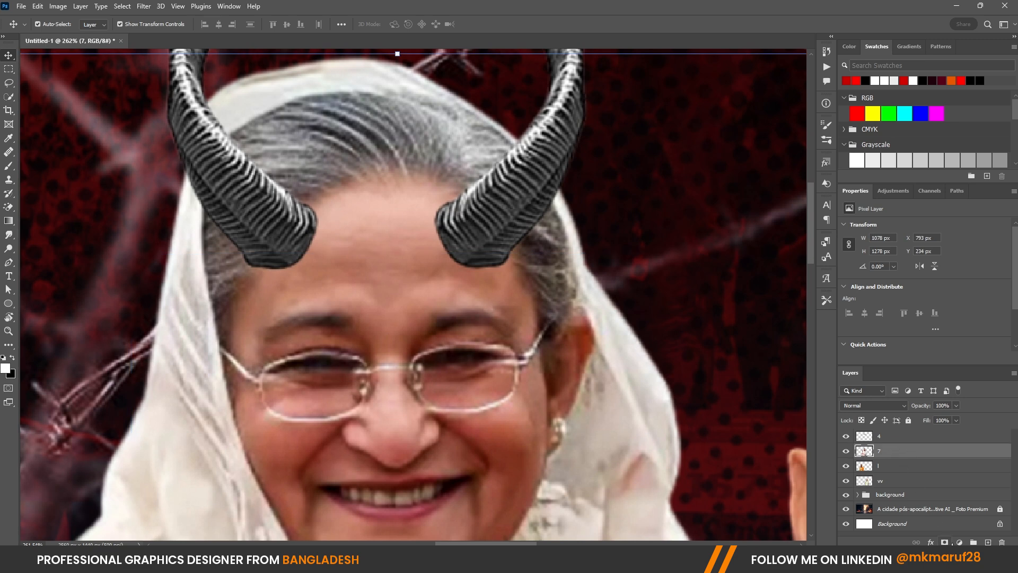
pyautogui.click(959, 542)
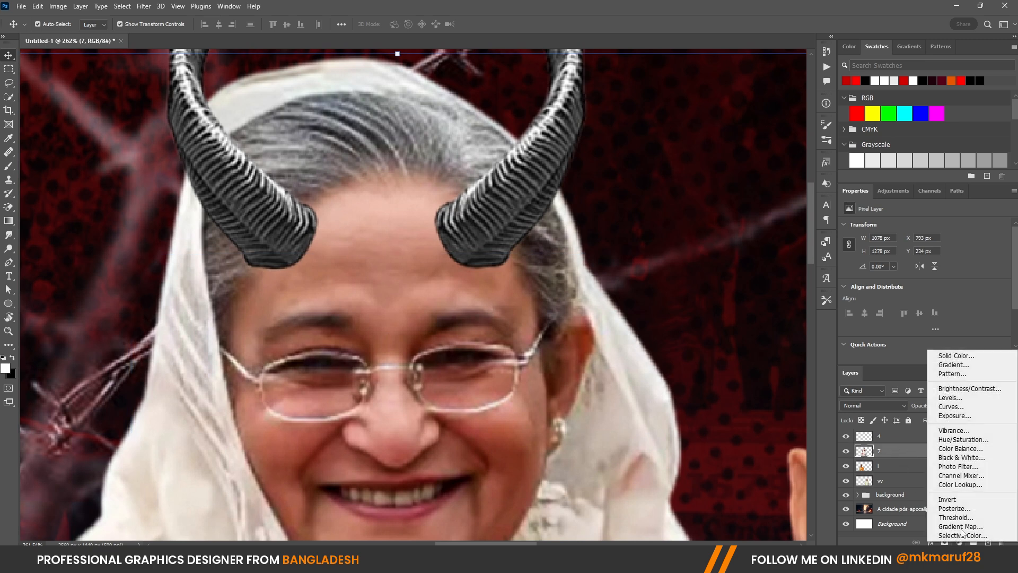
pyautogui.click(945, 401)
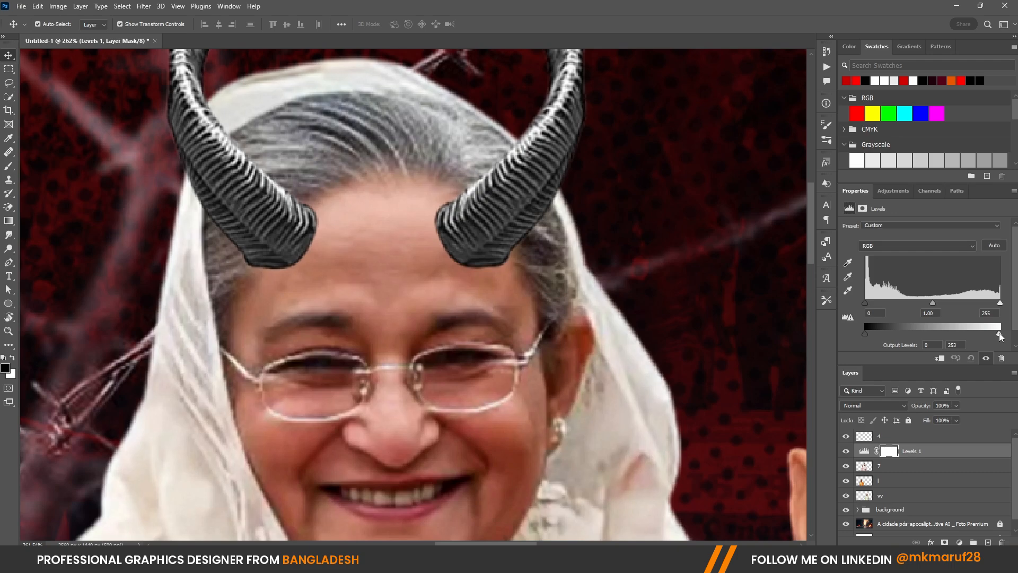
pyautogui.moveTo(999, 335); pyautogui.dragTo(911, 332)
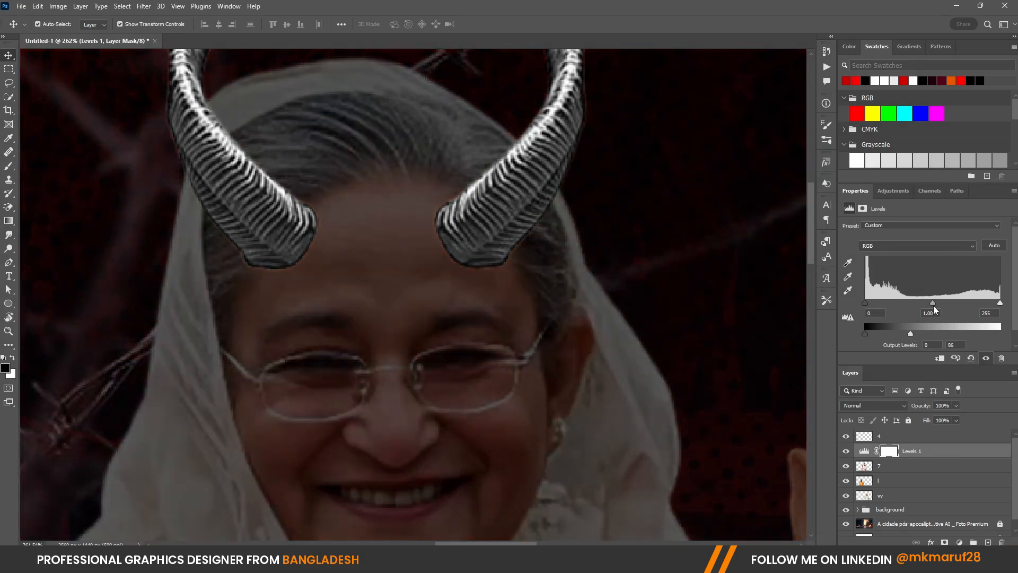
pyautogui.moveTo(947, 303); pyautogui.dragTo(967, 302)
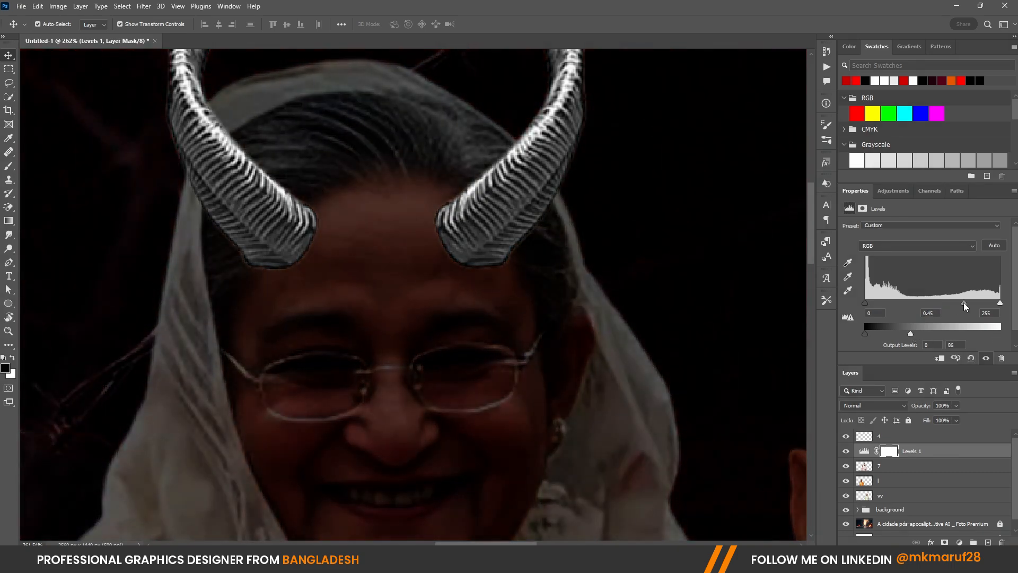
pyautogui.rightClick(904, 453)
pyautogui.click(795, 306)
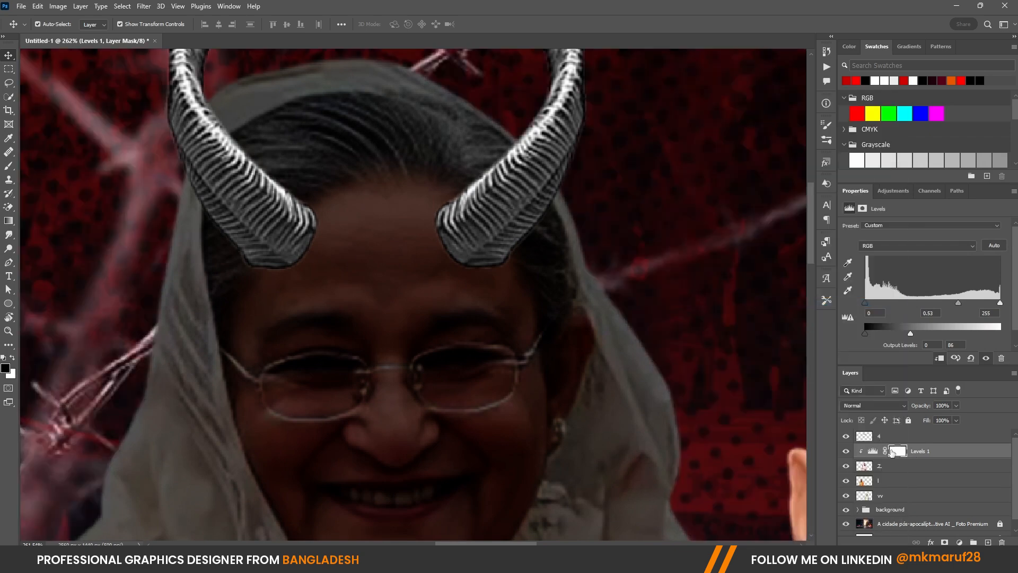
pyautogui.hotkey('ctrl', 'i')
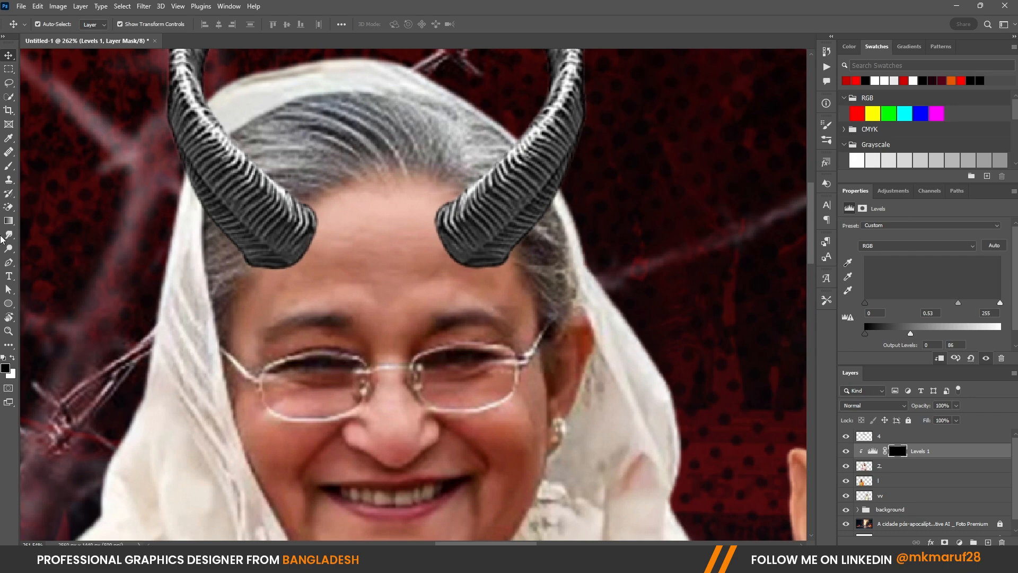
# Brush white onto the Levels mask around both horn bases to cast contact shadows on the woman's forehead.
pyautogui.click(8, 165)
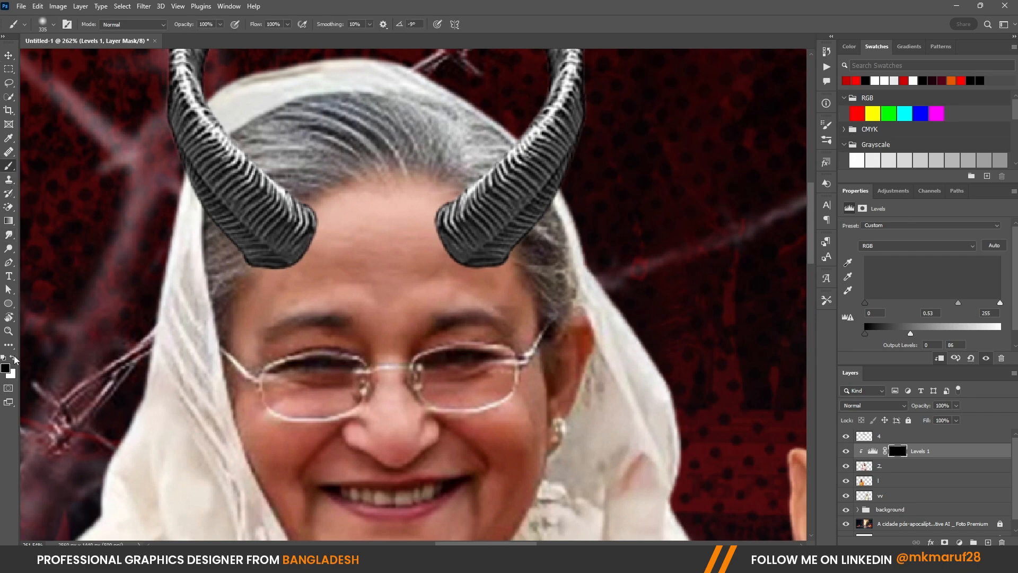
pyautogui.click(13, 357)
pyautogui.moveTo(281, 266)
pyautogui.mouseDown()
pyautogui.moveTo(184, 270)
pyautogui.moveTo(198, 221)
pyautogui.mouseUp()
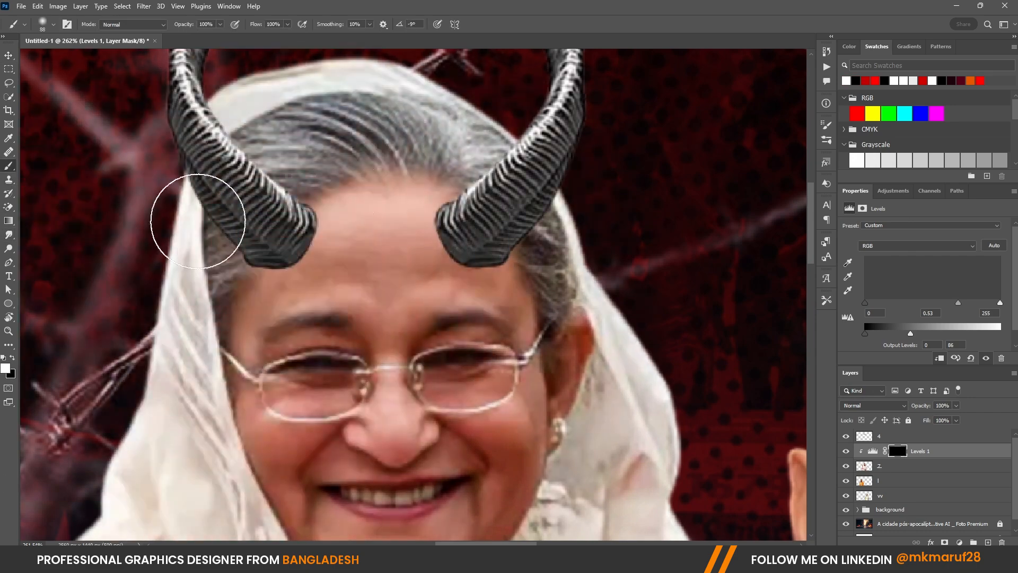
pyautogui.scroll(6, 376, 157)
pyautogui.moveTo(268, 273)
pyautogui.mouseDown()
pyautogui.moveTo(211, 280)
pyautogui.moveTo(210, 270)
pyautogui.moveTo(235, 266)
pyautogui.moveTo(233, 279)
pyautogui.moveTo(154, 327)
pyautogui.moveTo(207, 324)
pyautogui.moveTo(241, 281)
pyautogui.moveTo(246, 248)
pyautogui.moveTo(225, 318)
pyautogui.mouseUp()
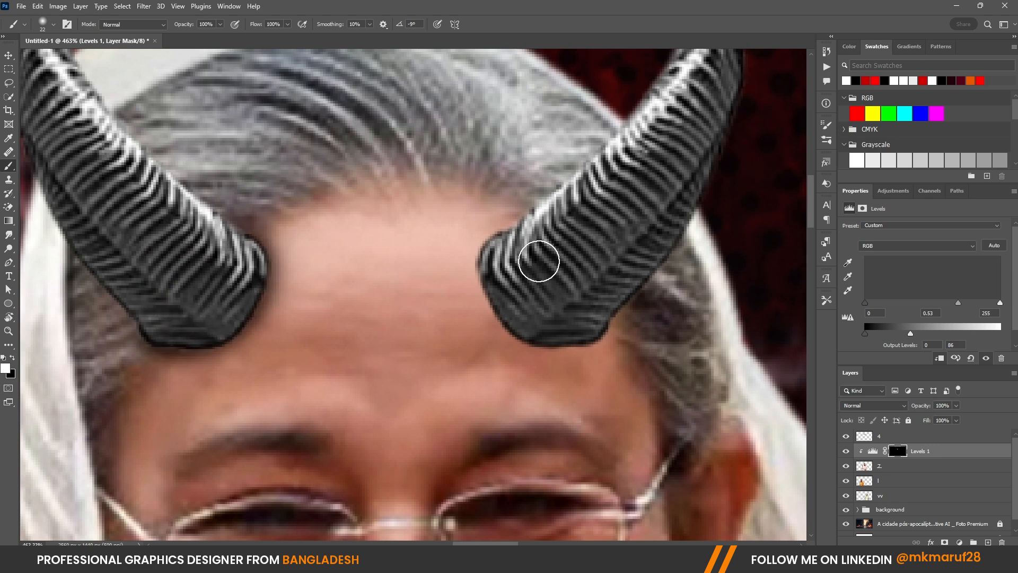
pyautogui.moveTo(502, 231)
pyautogui.mouseDown()
pyautogui.moveTo(562, 332)
pyautogui.moveTo(636, 310)
pyautogui.mouseUp()
pyautogui.moveTo(540, 258)
pyautogui.mouseDown()
pyautogui.moveTo(572, 264)
pyautogui.moveTo(631, 248)
pyautogui.mouseUp()
# Extend the painted shadows on the Levels mask along both horns over the woman's hair and veil.
pyautogui.scroll(-1, 570, 256)
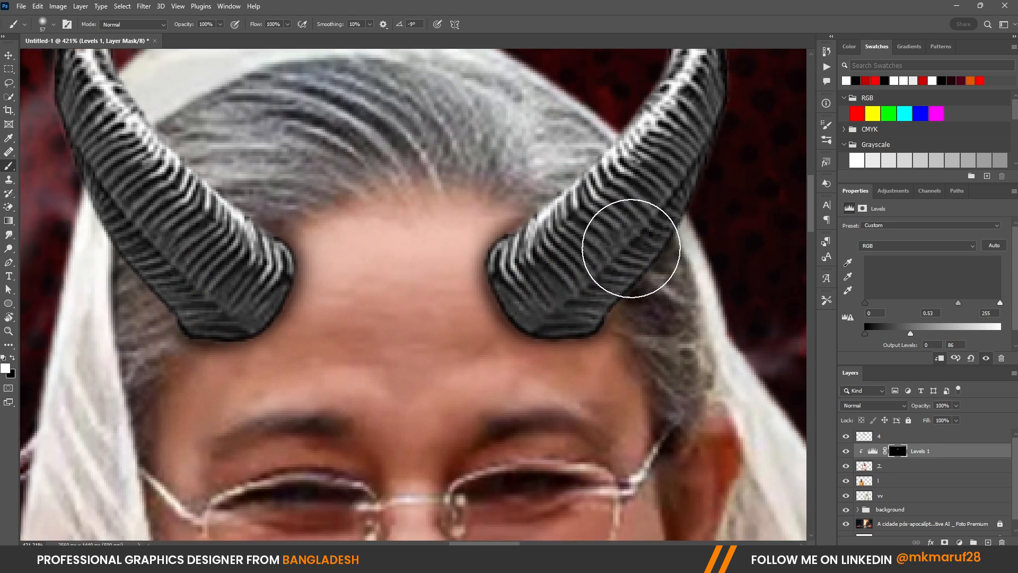
pyautogui.moveTo(175, 272)
pyautogui.mouseDown()
pyautogui.moveTo(158, 235)
pyautogui.moveTo(130, 220)
pyautogui.moveTo(122, 197)
pyautogui.moveTo(164, 187)
pyautogui.mouseUp()
pyautogui.scroll(-5, 433, 317)
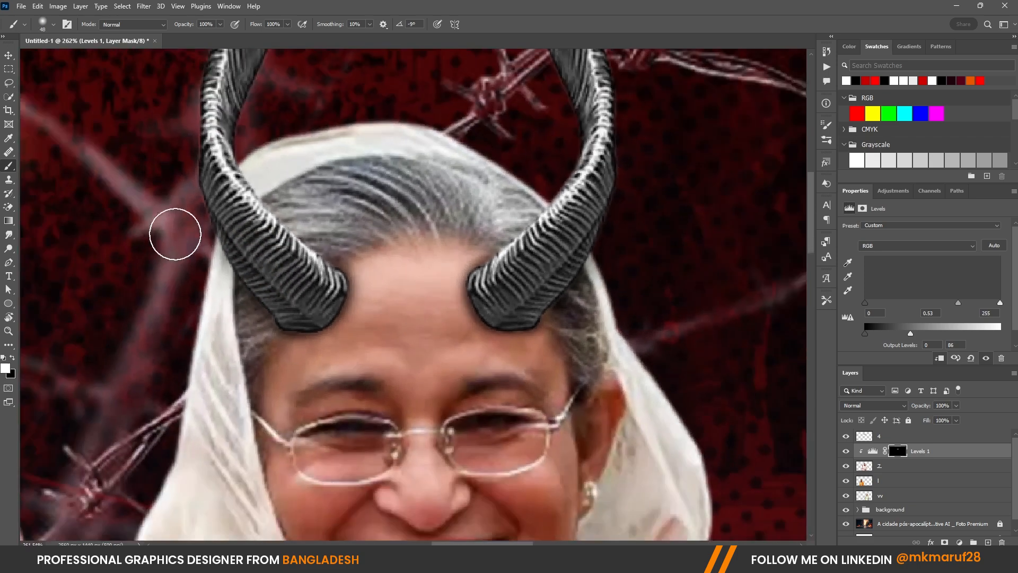
pyautogui.moveTo(175, 234)
pyautogui.mouseDown()
pyautogui.moveTo(212, 228)
pyautogui.moveTo(235, 257)
pyautogui.moveTo(254, 260)
pyautogui.moveTo(244, 233)
pyautogui.mouseUp()
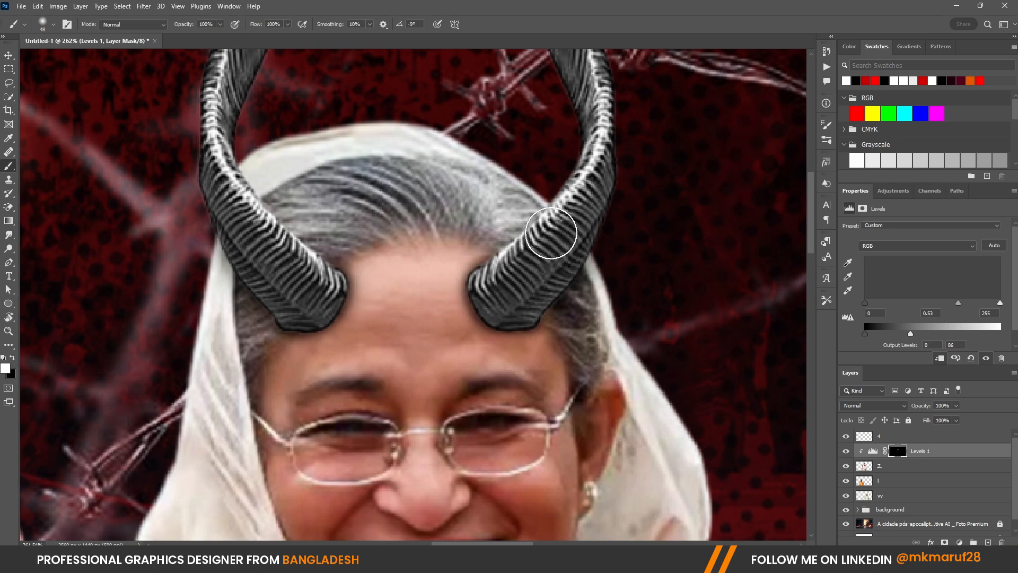
pyautogui.moveTo(569, 251)
pyautogui.mouseDown()
pyautogui.moveTo(544, 241)
pyautogui.moveTo(531, 257)
pyautogui.mouseUp()
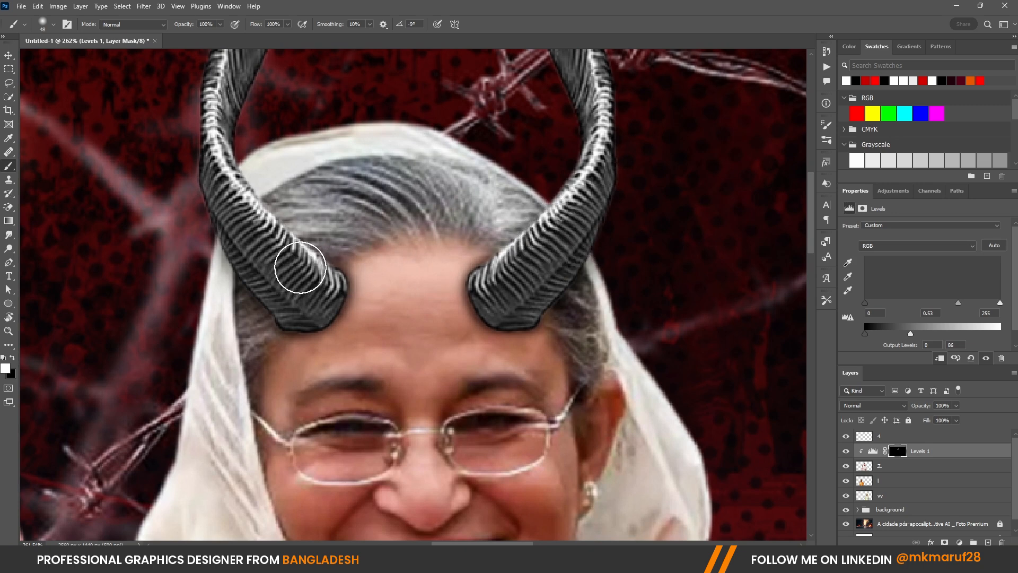
pyautogui.moveTo(300, 267)
pyautogui.mouseDown()
pyautogui.moveTo(213, 193)
pyautogui.moveTo(224, 151)
pyautogui.mouseUp()
pyautogui.scroll(-5, 238, 171)
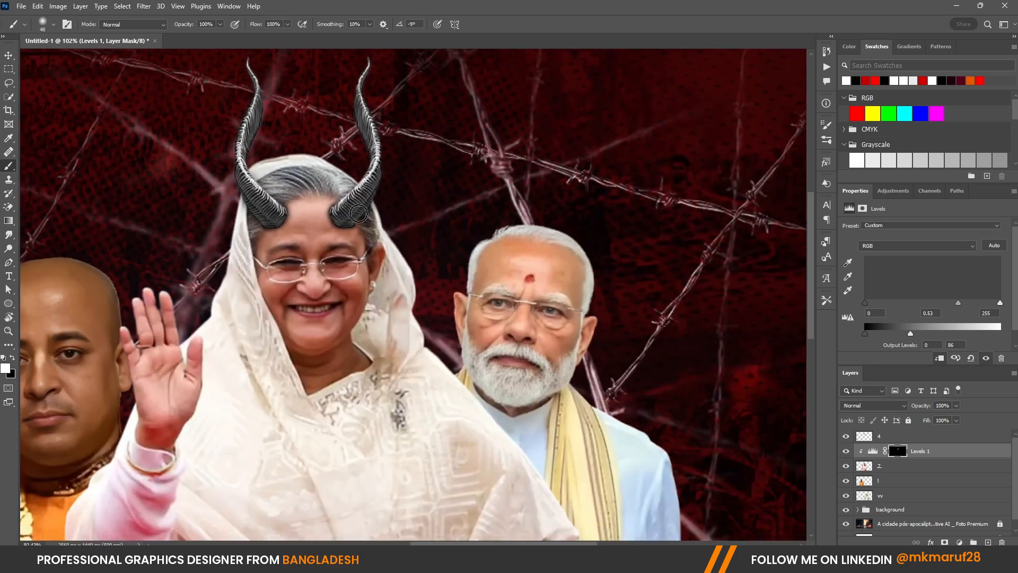
pyautogui.scroll(2, 359, 214)
pyautogui.scroll(2, 285, 240)
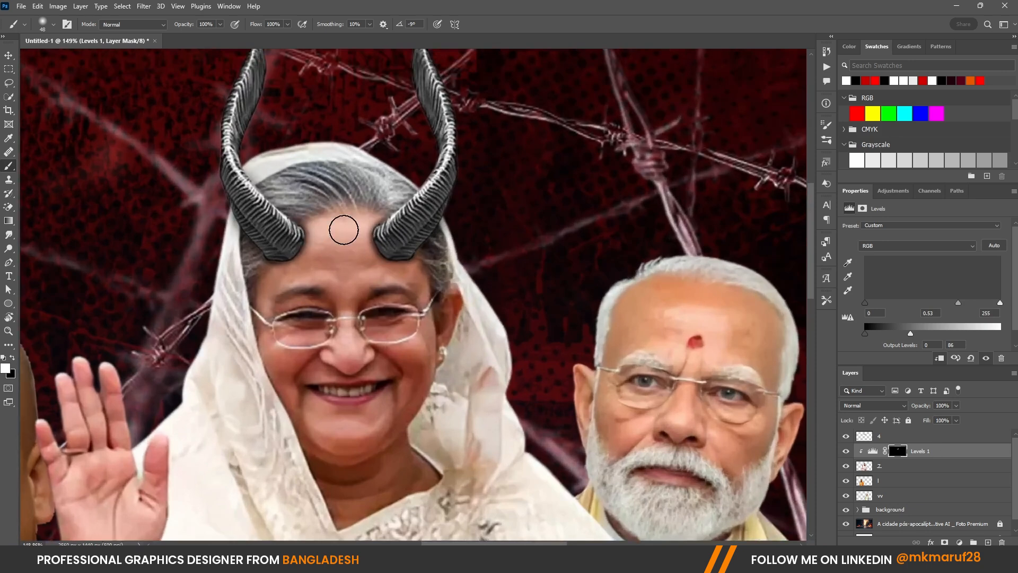
# Duplicate the "Levels 1" adjustment above the horns layer "4" and clip the copy to it.
pyautogui.click(918, 437)
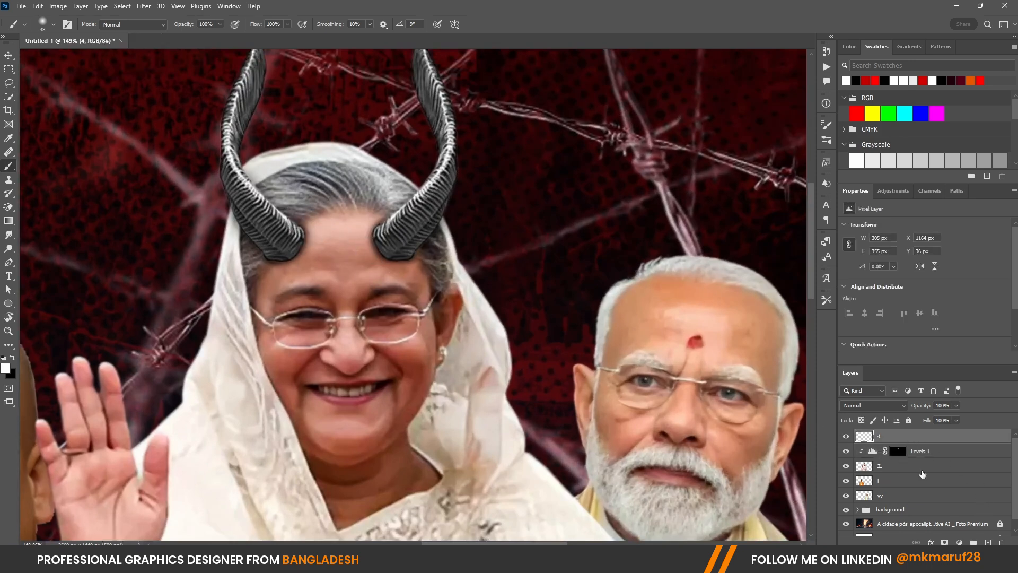
pyautogui.click(929, 455)
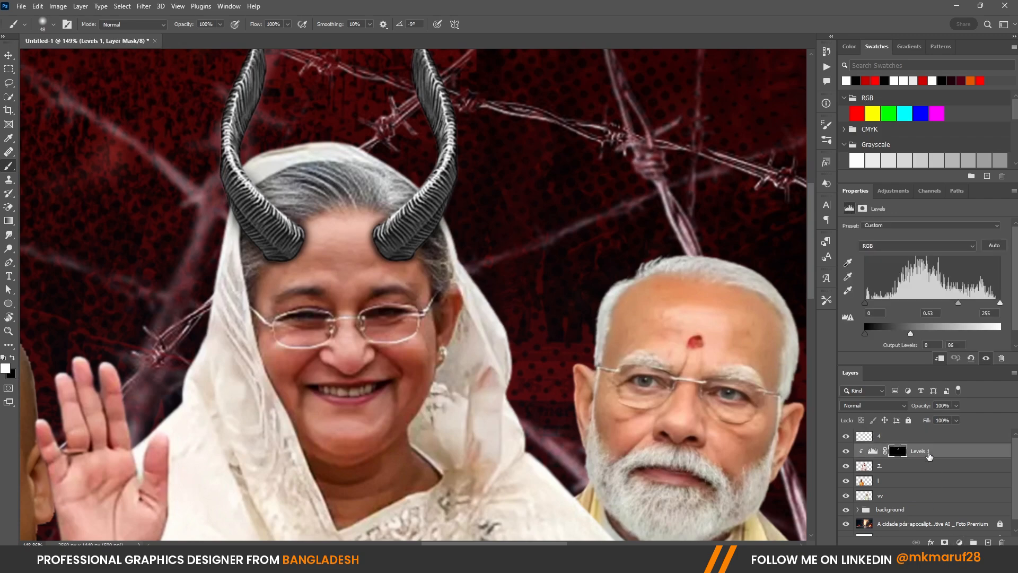
pyautogui.moveTo(929, 455); pyautogui.dragTo(923, 437)
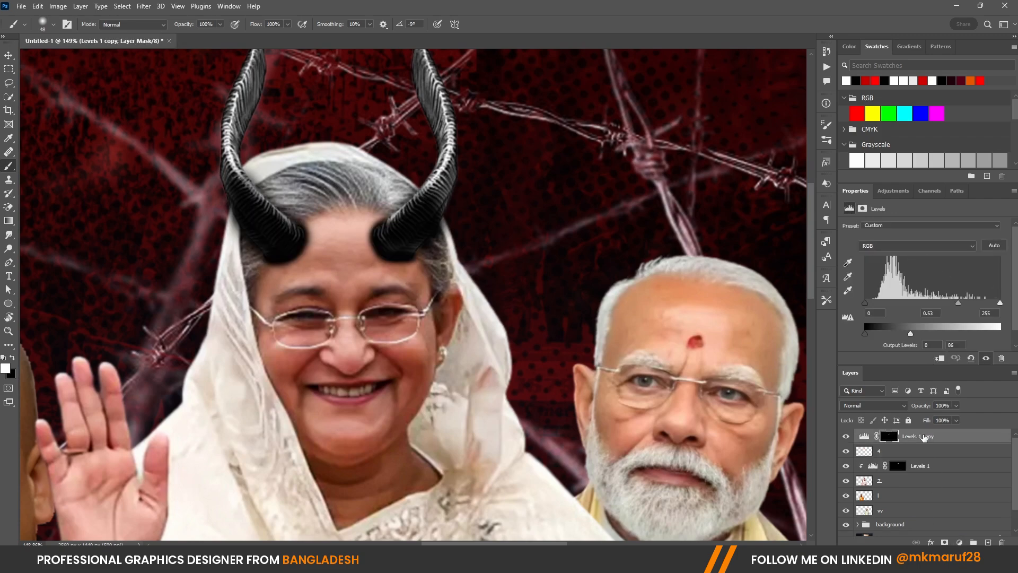
pyautogui.rightClick(923, 437)
pyautogui.click(802, 303)
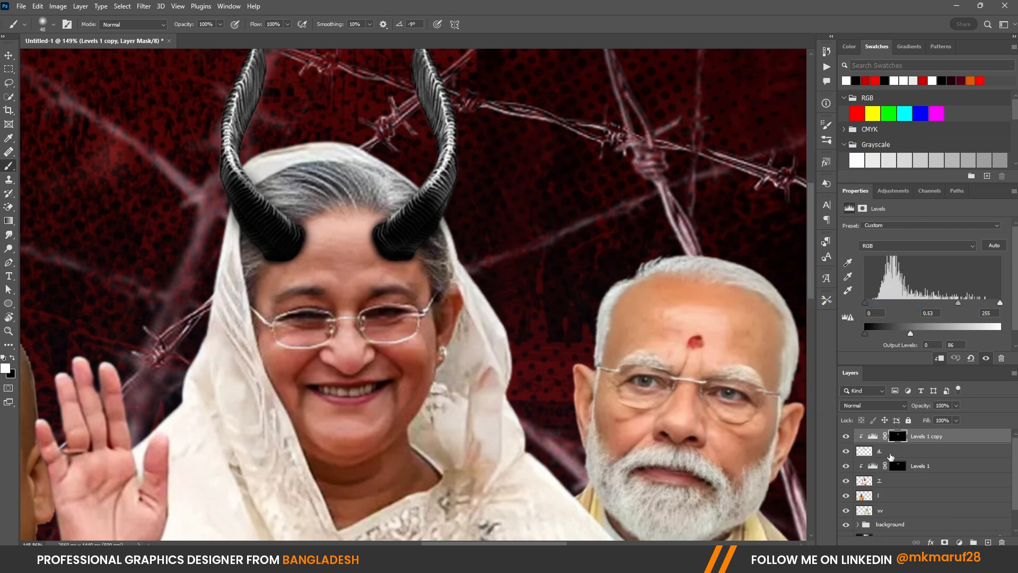
# Brush black over both horns on the copied Levels mask to clear its existing darkening.
pyautogui.click(897, 437)
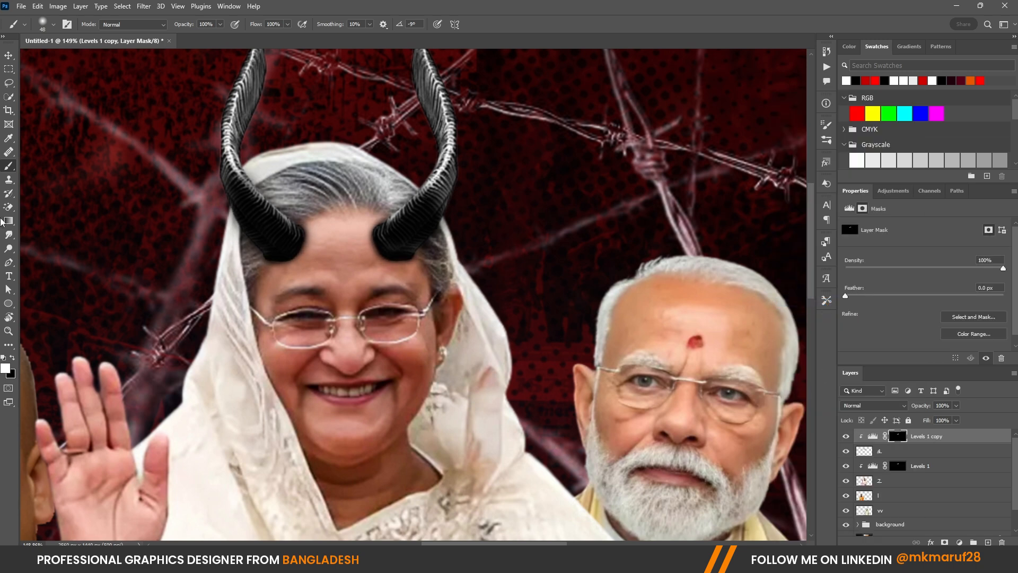
pyautogui.click(12, 358)
pyautogui.moveTo(181, 306); pyautogui.dragTo(207, 305)
pyautogui.click(241, 199)
pyautogui.moveTo(242, 199)
pyautogui.mouseDown()
pyautogui.moveTo(323, 308)
pyautogui.moveTo(493, 216)
pyautogui.mouseUp()
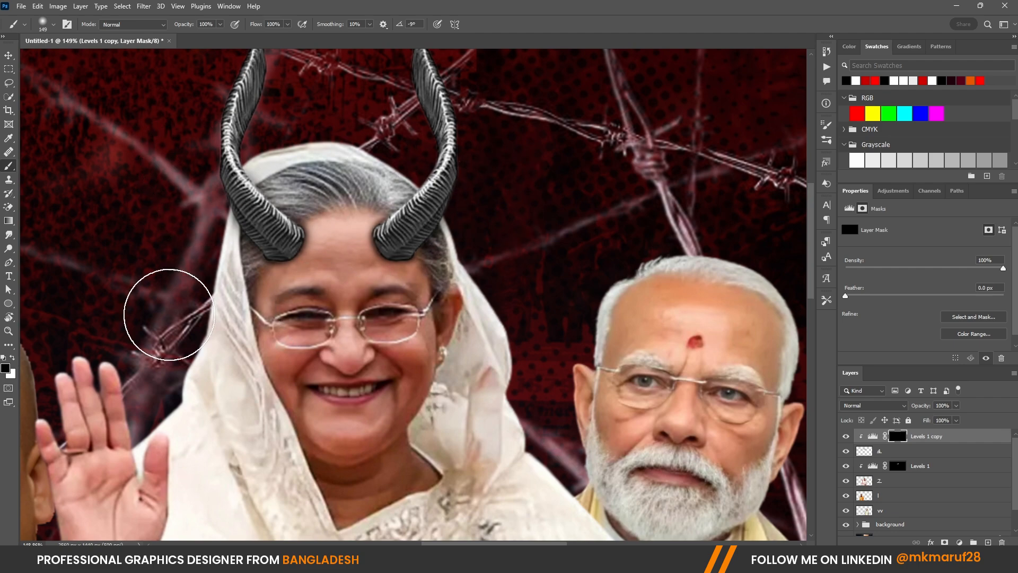
# Brush white at 62% opacity onto the copied Levels mask to darken the lower parts of both horns.
pyautogui.click(13, 358)
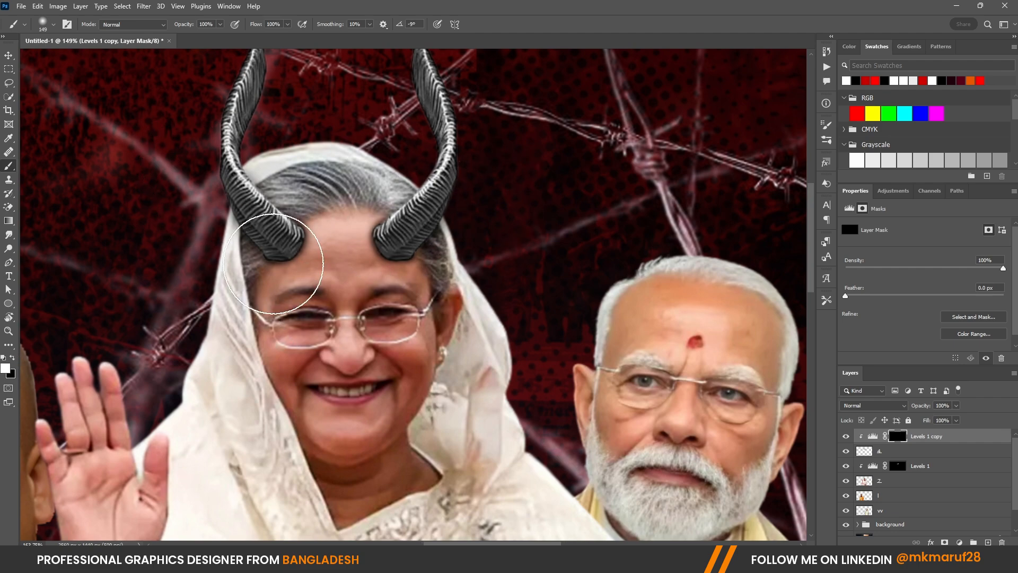
pyautogui.scroll(5, 270, 263)
pyautogui.moveTo(273, 261)
pyautogui.mouseDown()
pyautogui.moveTo(250, 263)
pyautogui.moveTo(285, 271)
pyautogui.mouseUp()
pyautogui.moveTo(200, 332); pyautogui.dragTo(357, 330)
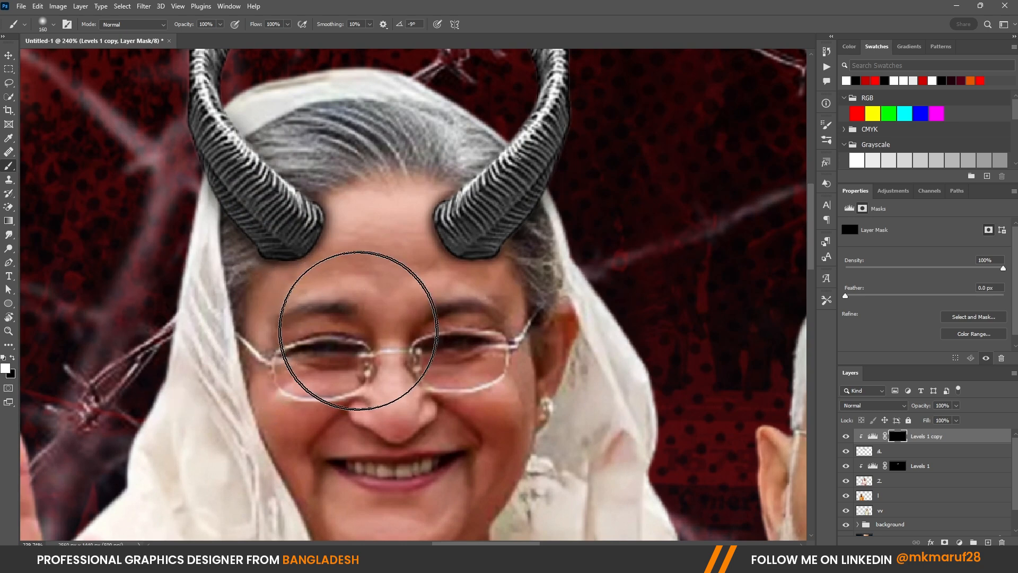
pyautogui.write('62')
pyautogui.press('Return')
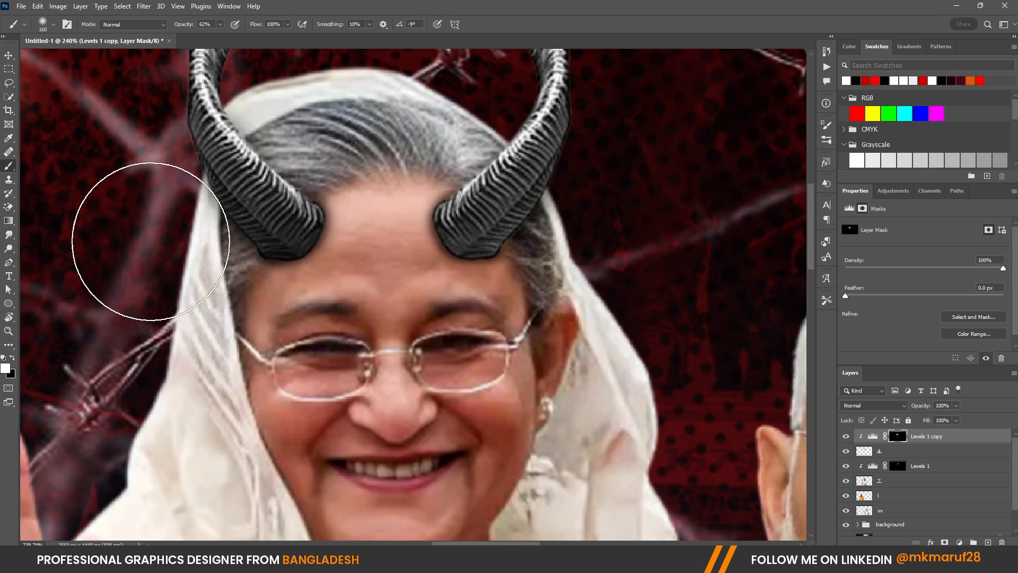
pyautogui.moveTo(350, 304); pyautogui.dragTo(329, 294)
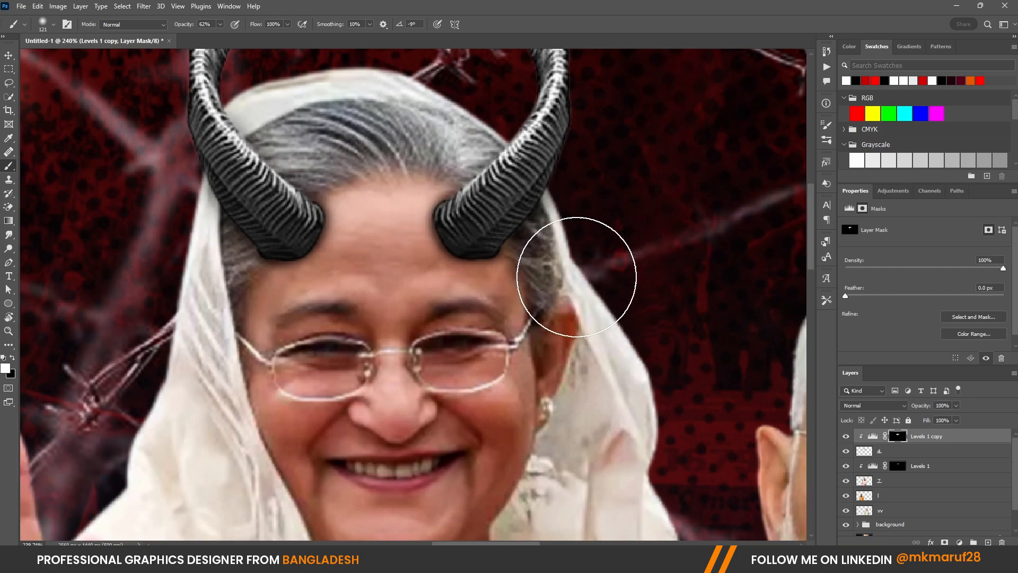
# Enlarge the brush to 231 px and brush the shading farther up the horns on the copied Levels mask.
pyautogui.scroll(-8, 575, 276)
pyautogui.scroll(4, 438, 205)
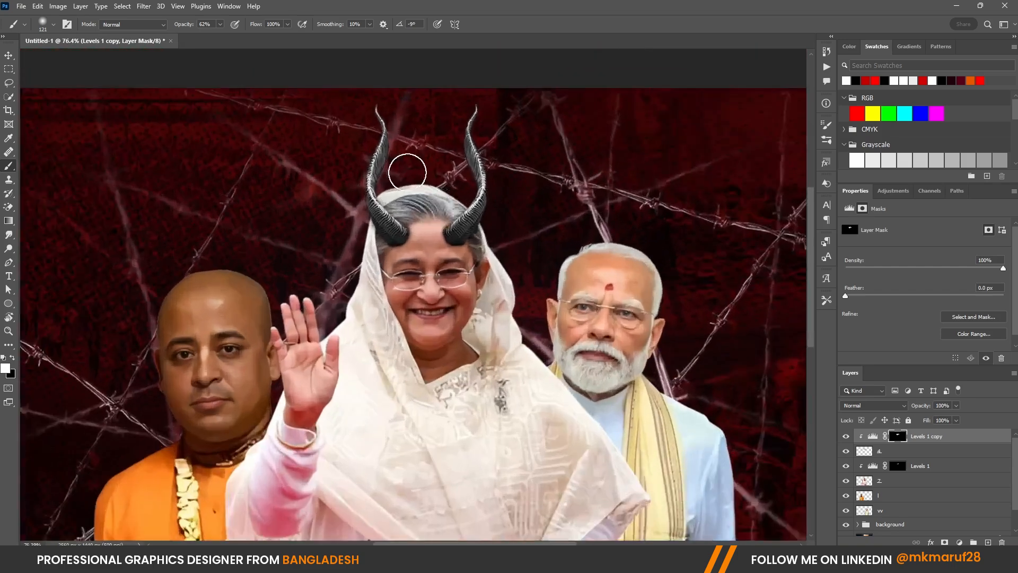
pyautogui.keyDown('alt'); pyautogui.rightClick(409, 172); pyautogui.keyUp('alt')
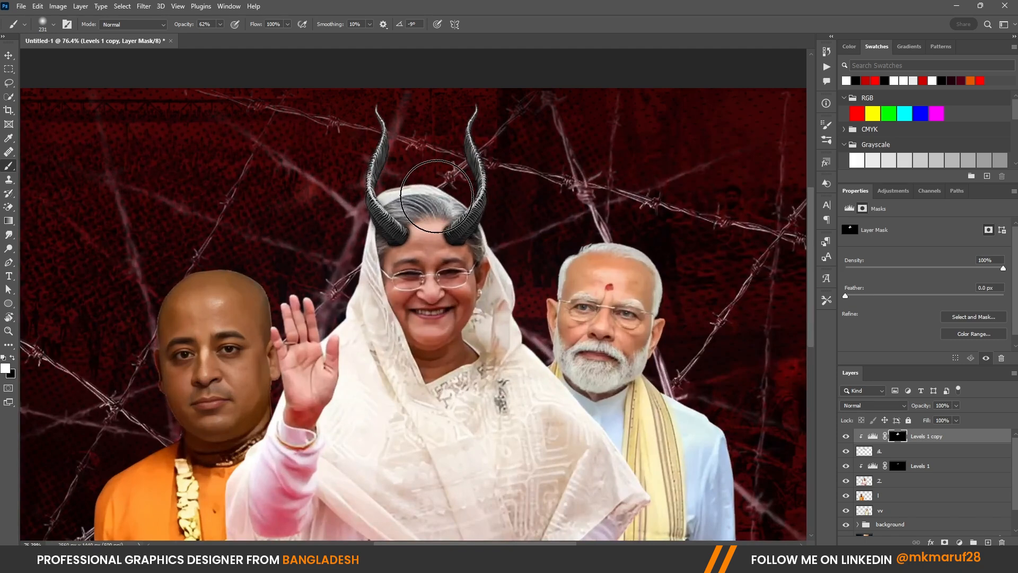
pyautogui.scroll(-2, 474, 251)
pyautogui.scroll(-4, 407, 288)
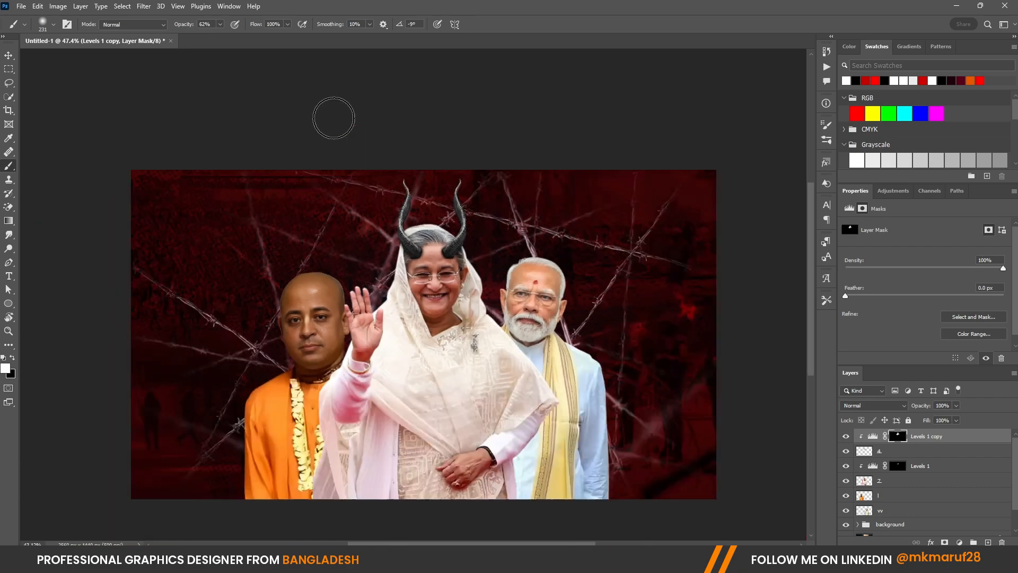
pyautogui.scroll(11, 413, 244)
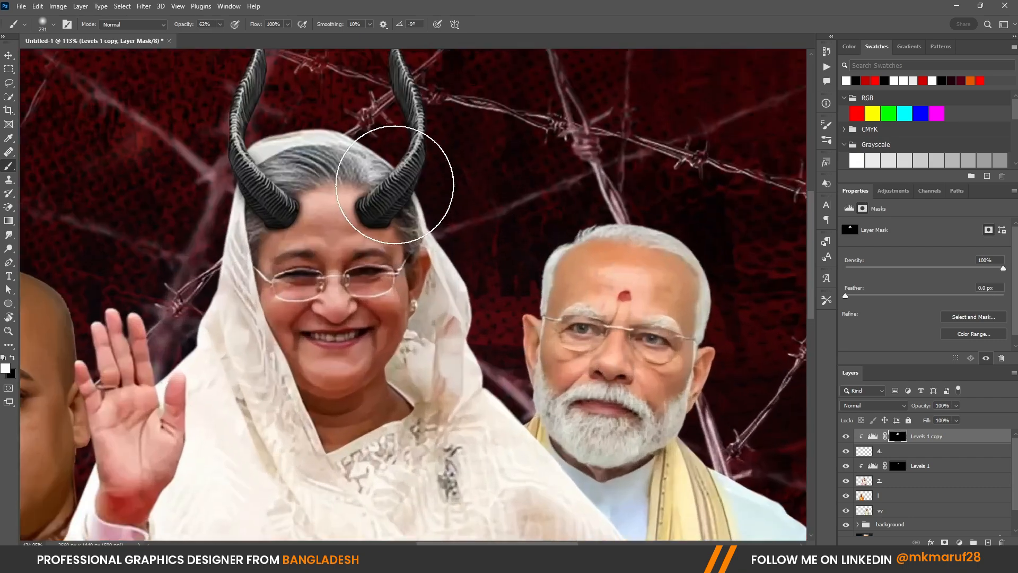
pyautogui.scroll(3, 409, 182)
# Raise the output white level slightly on the woman's Levels adjustment and set it to 105 on the horns' copy.
pyautogui.click(920, 466)
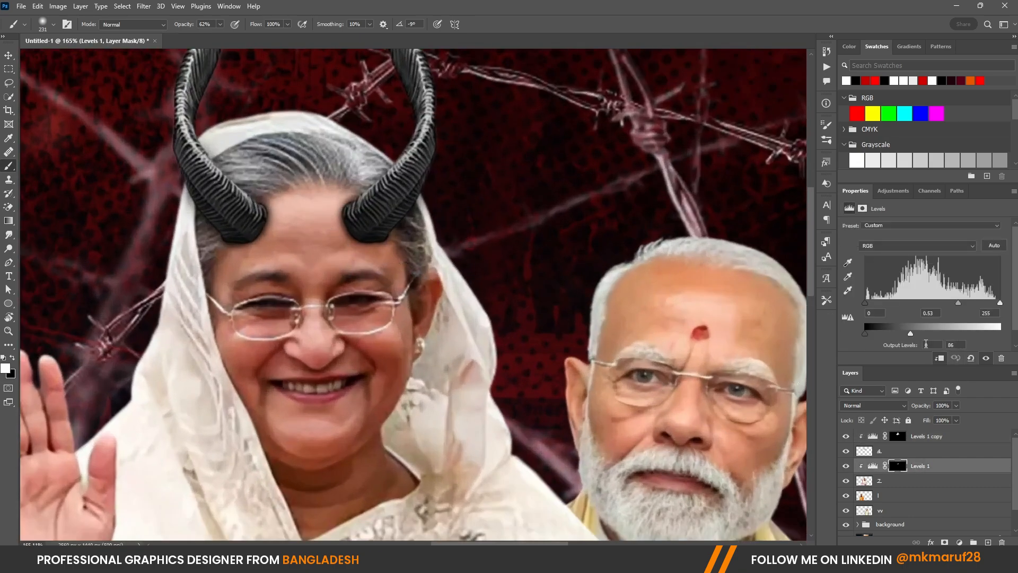
pyautogui.moveTo(912, 332); pyautogui.dragTo(921, 330)
pyautogui.click(928, 437)
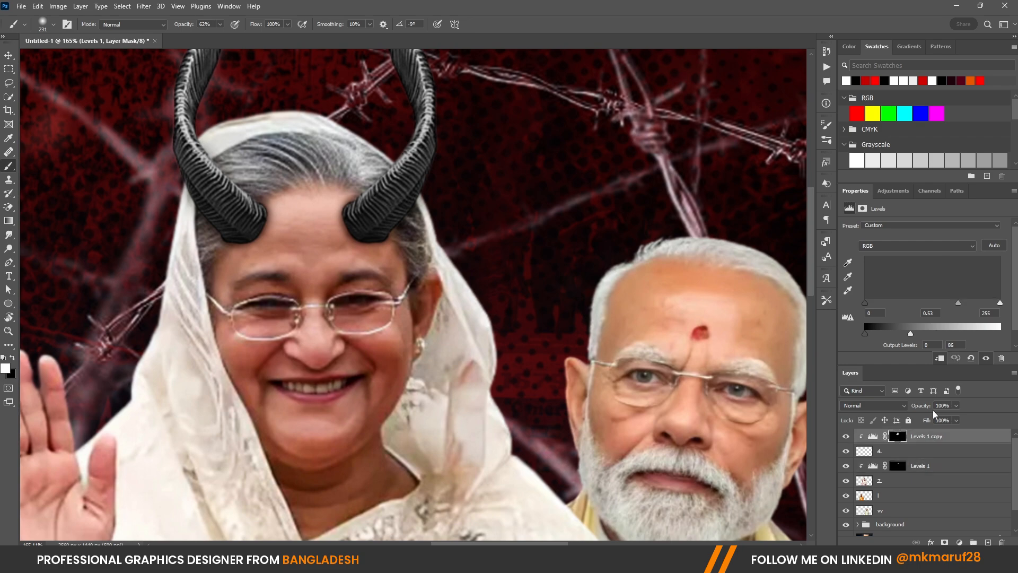
pyautogui.moveTo(909, 333); pyautogui.dragTo(918, 333)
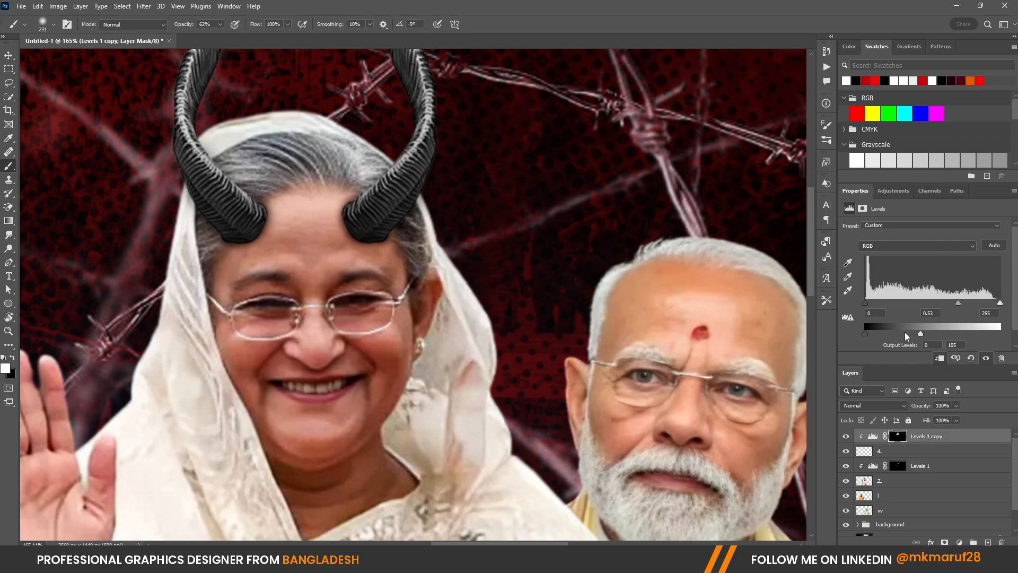
pyautogui.scroll(-3, 308, 259)
pyautogui.scroll(-2, 470, 164)
pyautogui.scroll(2, 391, 166)
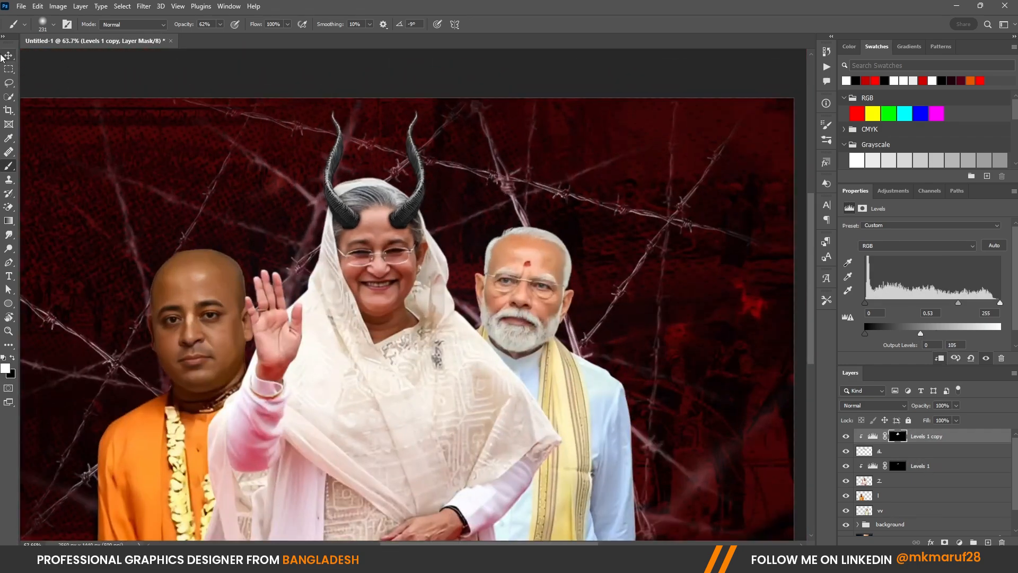
# Save the thumbnail document as Untitled-2.psd in the yhumbnail 9 folder.
pyautogui.press('v')
pyautogui.scroll(-3, 193, 149)
pyautogui.click(655, 148)
pyautogui.scroll(2, 326, 182)
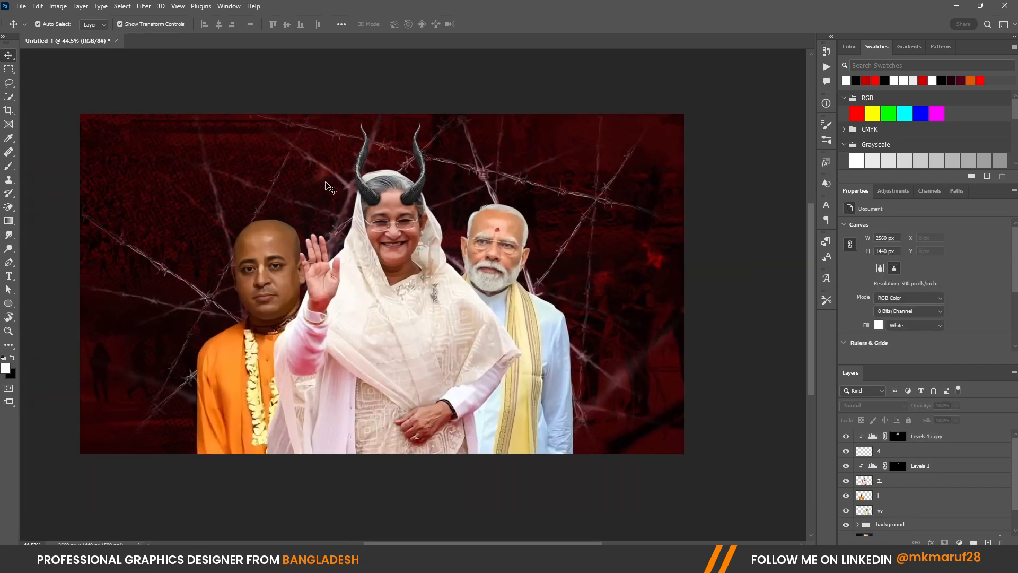
pyautogui.hotkey('ctrl', 's')
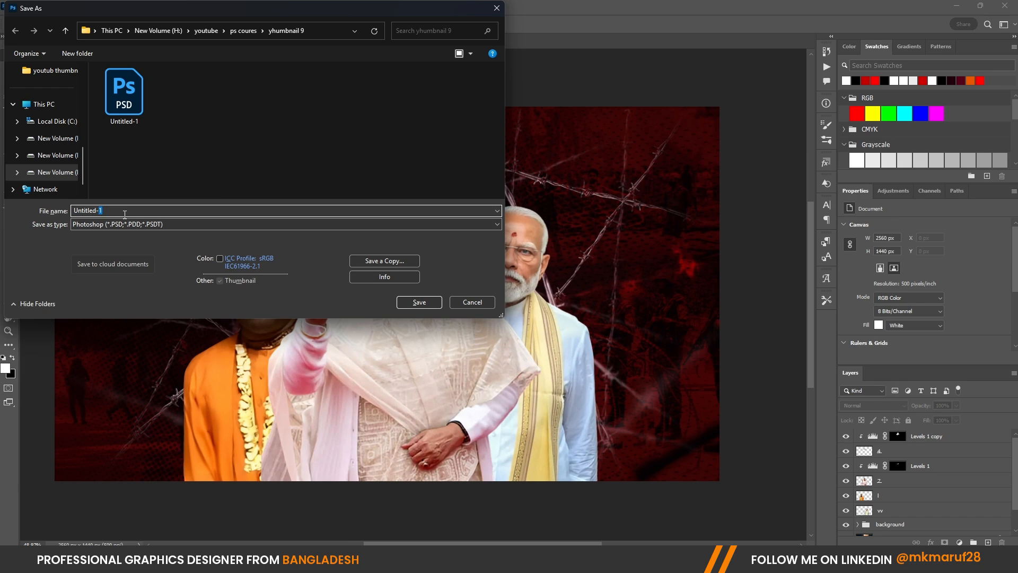
pyautogui.click(402, 302)
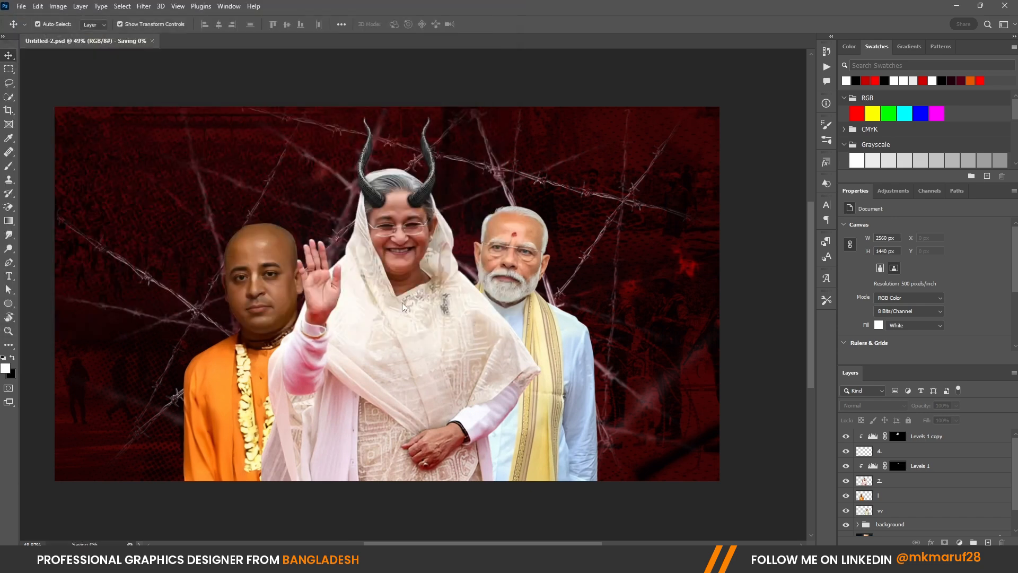
pyautogui.scroll(-3, 404, 255)
pyautogui.scroll(3, 403, 253)
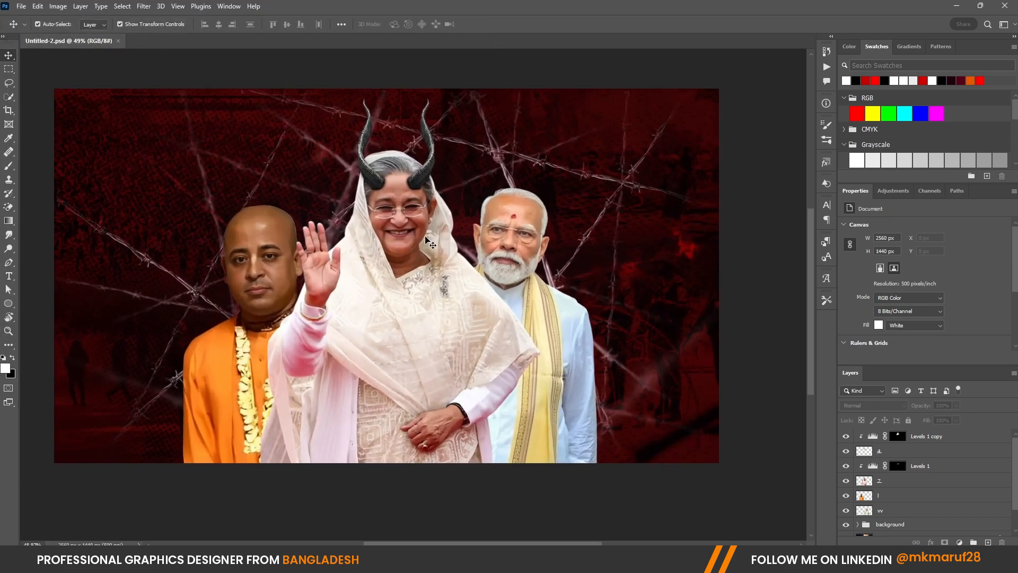
# Scale the orange-robed man's cutout down to 95.56% and position it at X 478 px, Y 419 px beside the woman.
pyautogui.scroll(-2, 402, 228)
pyautogui.scroll(2, 381, 266)
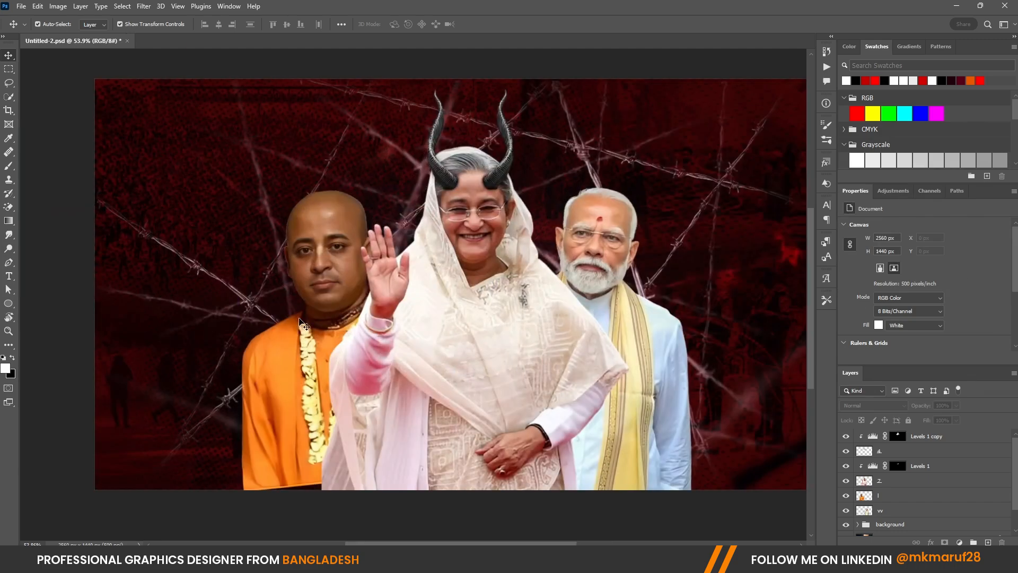
pyautogui.scroll(-2, 302, 318)
pyautogui.scroll(2, 350, 332)
pyautogui.scroll(1, 347, 326)
pyautogui.click(290, 249)
pyautogui.scroll(-2, 421, 228)
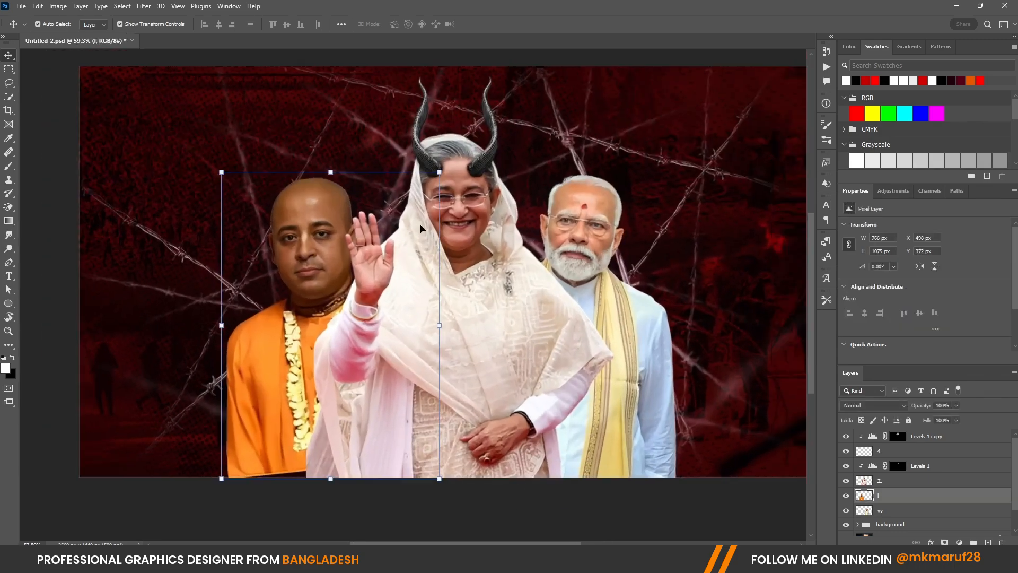
pyautogui.scroll(2, 334, 228)
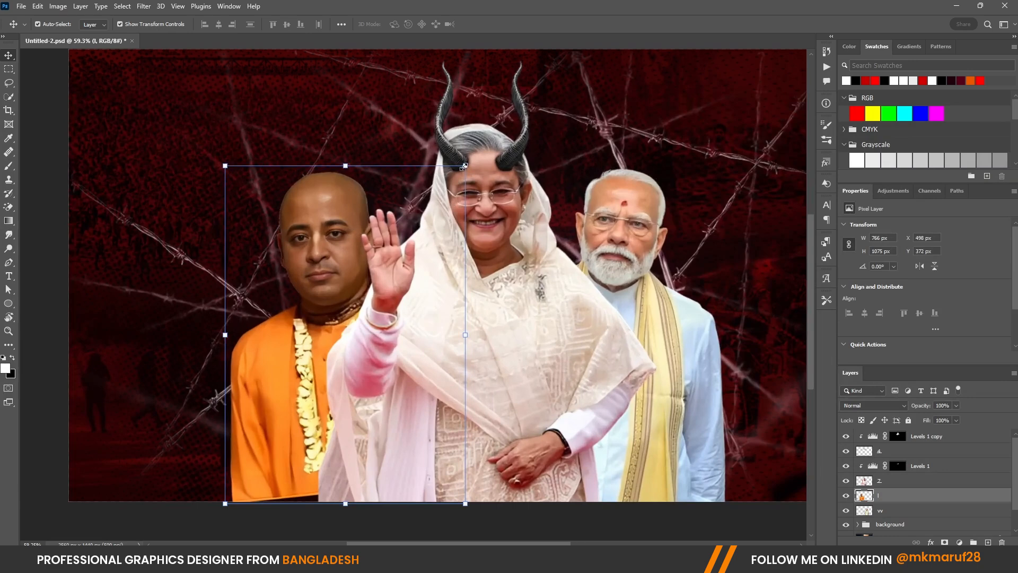
pyautogui.moveTo(465, 166); pyautogui.dragTo(443, 171)
pyautogui.moveTo(316, 224); pyautogui.dragTo(309, 225)
pyautogui.scroll(6, 309, 256)
pyautogui.scroll(-3, 308, 208)
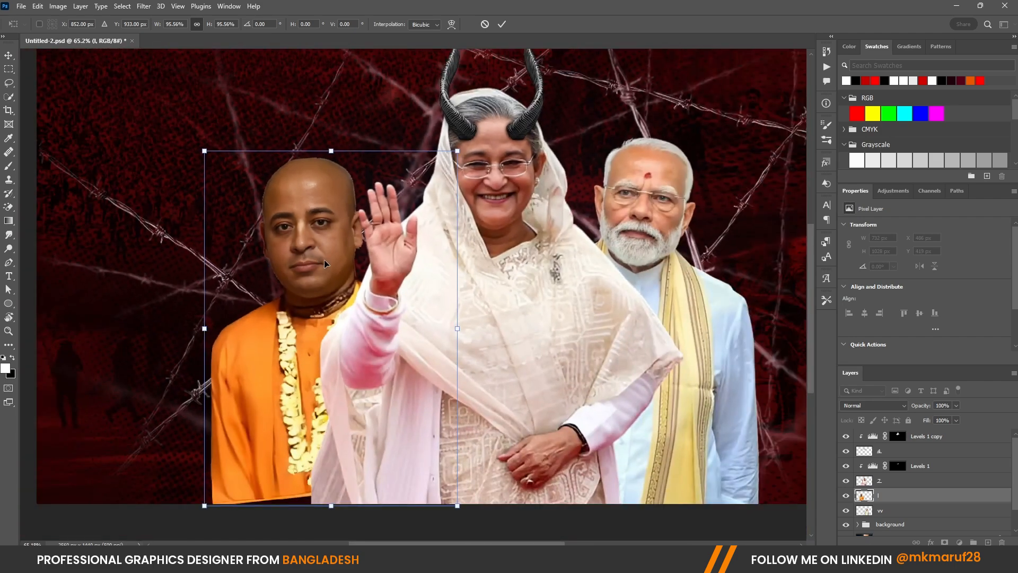
pyautogui.moveTo(309, 262); pyautogui.dragTo(312, 237)
pyautogui.click(503, 25)
pyautogui.scroll(-3, 333, 365)
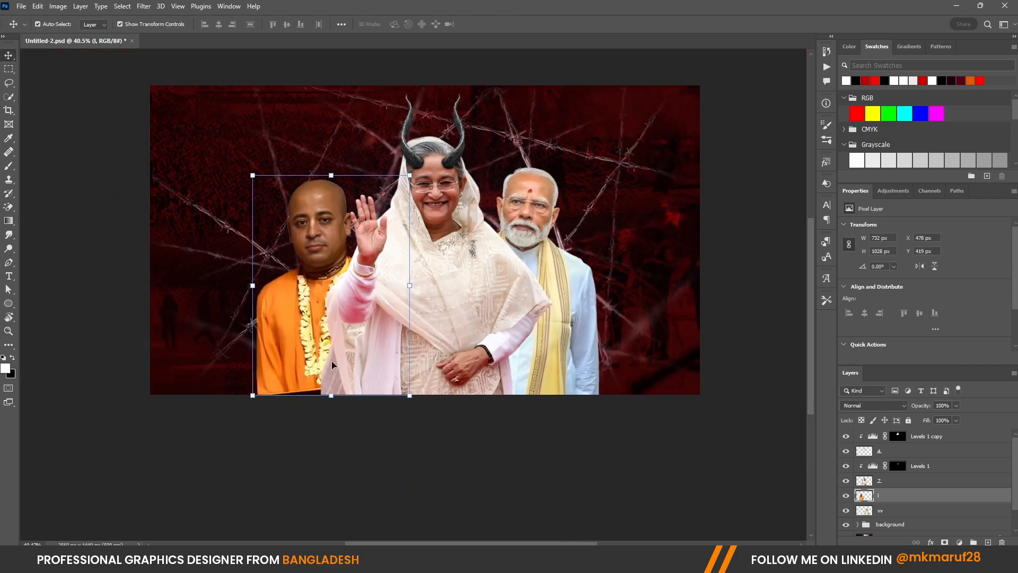
# Lasso the gap below the orange robe's hem and fill it with Content-Aware at 100% opacity.
pyautogui.click(328, 426)
pyautogui.scroll(4, 339, 403)
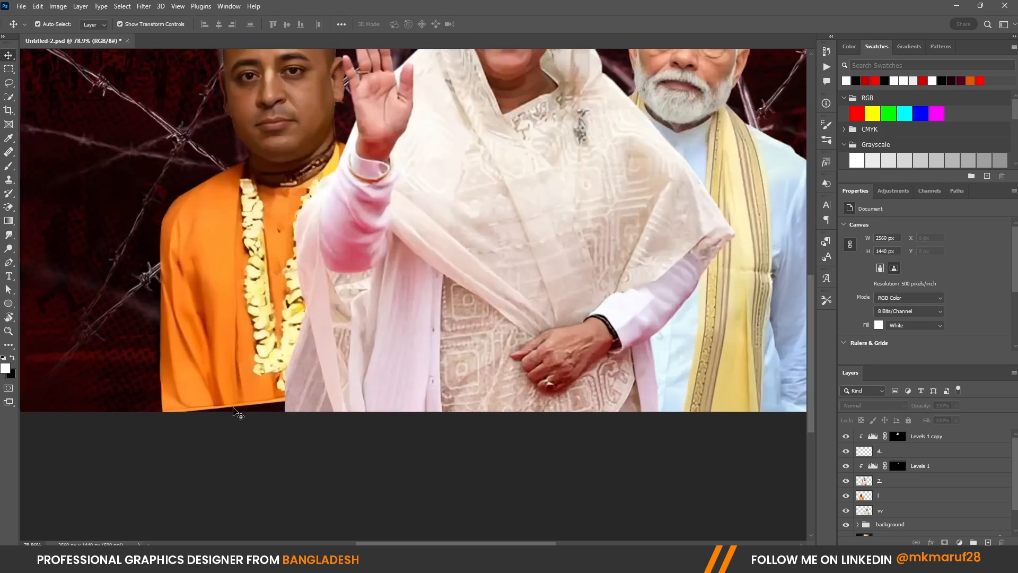
pyautogui.scroll(-2, 234, 411)
pyautogui.scroll(-1, 259, 387)
pyautogui.click(242, 378)
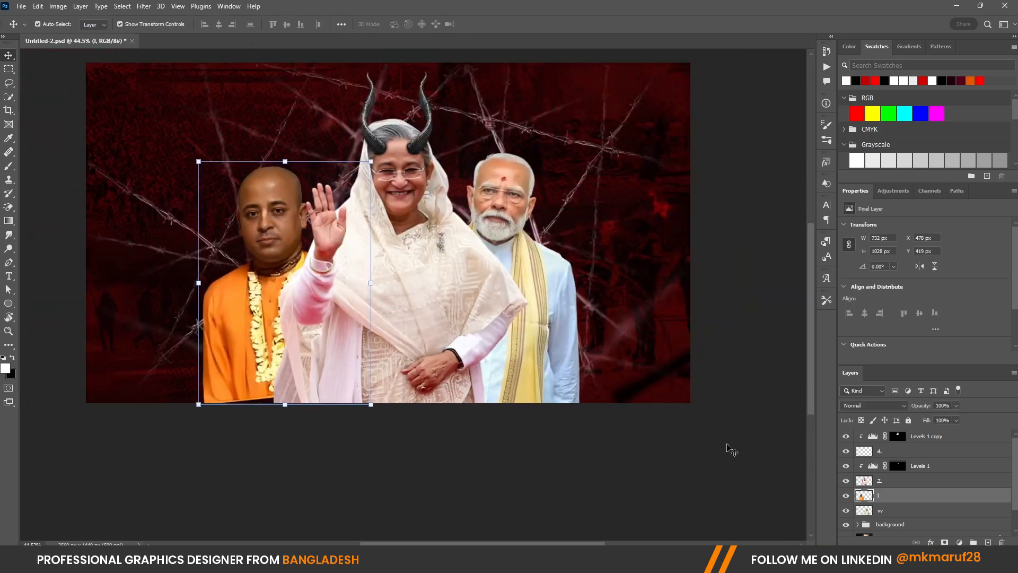
pyautogui.click(8, 83)
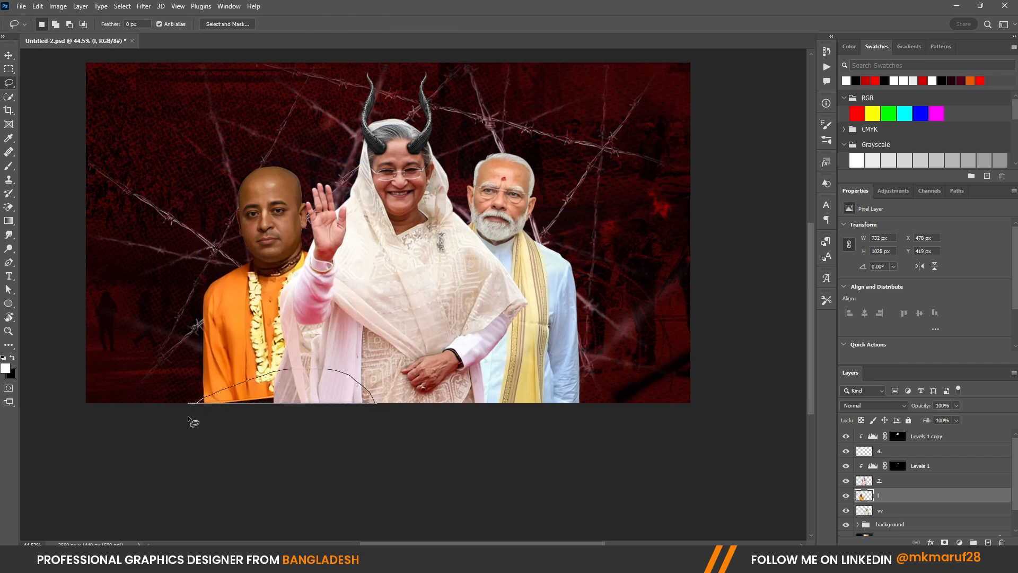
pyautogui.moveTo(189, 419); pyautogui.dragTo(189, 418)
pyautogui.click(57, 7)
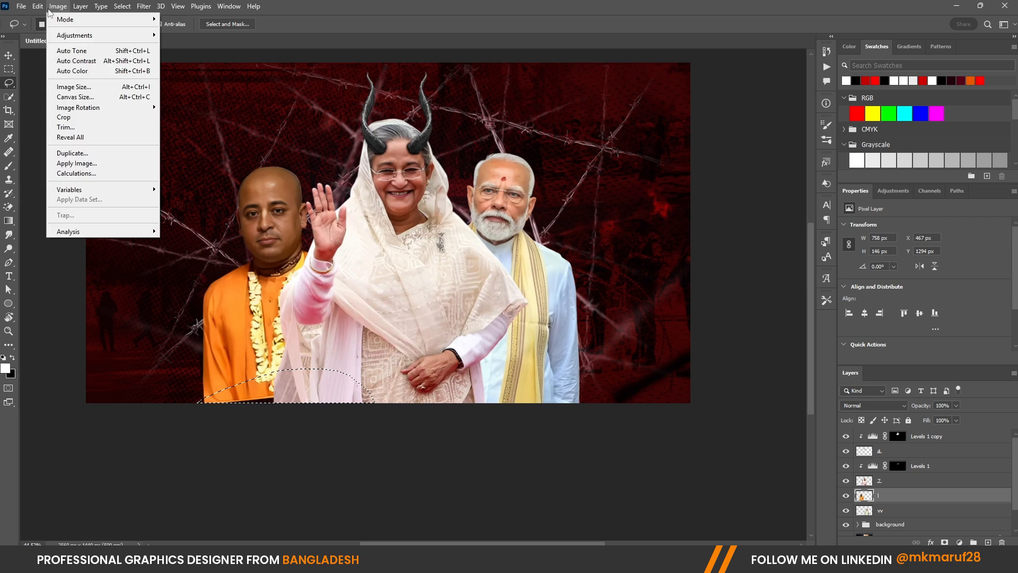
pyautogui.moveTo(37, 6)
pyautogui.click(45, 172)
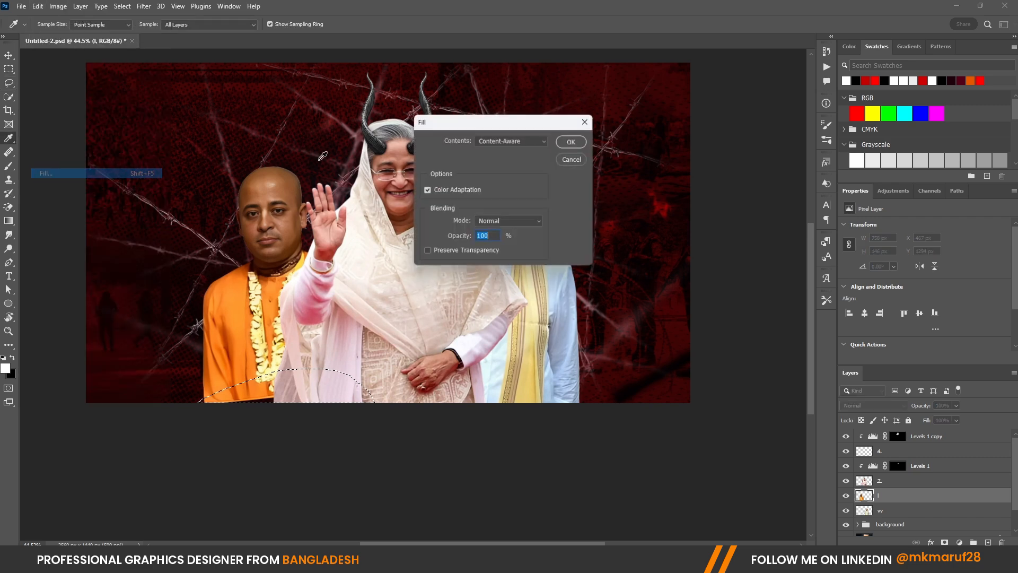
pyautogui.click(589, 142)
pyautogui.scroll(2, 219, 429)
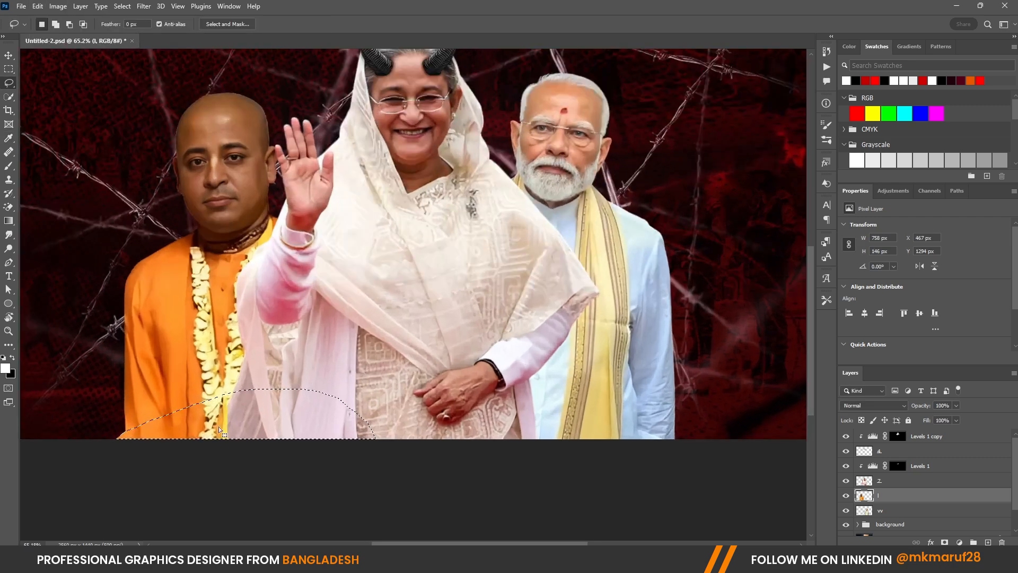
pyautogui.scroll(2, 130, 432)
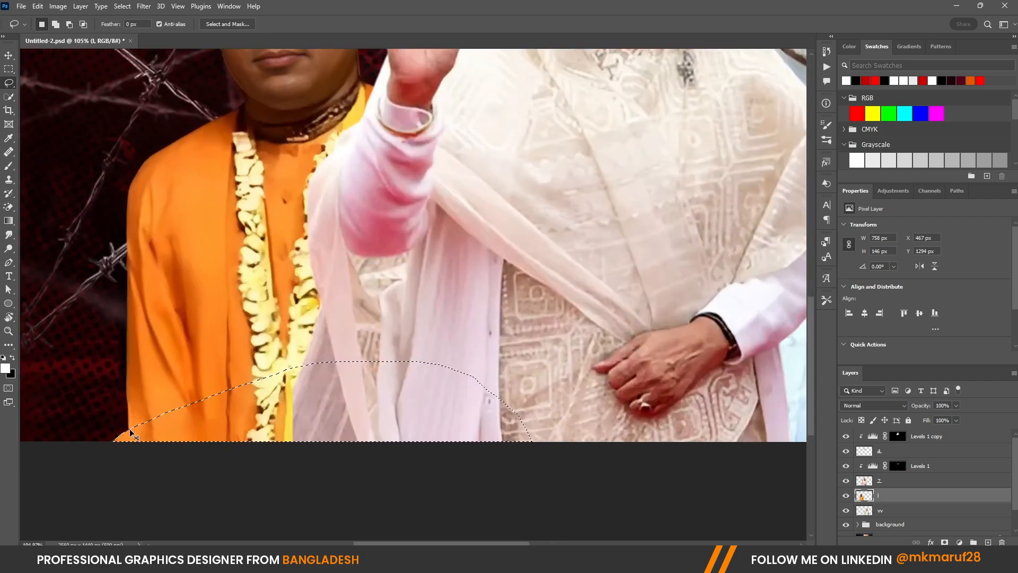
# Clear the selection and remove the stray orange spill outside the robe's lower outer corner.
pyautogui.hotkey('ctrl', 'd')
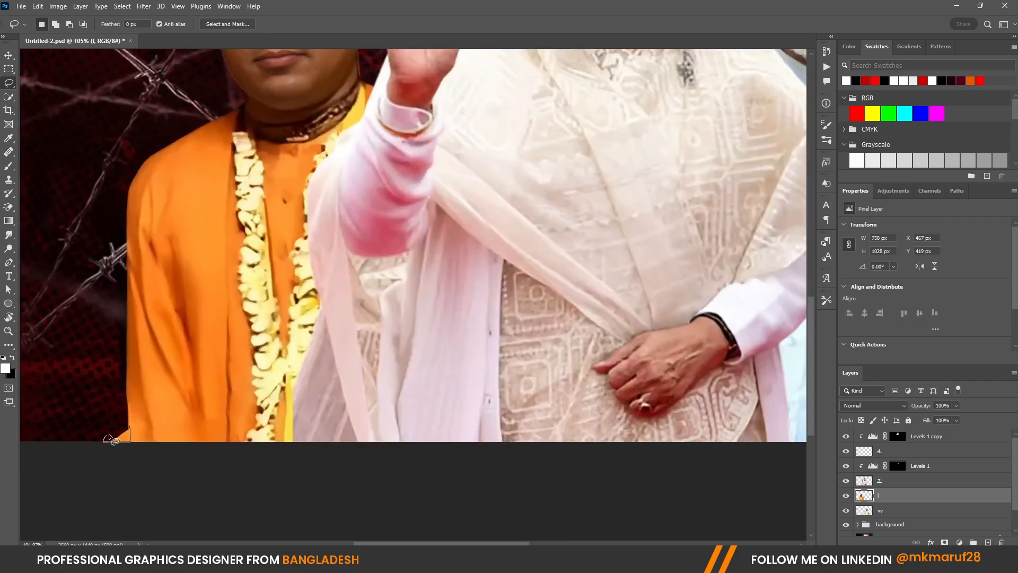
pyautogui.moveTo(130, 432); pyautogui.dragTo(129, 434)
pyautogui.scroll(-3, 240, 365)
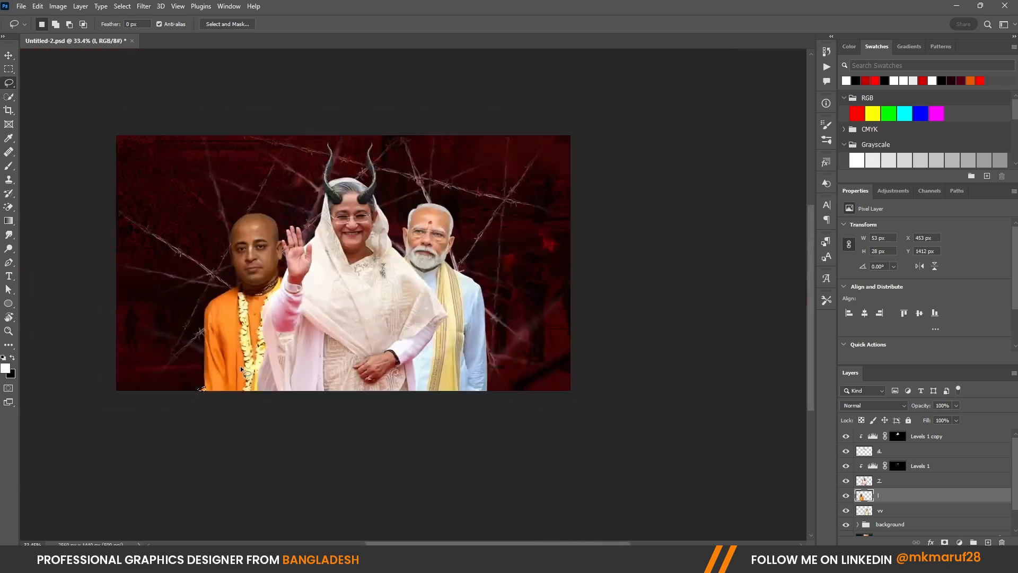
pyautogui.scroll(1, 202, 338)
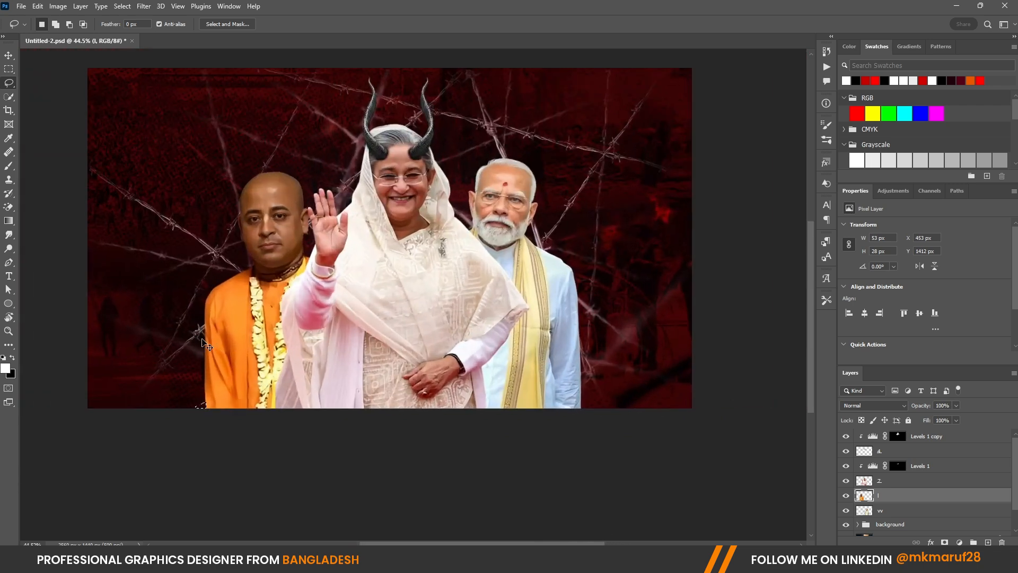
pyautogui.hotkey('ctrl', 'd')
pyautogui.scroll(-1, 215, 314)
pyautogui.scroll(1, 291, 295)
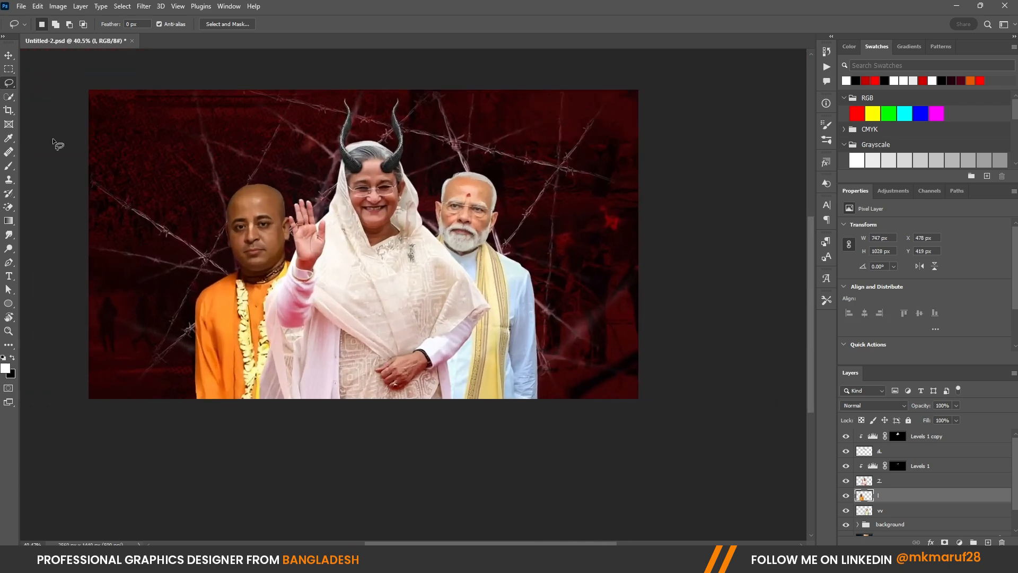
# Brighten the orange-robed man with Camera Raw: exposure +0.45, contrast +9, highlights +16, shadows -1, whites +10, plus adjusted texture and clarity.
pyautogui.click(8, 56)
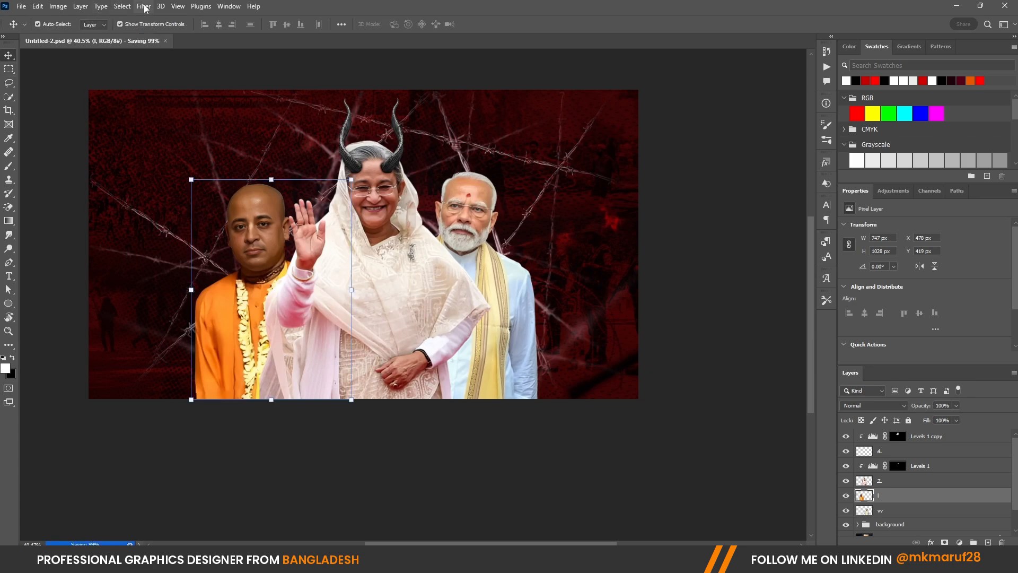
pyautogui.click(145, 6)
pyautogui.click(183, 87)
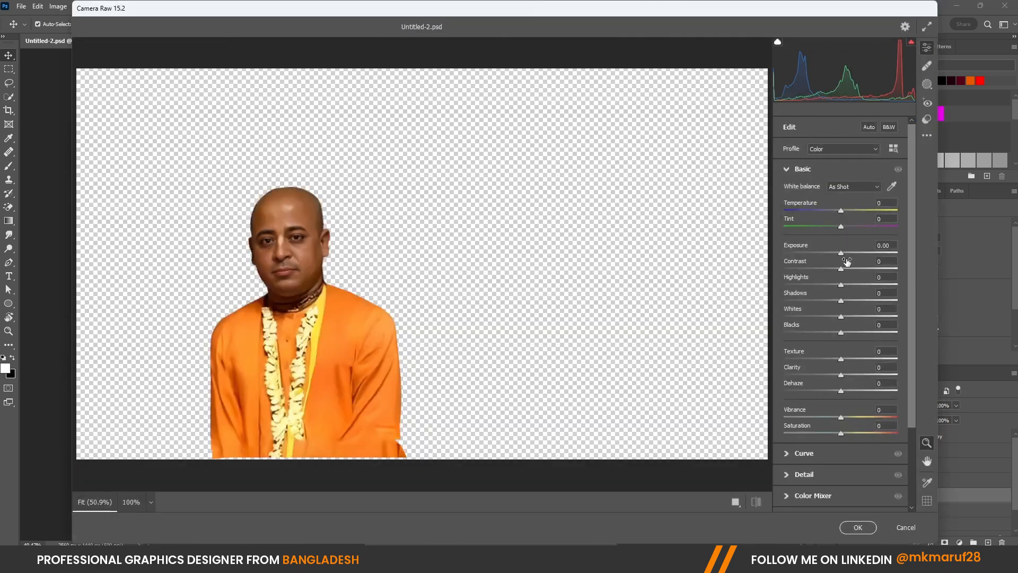
pyautogui.moveTo(845, 247); pyautogui.dragTo(850, 314)
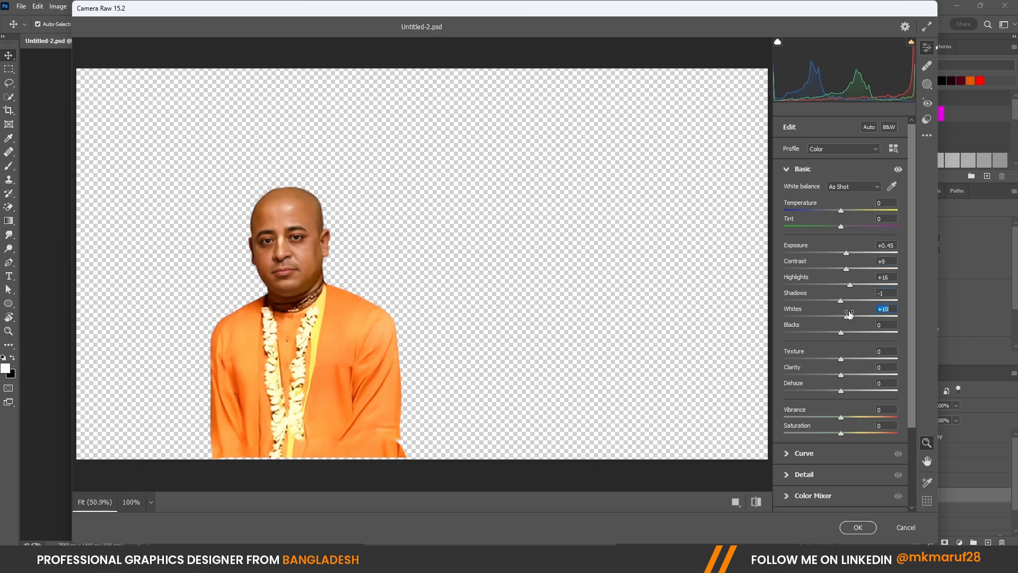
pyautogui.moveTo(842, 359); pyautogui.dragTo(851, 380)
pyautogui.click(855, 528)
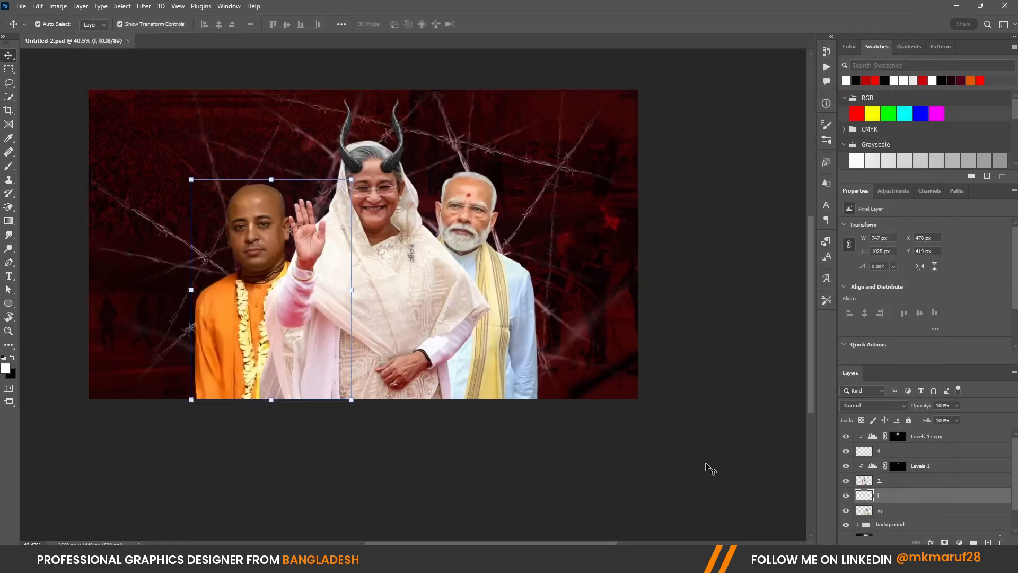
# Convert the orange-robed man to black and white with reds 34%, yellows 64%, greens 64%, cyans 60% and blues -8%.
pyautogui.scroll(2, 143, 184)
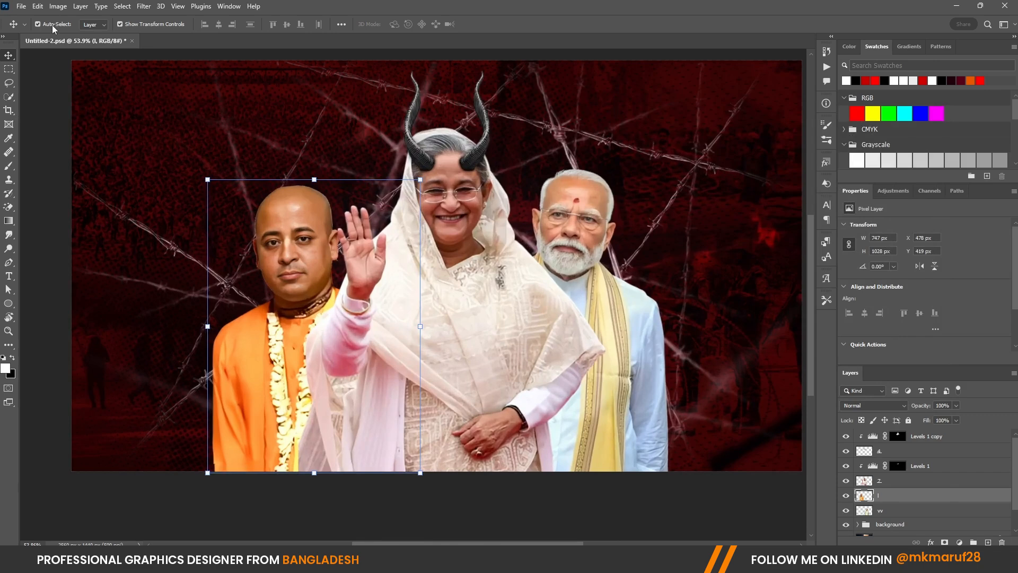
pyautogui.click(58, 6)
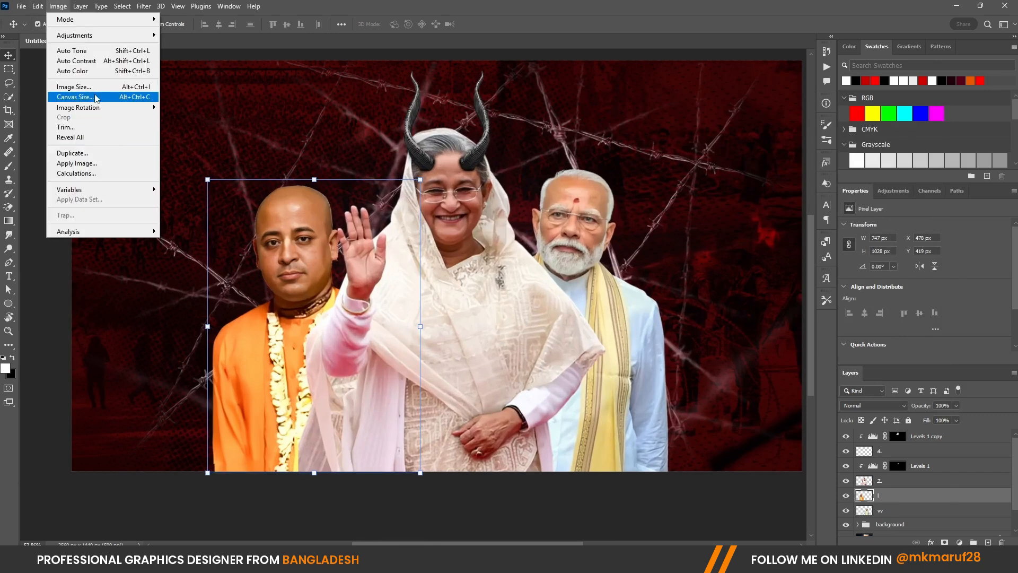
pyautogui.moveTo(98, 38)
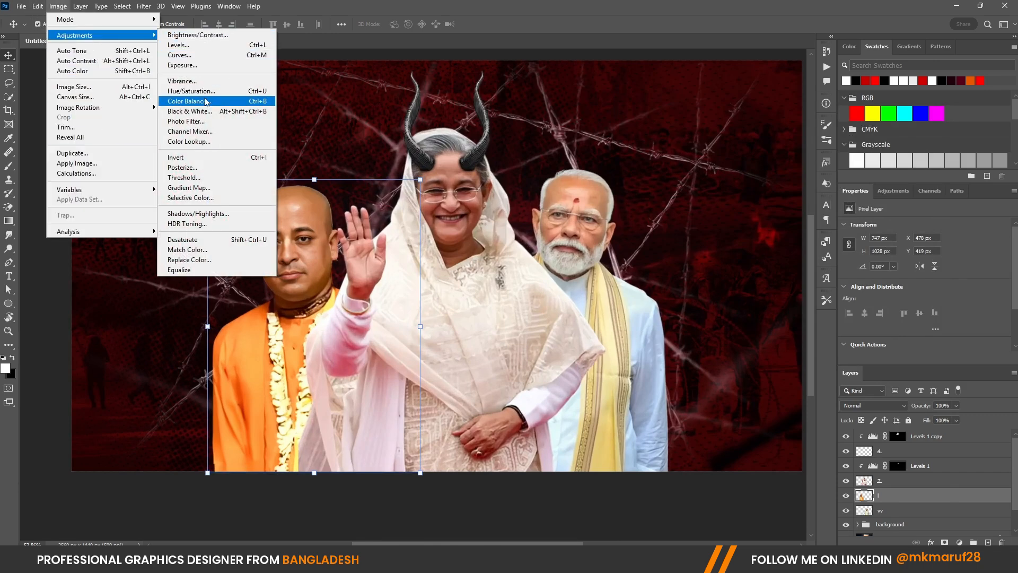
pyautogui.click(193, 112)
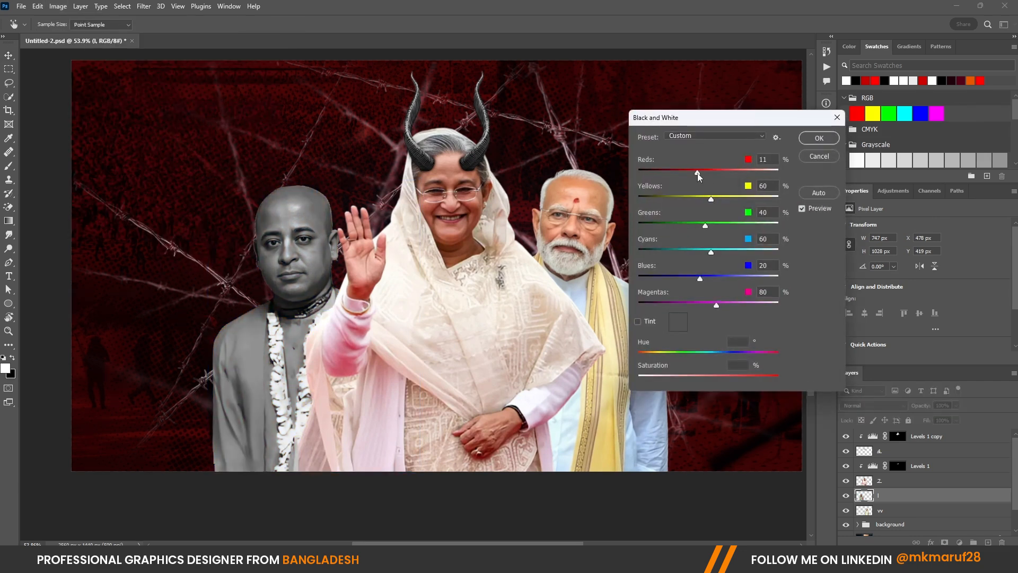
pyautogui.moveTo(705, 173); pyautogui.dragTo(714, 199)
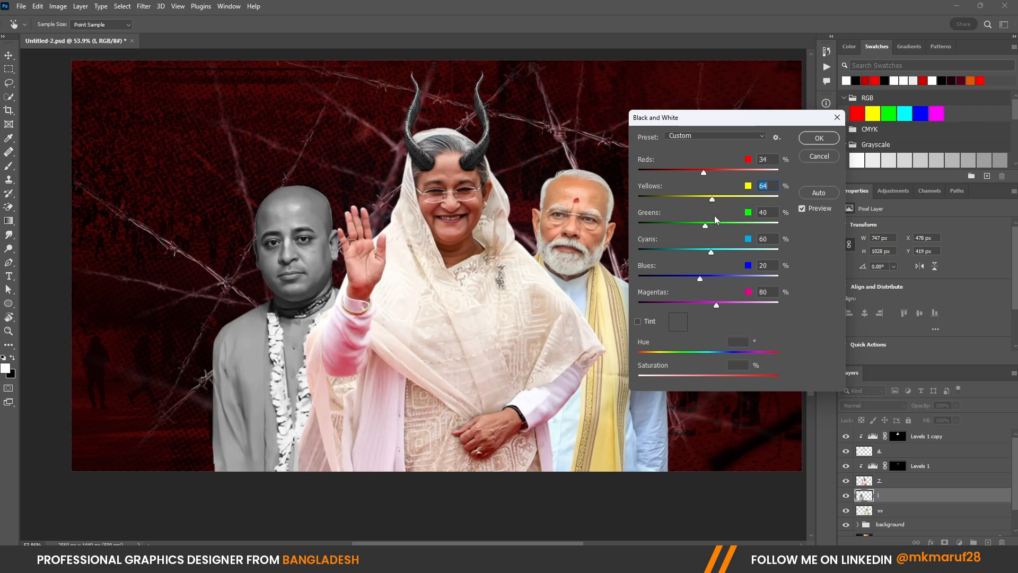
pyautogui.click(709, 252)
pyautogui.moveTo(700, 278); pyautogui.dragTo(693, 280)
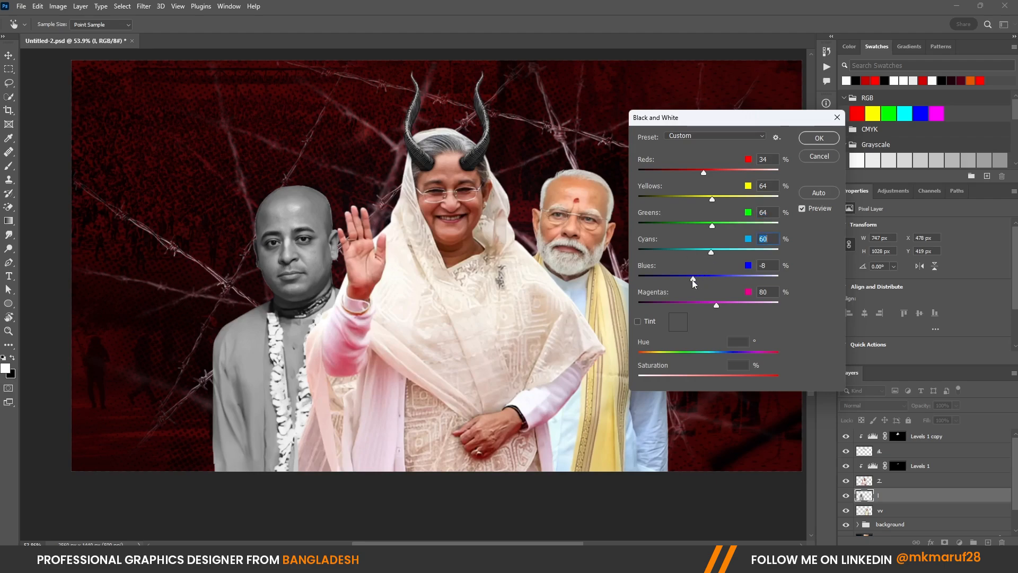
pyautogui.click(819, 138)
# Convert the bearded man's layer to black and white, adjusting its color sliders and lowering the blues, and deselect the layer.
pyautogui.scroll(-3, 335, 223)
pyautogui.click(499, 242)
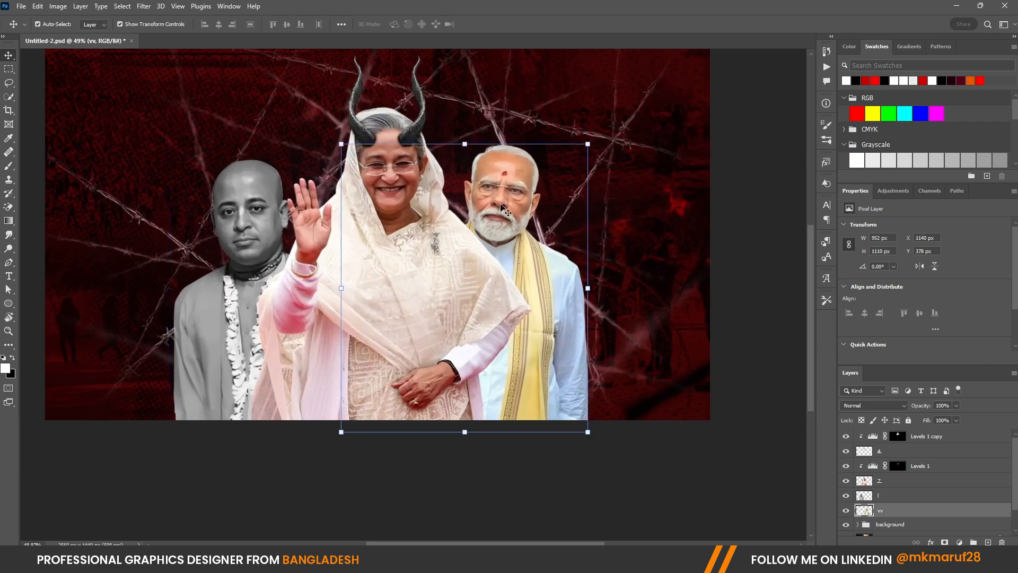
pyautogui.click(58, 6)
pyautogui.moveTo(88, 36)
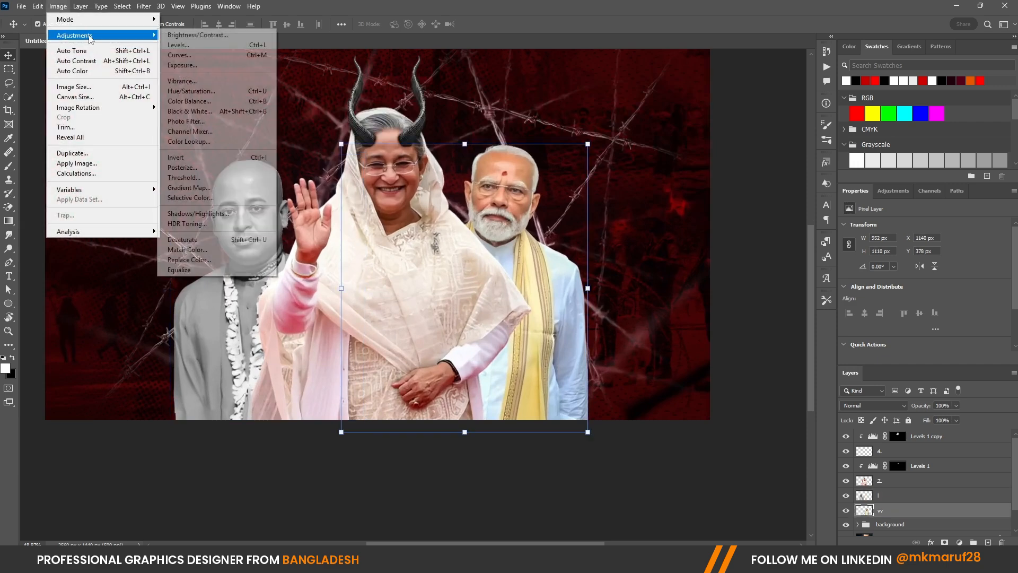
pyautogui.click(204, 111)
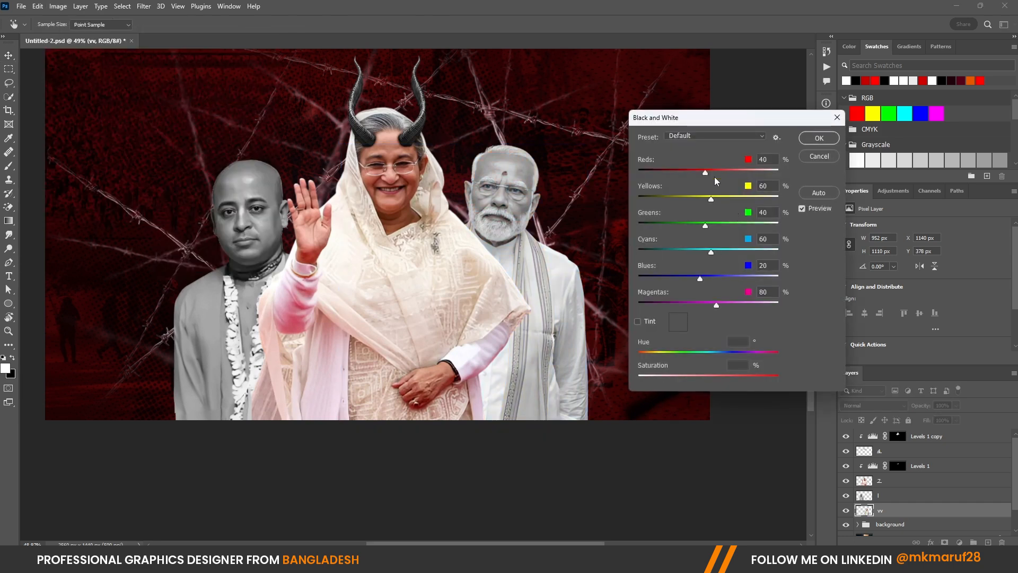
pyautogui.moveTo(705, 173); pyautogui.dragTo(713, 199)
pyautogui.moveTo(716, 251); pyautogui.dragTo(688, 280)
pyautogui.click(810, 140)
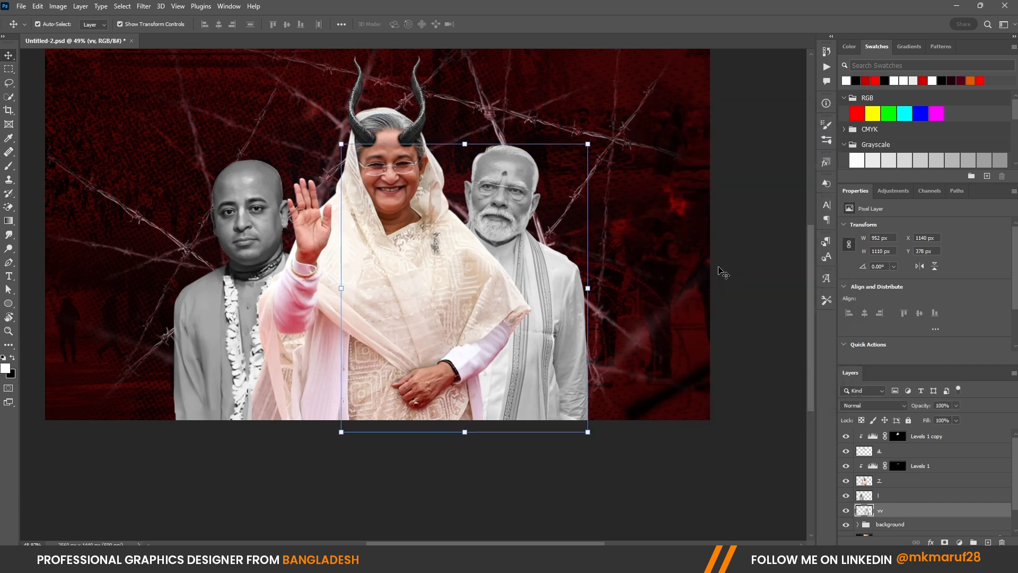
pyautogui.click(607, 460)
pyautogui.scroll(-3, 581, 343)
pyautogui.scroll(2, 381, 260)
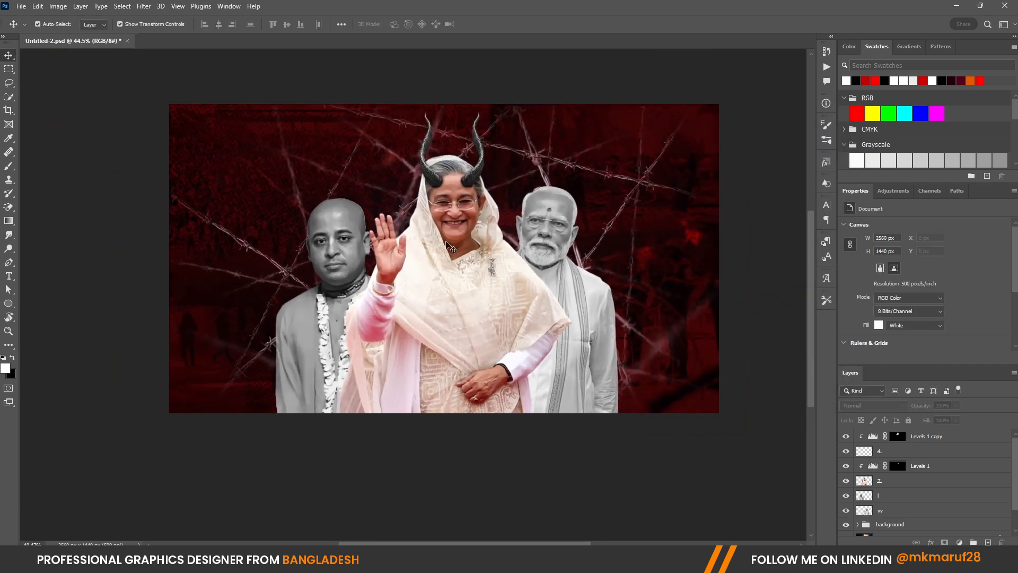
# Save the Untitled-2 document.
pyautogui.hotkey('ctrl', 's')
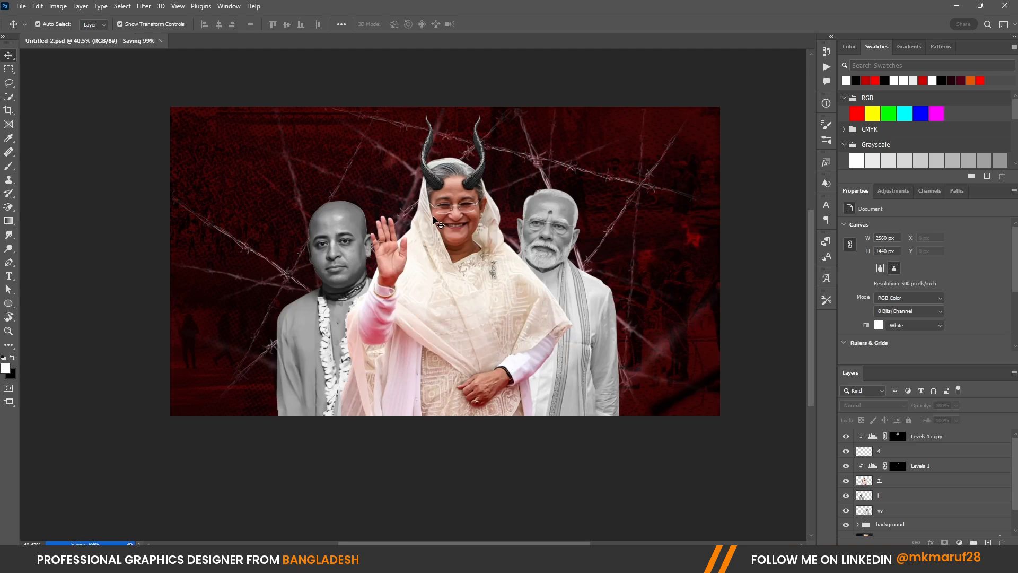
pyautogui.scroll(-1, 430, 218)
pyautogui.scroll(1, 507, 245)
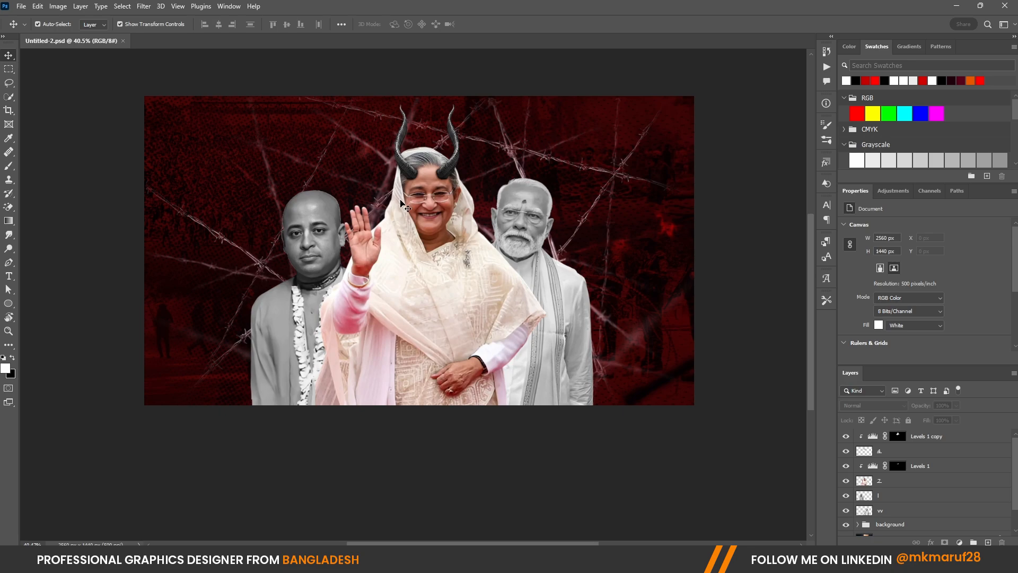
# Place the finished thumbnail image Untitled-1 over the whole canvas to examine its layout, and delete it again.
pyautogui.click(330, 558)
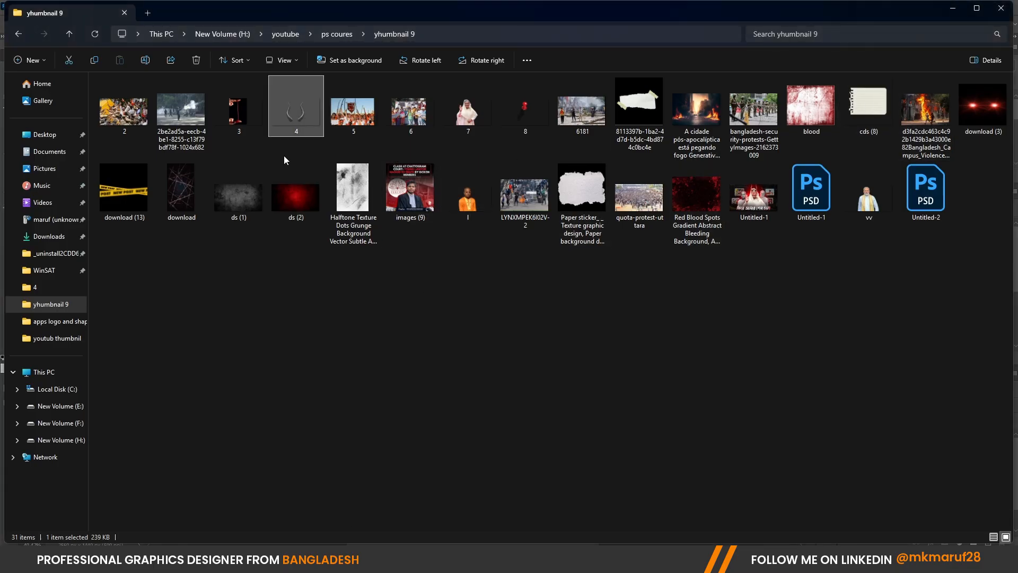
pyautogui.moveTo(759, 200); pyautogui.dragTo(429, 314)
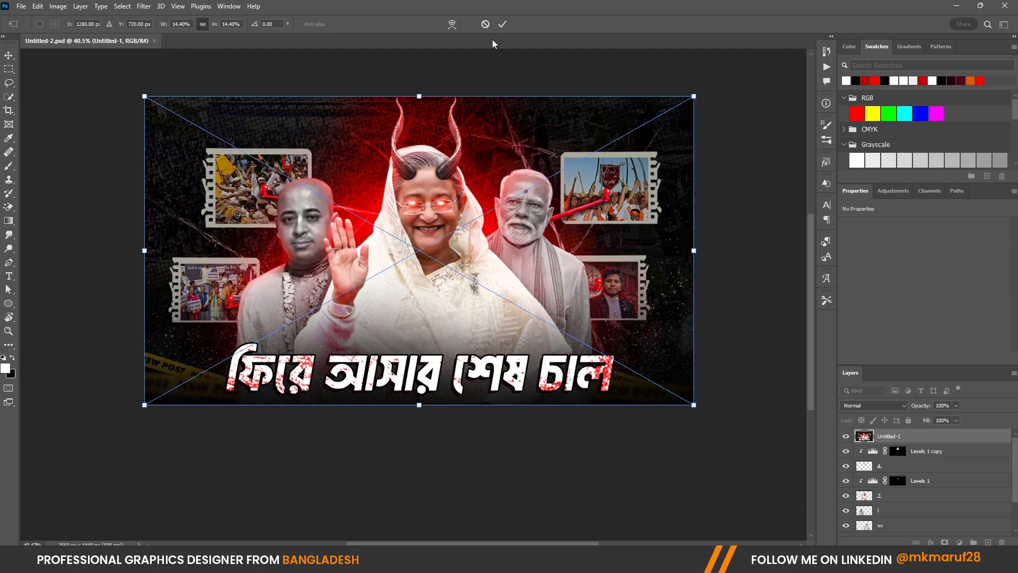
pyautogui.click(502, 24)
pyautogui.scroll(1, 459, 150)
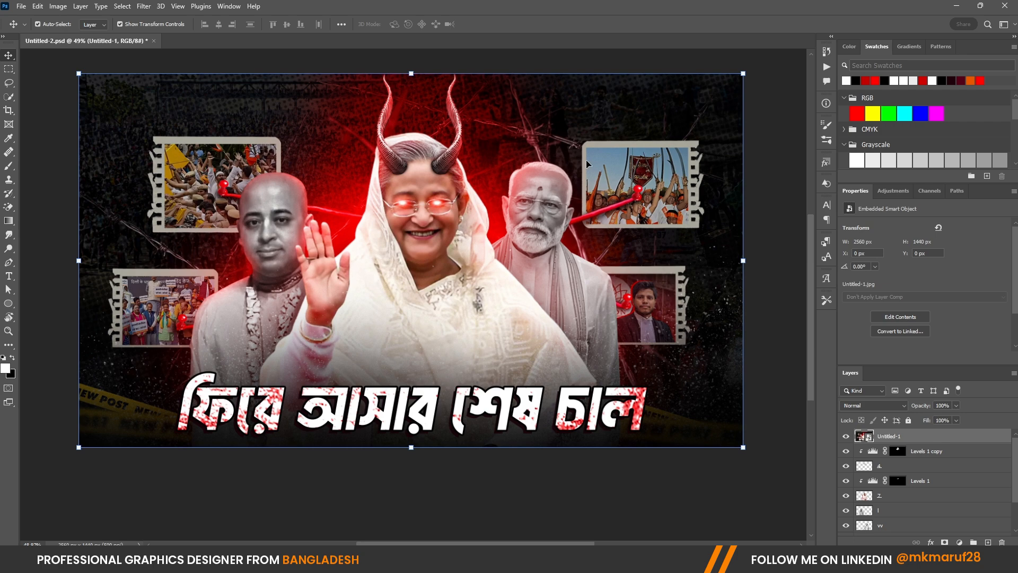
pyautogui.press('Delete')
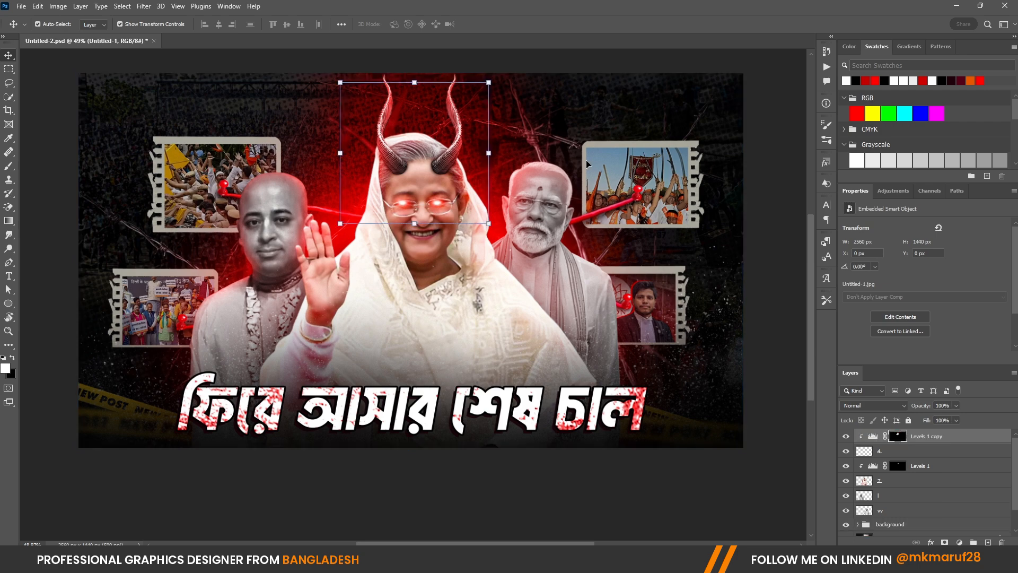
pyautogui.scroll(-4, 650, 287)
pyautogui.click(526, 470)
pyautogui.scroll(2, 538, 316)
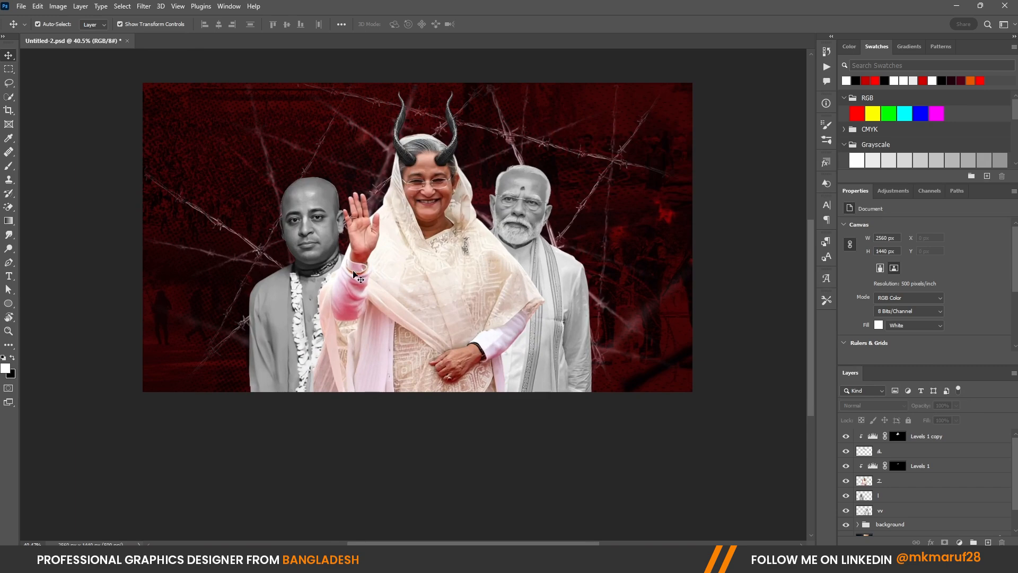
# Group the figure layers from Levels 1 copy down to vv under the name avt, and hide that group.
pyautogui.click(942, 439)
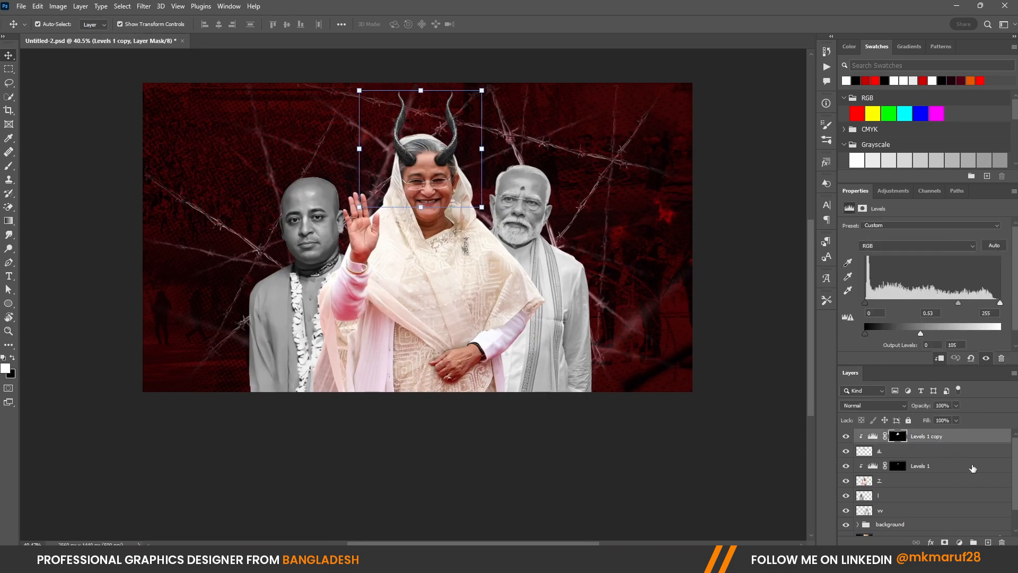
pyautogui.scroll(-1, 921, 494)
pyautogui.keyDown('shift'); pyautogui.click(910, 492); pyautogui.keyUp('shift')
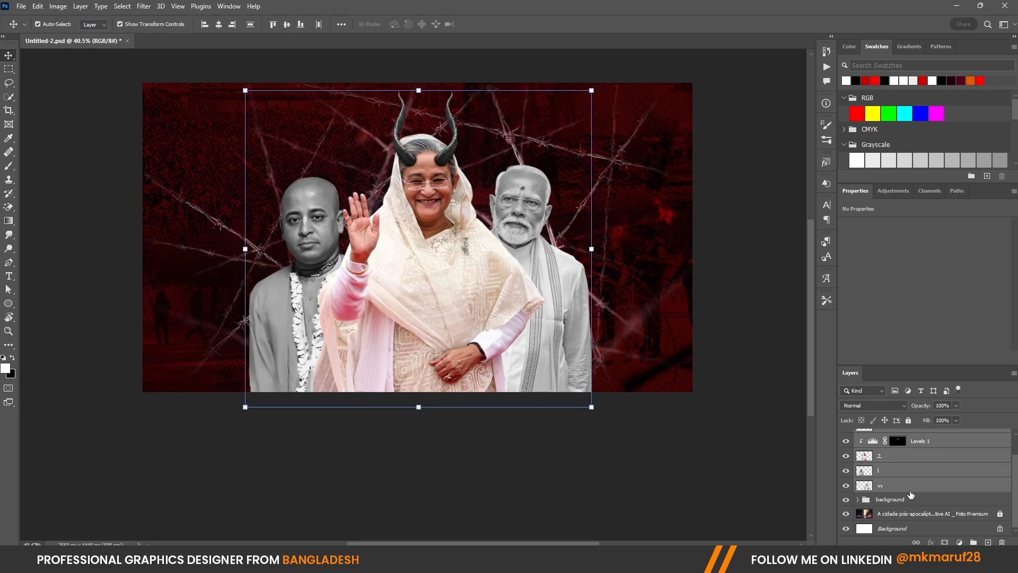
pyautogui.hotkey('ctrl', 'g')
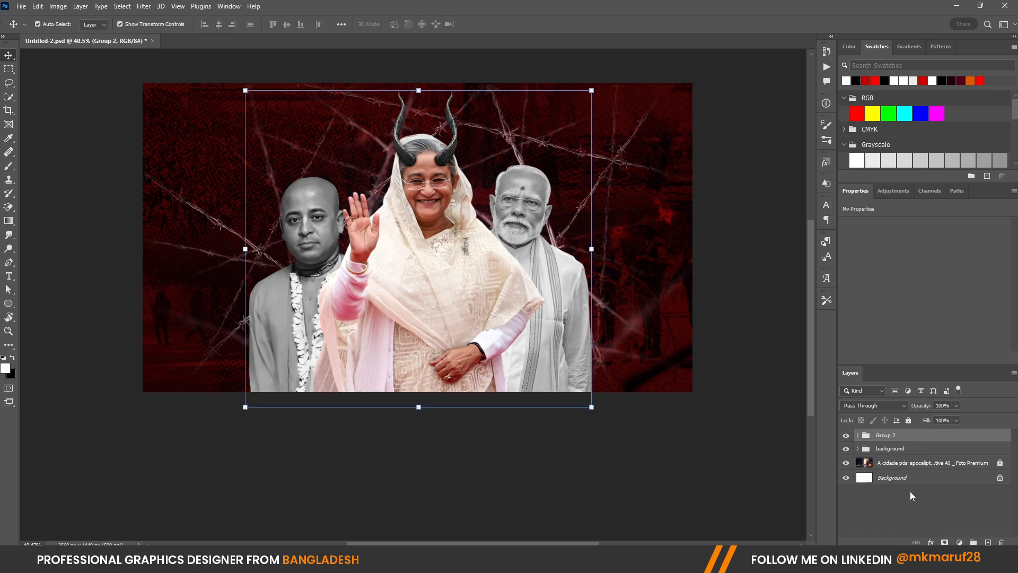
pyautogui.doubleClick(884, 436)
pyautogui.write('avt')
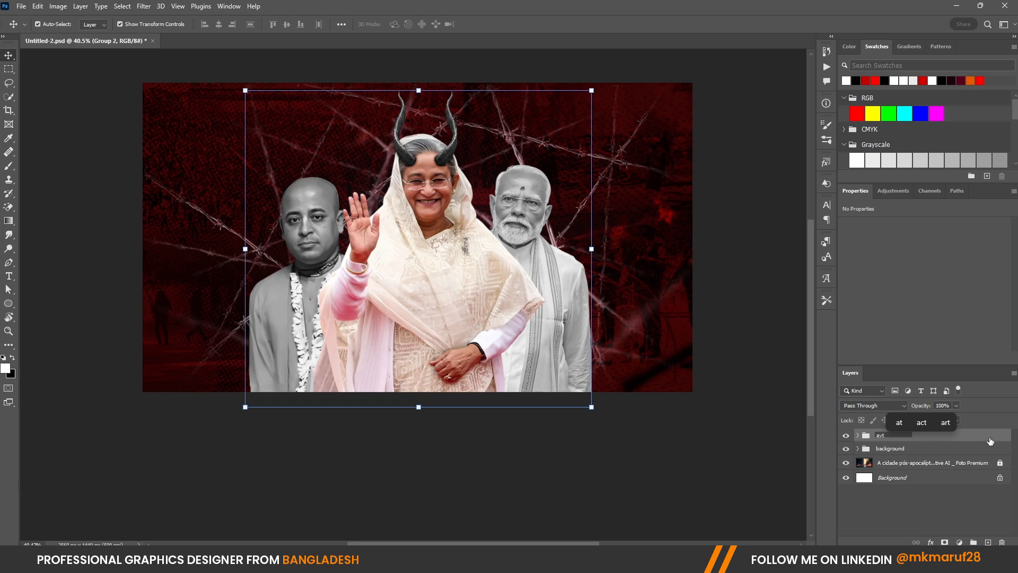
pyautogui.press('Return')
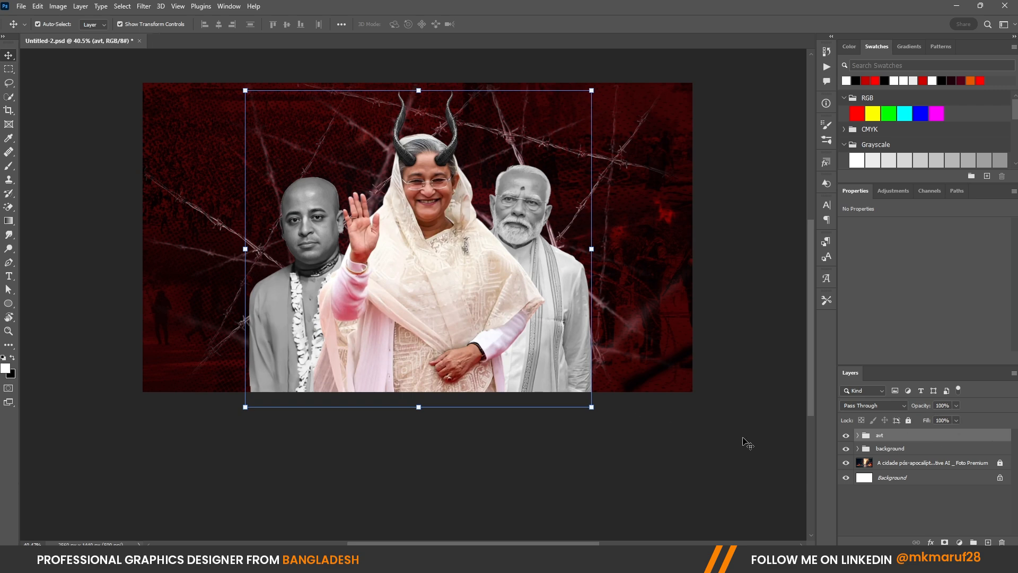
pyautogui.click(846, 436)
pyautogui.click(656, 485)
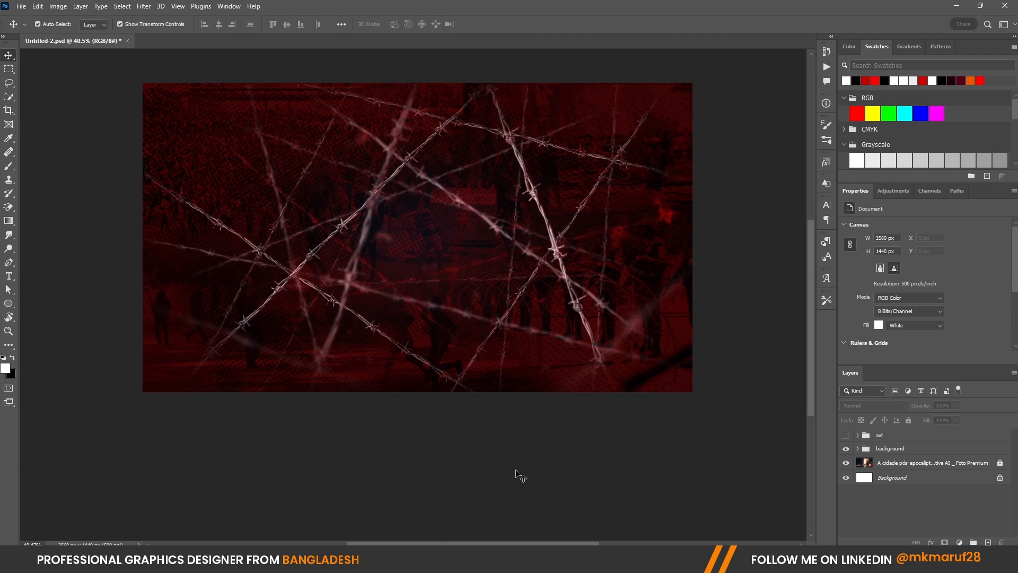
# Preview the torn Paper sticker texture image from the yhumbnail 9 folder and place it in the middle of the canvas.
pyautogui.moveTo(329, 562)
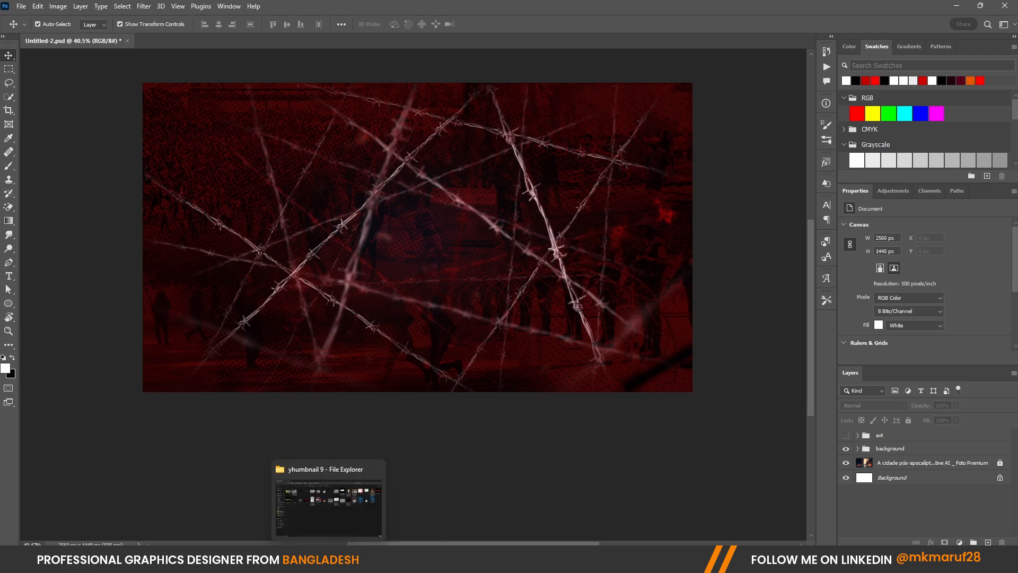
pyautogui.click(329, 504)
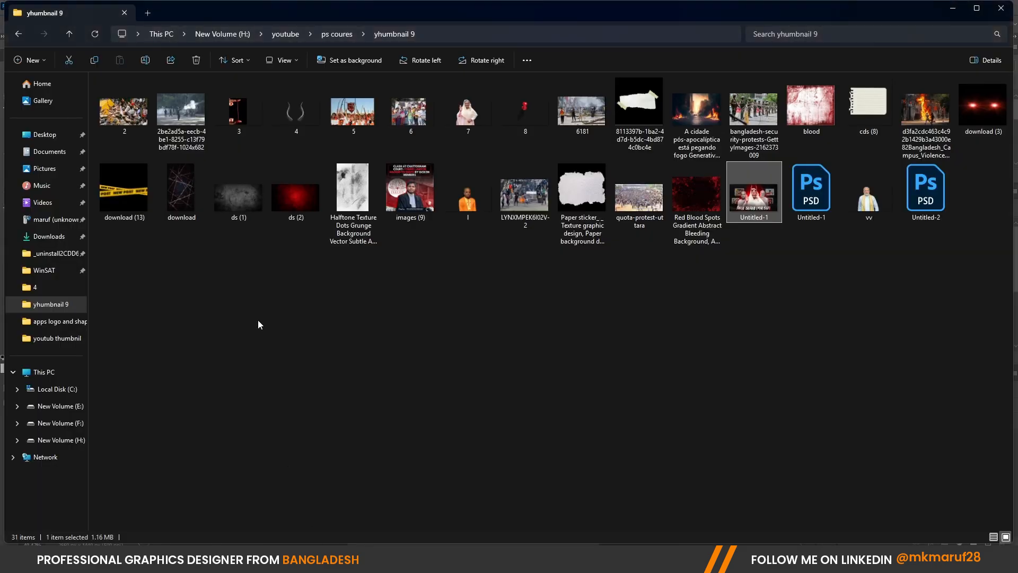
pyautogui.click(585, 199)
pyautogui.doubleClick(583, 192)
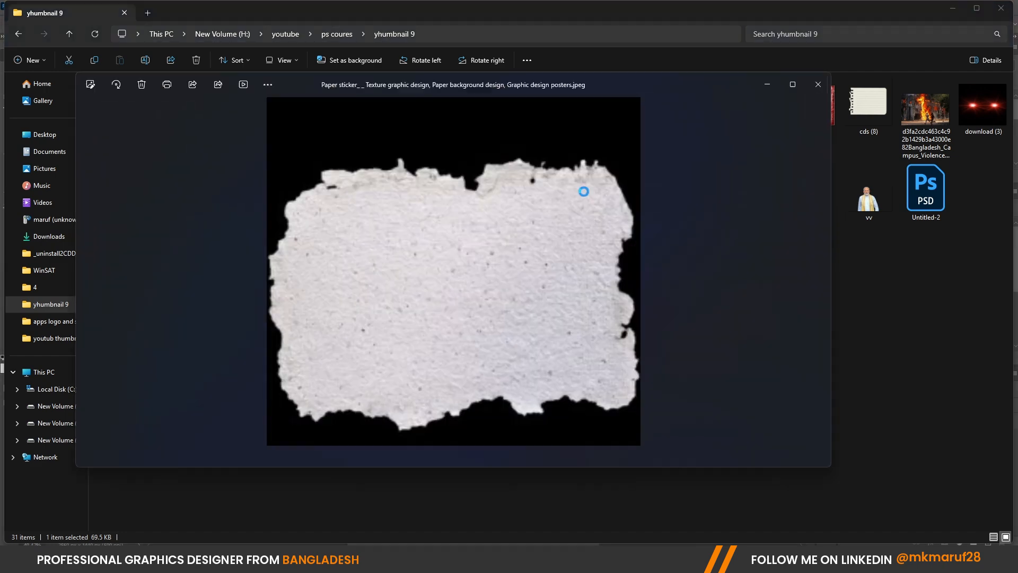
pyautogui.click(816, 85)
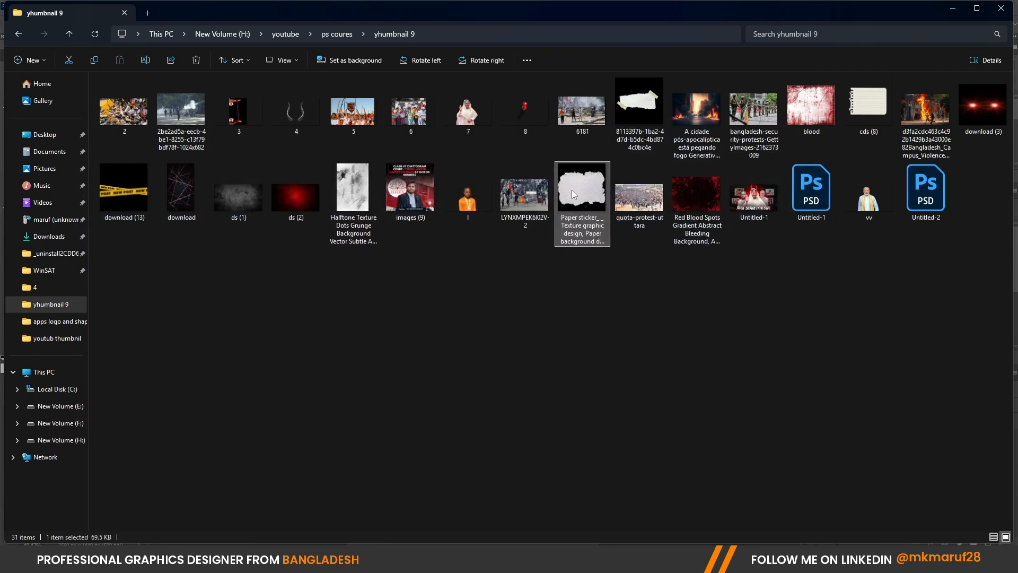
pyautogui.moveTo(577, 189); pyautogui.dragTo(341, 254)
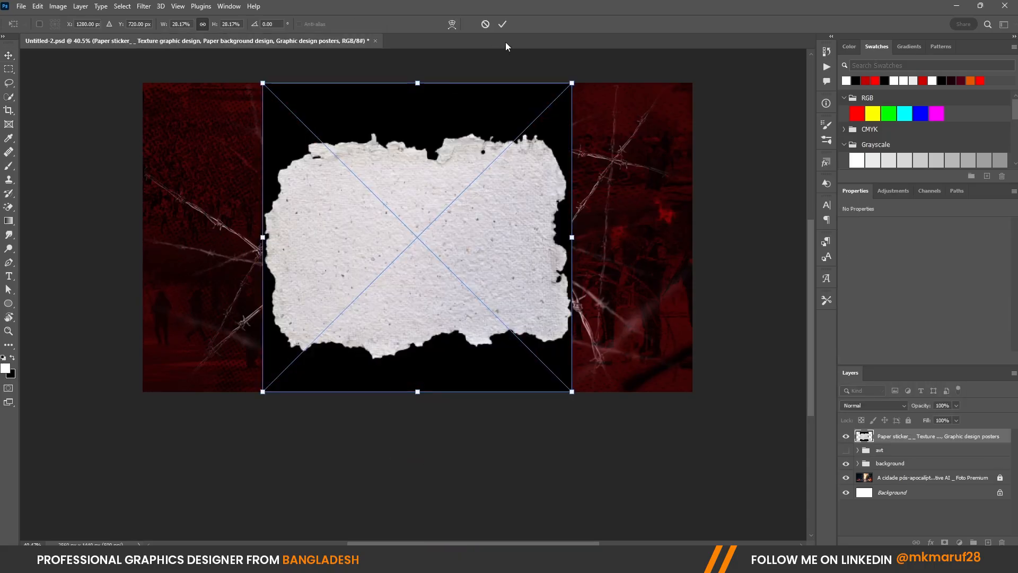
pyautogui.click(501, 25)
# Rasterize the paper sticker layer and erase the black background around the torn paper with the Magic Eraser at tolerance 32.
pyautogui.scroll(1, 403, 170)
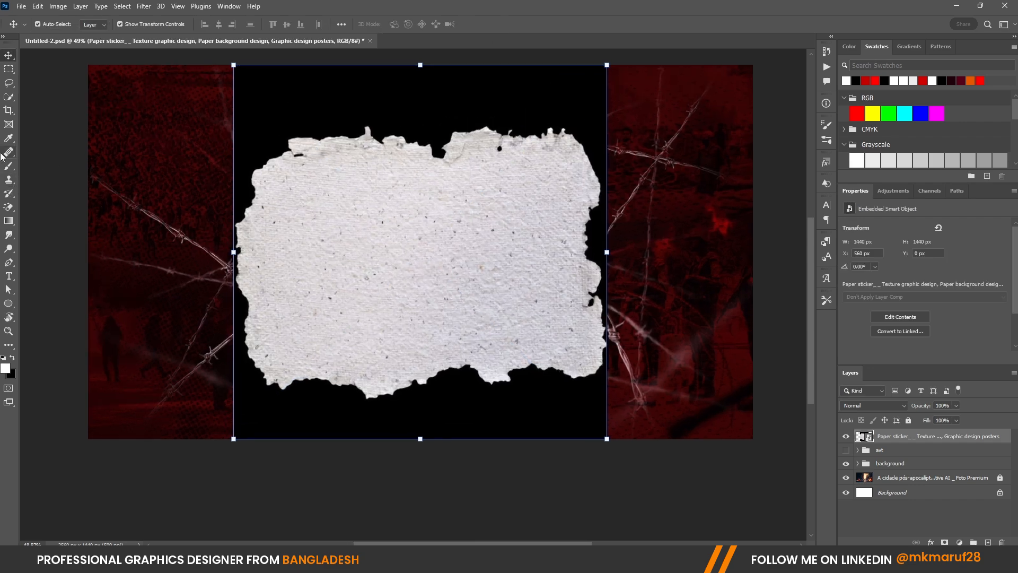
pyautogui.rightClick(900, 438)
pyautogui.click(816, 282)
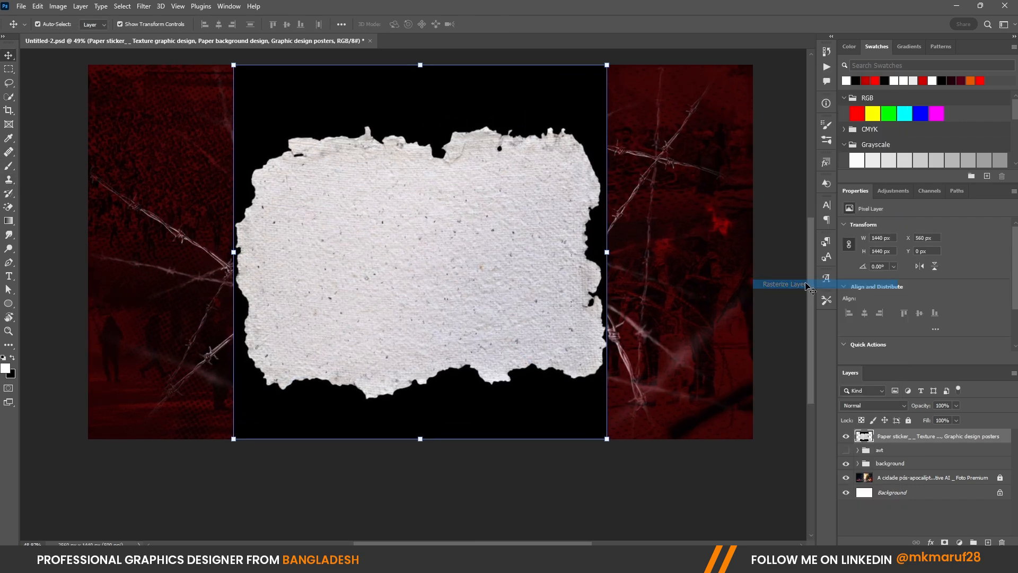
pyautogui.click(2, 211)
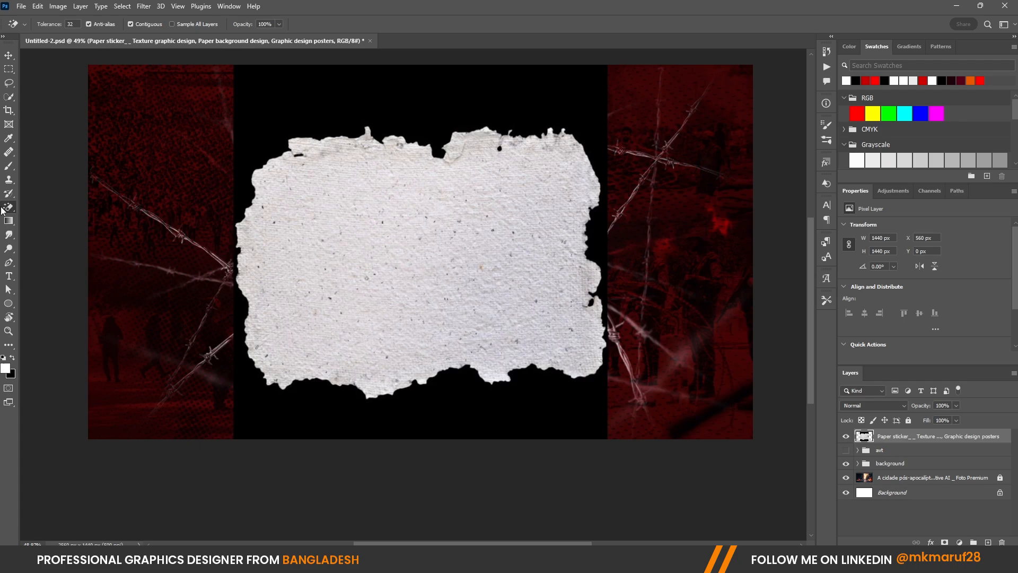
pyautogui.click(268, 118)
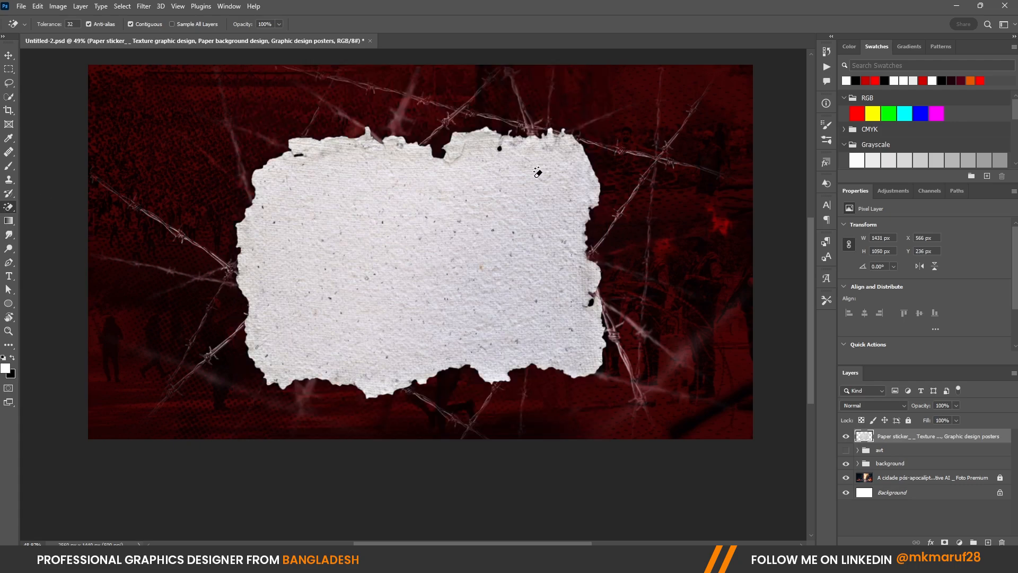
pyautogui.scroll(5, 482, 121)
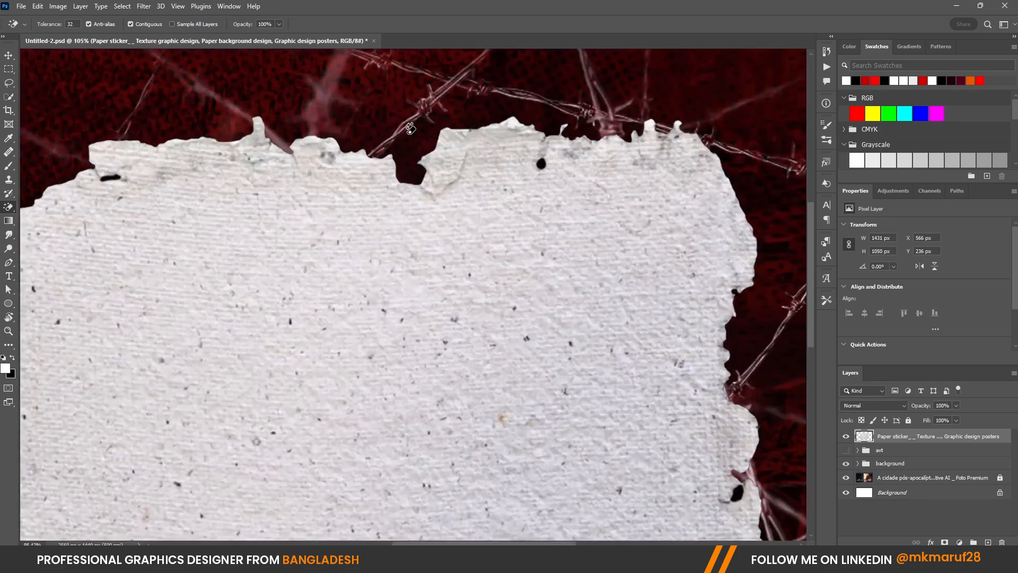
pyautogui.scroll(-5, 415, 169)
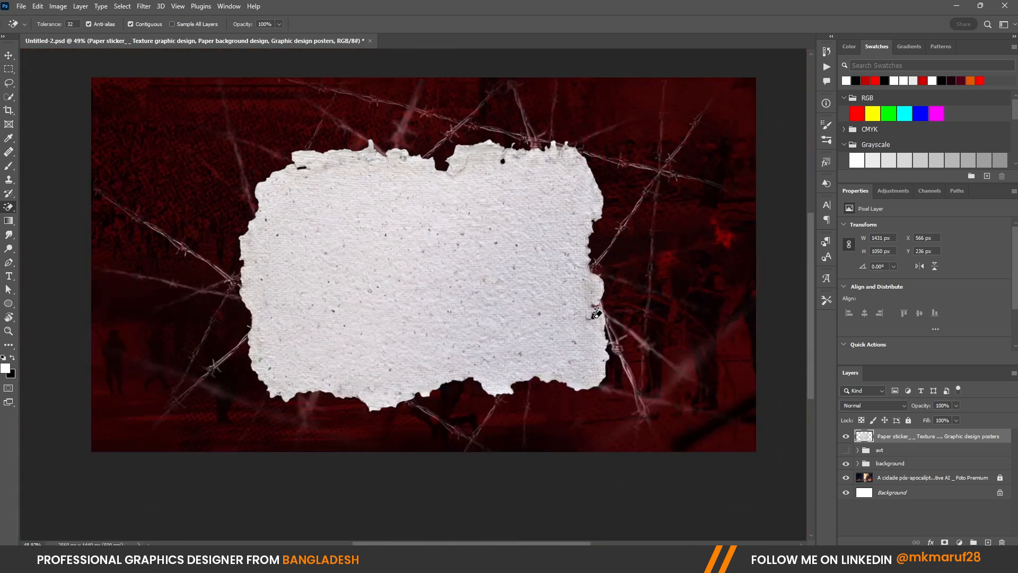
pyautogui.scroll(2, 501, 164)
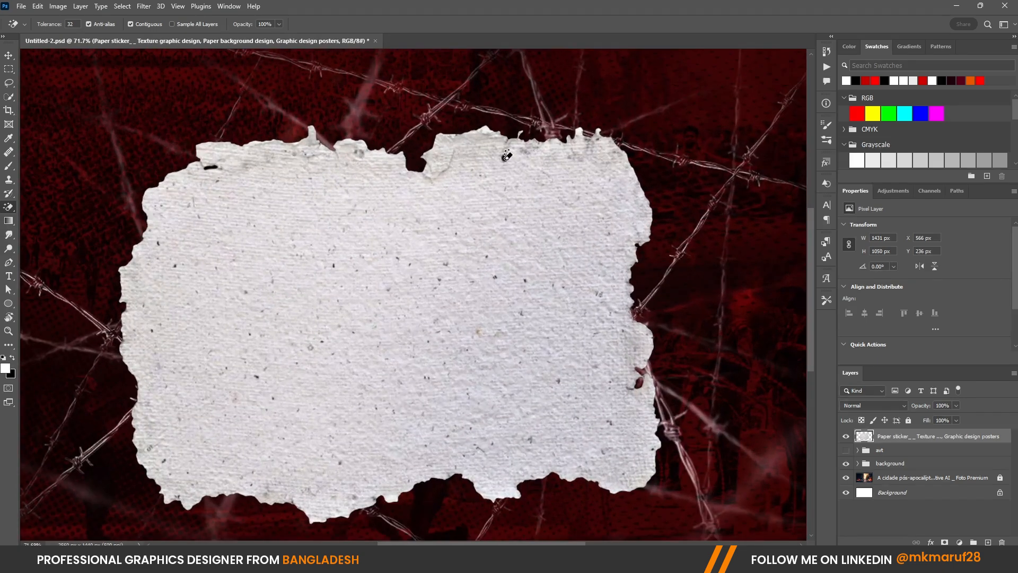
pyautogui.scroll(-2, 671, 181)
# Scale the torn paper to about 665 × 489 px and move it to the canvas's upper-left area, about X 180, Y 189 px.
pyautogui.press('v')
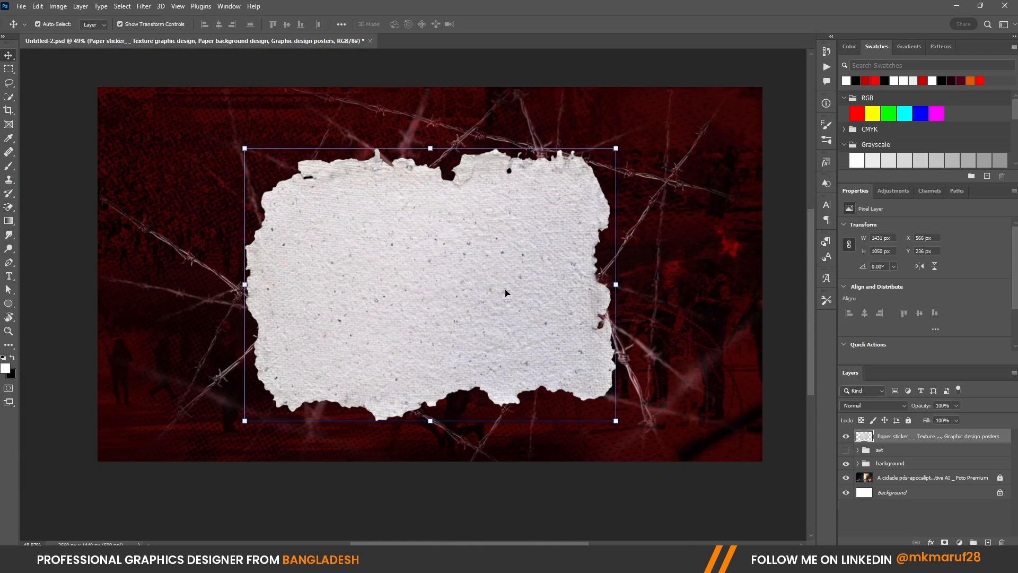
pyautogui.moveTo(616, 420); pyautogui.dragTo(440, 275)
pyautogui.moveTo(356, 203); pyautogui.dragTo(247, 182)
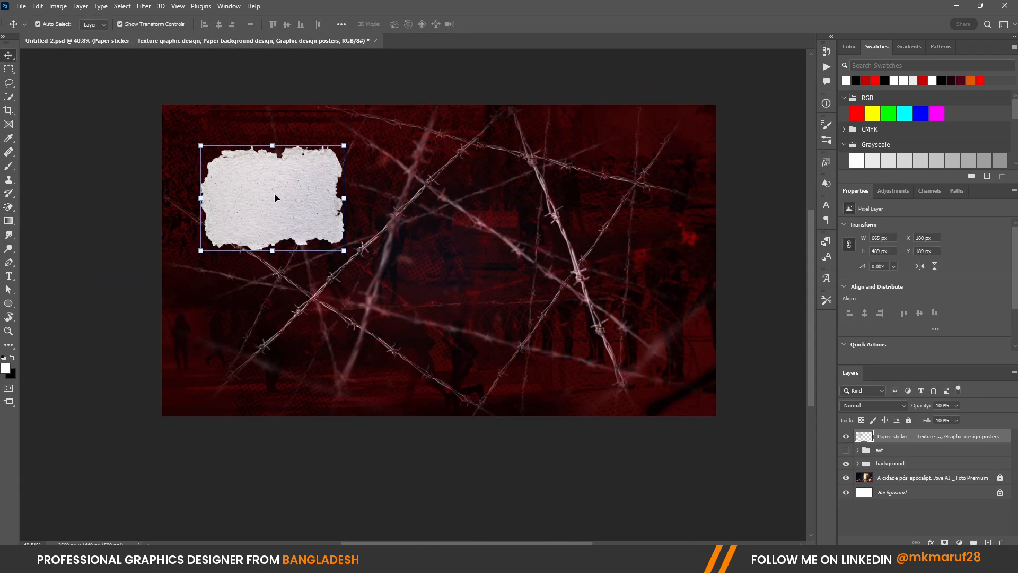
pyautogui.scroll(3, 273, 204)
pyautogui.scroll(-1, 286, 235)
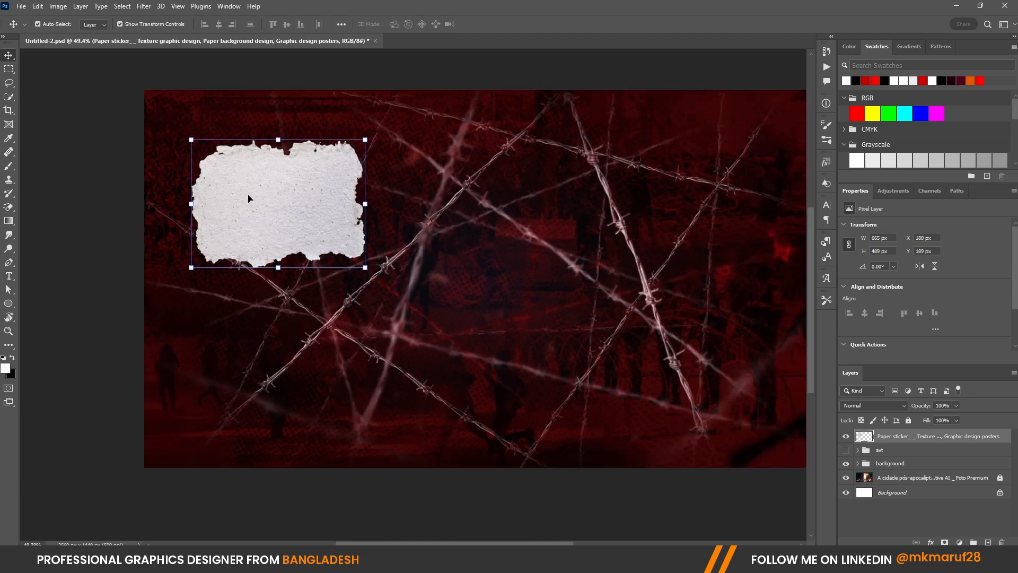
pyautogui.scroll(1, 249, 197)
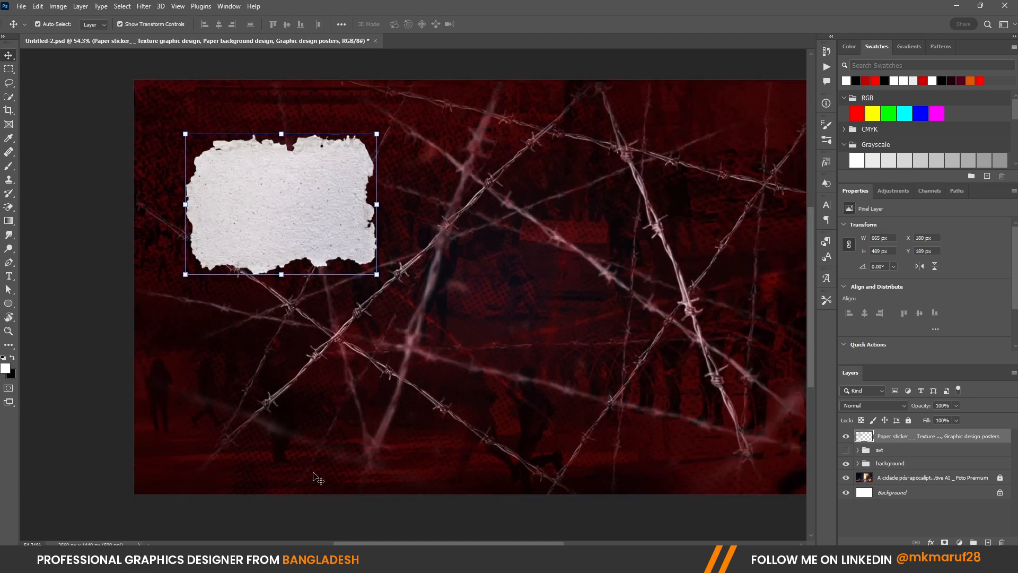
# Place the protest crowd photo 2 from the yhumbnail 9 folder, scaled to about 989 × 553 px so that it covers the torn paper.
pyautogui.click(329, 554)
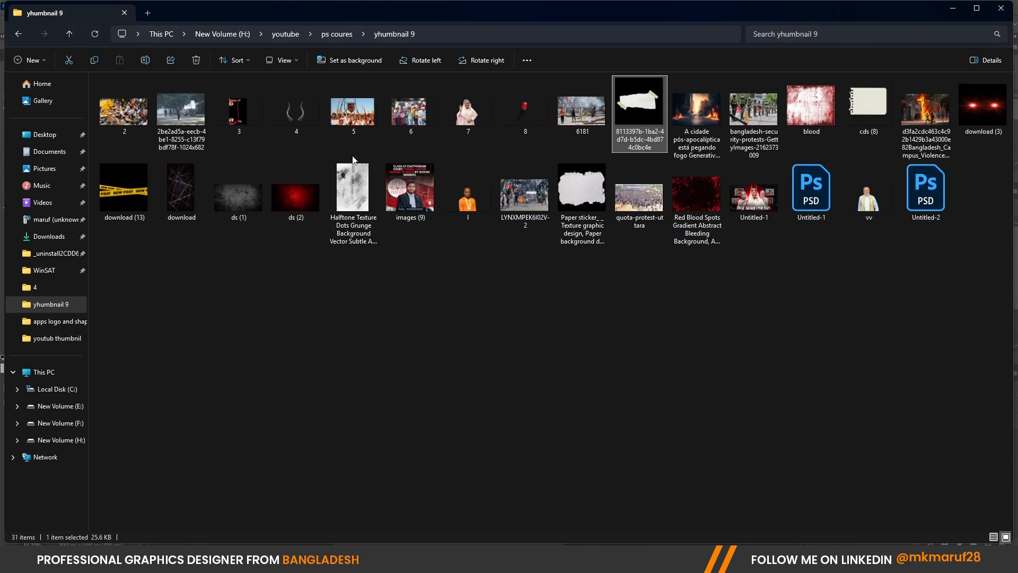
pyautogui.click(121, 113)
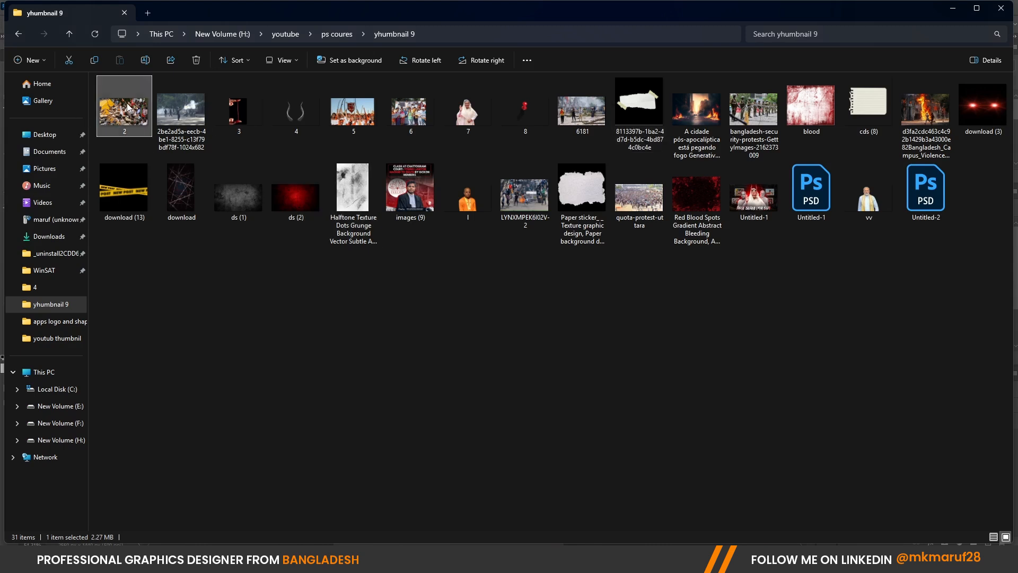
pyautogui.moveTo(128, 107); pyautogui.dragTo(365, 303)
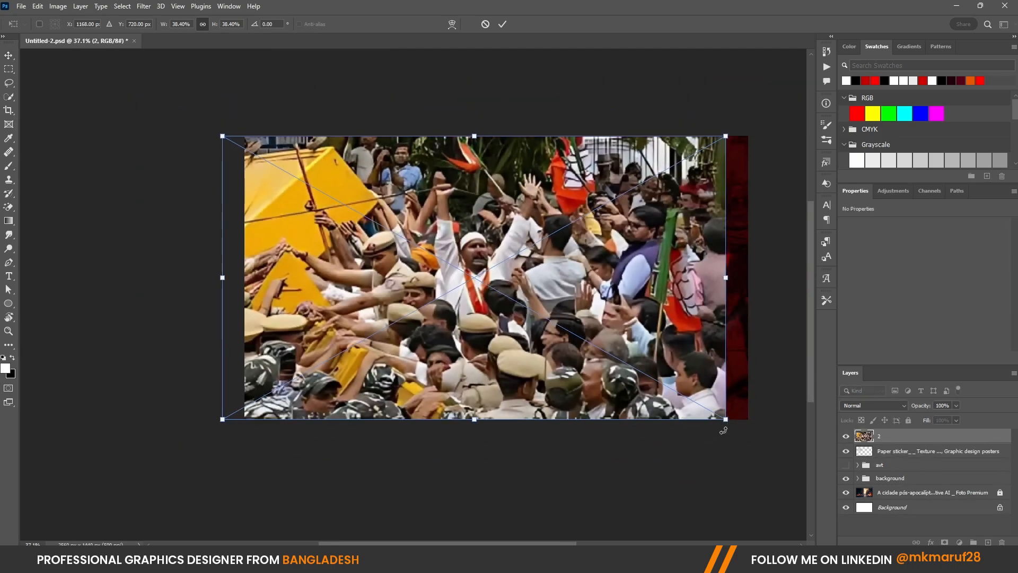
pyautogui.moveTo(725, 420); pyautogui.dragTo(454, 275)
pyautogui.click(502, 24)
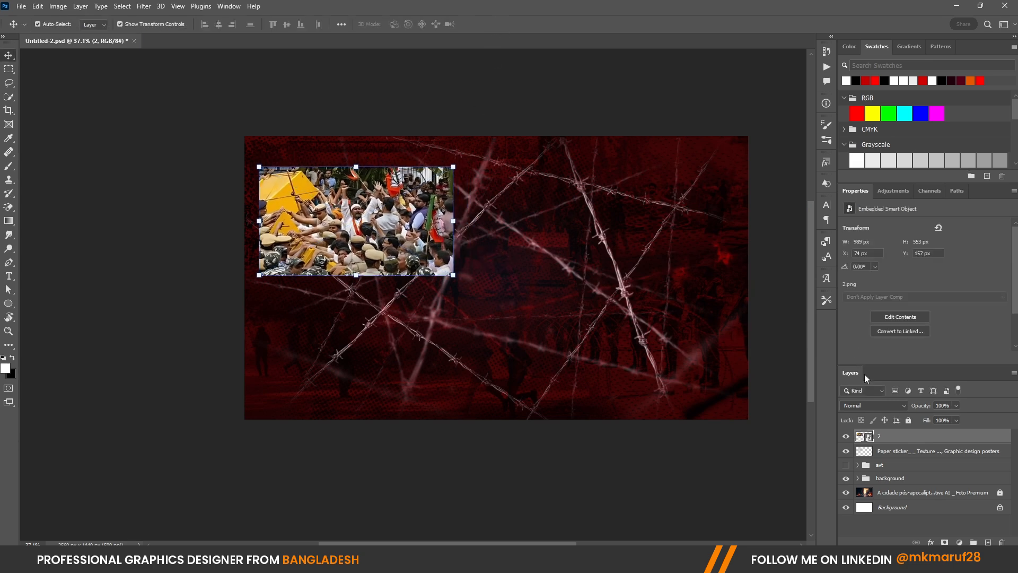
# Clip the crowd photo layer 2 to the torn paper layer with a clipping mask.
pyautogui.rightClick(889, 434)
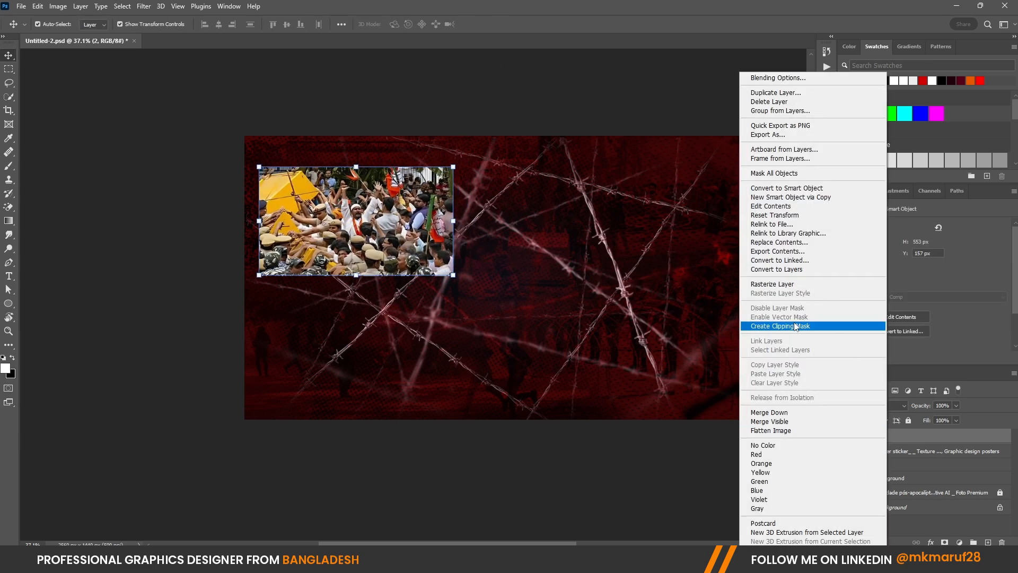
pyautogui.click(795, 325)
pyautogui.scroll(2, 319, 228)
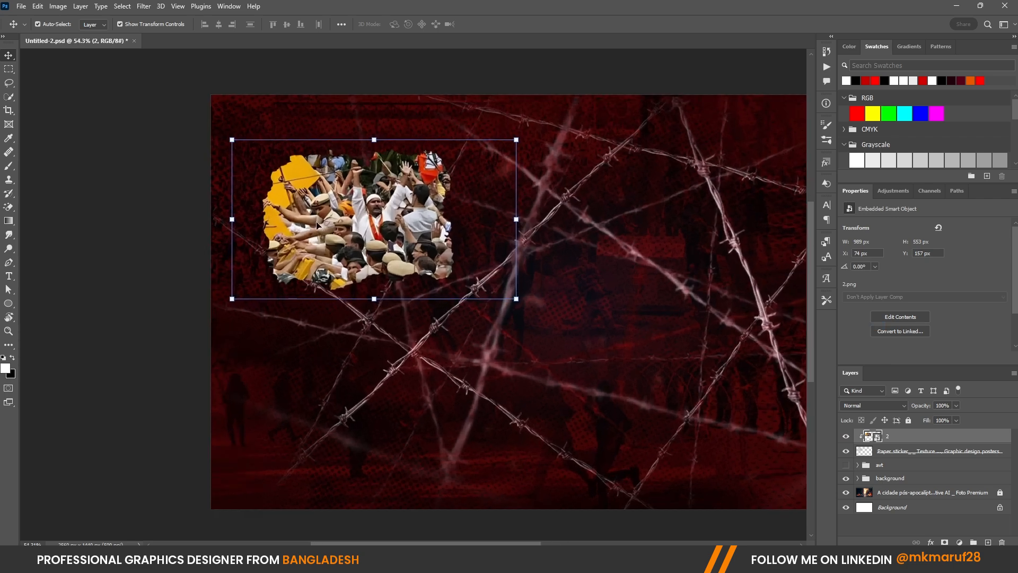
# Examine the clipped crowd photo and its torn paper edges up close and in the overall composition.
pyautogui.click(115, 224)
pyautogui.scroll(-1, 286, 243)
pyautogui.scroll(4, 286, 243)
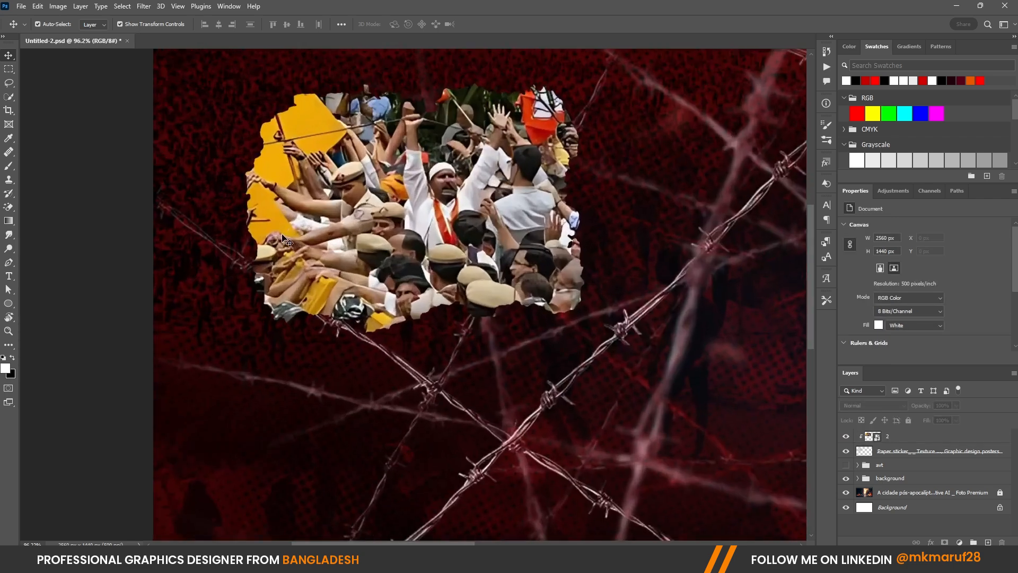
pyautogui.scroll(1, 369, 195)
pyautogui.scroll(-2, 417, 183)
pyautogui.scroll(2, 382, 126)
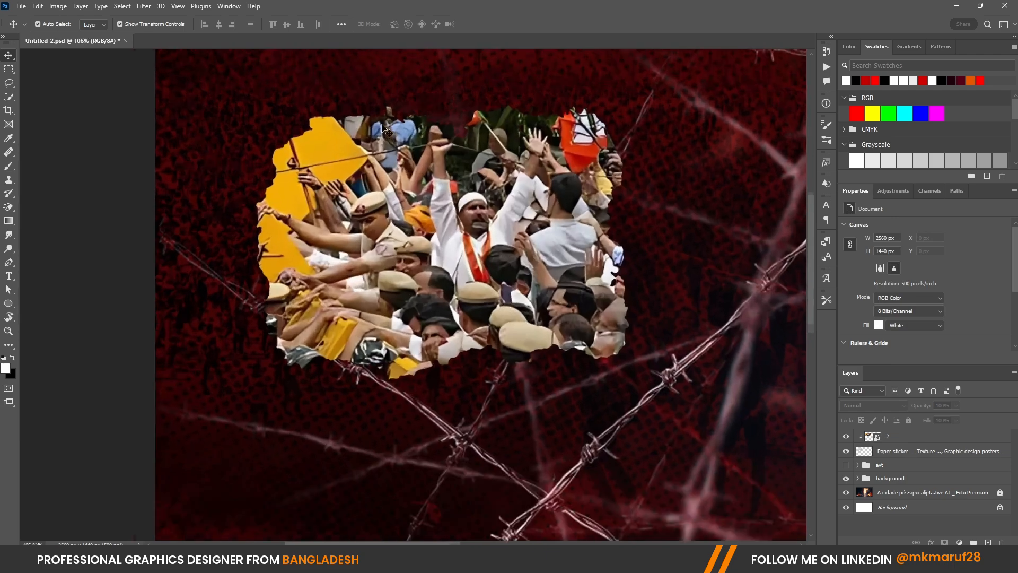
pyautogui.scroll(-3, 388, 132)
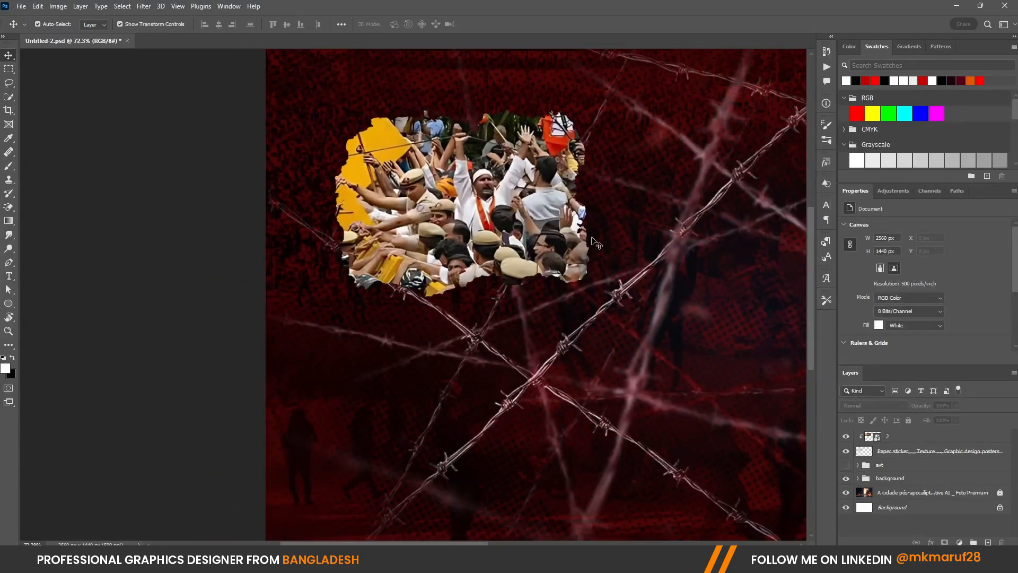
pyautogui.scroll(-2, 446, 178)
pyautogui.scroll(2, 403, 159)
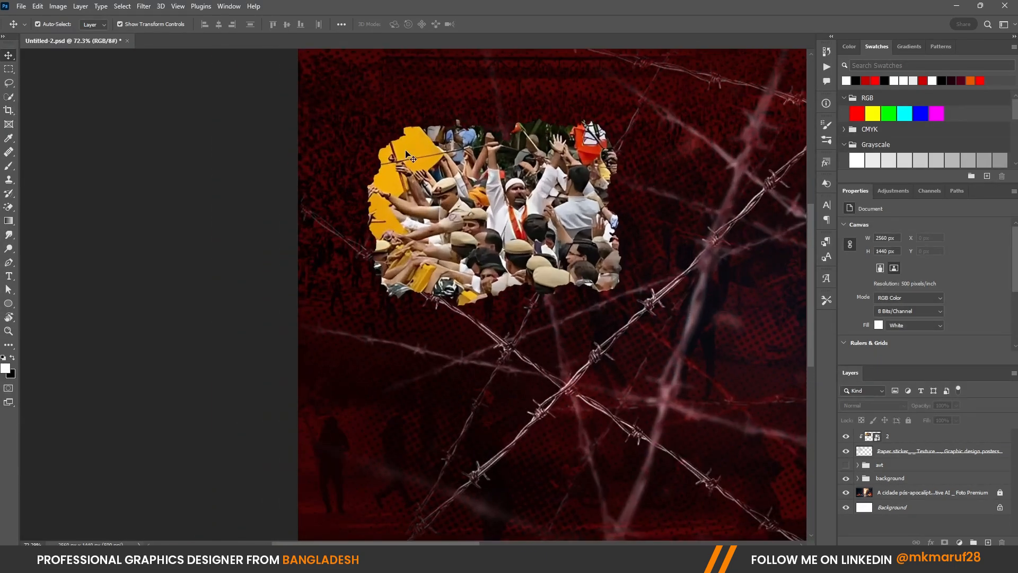
pyautogui.click(889, 436)
pyautogui.click(898, 452)
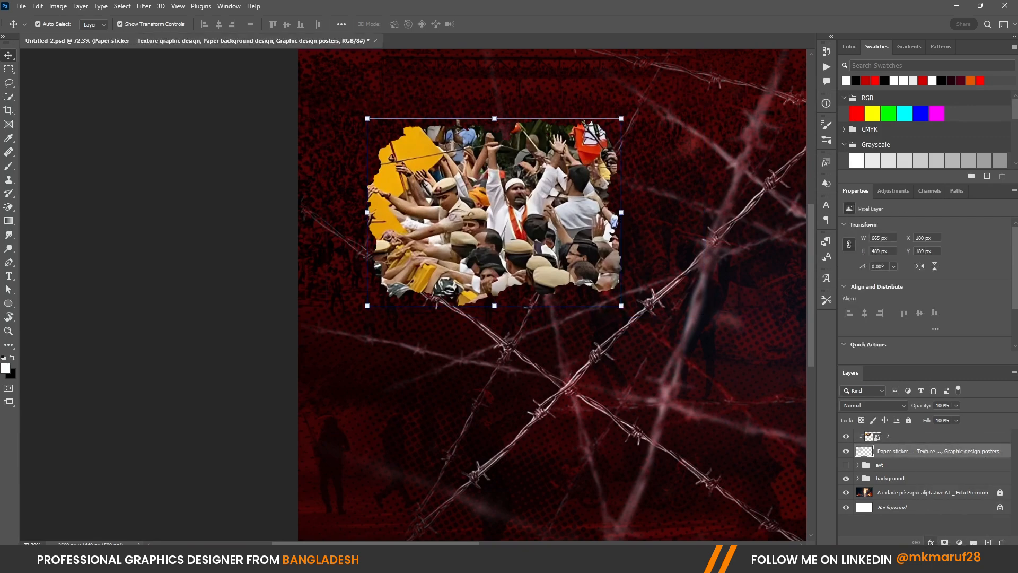
pyautogui.click(930, 542)
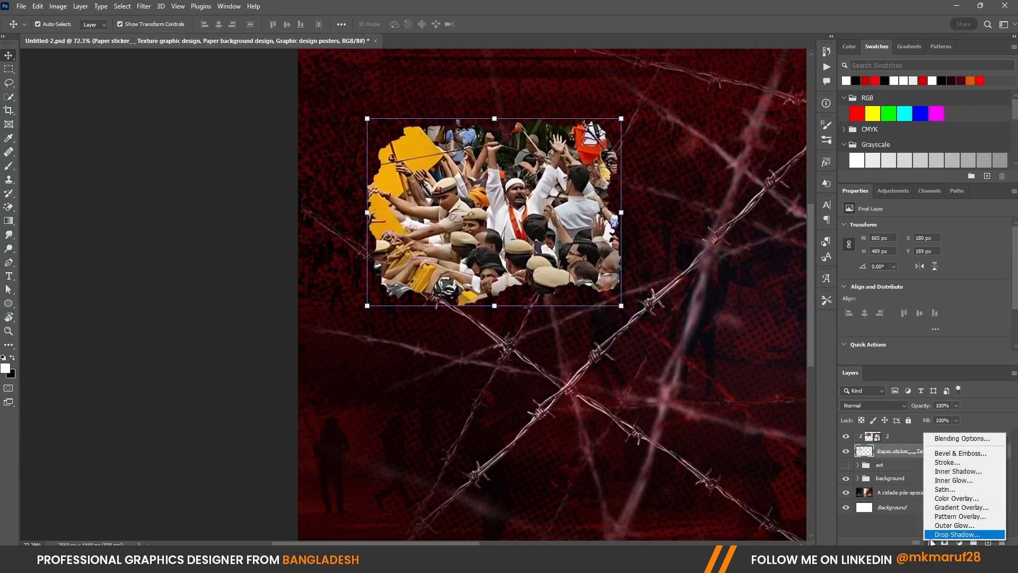
pyautogui.click(940, 464)
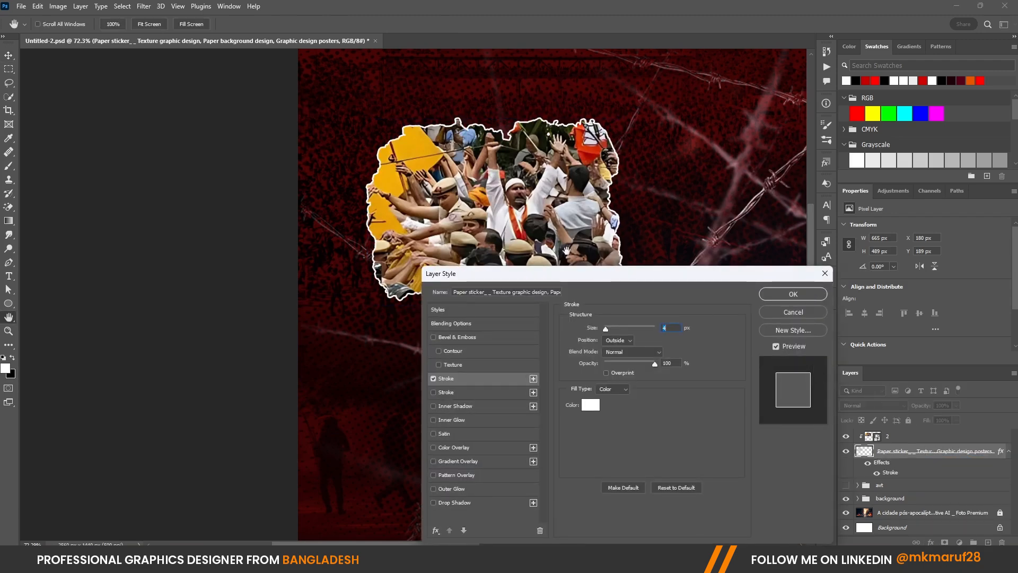
pyautogui.press('Up')
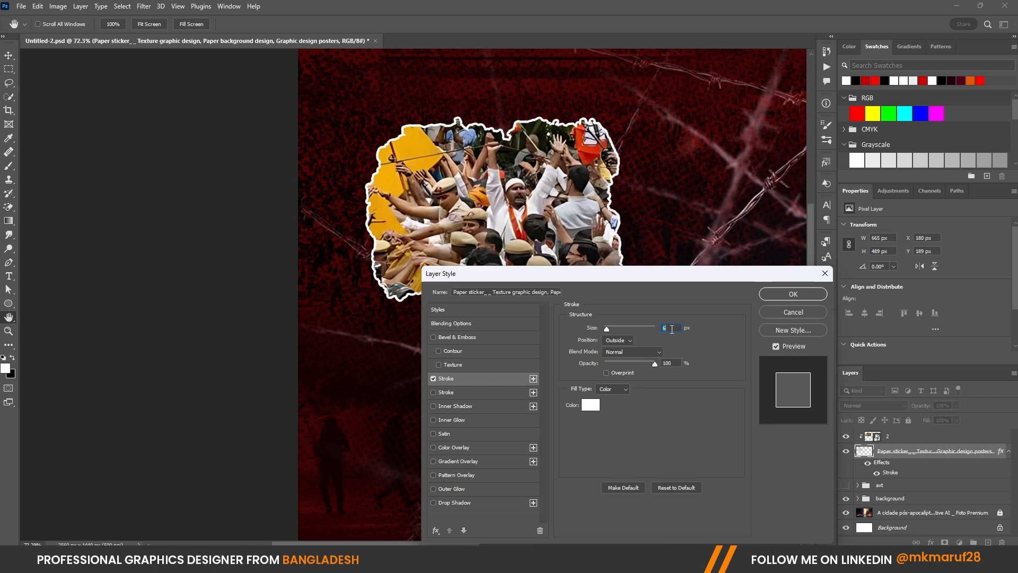
pyautogui.click(773, 313)
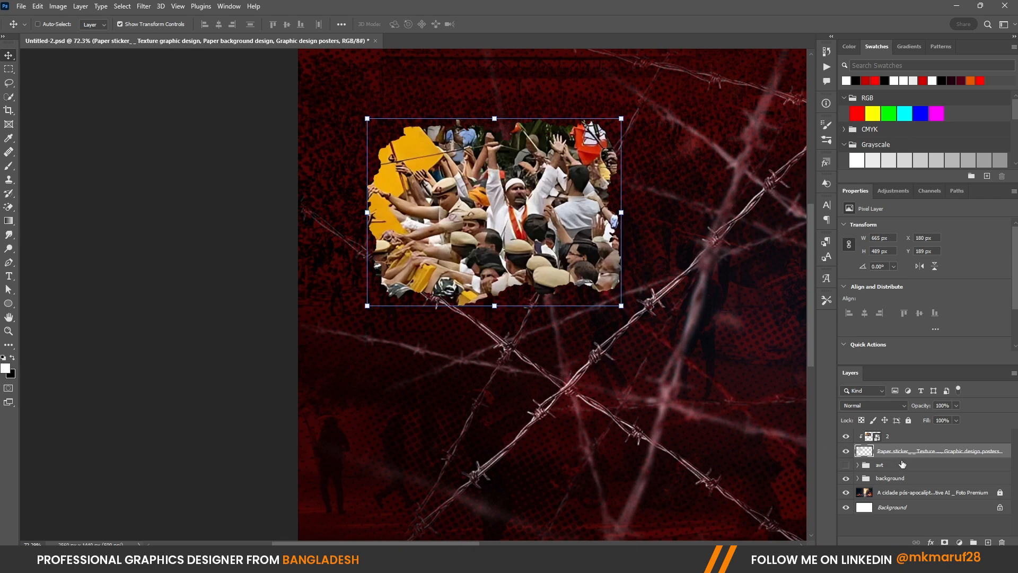
# Duplicate the torn paper layer and enlarge the lower one to about 695 × 511 px as a paper border around the crowd photo.
pyautogui.hotkey('ctrl', 'j')
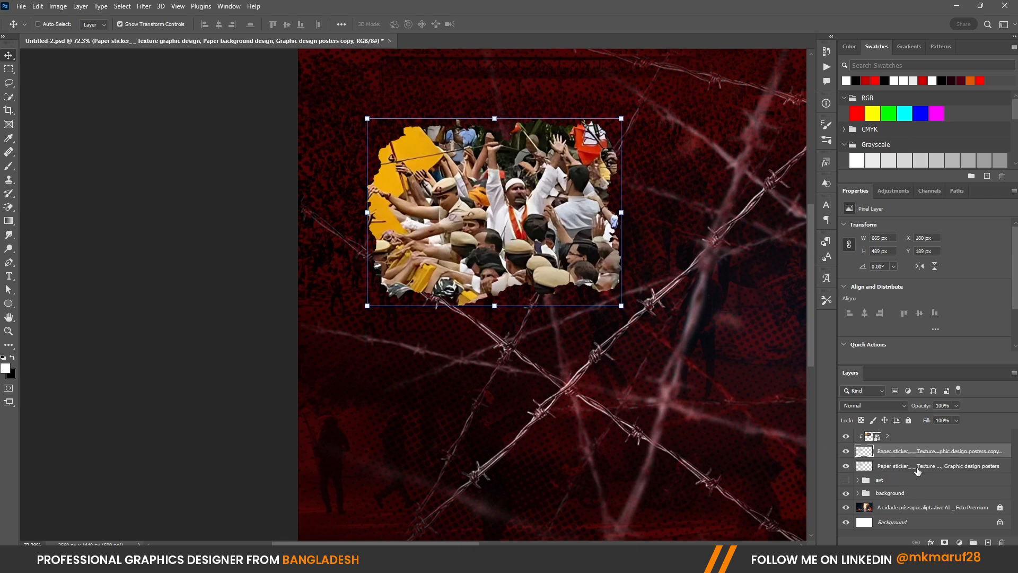
pyautogui.click(896, 466)
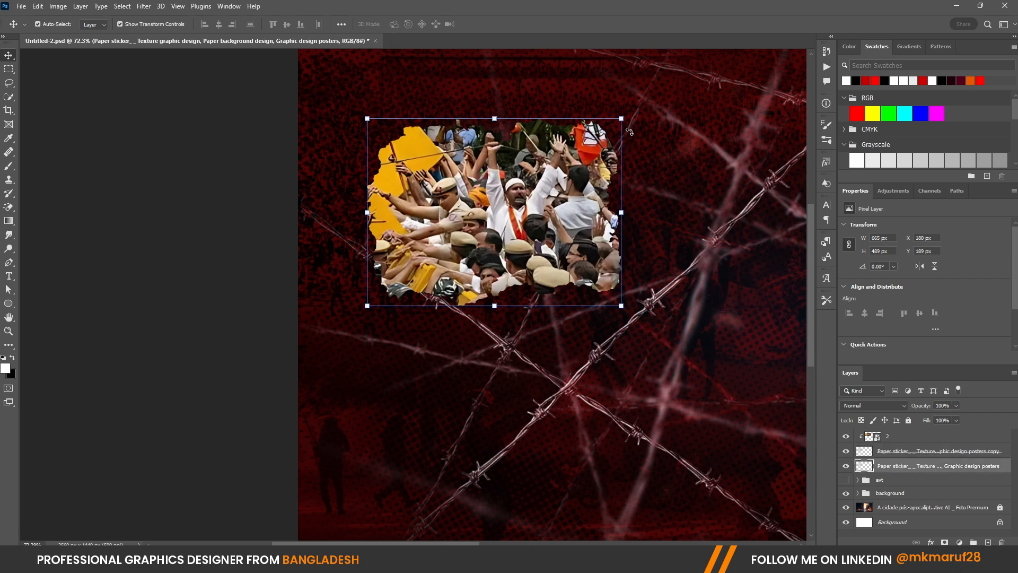
pyautogui.moveTo(622, 118); pyautogui.dragTo(628, 112)
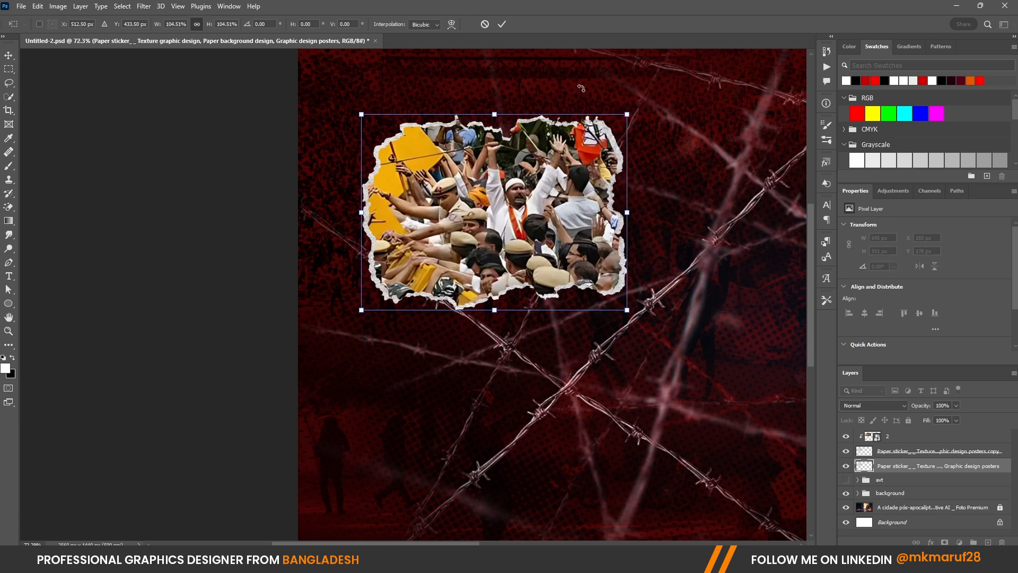
pyautogui.click(501, 24)
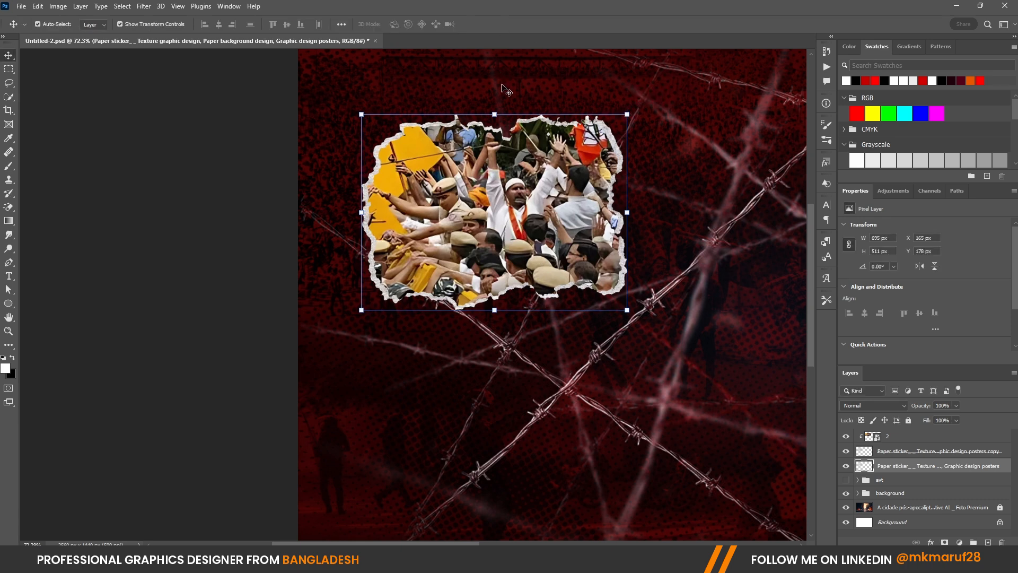
pyautogui.click(237, 216)
pyautogui.scroll(-2, 430, 236)
pyautogui.scroll(-3, 429, 236)
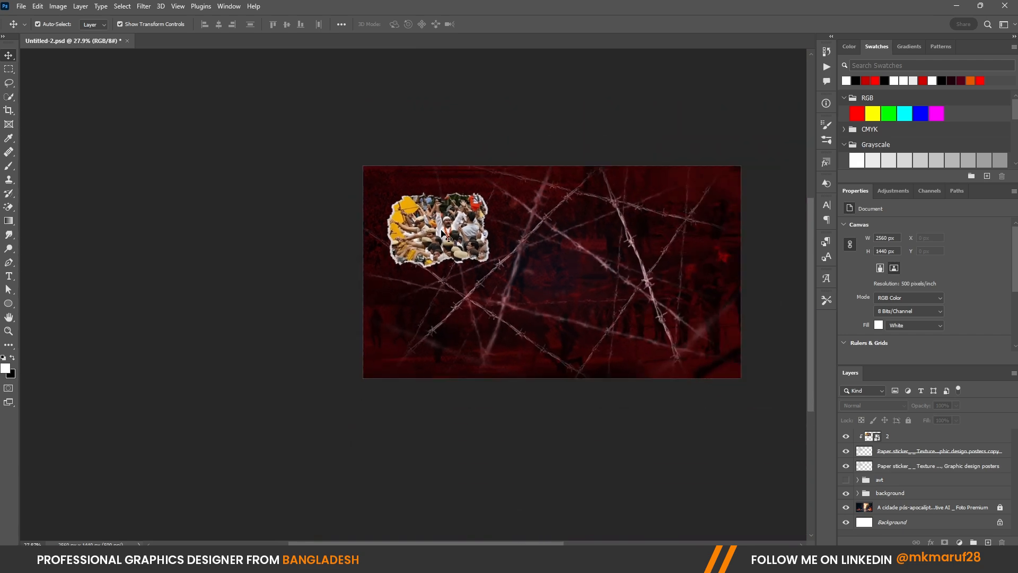
pyautogui.scroll(3, 496, 252)
pyautogui.scroll(-3, 424, 212)
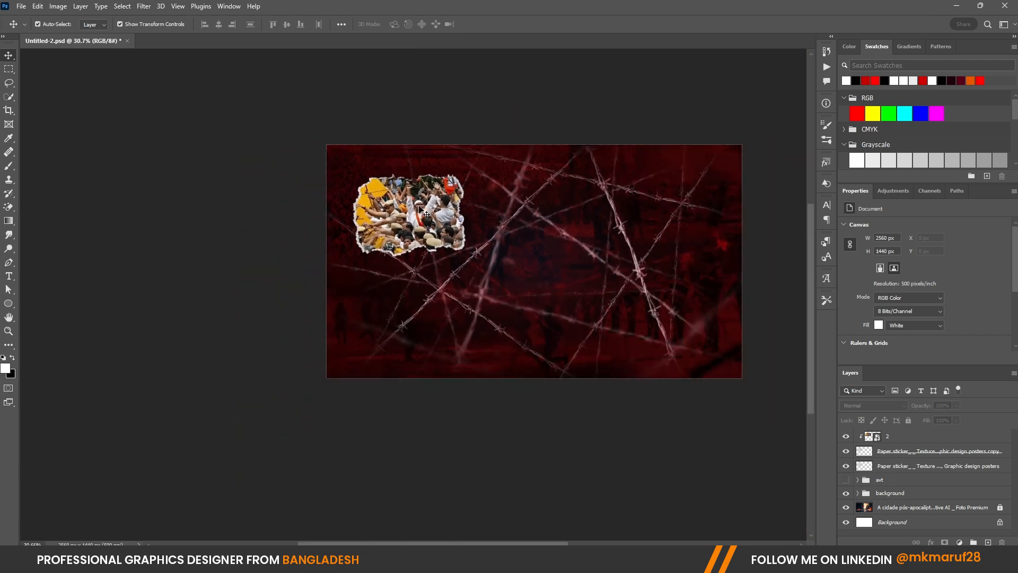
# Scale the crowd photo and both torn paper layers together to about 92% and shift them slightly inward on the canvas.
pyautogui.click(423, 211)
pyautogui.scroll(2, 425, 213)
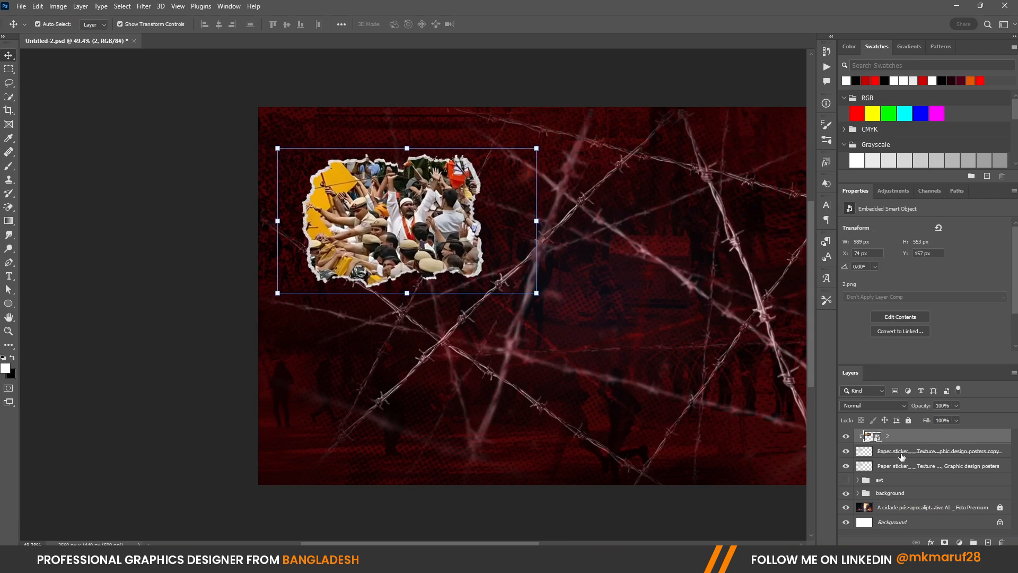
pyautogui.keyDown('shift'); pyautogui.click(901, 468); pyautogui.keyUp('shift')
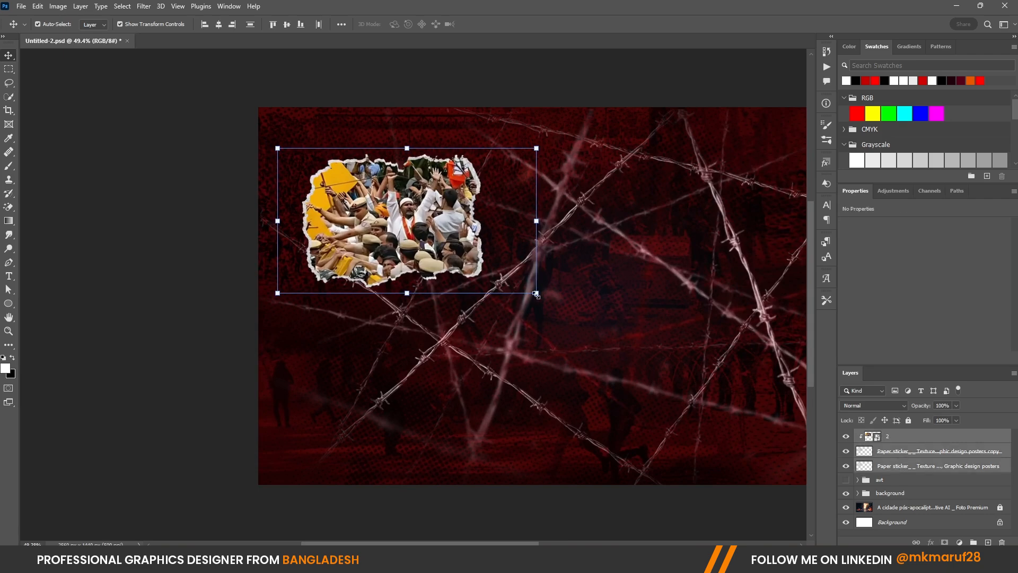
pyautogui.moveTo(537, 293); pyautogui.dragTo(517, 282)
pyautogui.moveTo(454, 262); pyautogui.dragTo(472, 275)
pyautogui.click(501, 25)
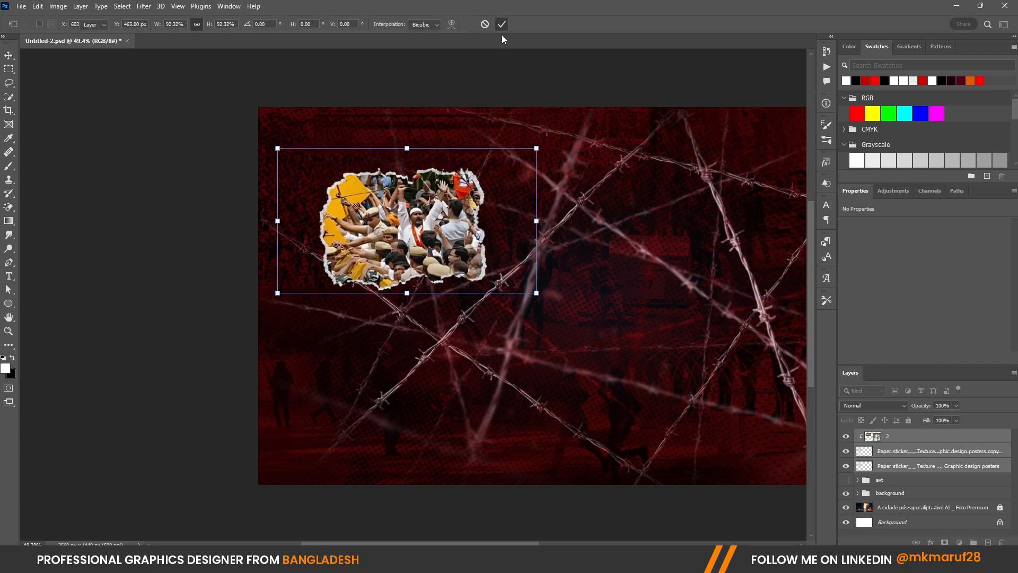
pyautogui.scroll(-6, 334, 268)
pyautogui.scroll(4, 404, 231)
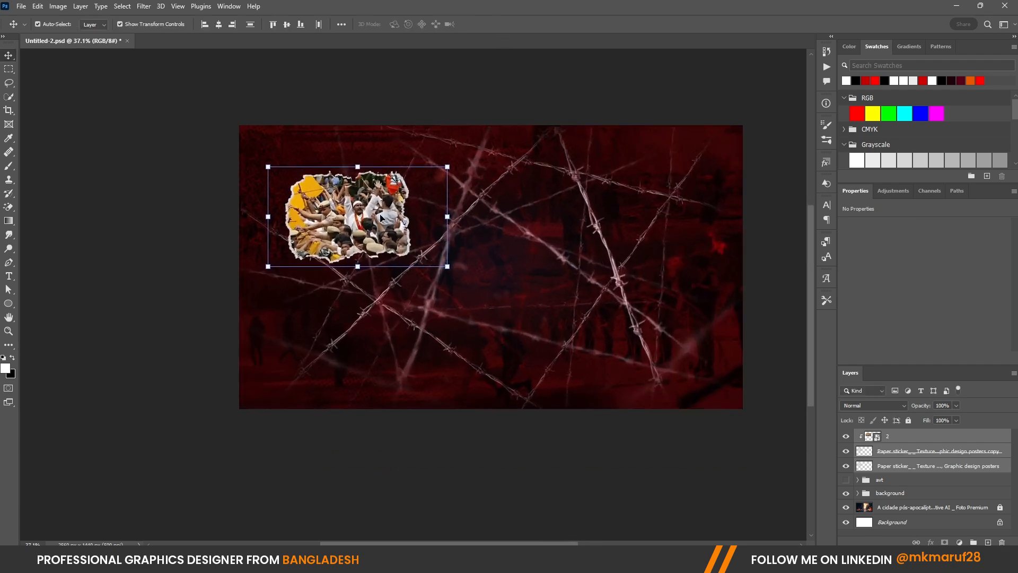
# Duplicate the framed crowd photo to the canvas's upper-right area and flip the copy horizontally.
pyautogui.moveTo(341, 232); pyautogui.dragTo(613, 231)
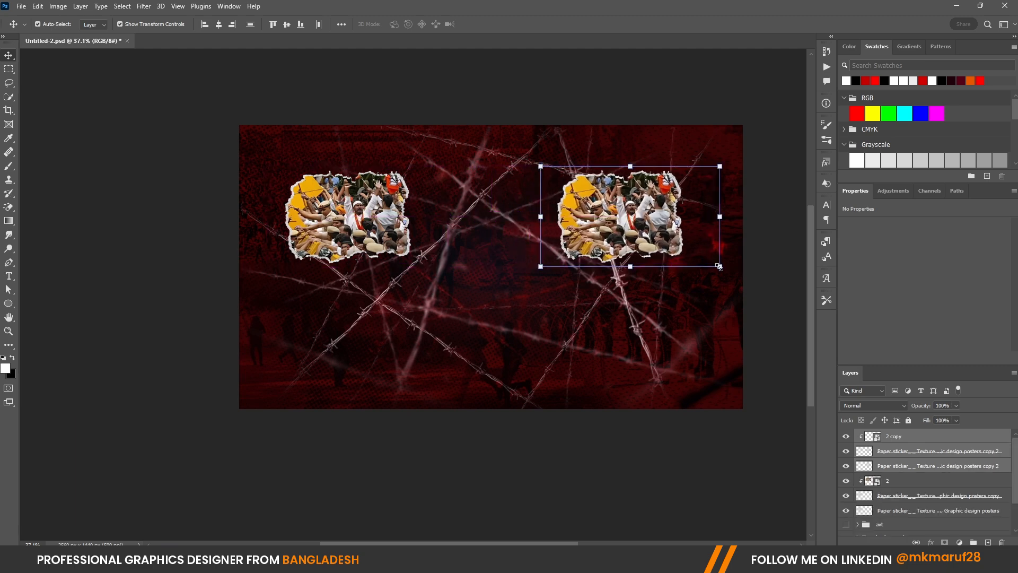
pyautogui.hotkey('ctrl', 't')
pyautogui.rightClick(642, 226)
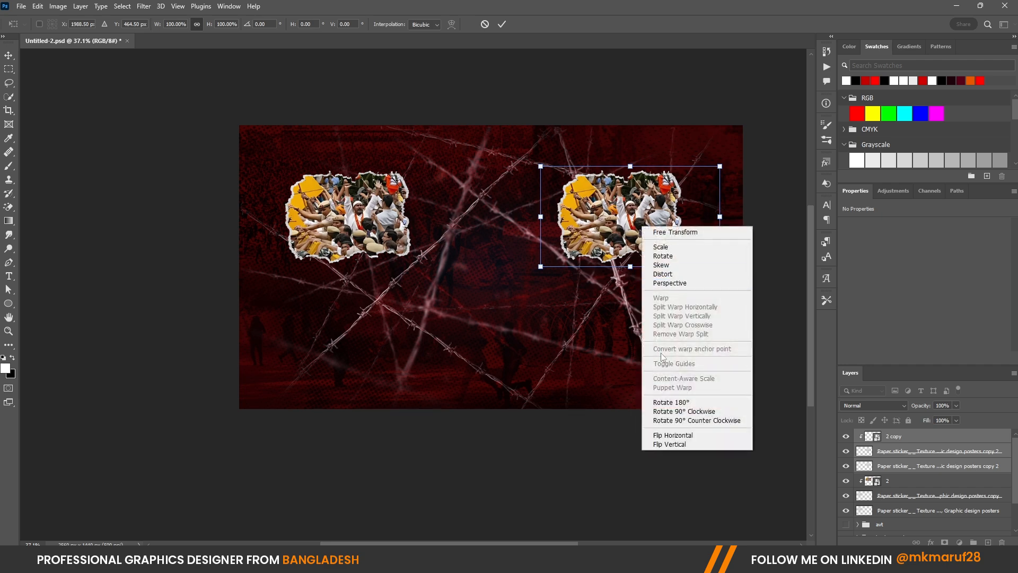
pyautogui.click(666, 434)
pyautogui.moveTo(665, 223); pyautogui.dragTo(663, 224)
pyautogui.press('Return')
pyautogui.hscroll(3, 551, 246)
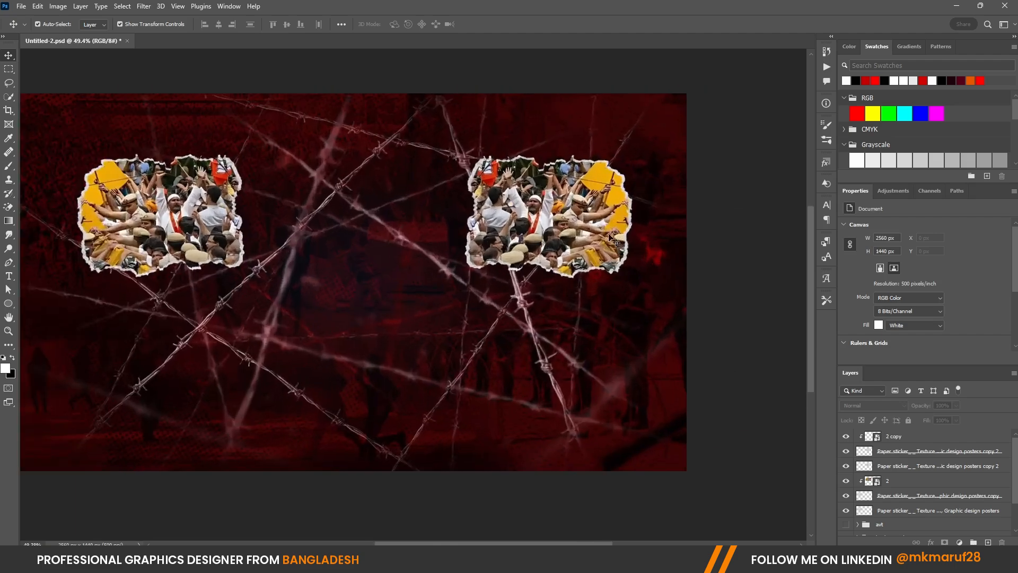
# Place photo 5 from the yhumbnail 9 folder, scaled to about 16.4%, over the upper-right torn paper.
pyautogui.click(895, 437)
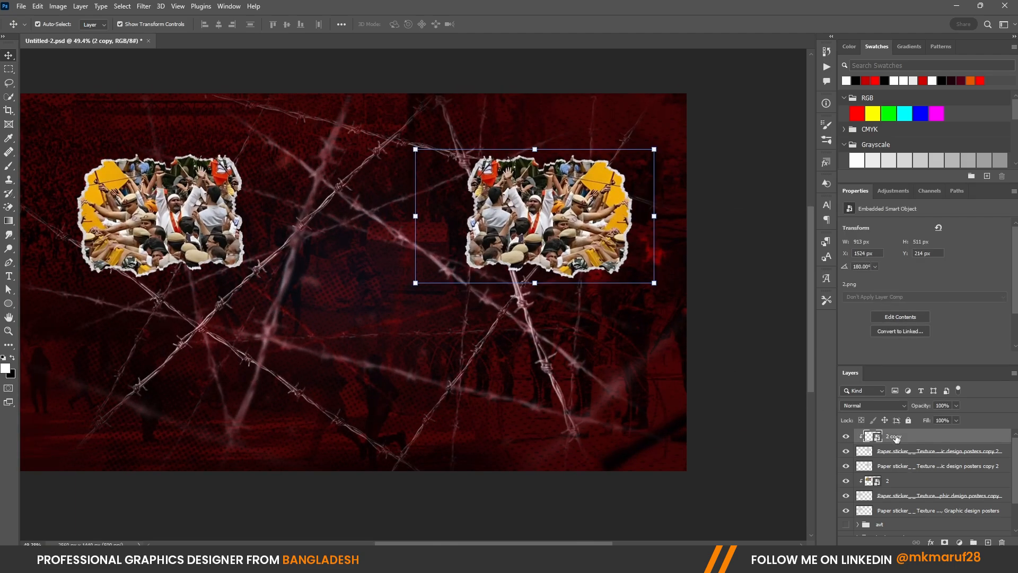
pyautogui.moveTo(329, 561)
pyautogui.click(329, 501)
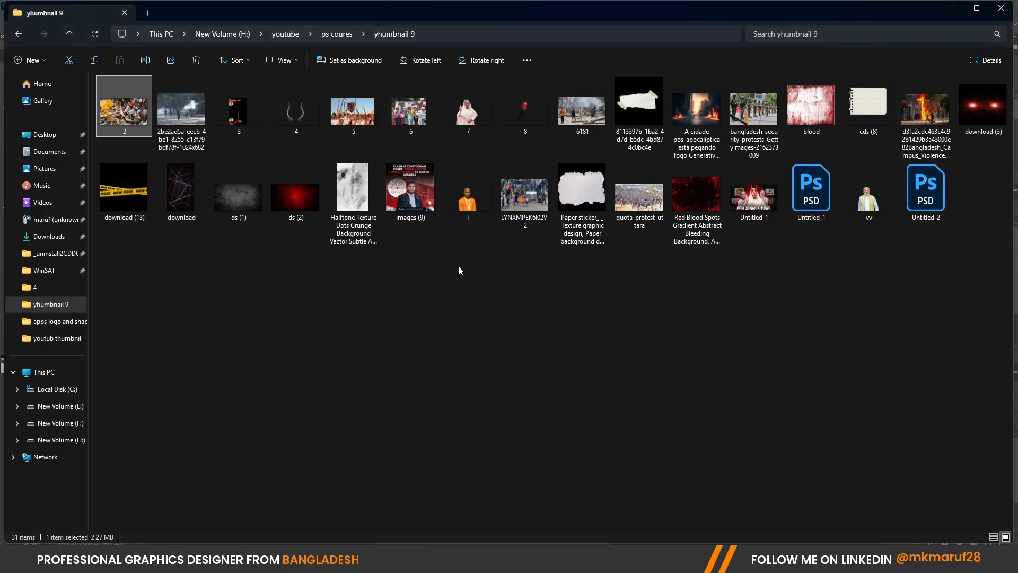
pyautogui.click(350, 121)
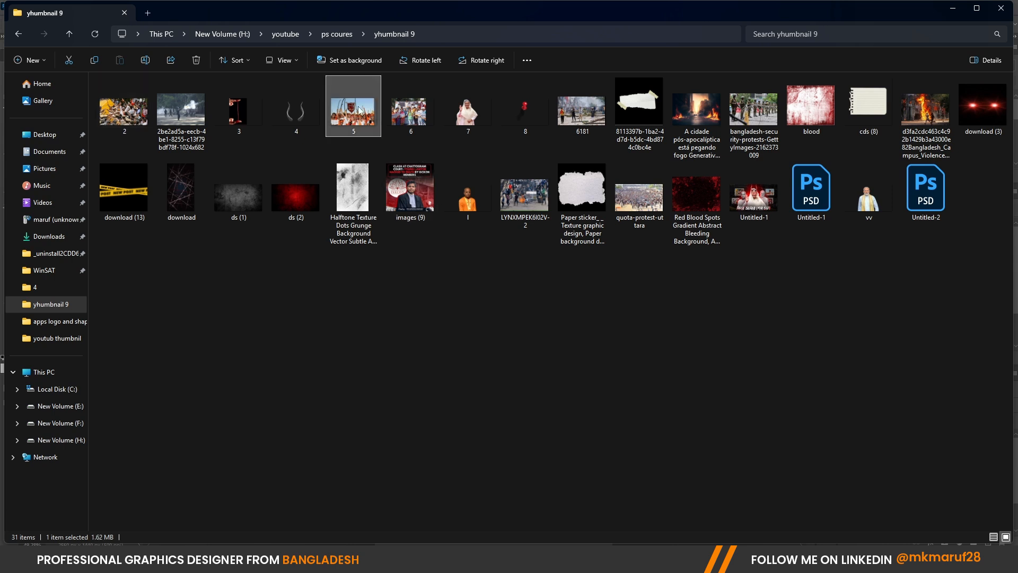
pyautogui.moveTo(350, 109); pyautogui.dragTo(524, 418)
pyautogui.moveTo(688, 470); pyautogui.dragTo(313, 258)
pyautogui.moveTo(132, 100); pyautogui.dragTo(511, 126)
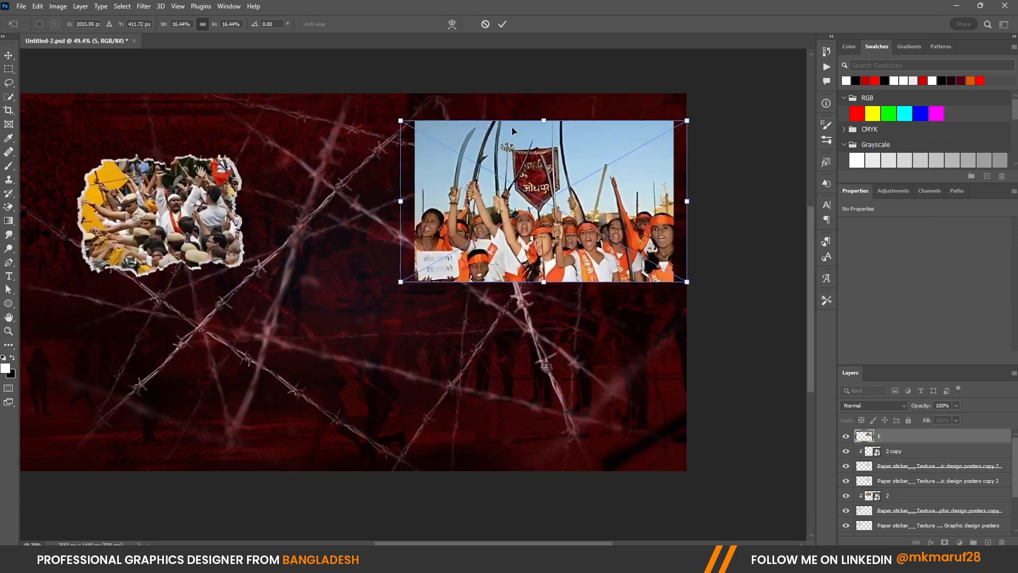
pyautogui.press('Return')
# Clip photo 5 to the upper-right torn paper with a clipping mask and delete the 2 copy layer.
pyautogui.rightClick(907, 435)
pyautogui.click(832, 325)
pyautogui.click(624, 269)
pyautogui.click(903, 438)
# Scale photo 5 down to about 12.3% and reposition it so the raised swords and banner fill the torn paper.
pyautogui.scroll(4, 551, 244)
pyautogui.hotkey('ctrl', 't')
pyautogui.moveTo(758, 301); pyautogui.dragTo(707, 271)
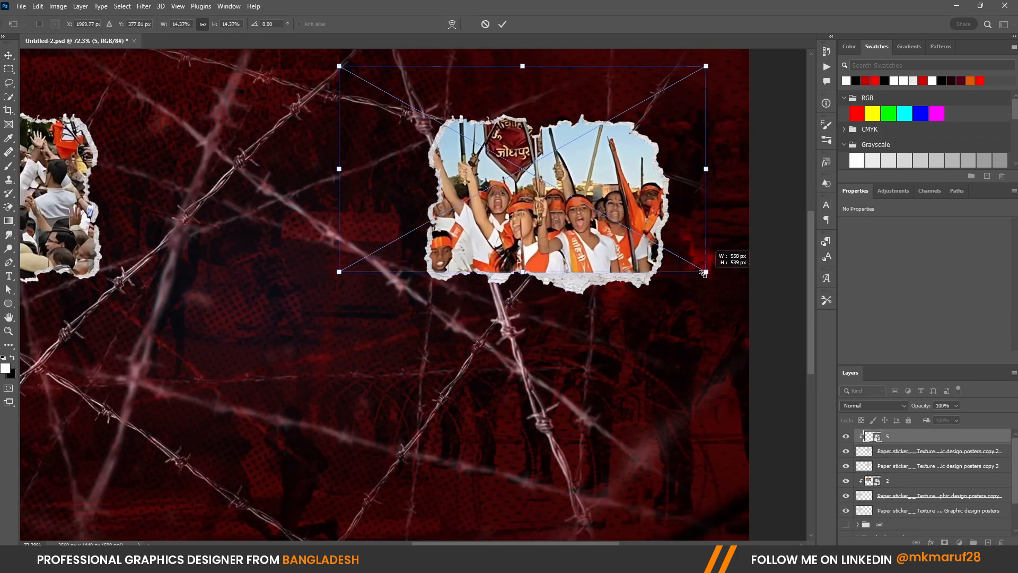
pyautogui.moveTo(610, 212); pyautogui.dragTo(661, 238)
pyautogui.moveTo(750, 293); pyautogui.dragTo(705, 268)
pyautogui.moveTo(579, 207); pyautogui.dragTo(586, 218)
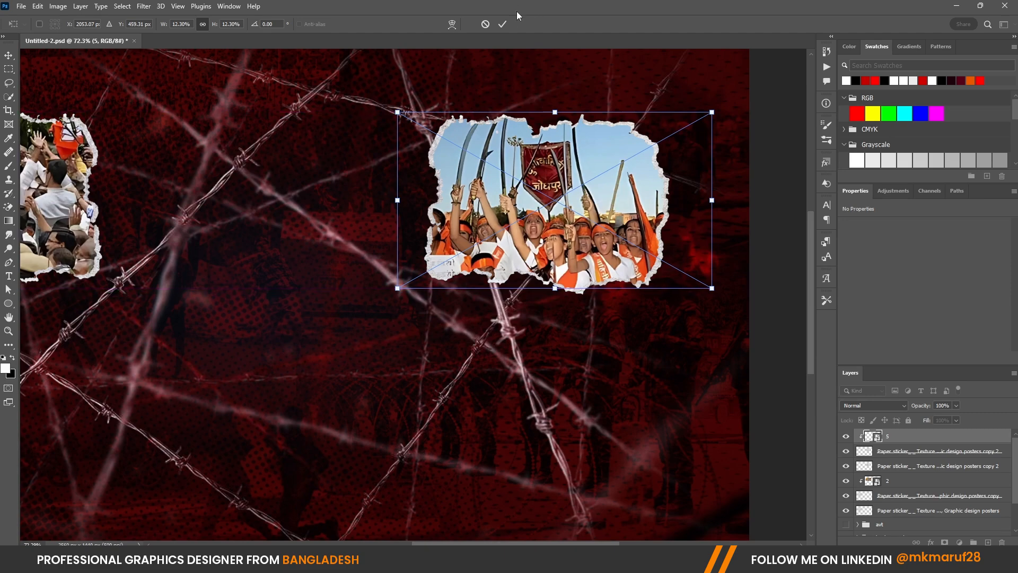
pyautogui.click(502, 25)
pyautogui.scroll(-4, 572, 119)
pyautogui.click(711, 291)
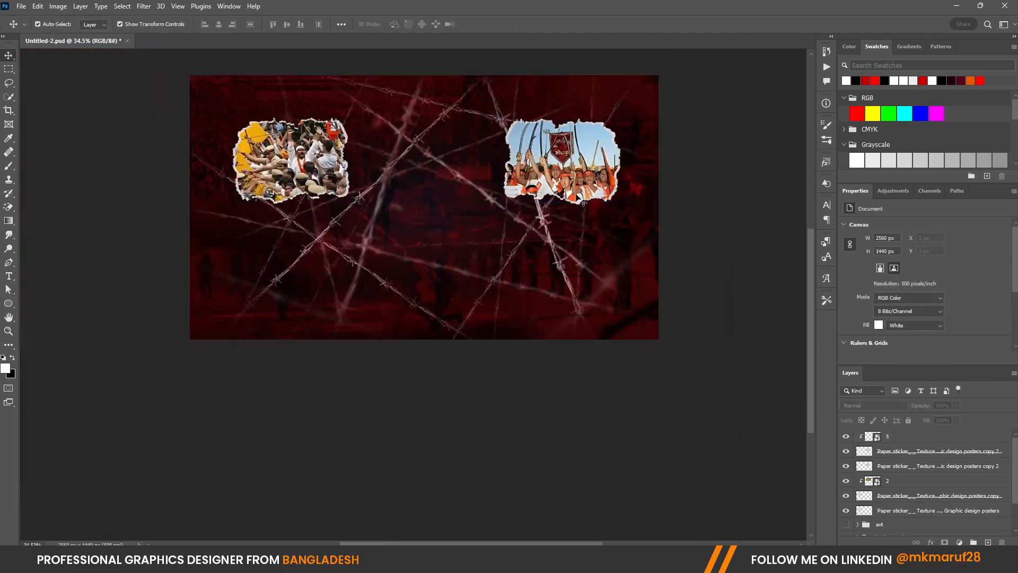
pyautogui.scroll(1, 494, 139)
pyautogui.scroll(1, 501, 149)
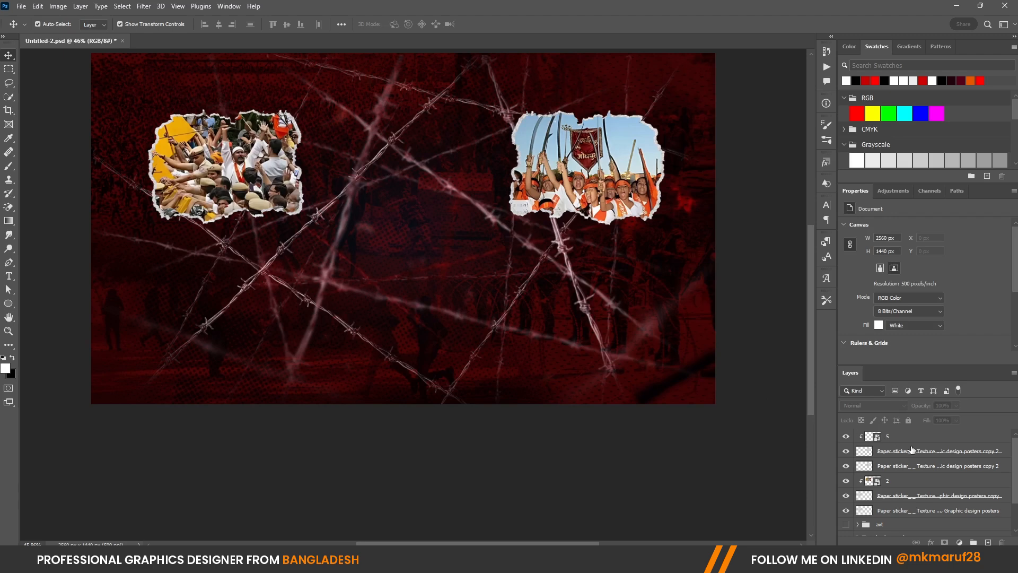
pyautogui.scroll(-2, 656, 369)
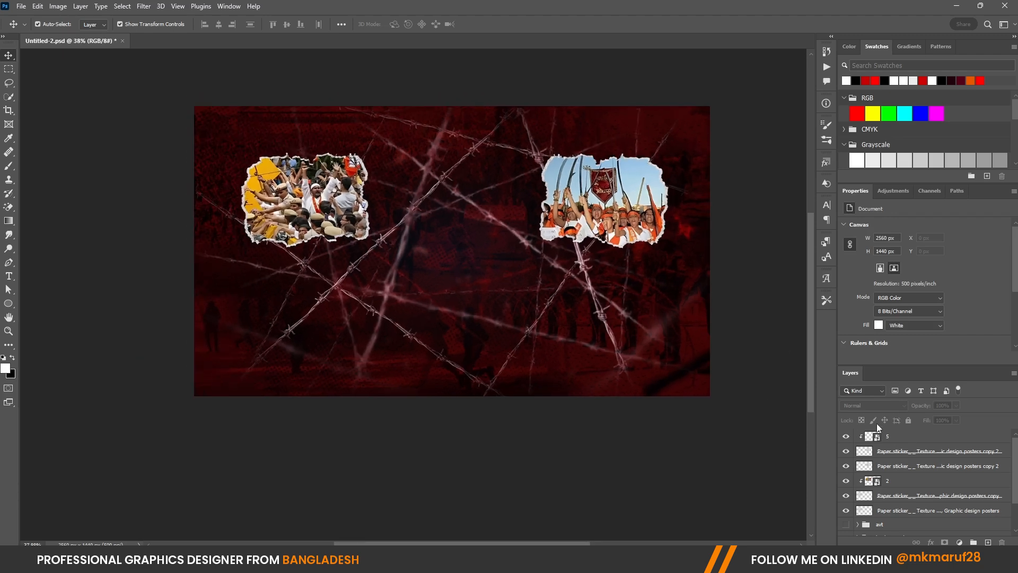
# Duplicate photo 5 together with its two torn paper layers to the canvas's lower-right area.
pyautogui.click(898, 471)
pyautogui.keyDown('shift'); pyautogui.click(903, 441); pyautogui.keyUp('shift')
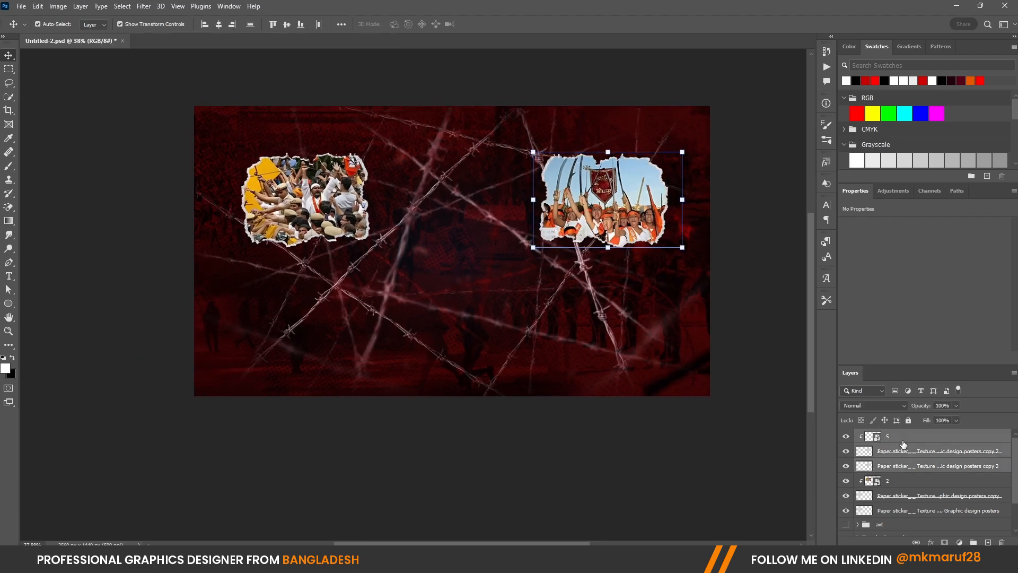
pyautogui.moveTo(619, 198); pyautogui.dragTo(647, 315)
# Place the images (9) picture, scaled to about 836 × 836 px, over the lower-right torn paper.
pyautogui.click(902, 437)
pyautogui.hotkey('alt', 'Tab')
pyautogui.moveTo(410, 187); pyautogui.dragTo(499, 475)
pyautogui.hotkey('alt', 'Tab')
pyautogui.press('Return')
pyautogui.moveTo(480, 258); pyautogui.dragTo(600, 264)
pyautogui.moveTo(713, 403); pyautogui.dragTo(593, 279)
pyautogui.moveTo(509, 195); pyautogui.dragTo(631, 300)
pyautogui.click(503, 24)
# Clip the images (9) layer to the lower-right torn paper with a clipping mask and delete the 5 copy layer.
pyautogui.rightClick(908, 436)
pyautogui.click(830, 327)
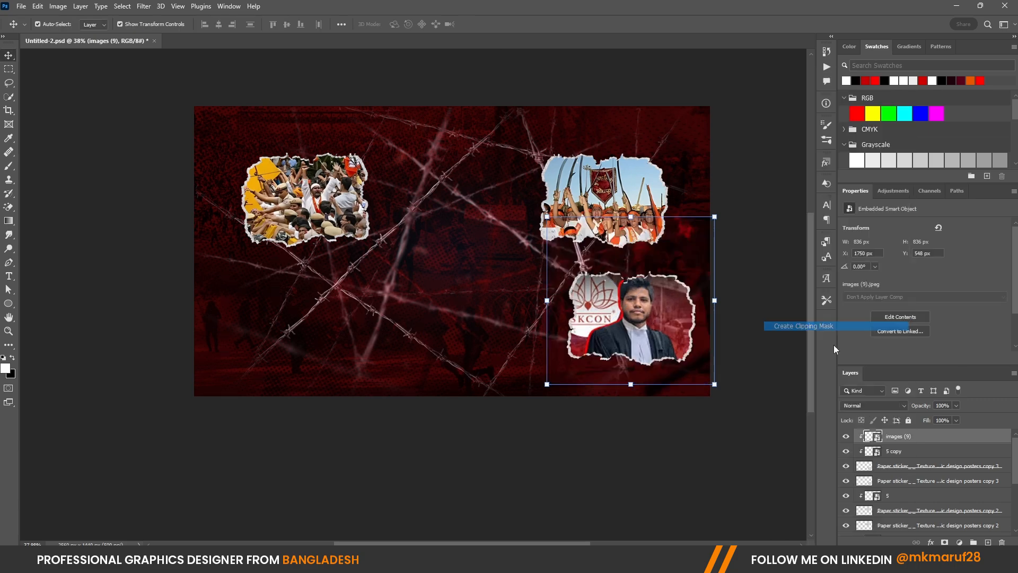
pyautogui.click(902, 451)
pyautogui.press('Delete')
# Shrink and reposition the images (9) picture so its logo and portrait fit inside the torn paper, and save the document.
pyautogui.scroll(4, 671, 337)
pyautogui.click(901, 436)
pyautogui.moveTo(701, 370); pyautogui.dragTo(717, 396)
pyautogui.moveTo(753, 435); pyautogui.dragTo(717, 399)
pyautogui.moveTo(683, 283); pyautogui.dragTo(694, 300)
pyautogui.click(502, 24)
pyautogui.scroll(-4, 448, 244)
pyautogui.click(447, 244)
pyautogui.hotkey('ctrl', 's')
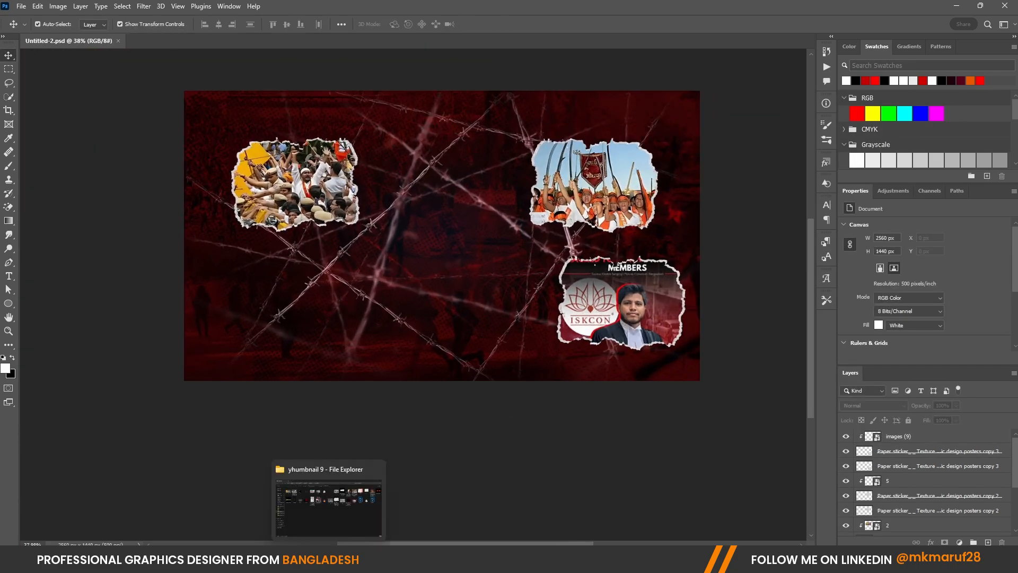
# Duplicate the images (9) picture together with its two torn paper layers to the canvas's lower-left area.
pyautogui.click(853, 436)
pyautogui.scroll(1, 289, 182)
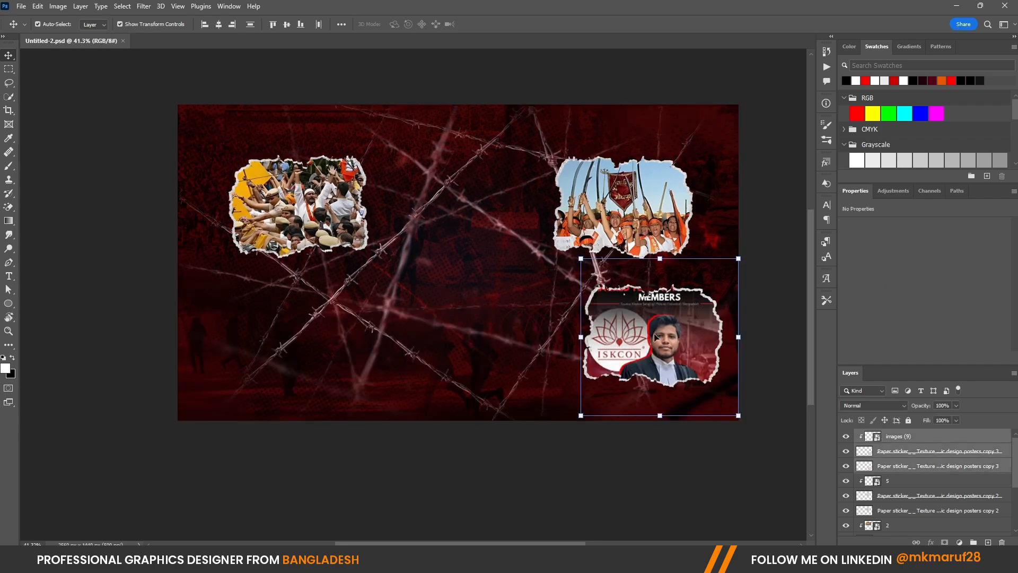
pyautogui.keyDown('alt'); pyautogui.moveTo(655, 338); pyautogui.dragTo(327, 337); pyautogui.keyUp('alt')
# Place picture 6 in the document, scaled down to cover the lower-left torn paper.
pyautogui.click(350, 557)
pyautogui.moveTo(411, 103); pyautogui.dragTo(394, 312)
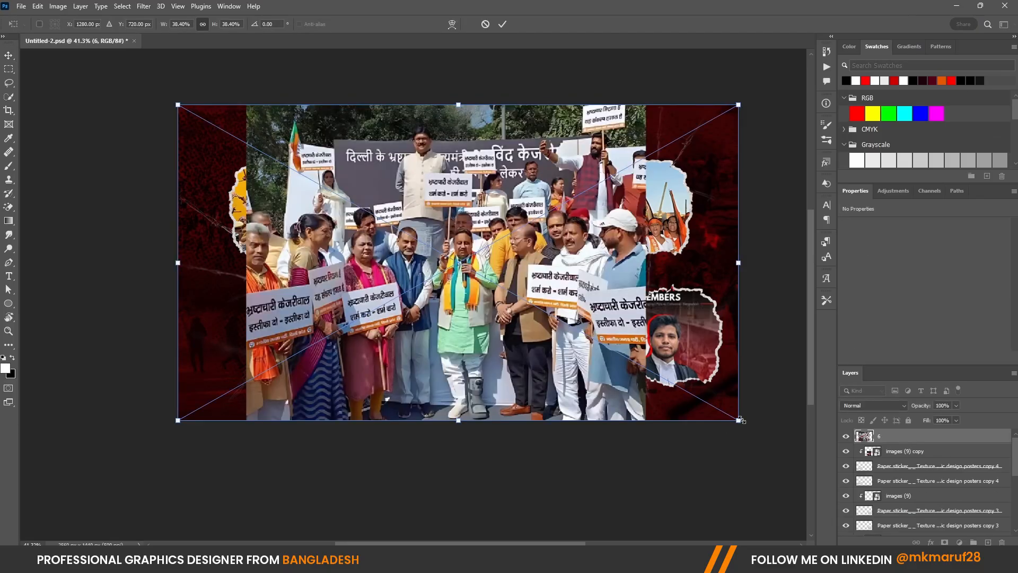
pyautogui.moveTo(739, 420); pyautogui.dragTo(428, 246)
pyautogui.moveTo(304, 171); pyautogui.dragTo(326, 312)
pyautogui.scroll(4, 326, 313)
pyautogui.moveTo(506, 215); pyautogui.dragTo(461, 242)
pyautogui.press('Return')
# Clip picture 6 to the lower-left torn paper with a clipping mask and delete the images (9) copy layer.
pyautogui.rightClick(898, 436)
pyautogui.click(841, 327)
pyautogui.click(911, 454)
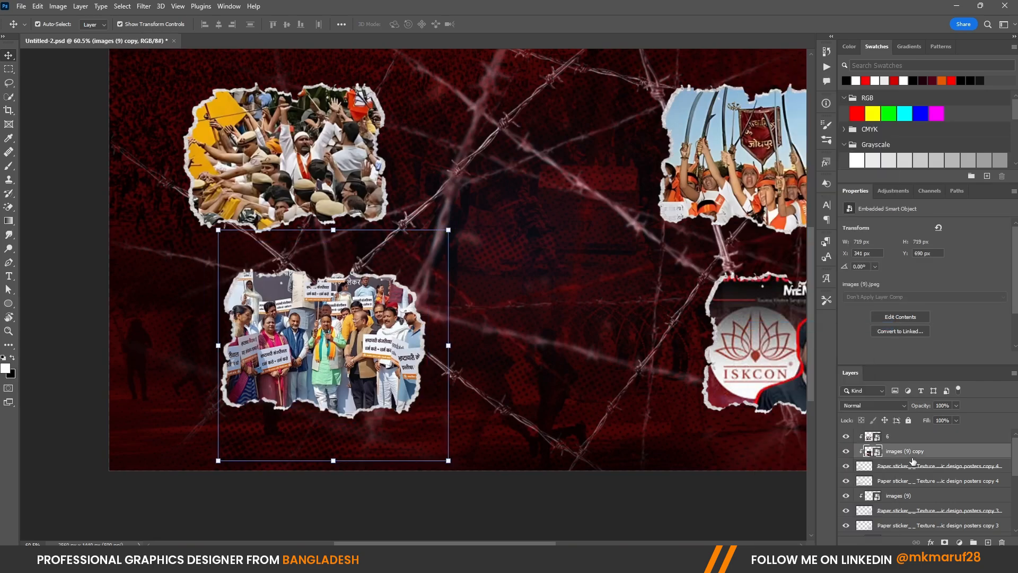
pyautogui.press('Delete')
# Stretch picture 6 downward so it fills the lower-left torn paper.
pyautogui.scroll(3, 372, 378)
pyautogui.click(895, 438)
pyautogui.keyDown('shift'); pyautogui.moveTo(463, 424); pyautogui.dragTo(463, 447); pyautogui.keyUp('shift')
pyautogui.press('Return')
pyautogui.scroll(-8, 409, 287)
# Shrink the four torn-paper photos slightly and spread them toward the canvas's side edges.
pyautogui.click(501, 208)
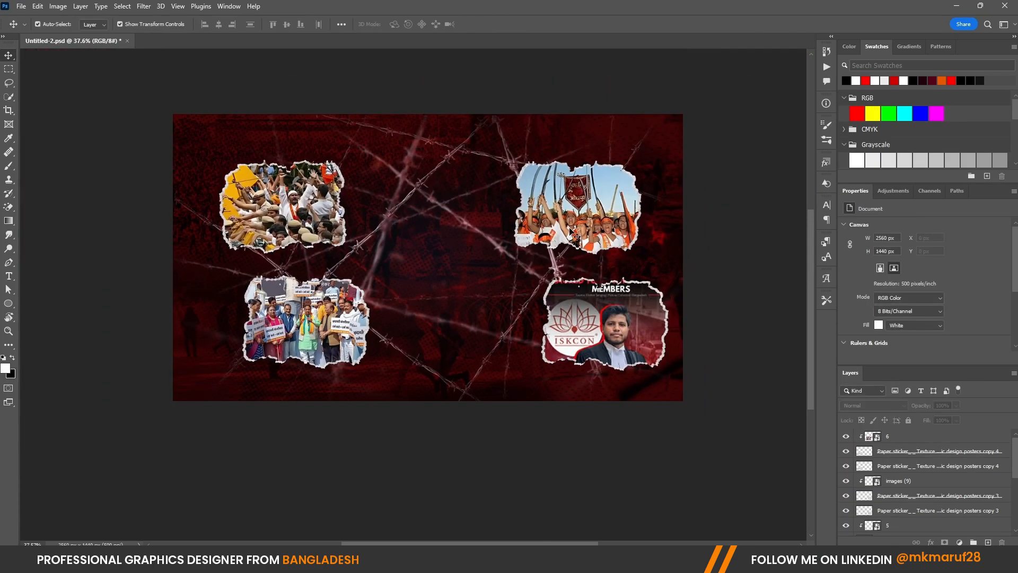
pyautogui.scroll(1, 570, 230)
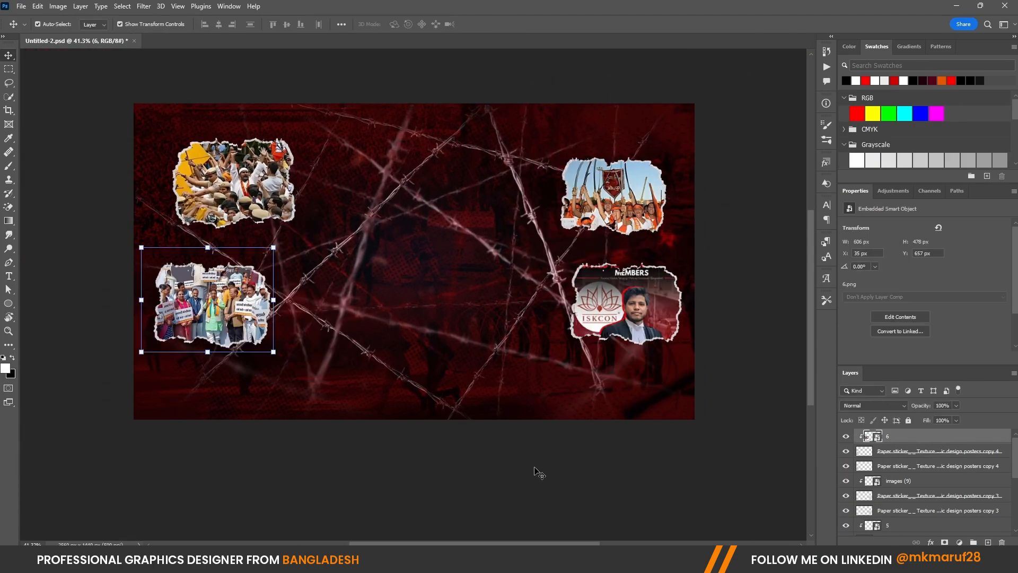
pyautogui.click(536, 470)
pyautogui.scroll(2, 419, 211)
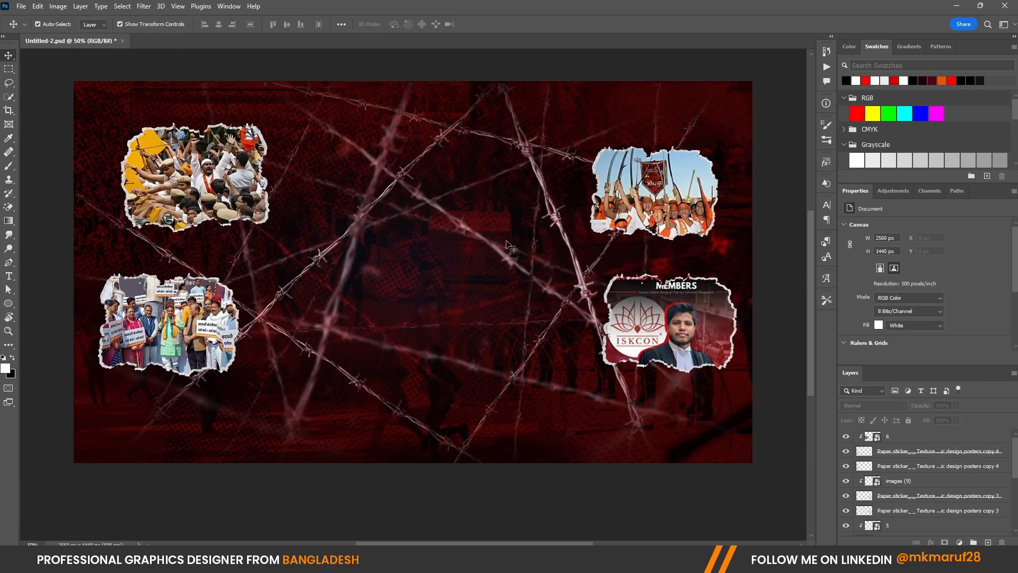
pyautogui.scroll(-1, 506, 245)
pyautogui.scroll(-5, 936, 439)
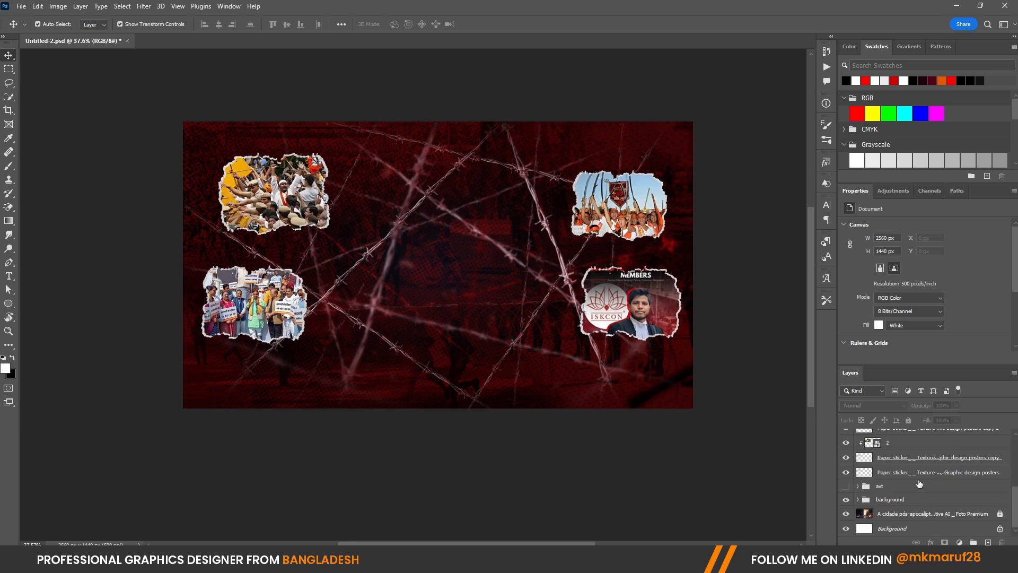
# Show the avt group and gather all torn-paper photo layers into a group placed beneath it.
pyautogui.click(846, 486)
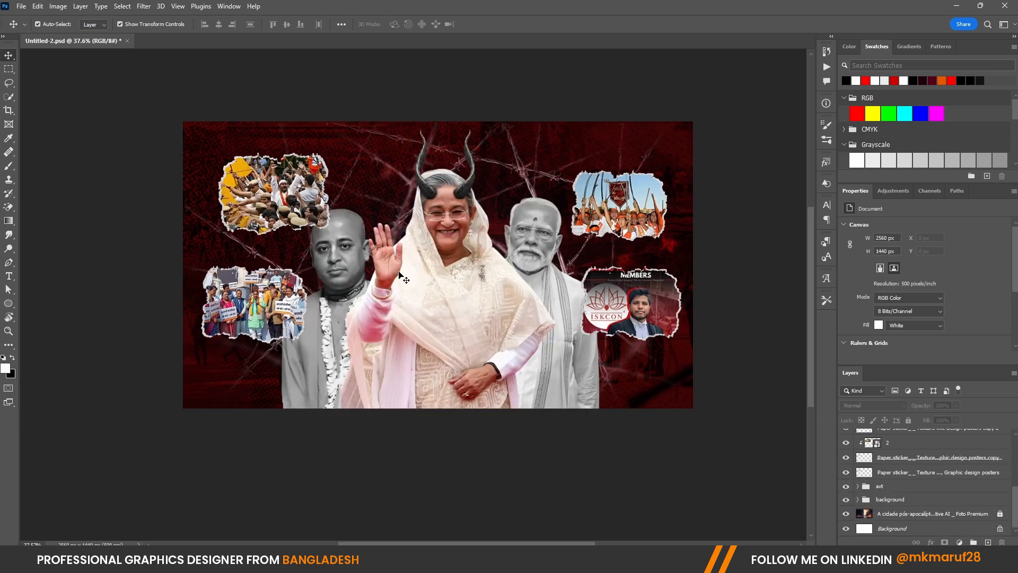
pyautogui.scroll(5, 949, 462)
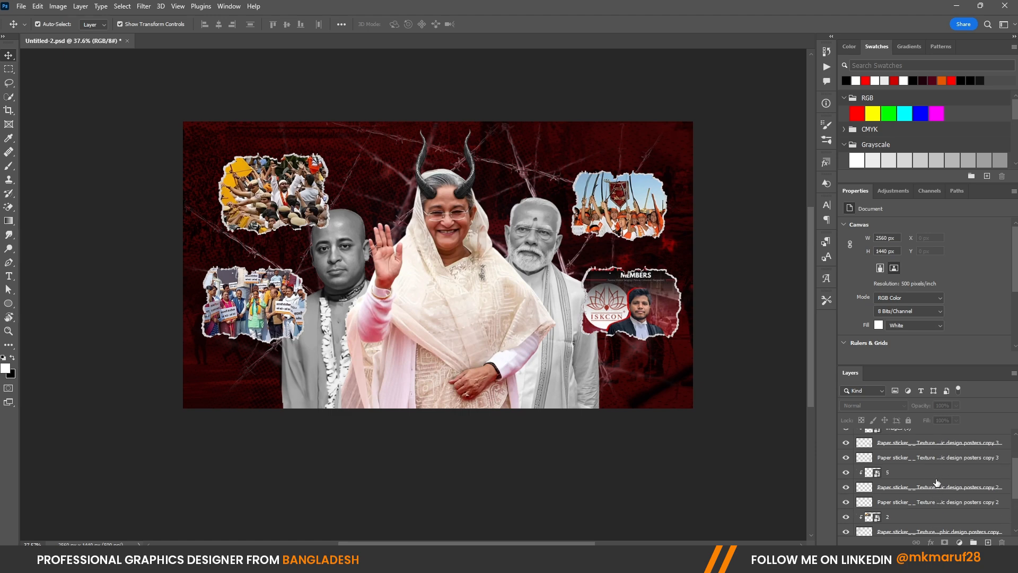
pyautogui.click(904, 440)
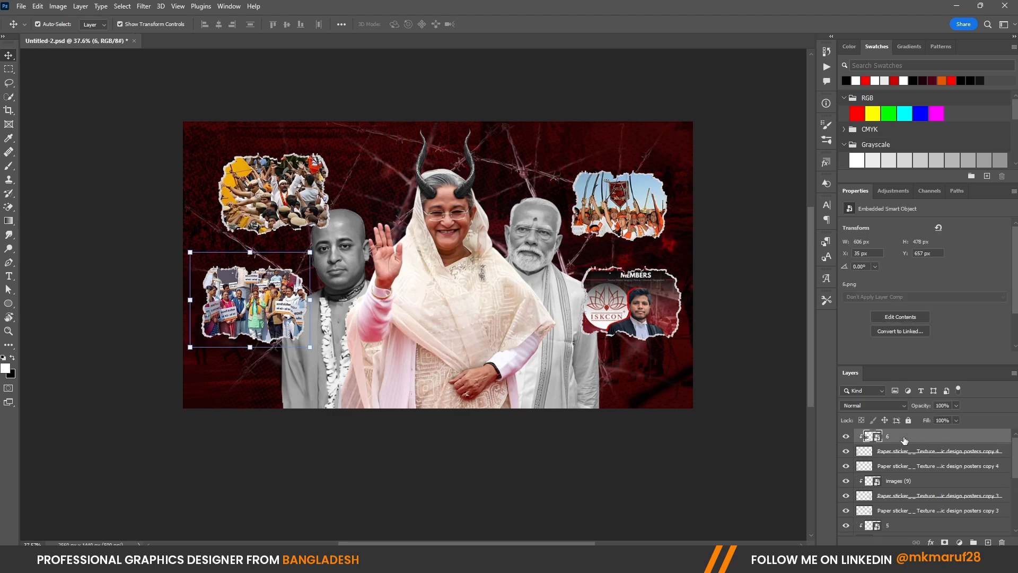
pyautogui.scroll(-5, 905, 473)
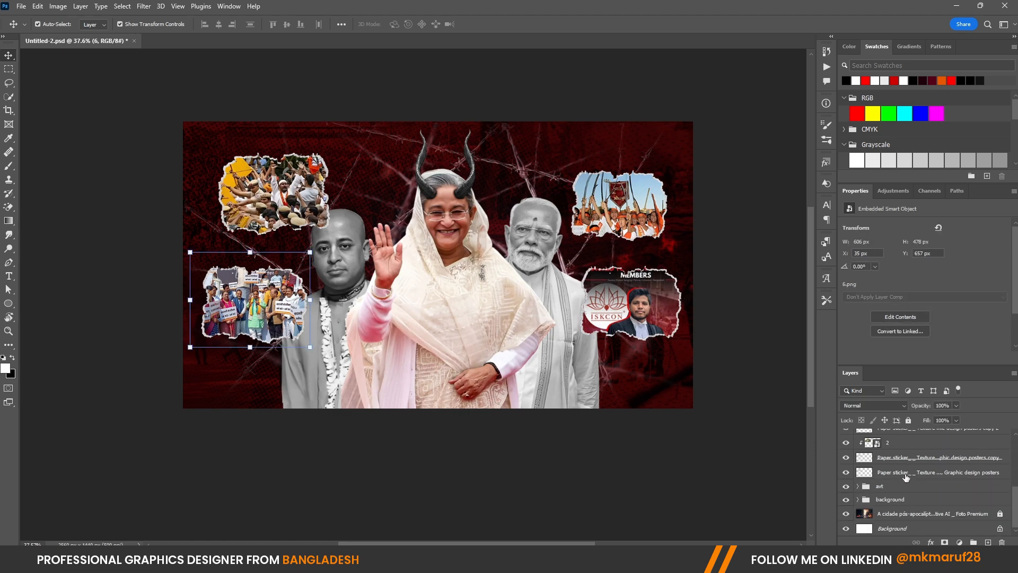
pyautogui.keyDown('shift'); pyautogui.click(906, 473); pyautogui.keyUp('shift')
pyautogui.hotkey('ctrl', 'g')
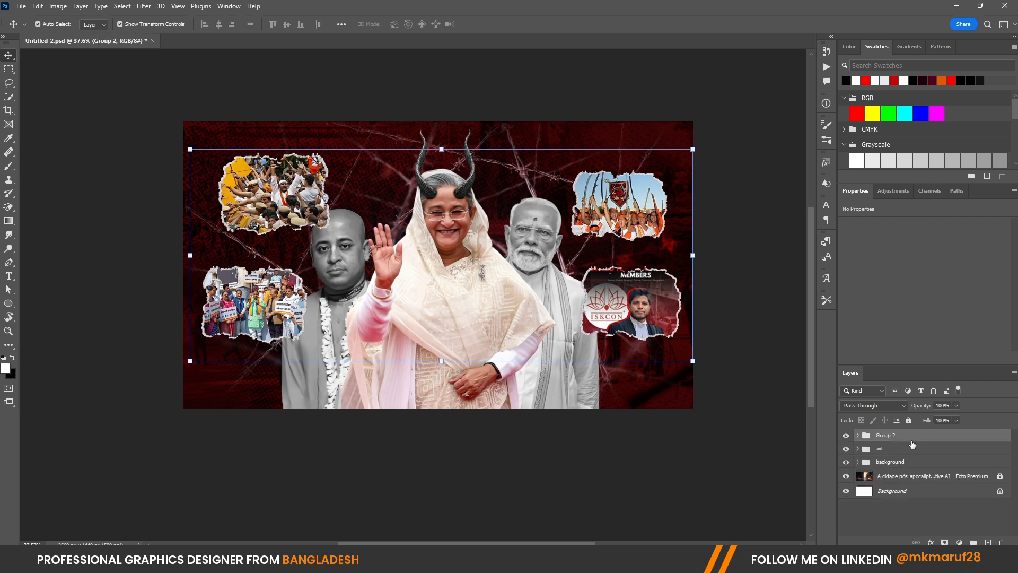
pyautogui.moveTo(910, 441); pyautogui.dragTo(902, 458)
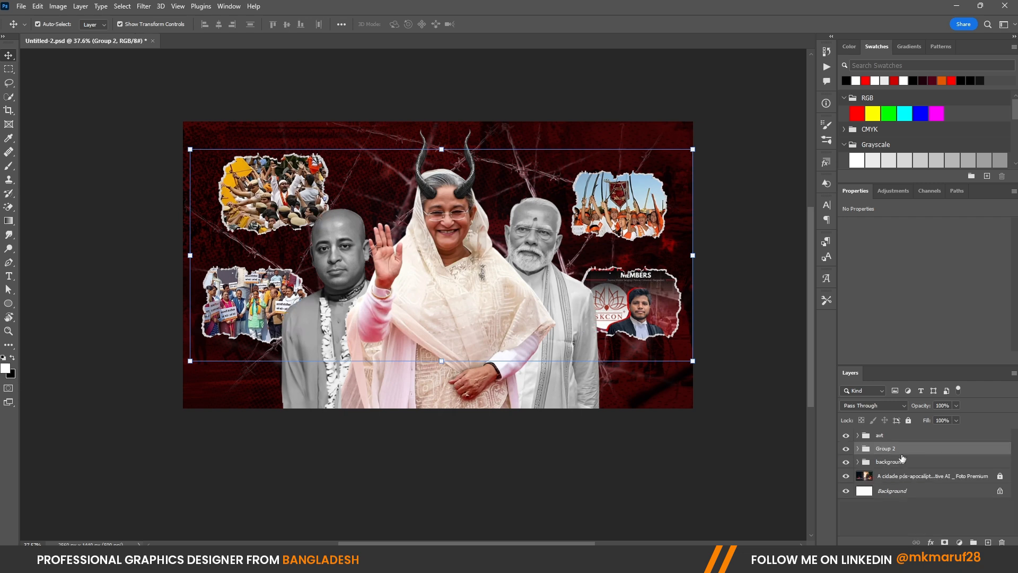
# Examine the overall composition of the three figures and the four torn-paper photos.
pyautogui.click(614, 463)
pyautogui.scroll(2, 643, 264)
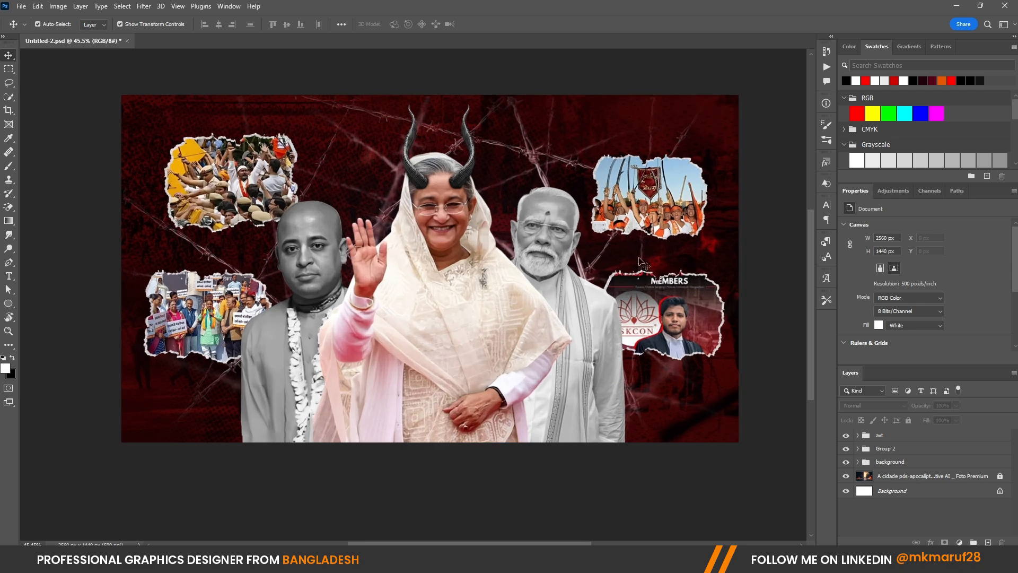
pyautogui.scroll(-3, 445, 204)
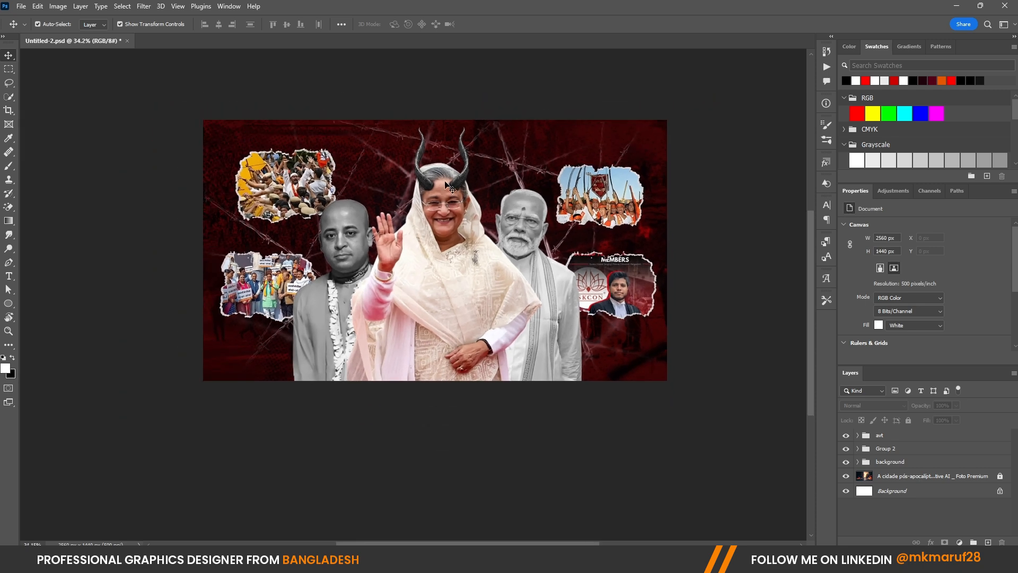
pyautogui.scroll(1, 297, 185)
pyautogui.scroll(-1, 318, 175)
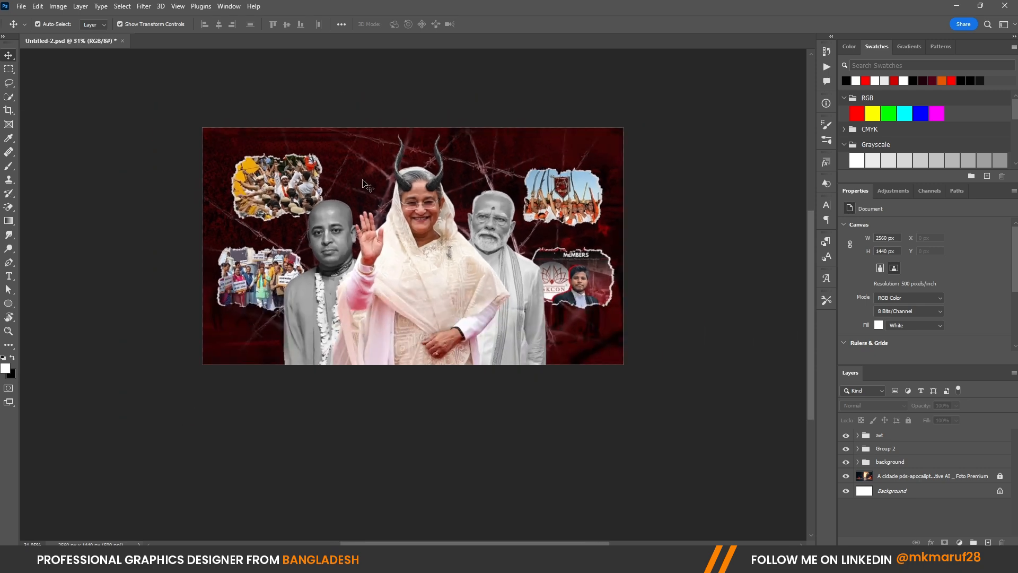
pyautogui.scroll(1, 370, 186)
pyautogui.scroll(1, 345, 214)
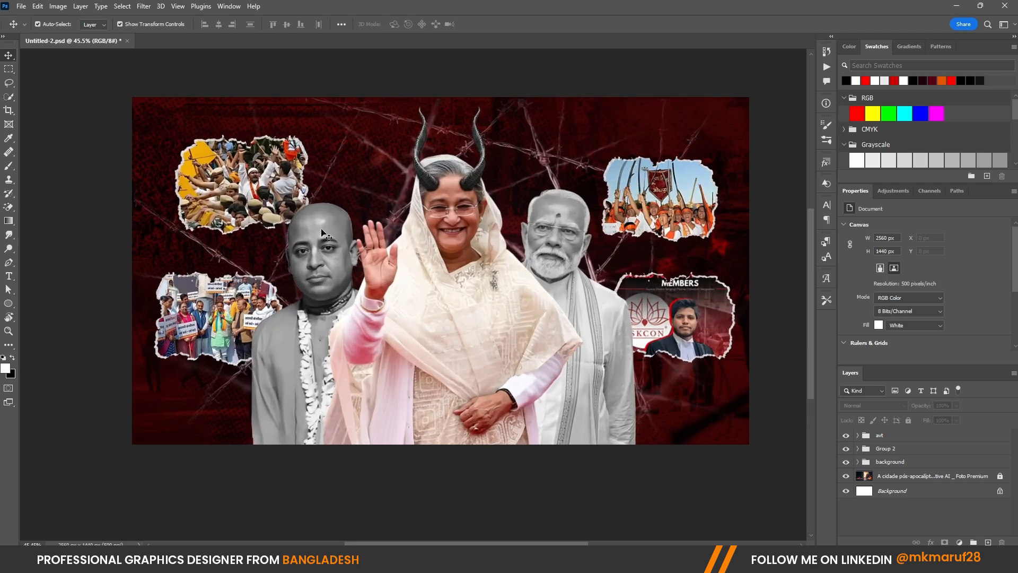
pyautogui.scroll(1, 227, 190)
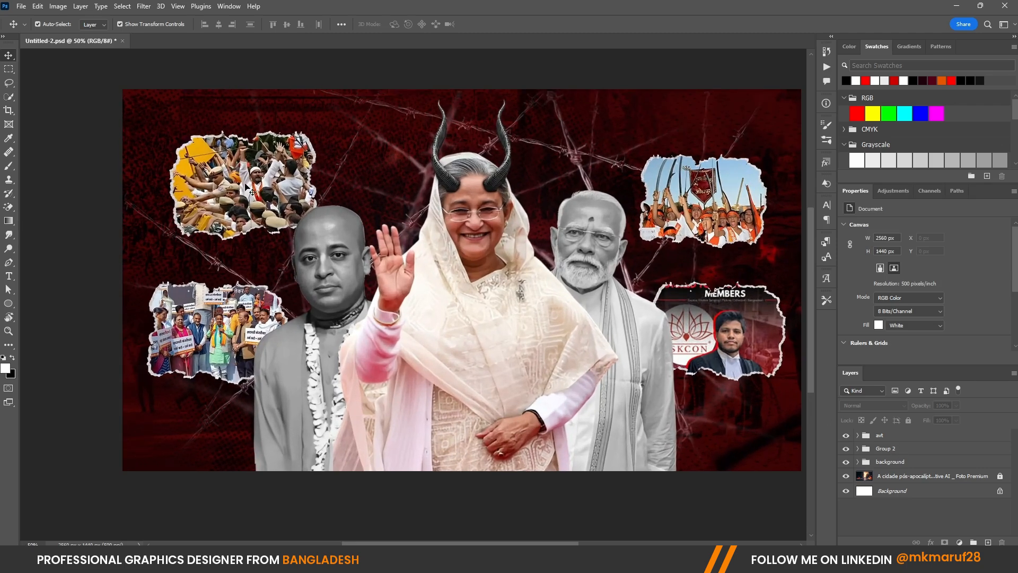
pyautogui.scroll(-1, 264, 212)
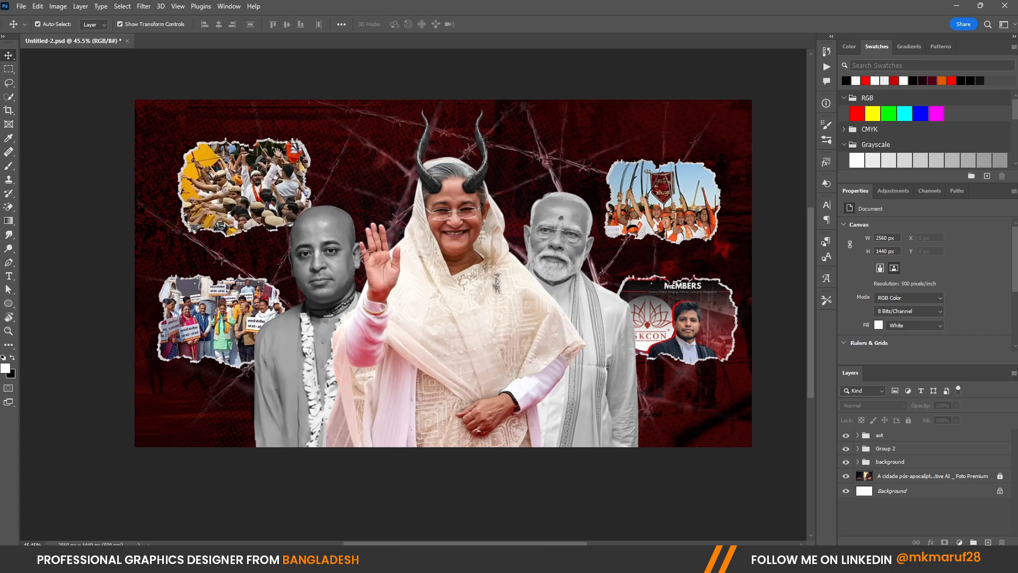
# Place the finished Untitled-1 thumbnail image over the whole canvas as a reference.
pyautogui.click(352, 557)
pyautogui.moveTo(754, 207); pyautogui.dragTo(390, 277)
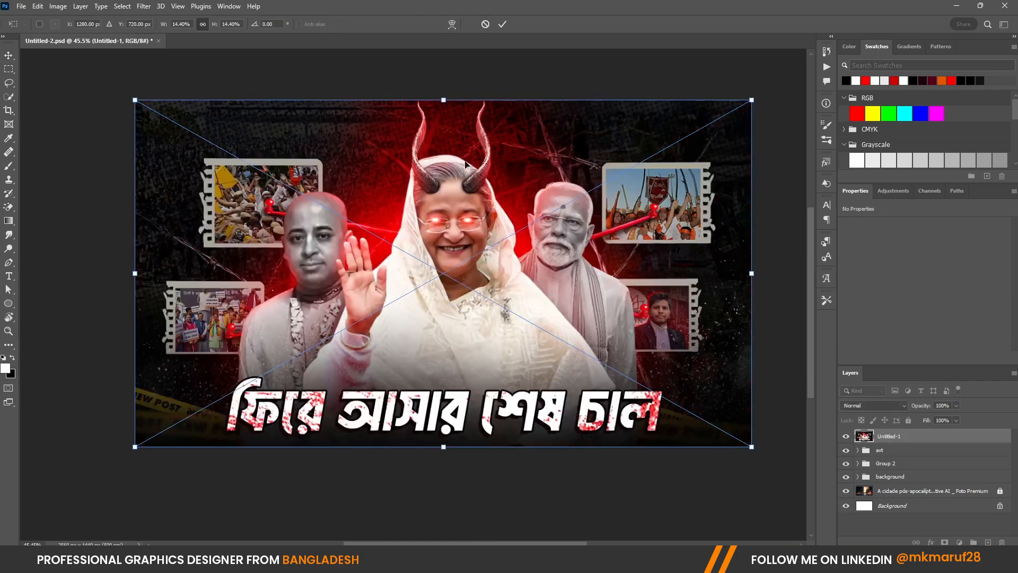
pyautogui.click(501, 25)
pyautogui.scroll(2, 660, 212)
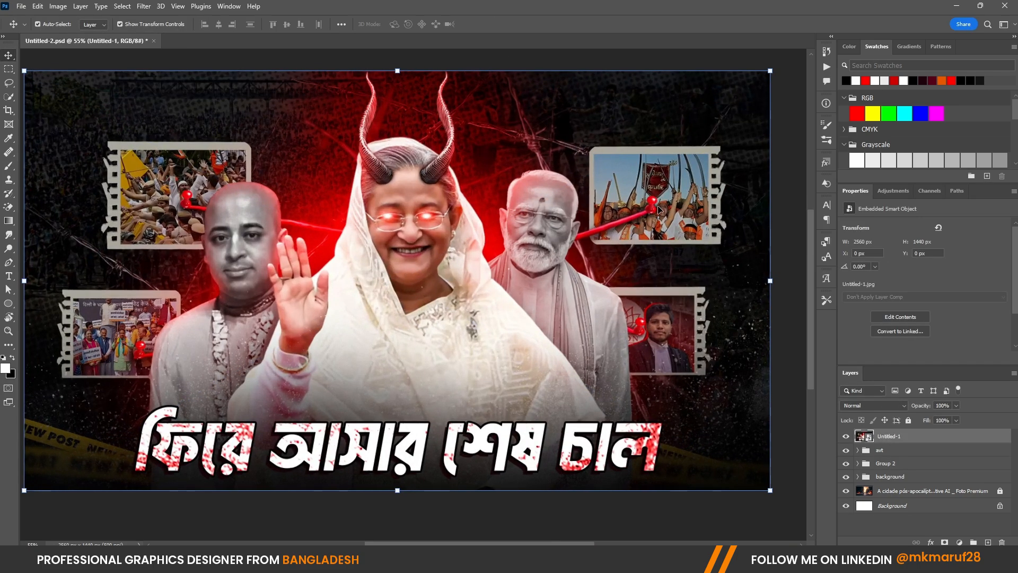
pyautogui.scroll(-2, 342, 218)
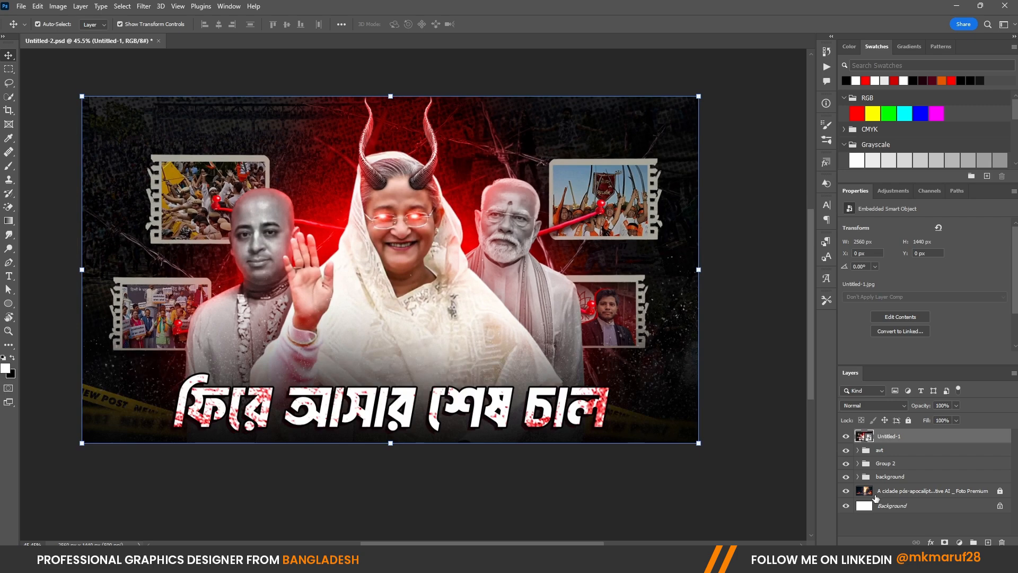
# Hide the Untitled-1 reference layer and review the current composition beneath it.
pyautogui.click(846, 436)
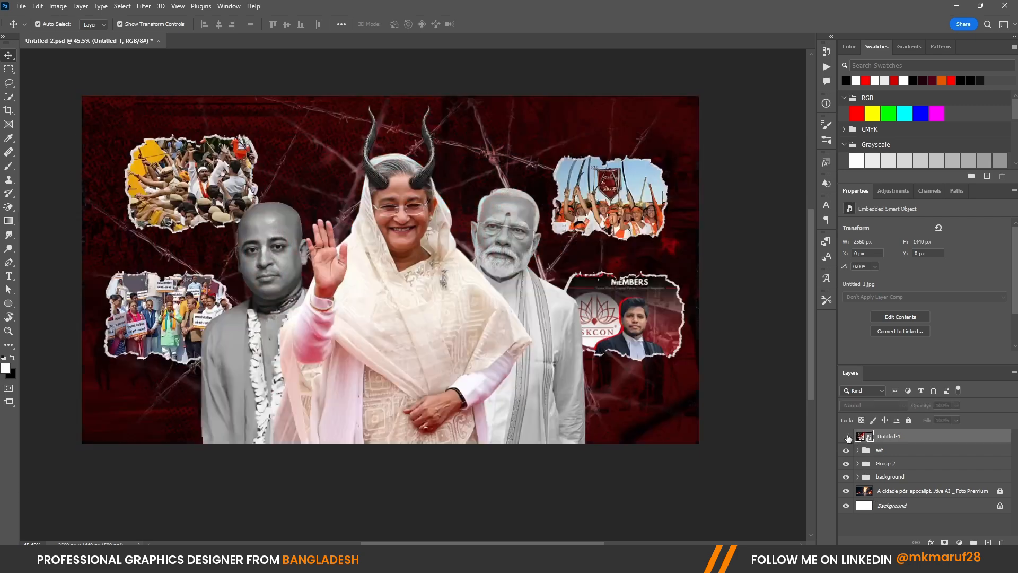
pyautogui.click(713, 484)
pyautogui.scroll(-1, 468, 261)
pyautogui.scroll(2, 469, 260)
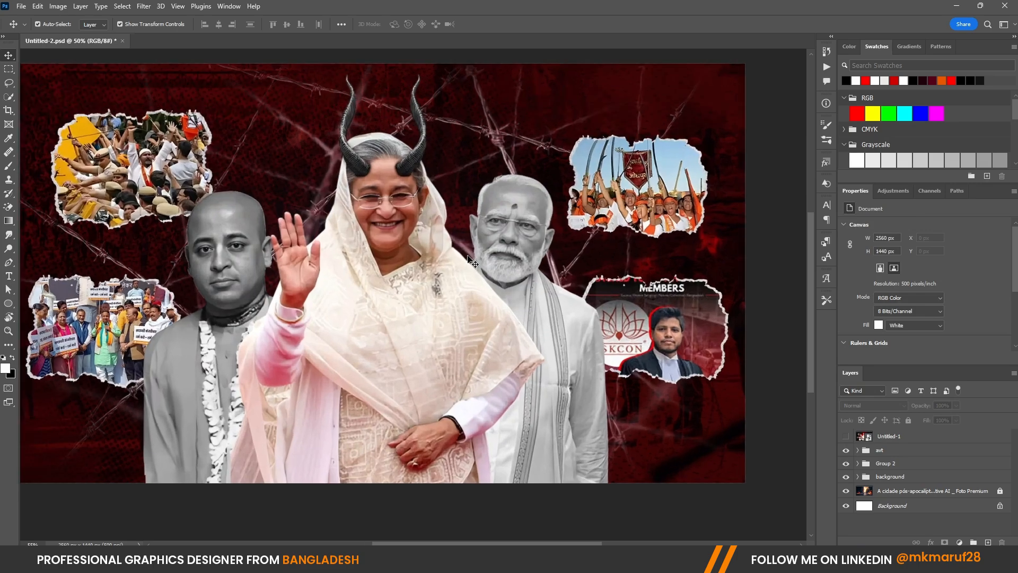
pyautogui.scroll(-4, 659, 313)
pyautogui.scroll(4, 703, 329)
pyautogui.scroll(-1, 577, 325)
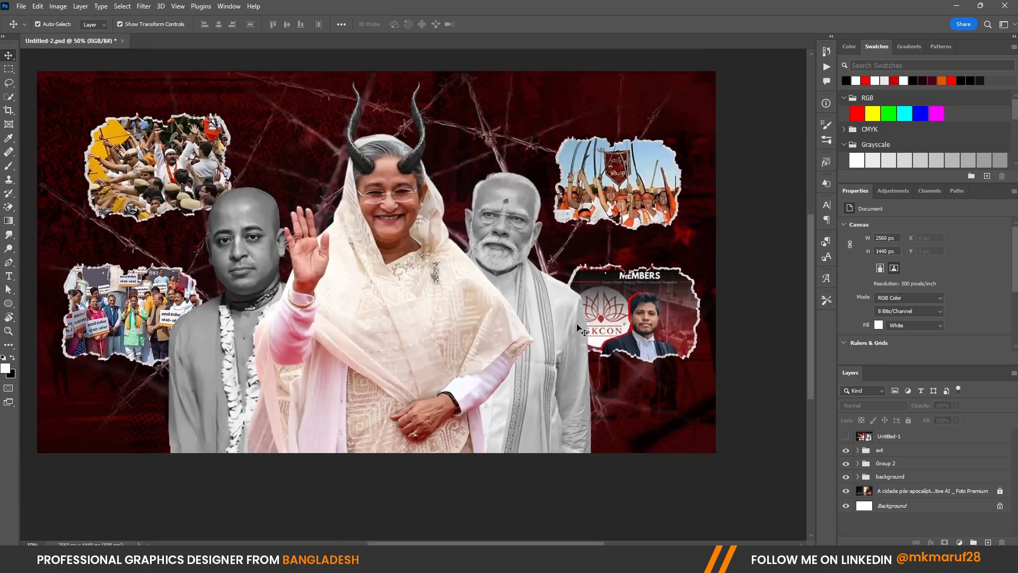
# Place picture 3 with the hands and red thread on the canvas and rasterize its layer.
pyautogui.click(353, 557)
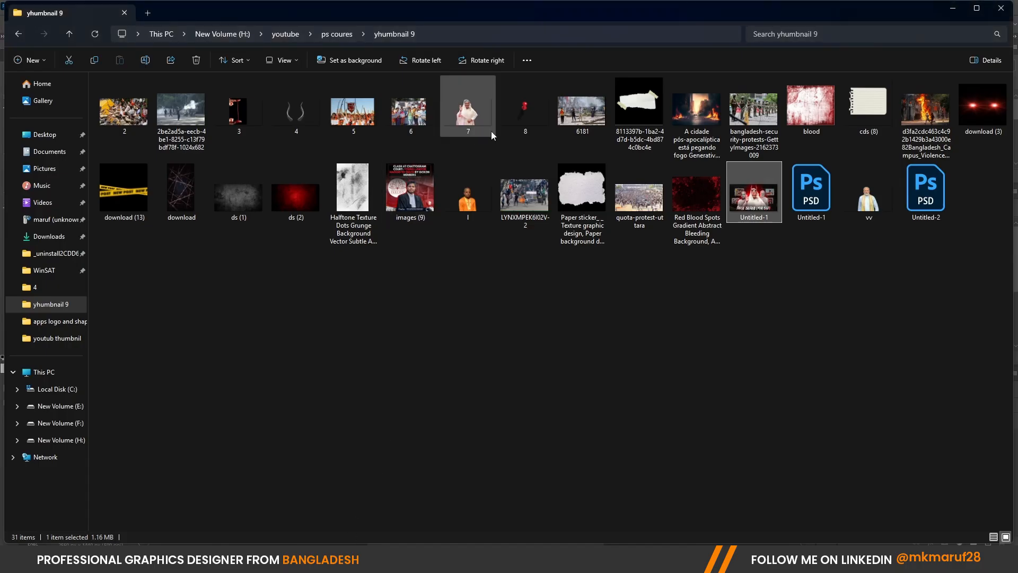
pyautogui.moveTo(238, 112); pyautogui.dragTo(380, 272)
pyautogui.click(501, 24)
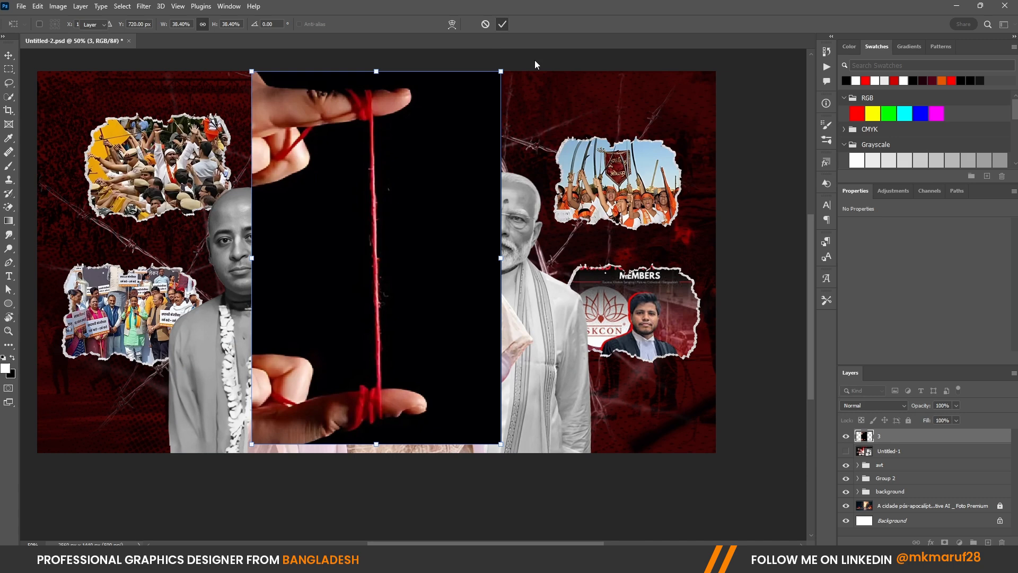
pyautogui.rightClick(918, 440)
pyautogui.click(806, 285)
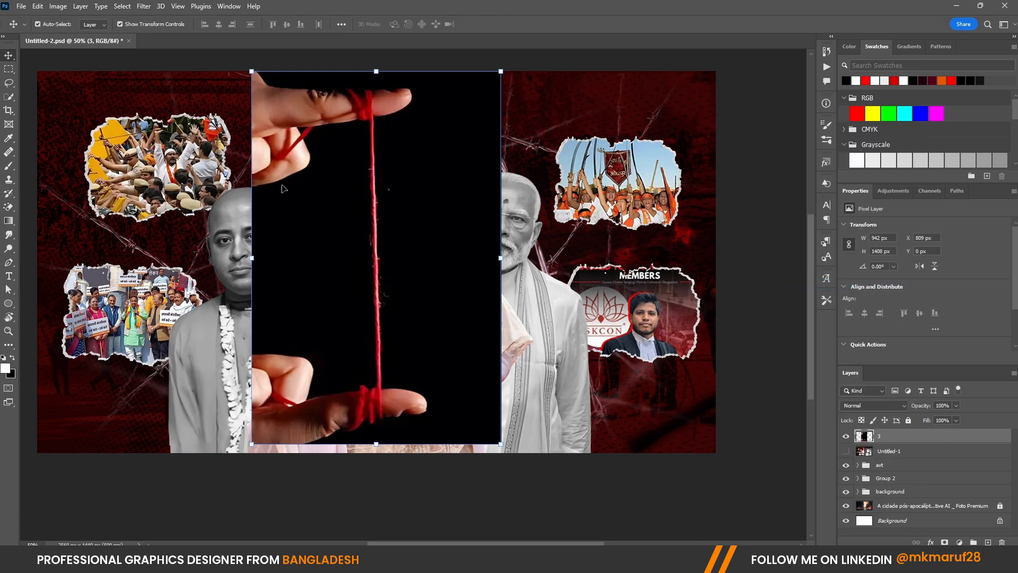
# Erase the black background on both sides of the red thread with the Magic Eraser at tolerance 32.
pyautogui.click(9, 207)
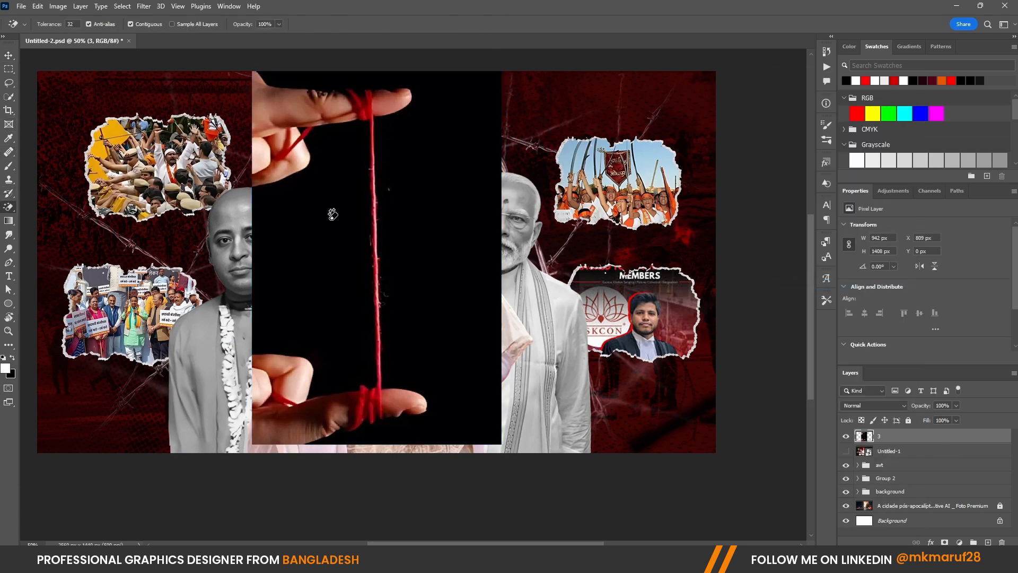
pyautogui.click(350, 239)
pyautogui.click(444, 236)
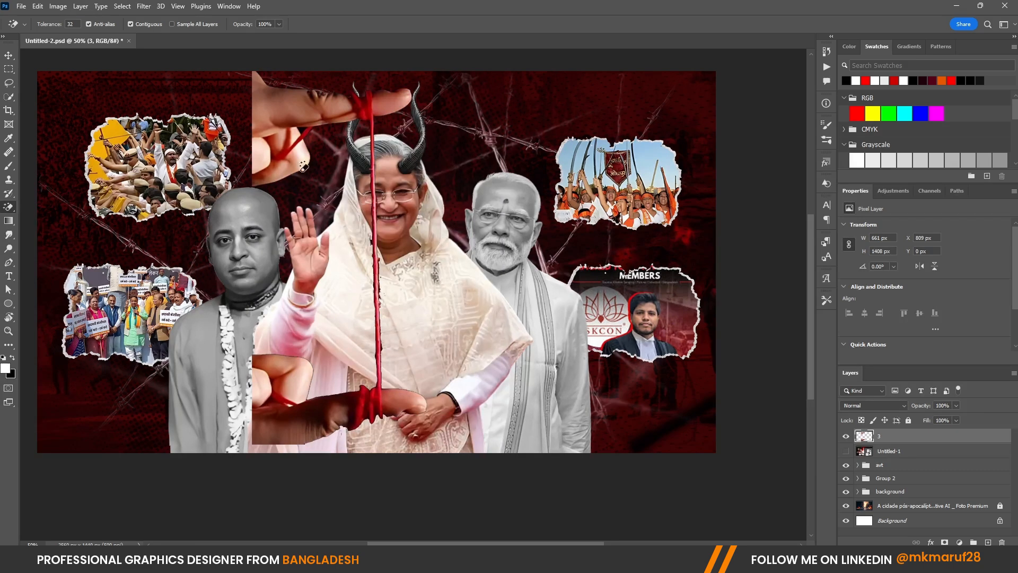
# Copy the straight middle part of the red thread to its own layer and delete layer 3 with the hands.
pyautogui.click(8, 69)
pyautogui.moveTo(334, 133); pyautogui.dragTo(430, 379)
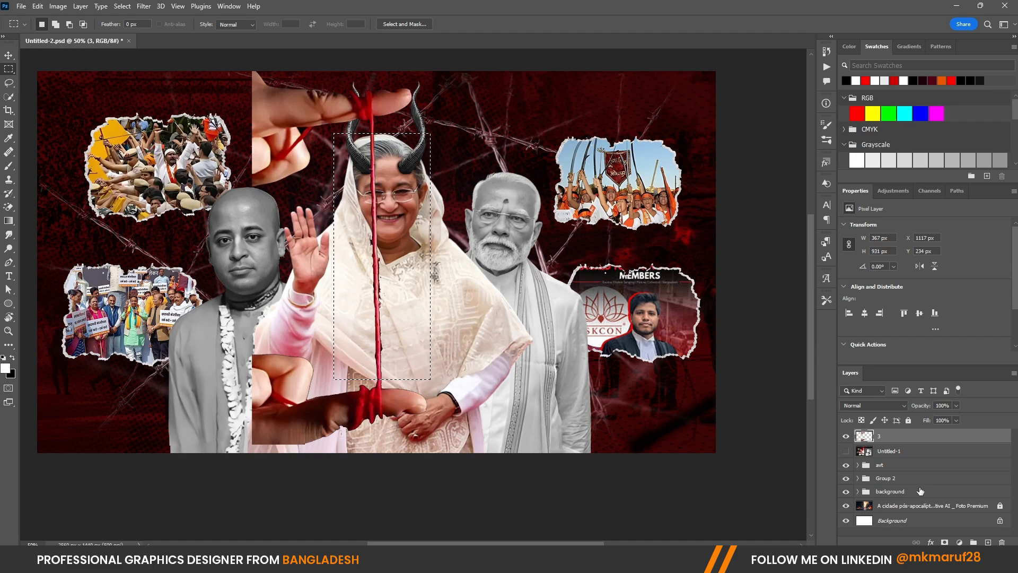
pyautogui.hotkey('ctrl', 'j')
pyautogui.click(892, 457)
pyautogui.press('Delete')
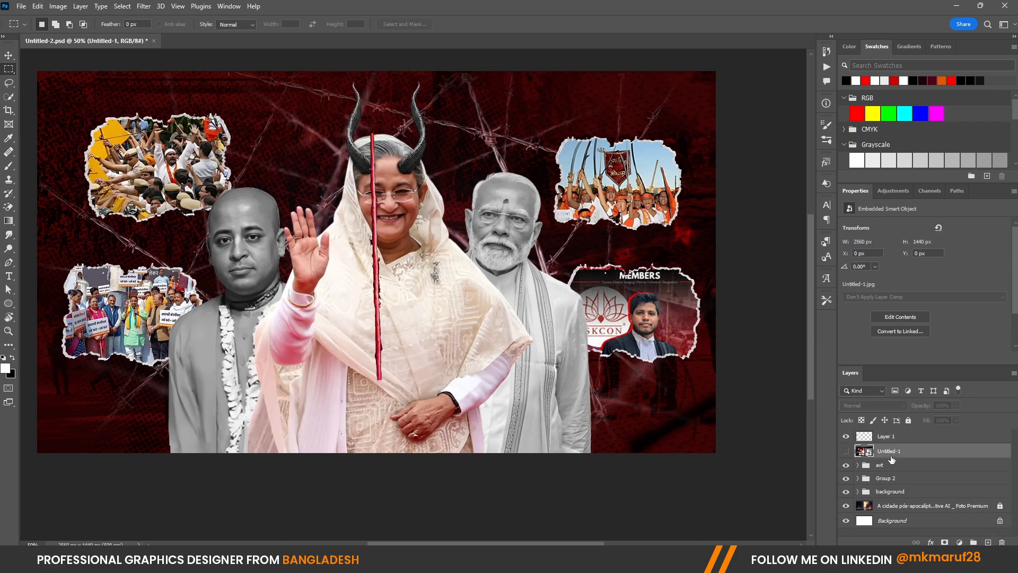
# Add a layer mask to Layer 1 with the red thread and choose the Brush tool for masking.
pyautogui.scroll(3, 361, 208)
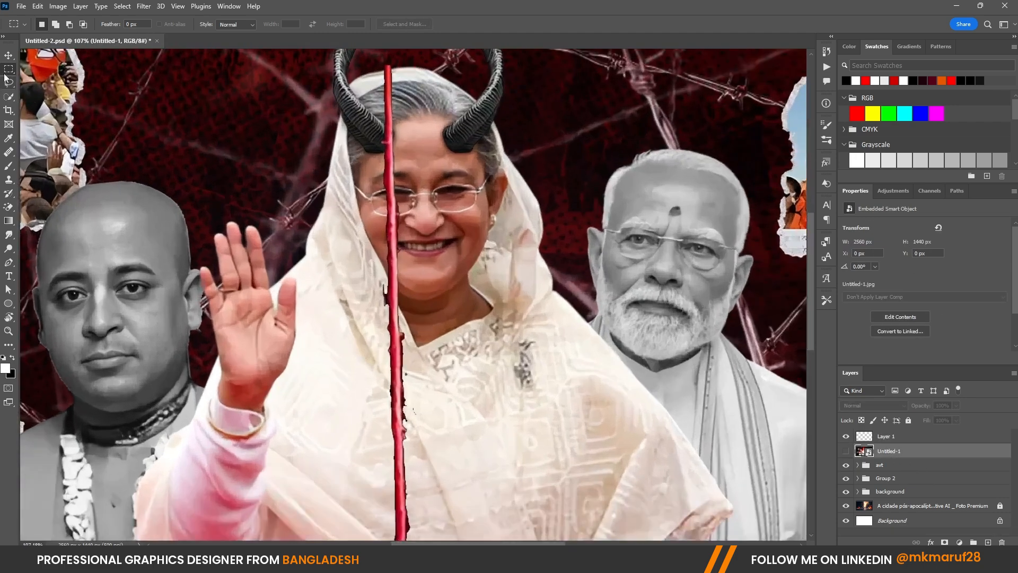
pyautogui.click(8, 56)
pyautogui.click(10, 166)
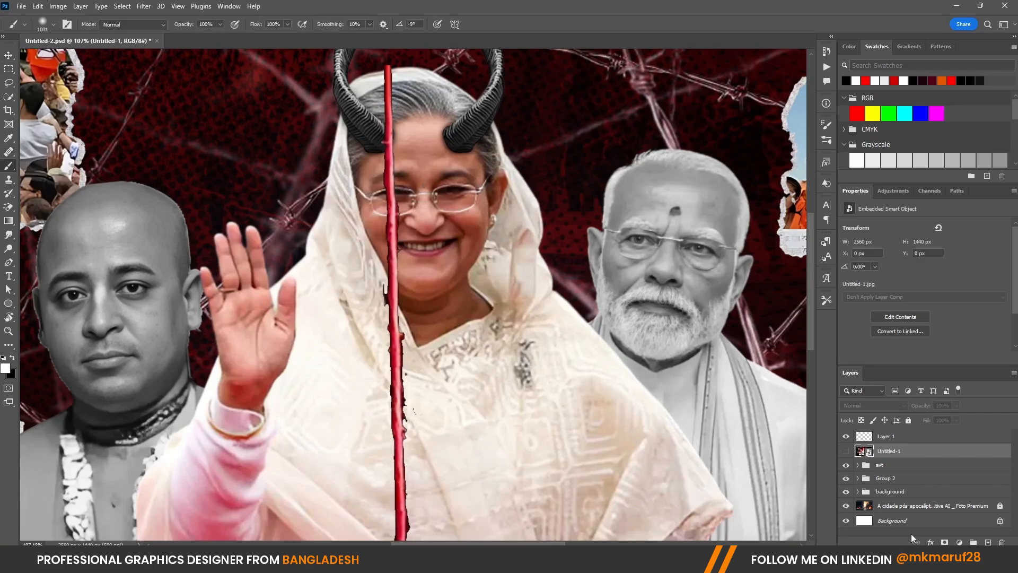
pyautogui.click(903, 436)
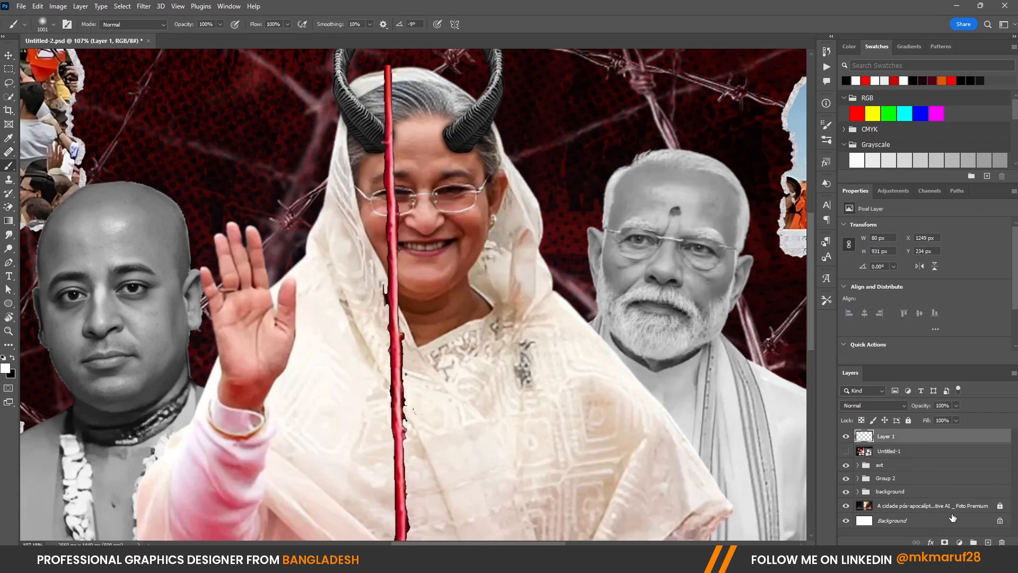
pyautogui.click(944, 542)
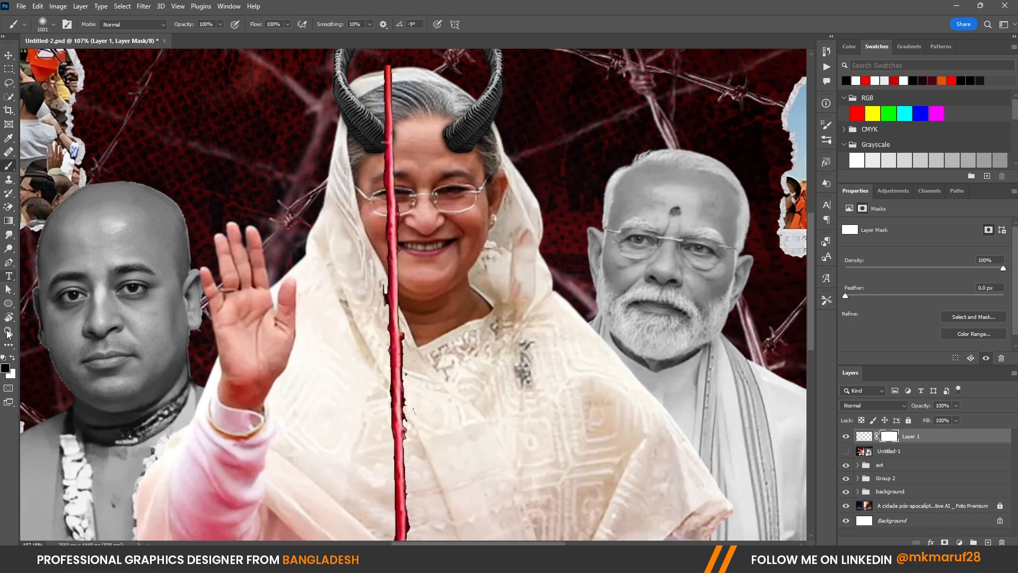
# Mask out the ragged leftover specks along the thread's upper right edge with a 157 px black brush.
pyautogui.moveTo(362, 280)
pyautogui.mouseDown()
pyautogui.moveTo(308, 285)
pyautogui.moveTo(333, 461)
pyautogui.moveTo(312, 335)
pyautogui.moveTo(314, 363)
pyautogui.mouseUp()
pyautogui.moveTo(344, 315); pyautogui.dragTo(148, 305)
pyautogui.scroll(3, 523, 202)
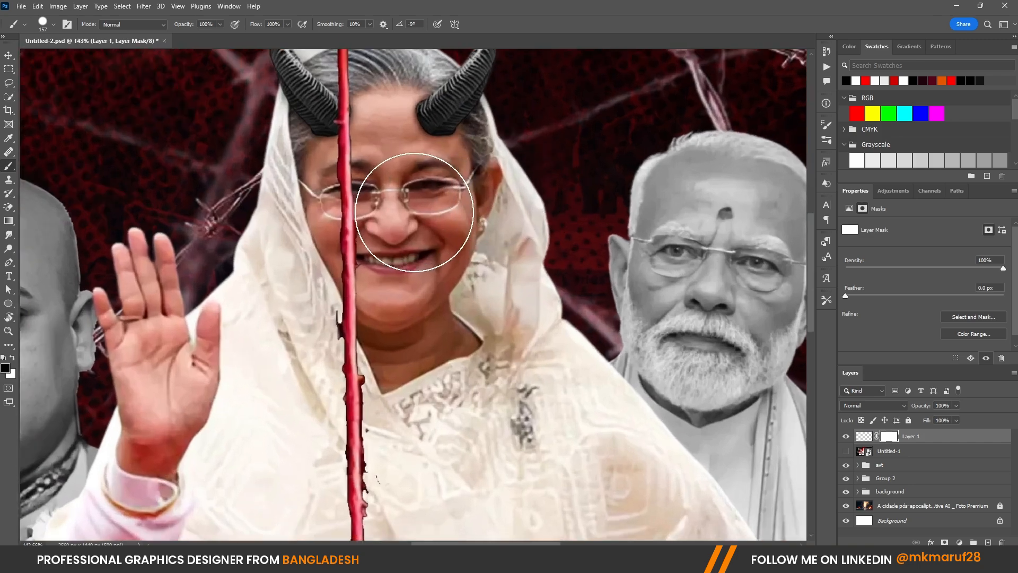
pyautogui.moveTo(431, 450); pyautogui.dragTo(390, 274)
pyautogui.scroll(-4, 389, 372)
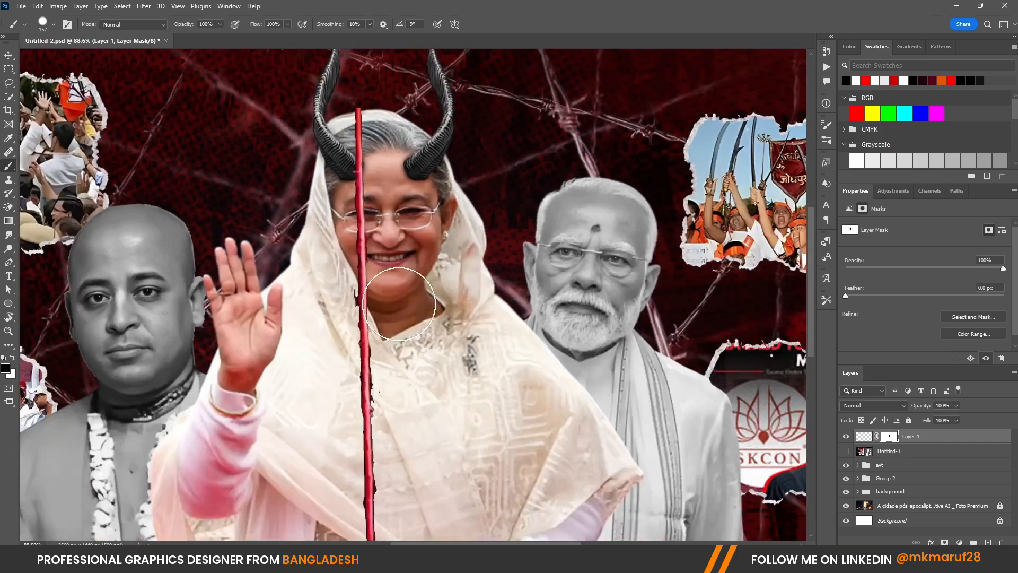
# Mask out the remaining ragged specks on both sides of the thread with a 115 px black brush.
pyautogui.scroll(3, 417, 393)
pyautogui.moveTo(388, 330); pyautogui.dragTo(374, 330)
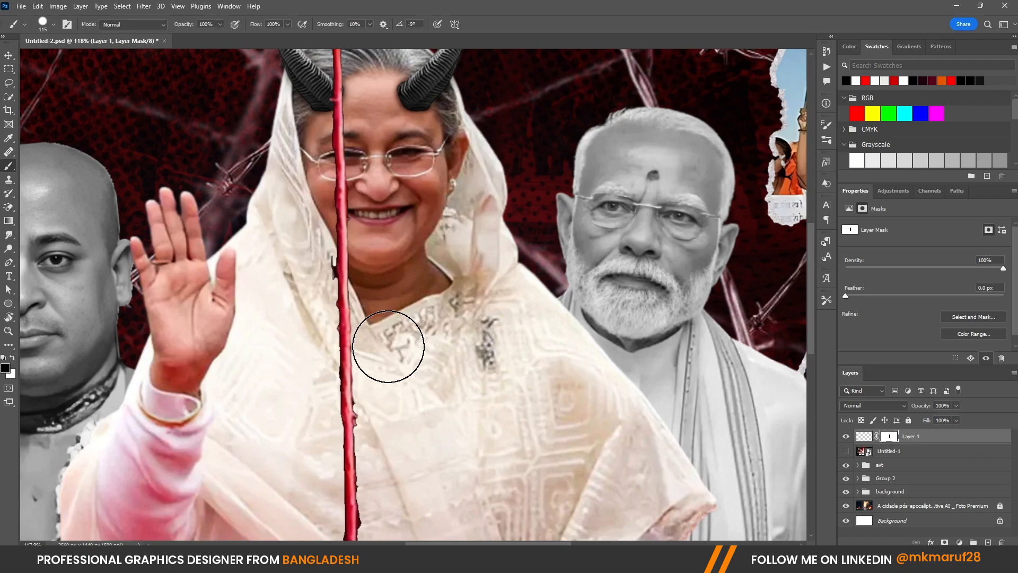
pyautogui.moveTo(303, 255); pyautogui.dragTo(300, 213)
pyautogui.scroll(-3, 318, 223)
pyautogui.scroll(6, 374, 403)
pyautogui.moveTo(372, 397); pyautogui.dragTo(368, 352)
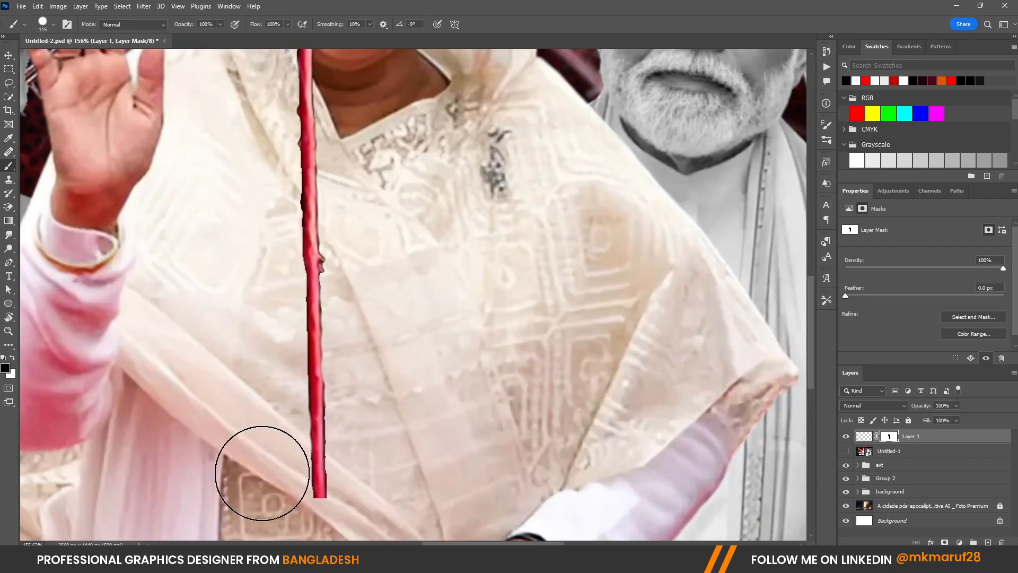
pyautogui.scroll(-3, 295, 250)
pyautogui.scroll(4, 272, 268)
pyautogui.scroll(2, 383, 166)
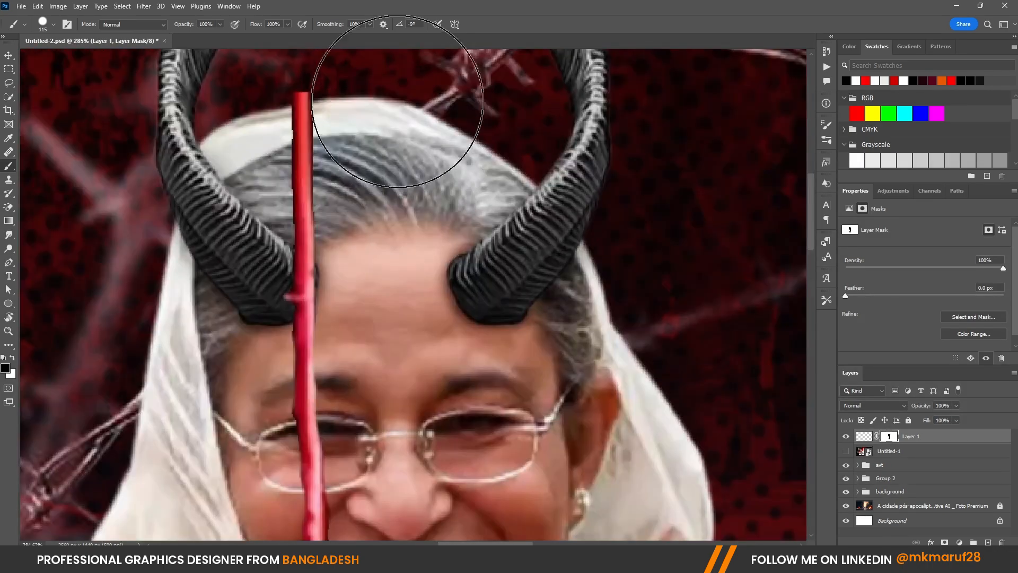
pyautogui.scroll(-6, 351, 177)
# Bake the layer mask into the red thread so that Layer 1 is a plain pixel layer.
pyautogui.click(9, 55)
pyautogui.scroll(-6, 482, 220)
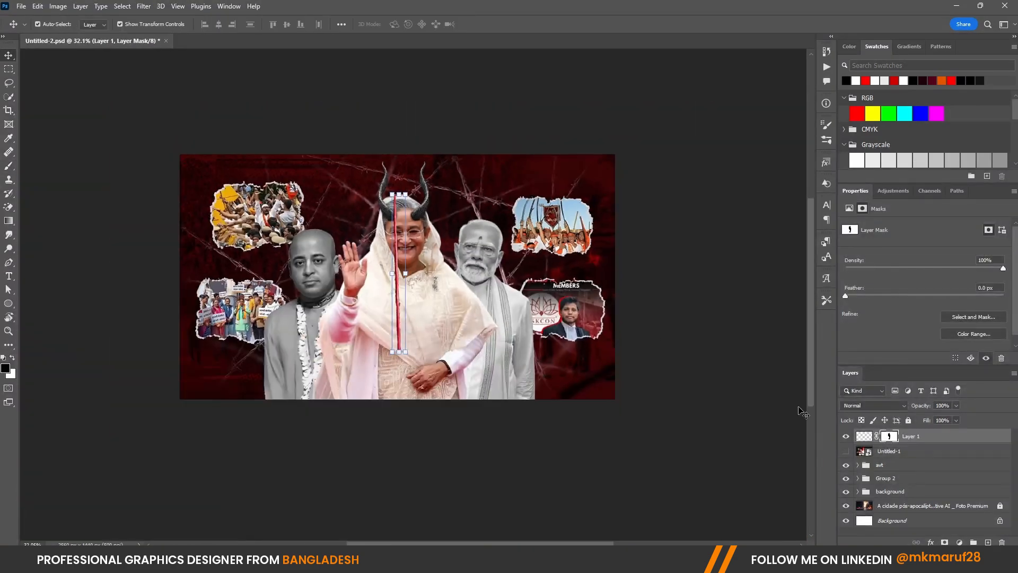
pyautogui.rightClick(922, 436)
pyautogui.click(807, 245)
pyautogui.rightClick(906, 436)
pyautogui.click(798, 260)
pyautogui.scroll(4, 440, 281)
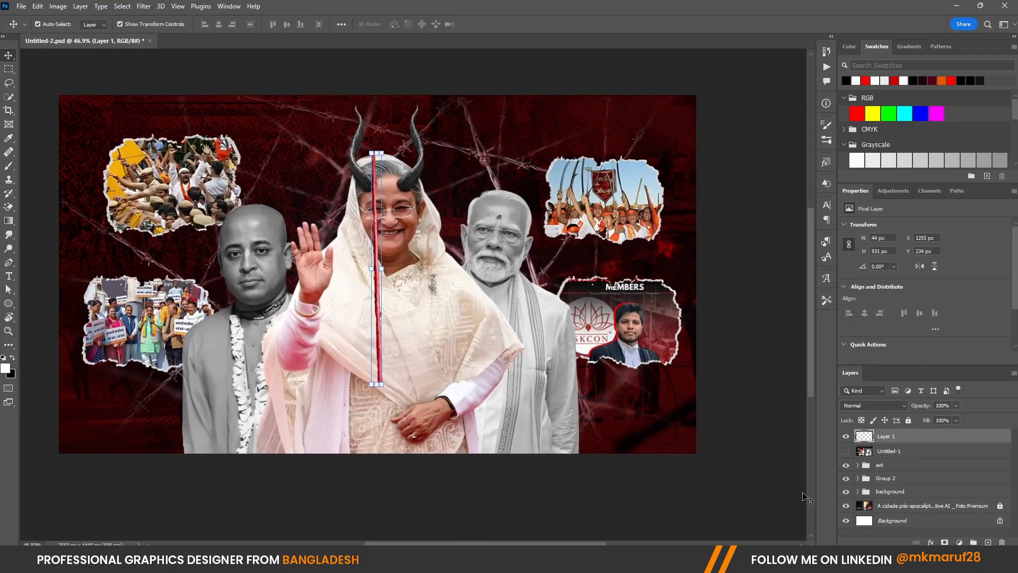
# Hide the avt group and adjust the red thread with Hue/Saturation to saturation +52 and lightness about -13.
pyautogui.click(846, 465)
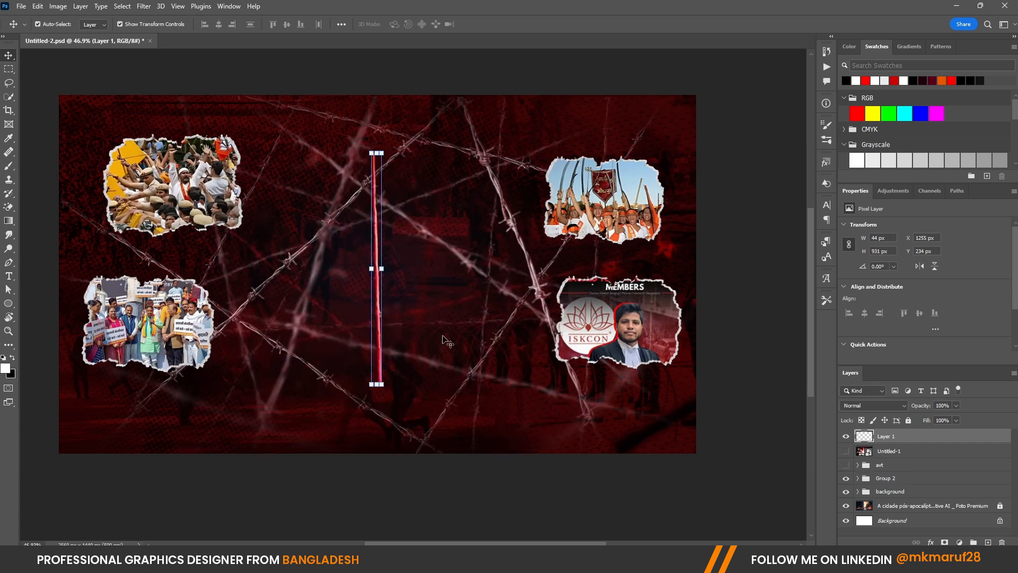
pyautogui.scroll(2, 378, 365)
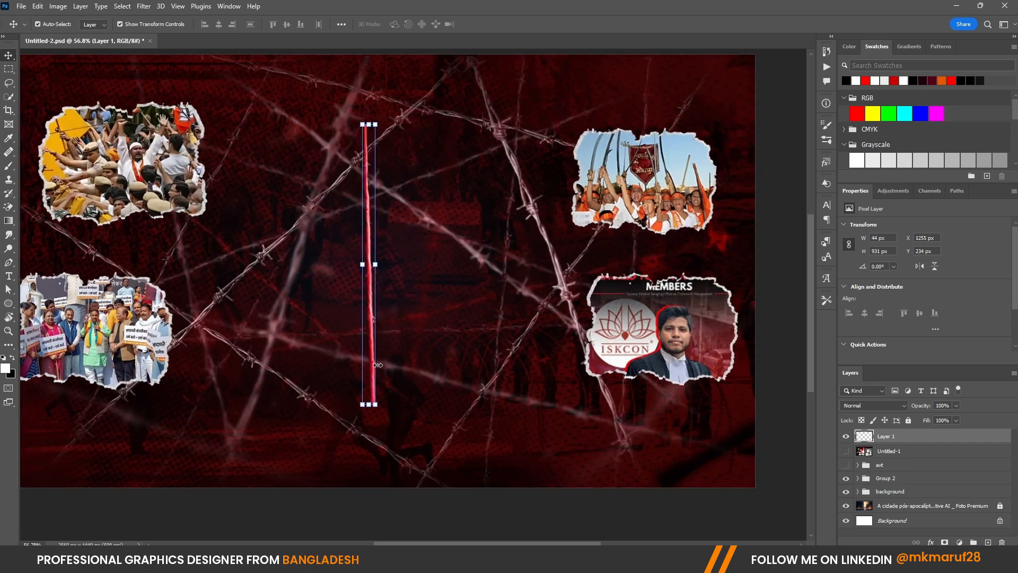
pyautogui.click(58, 7)
pyautogui.moveTo(71, 36)
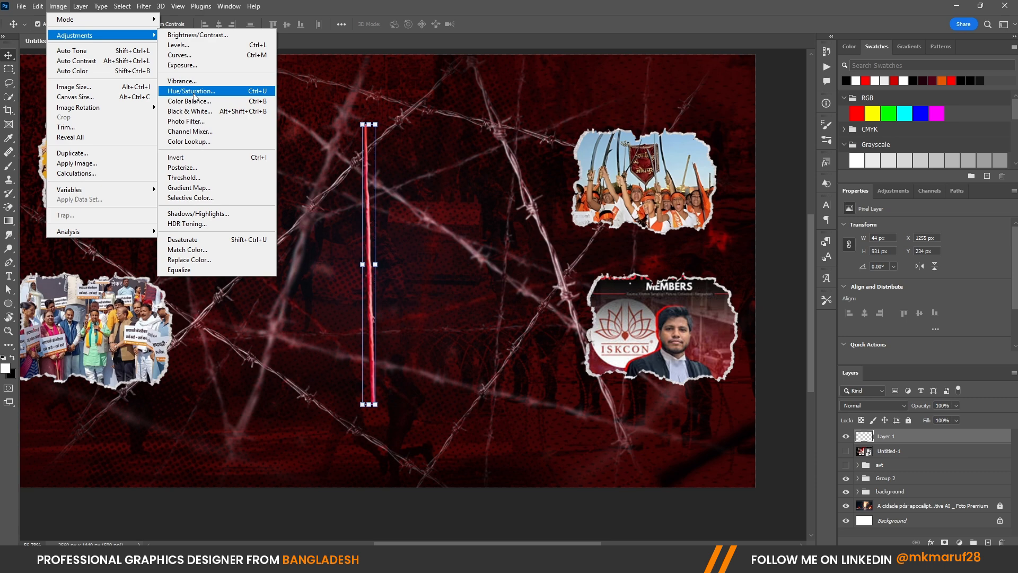
pyautogui.click(194, 93)
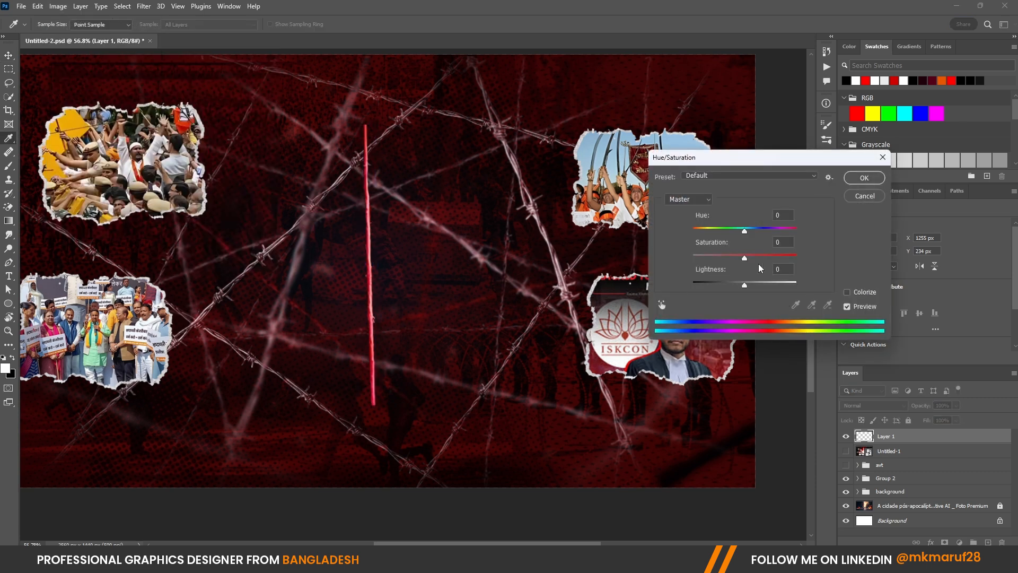
pyautogui.moveTo(744, 259); pyautogui.dragTo(740, 287)
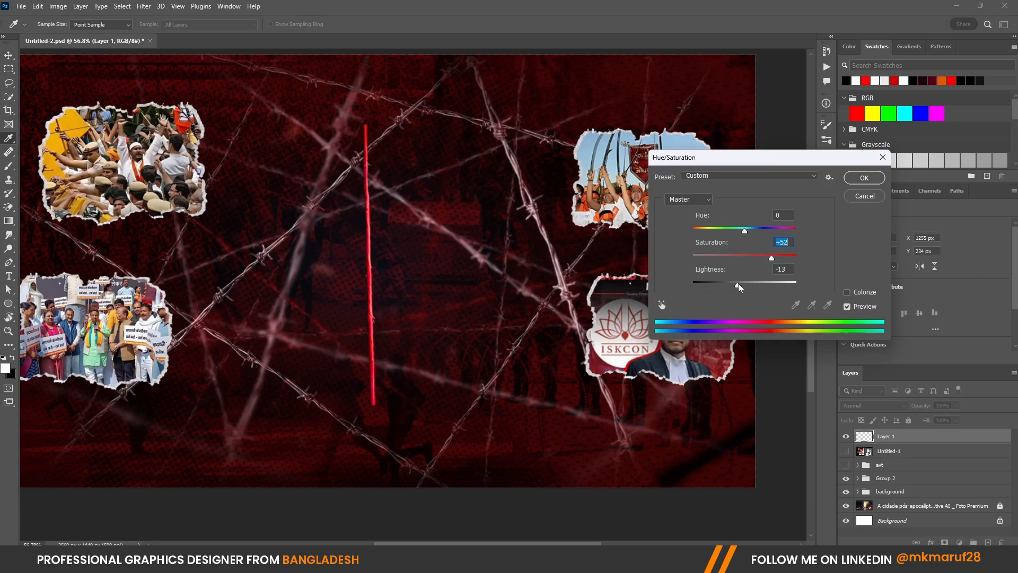
pyautogui.press('Tab')
pyautogui.click(864, 179)
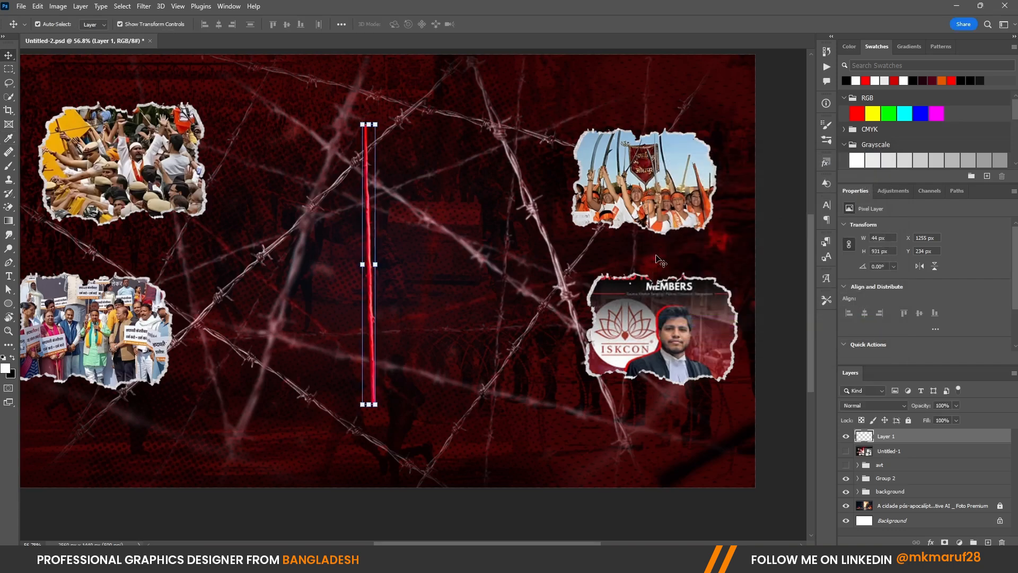
# Rotate the thread to about -38°, enlarge it to about 115%, and run it diagonally down from the upper-left protest photo.
pyautogui.moveTo(376, 408); pyautogui.dragTo(480, 342)
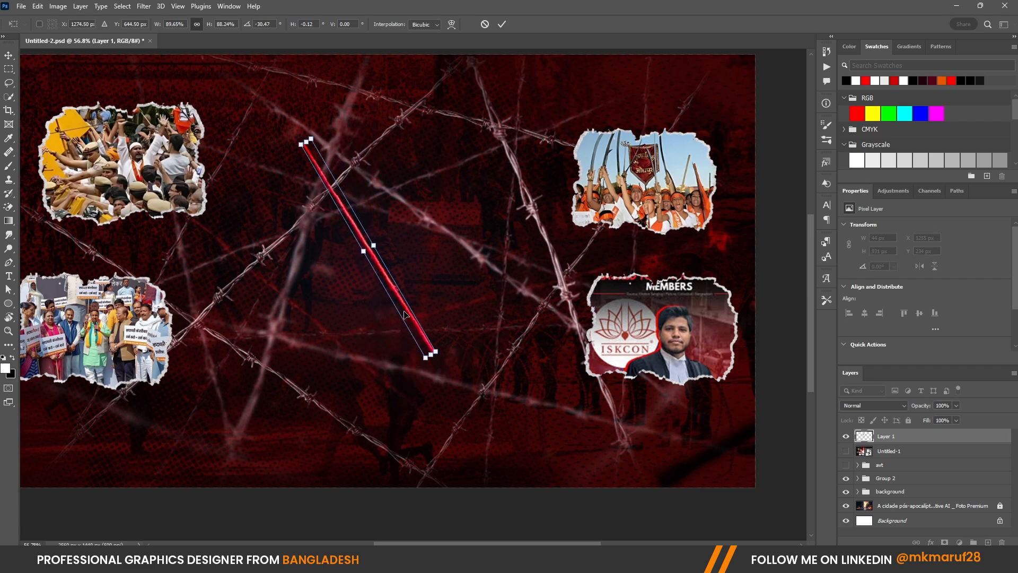
pyautogui.moveTo(404, 315); pyautogui.dragTo(266, 319)
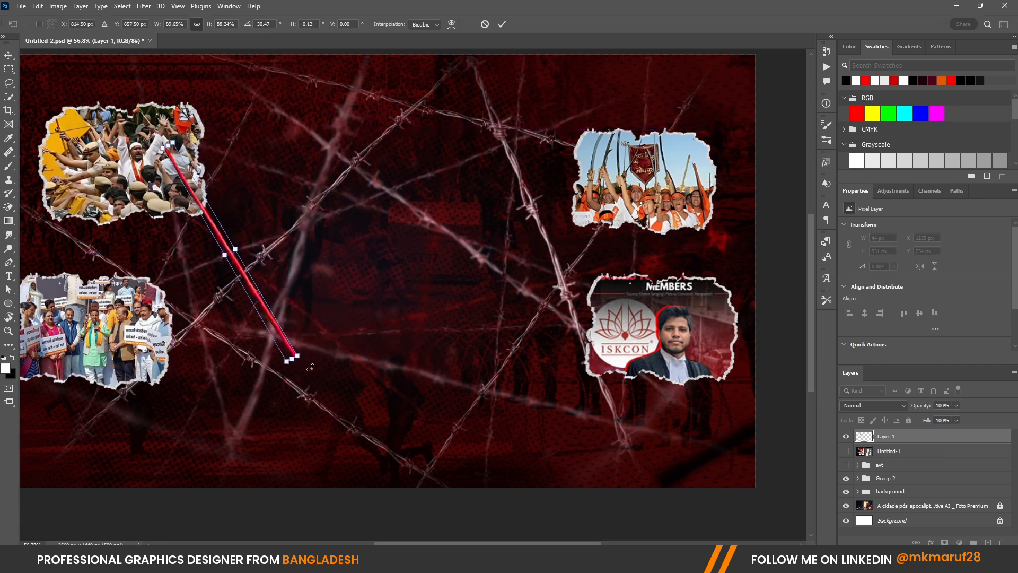
pyautogui.moveTo(310, 367); pyautogui.dragTo(328, 359)
pyautogui.moveTo(282, 327)
pyautogui.mouseDown()
pyautogui.moveTo(297, 281)
pyautogui.moveTo(289, 305)
pyautogui.moveTo(299, 329)
pyautogui.mouseUp()
pyautogui.moveTo(319, 362); pyautogui.dragTo(353, 373)
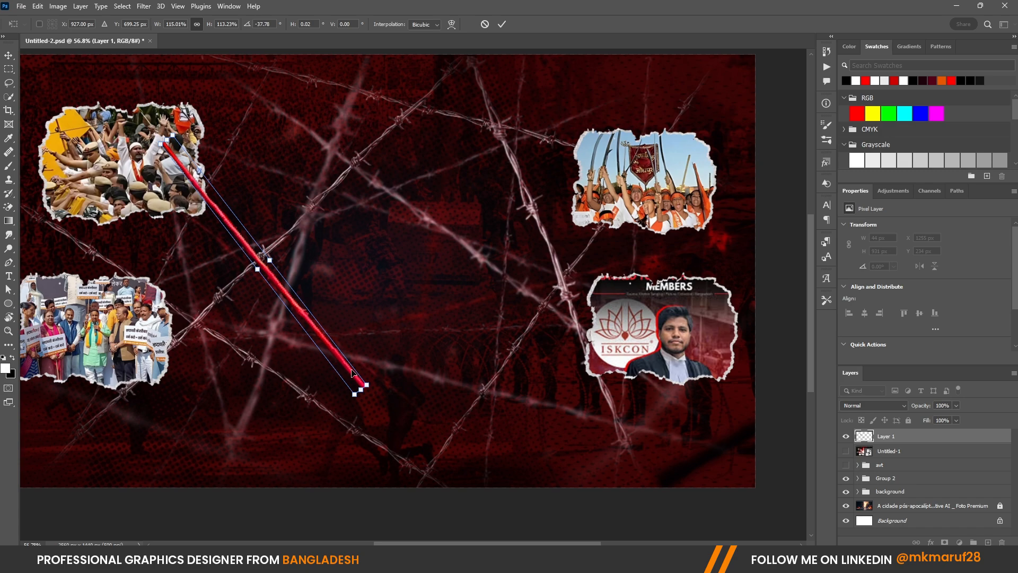
pyautogui.click(502, 25)
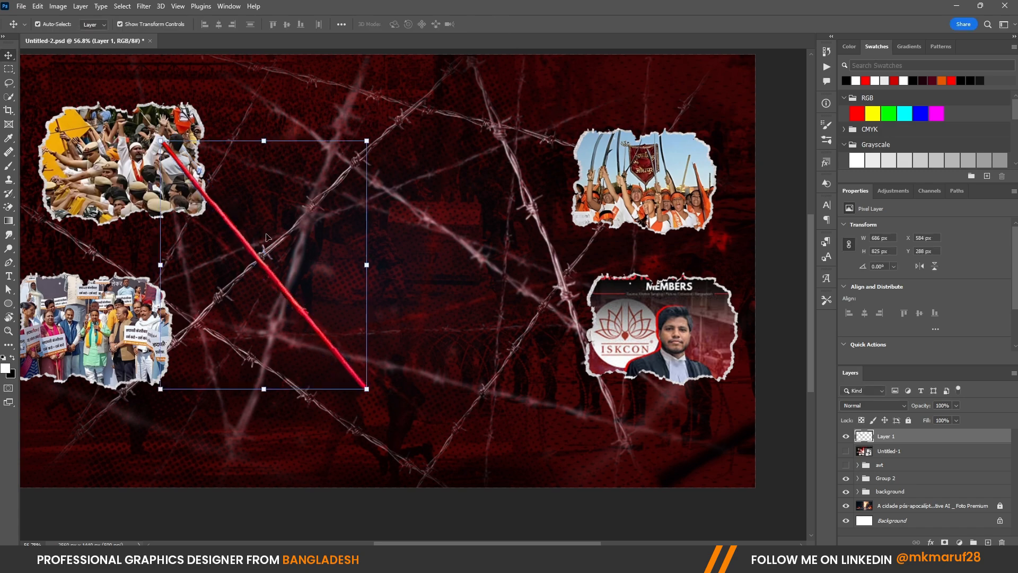
# Bend the diagonal red thread with Puppet Warp.
pyautogui.click(36, 7)
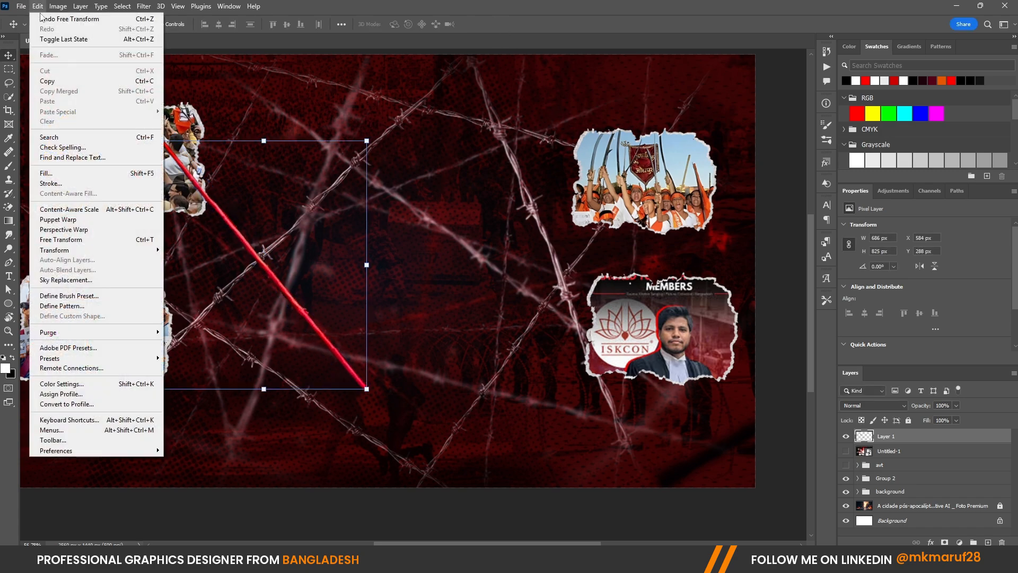
pyautogui.click(75, 220)
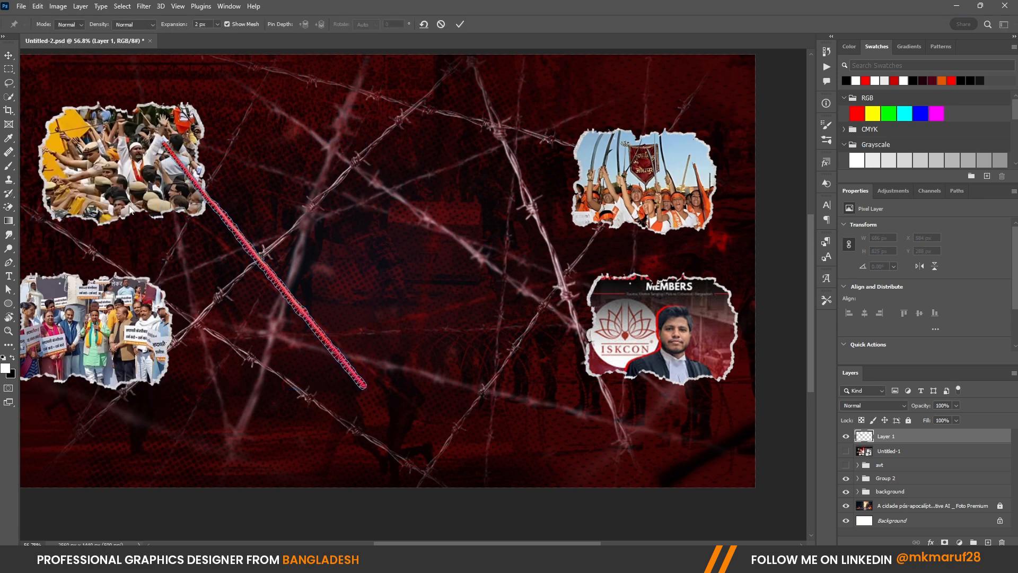
# Pin the red string's ends and middle with Puppet Warp and stretch it in a curve from the upper-left photo to the ISKCON photo.
pyautogui.click(164, 145)
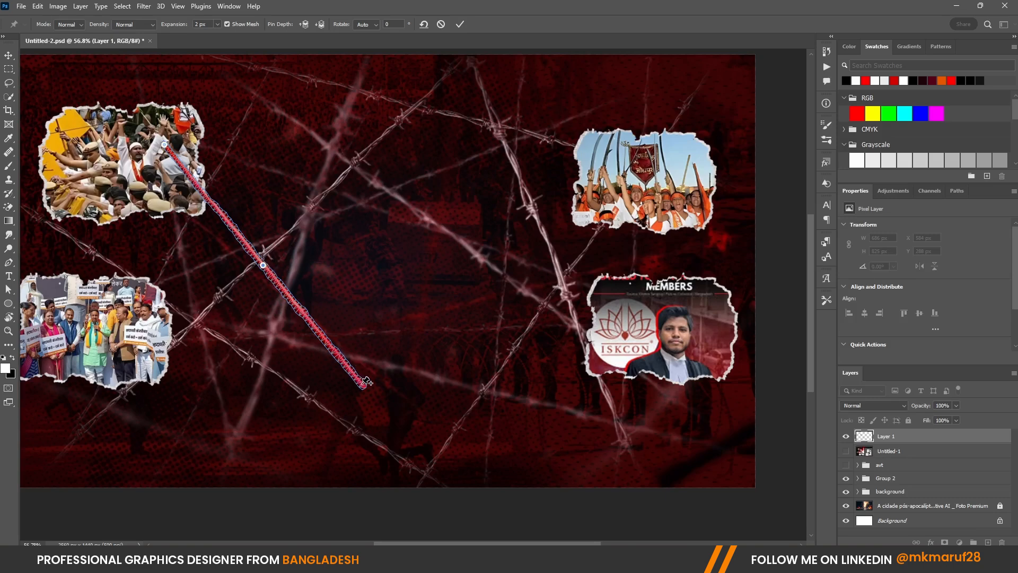
pyautogui.click(363, 384)
pyautogui.moveTo(363, 384); pyautogui.dragTo(552, 341)
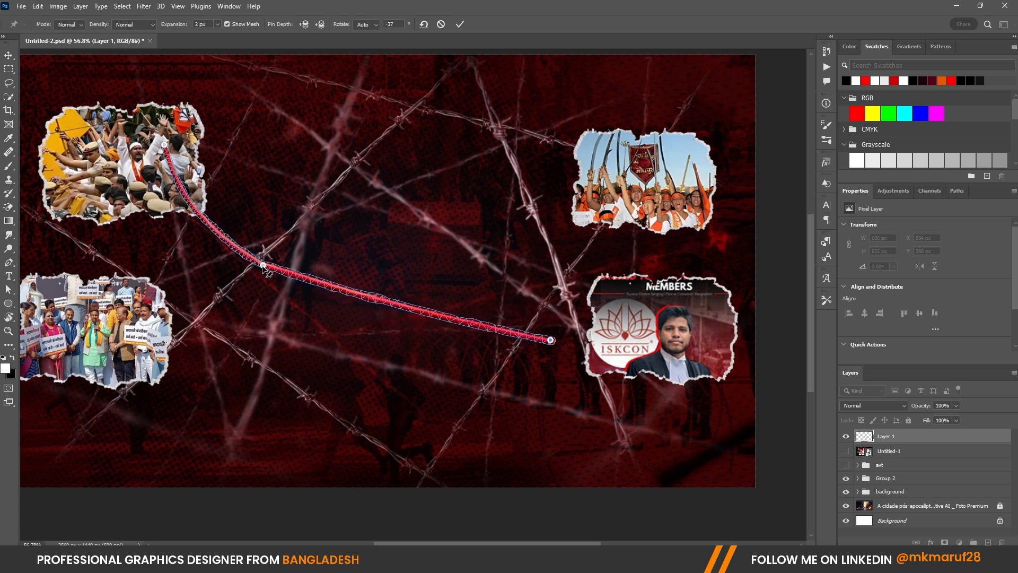
pyautogui.moveTo(264, 267); pyautogui.dragTo(319, 271)
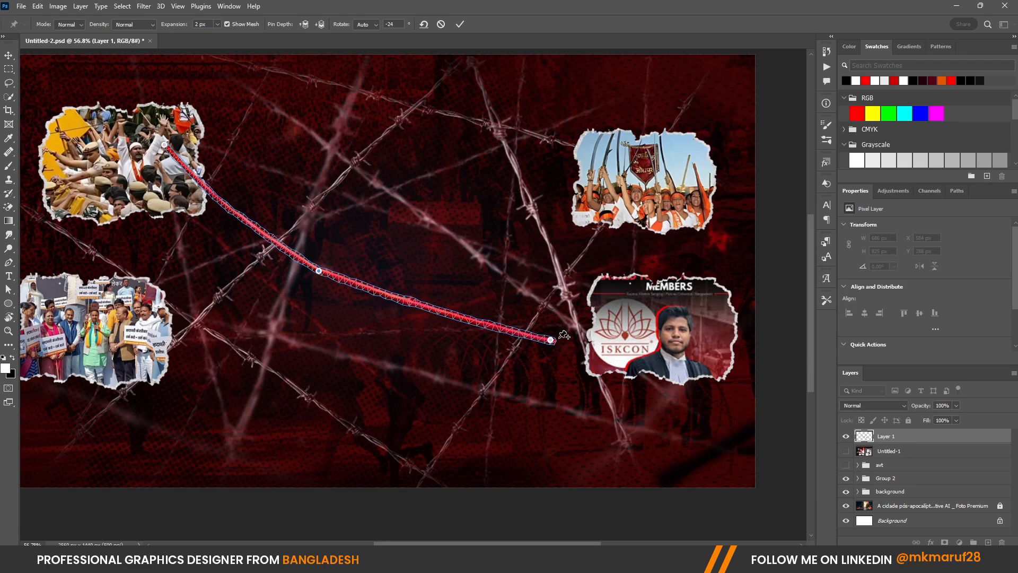
pyautogui.moveTo(552, 342); pyautogui.dragTo(632, 348)
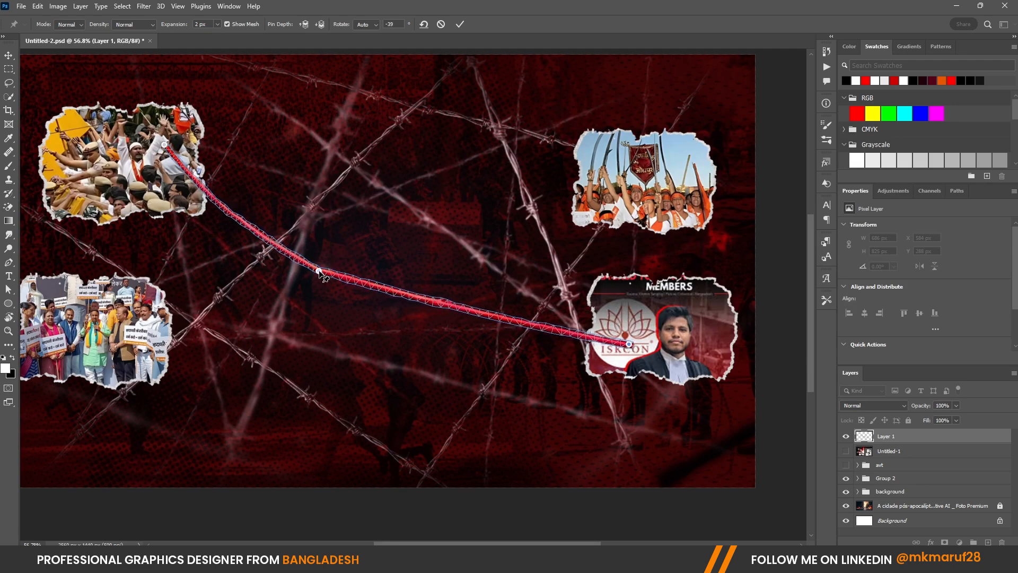
pyautogui.moveTo(320, 272); pyautogui.dragTo(353, 318)
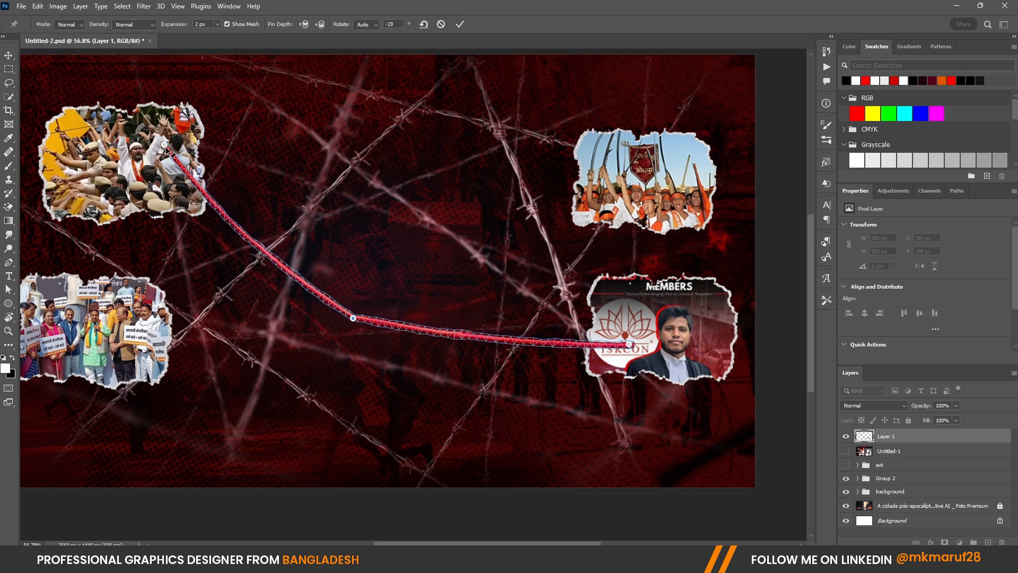
pyautogui.moveTo(163, 155); pyautogui.dragTo(155, 161)
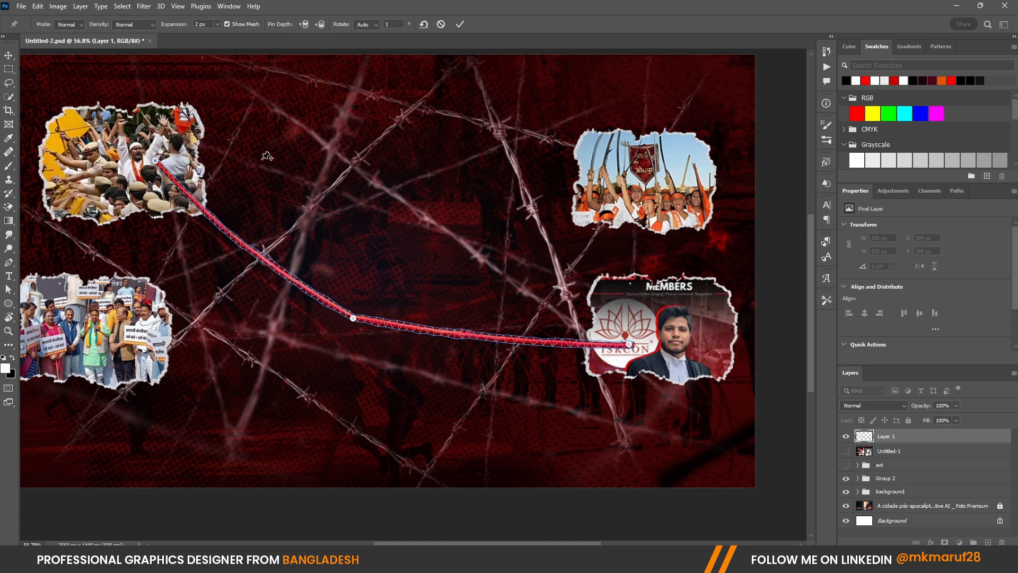
pyautogui.click(458, 25)
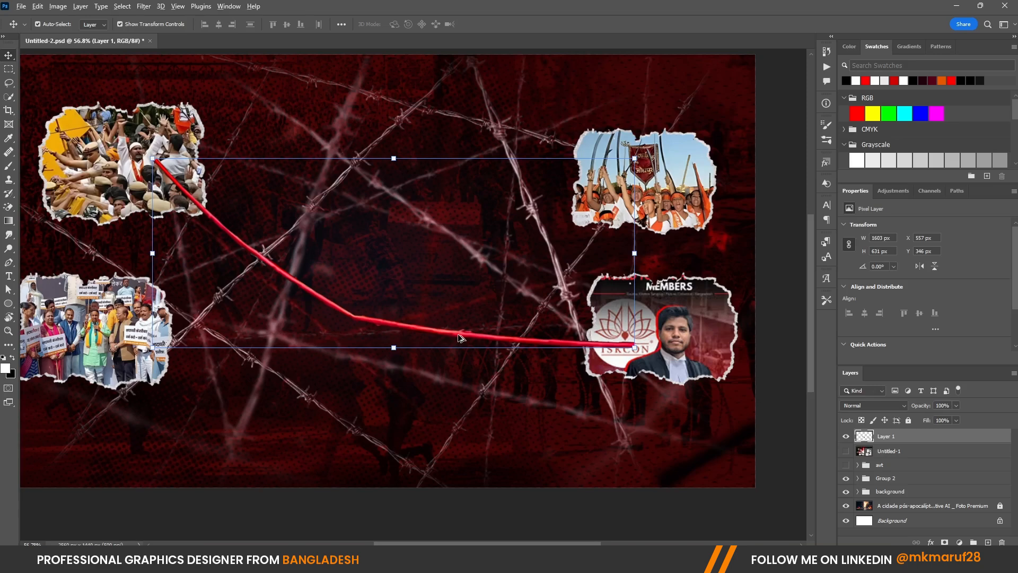
# Duplicate the red string and rotate the copy about -31.3° so it spans the lower-left and upper-right photos.
pyautogui.moveTo(458, 335); pyautogui.dragTo(462, 303)
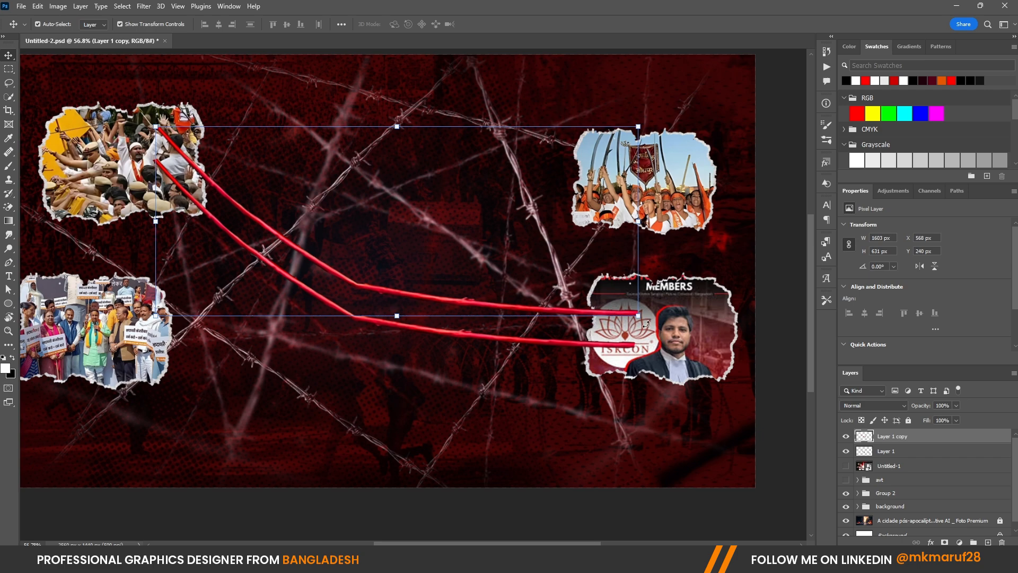
pyautogui.moveTo(647, 324); pyautogui.dragTo(624, 197)
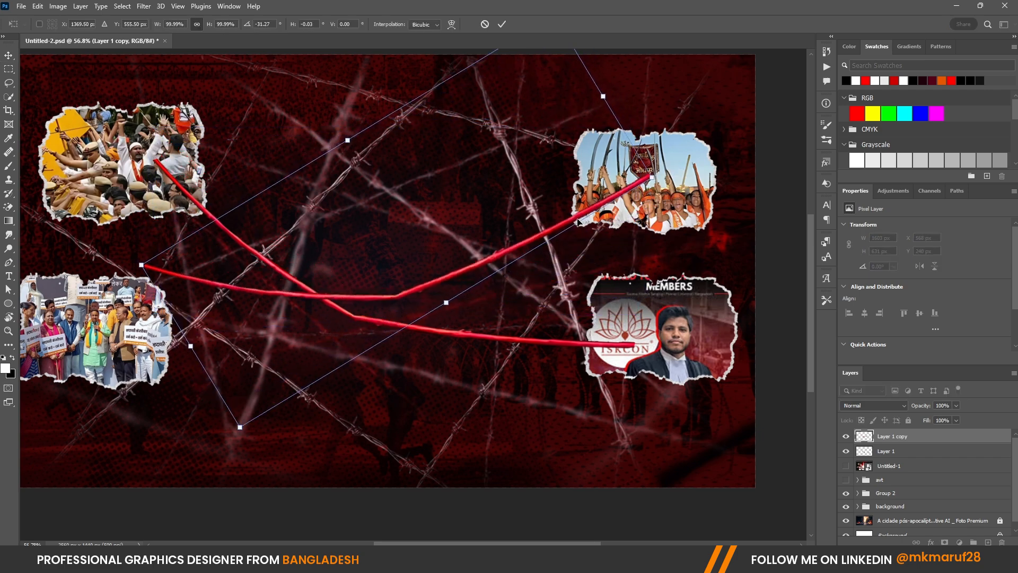
pyautogui.moveTo(574, 217); pyautogui.dragTo(555, 230)
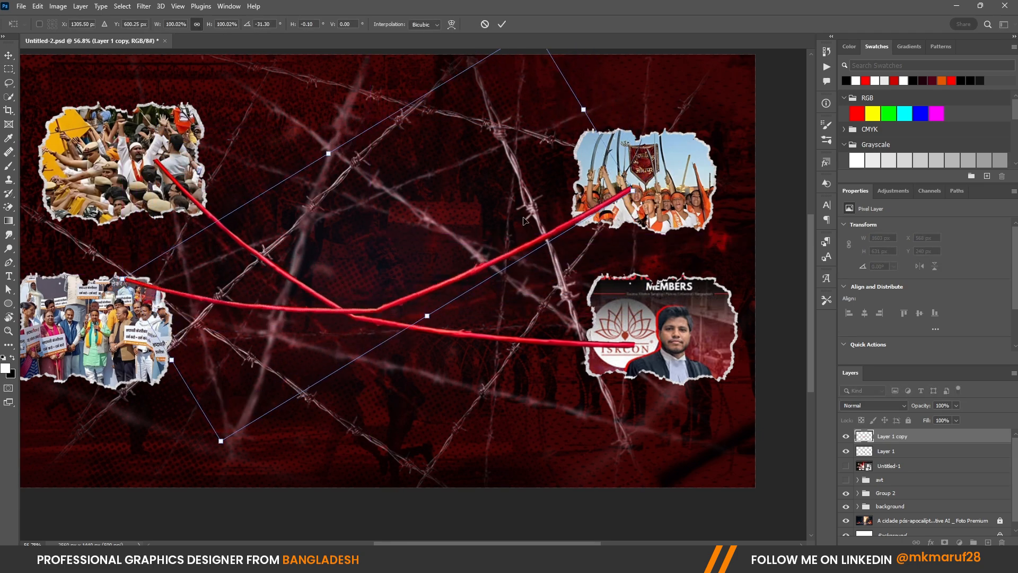
pyautogui.click(501, 24)
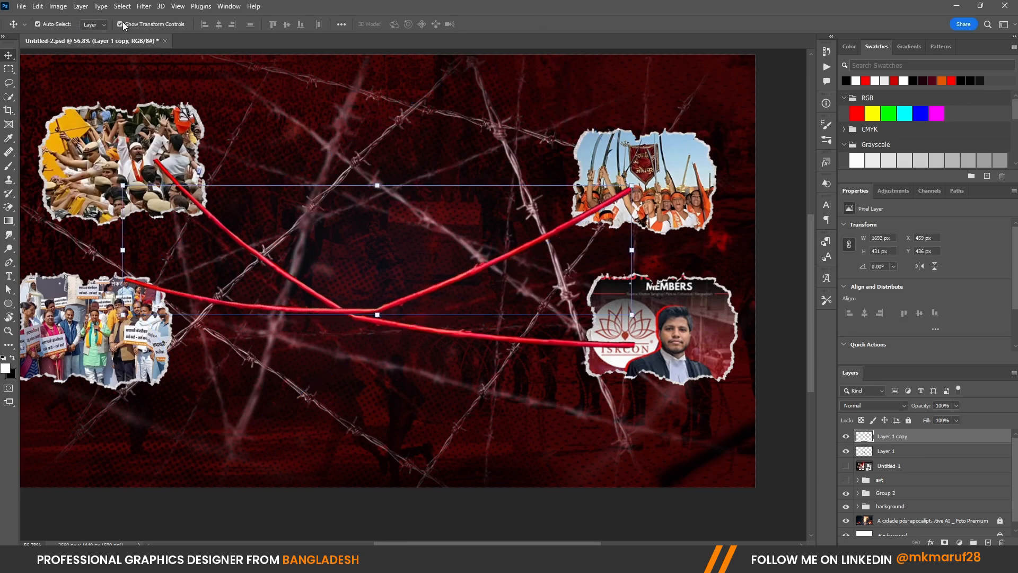
# Puppet Warp the string copy, pulling its ends onto the lower-left placard photo and the upper-right sword photo.
pyautogui.click(38, 7)
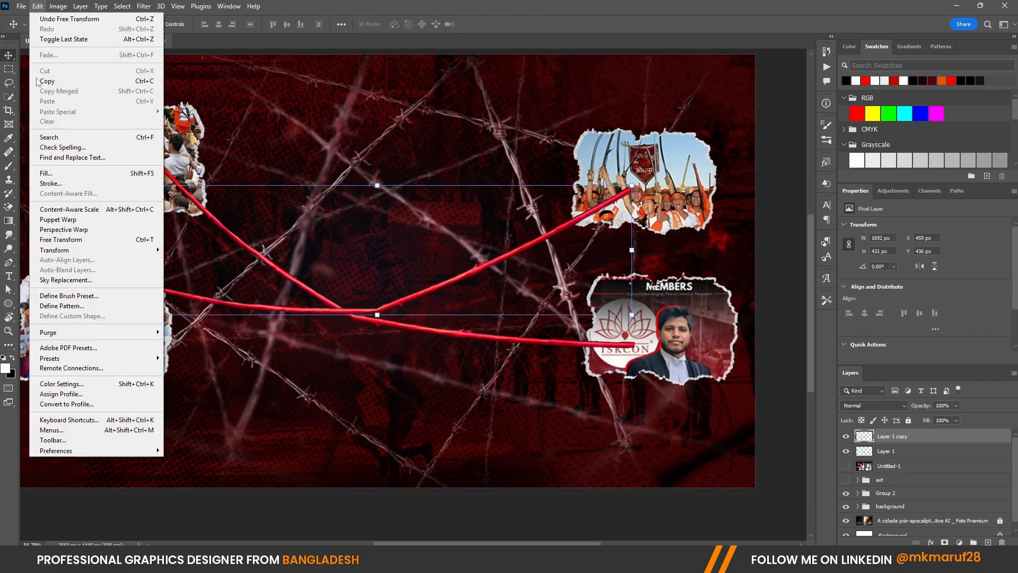
pyautogui.click(61, 221)
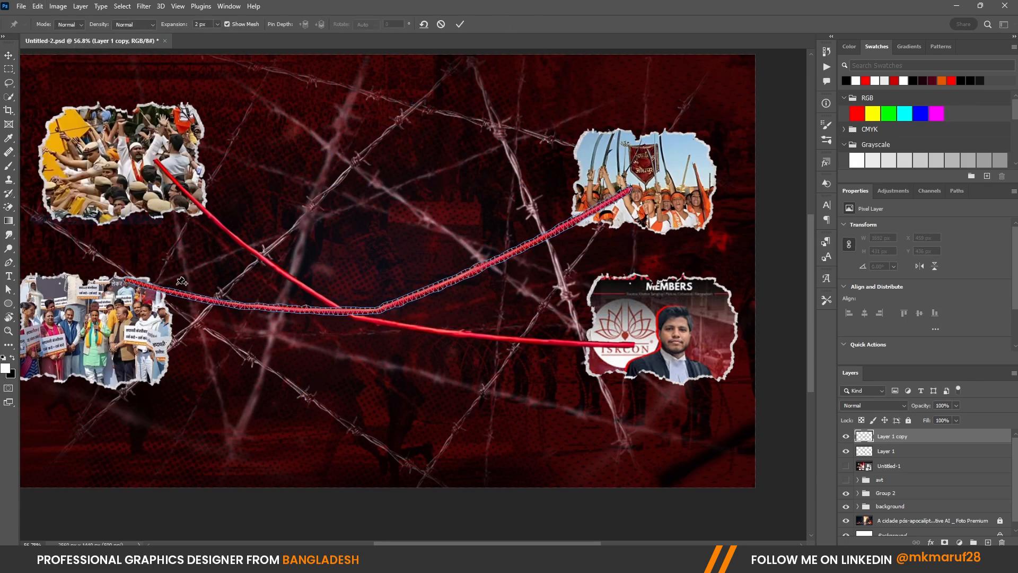
pyautogui.click(128, 279)
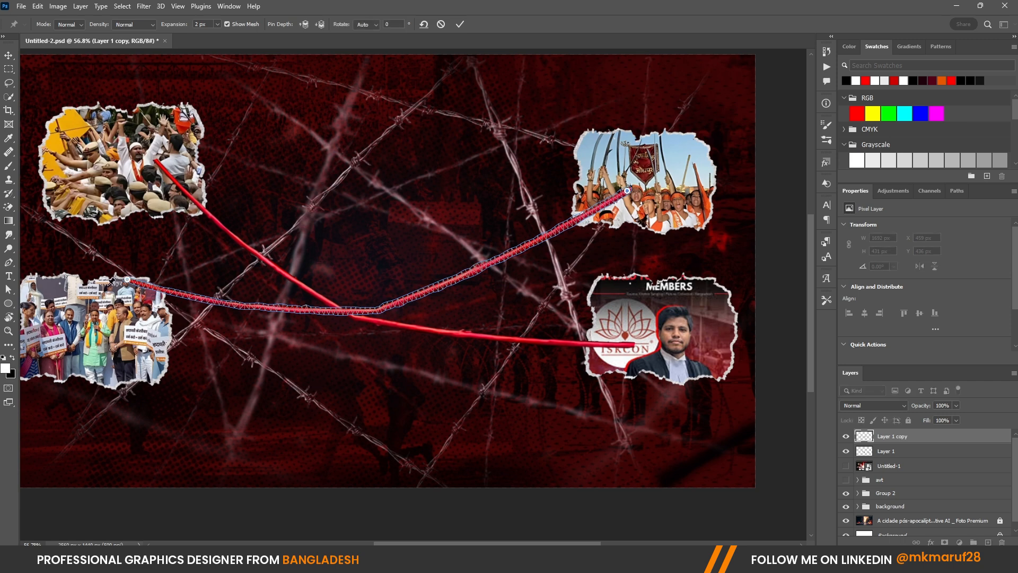
pyautogui.moveTo(128, 281); pyautogui.dragTo(122, 333)
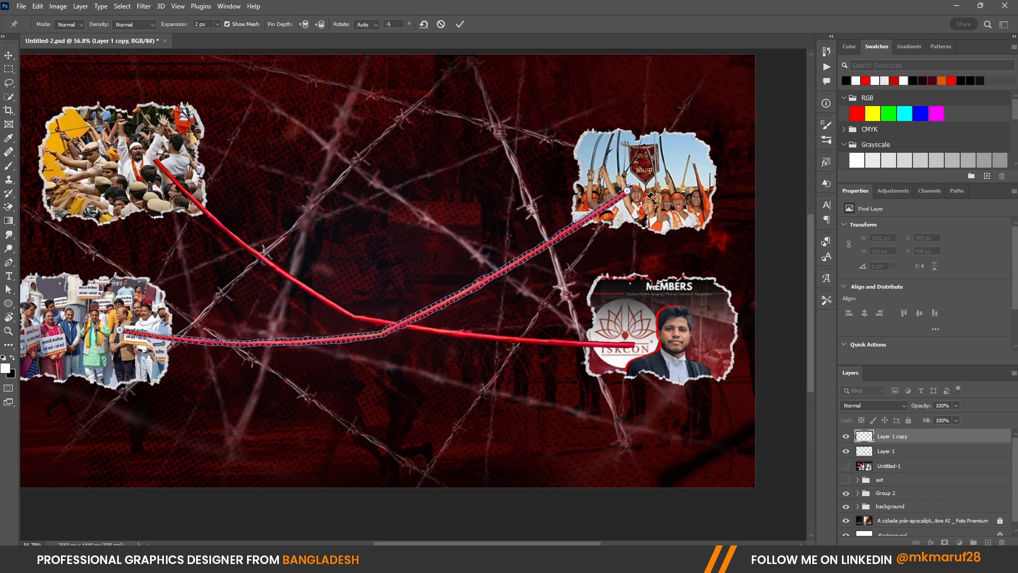
pyautogui.moveTo(629, 193); pyautogui.dragTo(618, 183)
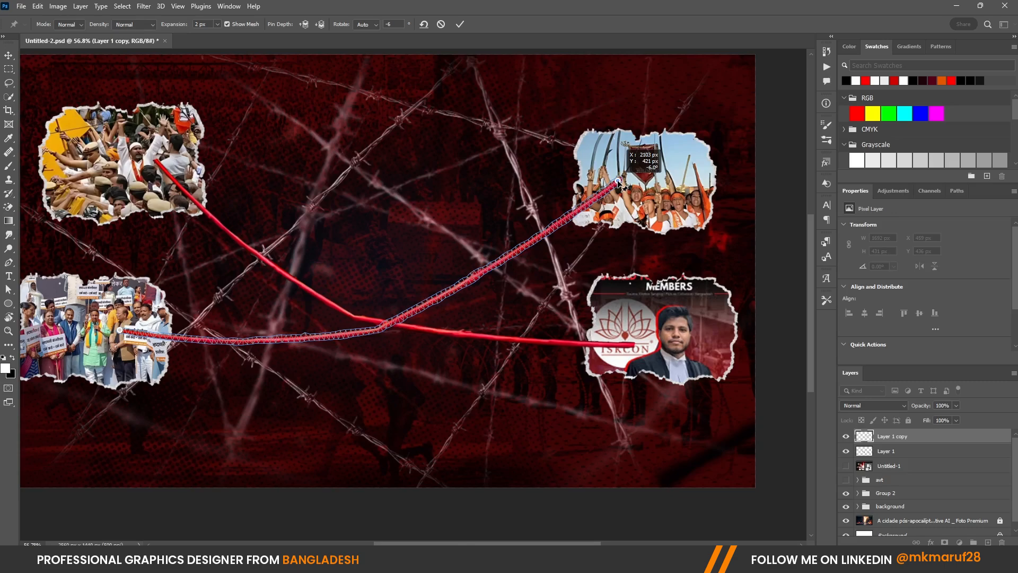
pyautogui.click(460, 24)
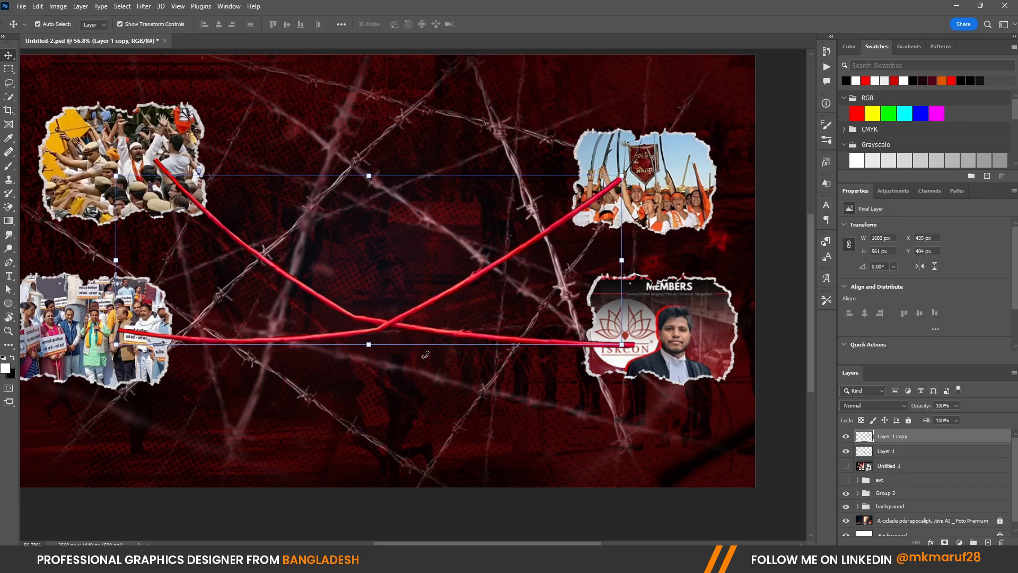
# Place the red pushpin image 8 from the yhumbnail 9 folder and scale it to about 133 × 222 px over the upper-left photo.
pyautogui.scroll(-3, 589, 268)
pyautogui.scroll(3, 323, 229)
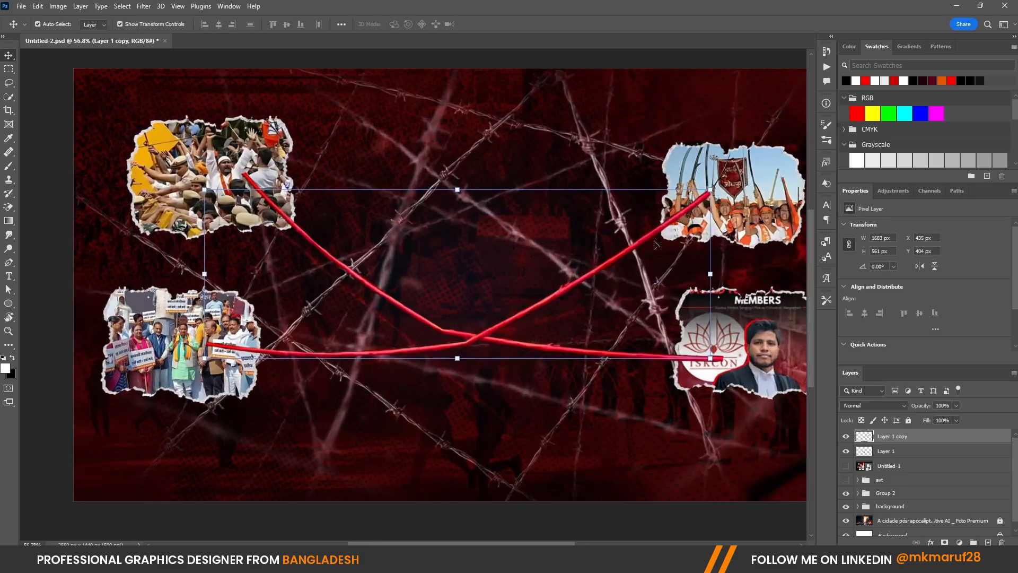
pyautogui.moveTo(358, 562)
pyautogui.click(358, 494)
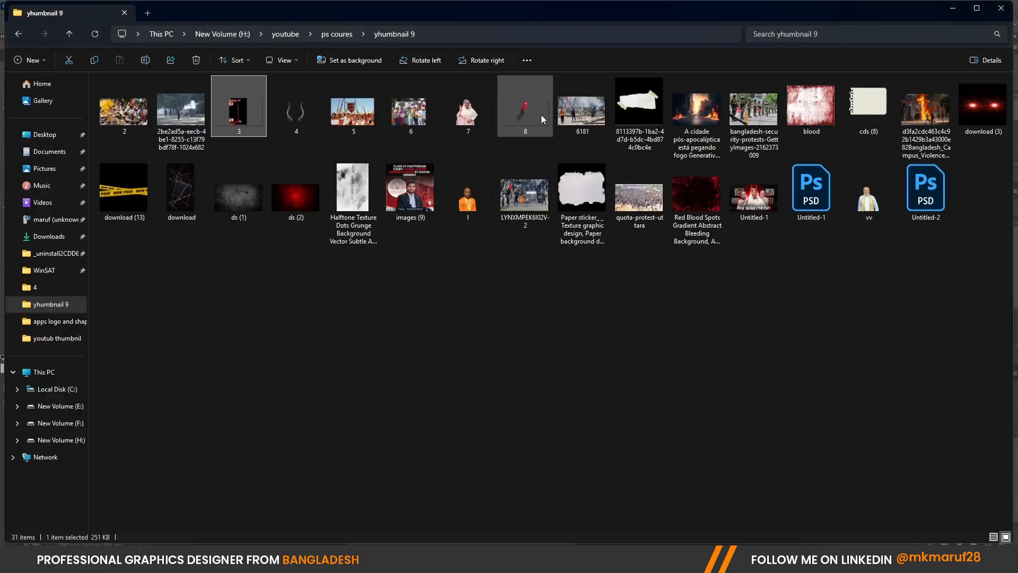
pyautogui.moveTo(541, 115); pyautogui.dragTo(339, 276)
pyautogui.scroll(-3, 457, 246)
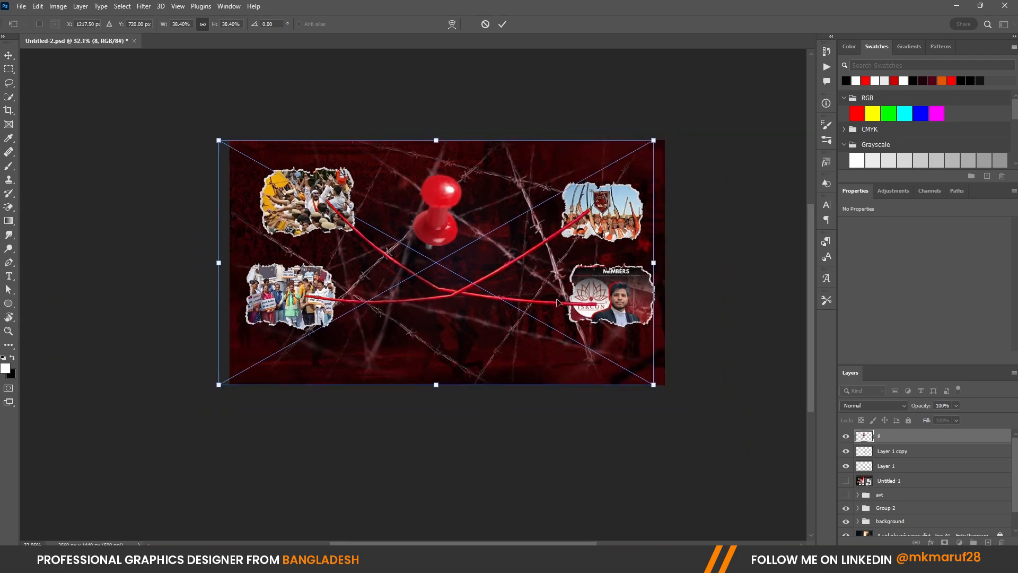
pyautogui.moveTo(656, 389); pyautogui.dragTo(329, 203)
pyautogui.scroll(5, 318, 210)
pyautogui.scroll(2, 328, 203)
pyautogui.moveTo(497, 318); pyautogui.dragTo(440, 285)
pyautogui.moveTo(310, 205); pyautogui.dragTo(352, 122)
pyautogui.click(502, 25)
pyautogui.keyDown('alt'); pyautogui.scroll(5, 329, 223); pyautogui.keyUp('alt')
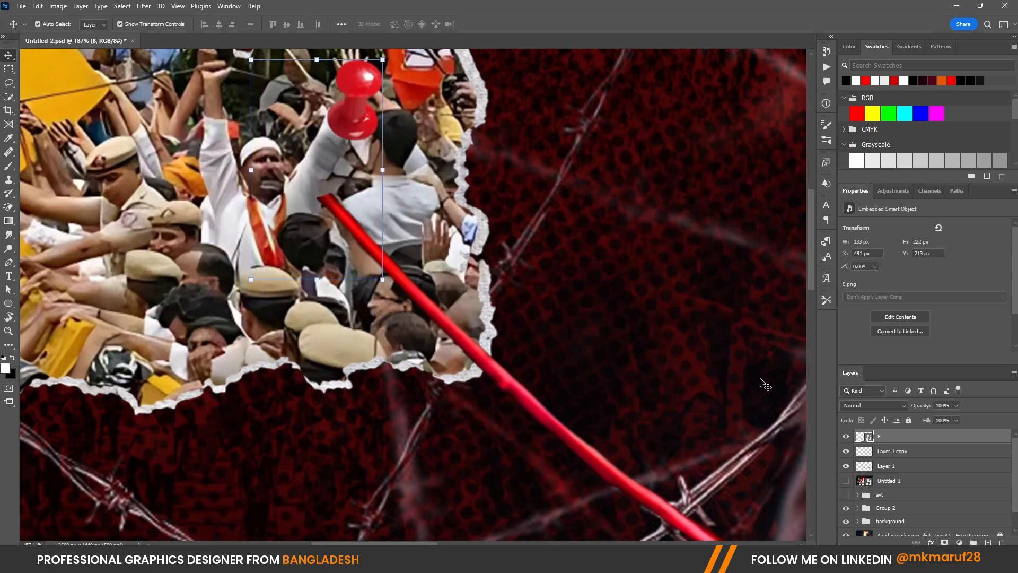
# Rasterize the pushpin layer and remove the needle shaft below the pin head with the Magic Eraser.
pyautogui.rightClick(894, 437)
pyautogui.click(764, 281)
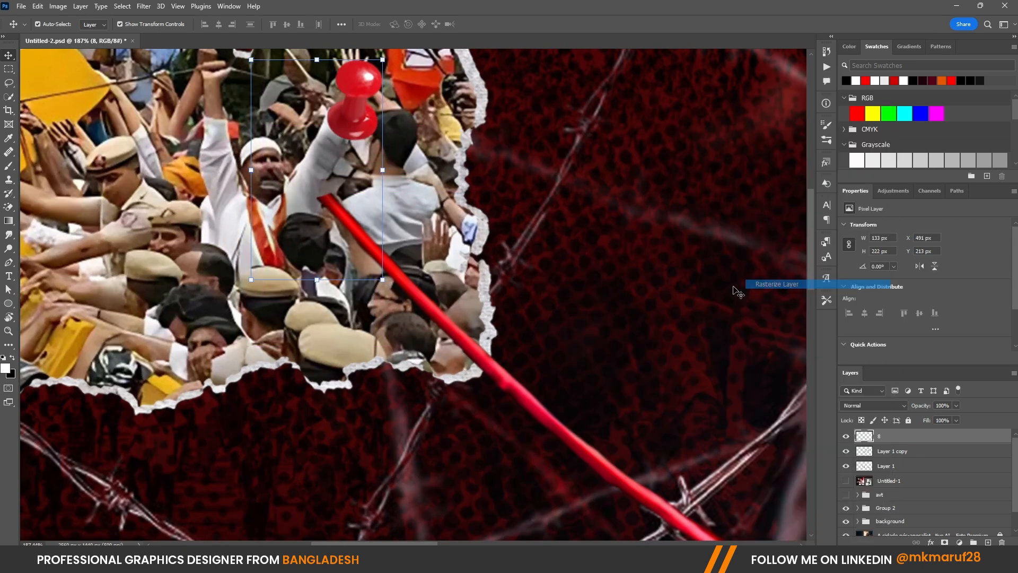
pyautogui.click(8, 207)
pyautogui.click(331, 178)
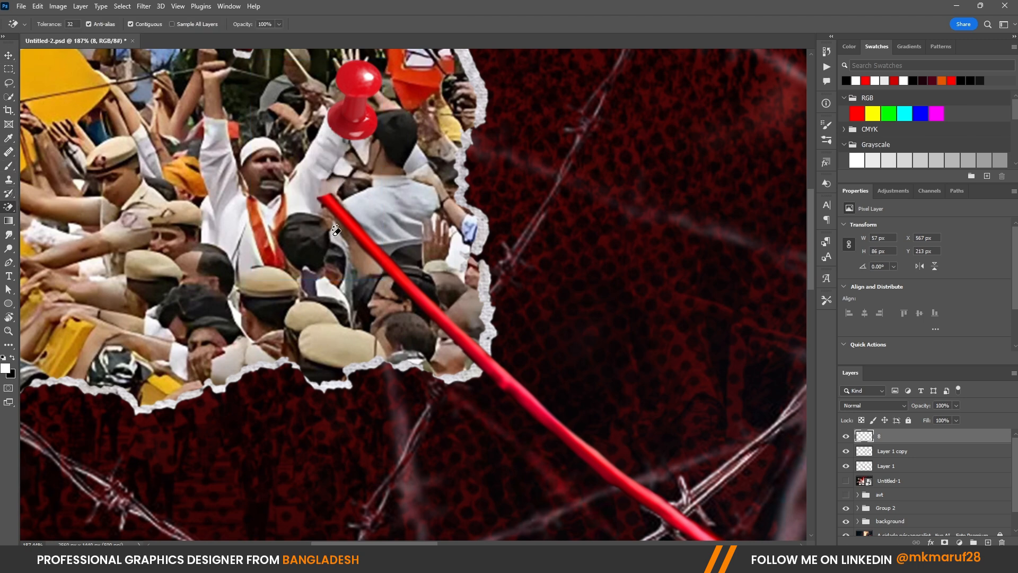
# Move the pushpin onto the end of the red string in the upper-left photo.
pyautogui.click(11, 54)
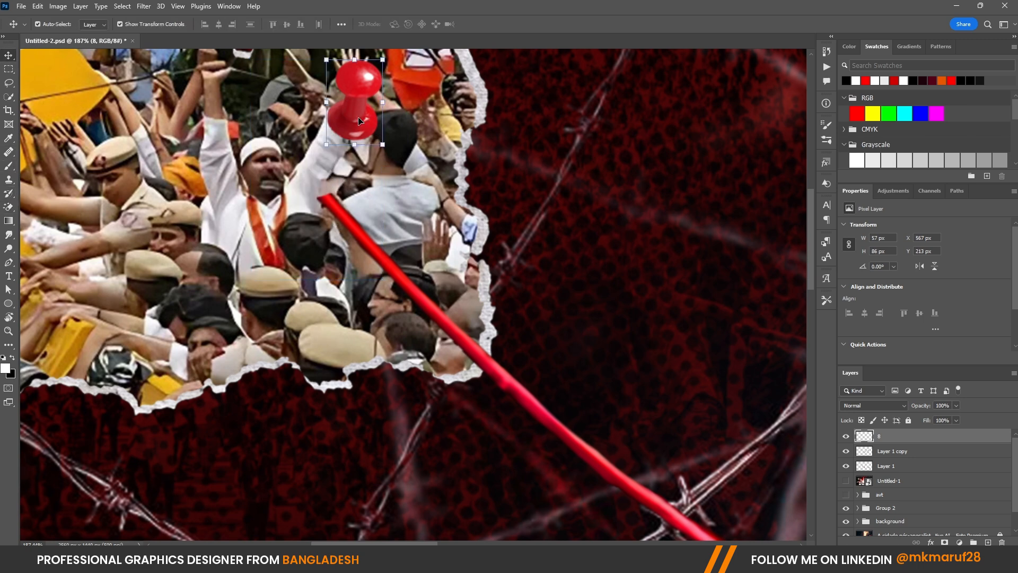
pyautogui.moveTo(360, 121); pyautogui.dragTo(338, 179)
pyautogui.scroll(-5, 336, 180)
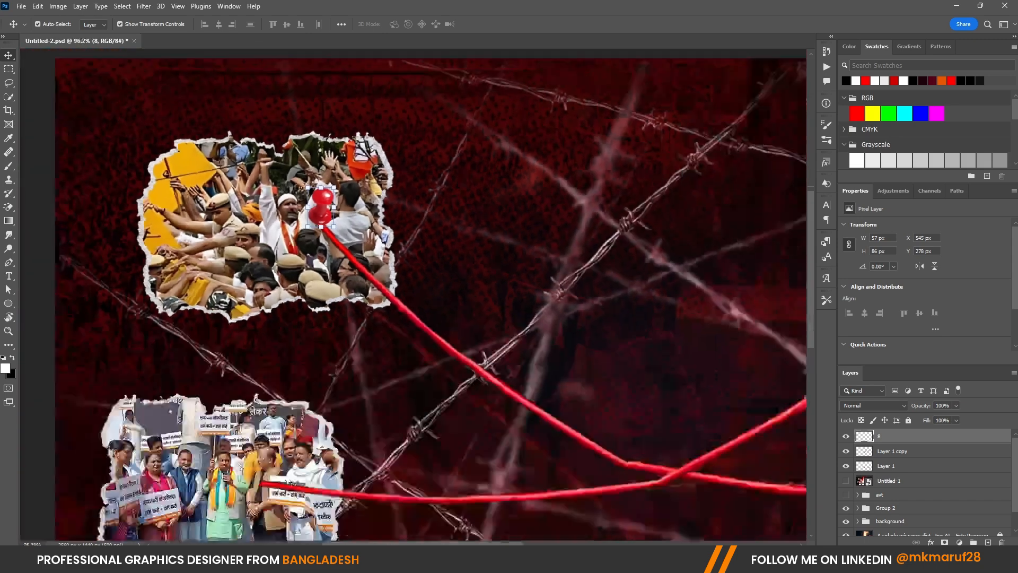
# Copy the pushpin onto the string ends in the lower-left photo and both photos on the right side of the design.
pyautogui.scroll(-3, 317, 205)
pyautogui.moveTo(318, 204); pyautogui.dragTo(277, 407)
pyautogui.scroll(-3, 277, 407)
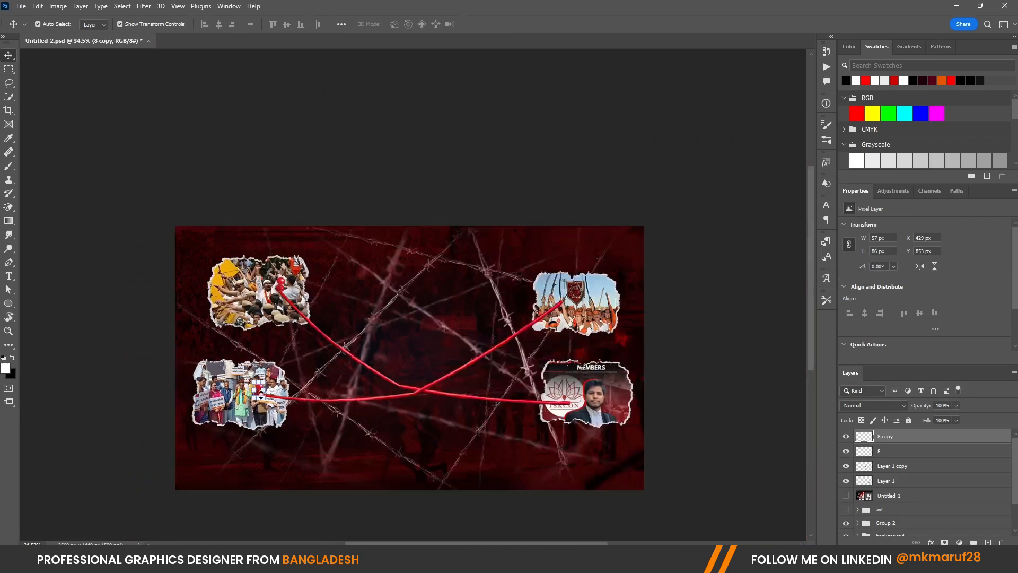
pyautogui.scroll(2, 260, 390)
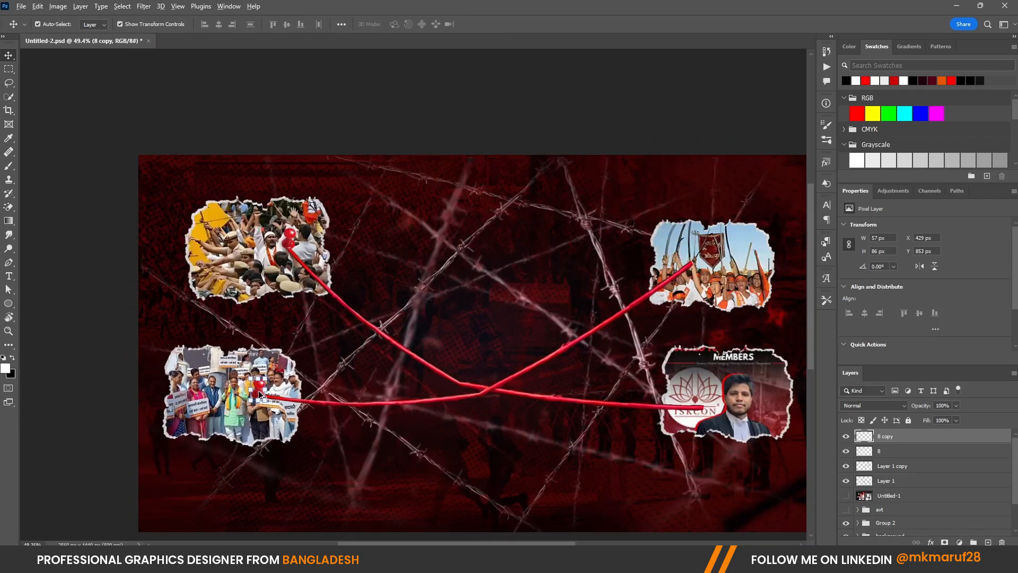
pyautogui.moveTo(260, 394); pyautogui.dragTo(704, 405)
pyautogui.scroll(-2, 499, 345)
pyautogui.scroll(10, 594, 291)
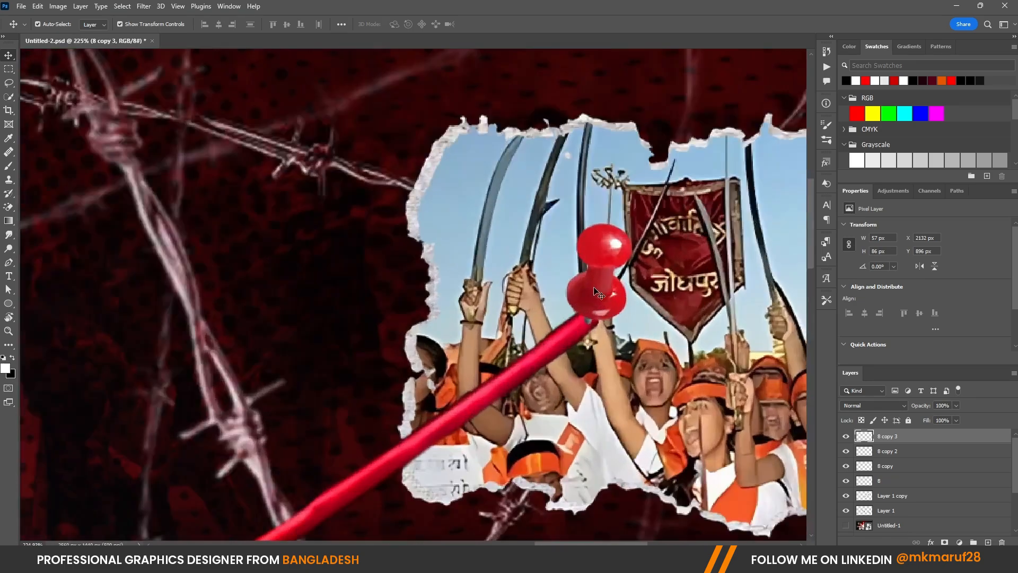
# Fine-tune the pushpins on the sword photo and the ISKCON photo over the string ends, and check the lower-left pin's placement.
pyautogui.click(595, 291)
pyautogui.scroll(-2, 513, 212)
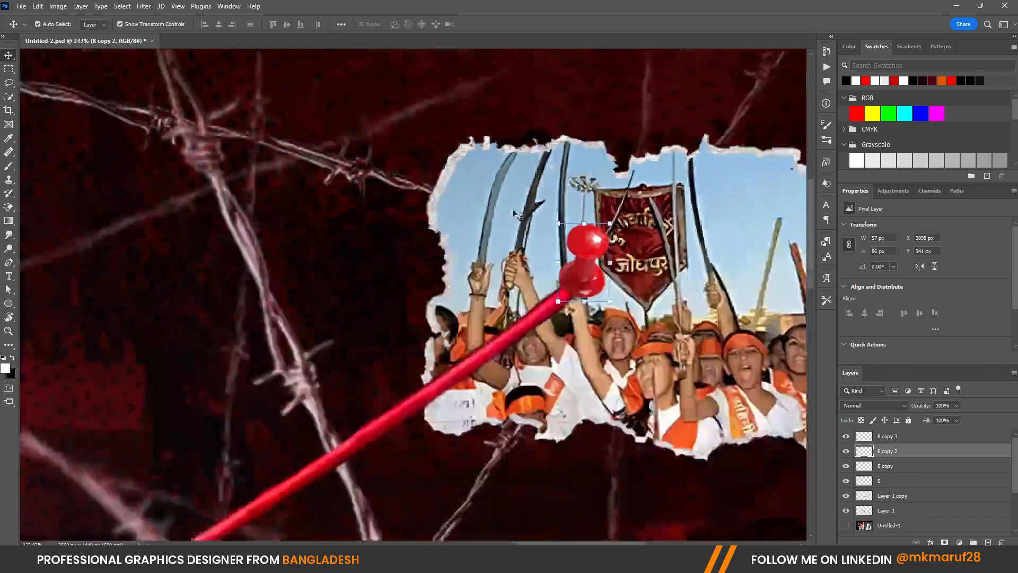
pyautogui.scroll(-5, 513, 213)
pyautogui.scroll(6, 530, 339)
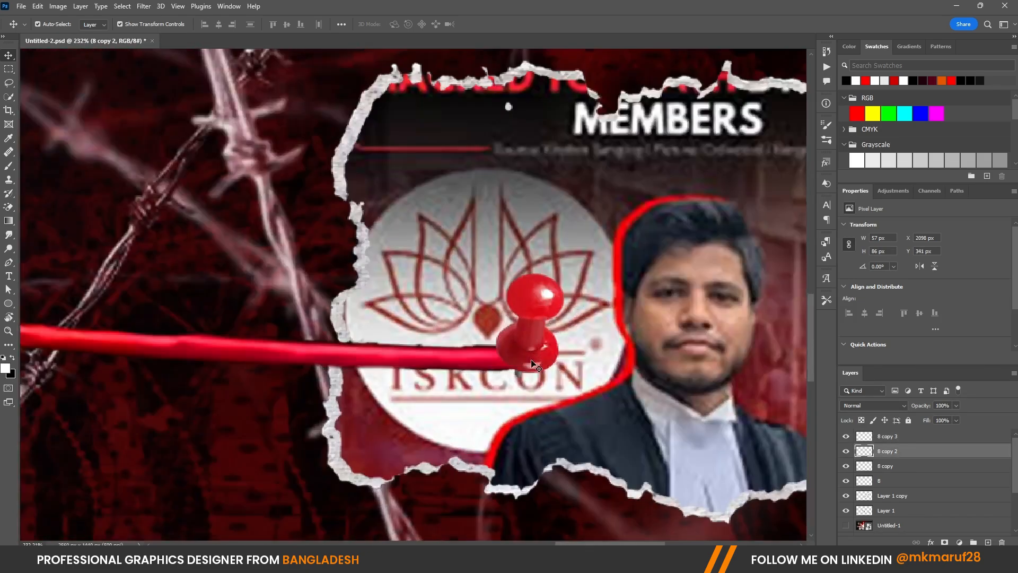
pyautogui.moveTo(532, 361); pyautogui.dragTo(533, 359)
pyautogui.scroll(-5, 534, 358)
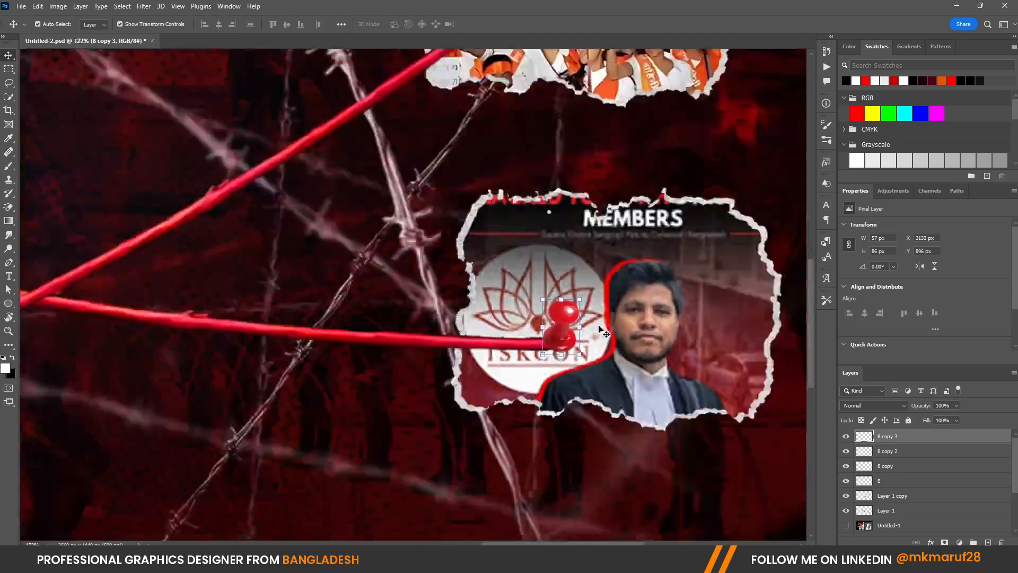
pyautogui.scroll(-6, 602, 332)
pyautogui.scroll(6, 253, 295)
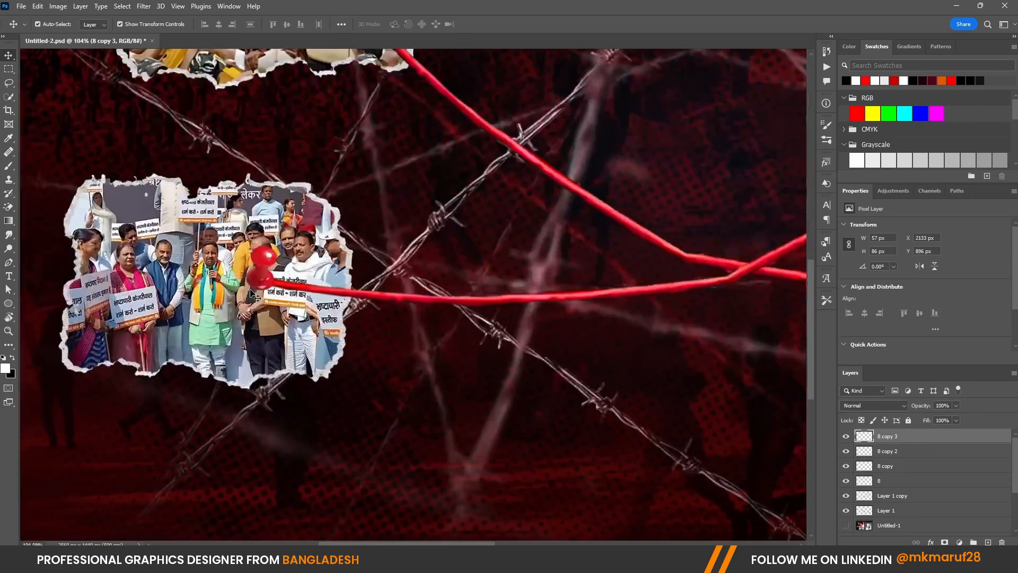
pyautogui.scroll(-5, 254, 295)
pyautogui.scroll(6, 297, 284)
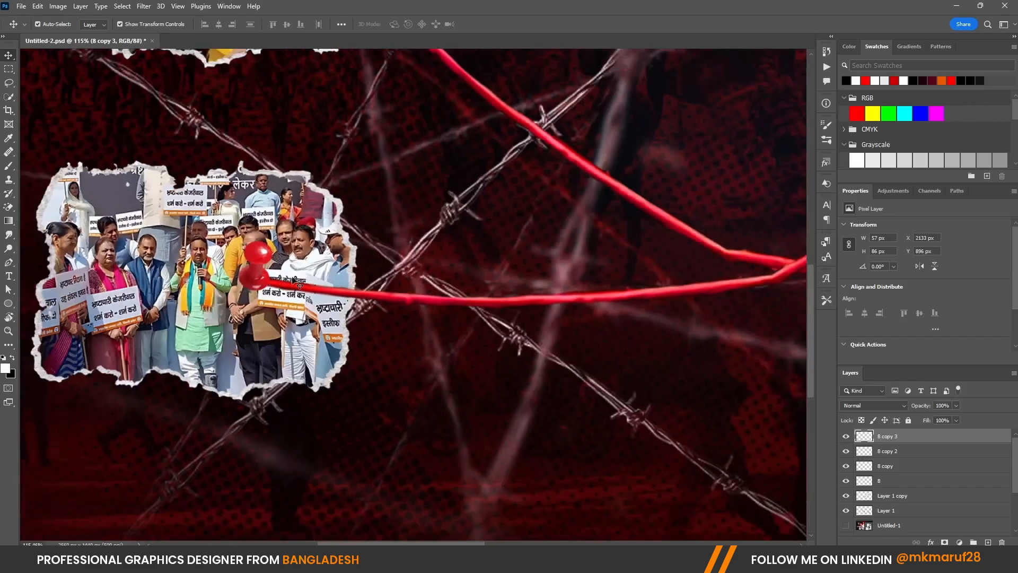
# Add a Levels adjustment above the Untitled-1 layer with midtones 0.73 and output white 63, and invert its mask to black.
pyautogui.scroll(-2, 297, 284)
pyautogui.scroll(-1, 891, 481)
pyautogui.click(891, 482)
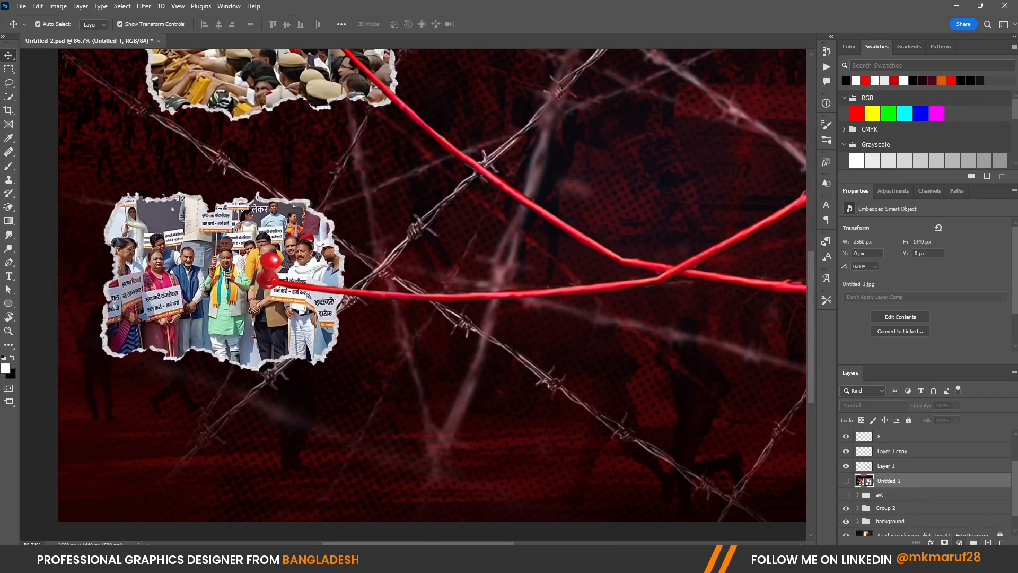
pyautogui.click(959, 542)
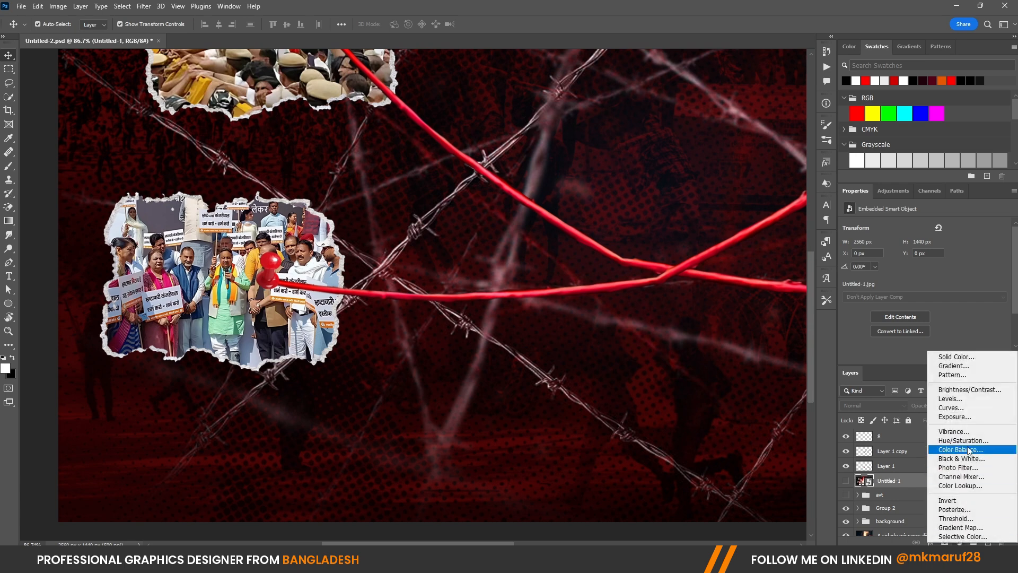
pyautogui.click(954, 400)
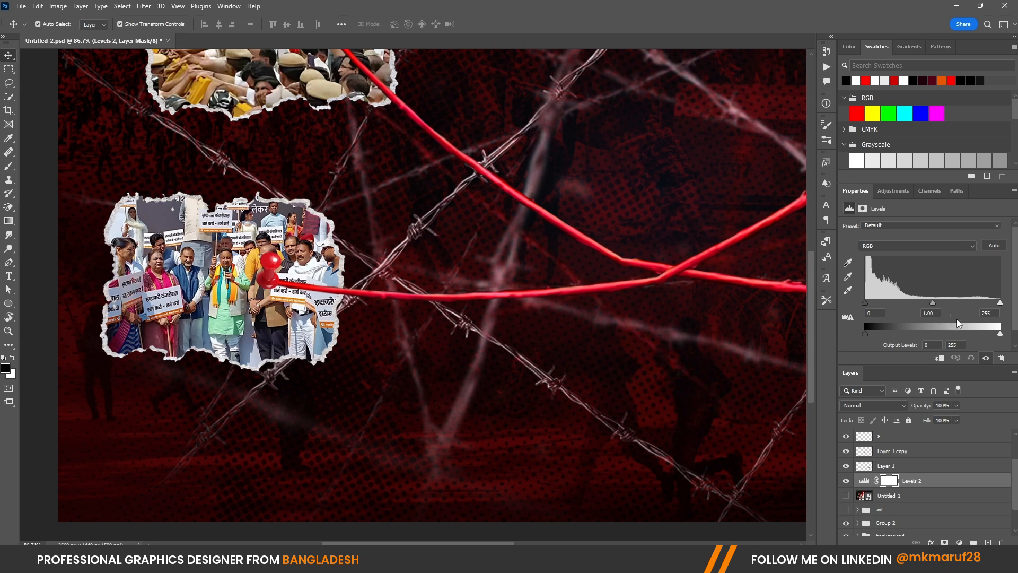
pyautogui.moveTo(1000, 335); pyautogui.dragTo(904, 333)
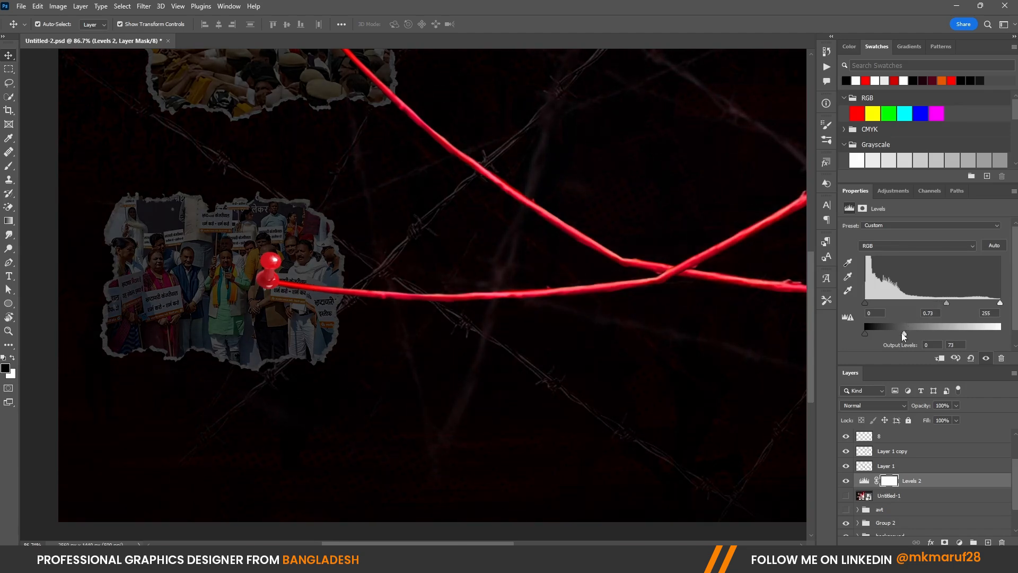
pyautogui.moveTo(903, 334); pyautogui.dragTo(898, 333)
pyautogui.hotkey('ctrl', 'i')
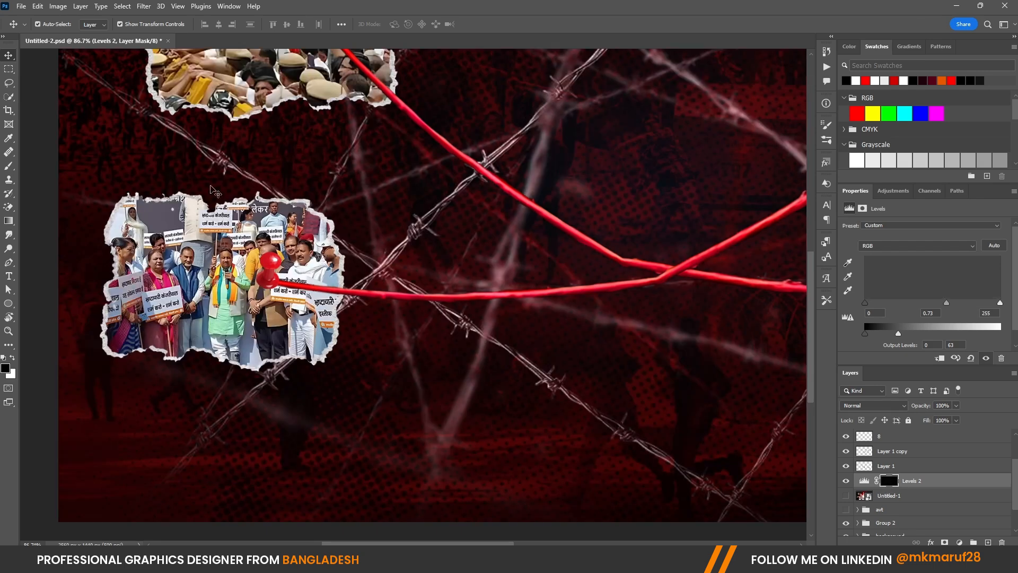
# Paint white at 52% brush opacity on the Levels mask to shade beneath the pushpin and string in the lower-left photo.
pyautogui.click(9, 166)
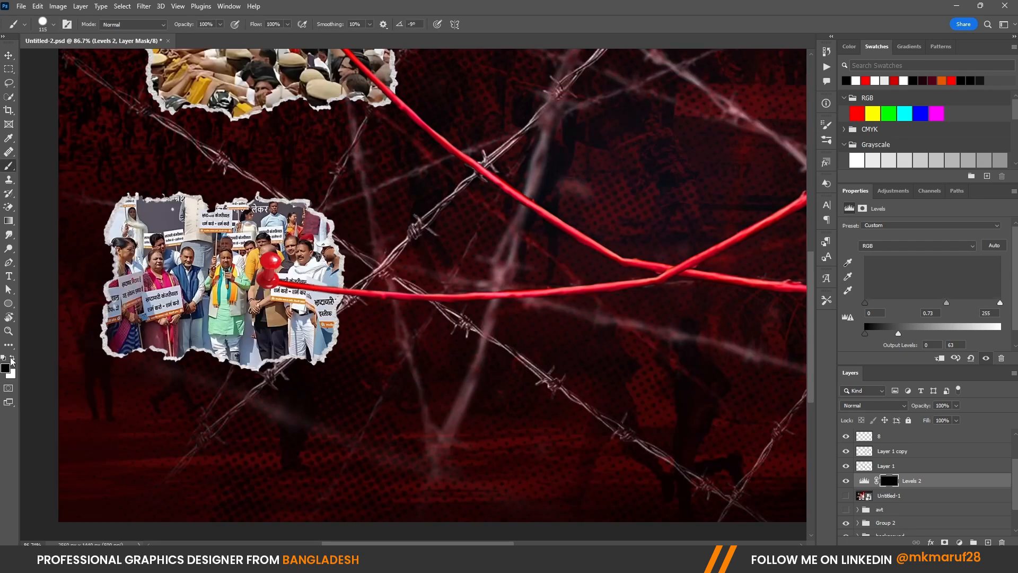
pyautogui.click(12, 358)
pyautogui.scroll(3, 299, 284)
pyautogui.moveTo(251, 283)
pyautogui.mouseDown()
pyautogui.moveTo(237, 287)
pyautogui.moveTo(246, 284)
pyautogui.moveTo(247, 302)
pyautogui.mouseUp()
pyautogui.moveTo(248, 302)
pyautogui.mouseDown()
pyautogui.moveTo(254, 286)
pyautogui.moveTo(208, 284)
pyautogui.mouseUp()
pyautogui.scroll(3, 269, 283)
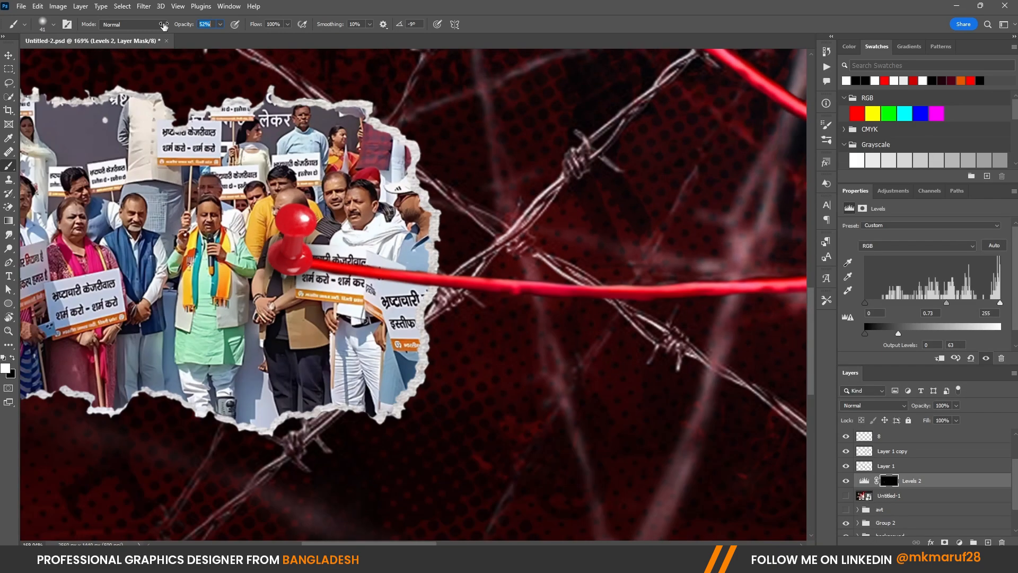
pyautogui.scroll(-2, 221, 218)
pyautogui.moveTo(275, 257); pyautogui.dragTo(392, 267)
pyautogui.scroll(-3, 303, 273)
pyautogui.scroll(-2, 317, 255)
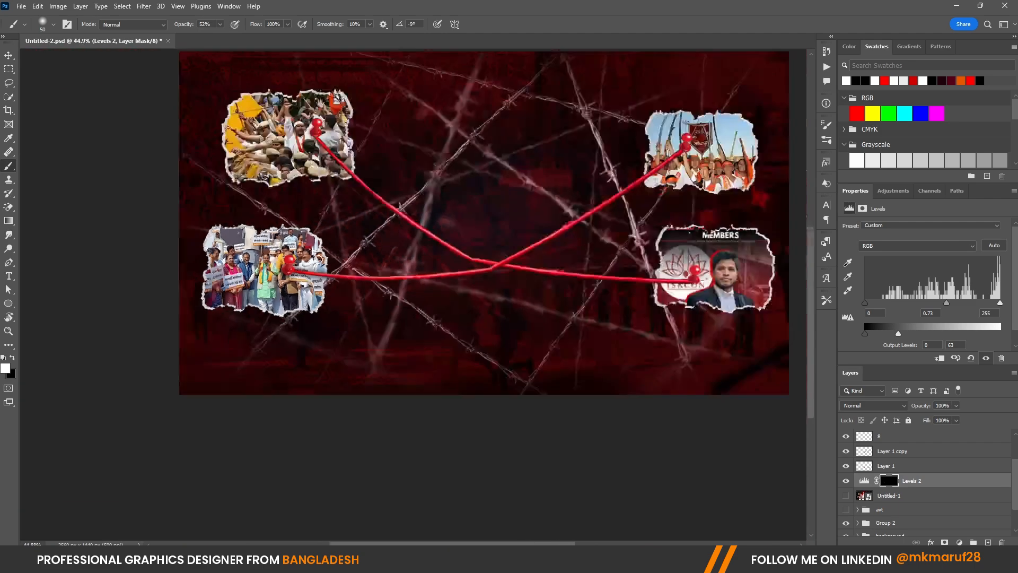
# Paint the shadow along the string in the upper-left photo and around its pushpin, using 100% brush opacity for the pin.
pyautogui.scroll(5, 374, 198)
pyautogui.moveTo(373, 198); pyautogui.dragTo(452, 258)
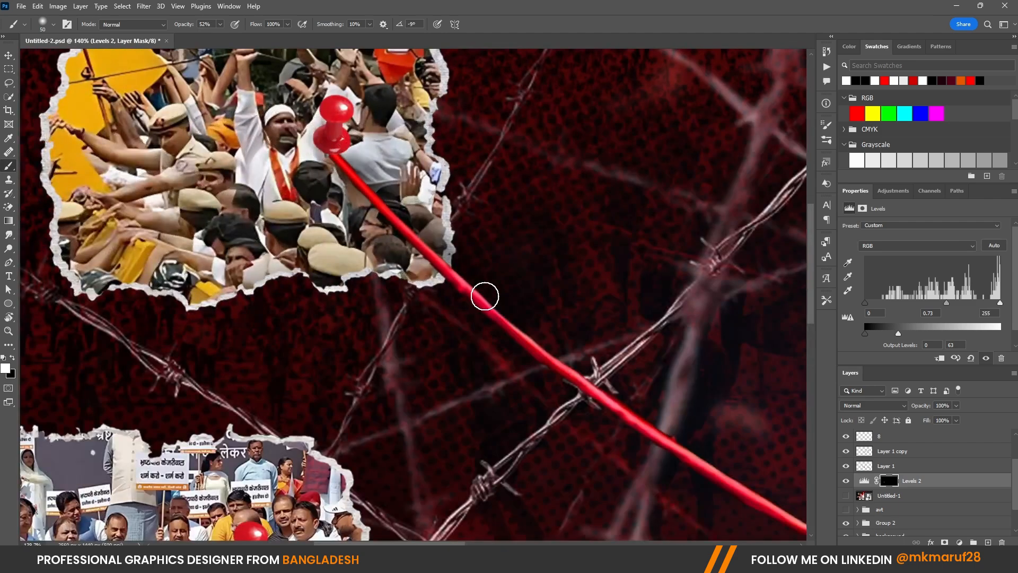
pyautogui.moveTo(332, 148); pyautogui.dragTo(441, 271)
pyautogui.scroll(-2, 338, 221)
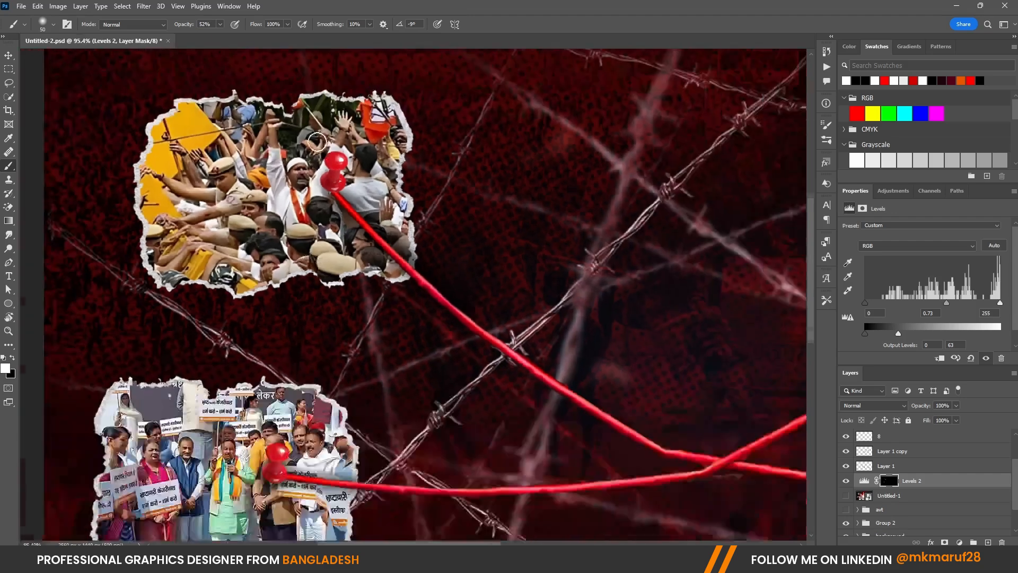
pyautogui.scroll(4, 326, 161)
pyautogui.moveTo(198, 29); pyautogui.dragTo(212, 29)
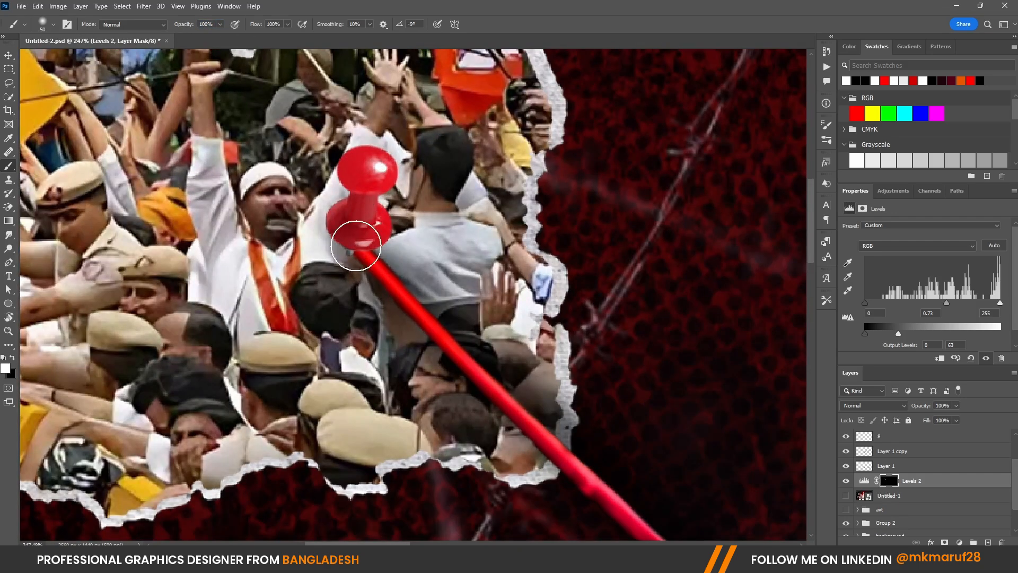
pyautogui.keyDown('alt'); pyautogui.rightClick(356, 241); pyautogui.keyUp('alt')
pyautogui.moveTo(356, 241); pyautogui.dragTo(352, 236)
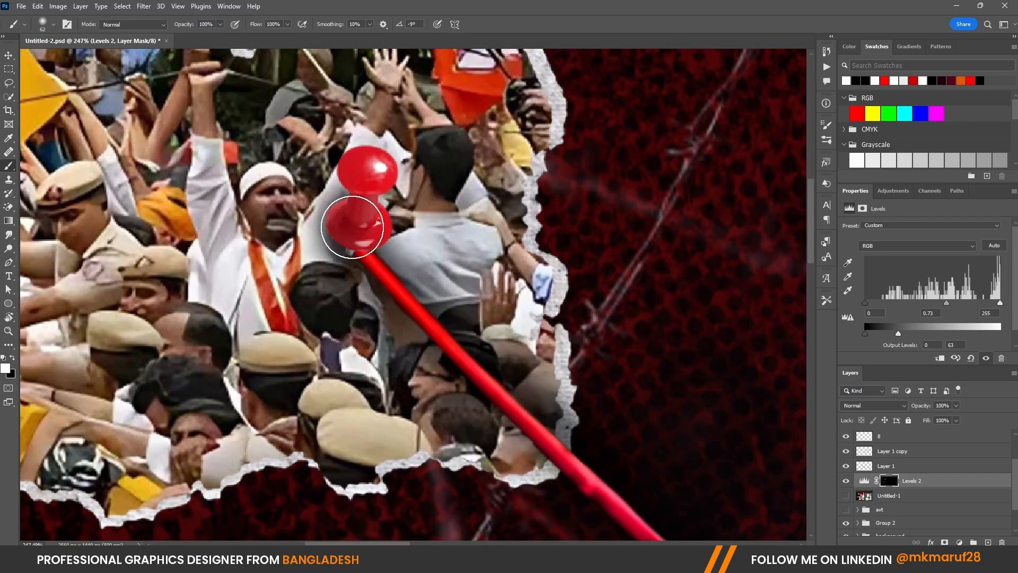
# Paint a shadow around the pushpin and string in the sword photo at 57% brush opacity.
pyautogui.scroll(-6, 349, 216)
pyautogui.scroll(4, 537, 262)
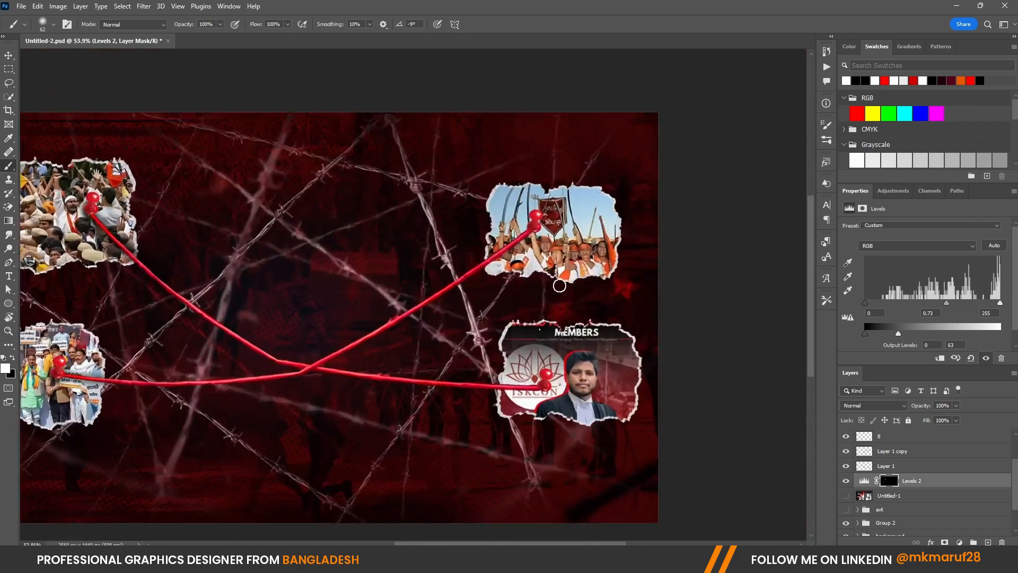
pyautogui.keyDown('alt'); pyautogui.rightClick(541, 235); pyautogui.keyUp('alt')
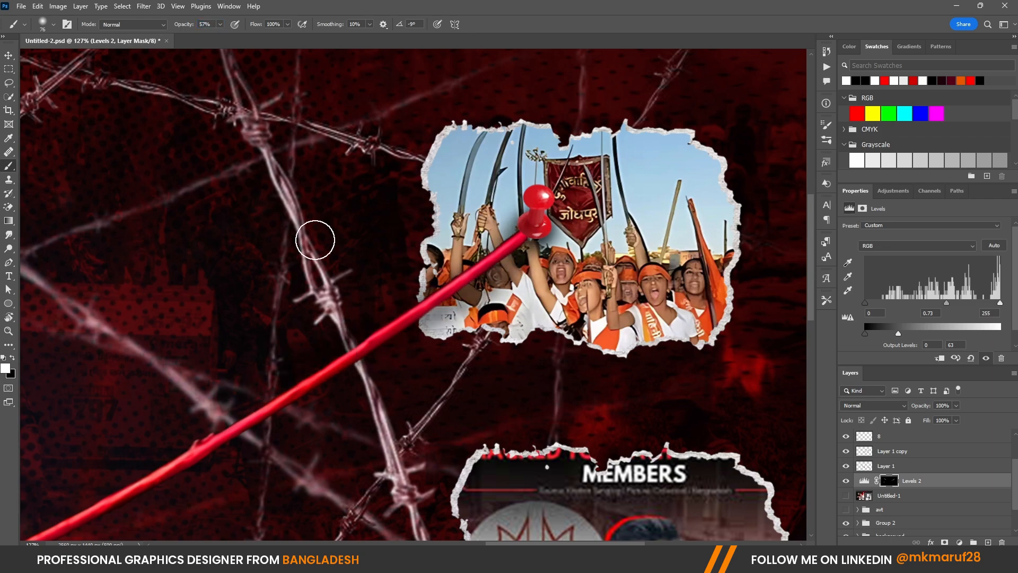
# Shade beneath the pushpin and string on the ISKCON photo at 75% brush opacity, softening the string's shadow at 31%.
pyautogui.scroll(-4, 315, 240)
pyautogui.scroll(4, 449, 322)
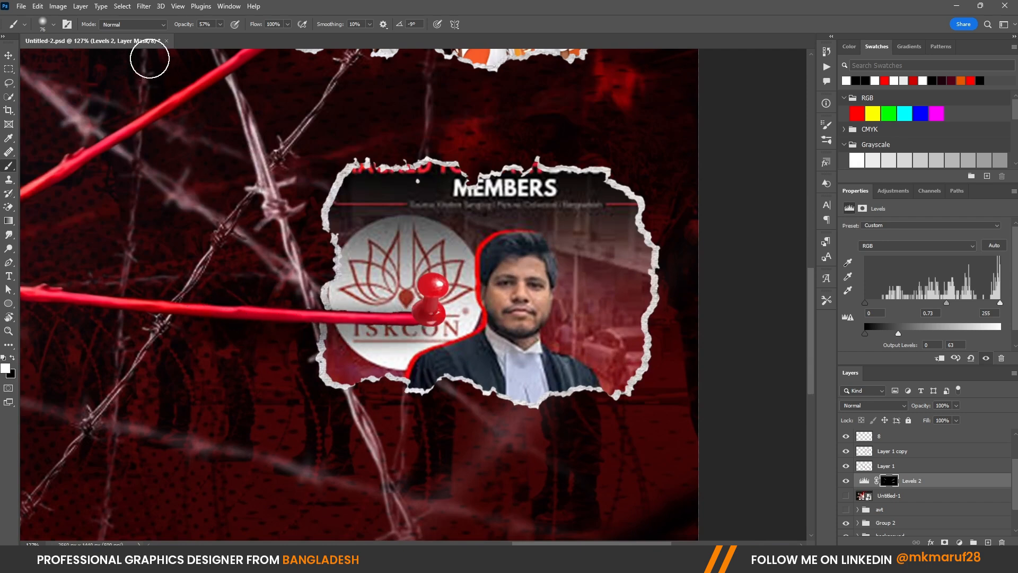
pyautogui.moveTo(178, 24); pyautogui.dragTo(260, 41)
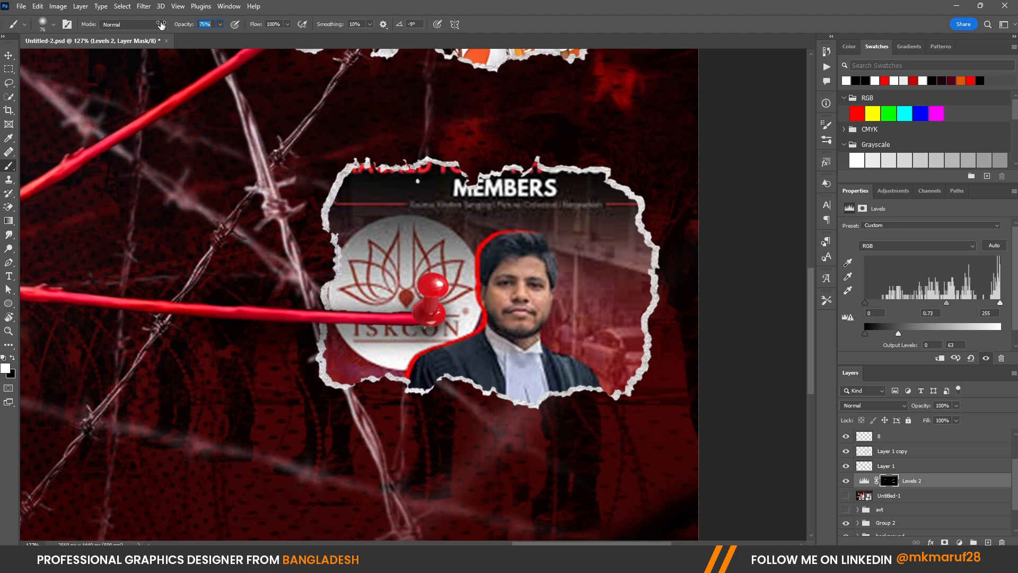
pyautogui.keyDown('alt'); pyautogui.rightClick(389, 319); pyautogui.keyUp('alt')
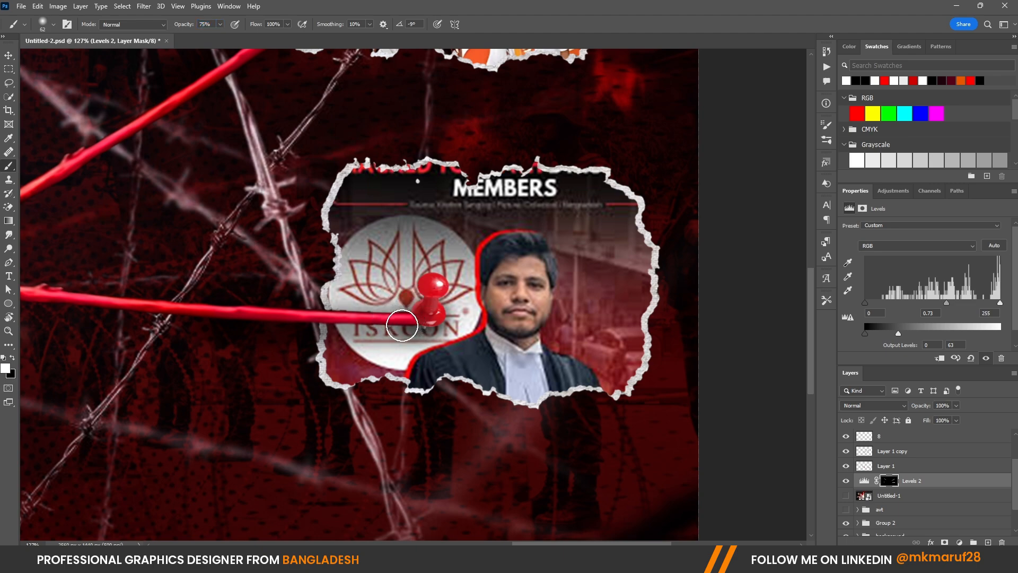
pyautogui.moveTo(402, 325); pyautogui.dragTo(328, 318)
pyautogui.scroll(-3, 127, 268)
pyautogui.scroll(3, 297, 305)
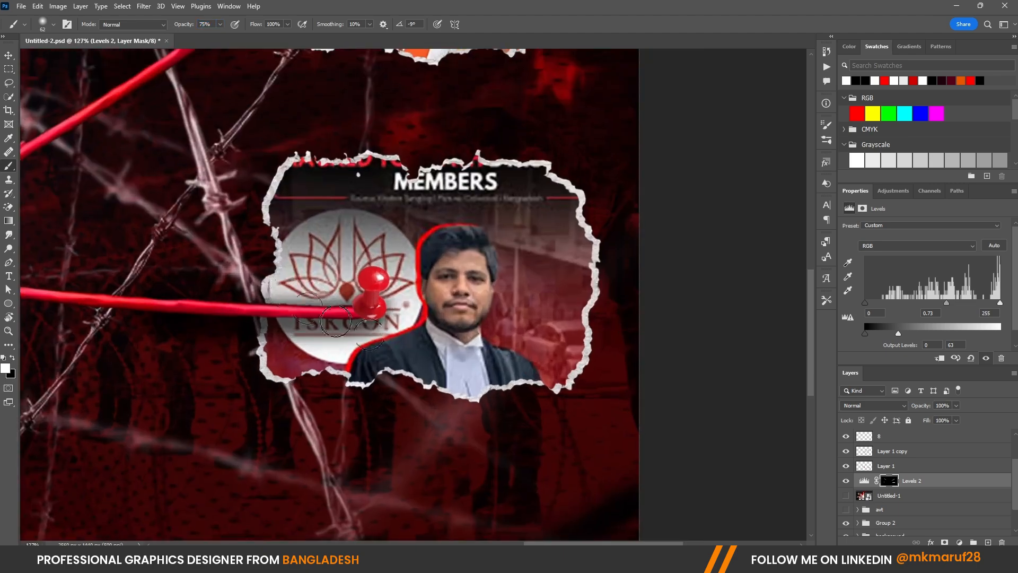
pyautogui.scroll(3, 335, 320)
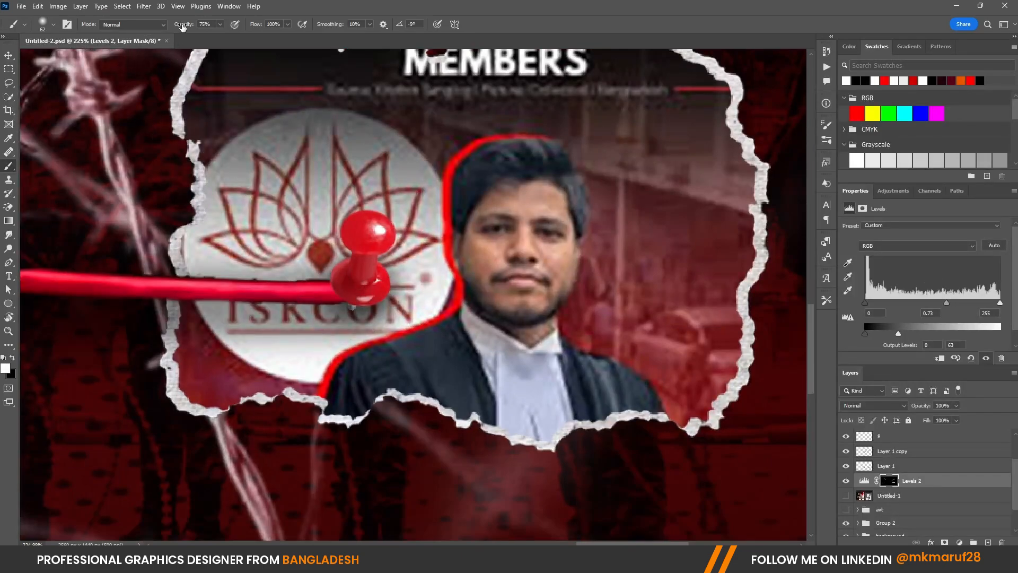
pyautogui.moveTo(323, 289); pyautogui.dragTo(175, 271)
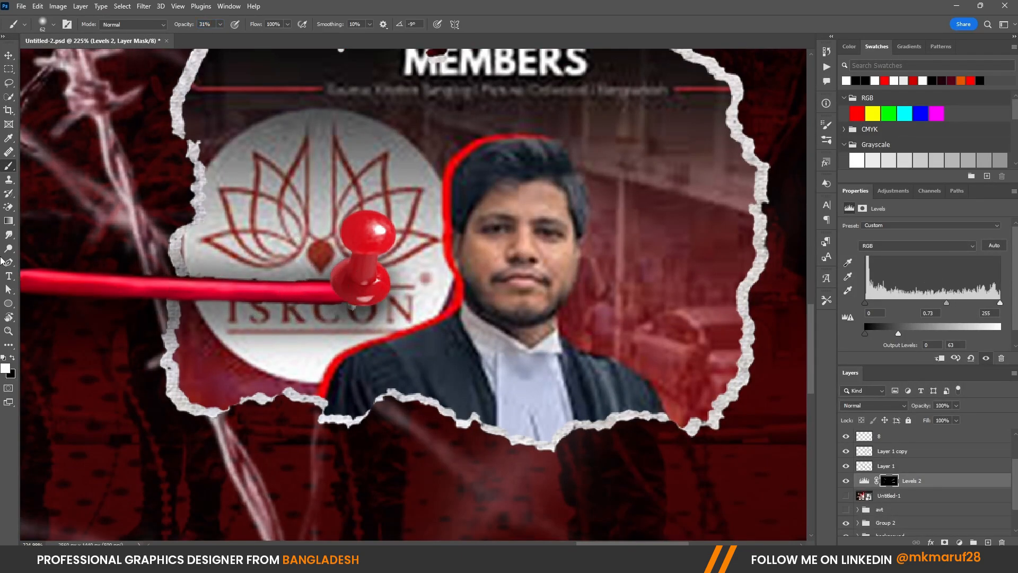
# Show the avt group with the three main figures again.
pyautogui.click(9, 263)
pyautogui.scroll(-3, 400, 315)
pyautogui.scroll(-5, 594, 360)
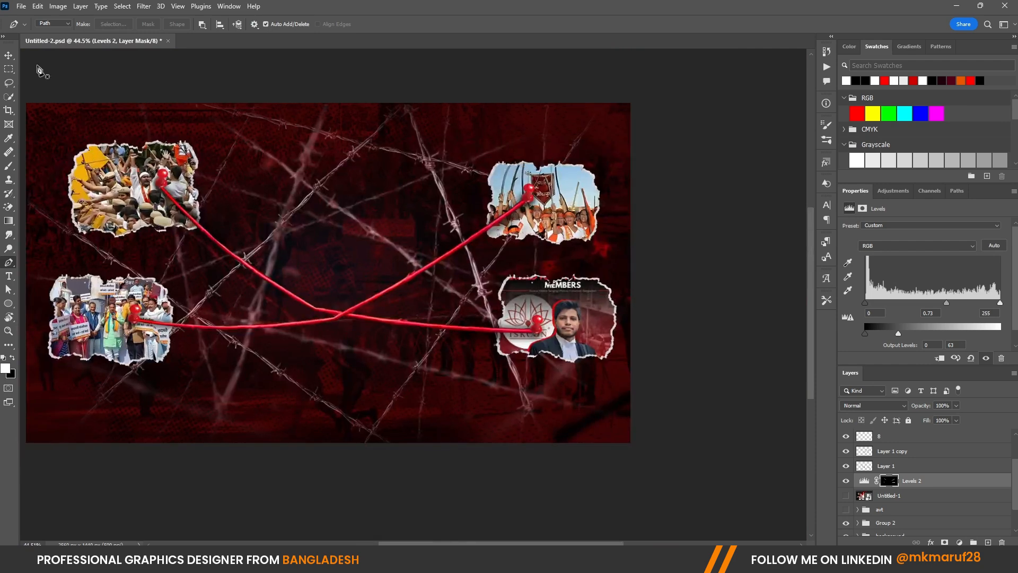
pyautogui.click(9, 55)
pyautogui.scroll(-2, 510, 203)
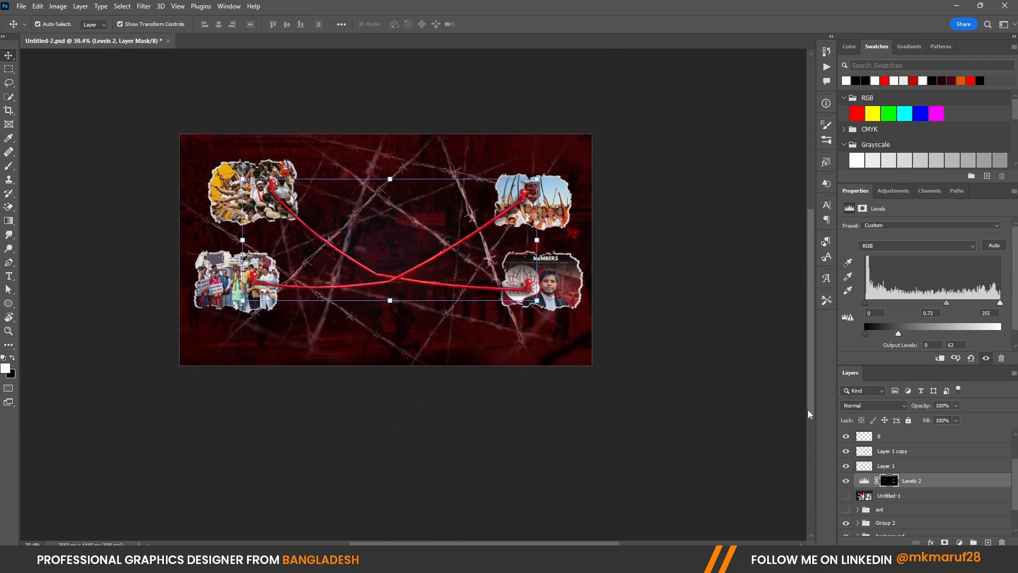
pyautogui.scroll(-2, 878, 467)
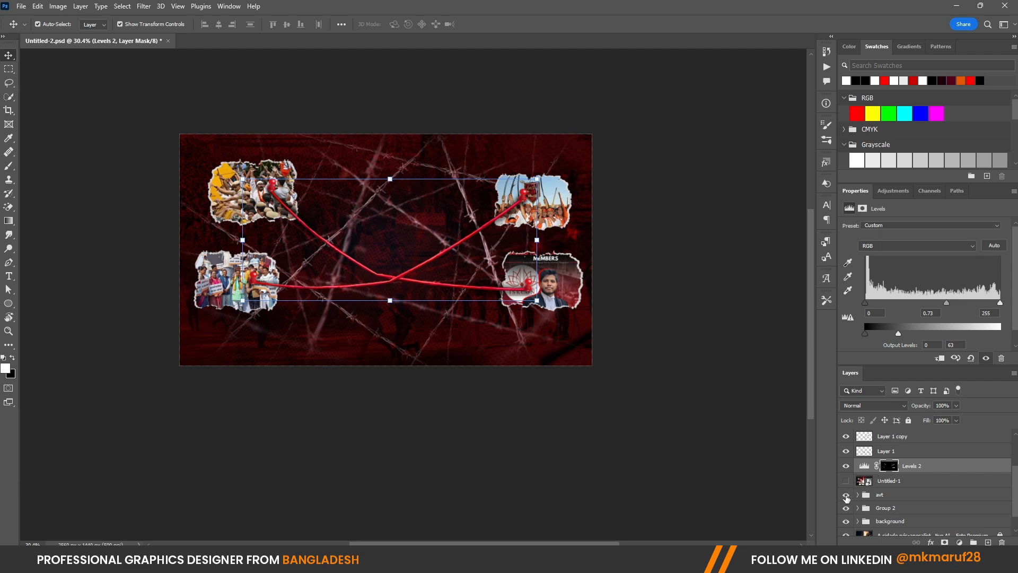
pyautogui.click(846, 496)
pyautogui.scroll(3, 917, 477)
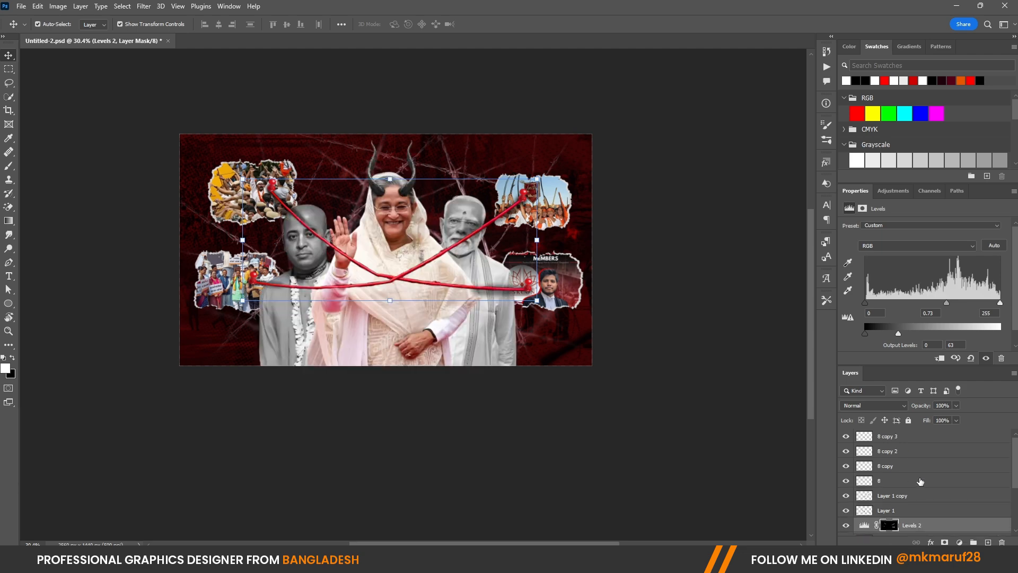
# Move all the pushpin and string layers and the Levels 2 adjustment below the avt group, and save the document.
pyautogui.click(896, 443)
pyautogui.scroll(-2, 910, 517)
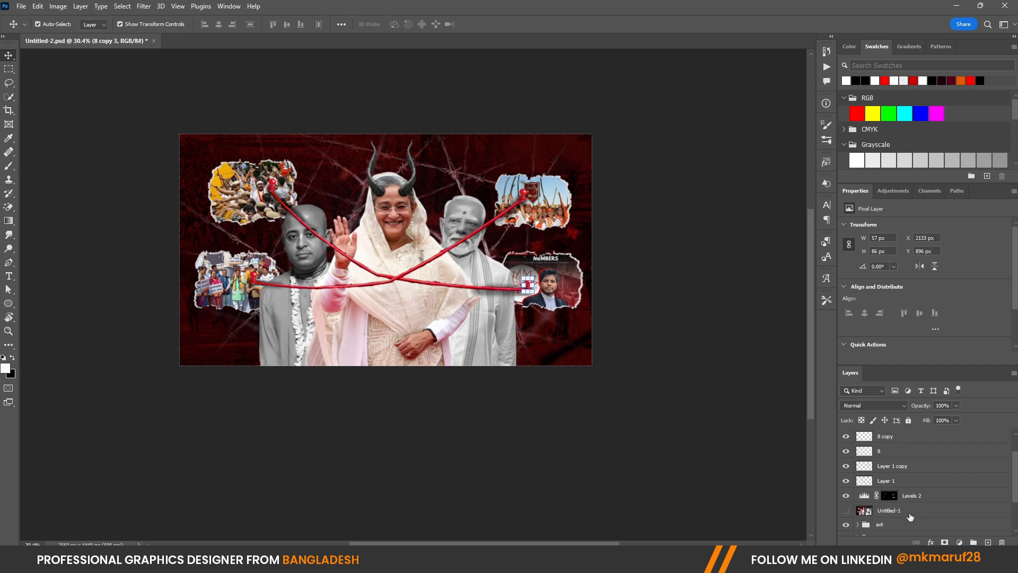
pyautogui.keyDown('shift'); pyautogui.click(912, 495); pyautogui.keyUp('shift')
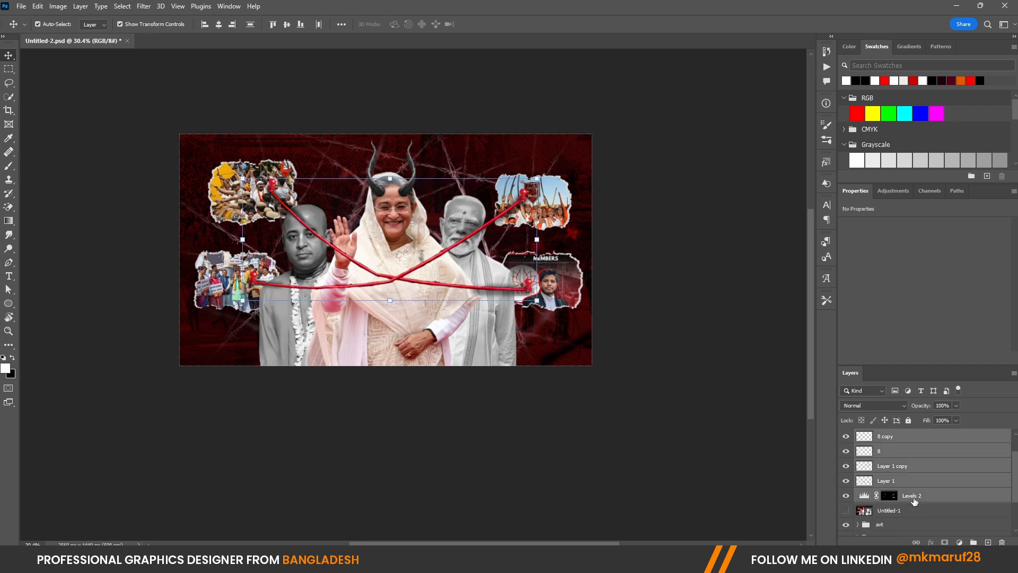
pyautogui.scroll(-2, 922, 499)
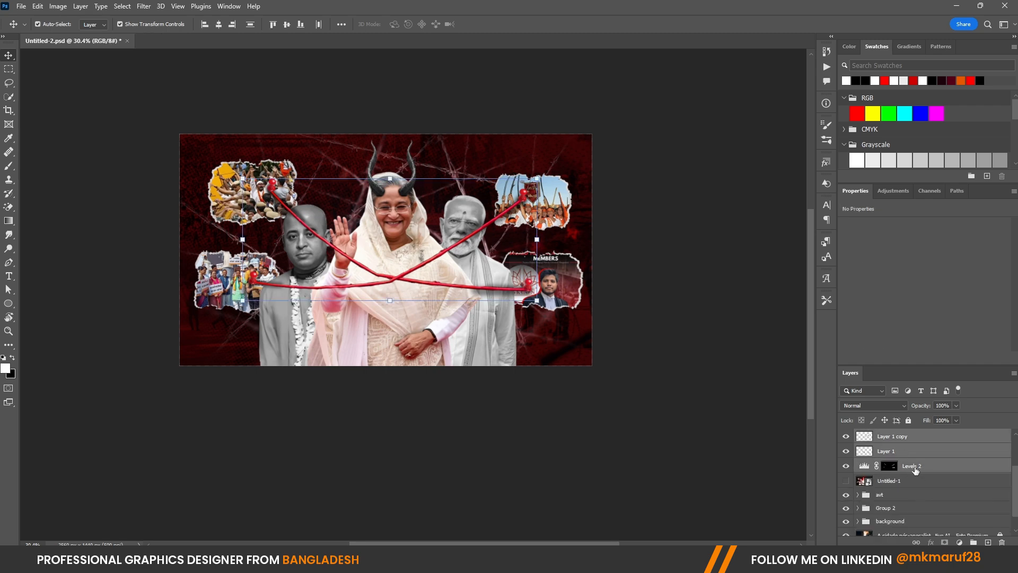
pyautogui.moveTo(915, 469); pyautogui.dragTo(910, 506)
pyautogui.click(661, 483)
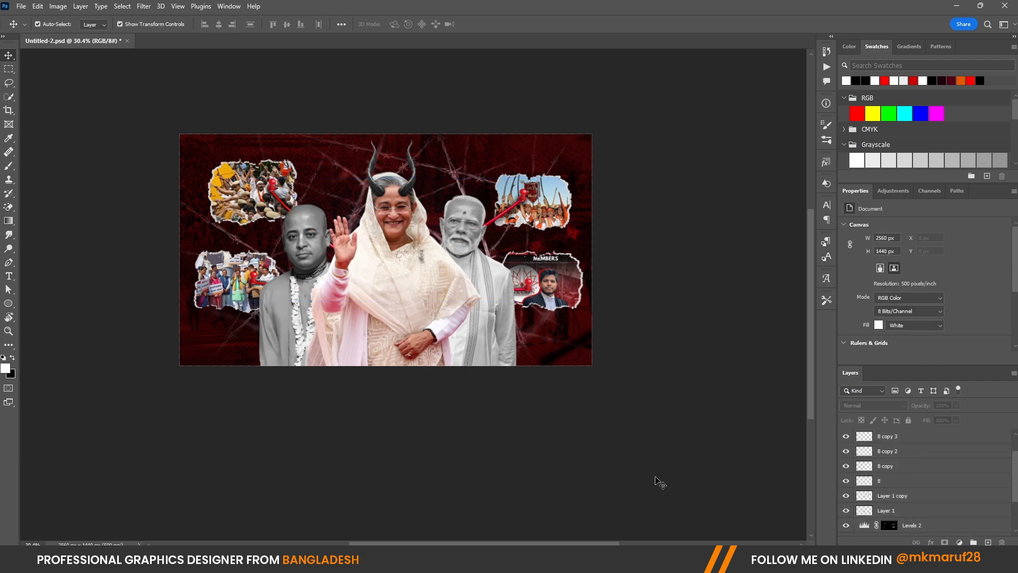
pyautogui.hotkey('ctrl', 's')
pyautogui.scroll(2, 402, 253)
pyautogui.scroll(-1, 450, 176)
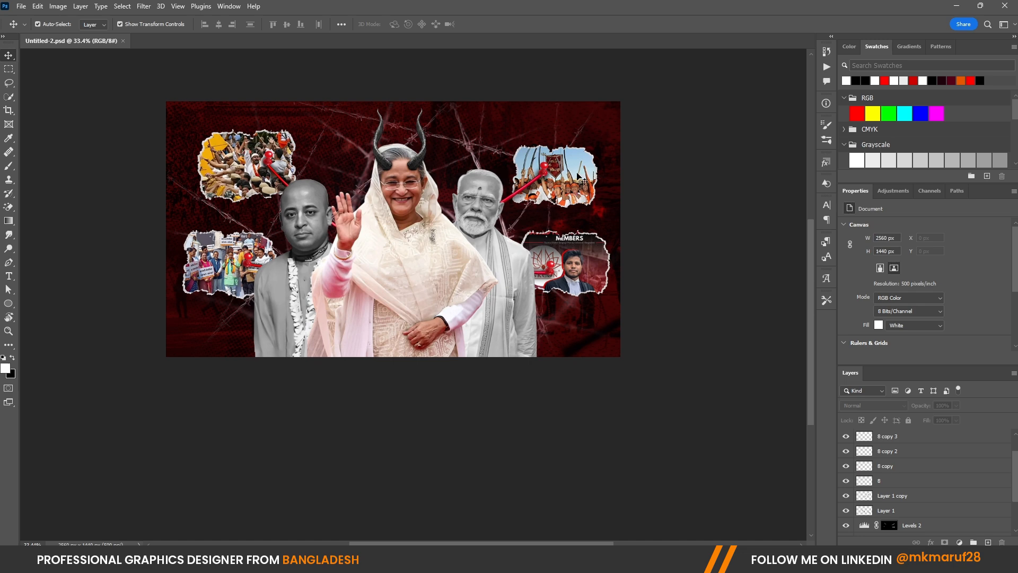
# Duplicate Group 2 with the torn-edge photos, and lock and hide the original group.
pyautogui.scroll(1, 340, 180)
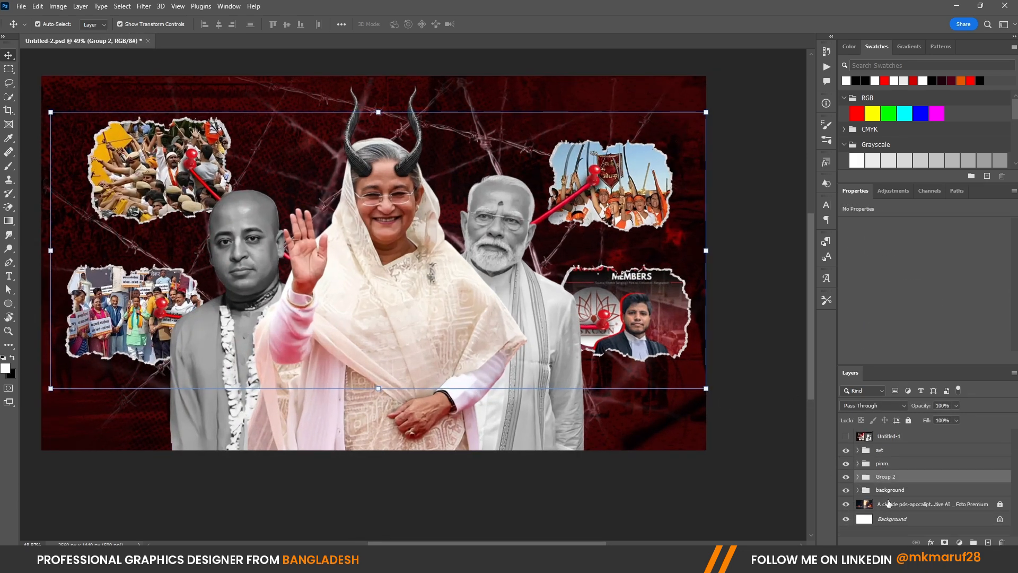
pyautogui.hotkey('ctrl', 'j')
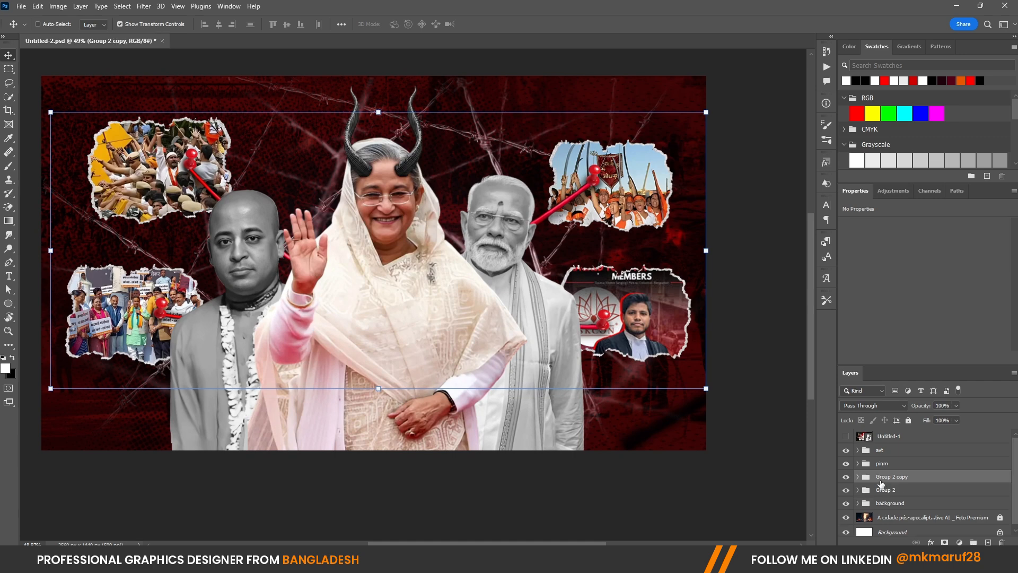
pyautogui.click(900, 490)
pyautogui.click(909, 420)
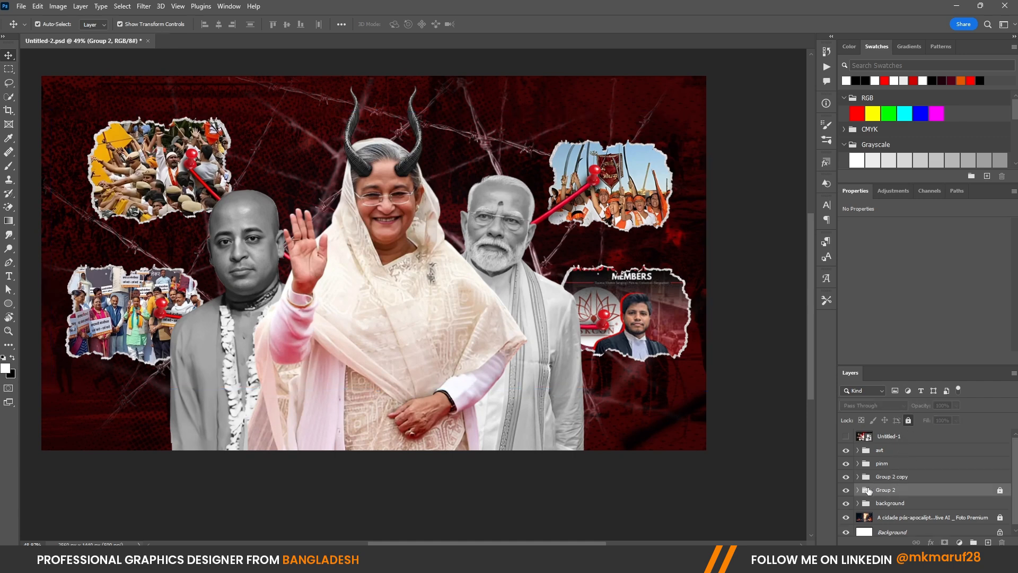
pyautogui.click(846, 490)
# Convert the Group 2 copy to a smart object and rasterize it into a single pixel layer.
pyautogui.rightClick(884, 480)
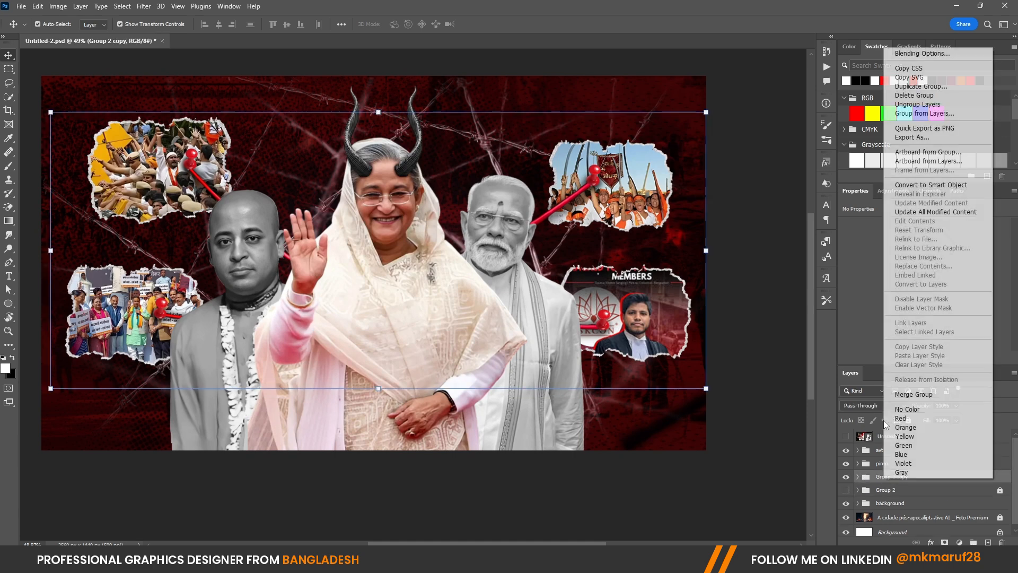
pyautogui.click(937, 189)
pyautogui.rightClick(890, 481)
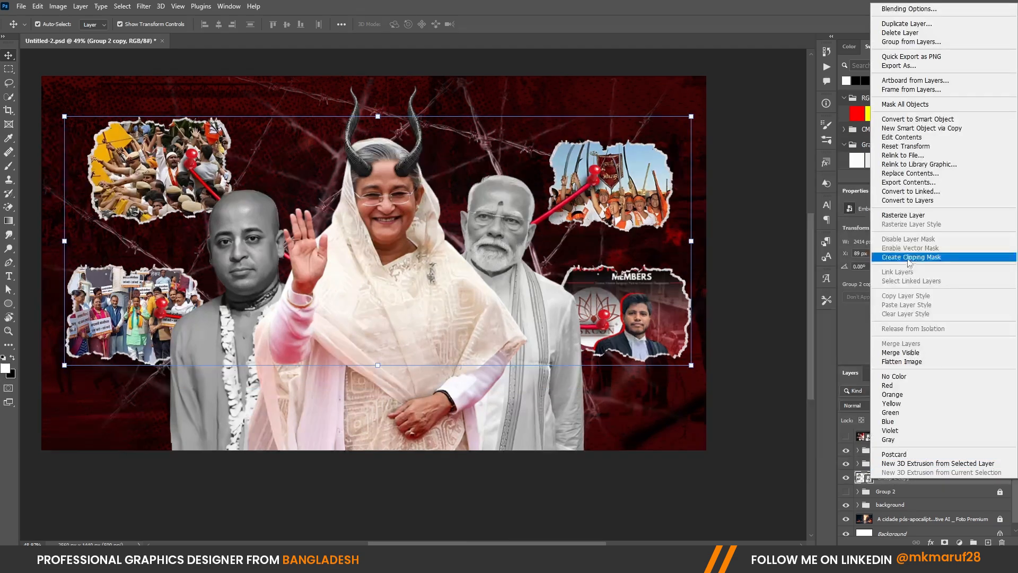
pyautogui.click(917, 215)
pyautogui.scroll(-3, 375, 237)
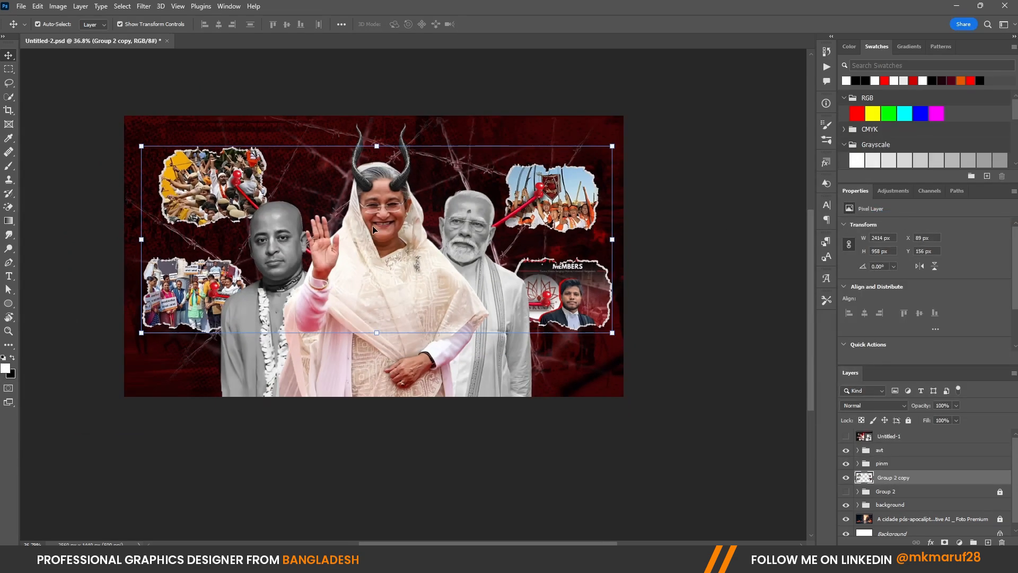
# Darken the Group 2 copy photo layer with Levels by lowering the output white level to about 198.
pyautogui.scroll(2, 176, 212)
pyautogui.click(58, 6)
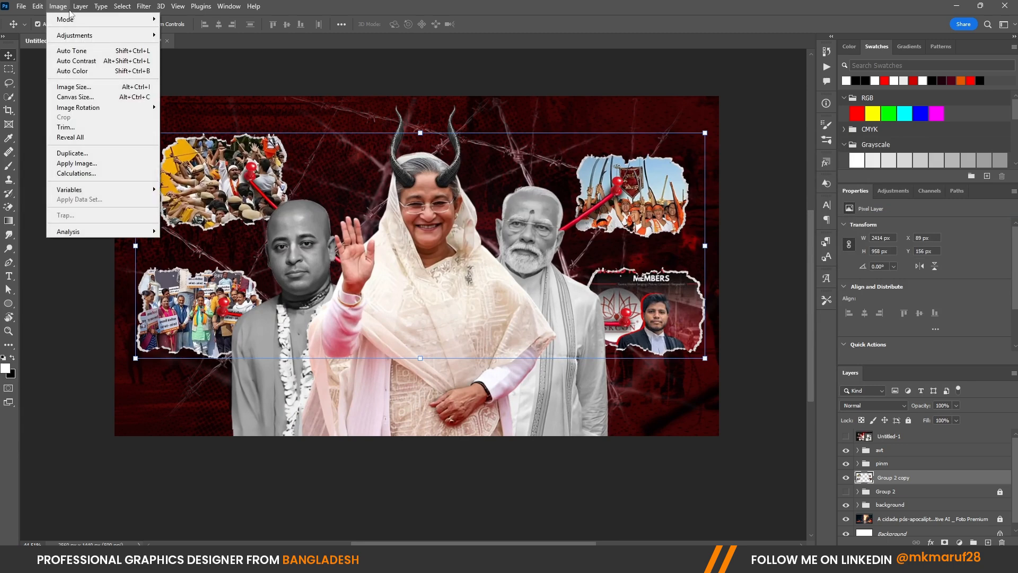
pyautogui.moveTo(139, 40)
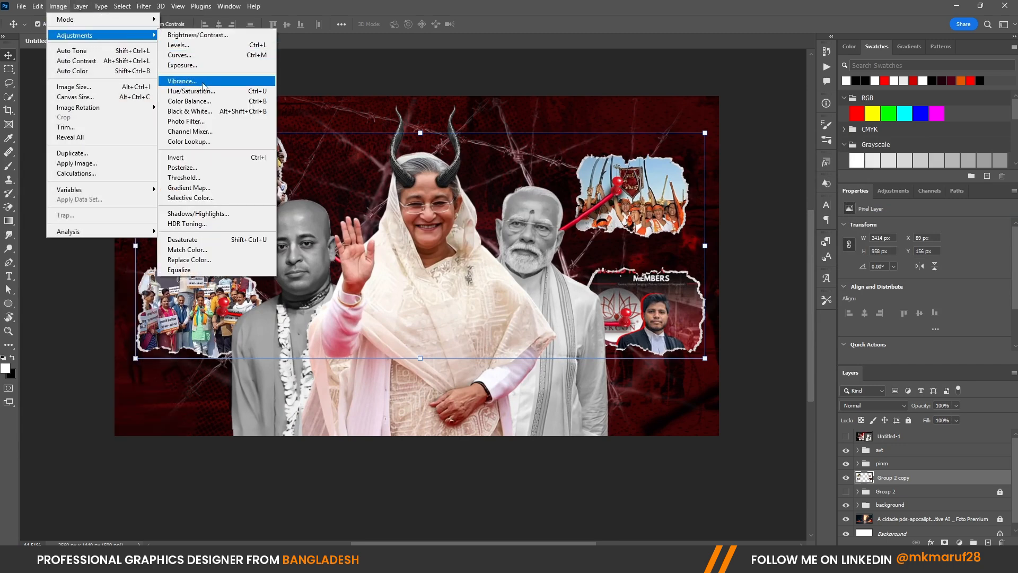
pyautogui.click(180, 46)
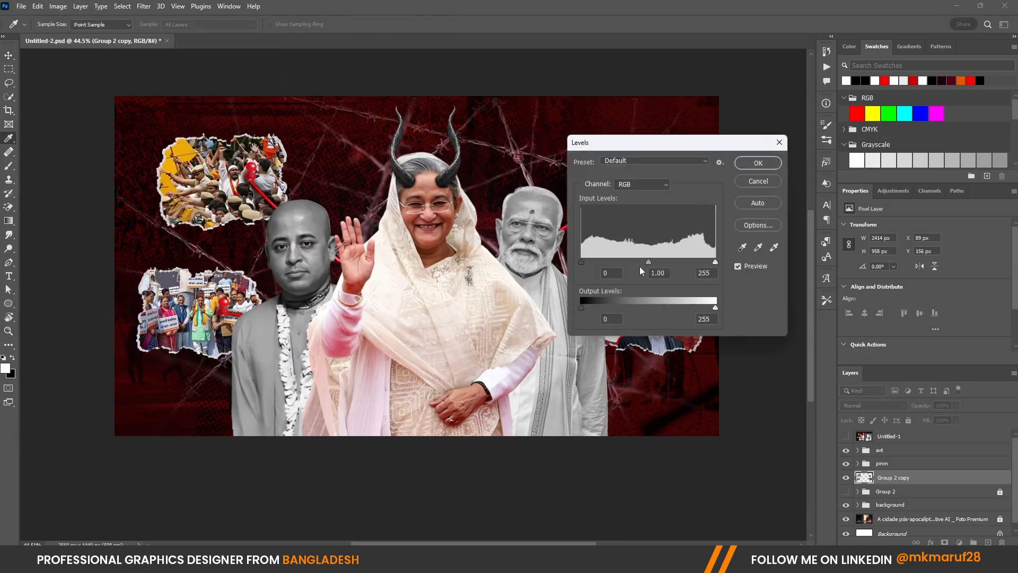
pyautogui.moveTo(715, 307); pyautogui.dragTo(687, 308)
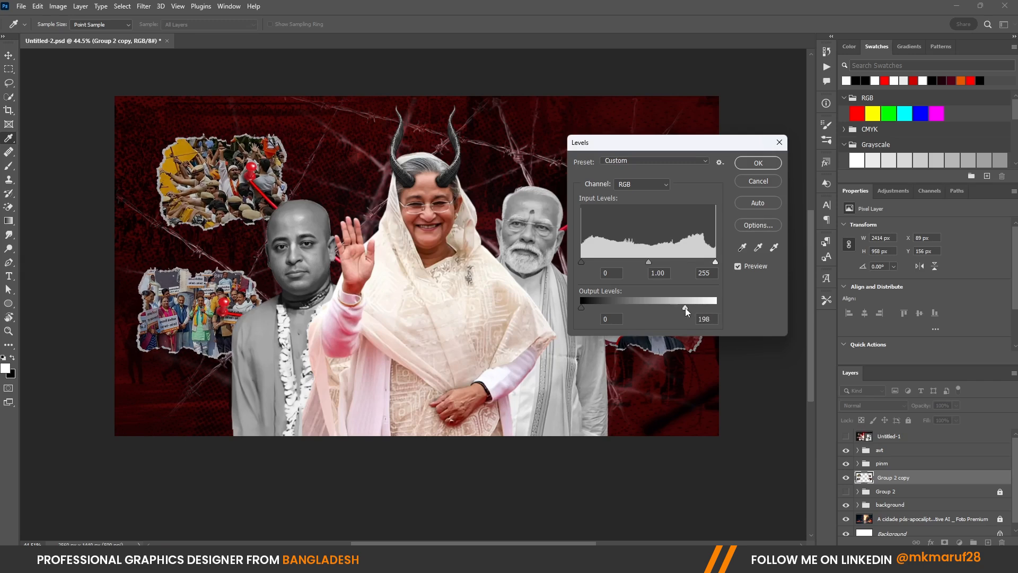
pyautogui.click(762, 162)
pyautogui.click(778, 269)
pyautogui.scroll(-2, 554, 205)
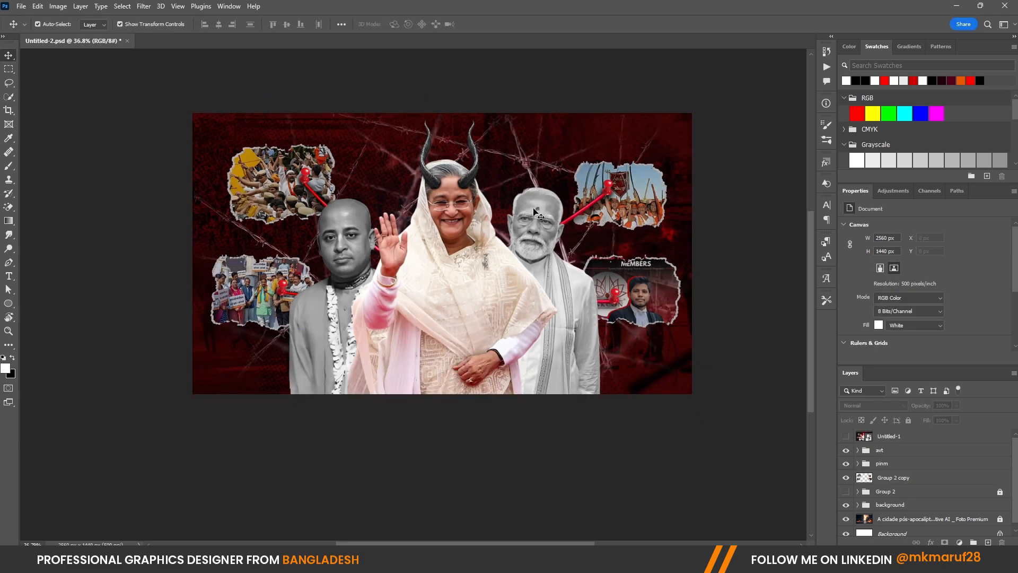
pyautogui.scroll(4, 506, 212)
pyautogui.scroll(-4, 414, 198)
pyautogui.scroll(4, 422, 223)
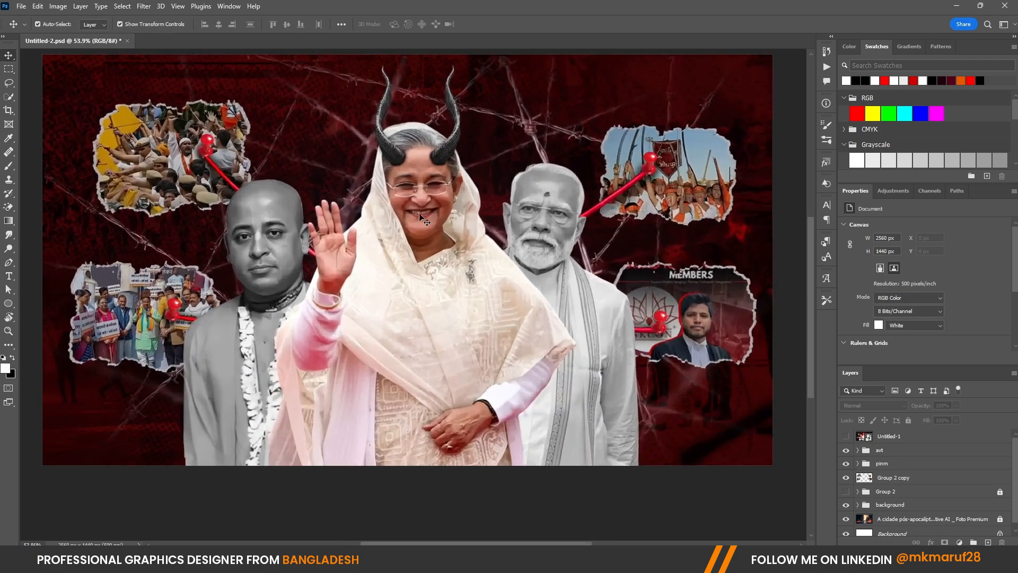
pyautogui.scroll(1, 410, 199)
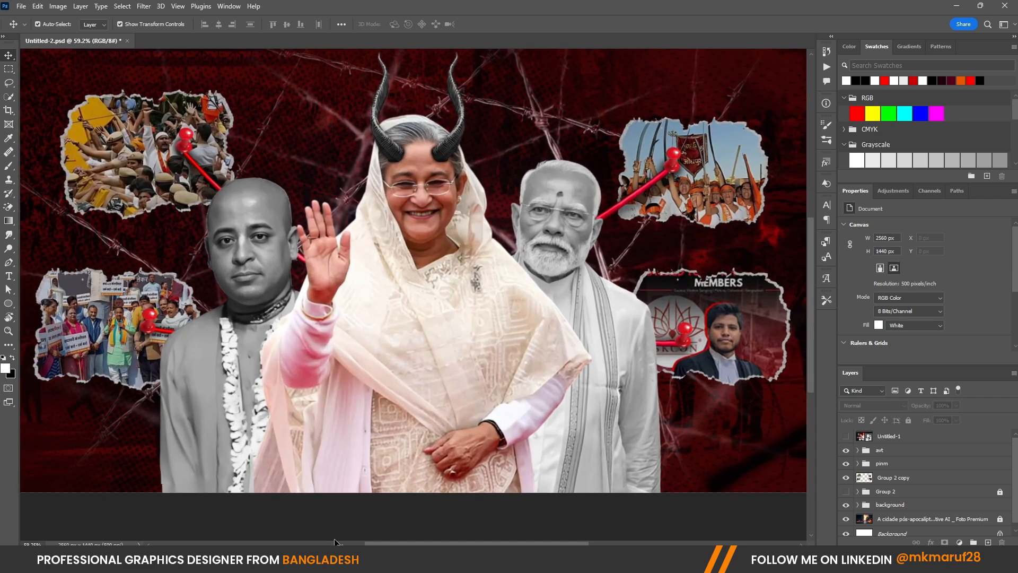
# Place the download (3) glowing red eyes image and scale it to about 15% over the central figure's face.
pyautogui.click(350, 552)
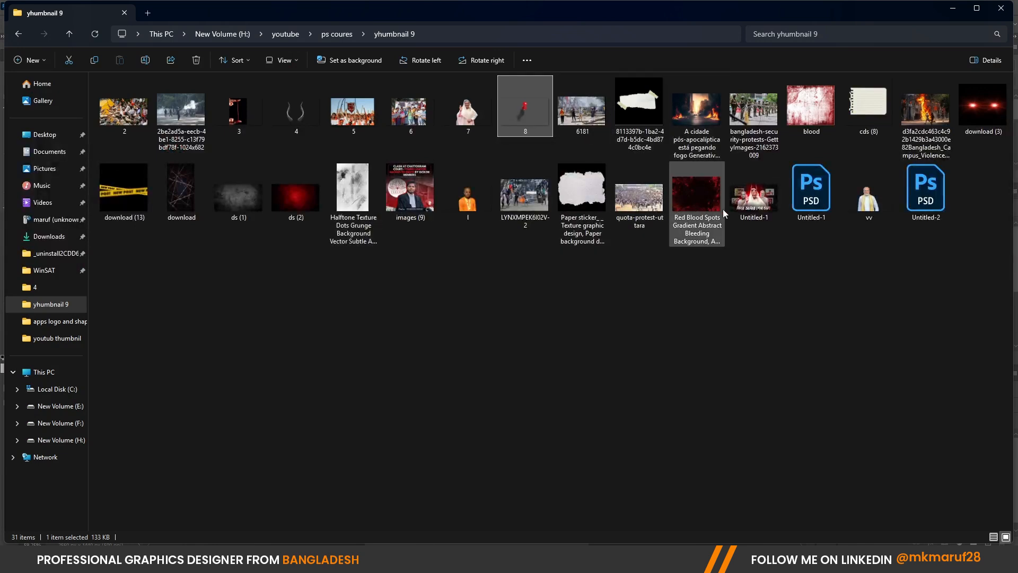
pyautogui.moveTo(982, 106); pyautogui.dragTo(480, 268)
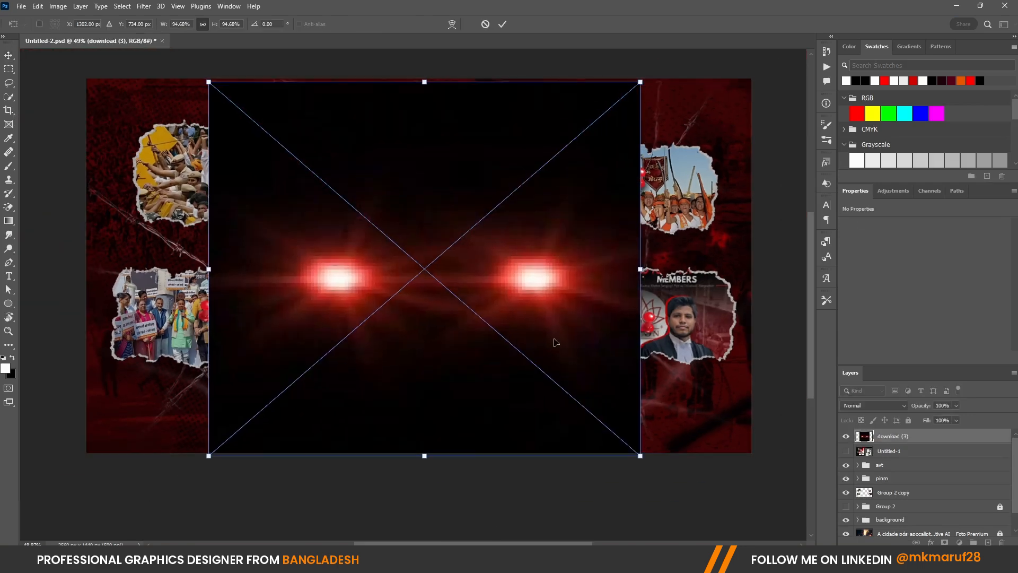
pyautogui.moveTo(640, 455); pyautogui.dragTo(496, 272)
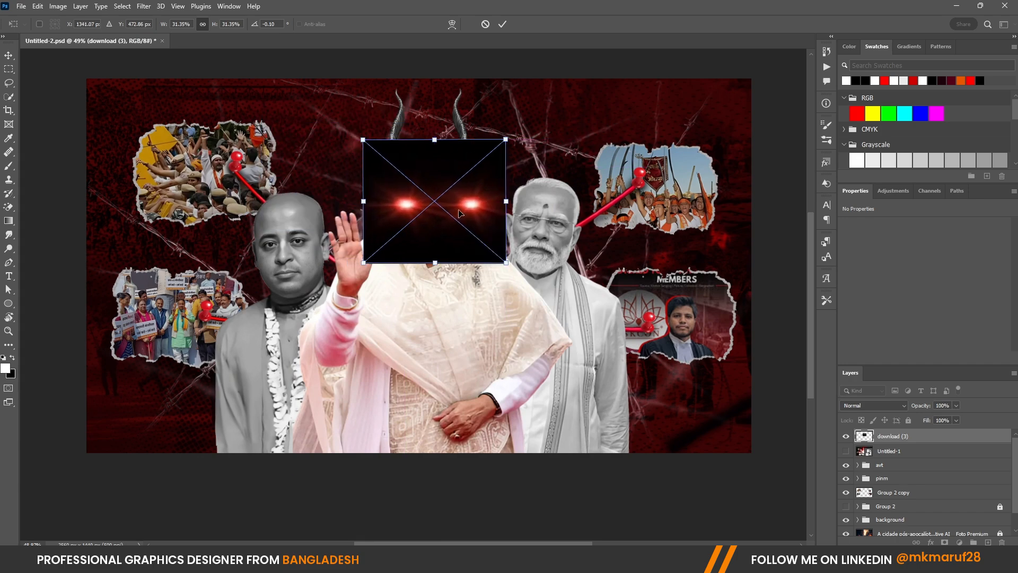
pyautogui.scroll(7, 451, 194)
pyautogui.moveTo(555, 326); pyautogui.dragTo(443, 242)
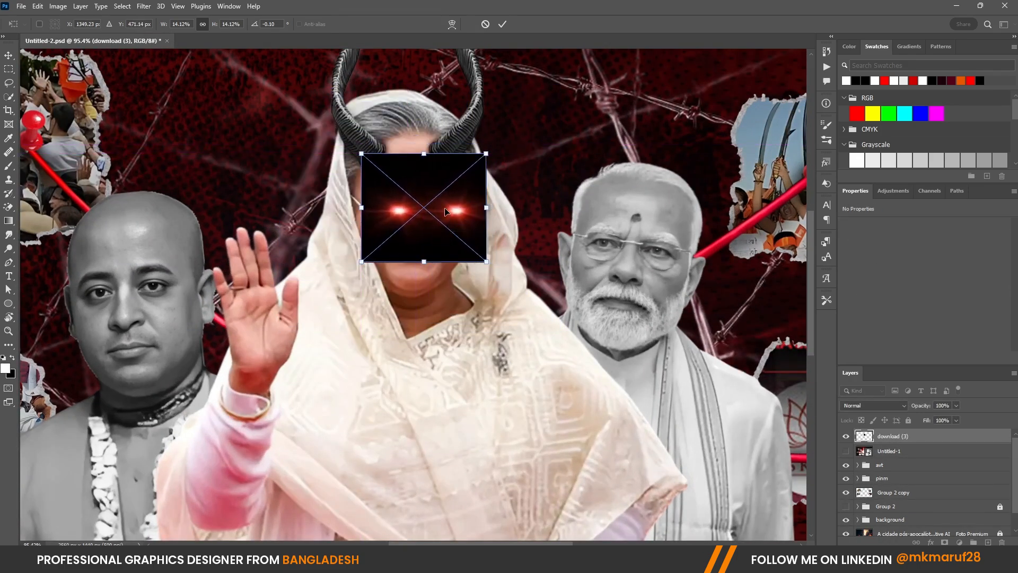
pyautogui.scroll(3, 444, 210)
pyautogui.moveTo(322, 286); pyautogui.dragTo(308, 296)
pyautogui.moveTo(380, 255); pyautogui.dragTo(374, 246)
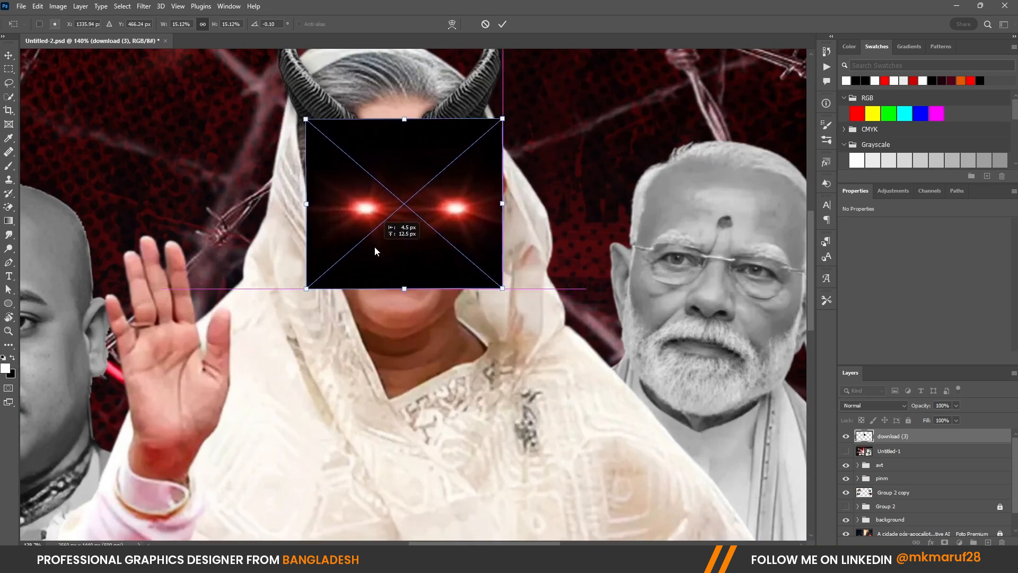
pyautogui.click(503, 25)
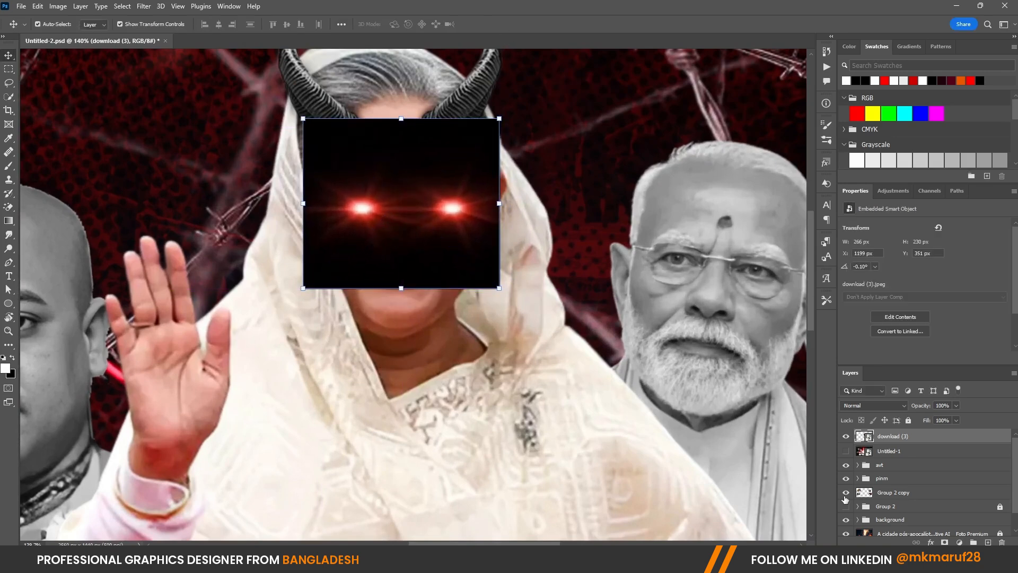
# Rasterize the download (3) layer and set its blend mode to Screen.
pyautogui.rightClick(896, 438)
pyautogui.click(788, 288)
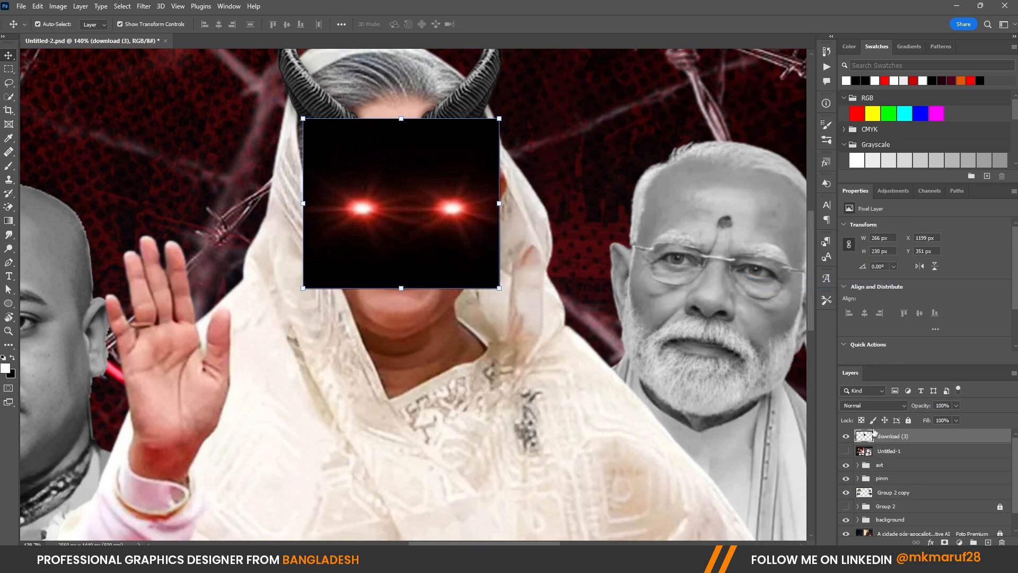
pyautogui.click(872, 406)
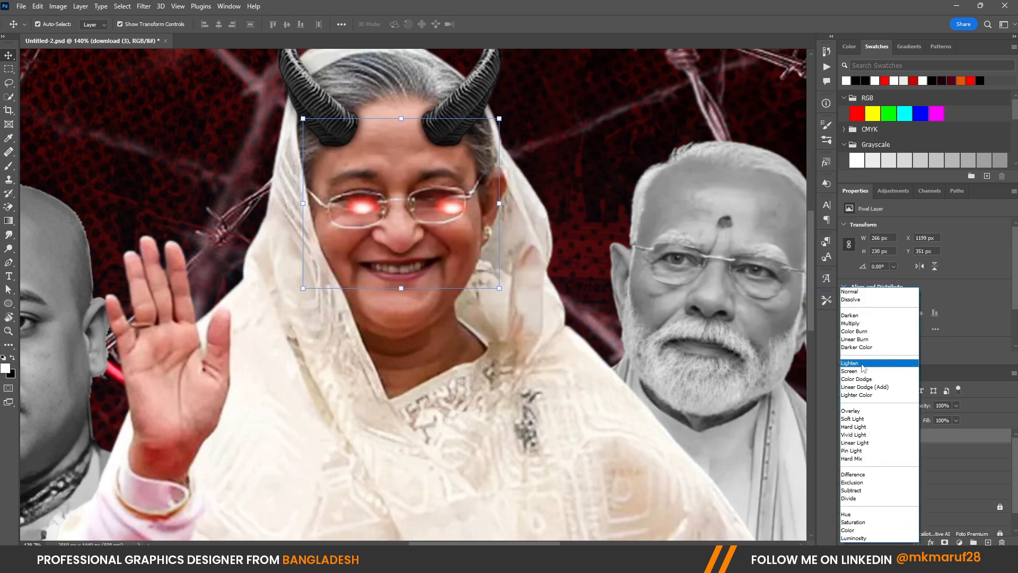
pyautogui.click(854, 370)
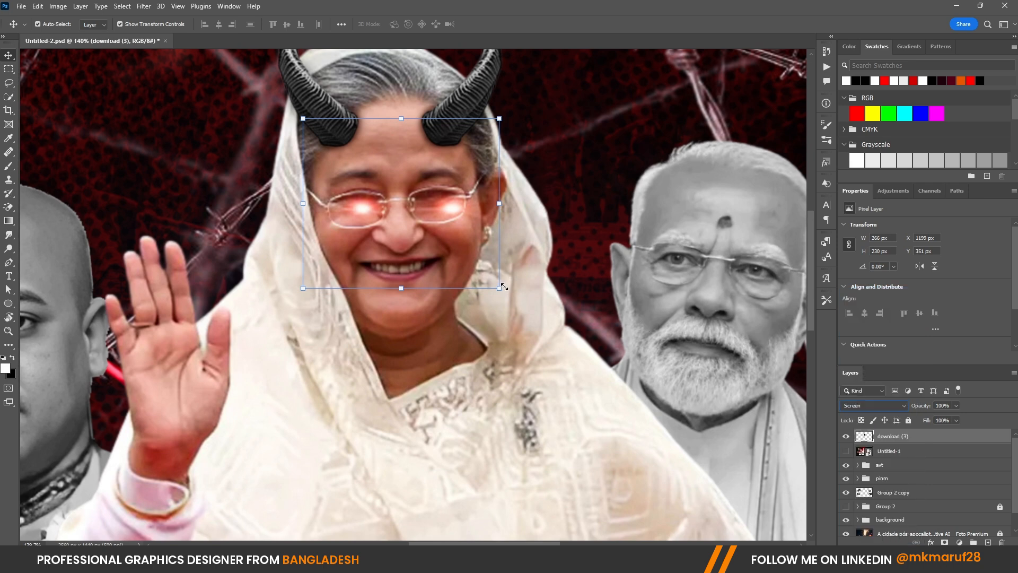
# Resize the red eye glow to about 246 × 212 px and align it with the central figure's eyes.
pyautogui.moveTo(504, 286); pyautogui.dragTo(523, 303)
pyautogui.moveTo(507, 287); pyautogui.dragTo(481, 269)
pyautogui.scroll(5, 481, 268)
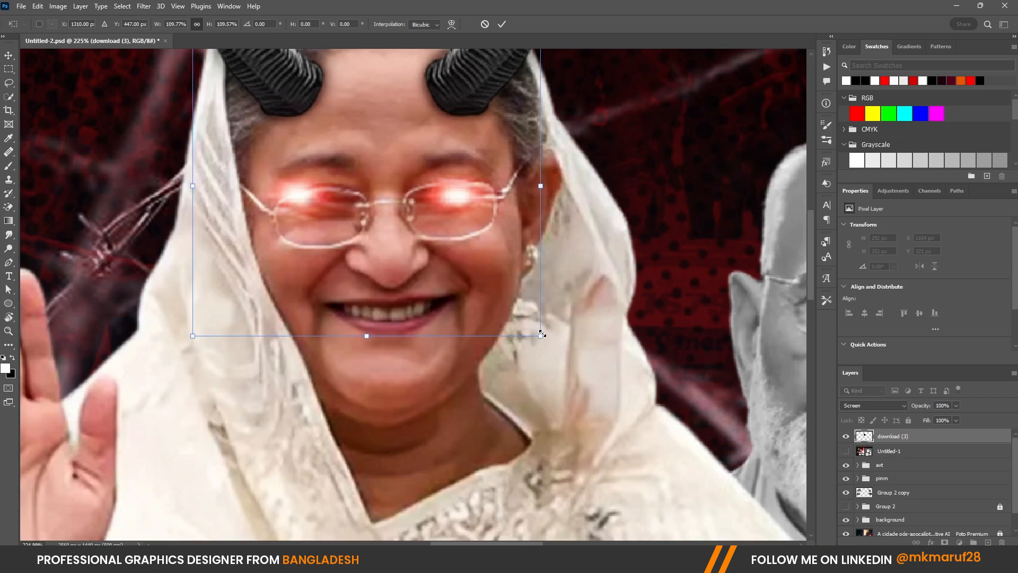
pyautogui.moveTo(541, 334); pyautogui.dragTo(525, 317)
pyautogui.moveTo(454, 192); pyautogui.dragTo(468, 202)
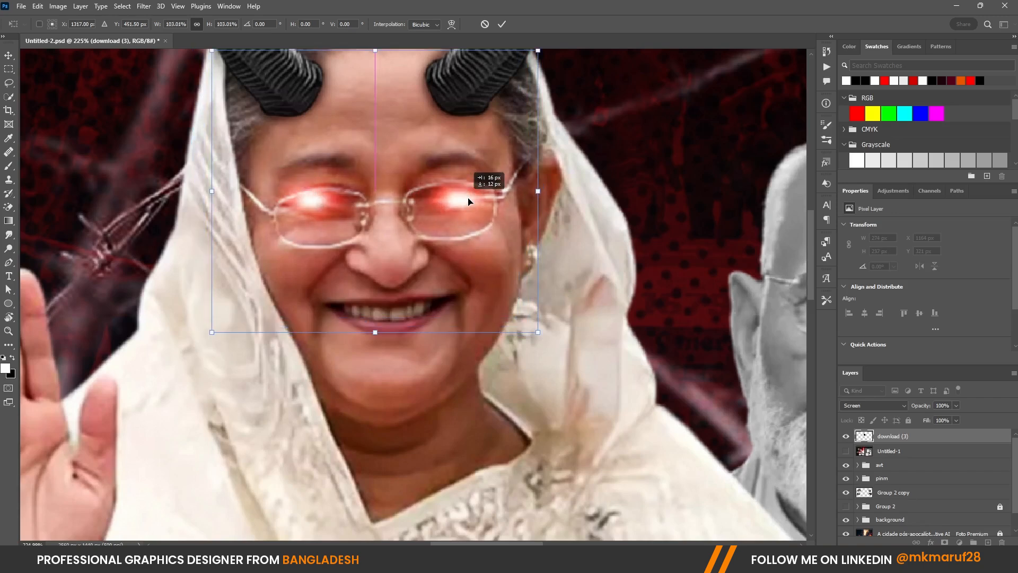
pyautogui.moveTo(540, 332); pyautogui.dragTo(512, 310)
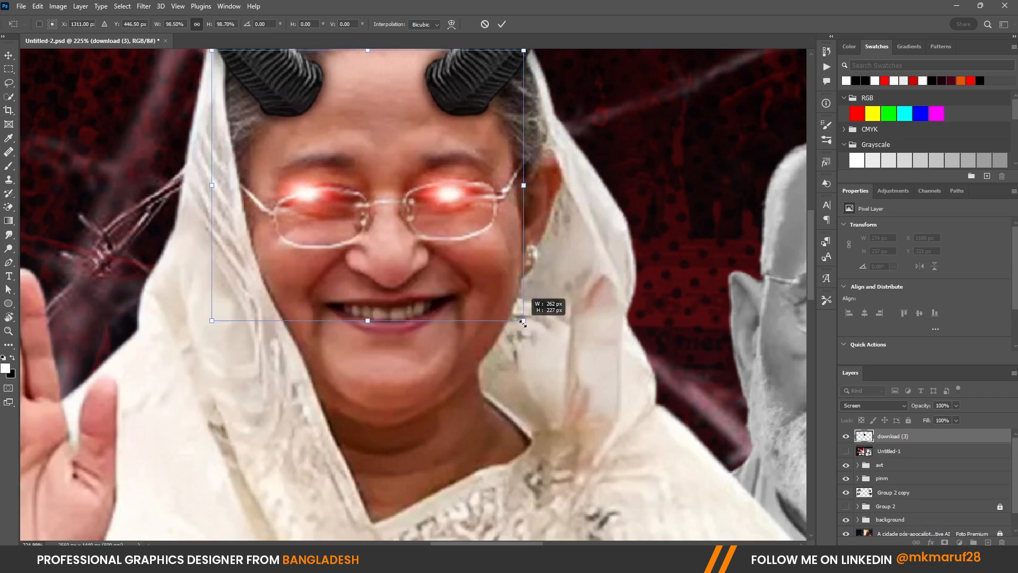
pyautogui.moveTo(444, 202)
pyautogui.mouseDown()
pyautogui.moveTo(444, 192)
pyautogui.moveTo(454, 198)
pyautogui.mouseUp()
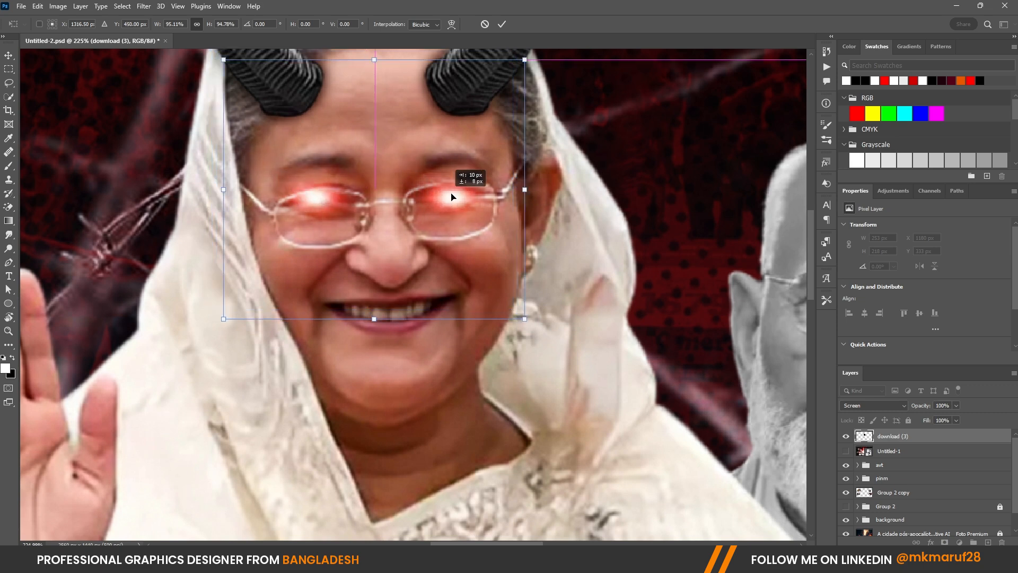
pyautogui.moveTo(527, 321); pyautogui.dragTo(519, 314)
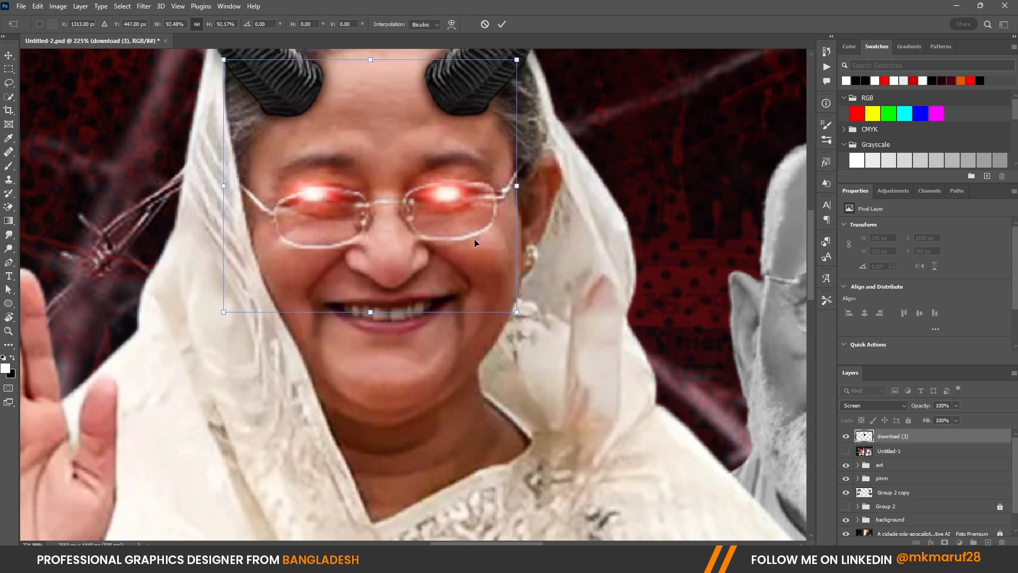
pyautogui.moveTo(448, 206); pyautogui.dragTo(454, 209)
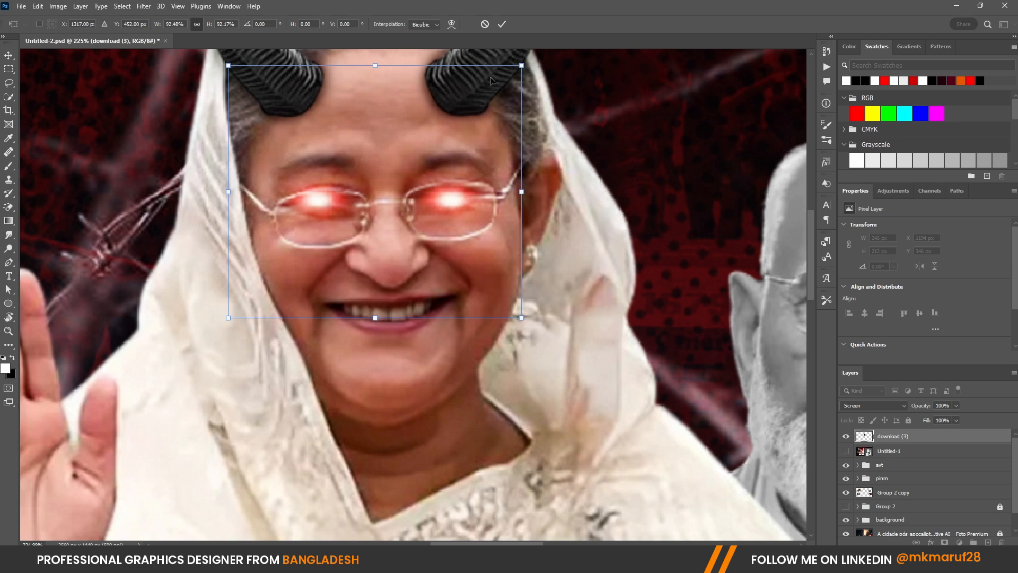
pyautogui.click(502, 24)
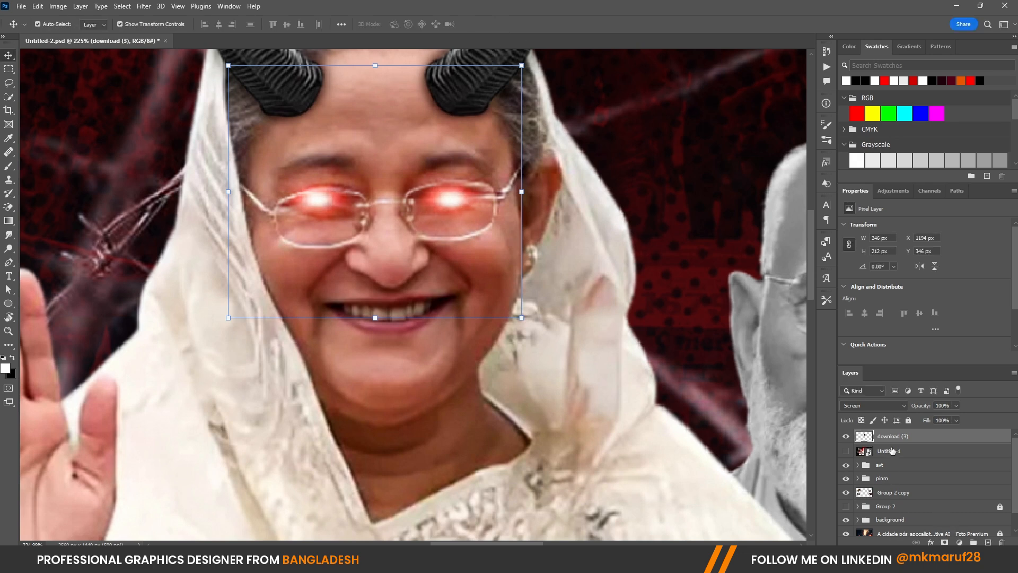
# Move the download (3) layer into the avt group, directly above the Levels 1 copy adjustment.
pyautogui.moveTo(896, 438); pyautogui.dragTo(895, 462)
pyautogui.click(858, 465)
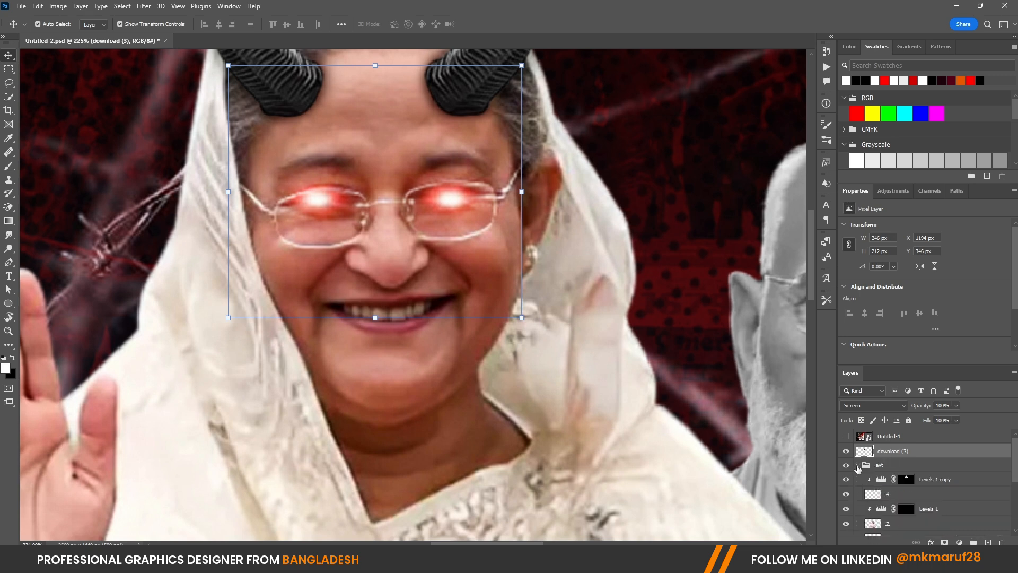
pyautogui.scroll(-1, 903, 459)
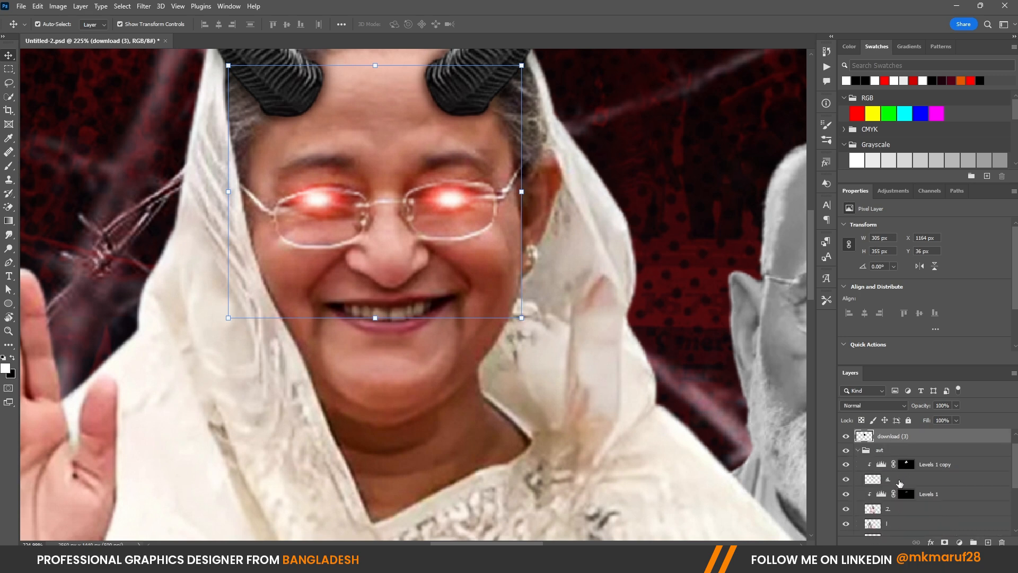
pyautogui.click(904, 479)
pyautogui.click(847, 480)
pyautogui.click(847, 480)
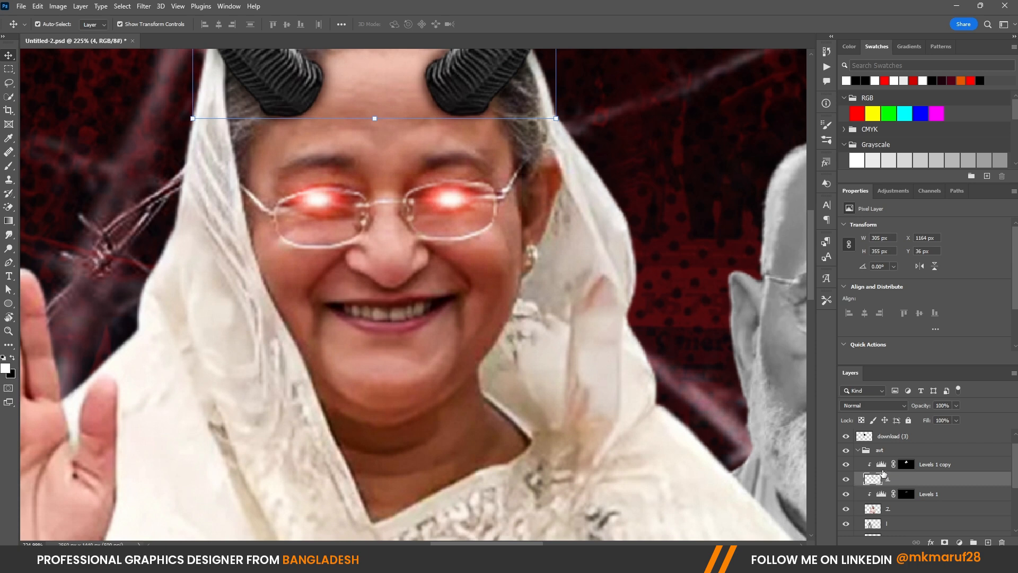
pyautogui.moveTo(900, 436); pyautogui.dragTo(916, 459)
# Add a red Solid Color fill layer above the eye glow layer and set its blend mode to Screen.
pyautogui.click(959, 542)
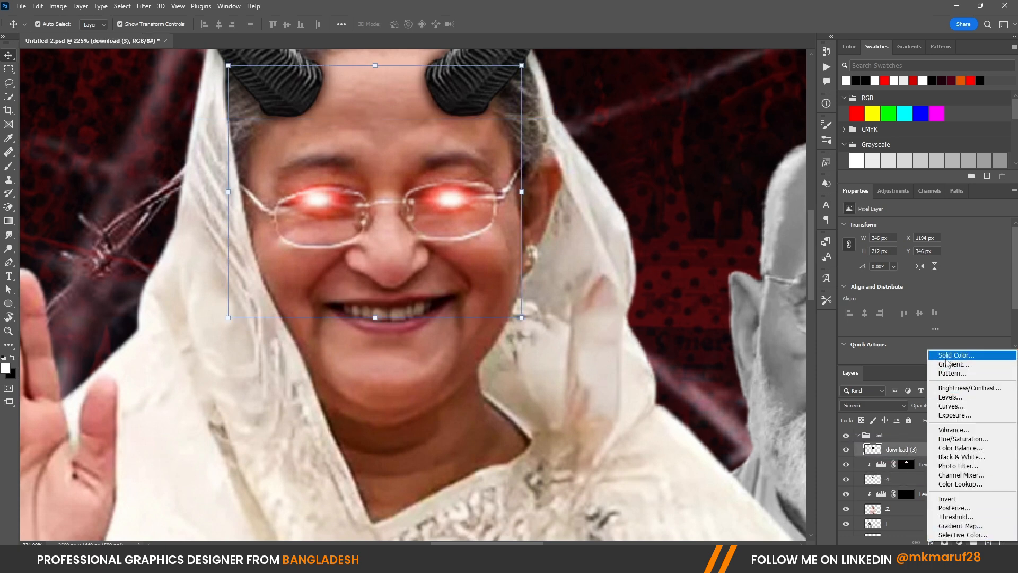
pyautogui.click(948, 355)
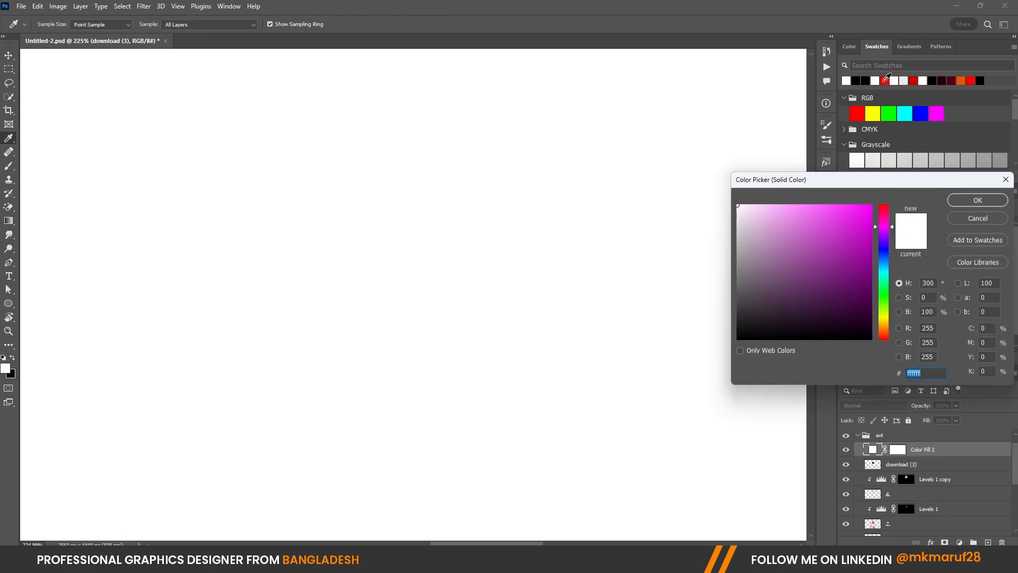
pyautogui.click(885, 80)
pyautogui.click(978, 200)
pyautogui.click(869, 405)
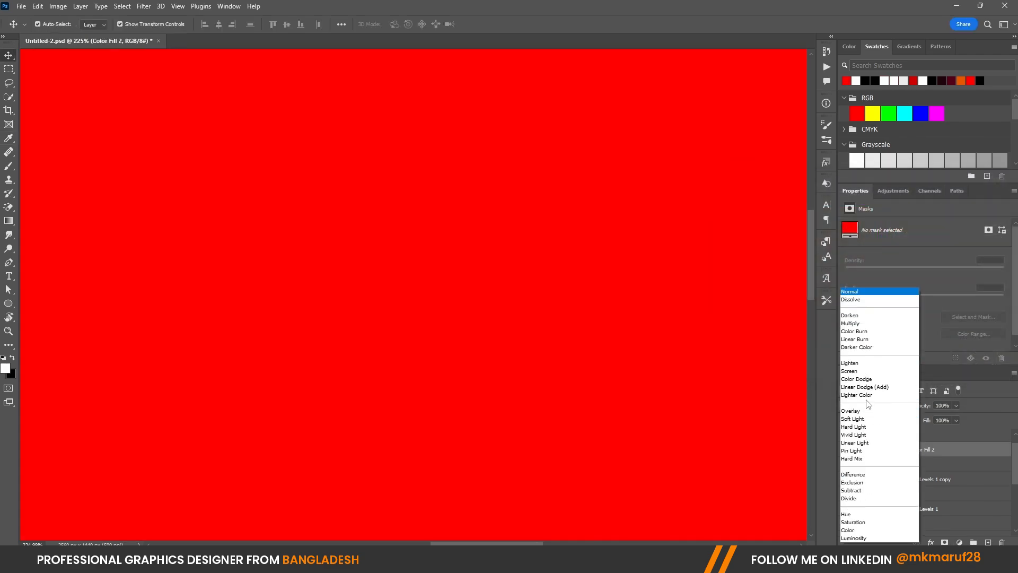
pyautogui.click(859, 371)
# Invert the red fill layer's mask to black.
pyautogui.click(900, 450)
pyautogui.moveTo(899, 450); pyautogui.dragTo(901, 451)
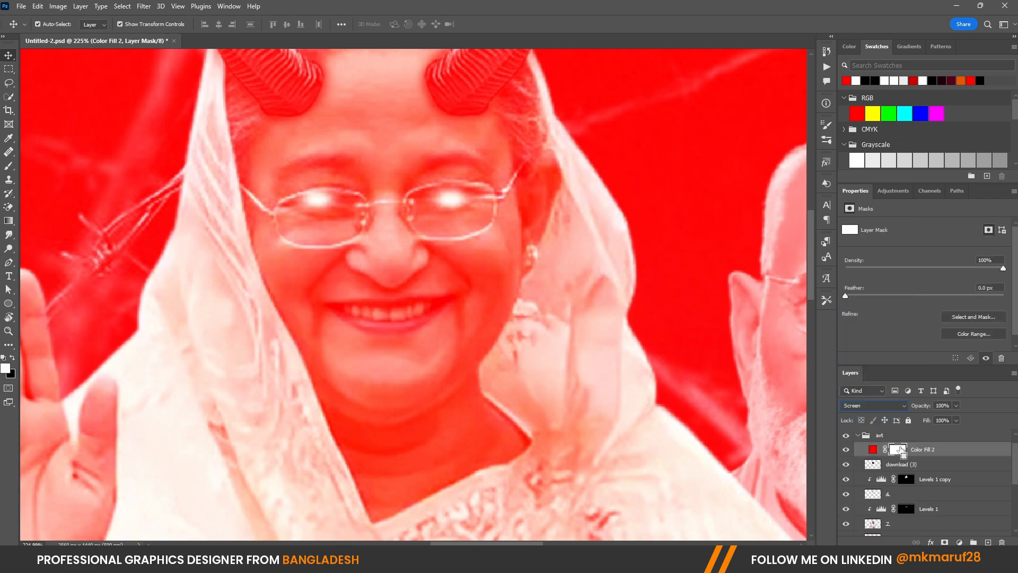
pyautogui.hotkey('ctrl', 'i')
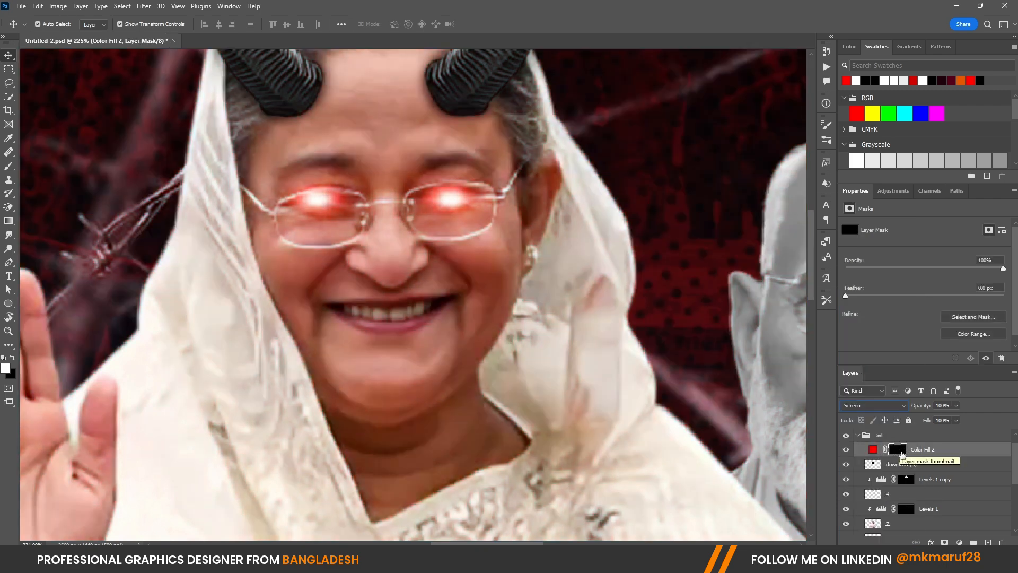
# Paint white on the red fill's mask over the central figure's eyes with the brush at 100% opacity.
pyautogui.click(10, 166)
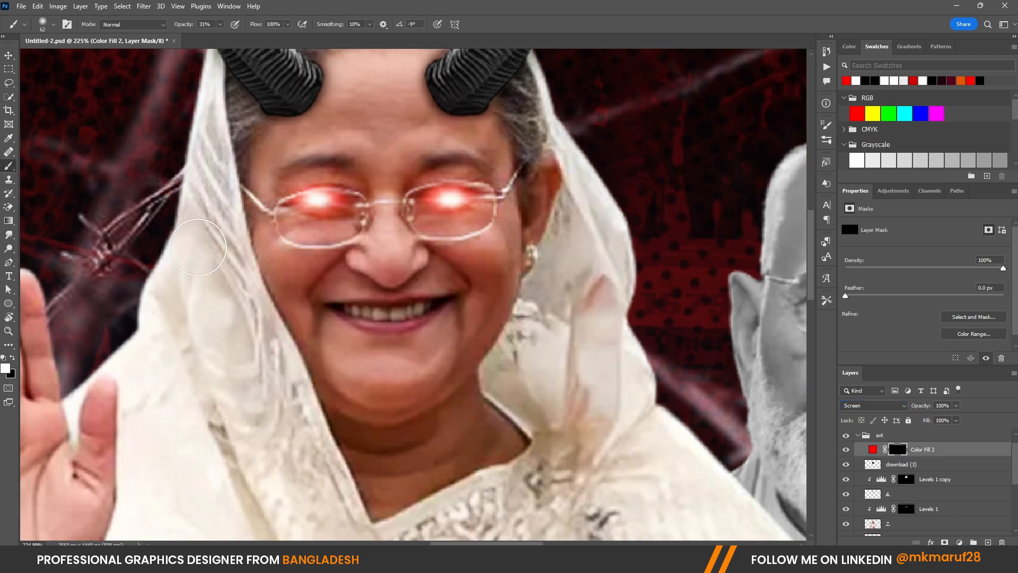
pyautogui.scroll(4, 338, 209)
pyautogui.moveTo(308, 202); pyautogui.dragTo(326, 208)
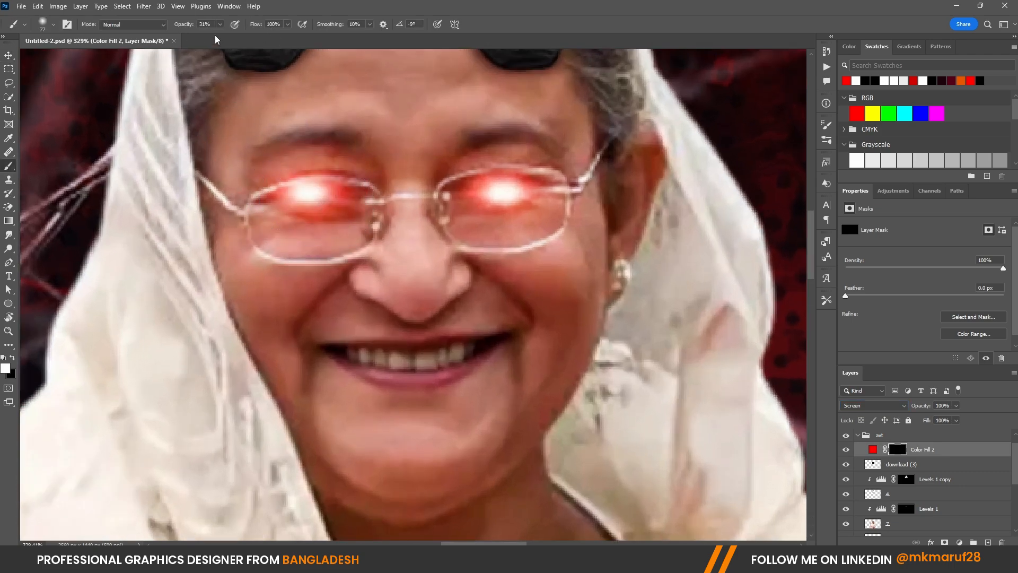
pyautogui.press('0')
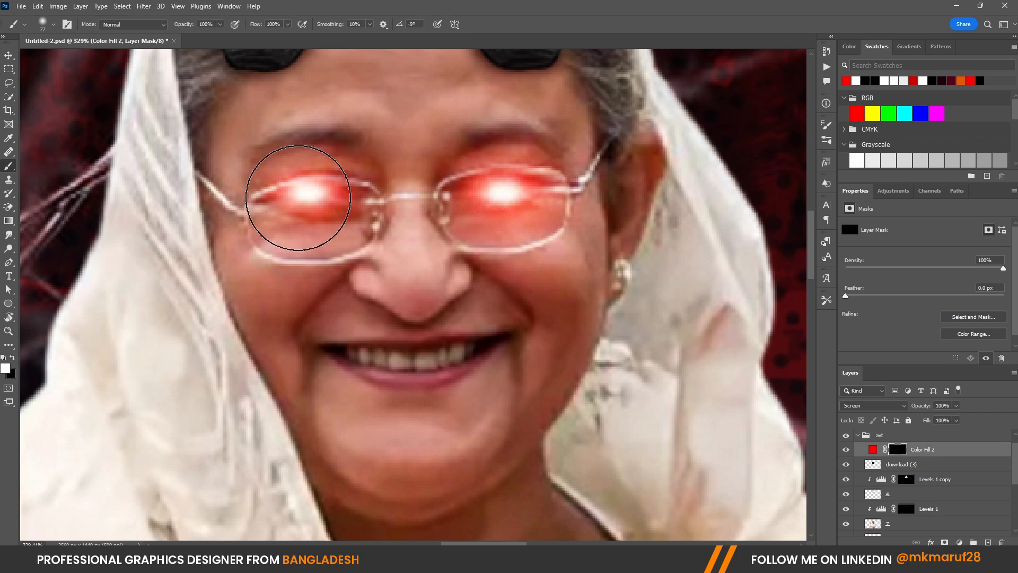
pyautogui.scroll(-6, 329, 210)
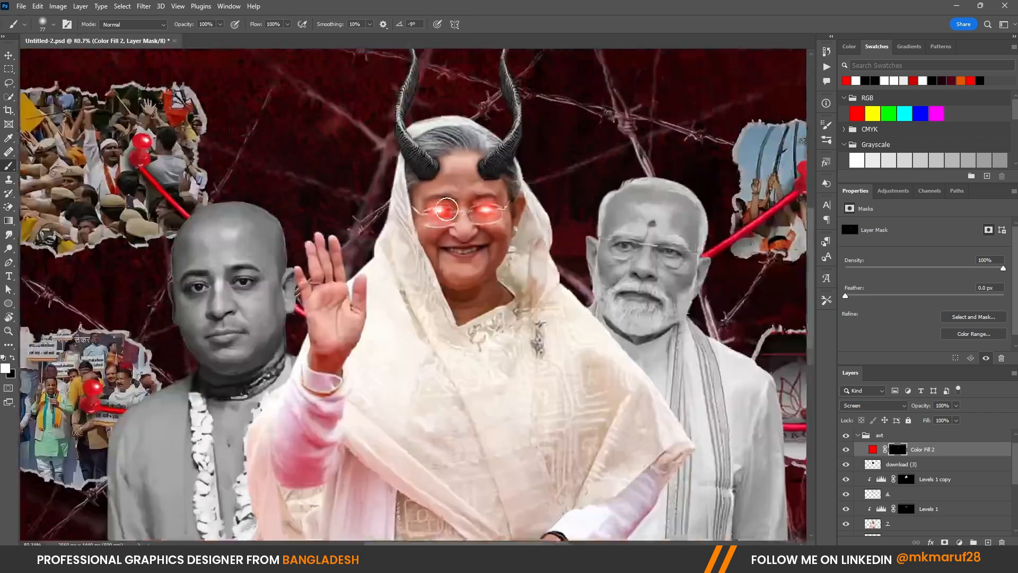
pyautogui.scroll(-1, 506, 228)
pyautogui.scroll(4, 475, 228)
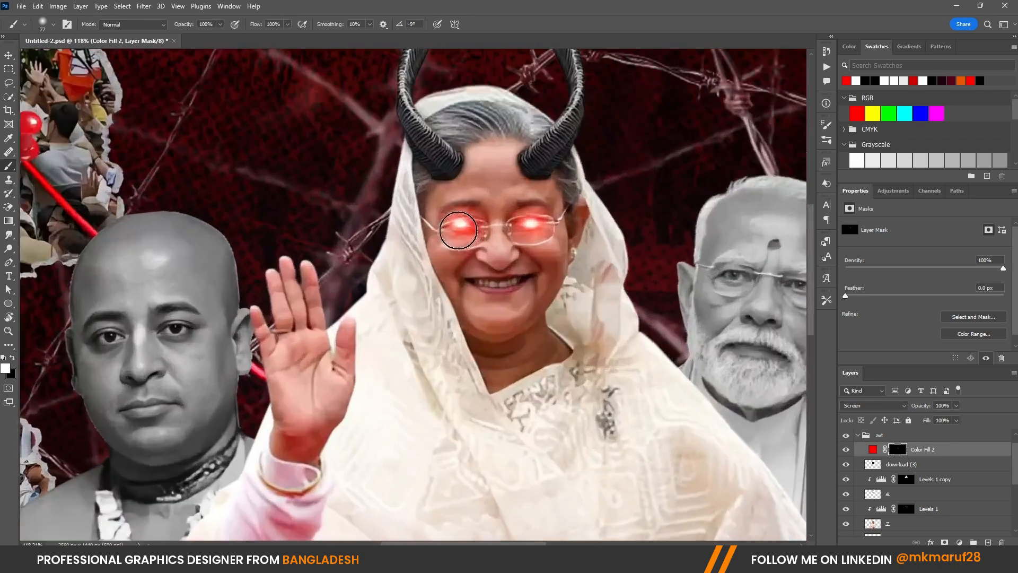
# Reapply the Screen blend mode to the red eye fill and check the glow against the whole composition.
pyautogui.click(852, 405)
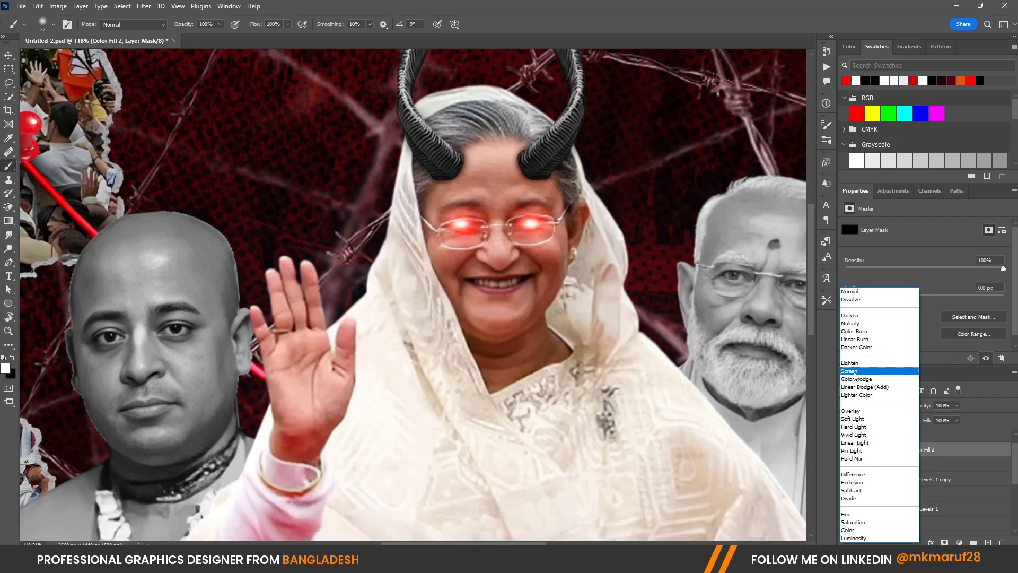
pyautogui.click(855, 374)
pyautogui.press('v')
pyautogui.hotkey('ctrl', '0')
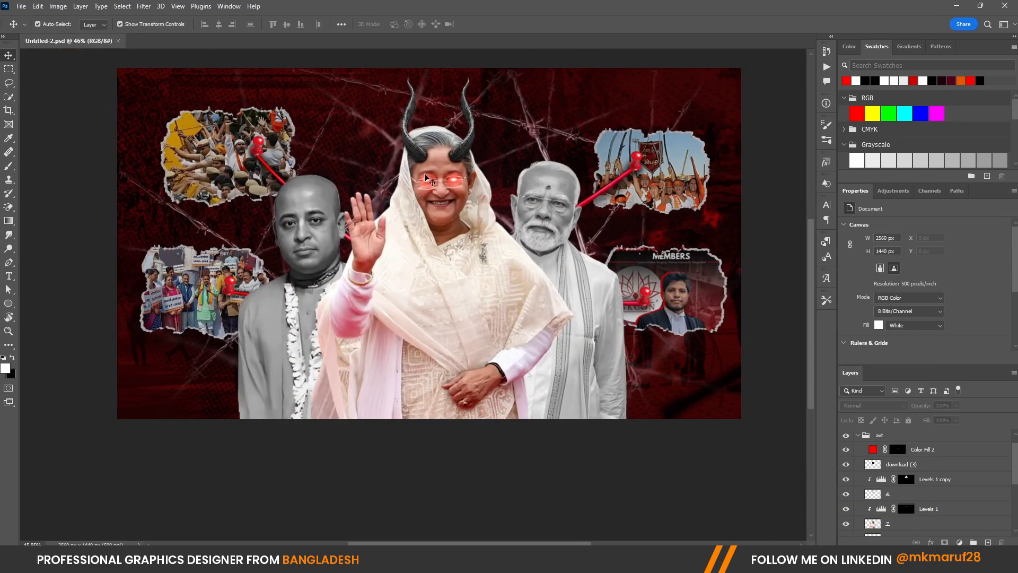
pyautogui.scroll(2, 428, 180)
pyautogui.scroll(-2, 430, 182)
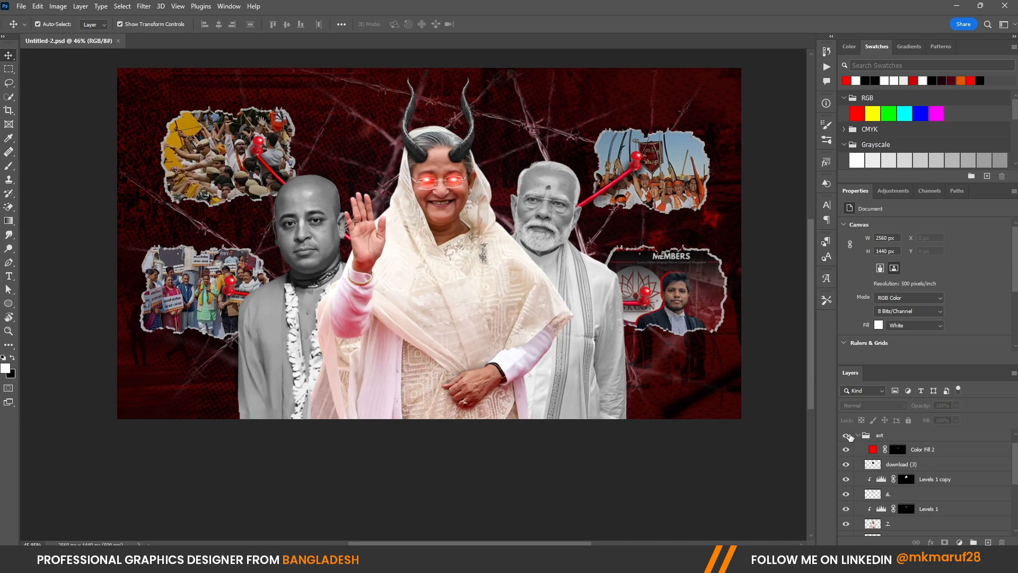
# Collapse the avt group and add a Solid Color fill layer in red #ce0000 directly above the pinm group.
pyautogui.click(858, 436)
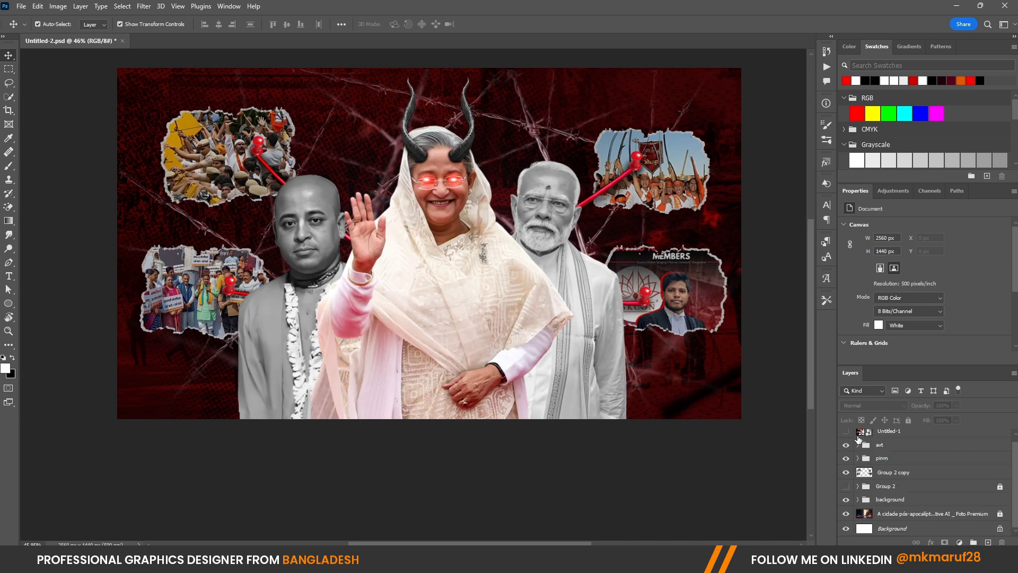
pyautogui.click(885, 451)
pyautogui.click(890, 460)
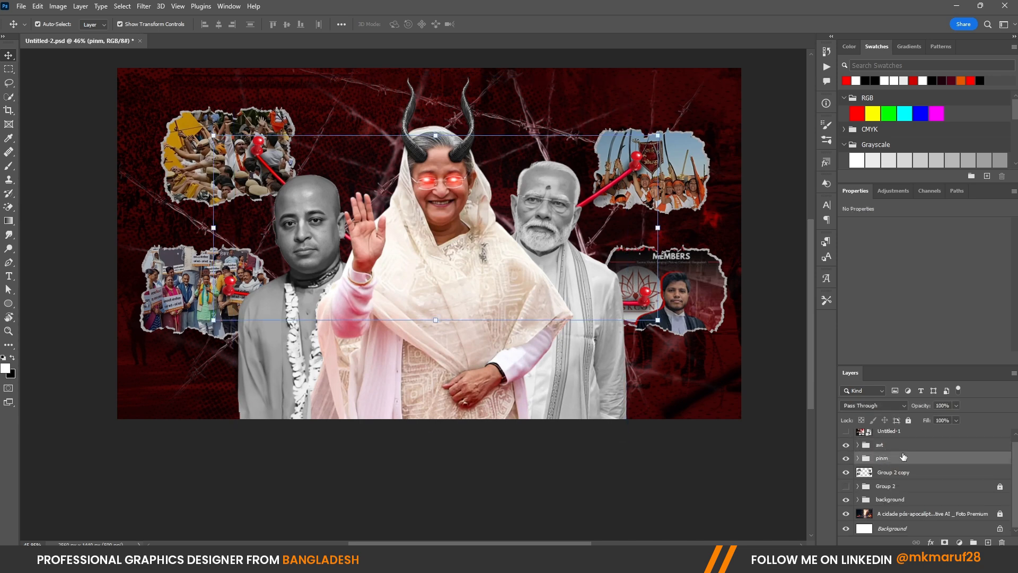
pyautogui.click(959, 542)
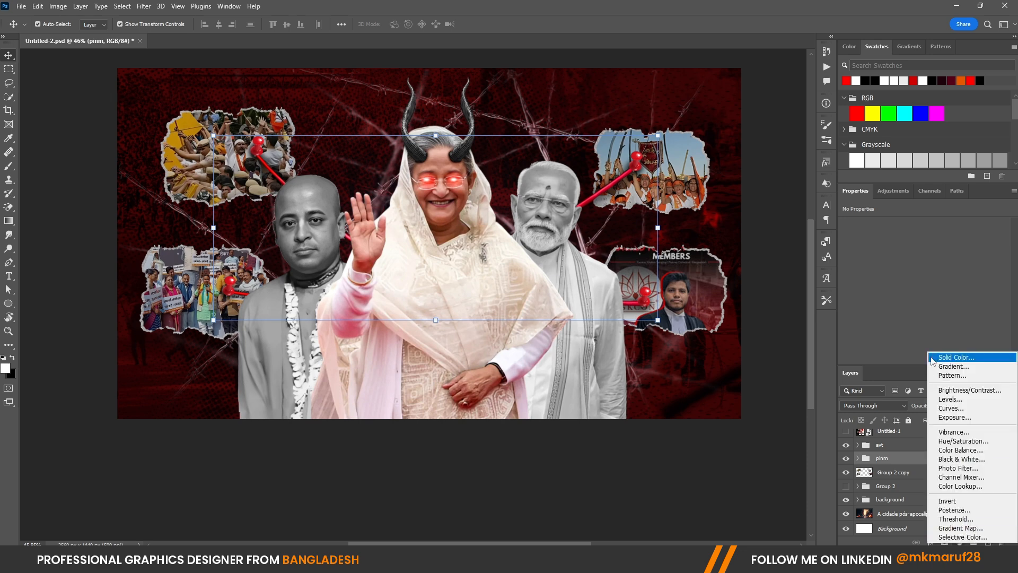
pyautogui.click(944, 358)
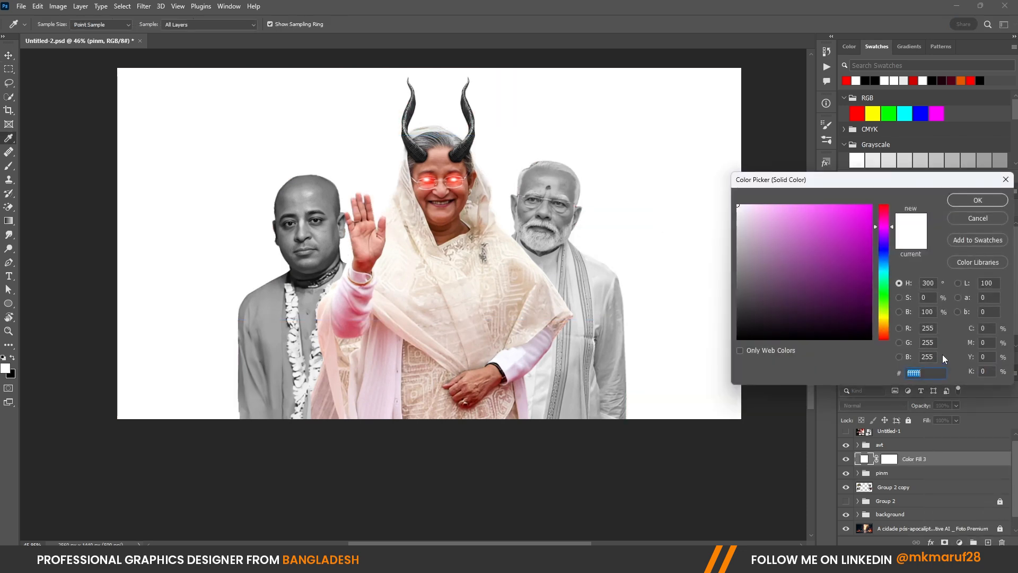
pyautogui.click(914, 80)
pyautogui.click(965, 202)
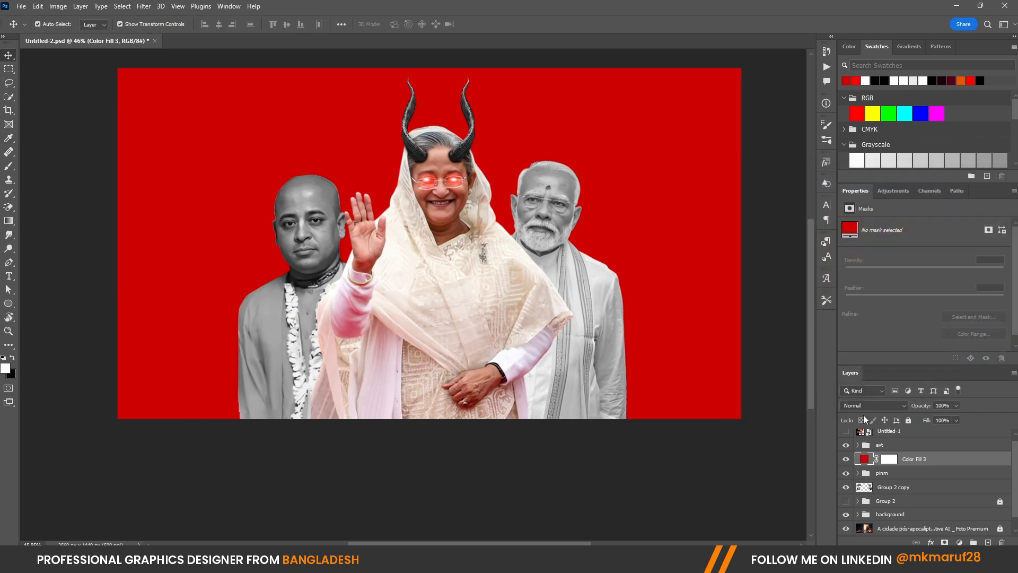
# Blend the new red fill with Linear Dodge (Add) and split its Underlying Layer black Blend If value to 0 / 58.
pyautogui.click(870, 406)
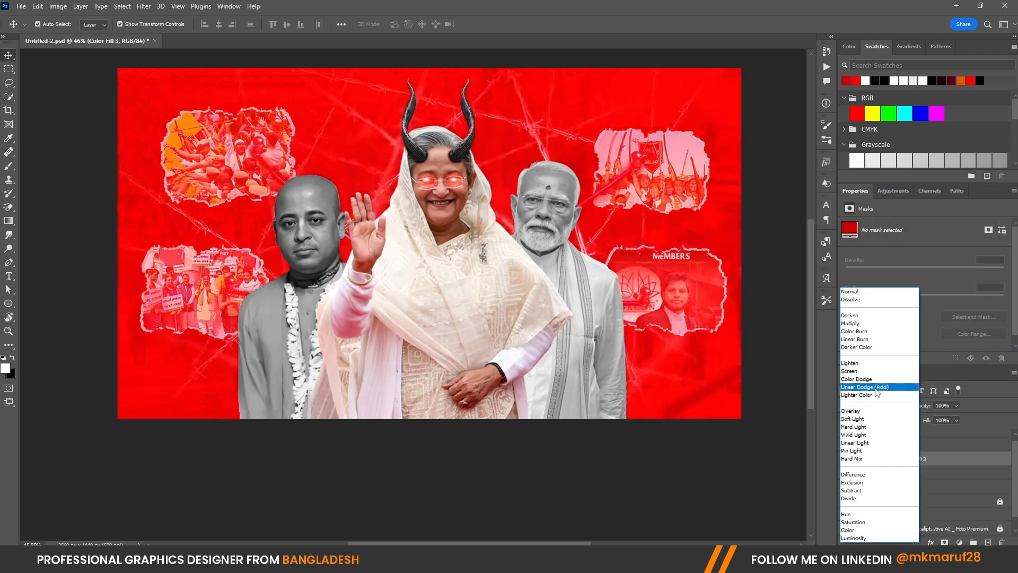
pyautogui.click(878, 388)
pyautogui.rightClick(870, 458)
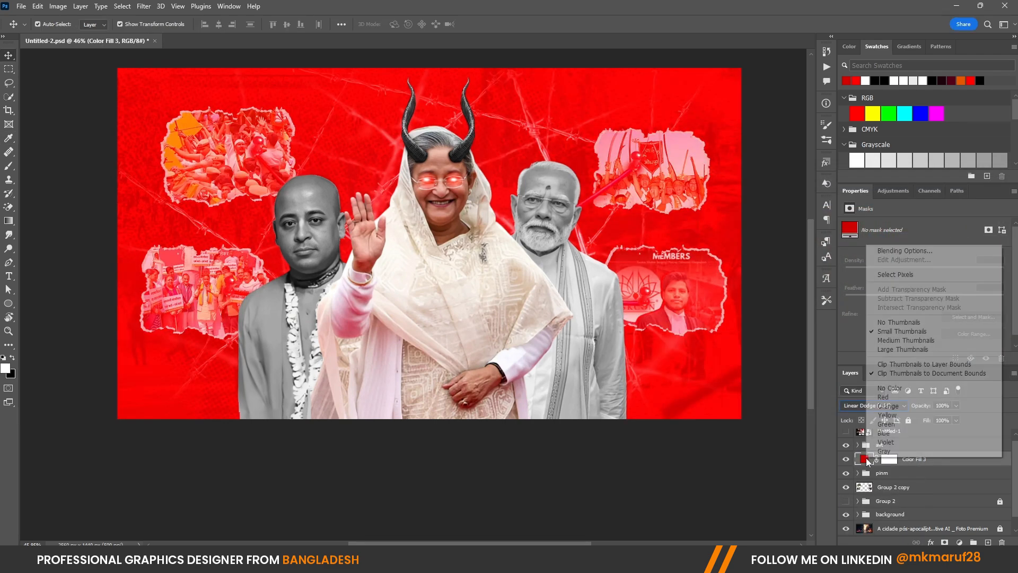
pyautogui.click(889, 253)
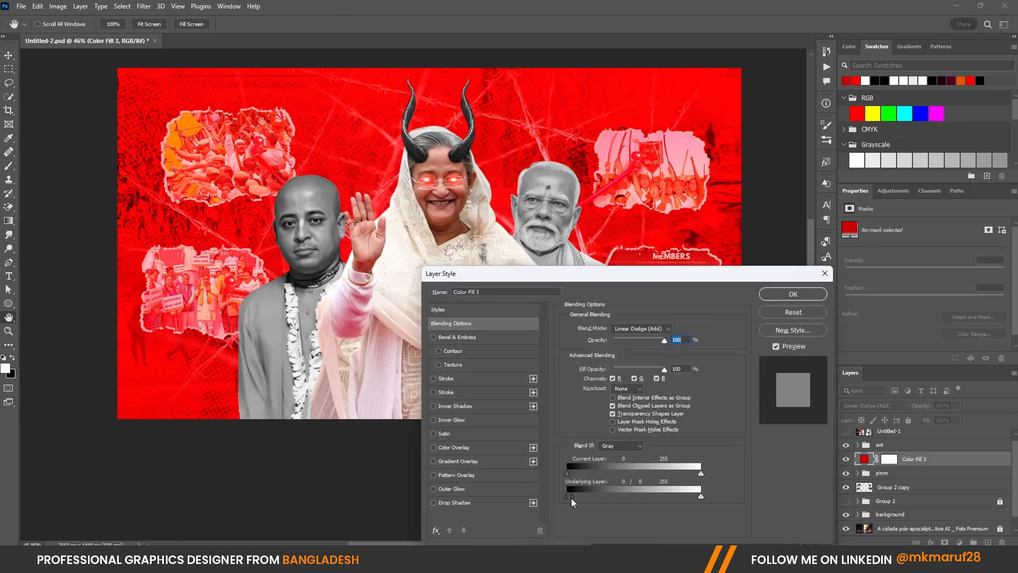
pyautogui.moveTo(571, 498); pyautogui.dragTo(595, 498)
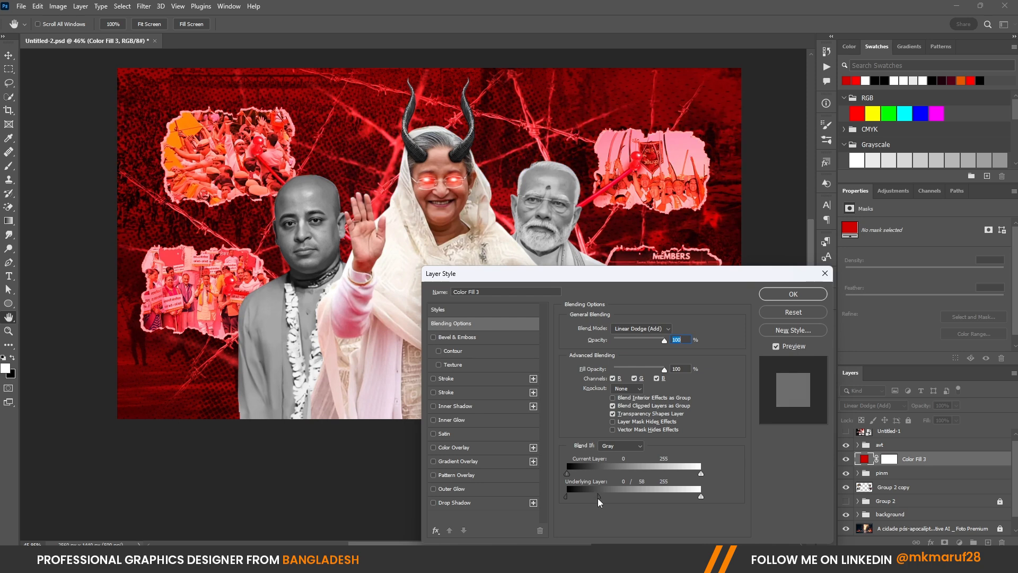
pyautogui.click(777, 295)
# Invert the red fill's mask to black and paint a large soft white area on it behind the central figure.
pyautogui.click(890, 459)
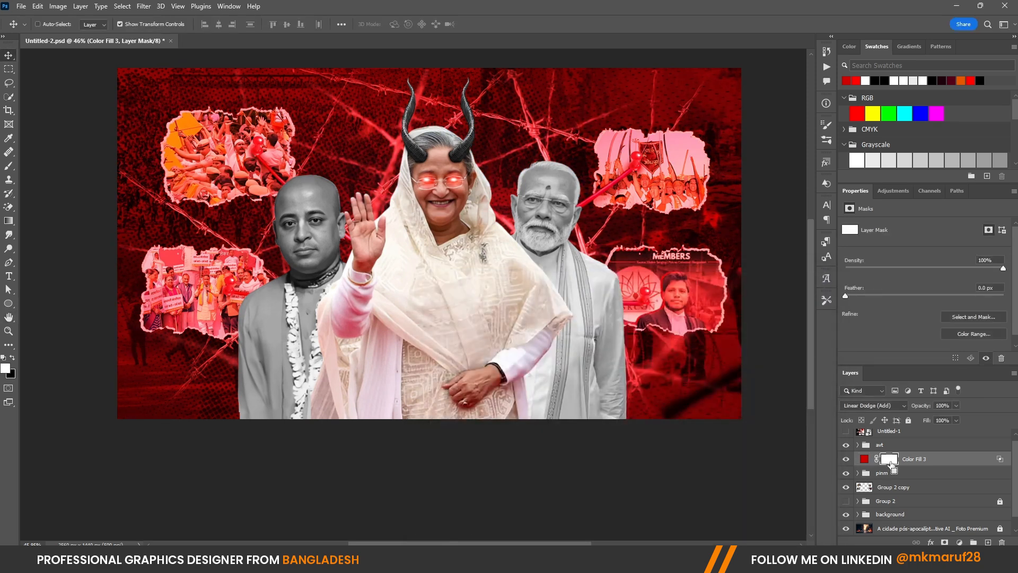
pyautogui.hotkey('ctrl', 'i')
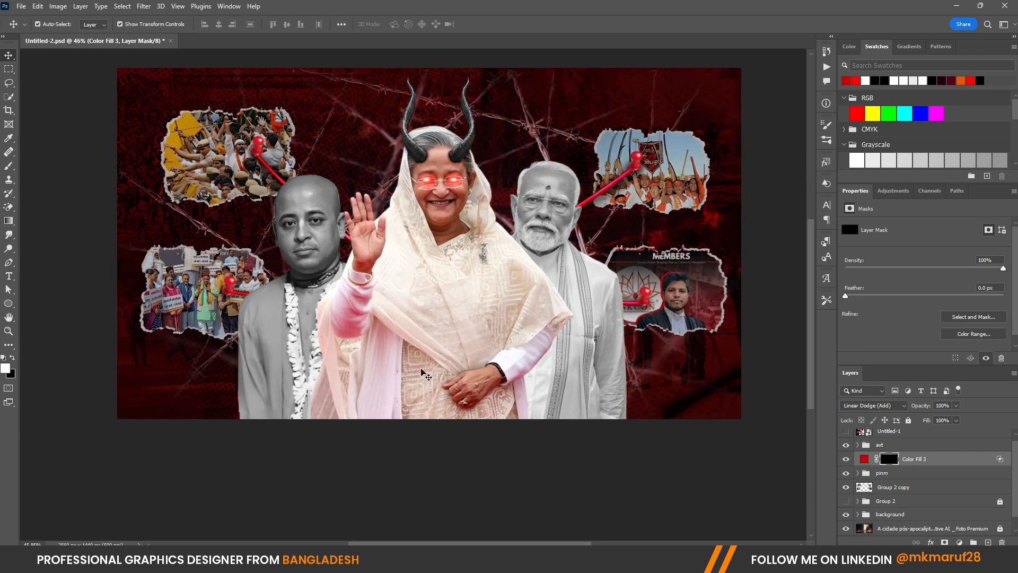
pyautogui.click(8, 166)
pyautogui.moveTo(403, 230)
pyautogui.mouseDown()
pyautogui.moveTo(424, 248)
pyautogui.moveTo(531, 253)
pyautogui.mouseUp()
pyautogui.moveTo(480, 279); pyautogui.dragTo(501, 270)
pyautogui.click(426, 265)
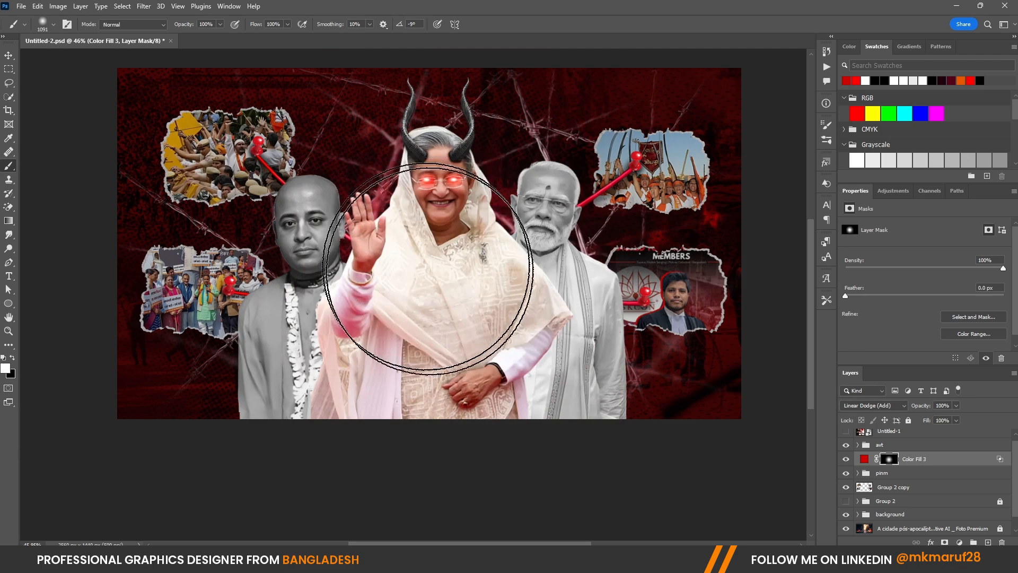
pyautogui.moveTo(445, 284)
pyautogui.mouseDown()
pyautogui.moveTo(424, 312)
pyautogui.moveTo(442, 247)
pyautogui.moveTo(447, 298)
pyautogui.moveTo(469, 313)
pyautogui.moveTo(394, 322)
pyautogui.moveTo(373, 353)
pyautogui.moveTo(396, 325)
pyautogui.moveTo(412, 261)
pyautogui.mouseUp()
pyautogui.moveTo(459, 216); pyautogui.dragTo(423, 214)
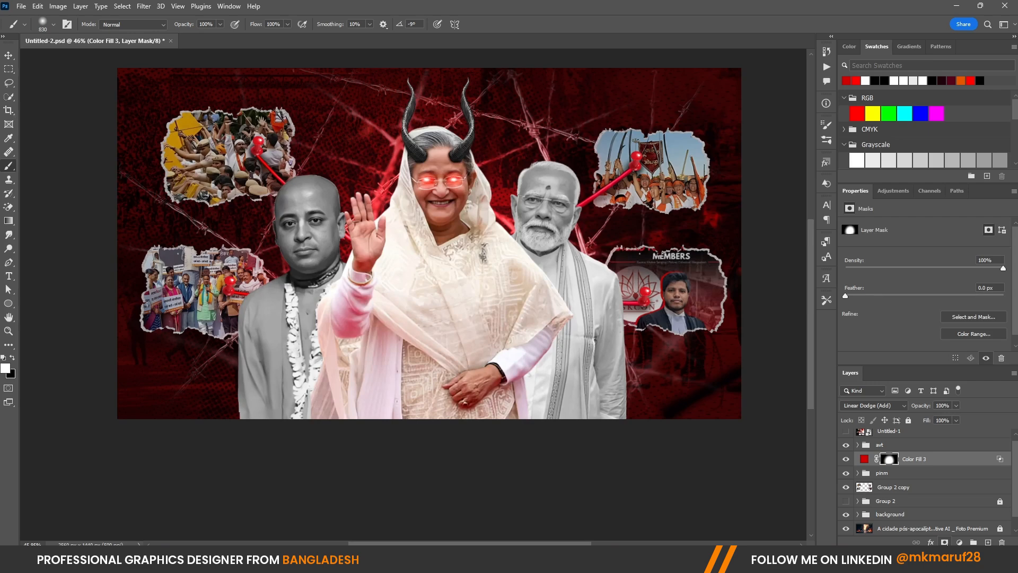
# Duplicate the masked red fill layer and set the copy's blend mode to Screen.
pyautogui.hotkey('ctrl', 'j')
pyautogui.click(857, 406)
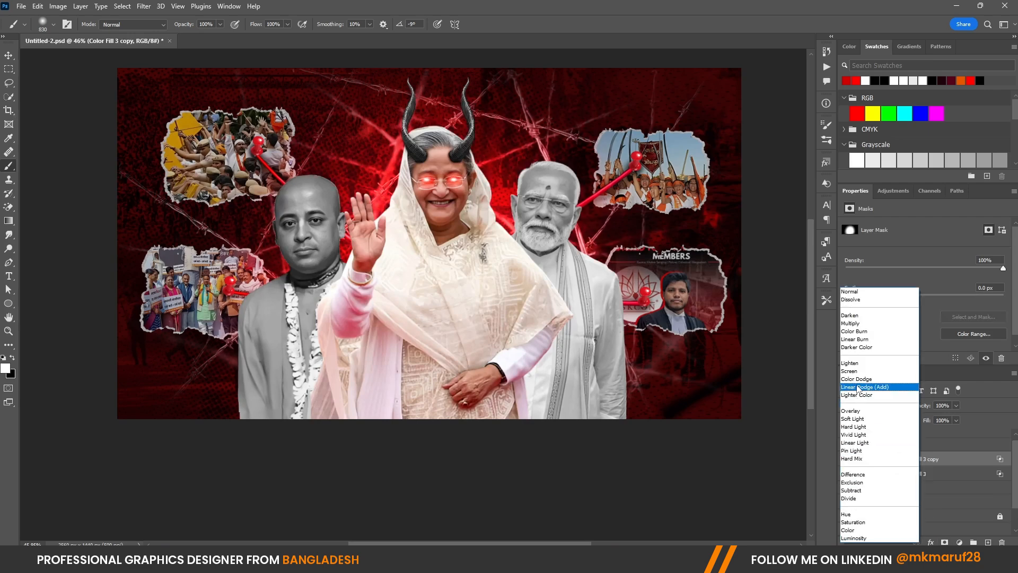
pyautogui.click(857, 374)
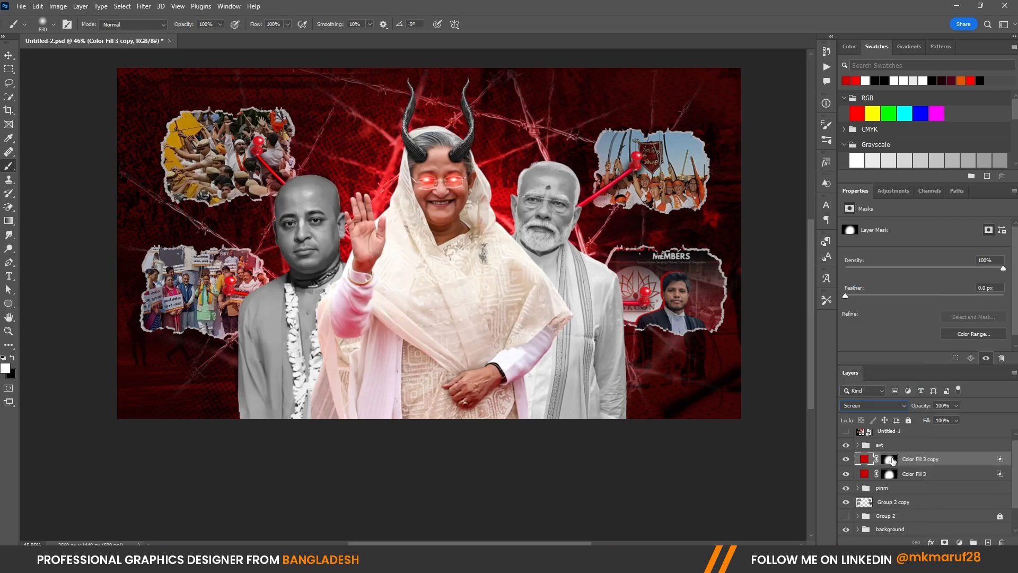
# Delete the mask of the duplicated red fill and replace it with a fresh mask inverted to black.
pyautogui.click(891, 460)
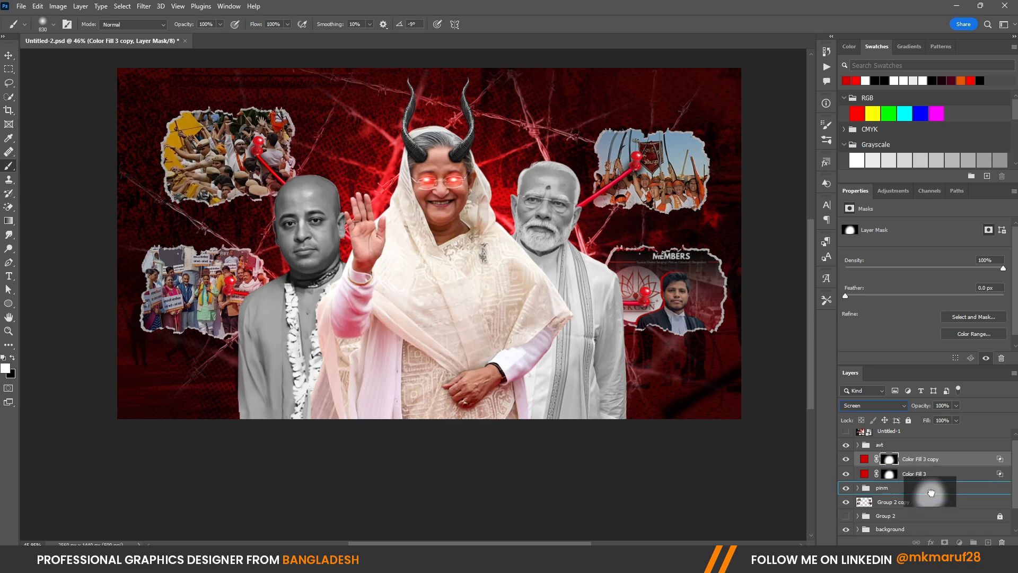
pyautogui.scroll(-2, 984, 530)
pyautogui.click(1003, 542)
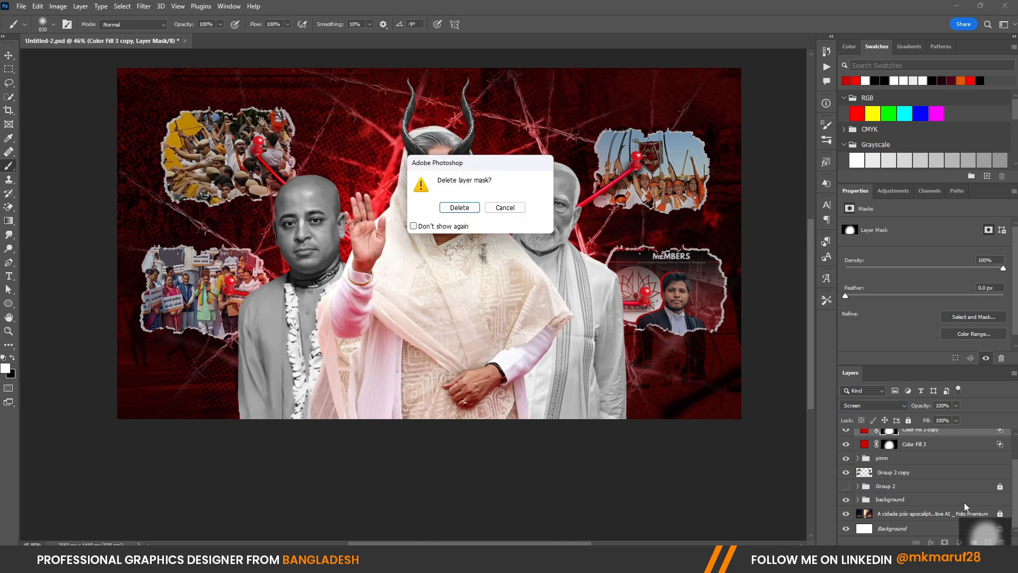
pyautogui.click(460, 207)
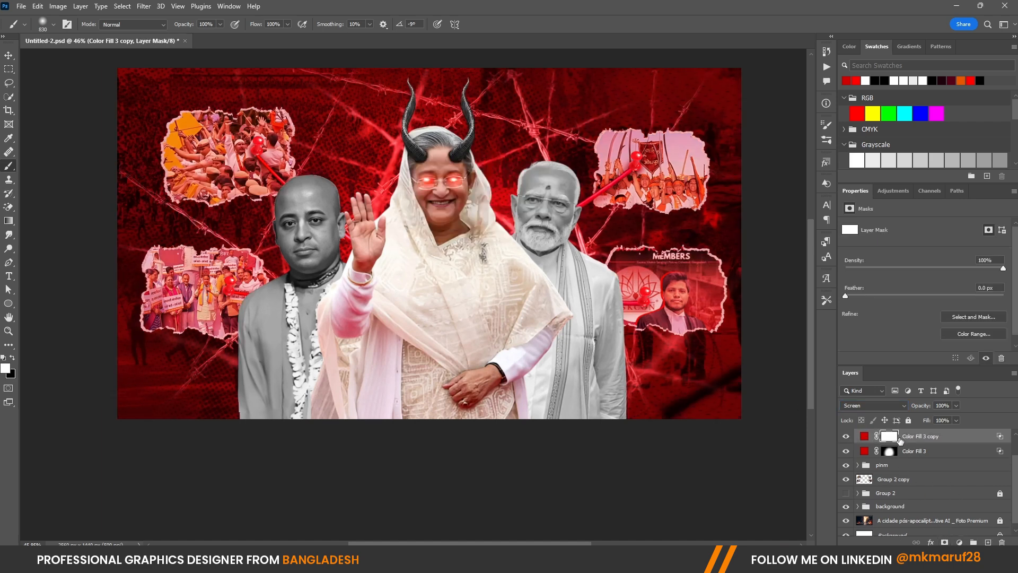
pyautogui.hotkey('ctrl', 'i')
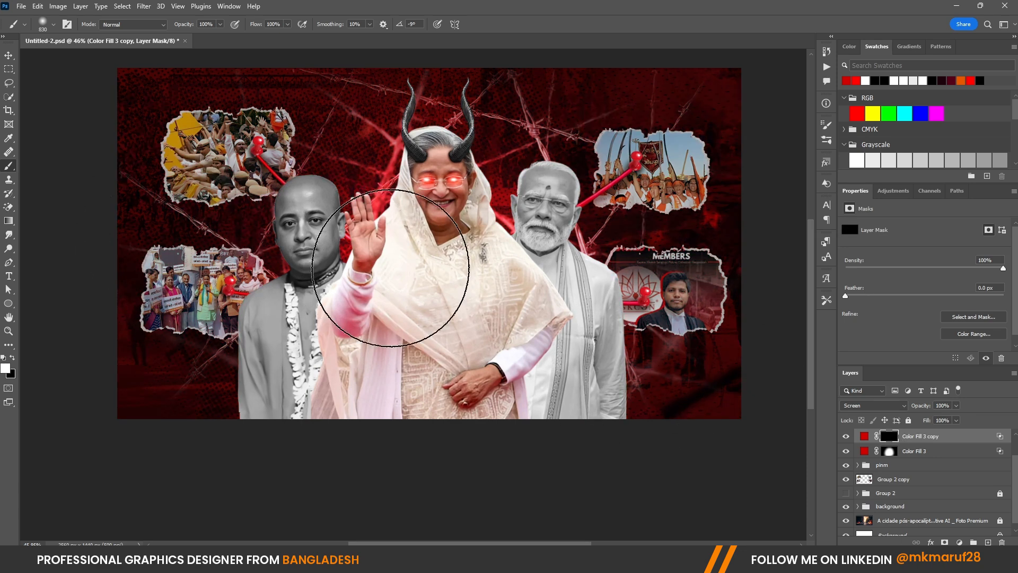
# Paint white on the duplicated fill's mask around the central figure's head and raised hand to strengthen the backlight.
pyautogui.click(388, 264)
pyautogui.moveTo(355, 282)
pyautogui.mouseDown()
pyautogui.moveTo(364, 375)
pyautogui.moveTo(463, 364)
pyautogui.moveTo(472, 329)
pyautogui.moveTo(434, 216)
pyautogui.mouseUp()
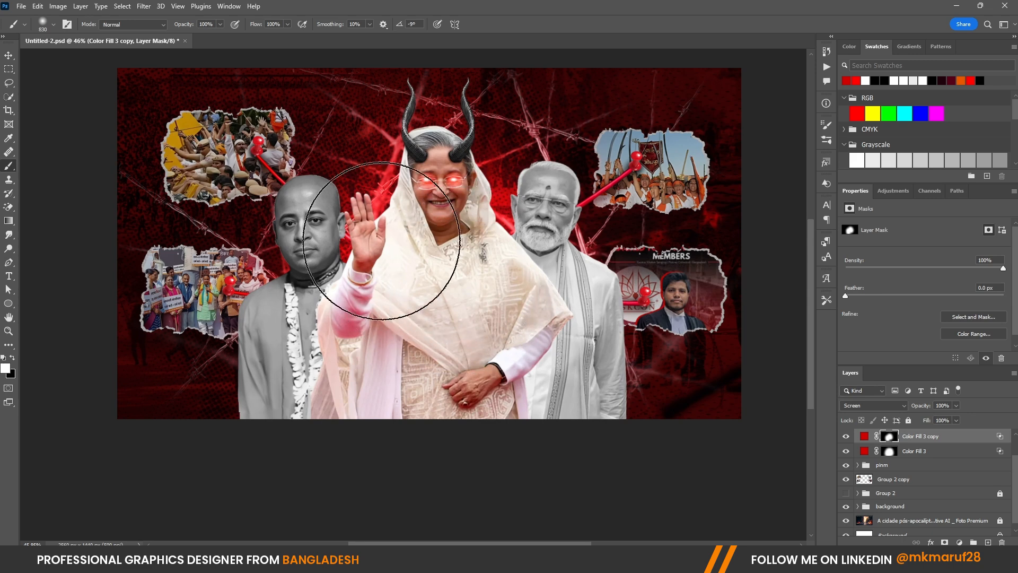
pyautogui.scroll(-3, 374, 234)
pyautogui.scroll(2, 399, 227)
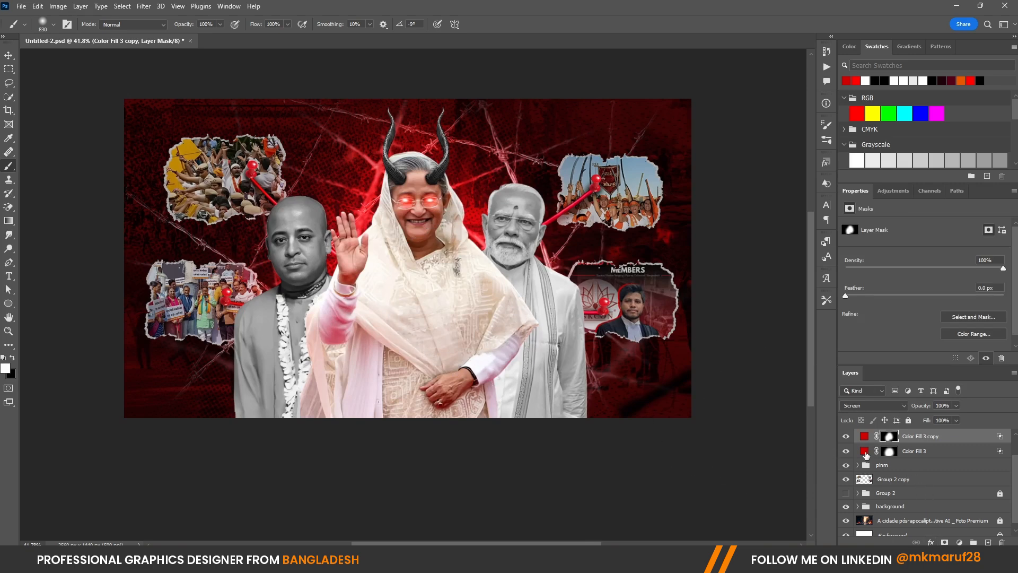
# Change the duplicated fill layer's colour to pure red #ff0000.
pyautogui.doubleClick(865, 437)
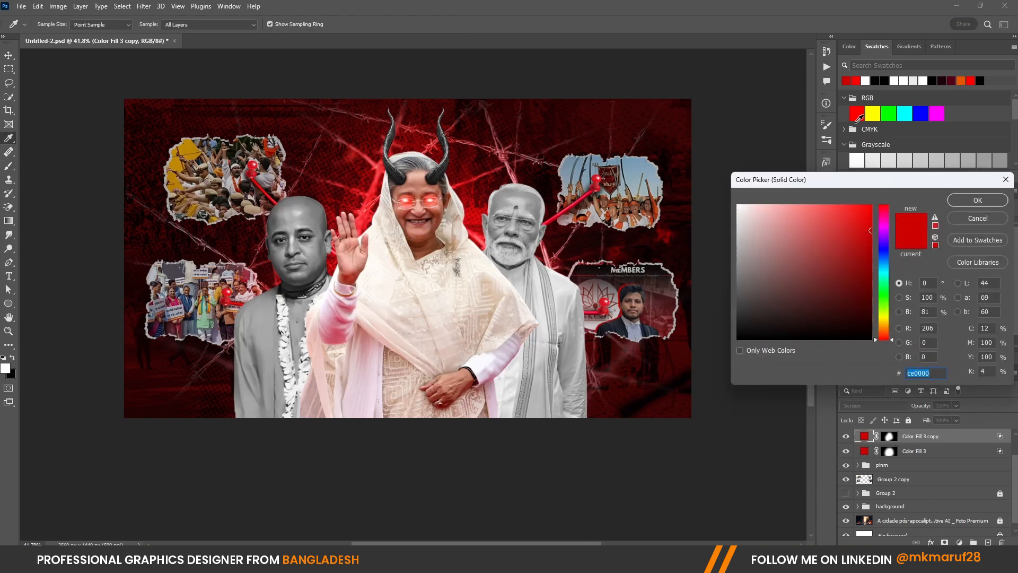
pyautogui.click(856, 80)
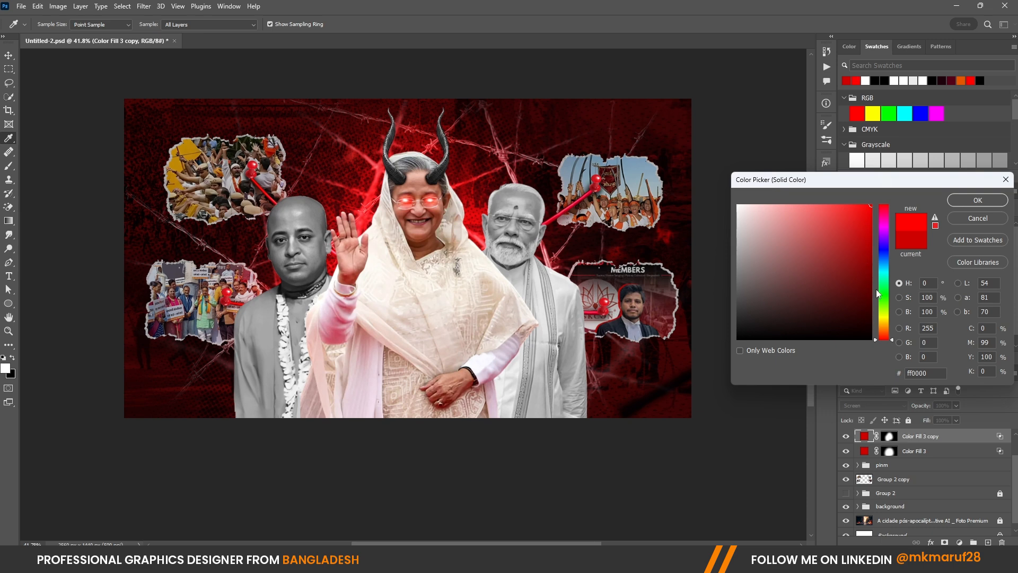
pyautogui.click(977, 200)
pyautogui.press('b')
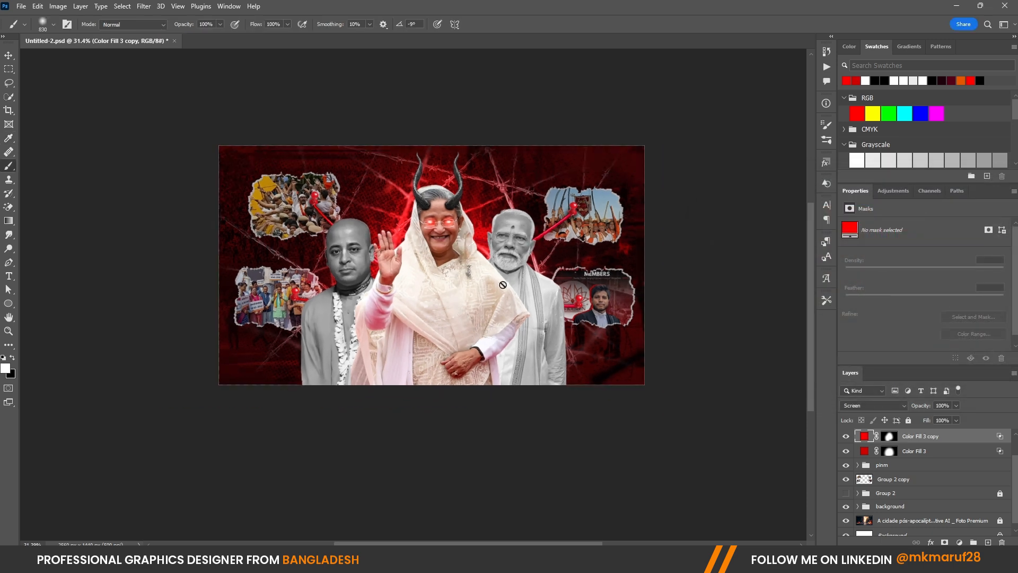
# Add a light red Solid Color fill layer above the duplicated red backlight fill and set its blend mode to Screen.
pyautogui.click(960, 542)
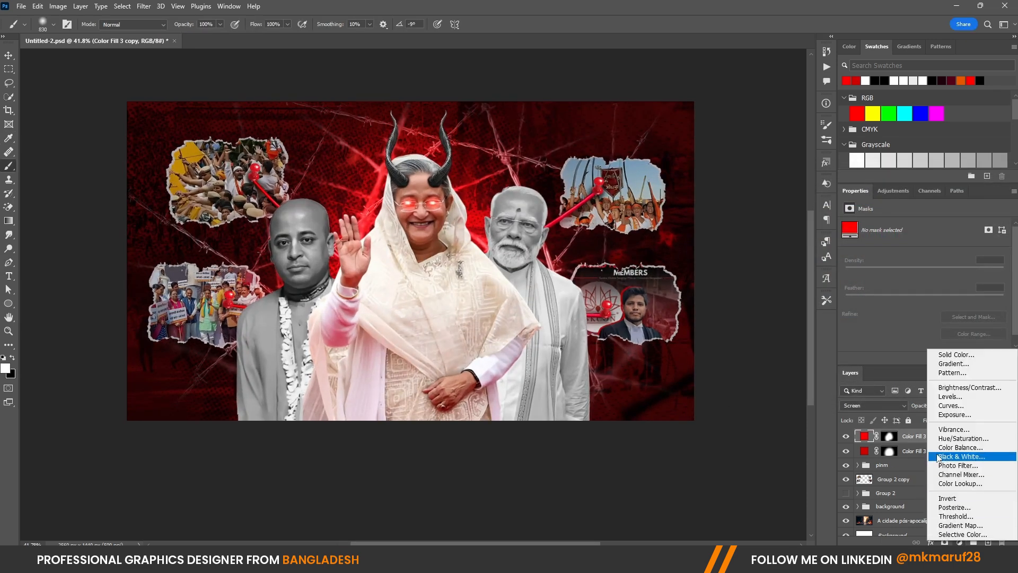
pyautogui.click(938, 354)
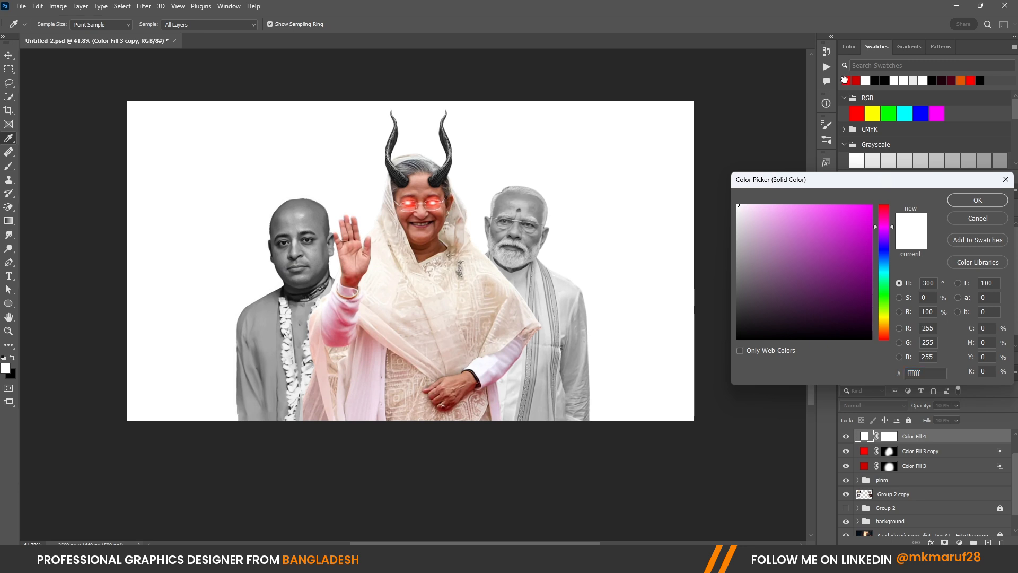
pyautogui.click(846, 81)
pyautogui.moveTo(862, 224); pyautogui.dragTo(847, 202)
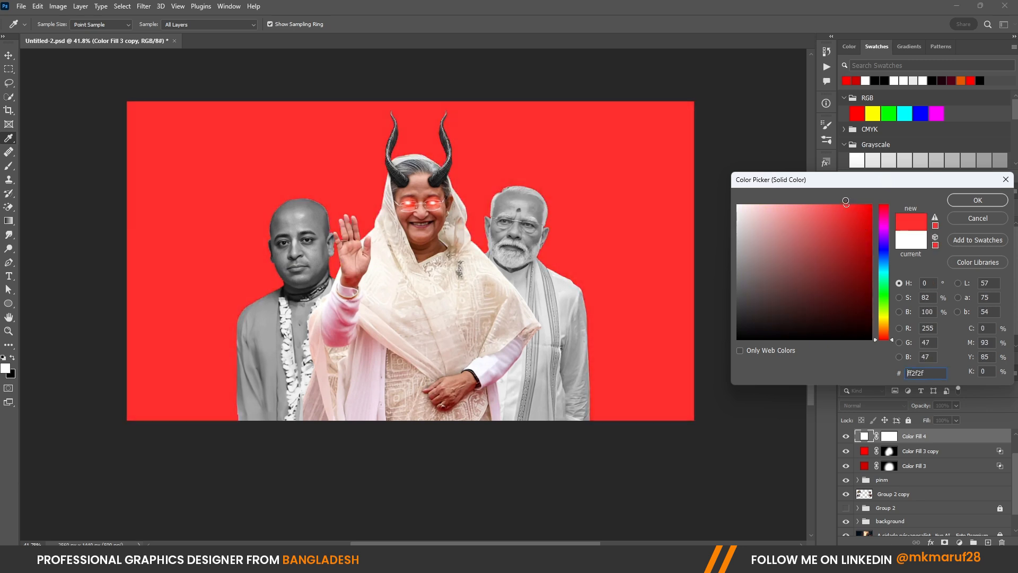
pyautogui.click(977, 201)
pyautogui.click(864, 405)
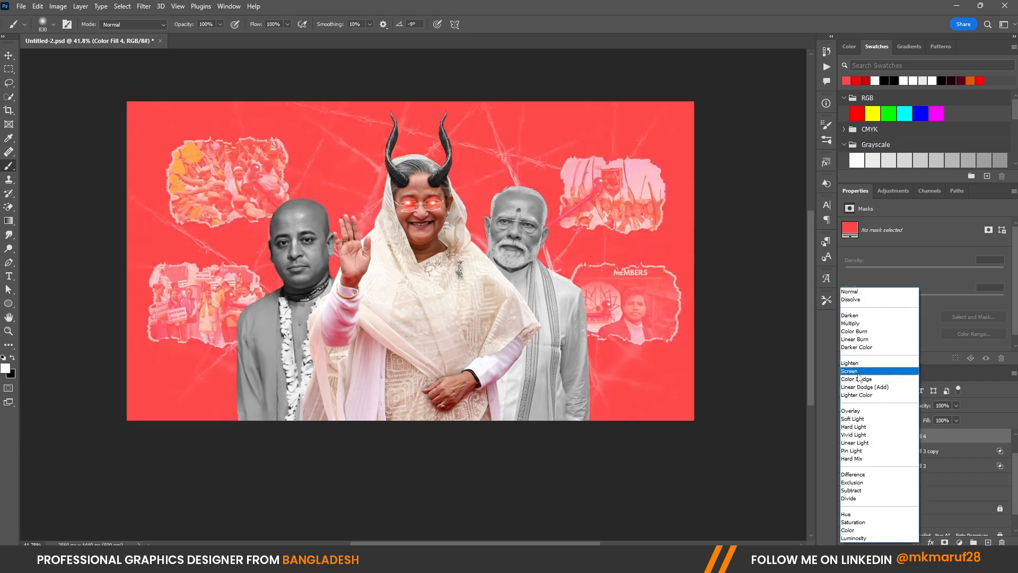
pyautogui.click(858, 371)
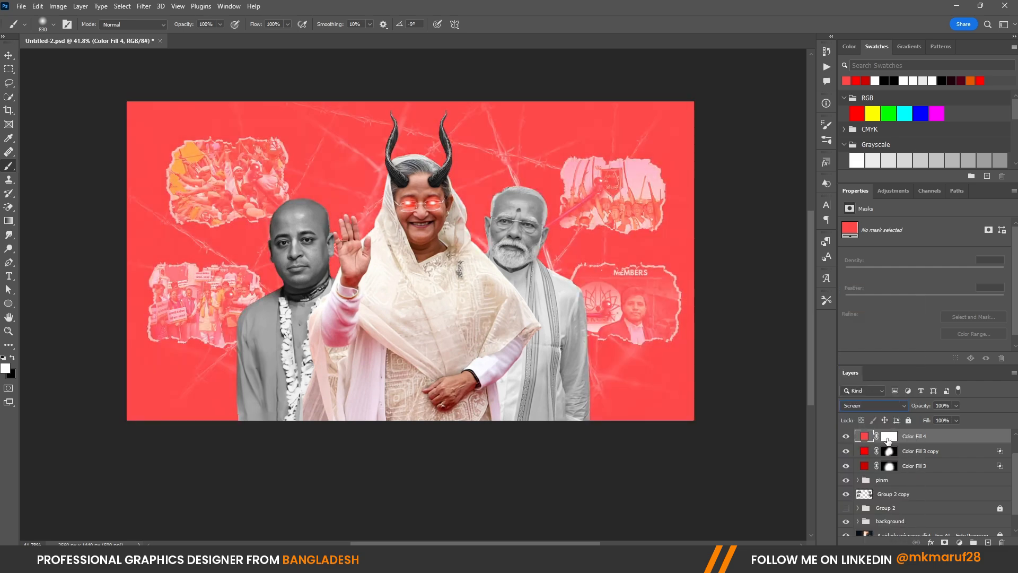
# Invert the light red fill's mask to black and paint white on it behind the central figure for a brighter glow.
pyautogui.click(888, 436)
pyautogui.hotkey('ctrl', 'i')
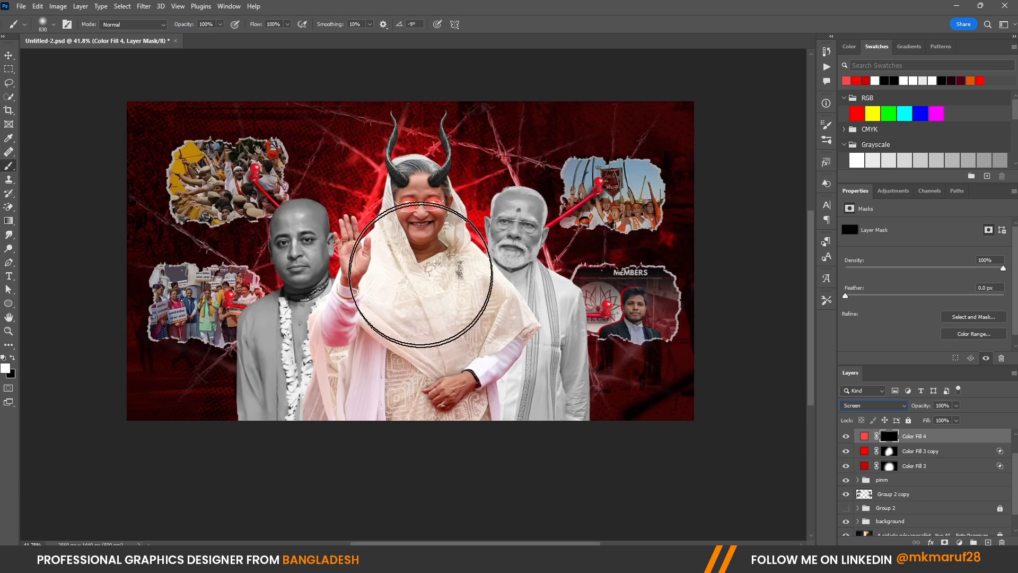
pyautogui.click(414, 264)
pyautogui.moveTo(387, 299)
pyautogui.mouseDown()
pyautogui.moveTo(478, 329)
pyautogui.moveTo(478, 357)
pyautogui.moveTo(398, 364)
pyautogui.moveTo(385, 383)
pyautogui.moveTo(518, 363)
pyautogui.moveTo(428, 414)
pyautogui.moveTo(304, 403)
pyautogui.moveTo(339, 346)
pyautogui.moveTo(420, 282)
pyautogui.mouseUp()
pyautogui.press('v')
pyautogui.scroll(-2, 440, 254)
pyautogui.click(476, 102)
pyautogui.scroll(2, 477, 254)
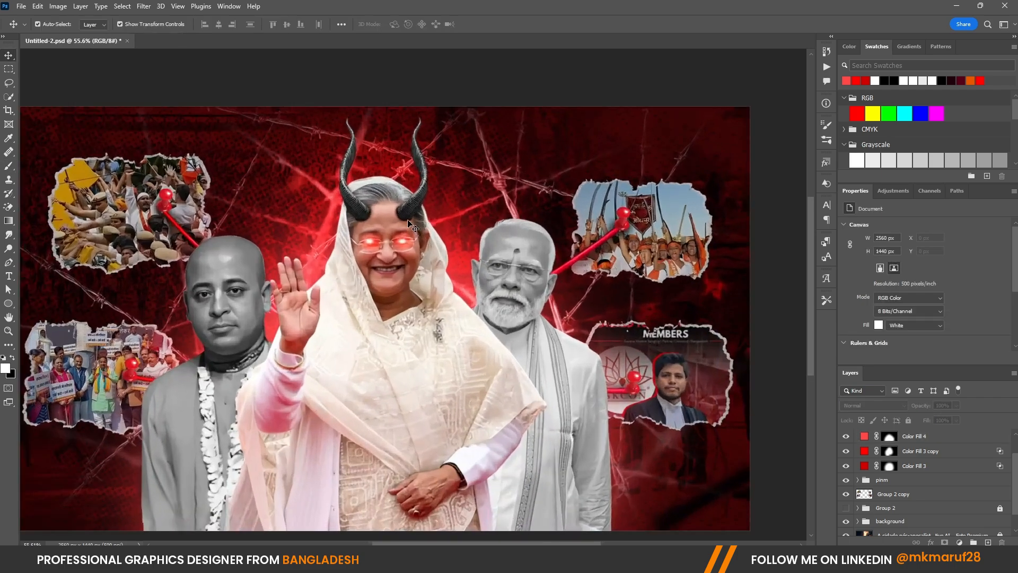
pyautogui.scroll(-1, 488, 260)
pyautogui.scroll(1, 499, 265)
pyautogui.click(495, 279)
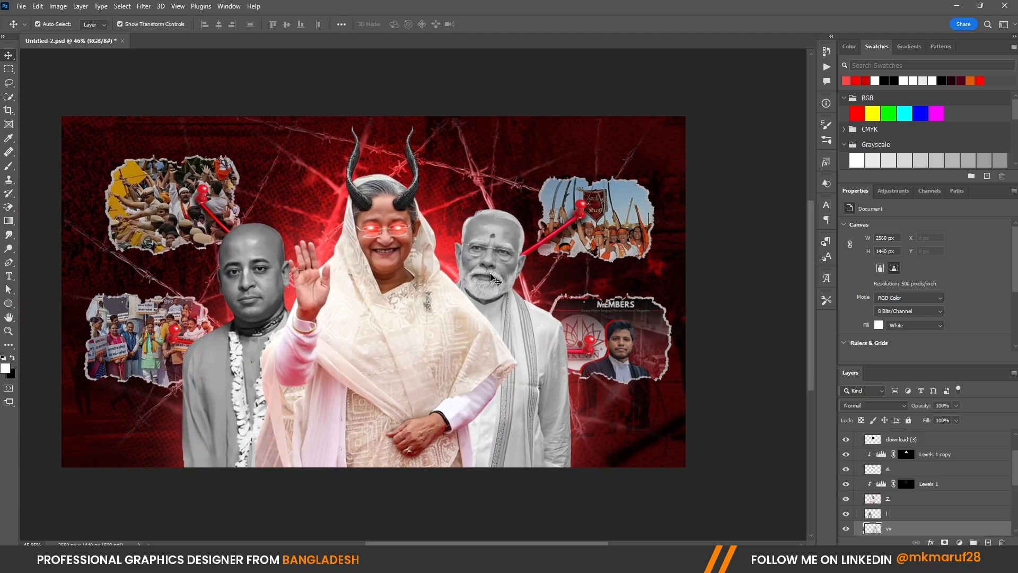
pyautogui.click(253, 290)
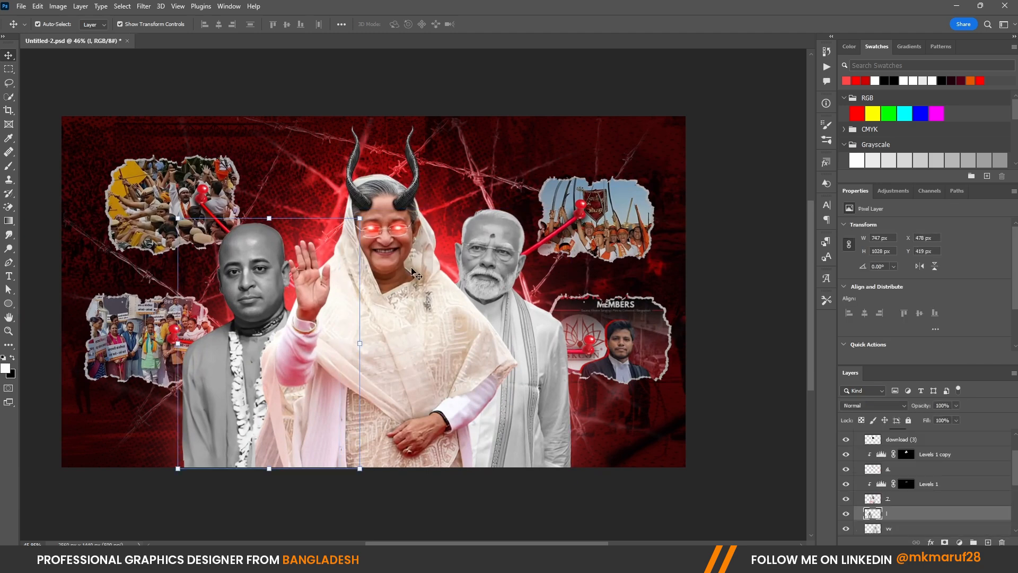
pyautogui.click(688, 383)
pyautogui.scroll(1, 317, 321)
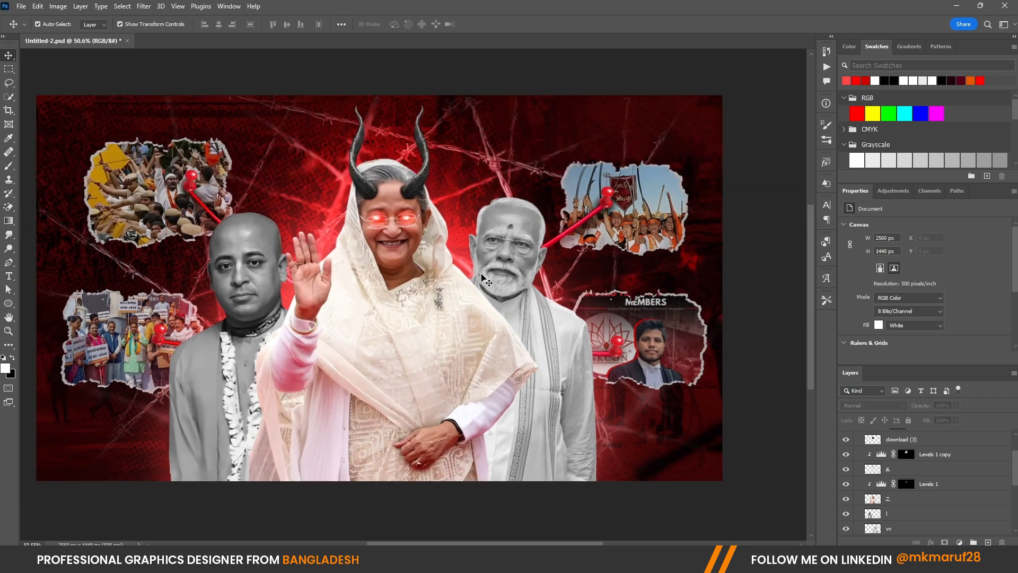
# Add a dark red Solid Color fill layer directly above the layer of the grey-bearded figure on the right.
pyautogui.click(486, 281)
pyautogui.scroll(-1, 917, 506)
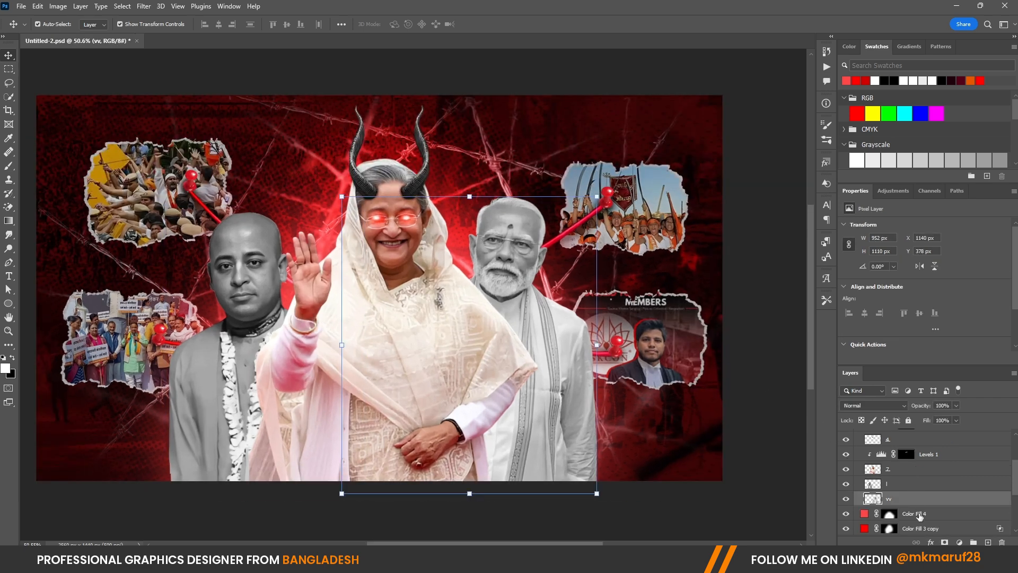
pyautogui.click(958, 542)
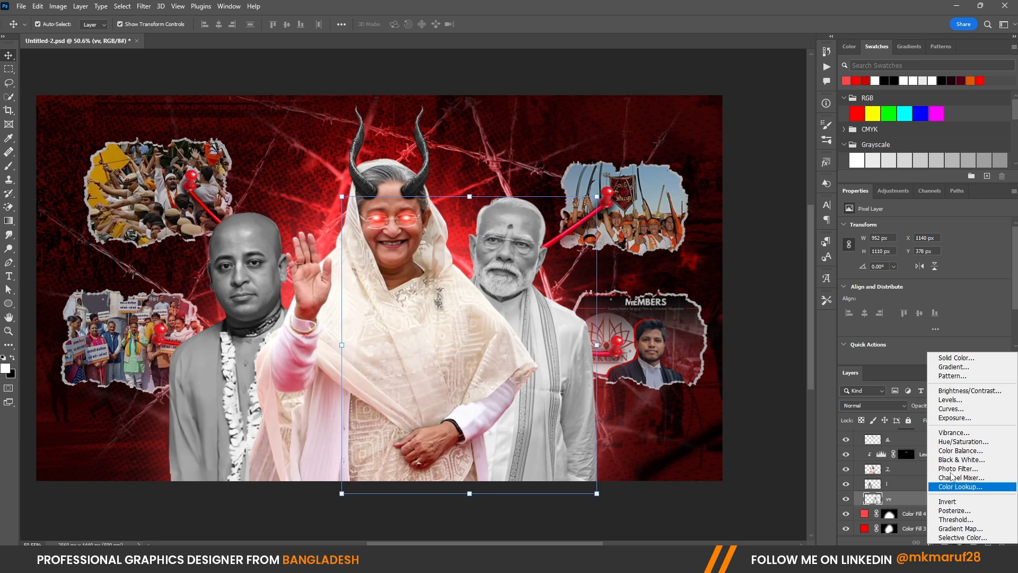
pyautogui.click(949, 359)
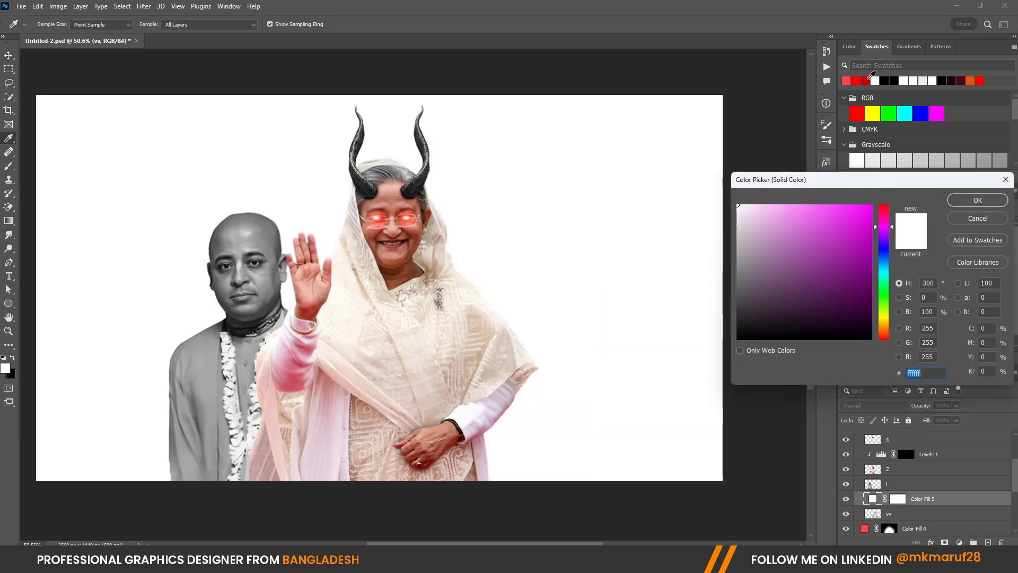
pyautogui.click(868, 80)
pyautogui.click(978, 200)
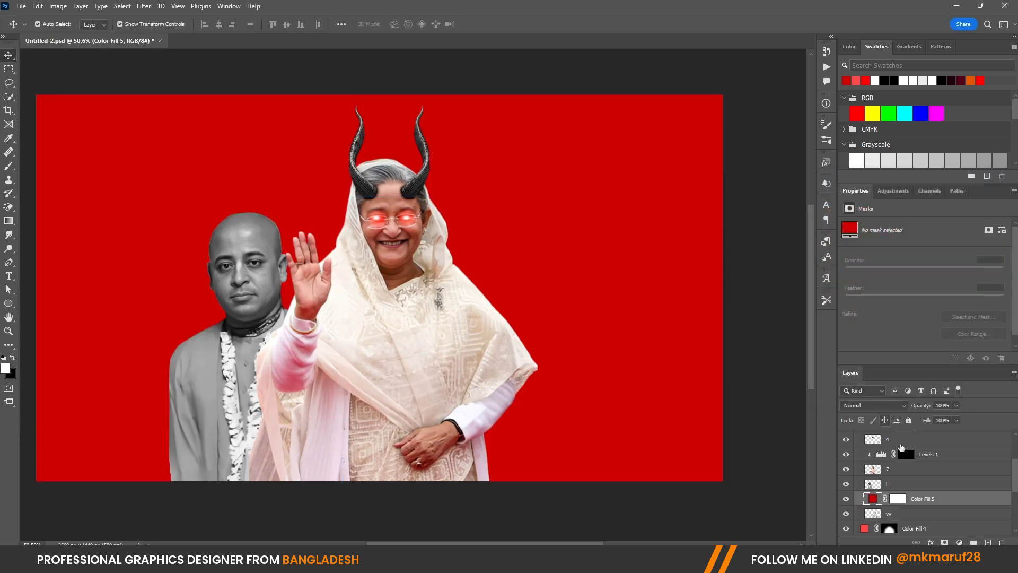
# Clip the dark red fill to the right figure's layer and set its blend mode to Linear Dodge (Add).
pyautogui.rightClick(921, 501)
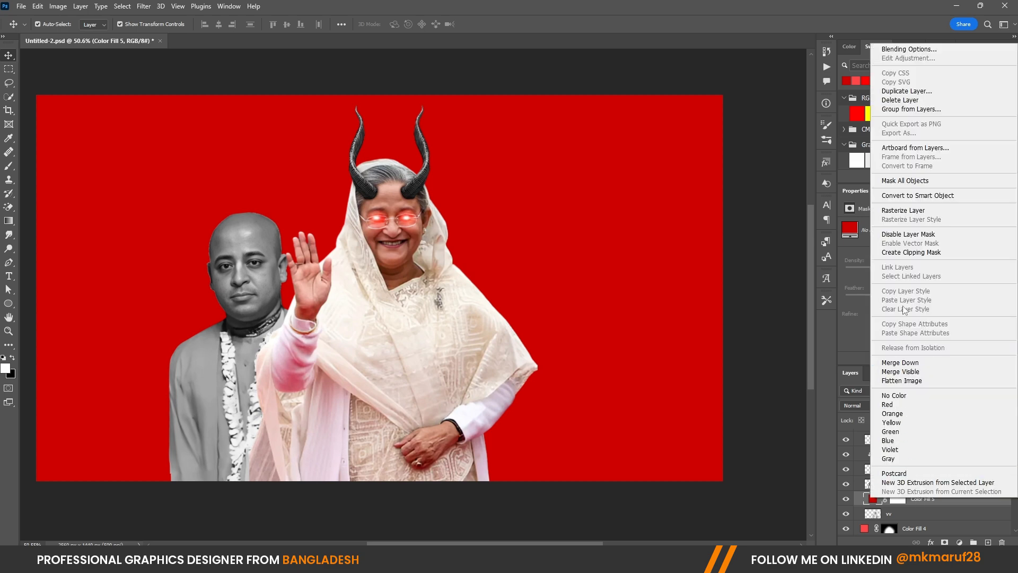
pyautogui.click(906, 252)
pyautogui.click(870, 405)
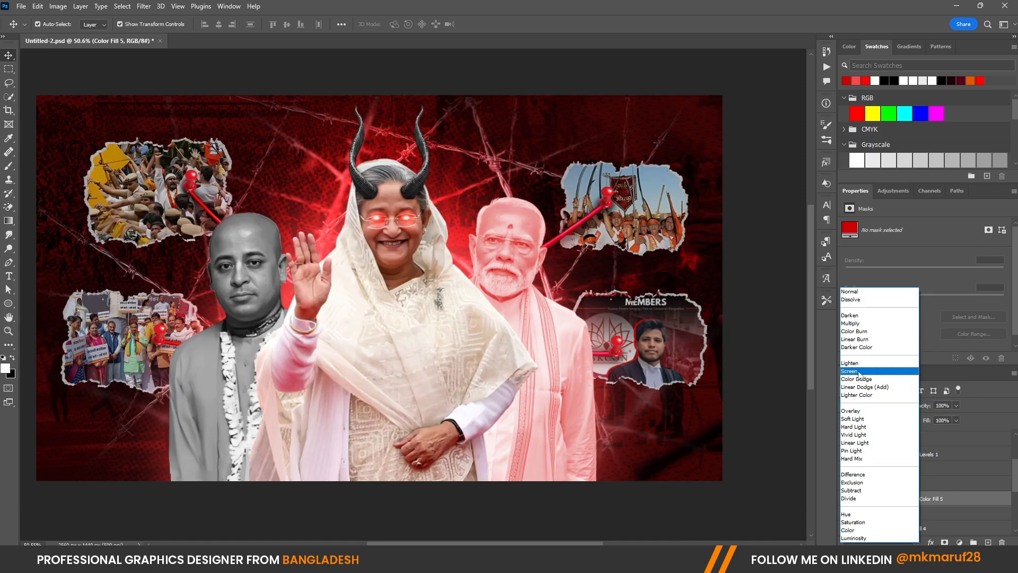
pyautogui.click(867, 387)
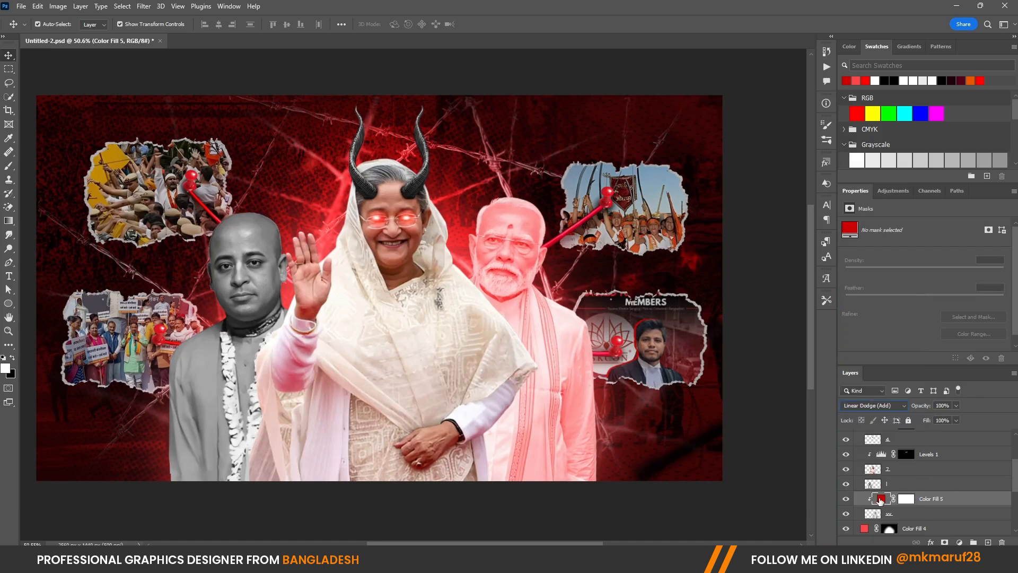
# Split the clipped red fill's Blend If black slider for the underlying layer to 0 / 79.
pyautogui.rightClick(881, 501)
pyautogui.click(913, 291)
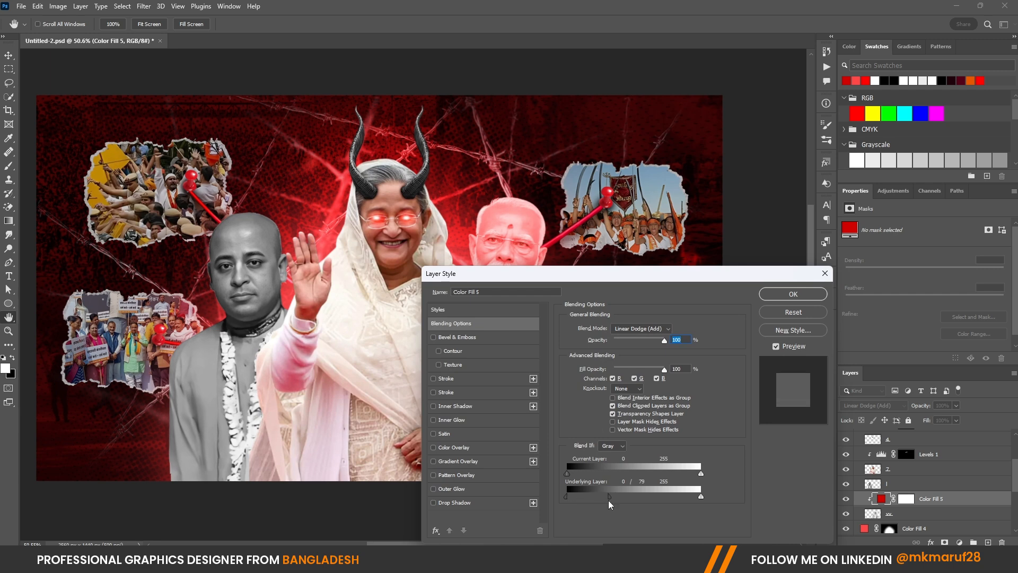
pyautogui.click(779, 295)
# Invert the clipped red fill's mask to black and paint white over the right figure's side nearest the central figure as red rim light.
pyautogui.click(906, 498)
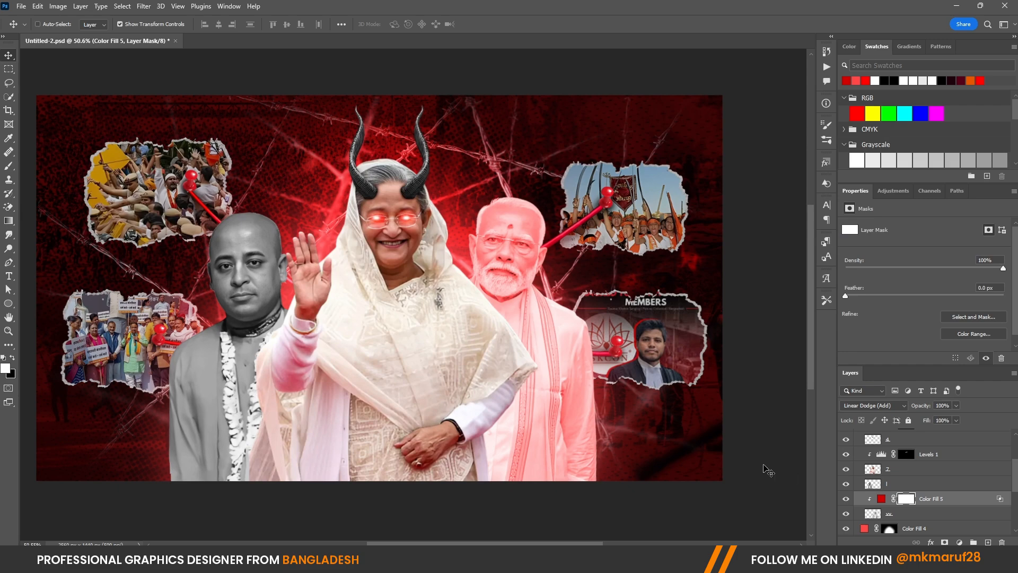
pyautogui.hotkey('ctrl', 'i')
pyautogui.click(3, 167)
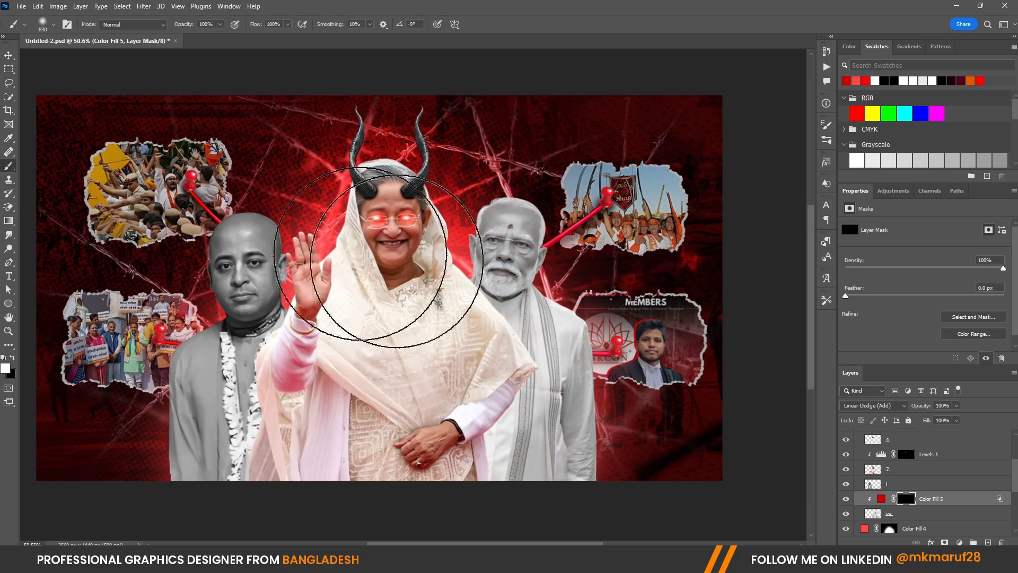
pyautogui.scroll(2, 426, 326)
pyautogui.scroll(6, 474, 245)
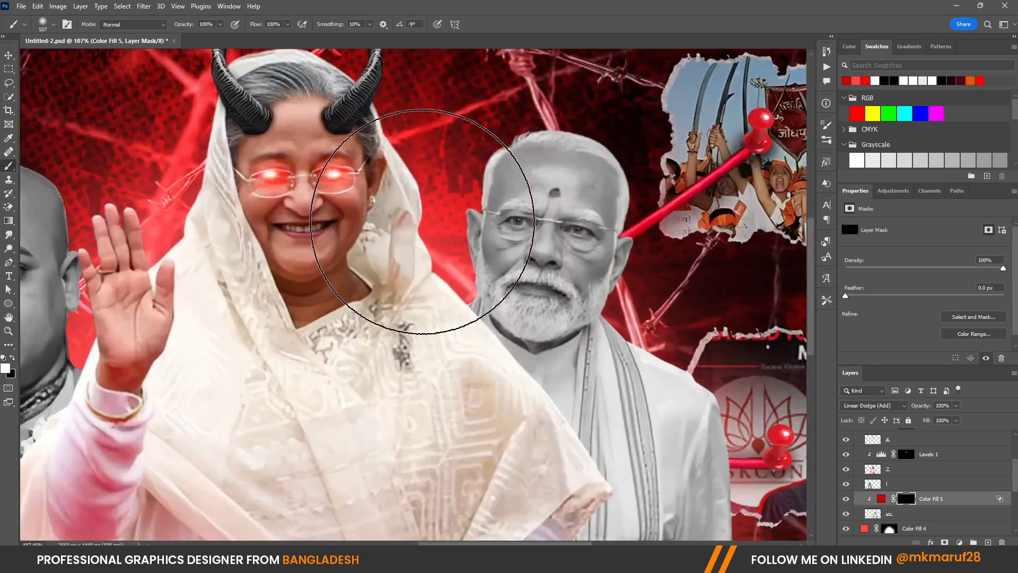
pyautogui.click(425, 224)
pyautogui.scroll(-2, 396, 212)
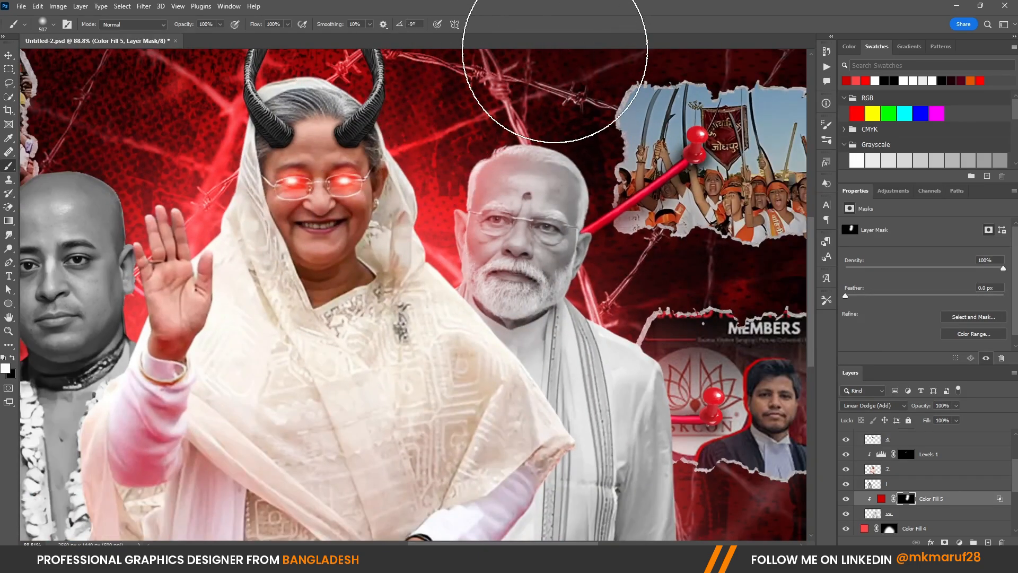
pyautogui.scroll(-1, 528, 195)
pyautogui.scroll(-1, 531, 193)
pyautogui.scroll(2, 530, 194)
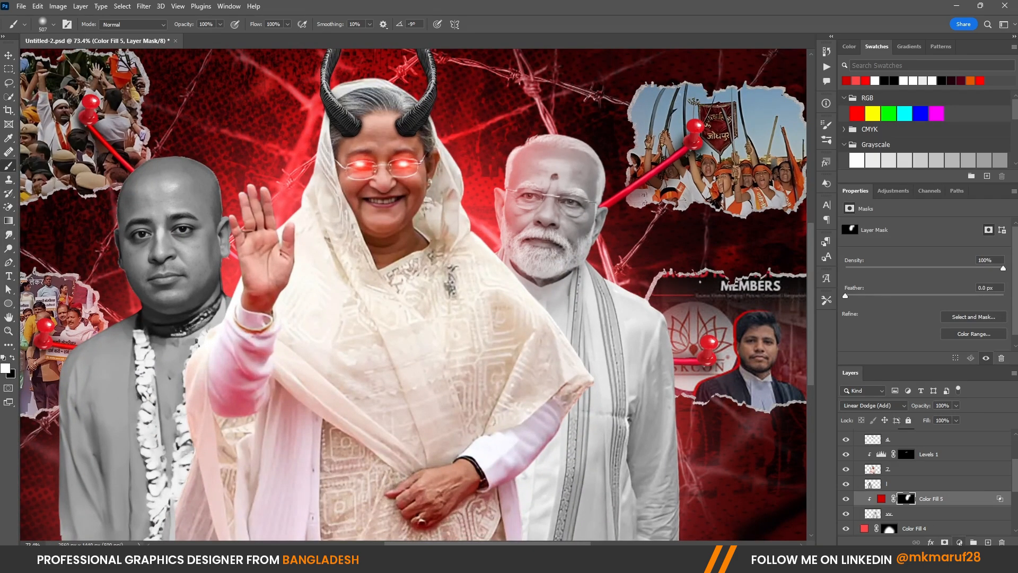
# Duplicate the masked red fill and clip the copy to the right figure's layer.
pyautogui.hotkey('ctrl', 'j')
pyautogui.rightClick(925, 502)
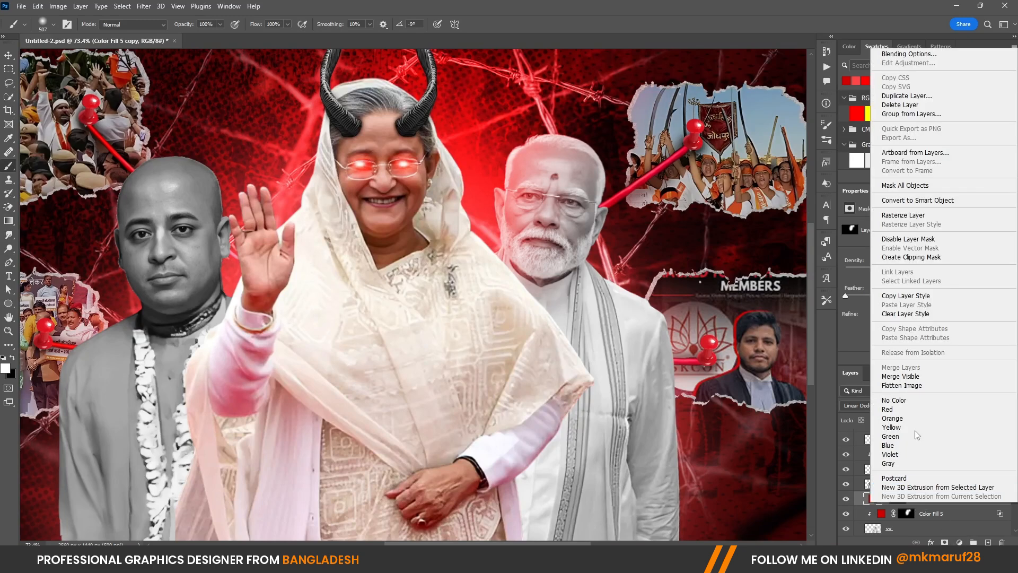
pyautogui.click(922, 260)
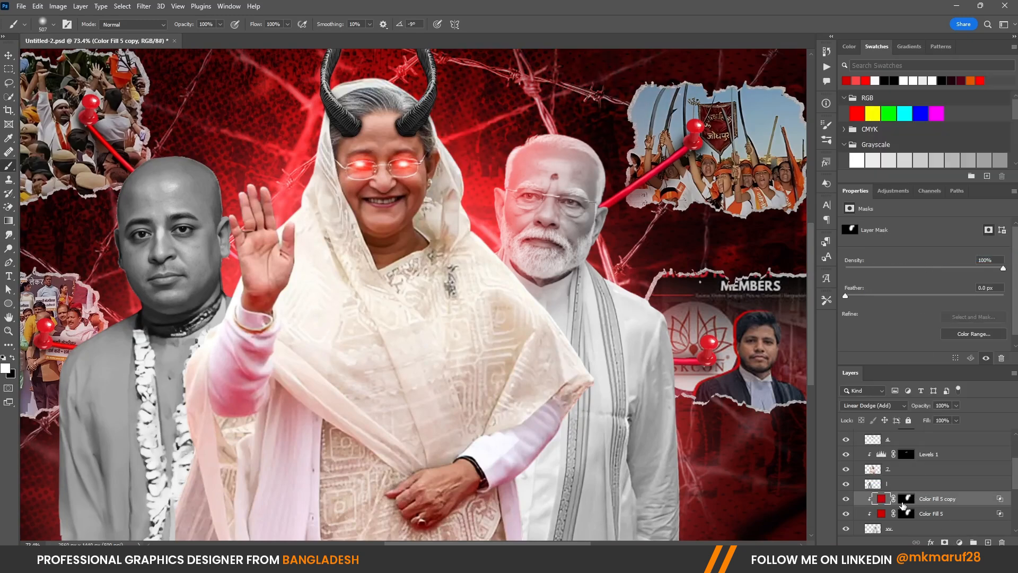
# Rework the duplicated fill's mask with a smaller soft brush to intensify the red light along the right figure's ear and cheek.
pyautogui.click(906, 498)
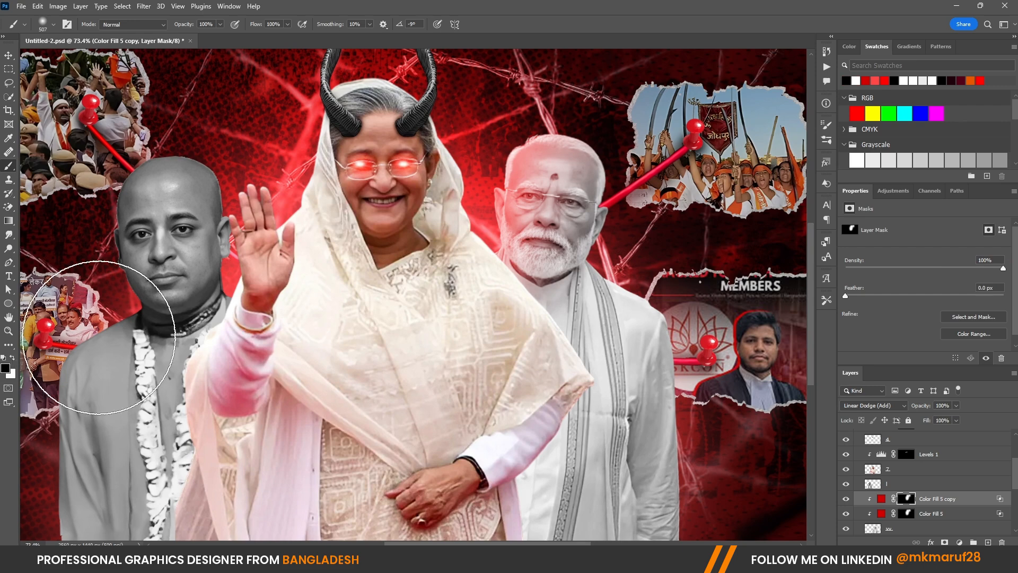
pyautogui.click(13, 358)
pyautogui.scroll(6, 499, 192)
pyautogui.moveTo(508, 207); pyautogui.dragTo(408, 207)
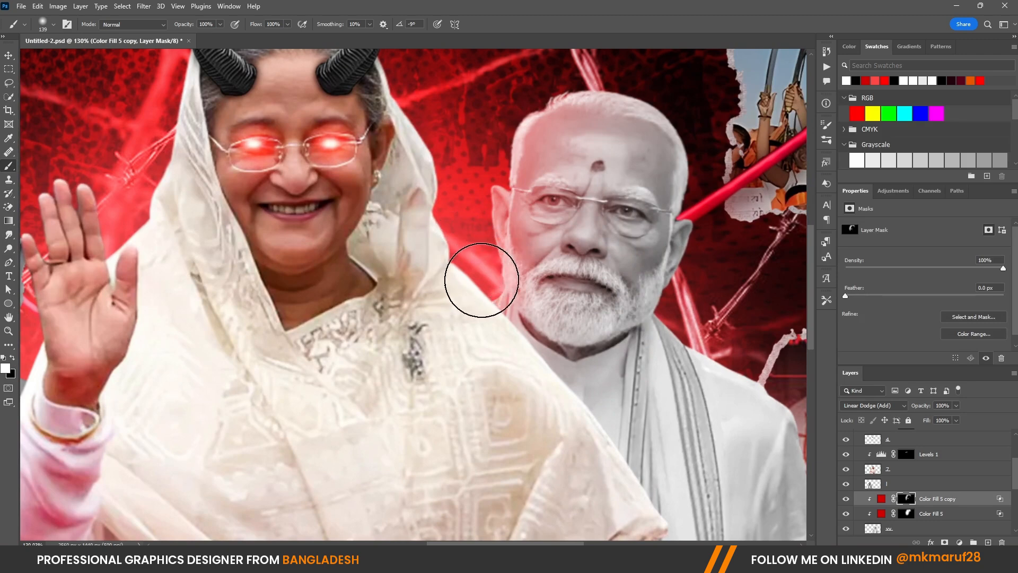
pyautogui.moveTo(467, 268)
pyautogui.mouseDown()
pyautogui.moveTo(493, 266)
pyautogui.moveTo(467, 242)
pyautogui.mouseUp()
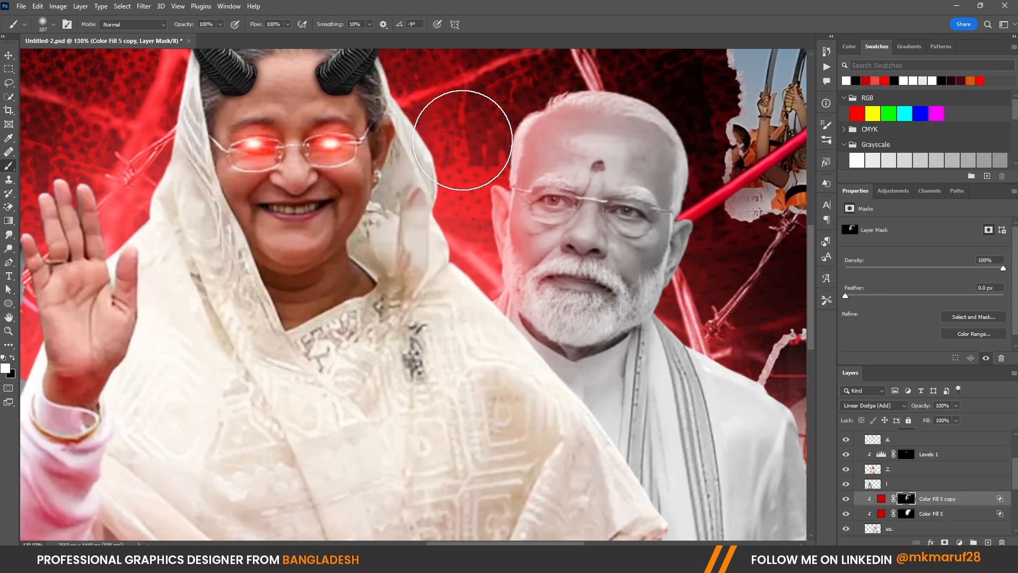
pyautogui.scroll(-2, 461, 271)
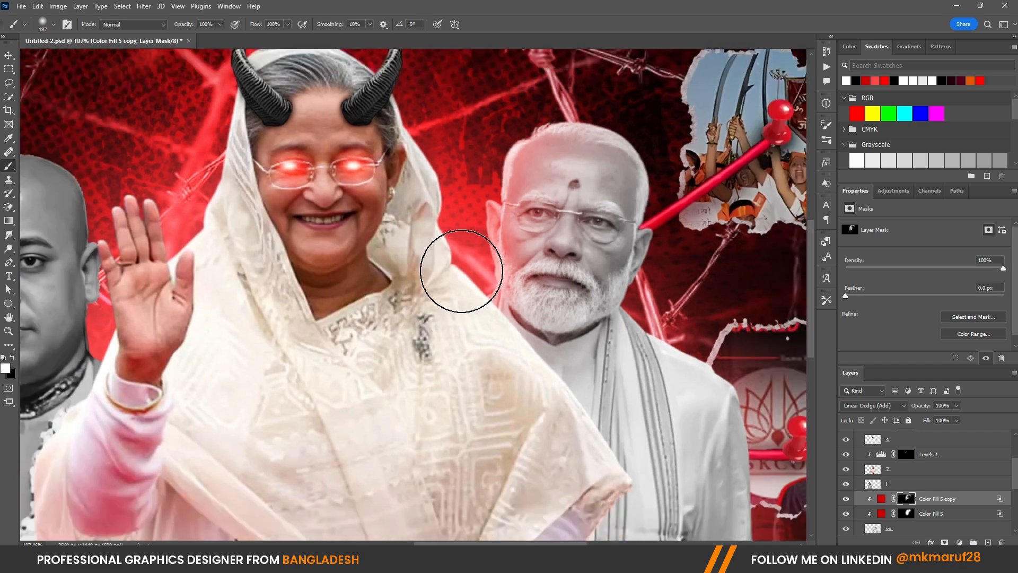
pyautogui.scroll(-1, 472, 296)
pyautogui.moveTo(473, 295); pyautogui.dragTo(535, 295)
# Paint white on the duplicated fill's mask with a larger brush to extend the red light down the right figure's shoulder and clothing.
pyautogui.scroll(-4, 477, 366)
pyautogui.click(525, 402)
pyautogui.scroll(-6, 451, 325)
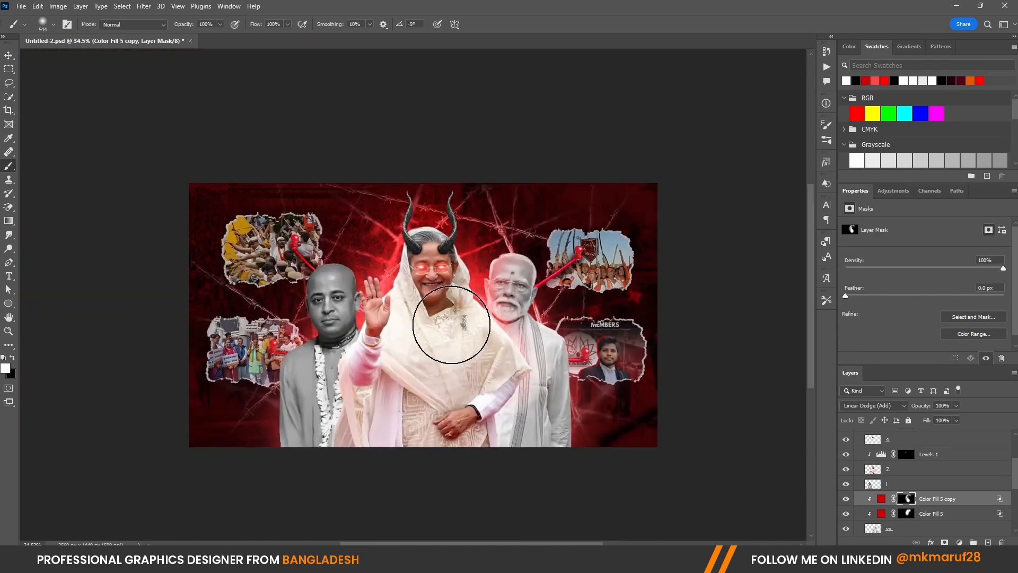
pyautogui.scroll(5, 375, 387)
pyautogui.moveTo(448, 325); pyautogui.dragTo(451, 325)
pyautogui.scroll(3, 618, 366)
pyautogui.scroll(-2, 563, 308)
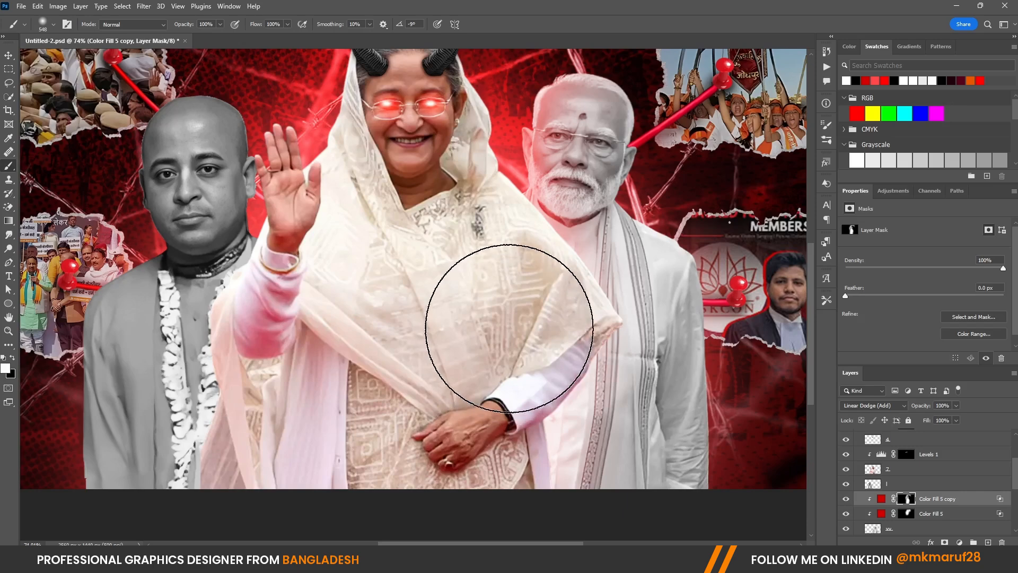
pyautogui.scroll(-3, 509, 328)
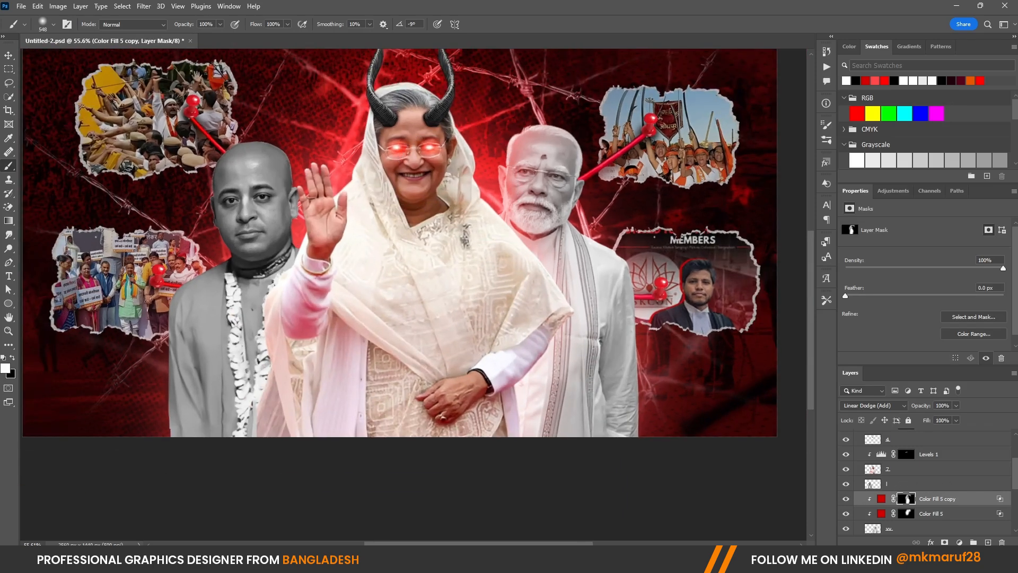
# Add a Levels adjustment layer above the right figure's red fills and set its white input level to 207.
pyautogui.click(959, 542)
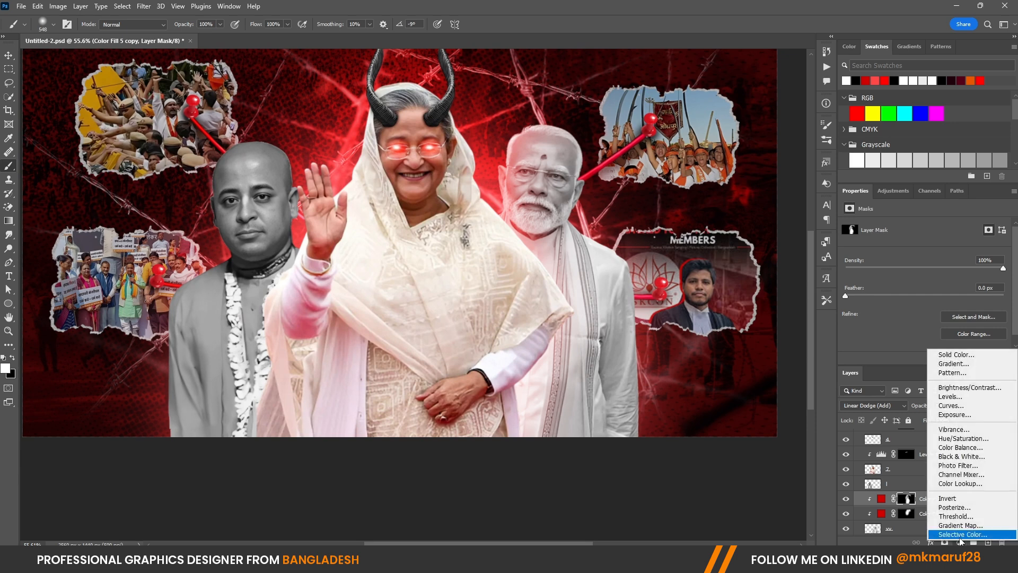
pyautogui.click(945, 398)
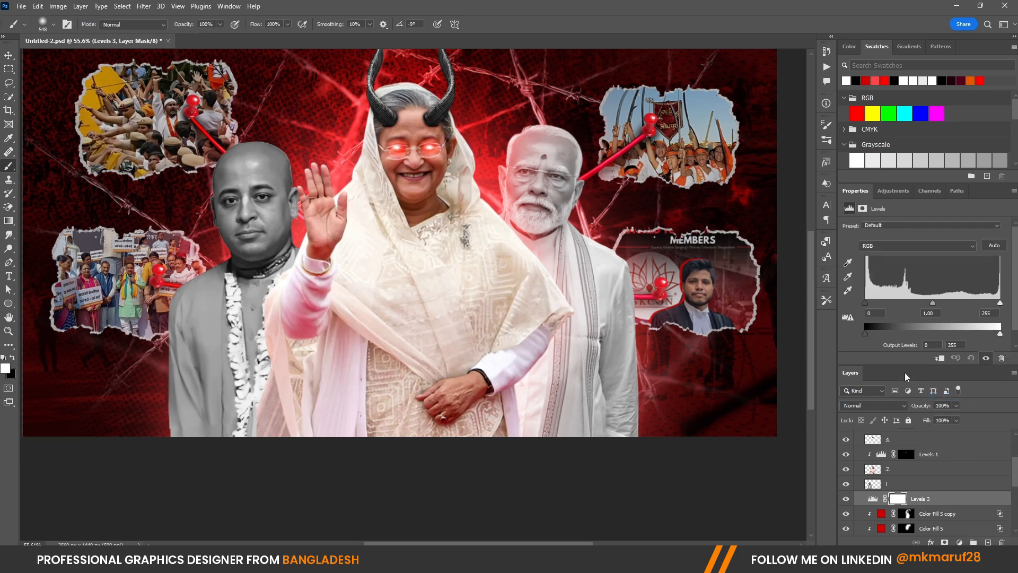
pyautogui.moveTo(1001, 303); pyautogui.dragTo(972, 303)
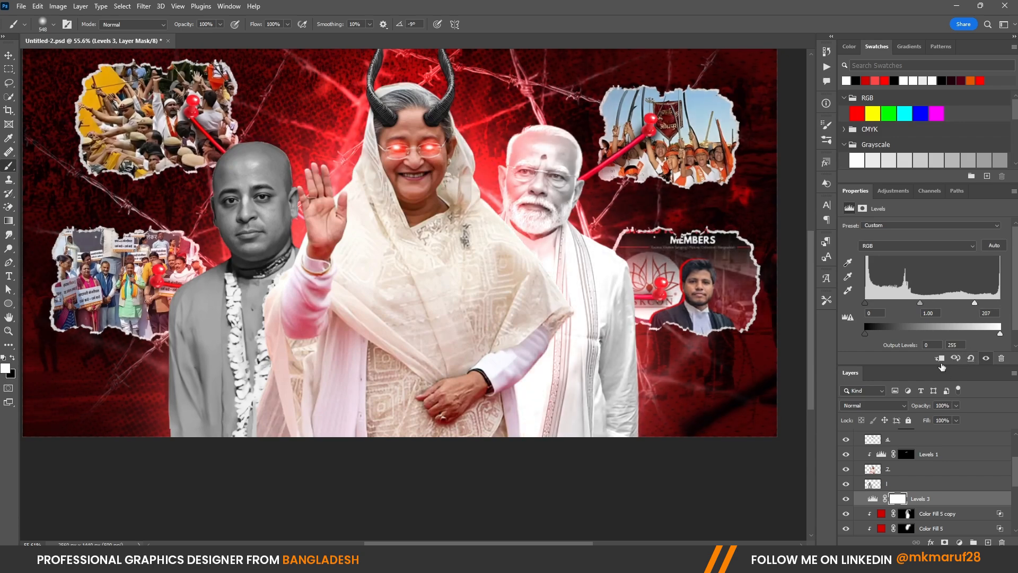
# Clip the Levels adjustment to the right figure, invert its mask, and paint white along the face edge facing the central figure.
pyautogui.click(940, 358)
pyautogui.hotkey('ctrl', 'i')
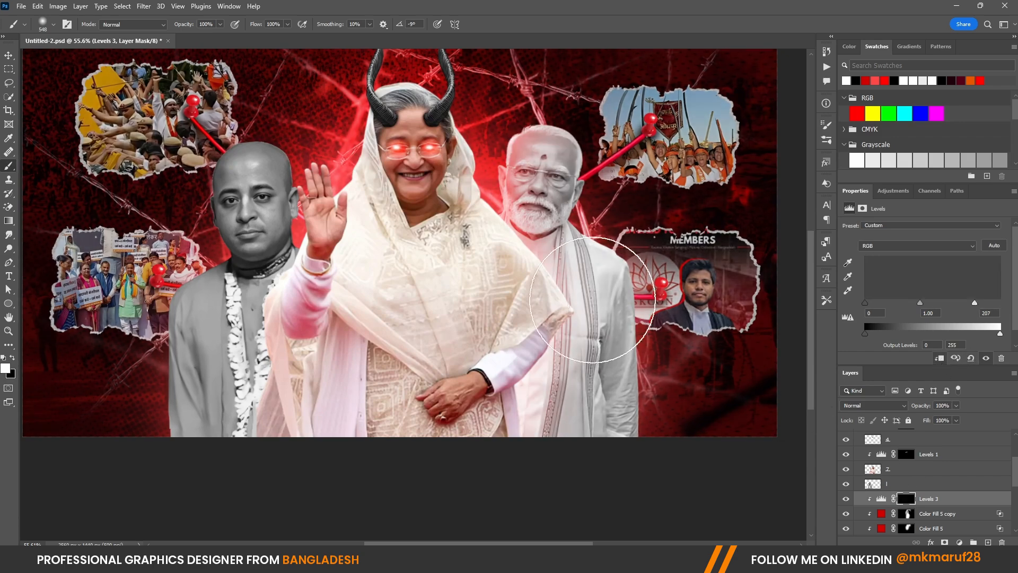
pyautogui.scroll(11, 500, 226)
pyautogui.moveTo(416, 171)
pyautogui.mouseDown()
pyautogui.moveTo(329, 167)
pyautogui.moveTo(404, 171)
pyautogui.moveTo(375, 167)
pyautogui.mouseUp()
pyautogui.click(420, 154)
pyautogui.moveTo(447, 154); pyautogui.dragTo(406, 158)
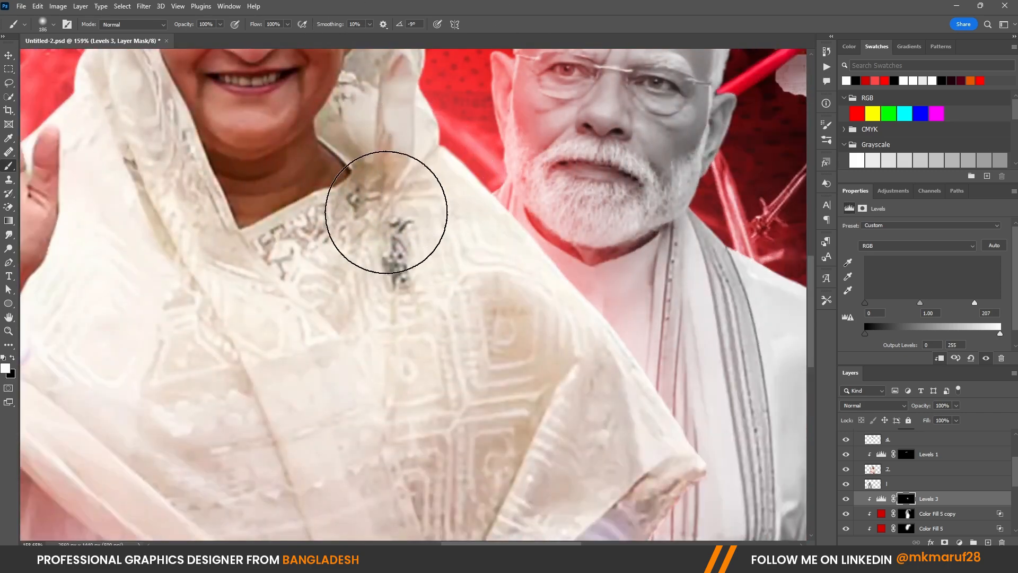
pyautogui.moveTo(386, 212); pyautogui.dragTo(444, 48)
pyautogui.scroll(-5, 454, 102)
pyautogui.scroll(-6, 549, 289)
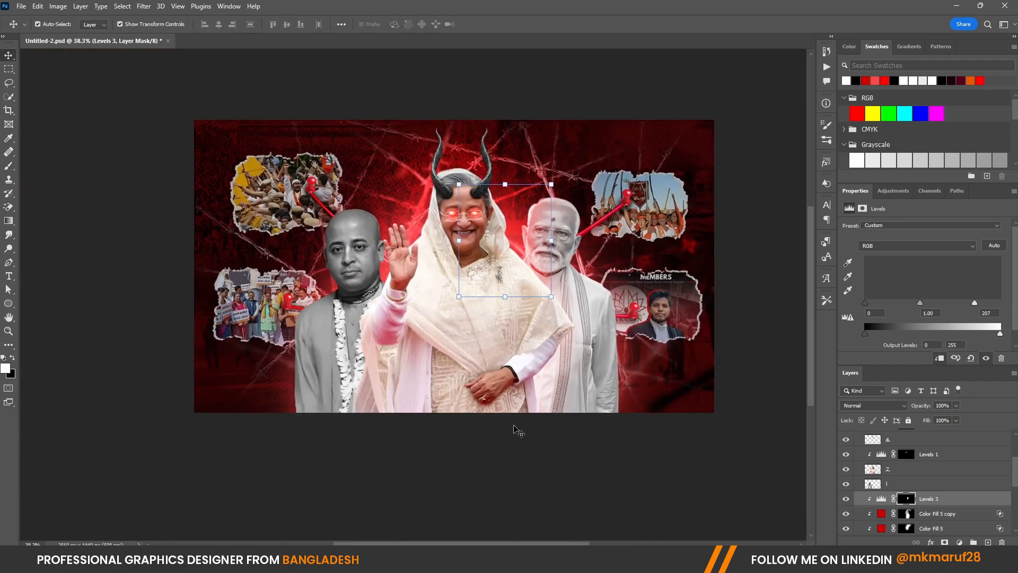
# Save the document.
pyautogui.scroll(-3, 467, 239)
pyautogui.scroll(3, 467, 238)
pyautogui.hotkey('ctrl', 's')
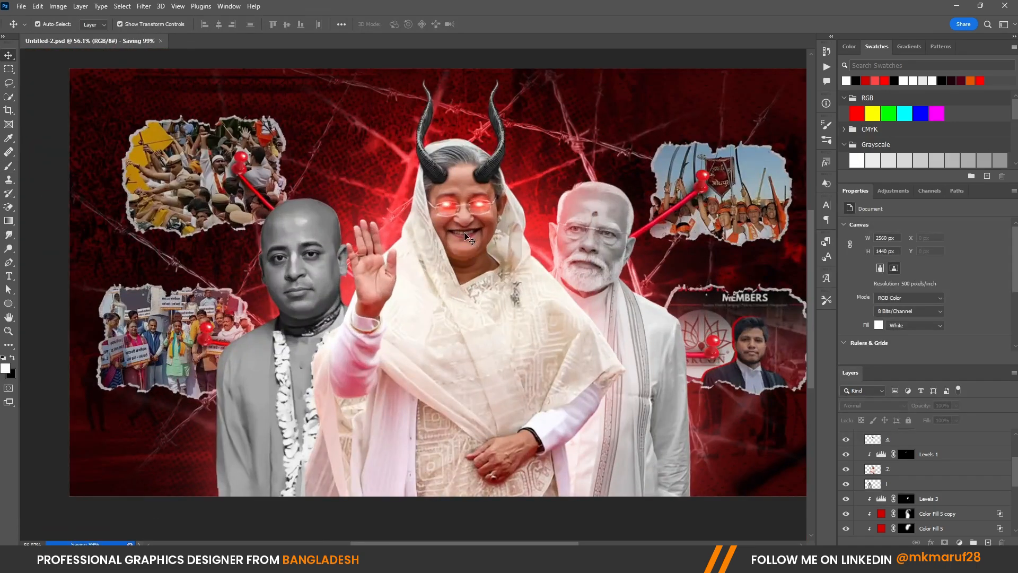
pyautogui.scroll(-3, 469, 239)
pyautogui.scroll(3, 383, 250)
pyautogui.click(384, 341)
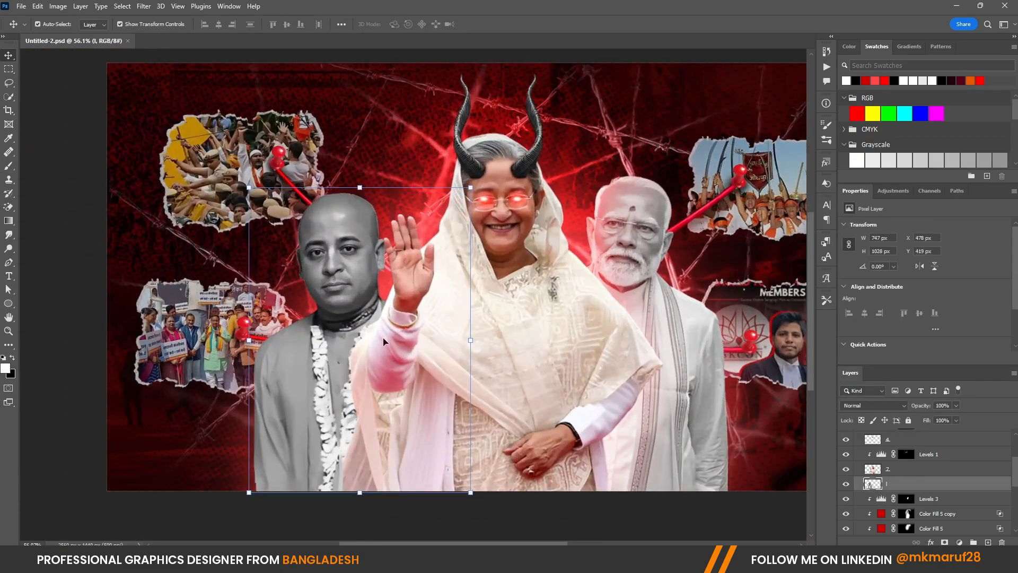
pyautogui.click(959, 542)
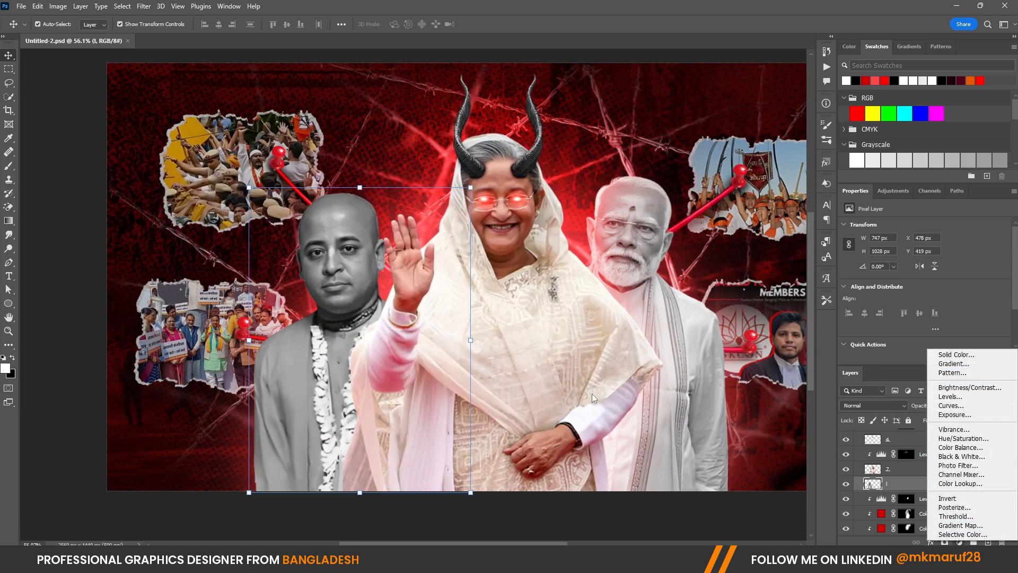
pyautogui.click(489, 526)
pyautogui.scroll(1, 337, 318)
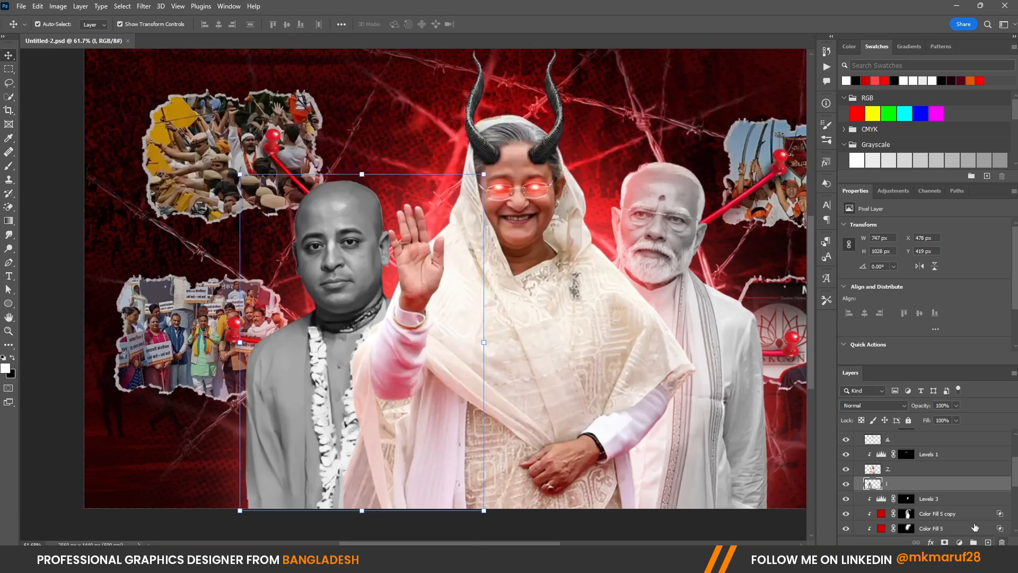
# Duplicate the right figure's two red fills and Levels adjustment above the left figure's layer and clip the copies to it.
pyautogui.scroll(-2, 973, 525)
pyautogui.click(937, 504)
pyautogui.click(937, 504)
pyautogui.keyDown('shift'); pyautogui.click(937, 478); pyautogui.keyUp('shift')
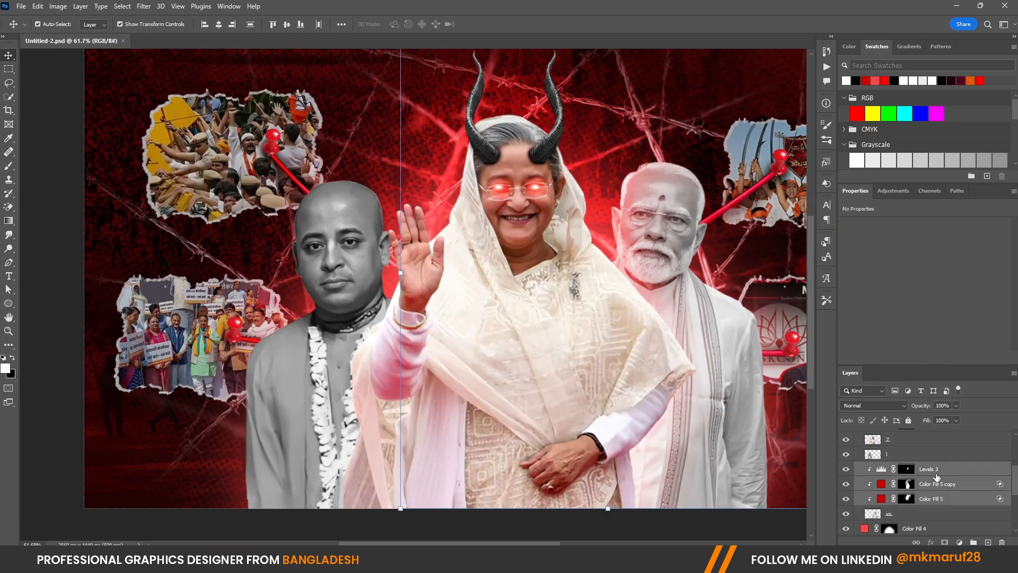
pyautogui.scroll(1, 947, 492)
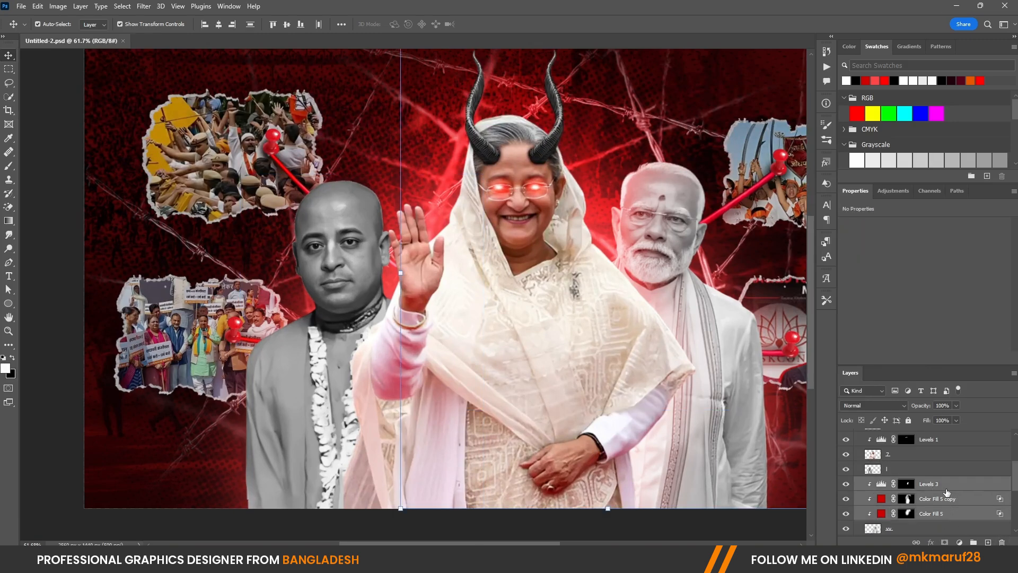
pyautogui.moveTo(932, 488); pyautogui.dragTo(932, 469)
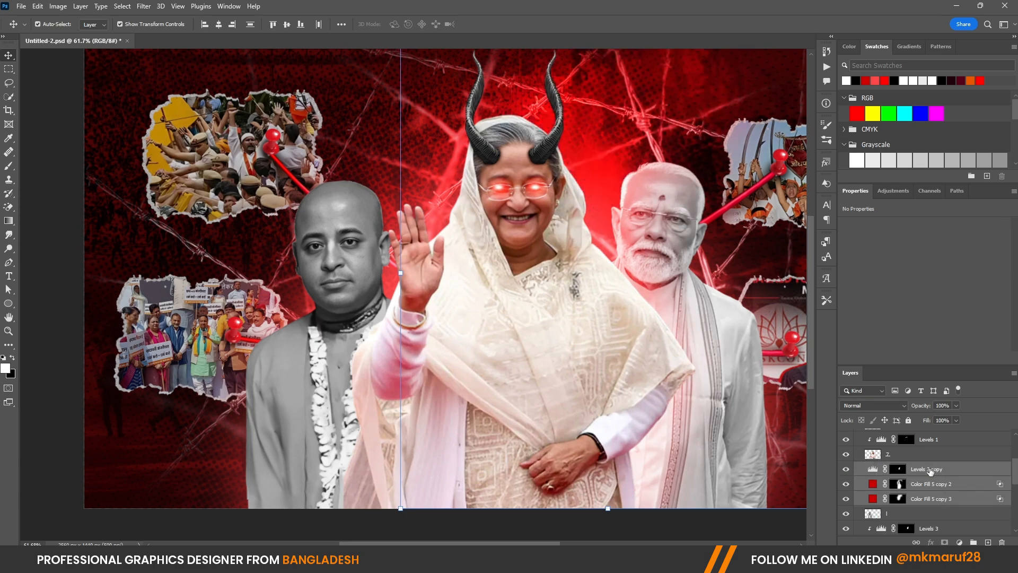
pyautogui.rightClick(931, 472)
pyautogui.click(911, 222)
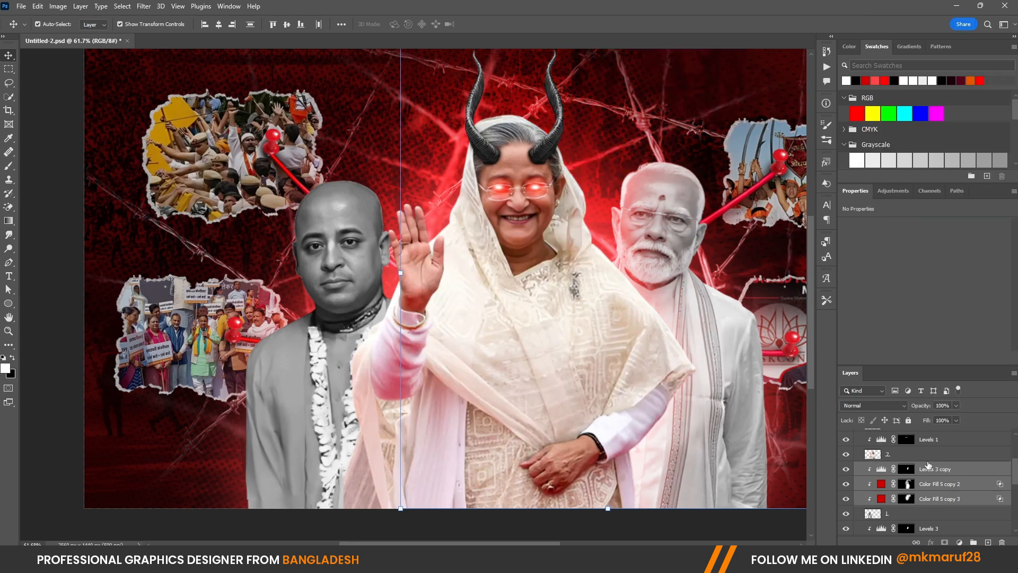
# Clear the copied light from the lower red fill's mask by painting black with a large soft brush.
pyautogui.click(911, 499)
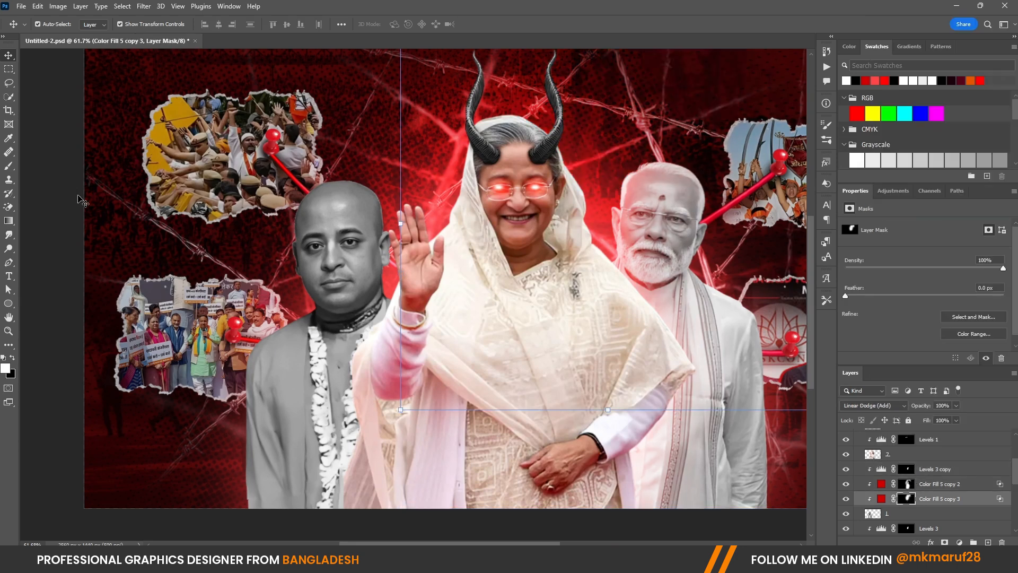
pyautogui.click(8, 167)
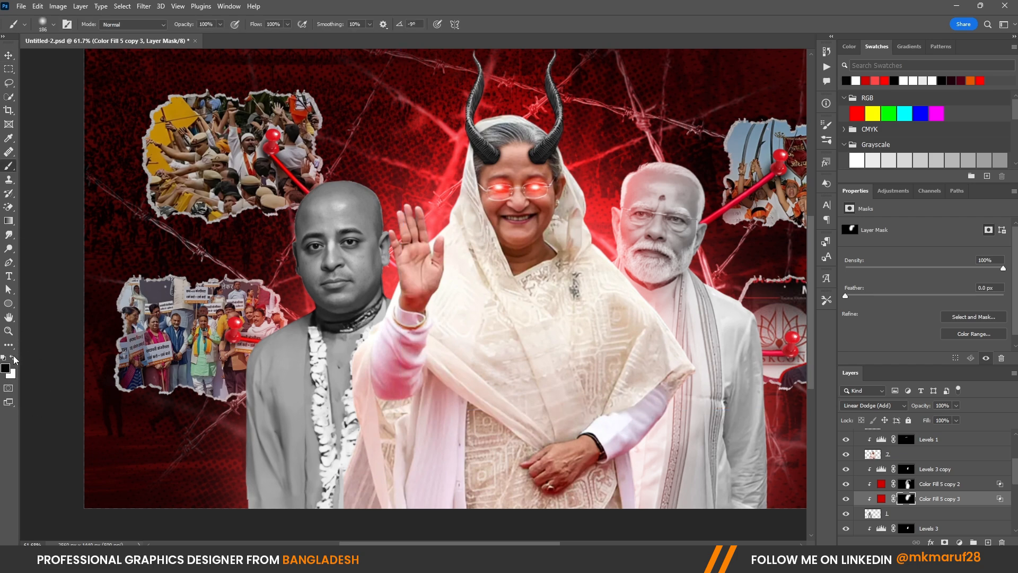
pyautogui.moveTo(254, 278); pyautogui.dragTo(334, 271)
pyautogui.moveTo(330, 258)
pyautogui.mouseDown()
pyautogui.moveTo(225, 204)
pyautogui.moveTo(157, 415)
pyautogui.moveTo(406, 289)
pyautogui.mouseUp()
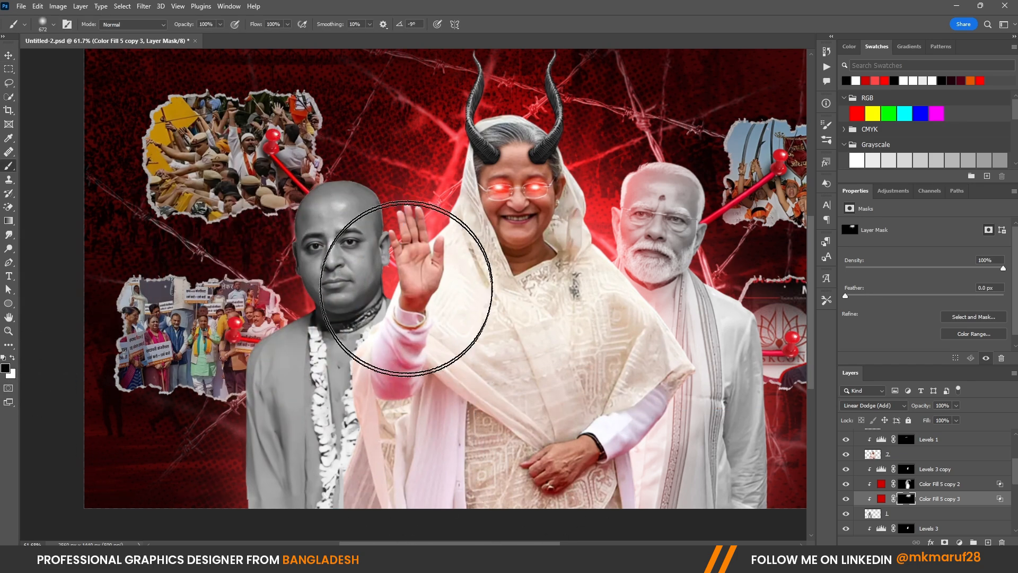
pyautogui.press(']')
pyautogui.press(']')
pyautogui.press(']')
pyautogui.press(']')
pyautogui.scroll(-2, 546, 258)
pyautogui.moveTo(632, 144)
pyautogui.mouseDown()
pyautogui.moveTo(575, 439)
pyautogui.moveTo(643, 350)
pyautogui.mouseUp()
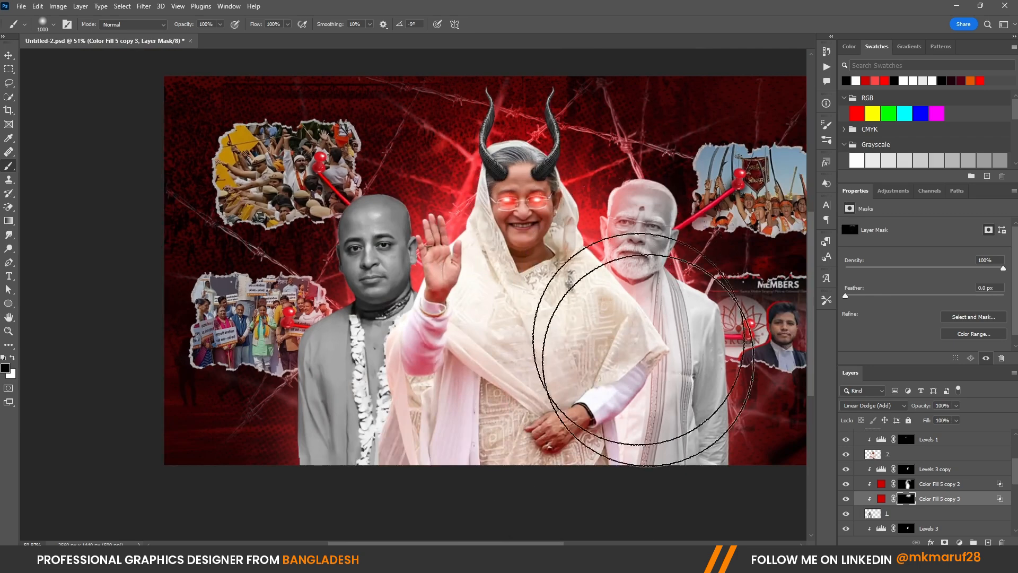
pyautogui.scroll(2, 366, 293)
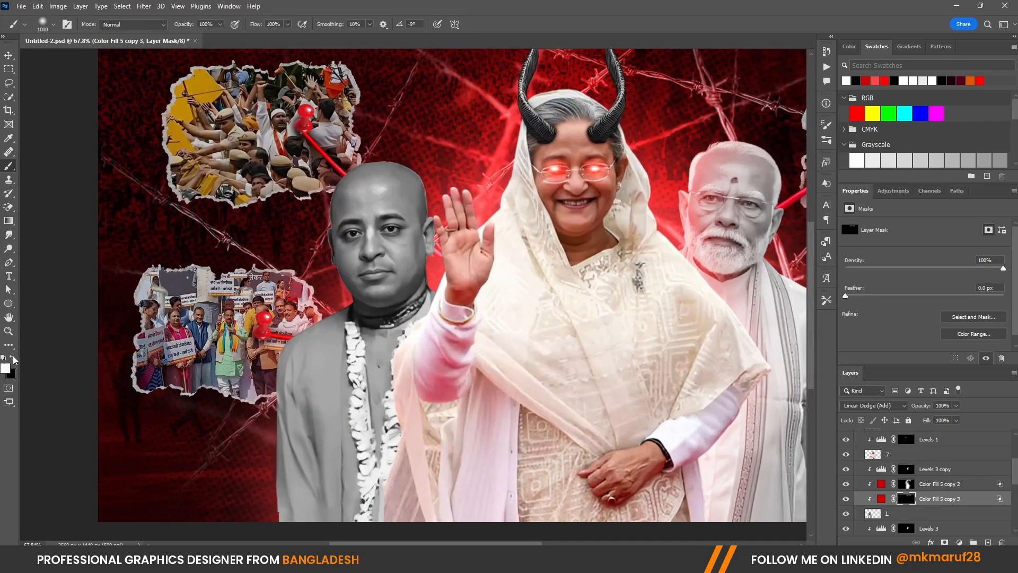
# Paint white on the lower fill's mask with a soft brush to light the left figure's ear side in red.
pyautogui.scroll(-5, 288, 279)
pyautogui.scroll(8, 312, 250)
pyautogui.keyDown('alt'); pyautogui.rightClick(326, 246); pyautogui.keyUp('alt')
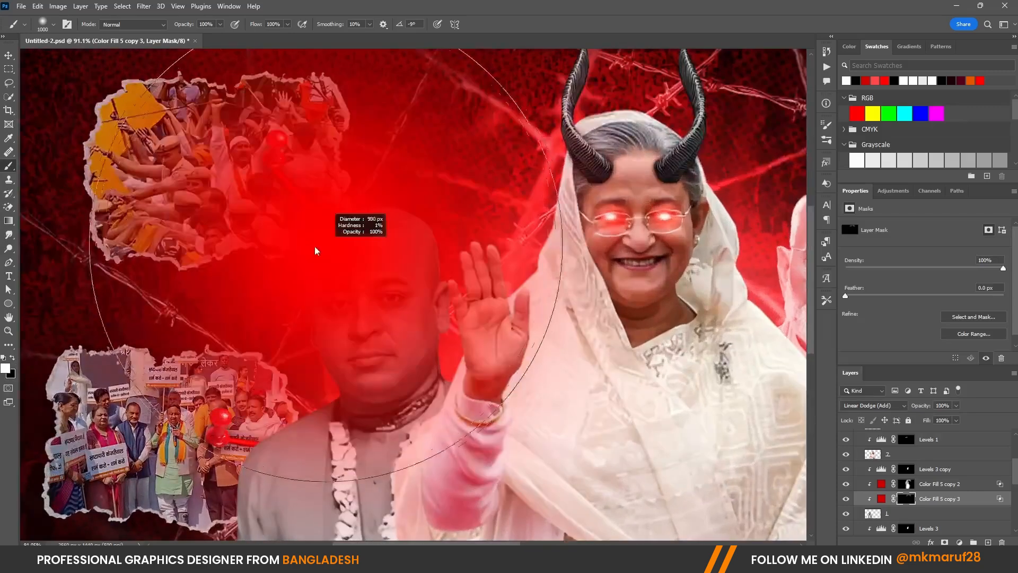
pyautogui.moveTo(314, 247); pyautogui.dragTo(65, 253)
pyautogui.click(506, 314)
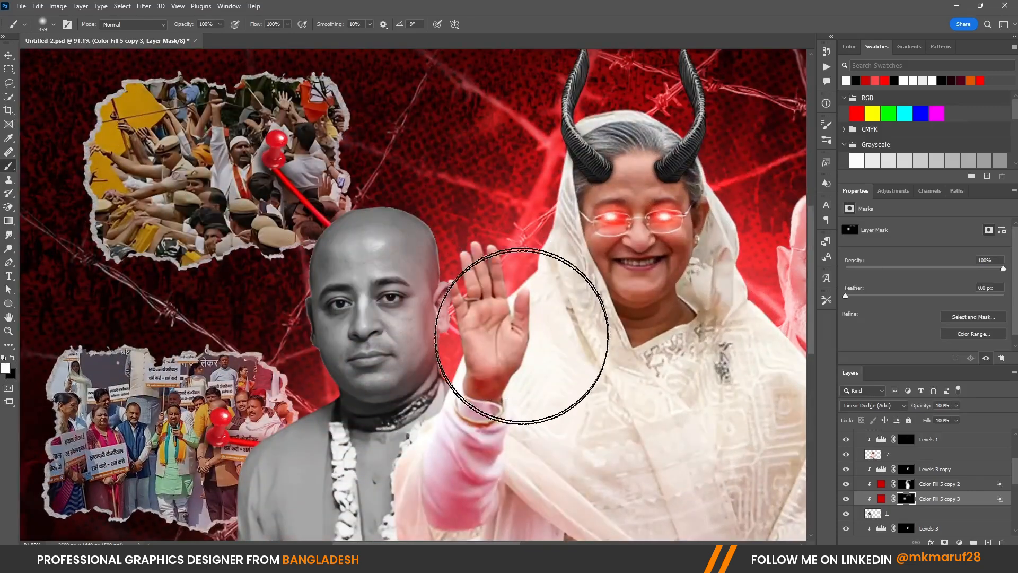
pyautogui.moveTo(522, 336)
pyautogui.mouseDown()
pyautogui.moveTo(515, 197)
pyautogui.moveTo(447, 127)
pyautogui.moveTo(478, 175)
pyautogui.mouseUp()
pyautogui.scroll(-5, 459, 228)
pyautogui.scroll(4, 314, 295)
# Extend the white on the lower fill's mask with a smaller brush around the left figure's head and outer shoulder.
pyautogui.keyDown('alt'); pyautogui.rightClick(315, 287); pyautogui.keyUp('alt')
pyautogui.moveTo(302, 297)
pyautogui.mouseDown()
pyautogui.moveTo(334, 278)
pyautogui.moveTo(321, 214)
pyautogui.moveTo(367, 110)
pyautogui.moveTo(438, 82)
pyautogui.mouseUp()
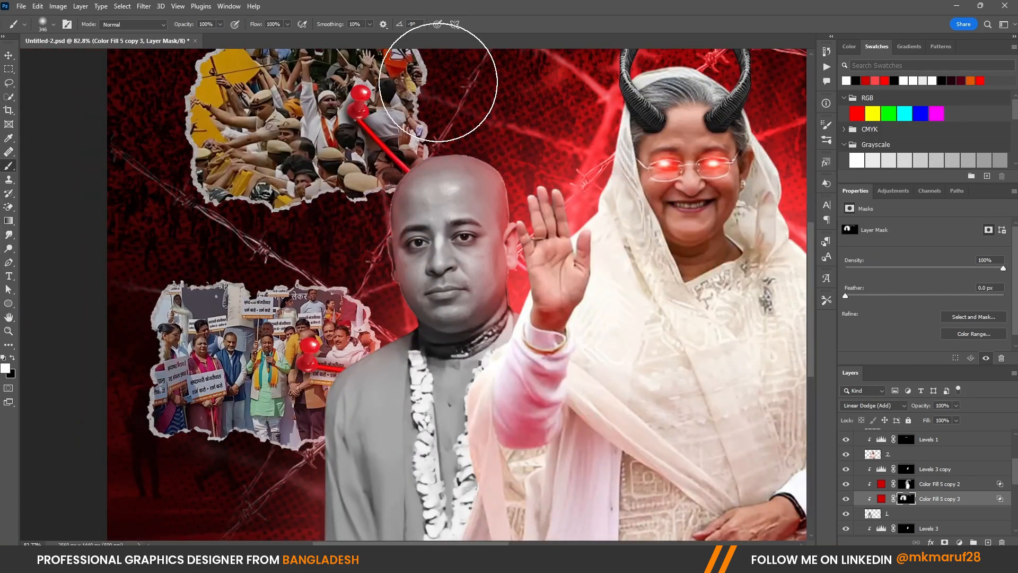
pyautogui.scroll(-4, 413, 250)
pyautogui.scroll(3, 324, 349)
pyautogui.moveTo(278, 483)
pyautogui.mouseDown()
pyautogui.moveTo(263, 401)
pyautogui.moveTo(300, 285)
pyautogui.mouseUp()
pyautogui.scroll(2, 348, 266)
pyautogui.keyDown('alt'); pyautogui.rightClick(344, 268); pyautogui.keyUp('alt')
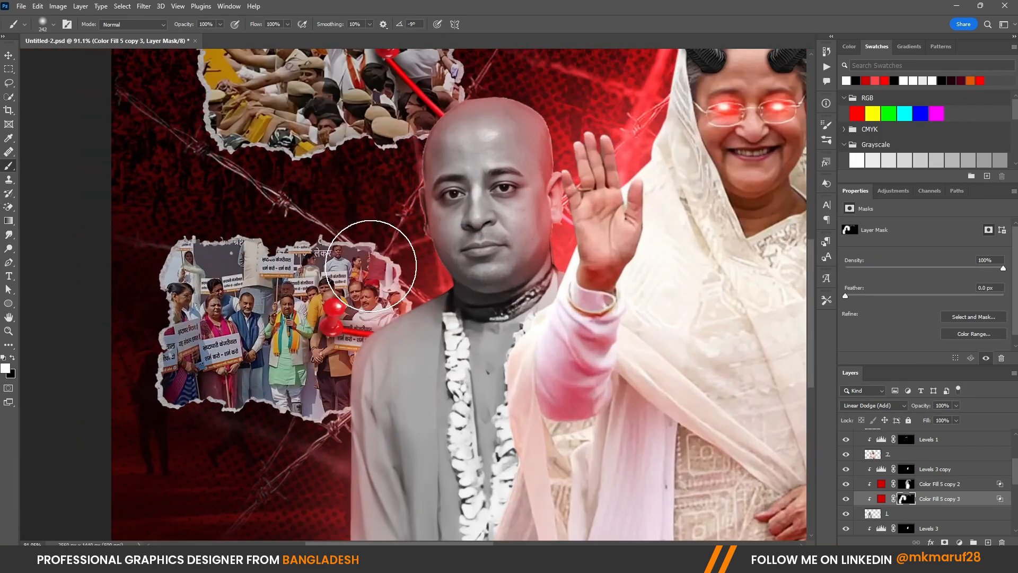
pyautogui.scroll(-3, 371, 265)
# Paint black with an 845 px soft brush on the upper red fill's mask to remove its copied light.
pyautogui.click(909, 486)
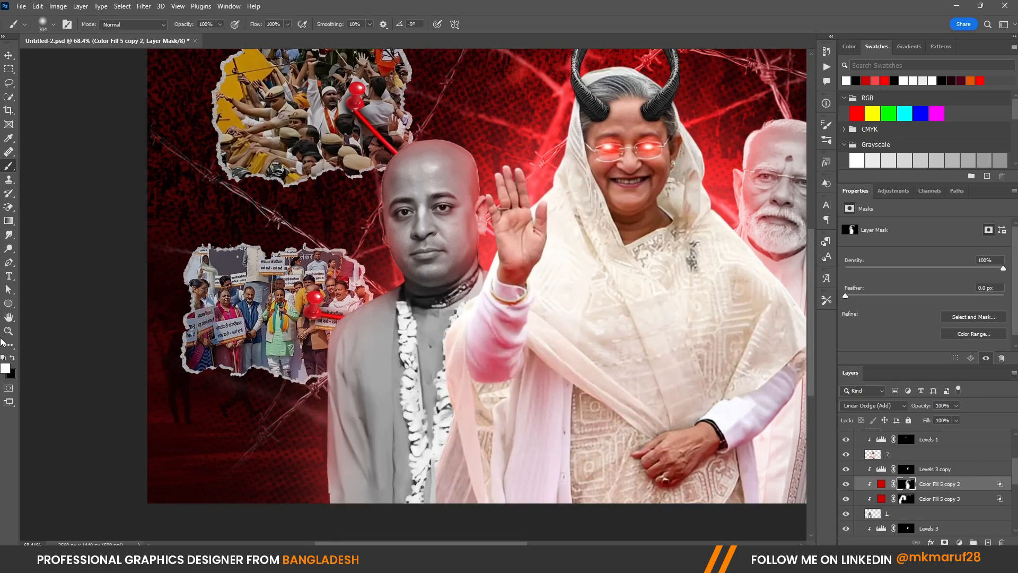
pyautogui.click(14, 359)
pyautogui.scroll(-5, 193, 300)
pyautogui.keyDown('alt'); pyautogui.rightClick(383, 319); pyautogui.keyUp('alt')
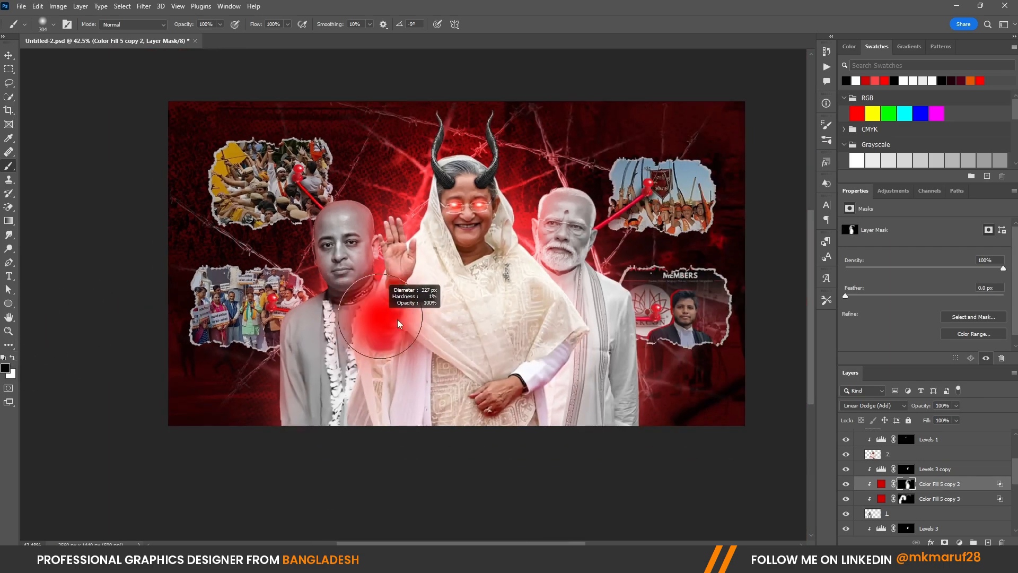
pyautogui.keyDown('alt'); pyautogui.rightClick(419, 311); pyautogui.keyUp('alt')
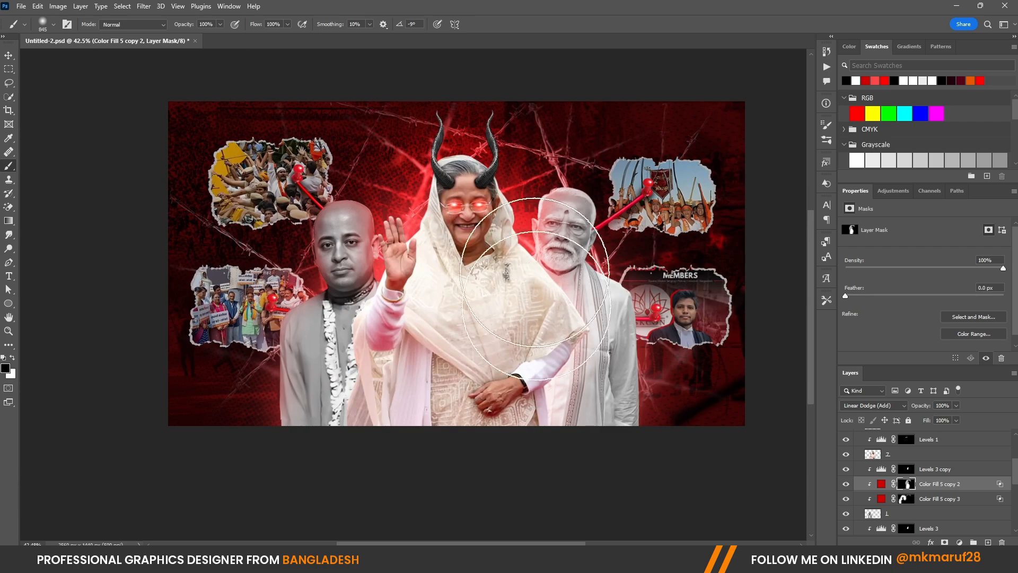
pyautogui.scroll(5, 360, 219)
pyautogui.scroll(-2, 534, 339)
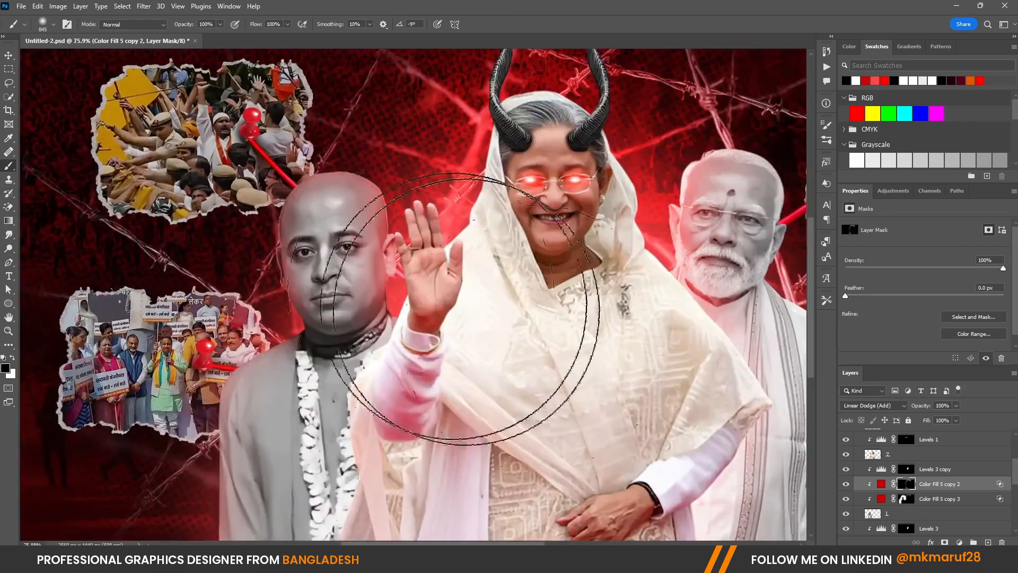
# Paint white on the upper fill's mask with a small soft brush to intensify the red along the left figure's ear and scalp.
pyautogui.click(11, 358)
pyautogui.keyDown('alt'); pyautogui.rightClick(352, 269); pyautogui.keyUp('alt')
pyautogui.scroll(6, 446, 335)
pyautogui.click(424, 326)
pyautogui.keyDown('alt'); pyautogui.rightClick(398, 268); pyautogui.keyUp('alt')
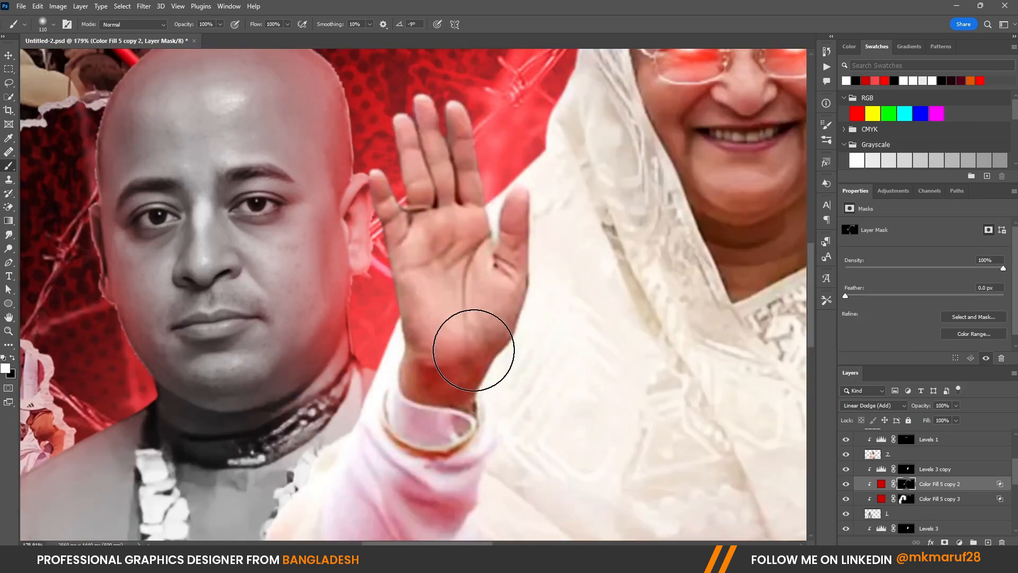
pyautogui.scroll(2, 419, 238)
pyautogui.scroll(-2, 468, 250)
pyautogui.scroll(-1, 443, 318)
pyautogui.moveTo(384, 150); pyautogui.dragTo(246, 145)
pyautogui.scroll(-3, 361, 141)
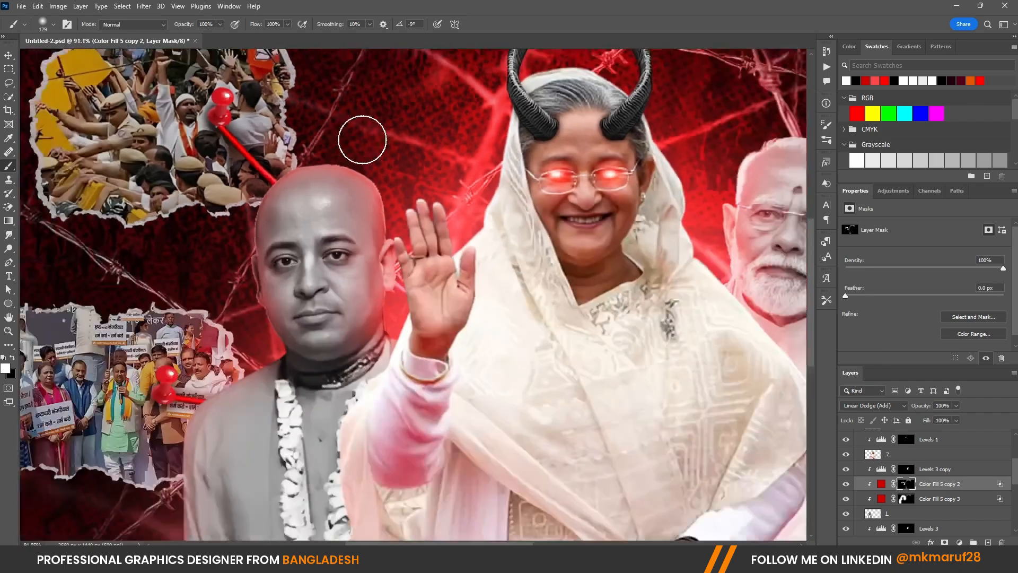
# Refine the upper fill's mask with close-up white strokes along the left figure's head and neck edges.
pyautogui.scroll(8, 297, 265)
pyautogui.keyDown('alt'); pyautogui.rightClick(297, 266); pyautogui.keyUp('alt')
pyautogui.scroll(4, 323, 252)
pyautogui.keyDown('alt'); pyautogui.rightClick(345, 255); pyautogui.keyUp('alt')
pyautogui.scroll(-10, 383, 338)
pyautogui.keyDown('alt'); pyautogui.rightClick(269, 282); pyautogui.keyUp('alt')
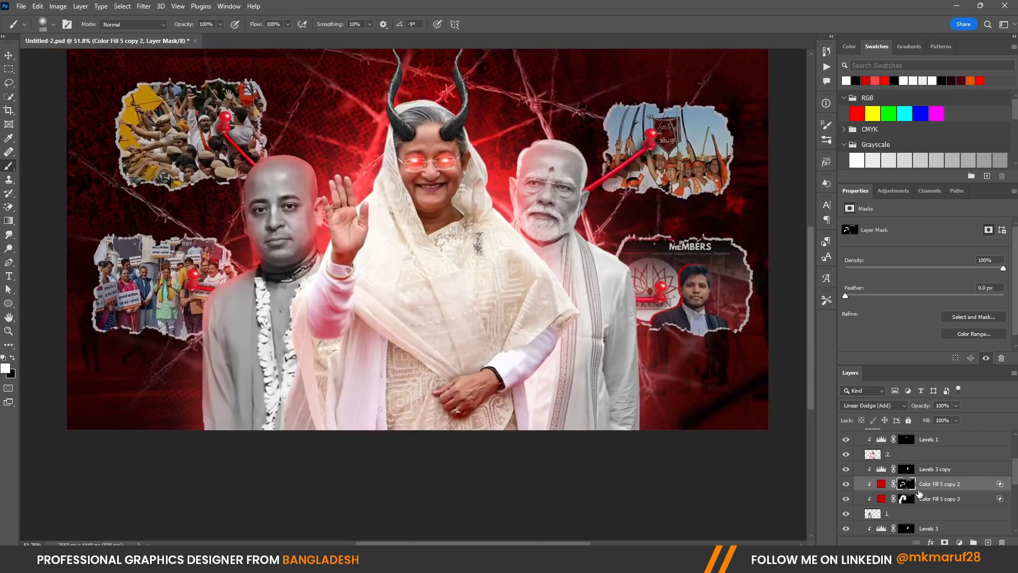
# Paint white on the lower fill's mask with a 586 px brush to spread red light over the left figure's garland and clothing.
pyautogui.click(906, 498)
pyautogui.keyDown('alt'); pyautogui.rightClick(352, 364); pyautogui.keyUp('alt')
pyautogui.click(384, 297)
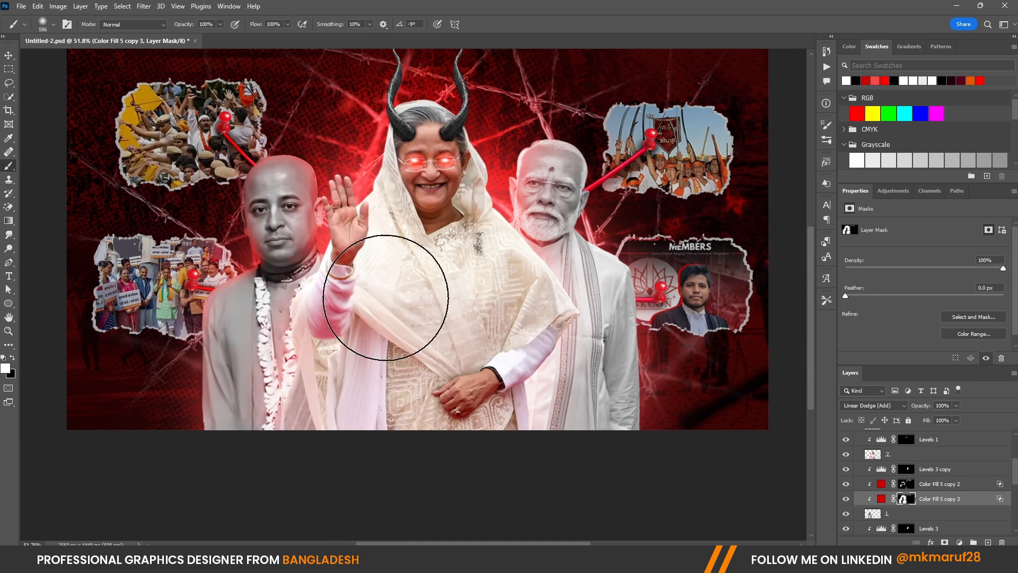
pyautogui.scroll(-3, 459, 302)
pyautogui.scroll(4, 376, 183)
# Black out the copied Levels mask and paint white with a small soft brush along the left figure's ear and head edge.
pyautogui.click(906, 469)
pyautogui.hotkey('ctrl', 'BackSpace')
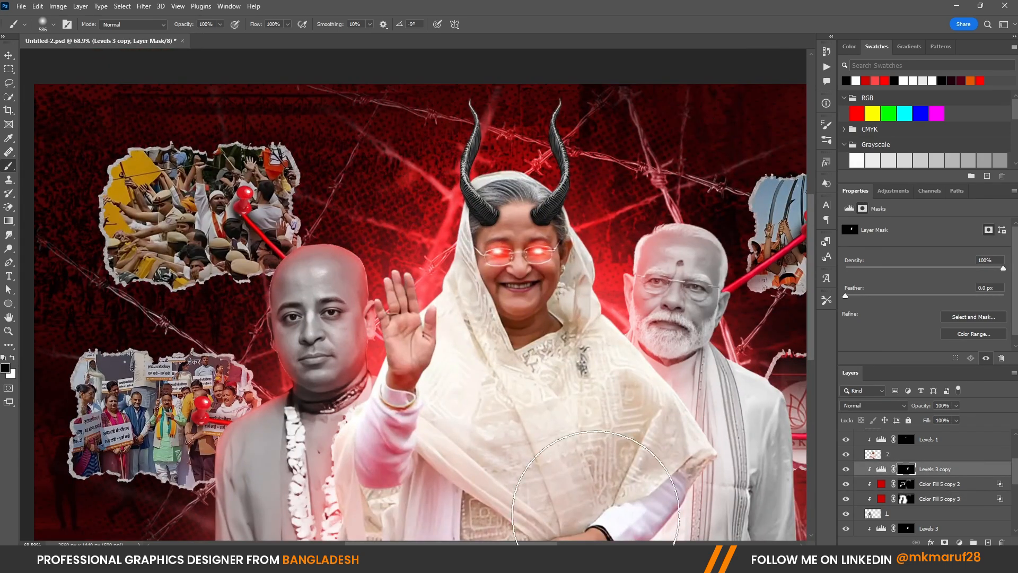
pyautogui.scroll(8, 398, 327)
pyautogui.keyDown('alt'); pyautogui.rightClick(370, 307); pyautogui.keyUp('alt')
pyautogui.scroll(7, 411, 352)
pyautogui.moveTo(215, 342); pyautogui.dragTo(282, 155)
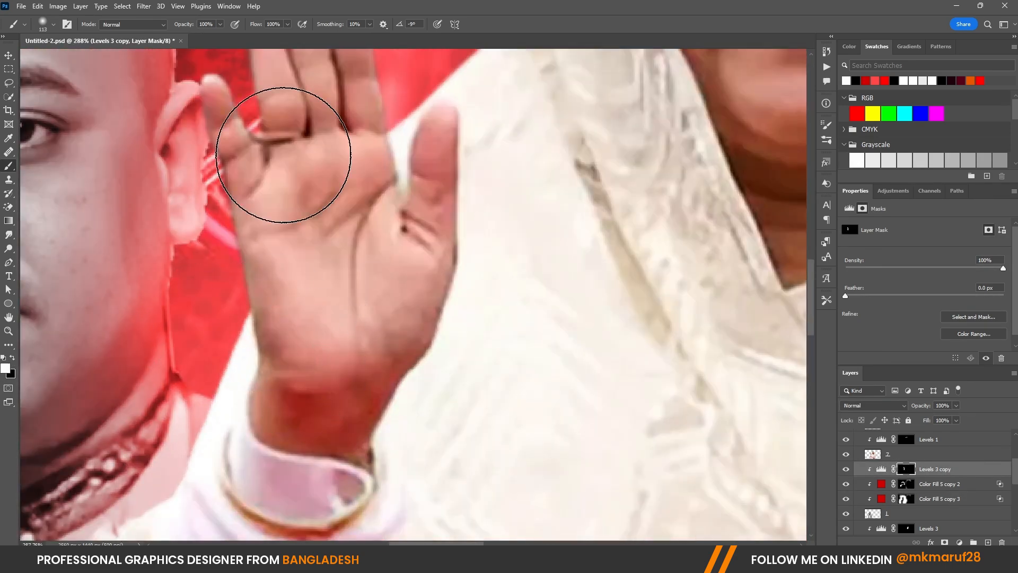
pyautogui.scroll(-11, 353, 269)
pyautogui.keyDown('alt'); pyautogui.rightClick(274, 170); pyautogui.keyUp('alt')
pyautogui.scroll(-6, 357, 339)
pyautogui.scroll(6, 357, 339)
pyautogui.scroll(-10, 356, 344)
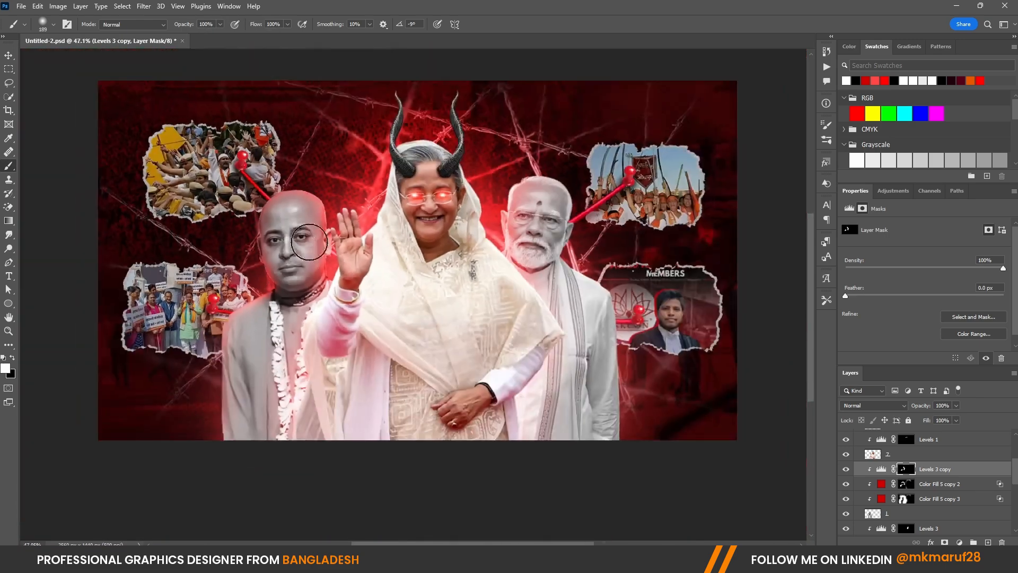
# Deselect the layers, save the document, and review the overall composition.
pyautogui.press('v')
pyautogui.click(217, 132)
pyautogui.hotkey('ctrl', 's')
pyautogui.scroll(8, 217, 132)
pyautogui.scroll(-4, 261, 230)
pyautogui.scroll(-3, 396, 260)
pyautogui.scroll(4, 397, 296)
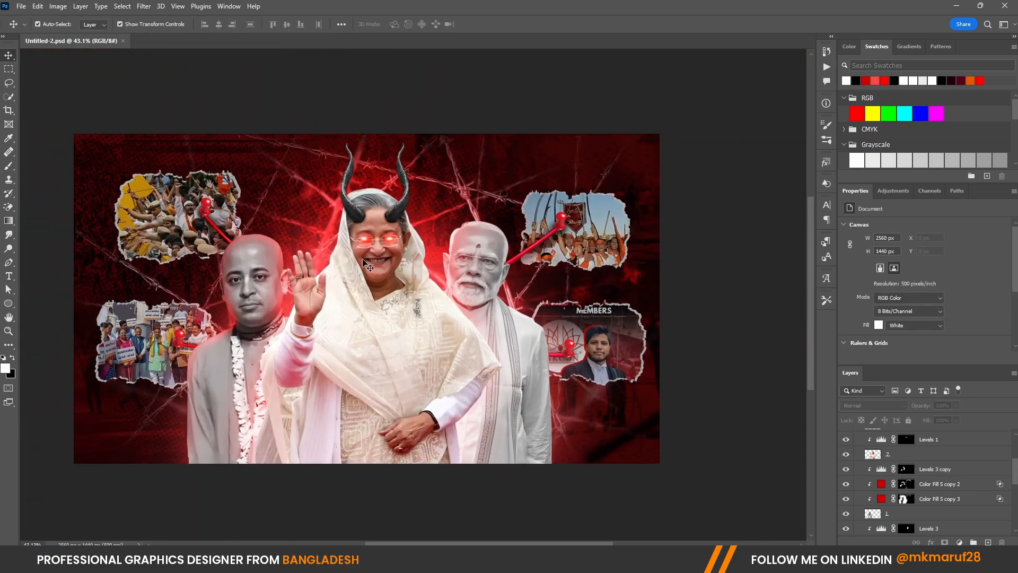
pyautogui.scroll(-3, 329, 231)
pyautogui.scroll(3, 443, 231)
pyautogui.scroll(-1, 424, 228)
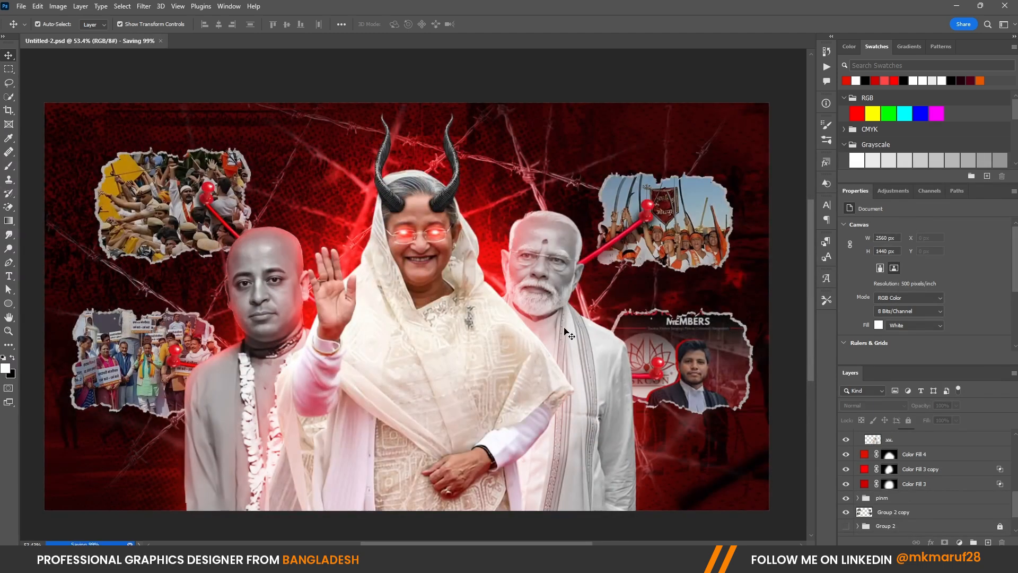
# Add a white Solid Color fill layer above Color Fill 4 and invert its mask to black.
pyautogui.click(903, 456)
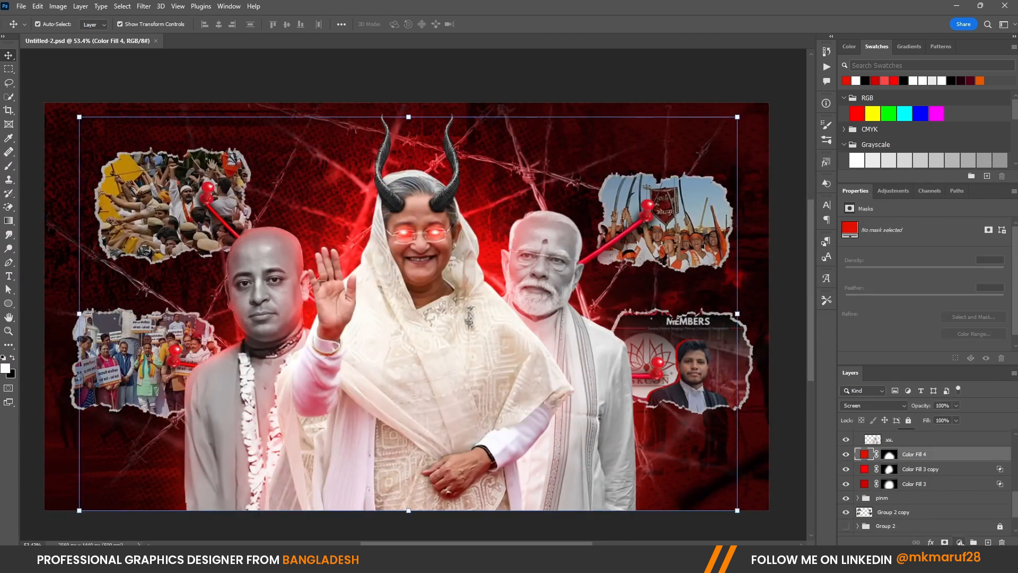
pyautogui.click(959, 542)
pyautogui.click(942, 353)
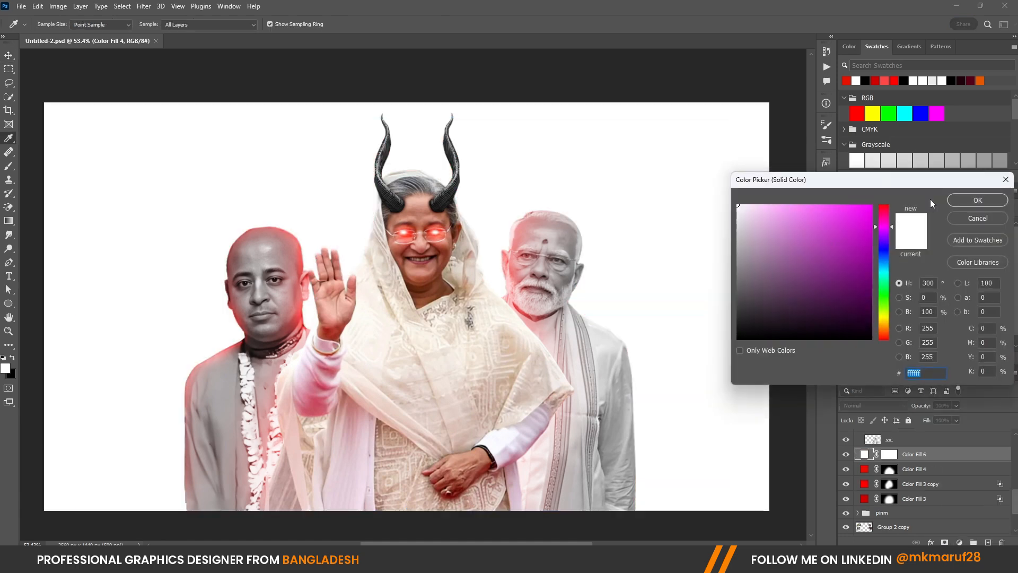
pyautogui.click(973, 200)
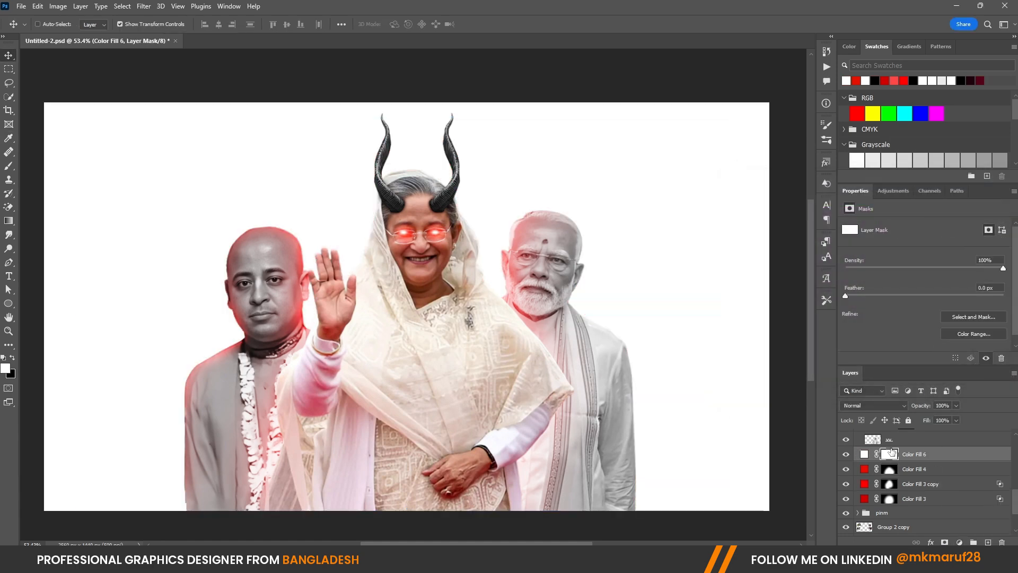
pyautogui.hotkey('ctrl', 'i')
# Paint white on the new fill's mask at 29% opacity with a 650 px soft brush to brighten the glow behind the central figure.
pyautogui.click(10, 166)
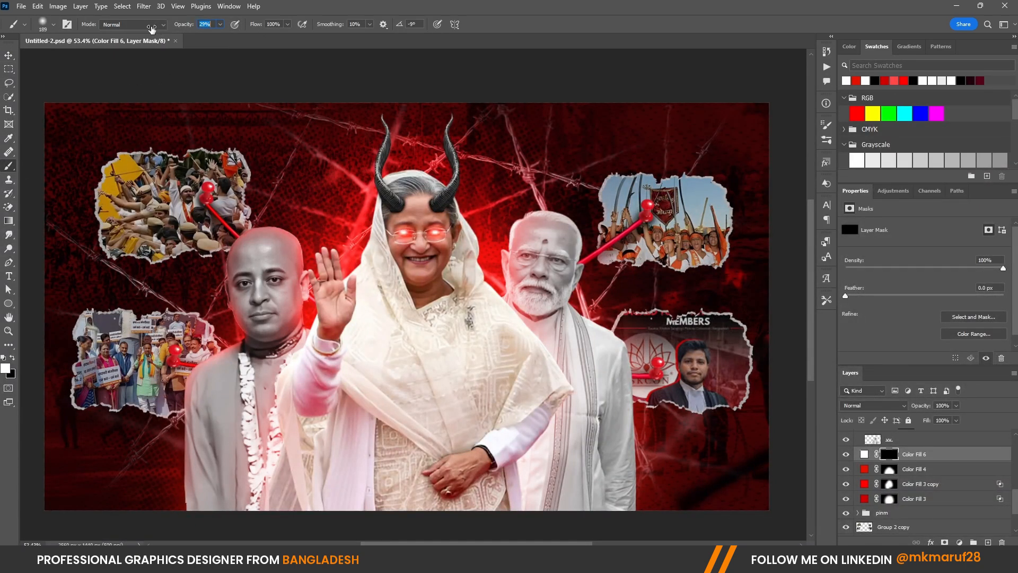
pyautogui.moveTo(342, 259)
pyautogui.mouseDown()
pyautogui.moveTo(422, 292)
pyautogui.moveTo(373, 306)
pyautogui.moveTo(380, 311)
pyautogui.moveTo(445, 316)
pyautogui.mouseUp()
pyautogui.scroll(4, 421, 295)
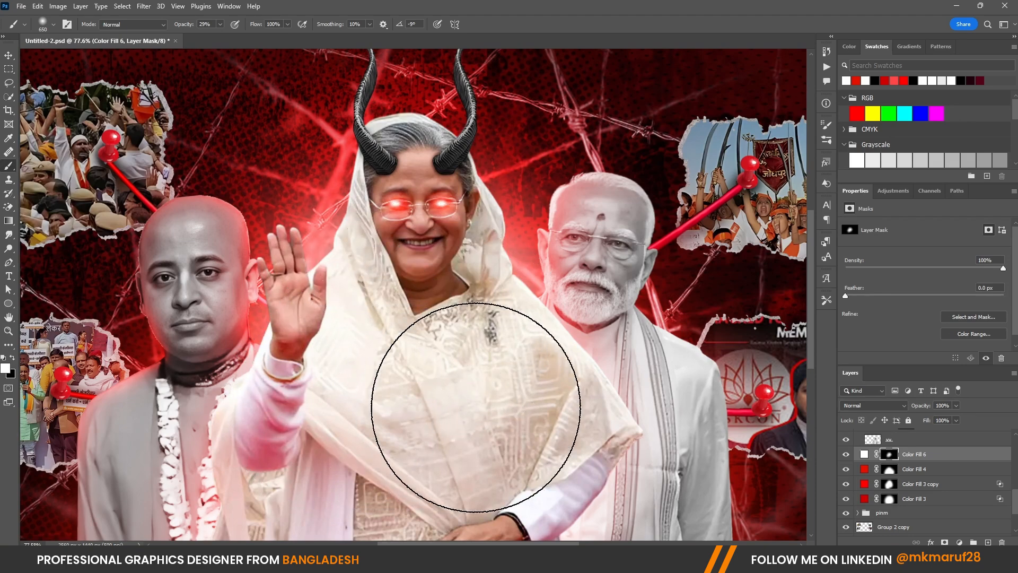
pyautogui.scroll(-3, 411, 297)
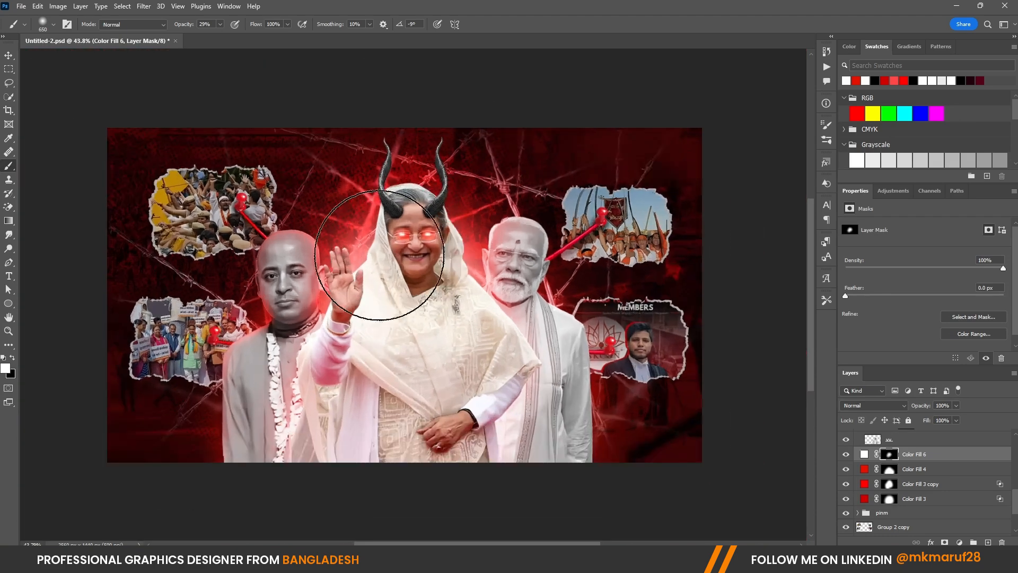
# Deselect the layers, save the document, and check the brightened backlight.
pyautogui.click(10, 57)
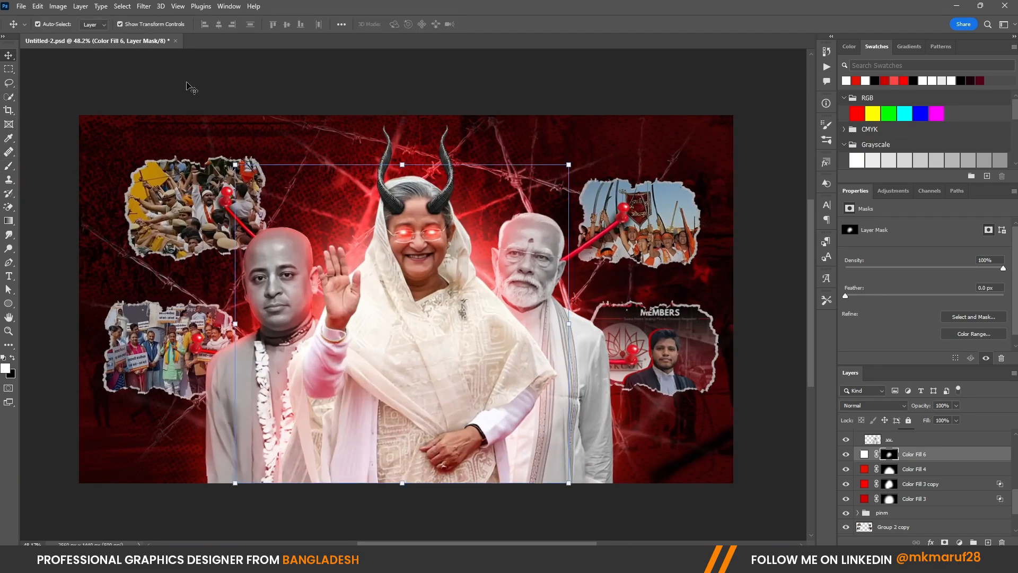
pyautogui.click(191, 88)
pyautogui.hotkey('ctrl', 's')
pyautogui.scroll(-1, 223, 140)
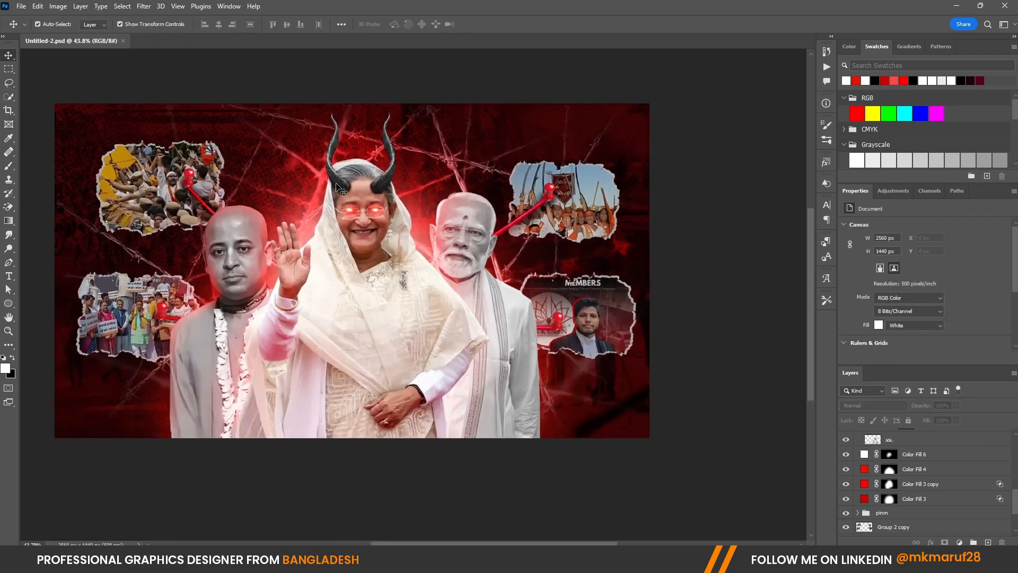
pyautogui.scroll(2, 386, 197)
pyautogui.scroll(1, 400, 199)
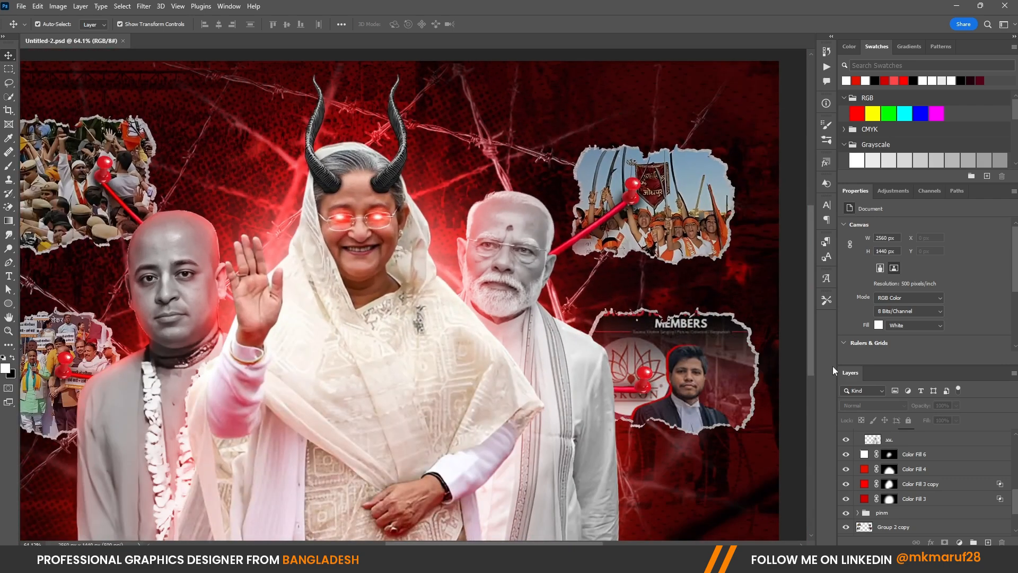
# Group the central figure's layers, from Color Fill 2 down to layer 2, and name the group h1.
pyautogui.scroll(3, 906, 444)
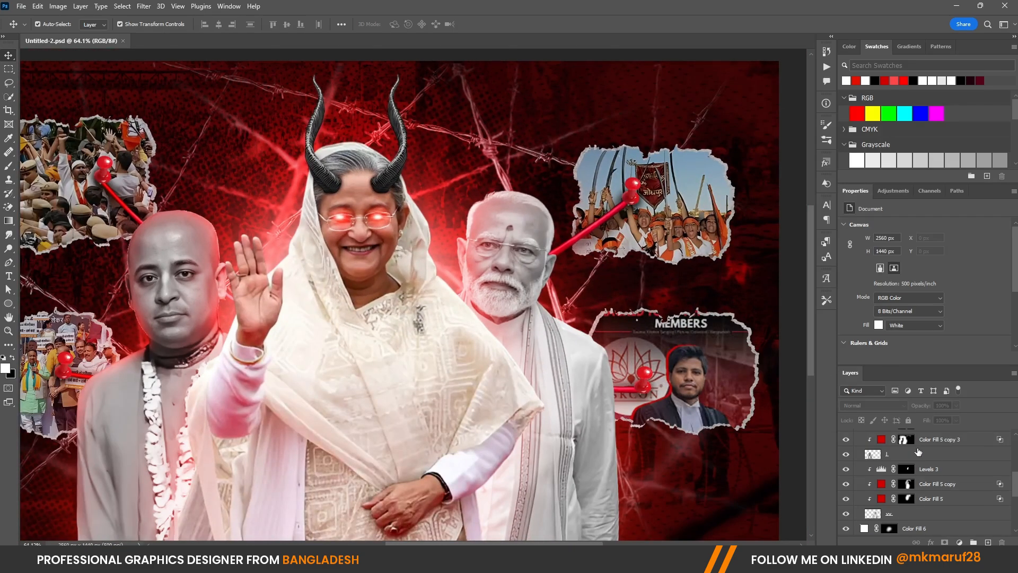
pyautogui.scroll(1, 918, 451)
pyautogui.scroll(-2, 557, 278)
pyautogui.scroll(5, 923, 477)
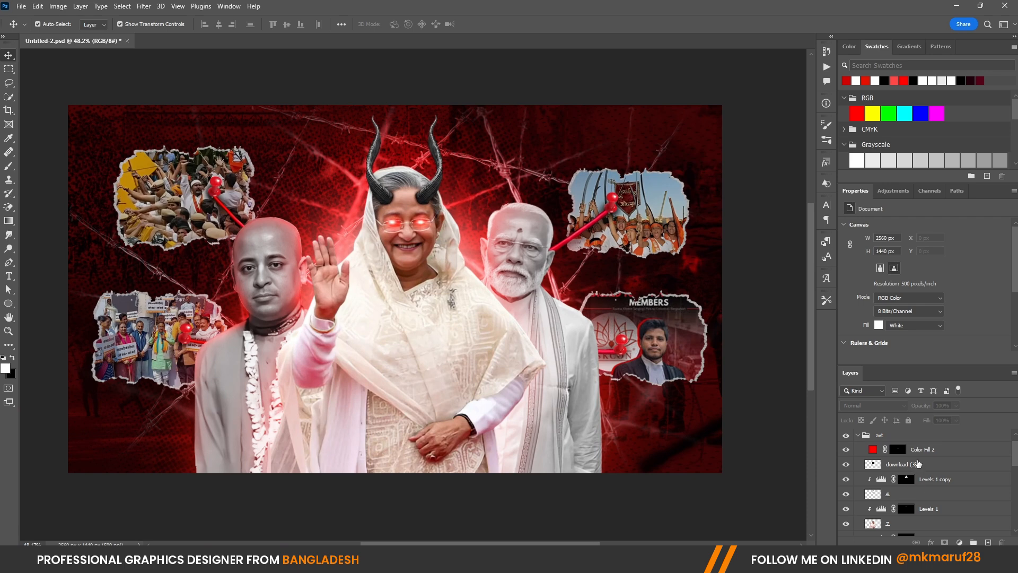
pyautogui.click(933, 449)
pyautogui.scroll(-1, 921, 477)
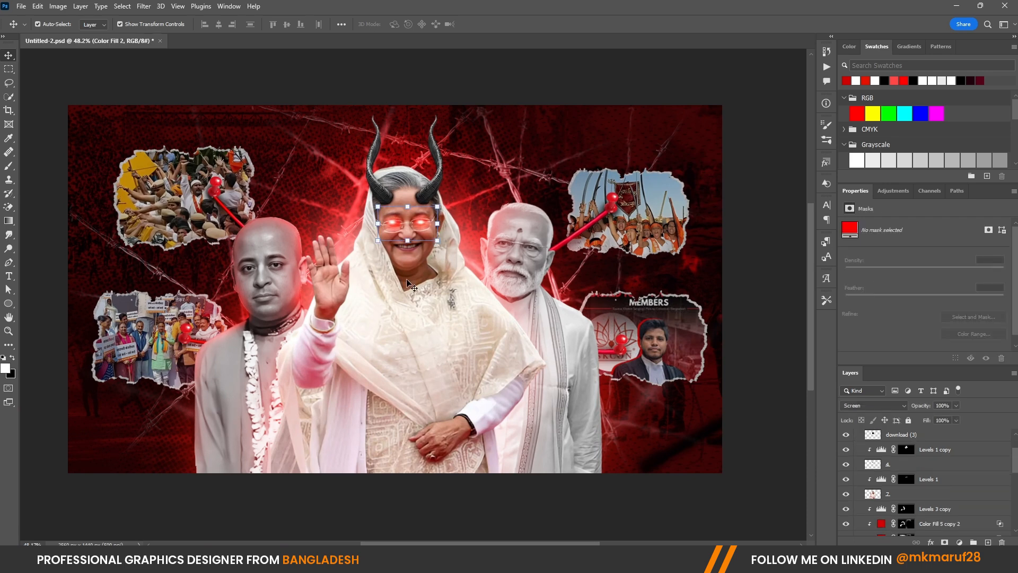
pyautogui.scroll(-1, 436, 299)
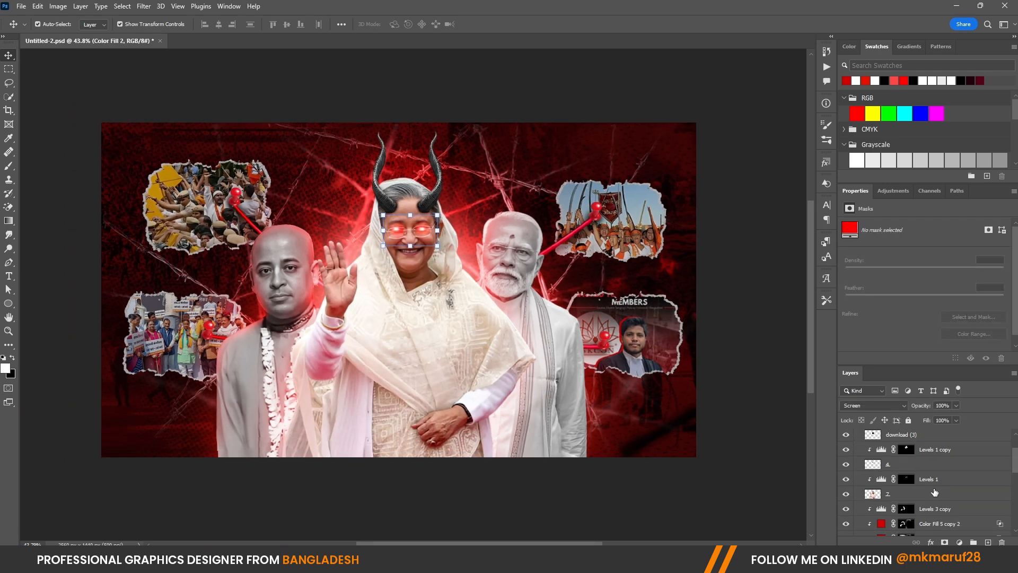
pyautogui.keyDown('shift'); pyautogui.click(919, 497); pyautogui.keyUp('shift')
pyautogui.scroll(2, 912, 480)
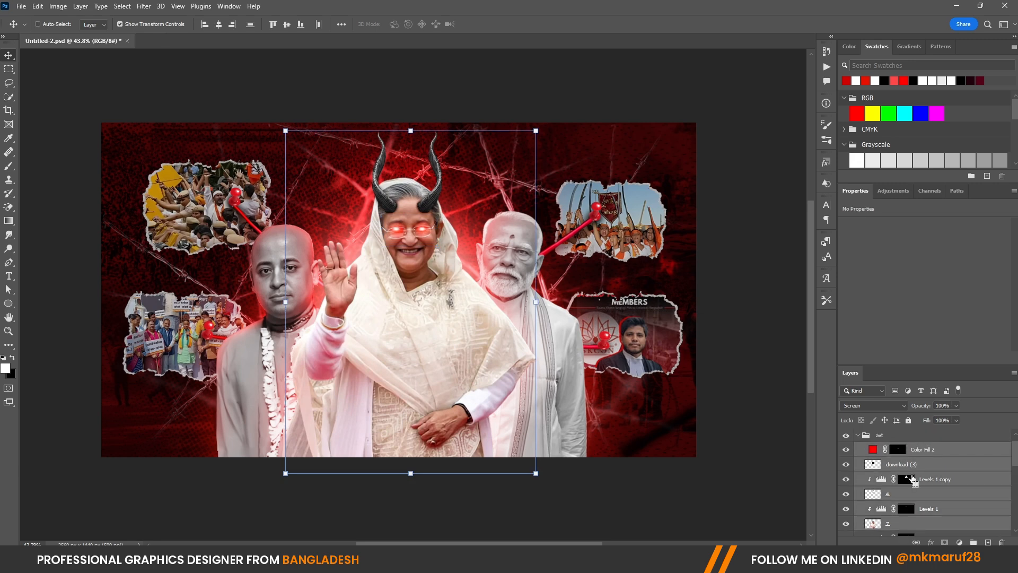
pyautogui.hotkey('ctrl', 'g')
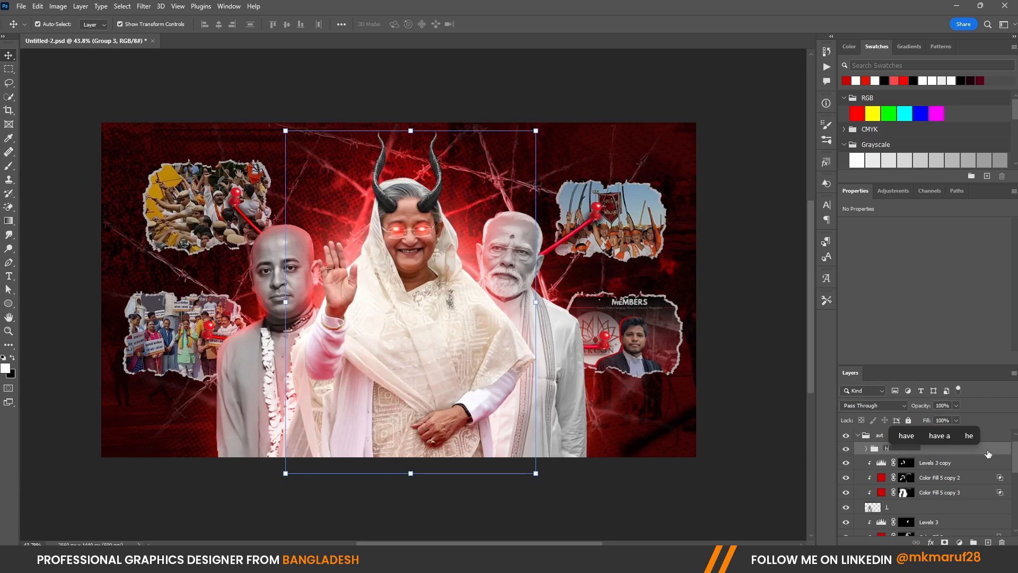
pyautogui.write('1')
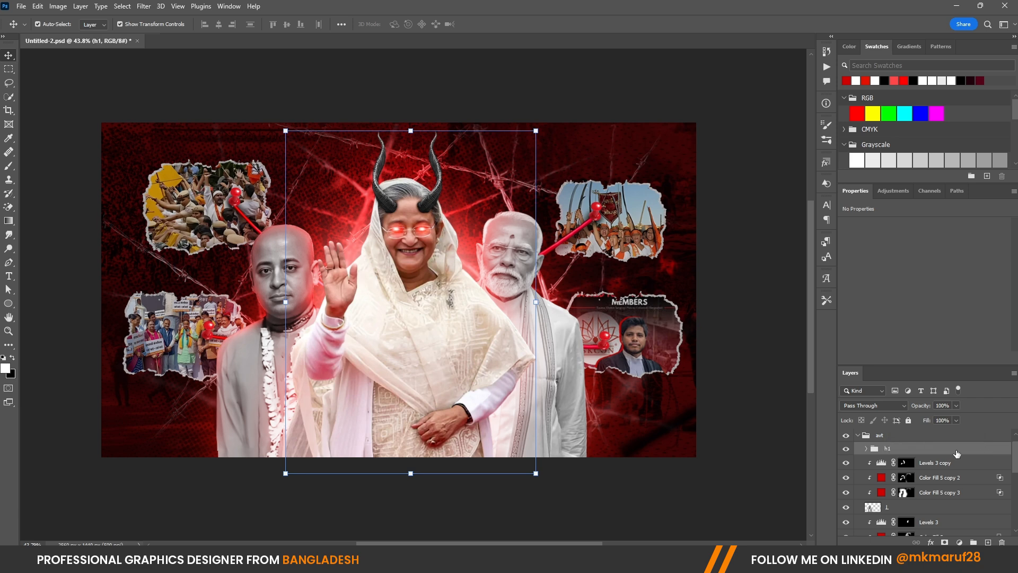
# Duplicate the h1 group, and hide and lock the original.
pyautogui.hotkey('ctrl', 'j')
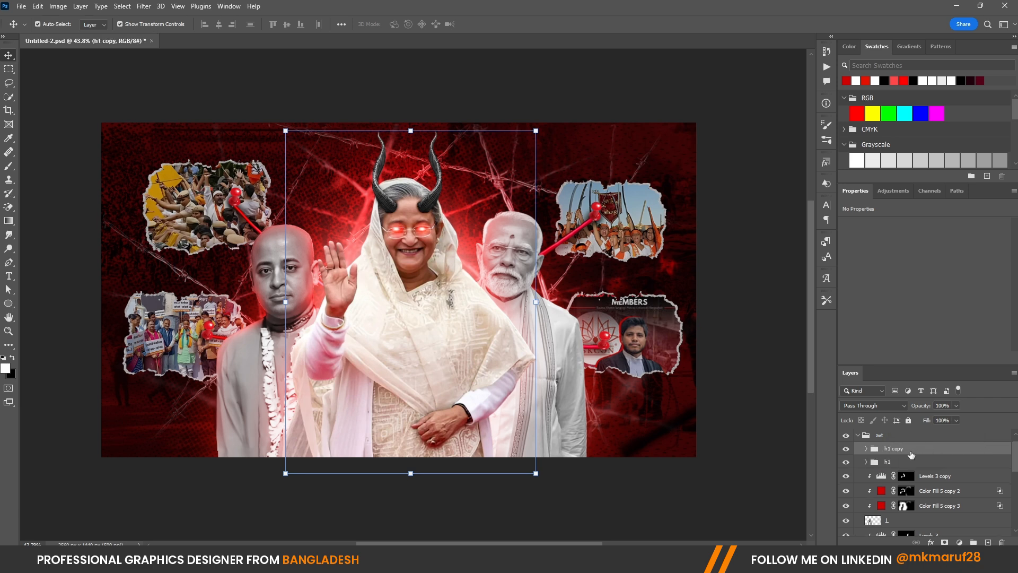
pyautogui.click(877, 465)
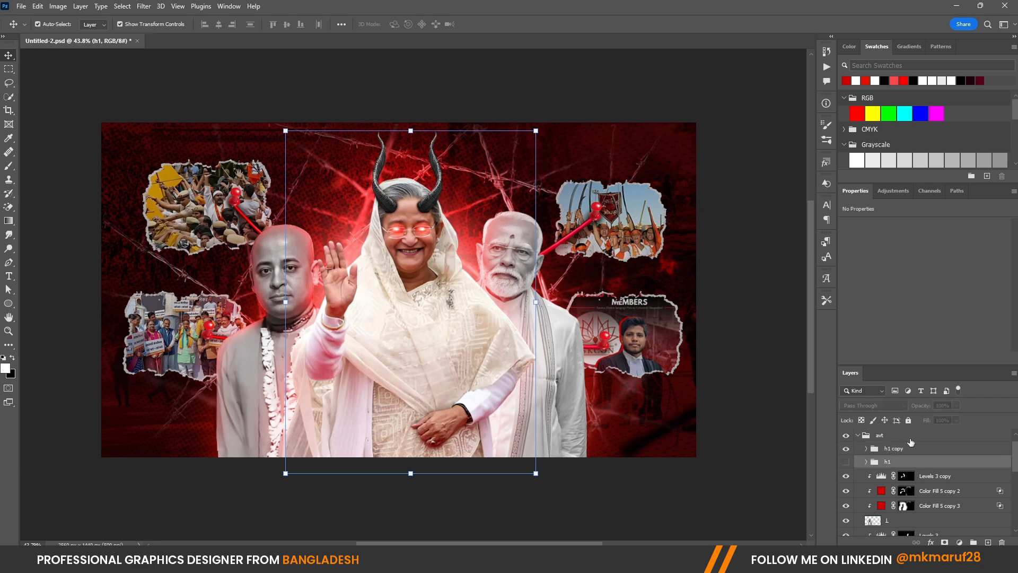
pyautogui.click(909, 420)
# Convert the duplicated h1 group to a smart object and rasterize it into a single pixel layer.
pyautogui.rightClick(891, 448)
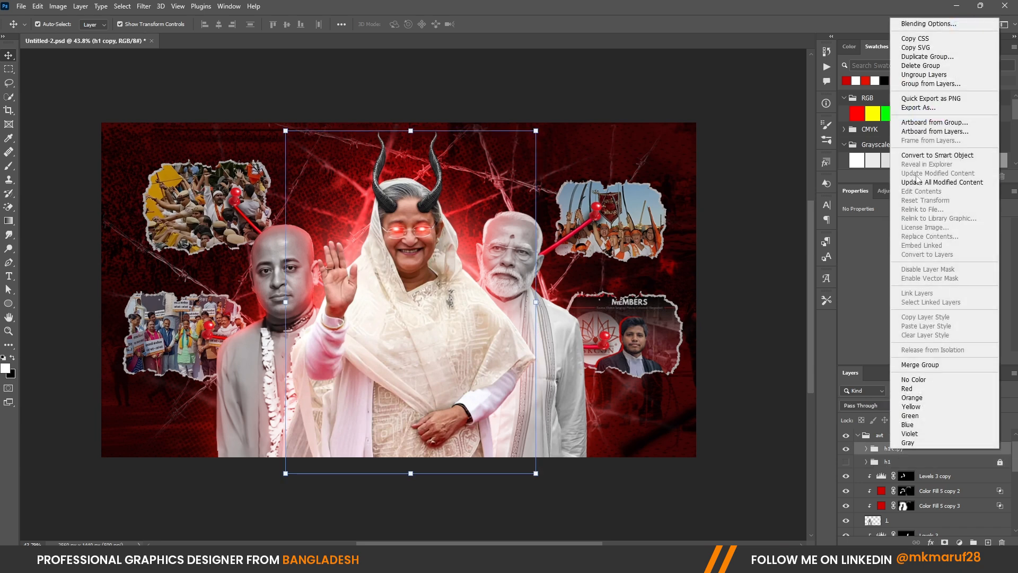
pyautogui.click(927, 157)
pyautogui.rightClick(895, 456)
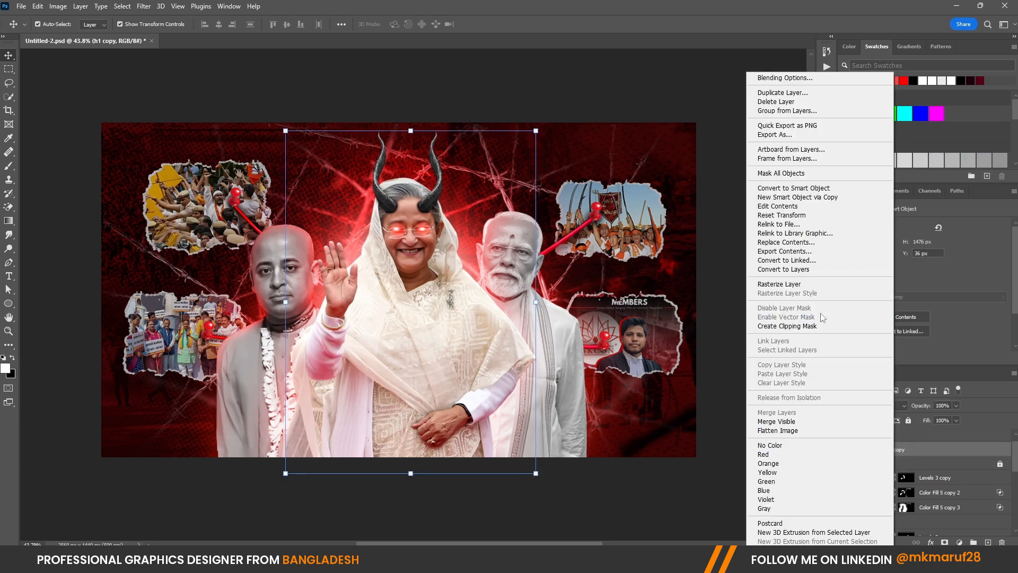
pyautogui.click(801, 286)
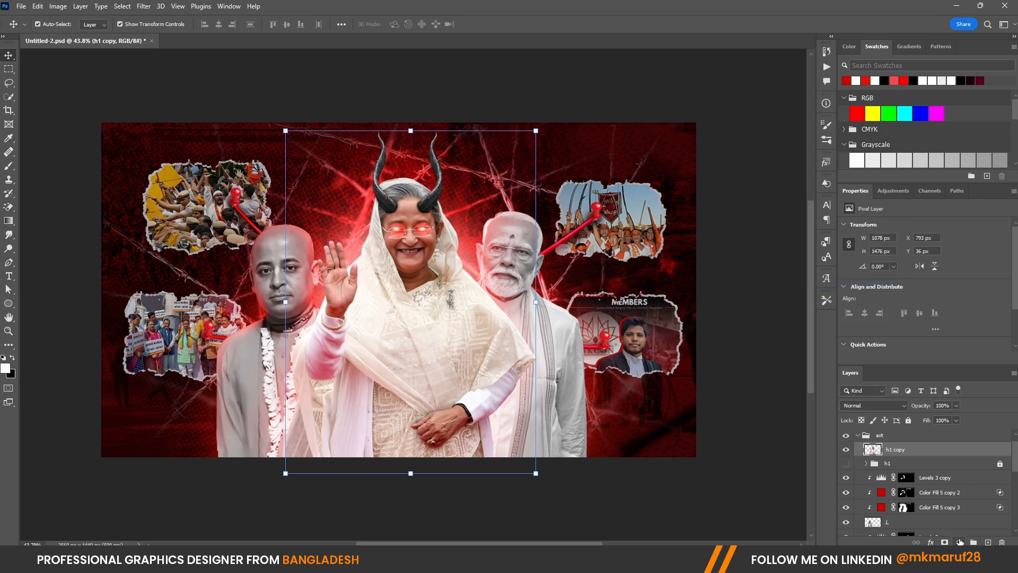
# Add a red Solid Color fill above the flattened h1 copy and clip it to that layer.
pyautogui.click(959, 542)
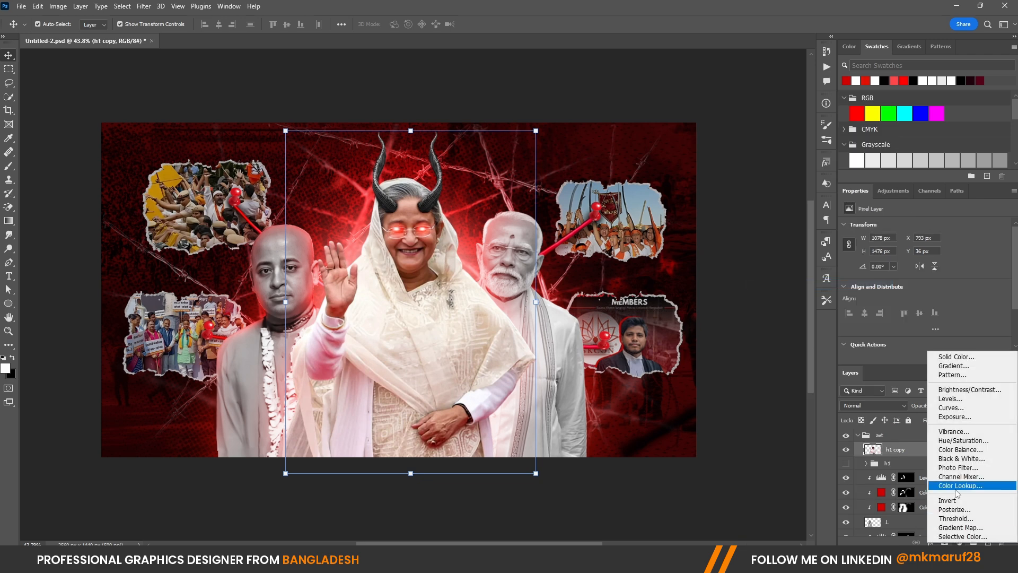
pyautogui.click(952, 355)
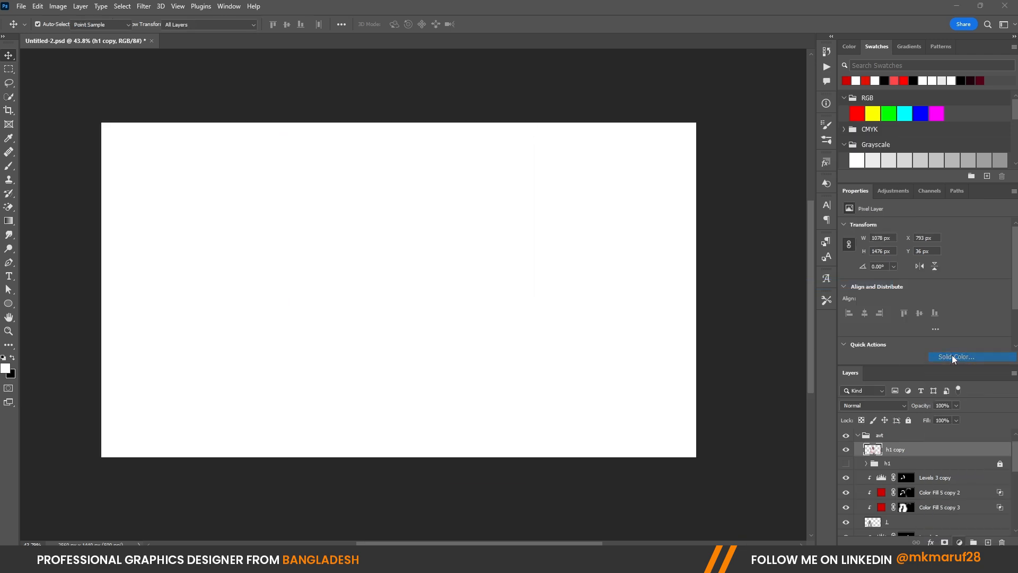
pyautogui.click(847, 80)
pyautogui.click(960, 202)
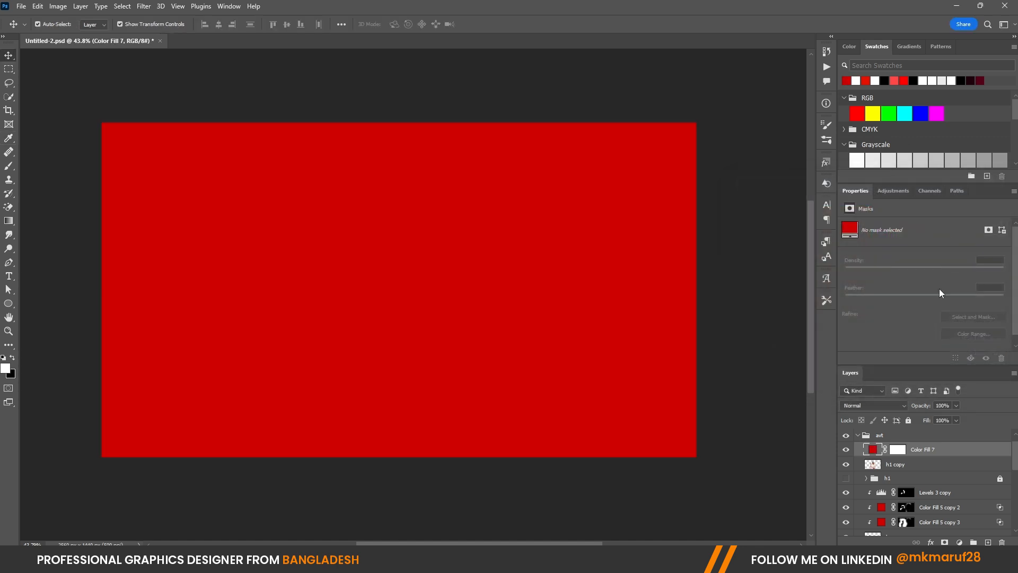
pyautogui.rightClick(913, 455)
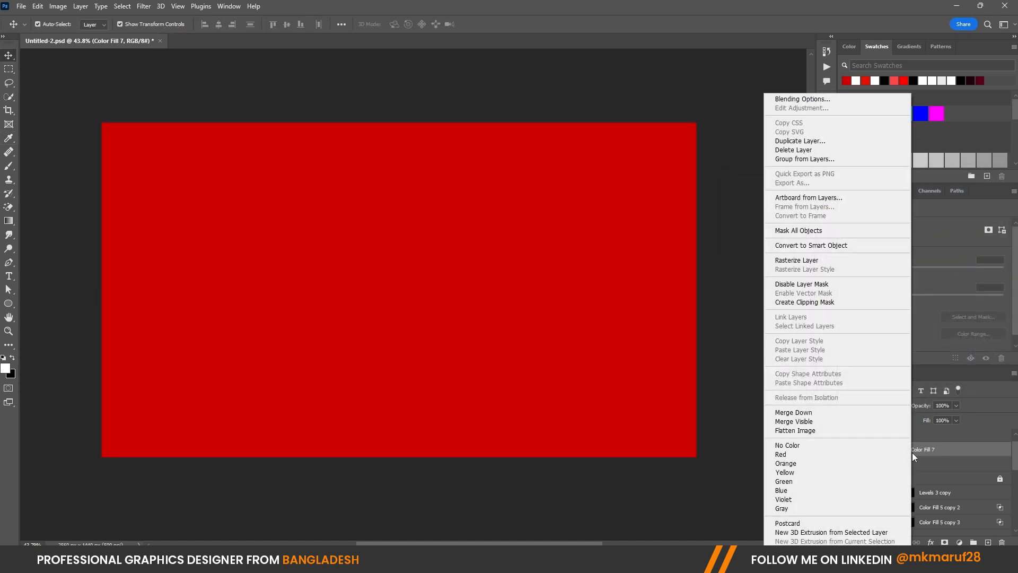
pyautogui.click(847, 306)
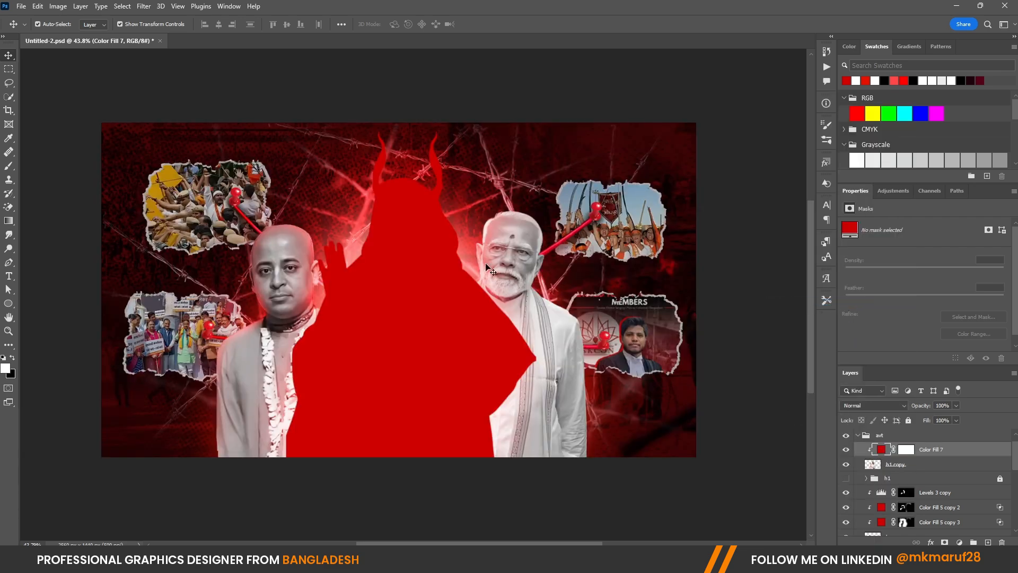
# Set the clipped red fill to Linear Dodge (Add) and split its Underlying Layer black slider in Blend If.
pyautogui.scroll(1, 386, 237)
pyautogui.click(849, 404)
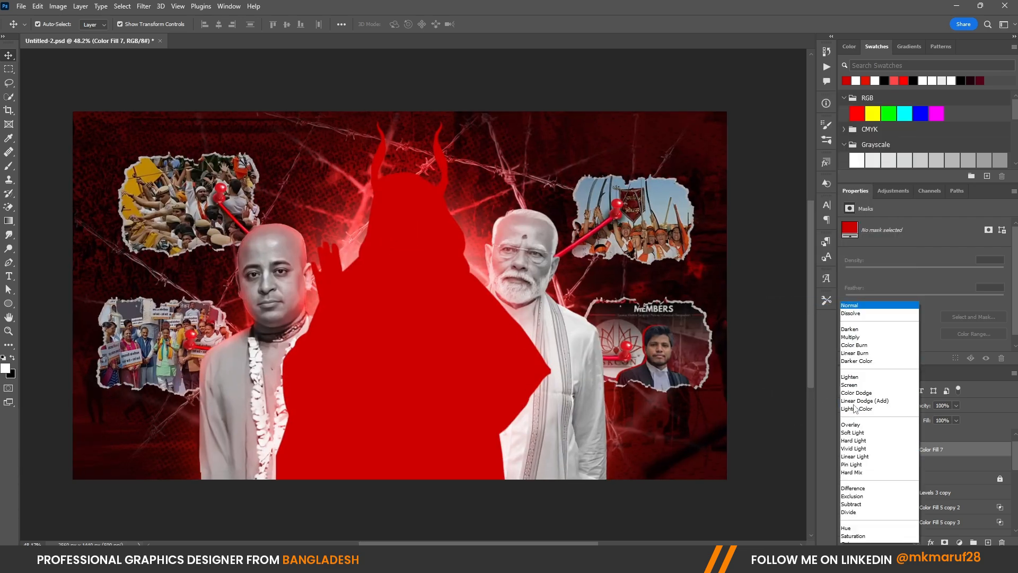
pyautogui.click(855, 388)
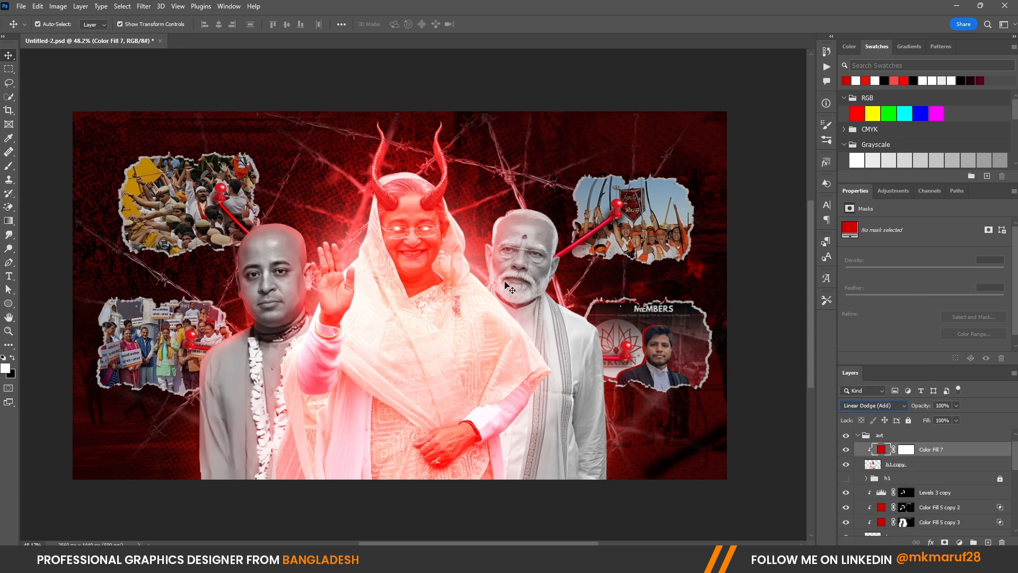
pyautogui.rightClick(878, 452)
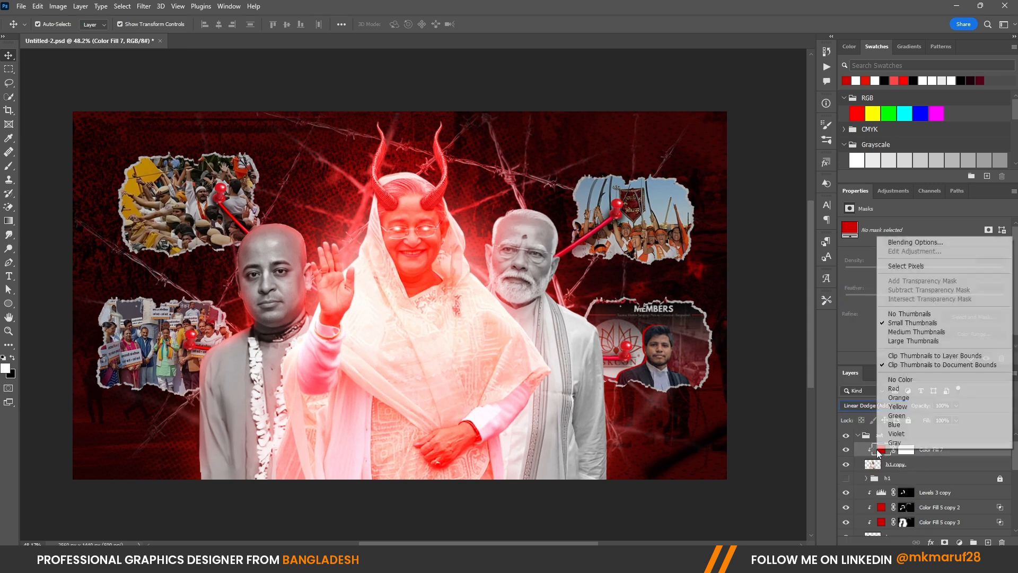
pyautogui.click(910, 243)
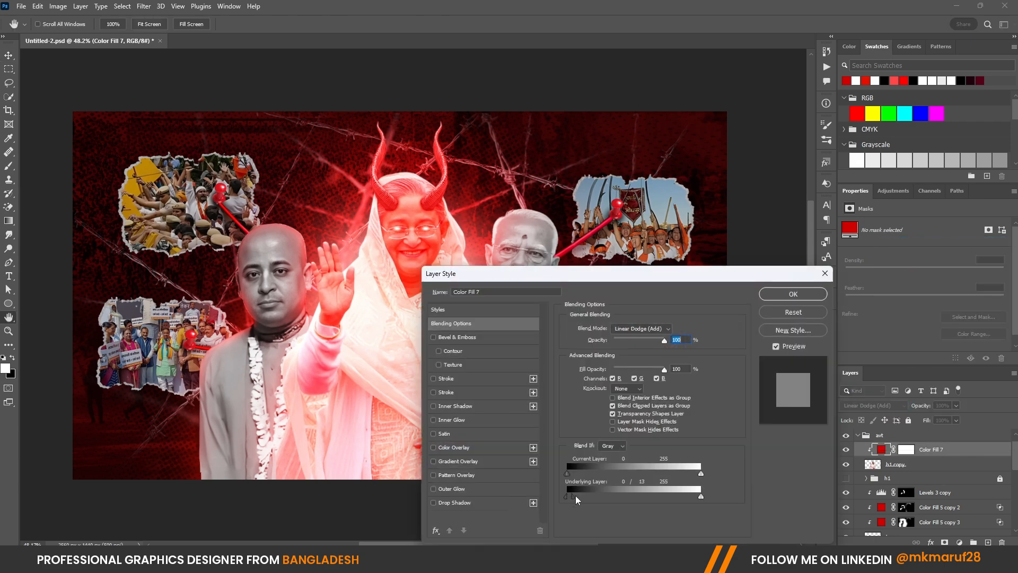
pyautogui.click(792, 294)
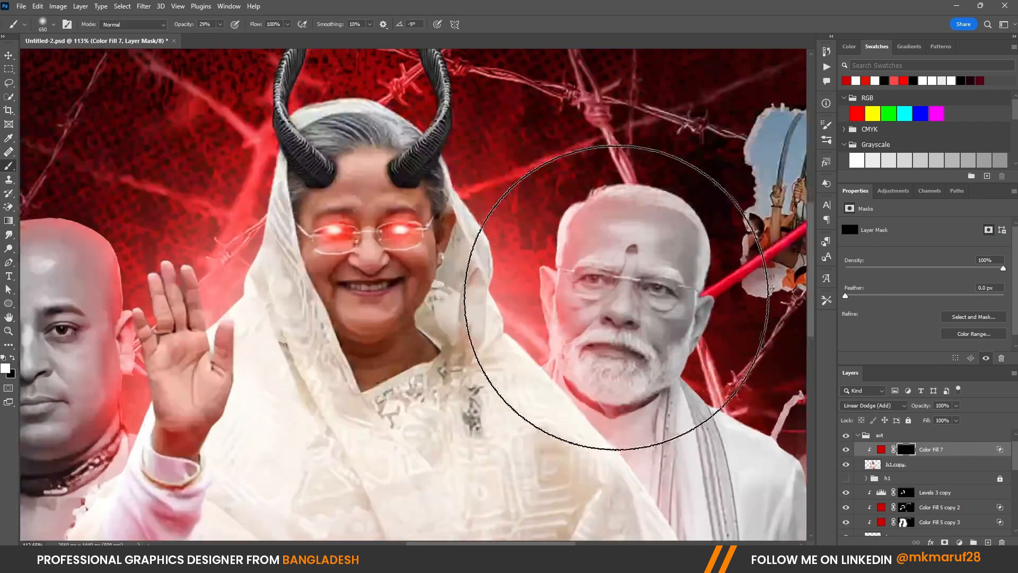
# Black out the red fill's mask and paint white at 100% opacity with a 374 px brush over the horns and hair.
pyautogui.scroll(-2, 198, 134)
pyautogui.click(334, 178)
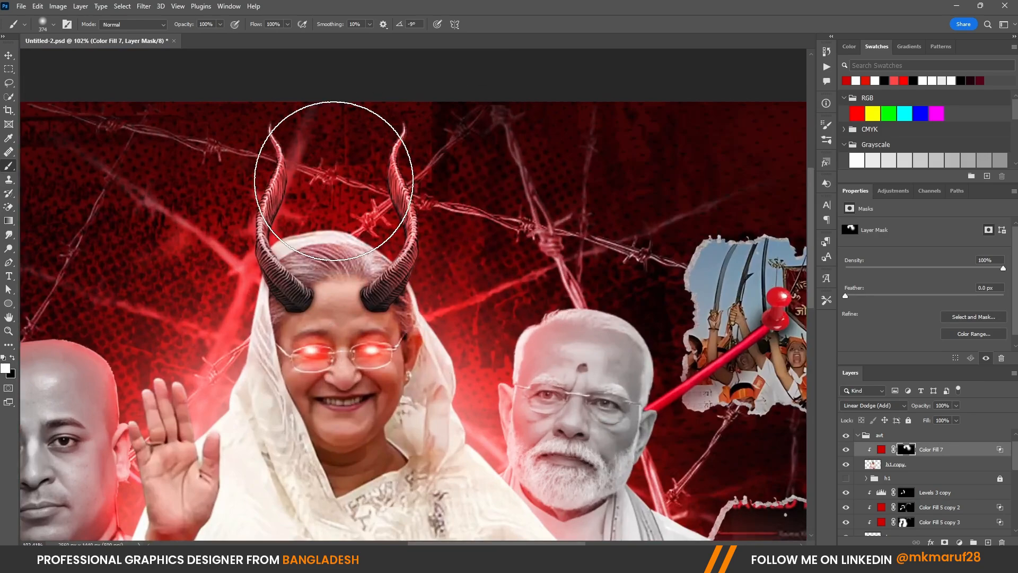
pyautogui.scroll(-2, 334, 178)
pyautogui.scroll(2, 245, 273)
pyautogui.scroll(-4, 395, 175)
# Enlarge the brush to 532 px and paint white on the mask along the central figure's shoulder and outer clothing.
pyautogui.press(']')
pyautogui.press(']')
pyautogui.press(']')
pyautogui.scroll(3, 488, 461)
pyautogui.click(564, 305)
pyautogui.scroll(-4, 250, 462)
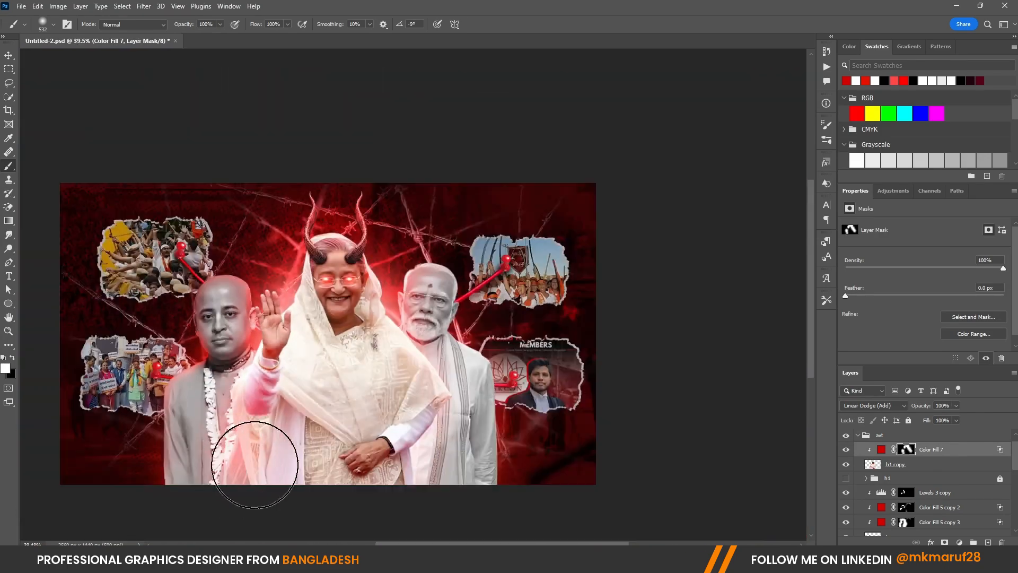
pyautogui.scroll(4, 251, 463)
pyautogui.moveTo(162, 372); pyautogui.dragTo(144, 444)
pyautogui.scroll(-3, 614, 269)
# Shrink the brush to 241 px and paint white on the red fill's mask along the central figure's veil and horns.
pyautogui.scroll(9, 543, 251)
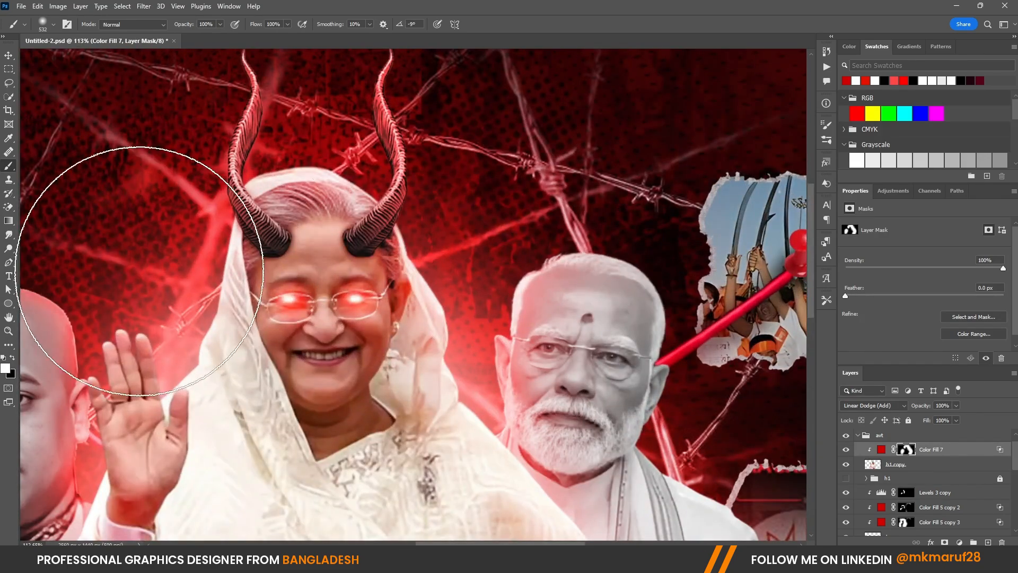
pyautogui.moveTo(132, 283); pyautogui.dragTo(55, 284)
pyautogui.scroll(2, 214, 261)
pyautogui.moveTo(234, 287)
pyautogui.mouseDown()
pyautogui.moveTo(192, 292)
pyautogui.moveTo(225, 289)
pyautogui.mouseUp()
pyautogui.scroll(-3, 336, 209)
pyautogui.moveTo(309, 162)
pyautogui.mouseDown()
pyautogui.moveTo(334, 170)
pyautogui.moveTo(301, 170)
pyautogui.mouseUp()
pyautogui.scroll(-4, 372, 175)
pyautogui.scroll(5, 431, 177)
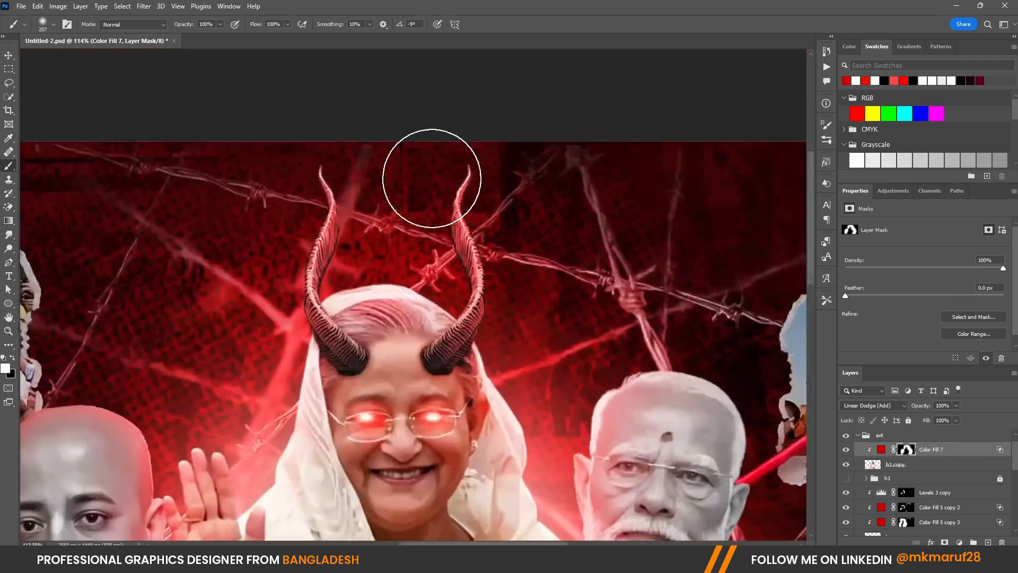
pyautogui.scroll(-3, 425, 242)
pyautogui.scroll(4, 435, 251)
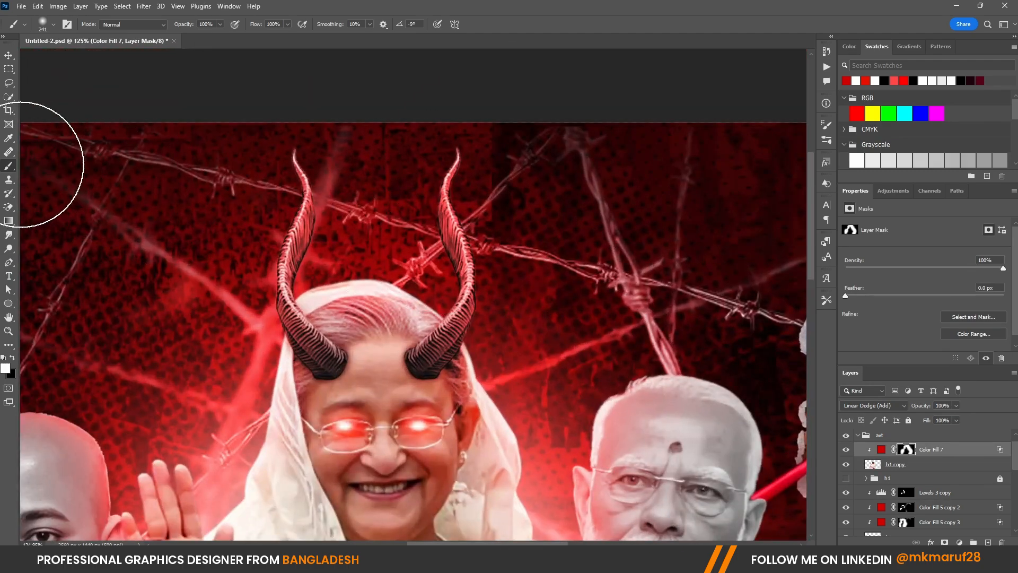
# Paint black on the red fill's mask over the horns and hair to remove the red light there.
pyautogui.moveTo(266, 259); pyautogui.dragTo(278, 265)
pyautogui.moveTo(247, 206)
pyautogui.mouseDown()
pyautogui.moveTo(469, 192)
pyautogui.moveTo(441, 259)
pyautogui.moveTo(446, 311)
pyautogui.moveTo(438, 295)
pyautogui.moveTo(348, 270)
pyautogui.moveTo(261, 267)
pyautogui.moveTo(279, 181)
pyautogui.mouseUp()
pyautogui.click(13, 358)
pyautogui.scroll(5, 249, 339)
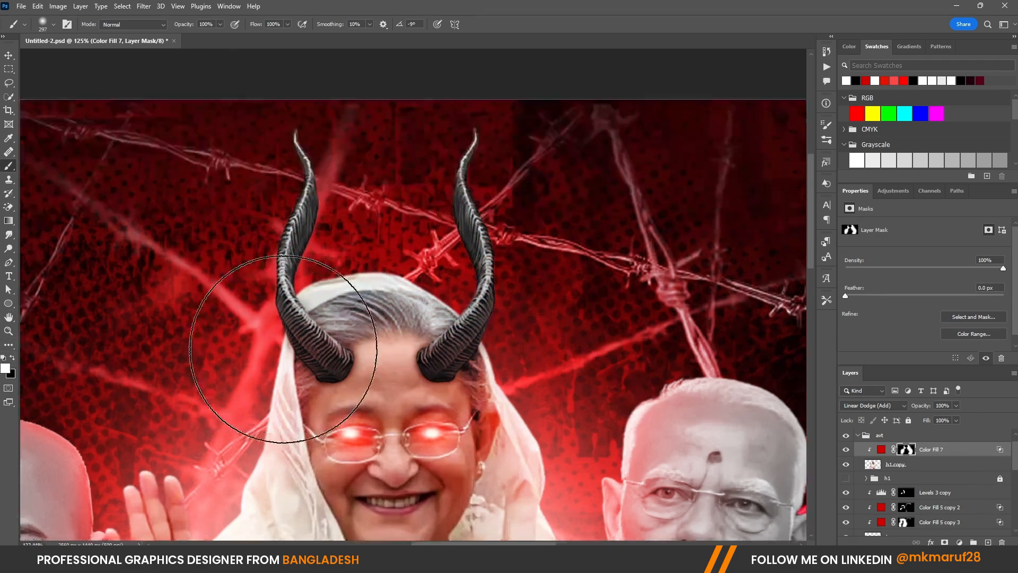
# Repaint white on the mask along the horns and the veil's top and side edges, using smaller brushes between 101 and 188 px.
pyautogui.moveTo(229, 291); pyautogui.dragTo(166, 293)
pyautogui.scroll(-3, 166, 293)
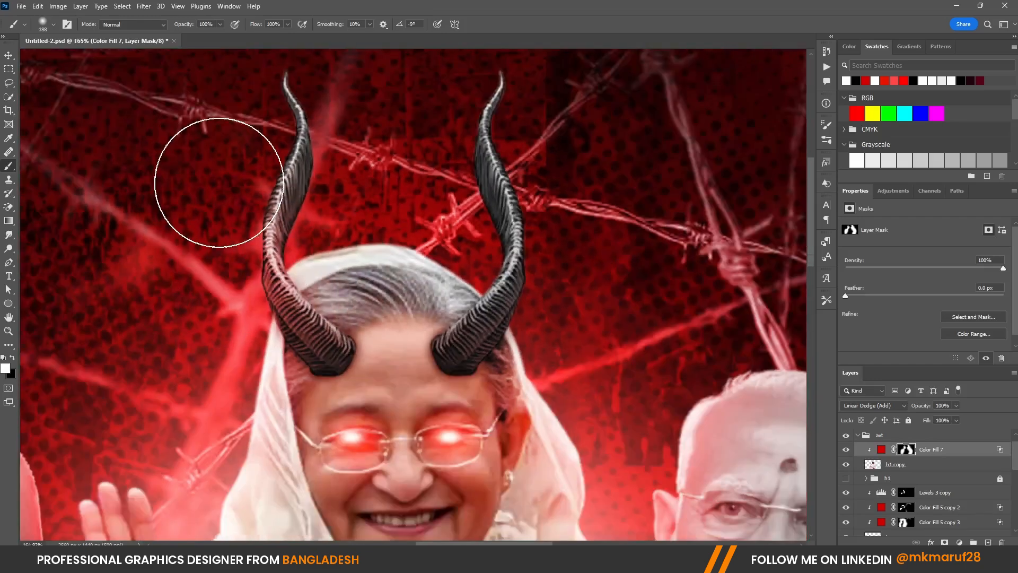
pyautogui.moveTo(492, 173)
pyautogui.mouseDown()
pyautogui.moveTo(578, 152)
pyautogui.moveTo(552, 170)
pyautogui.moveTo(556, 128)
pyautogui.moveTo(588, 214)
pyautogui.moveTo(577, 338)
pyautogui.mouseUp()
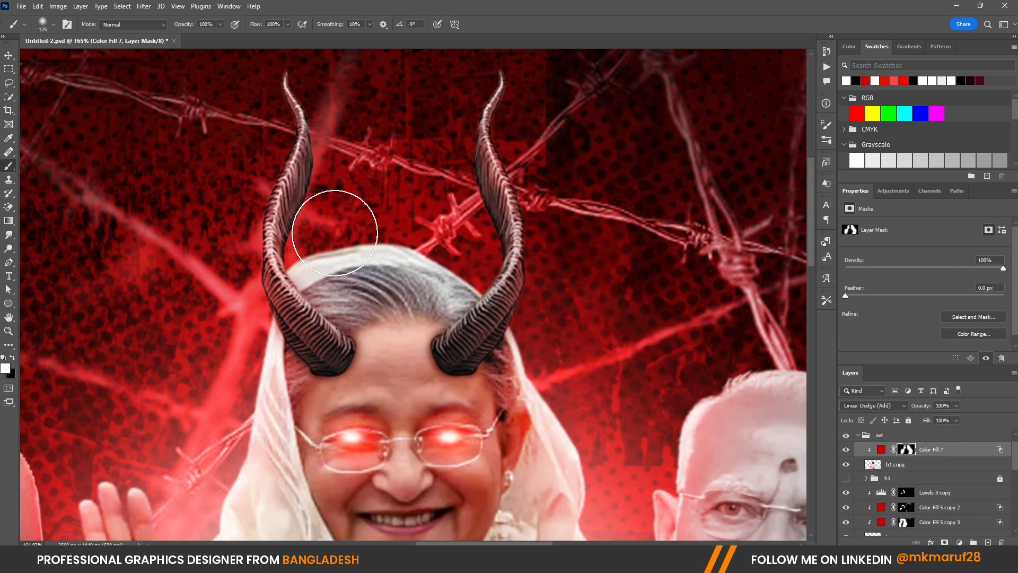
pyautogui.moveTo(318, 227); pyautogui.dragTo(306, 227)
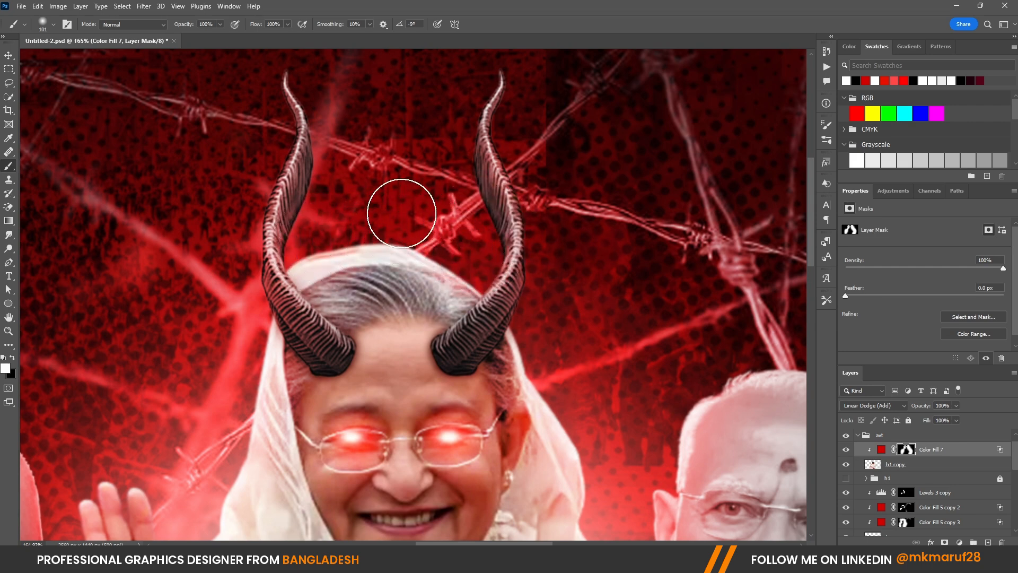
pyautogui.scroll(-3, 416, 135)
pyautogui.moveTo(510, 286); pyautogui.dragTo(516, 286)
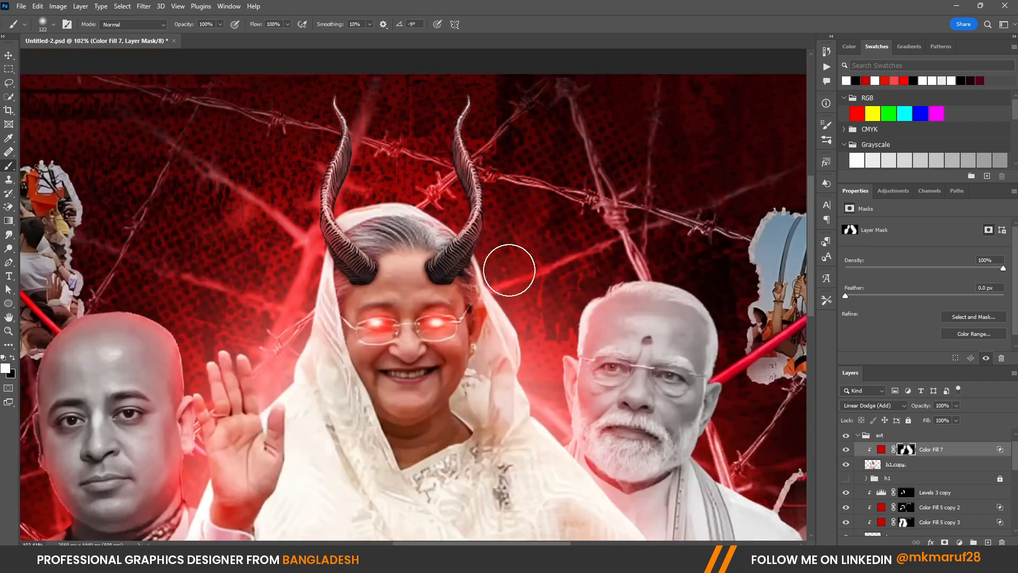
pyautogui.scroll(4, 509, 270)
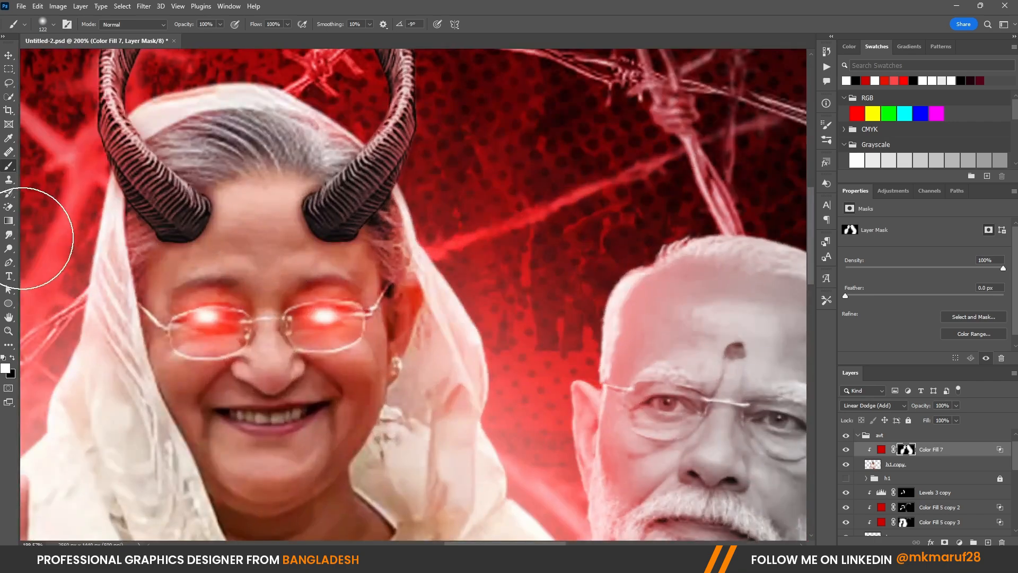
# Soften the mask beside the central figure's face using the Smudge tool at 199 px and 40% strength.
pyautogui.click(7, 234)
pyautogui.moveTo(321, 297); pyautogui.dragTo(412, 305)
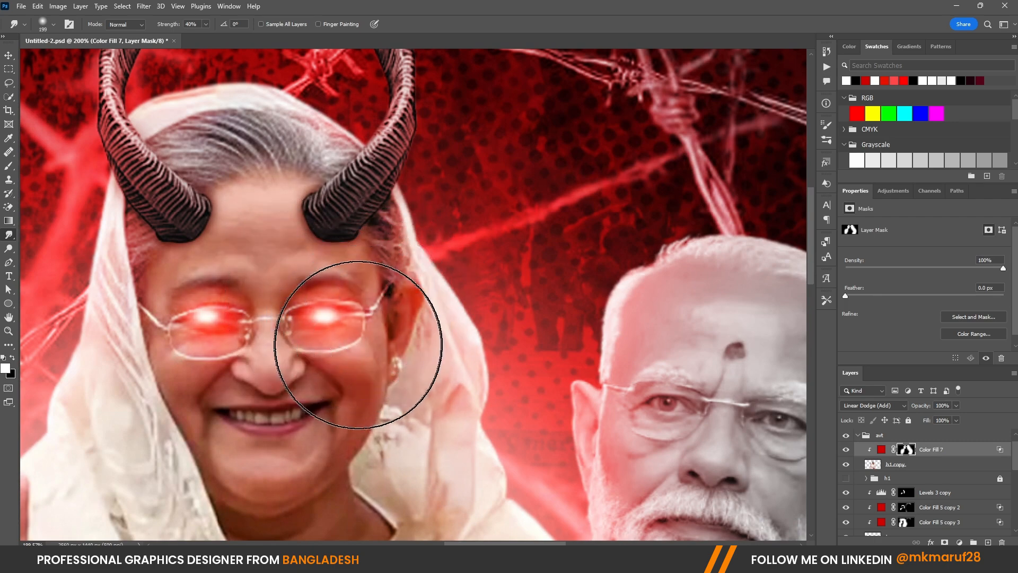
pyautogui.scroll(-5, 355, 257)
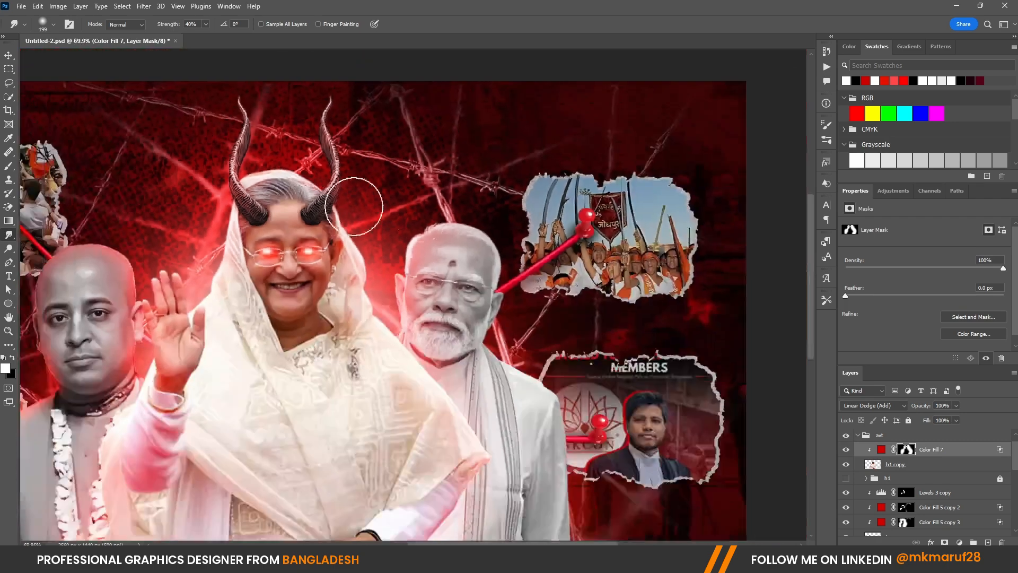
# Deselect the red fill layer and save the document.
pyautogui.hotkey('ctrl', 't')
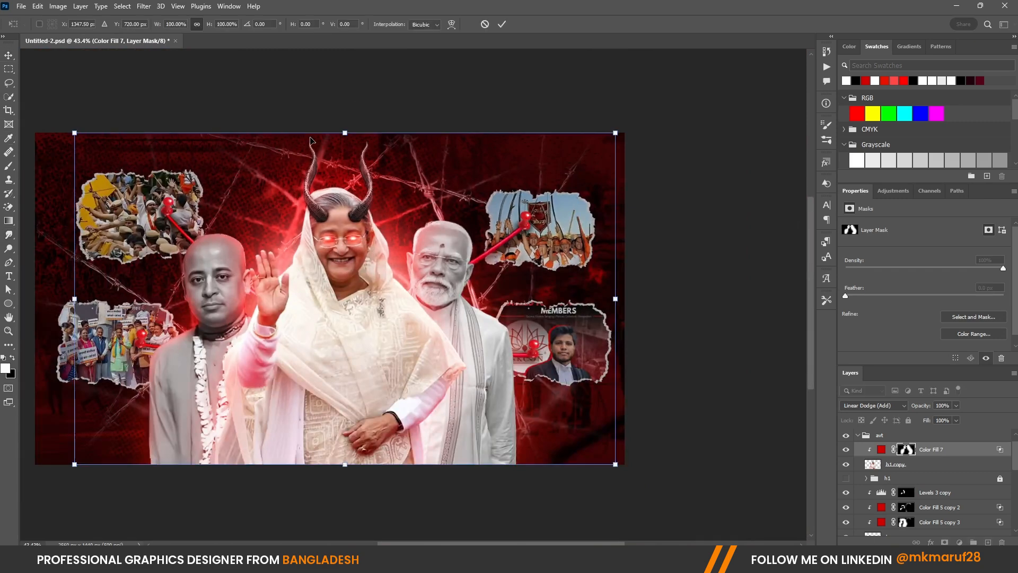
pyautogui.click(502, 25)
pyautogui.scroll(-2, 283, 217)
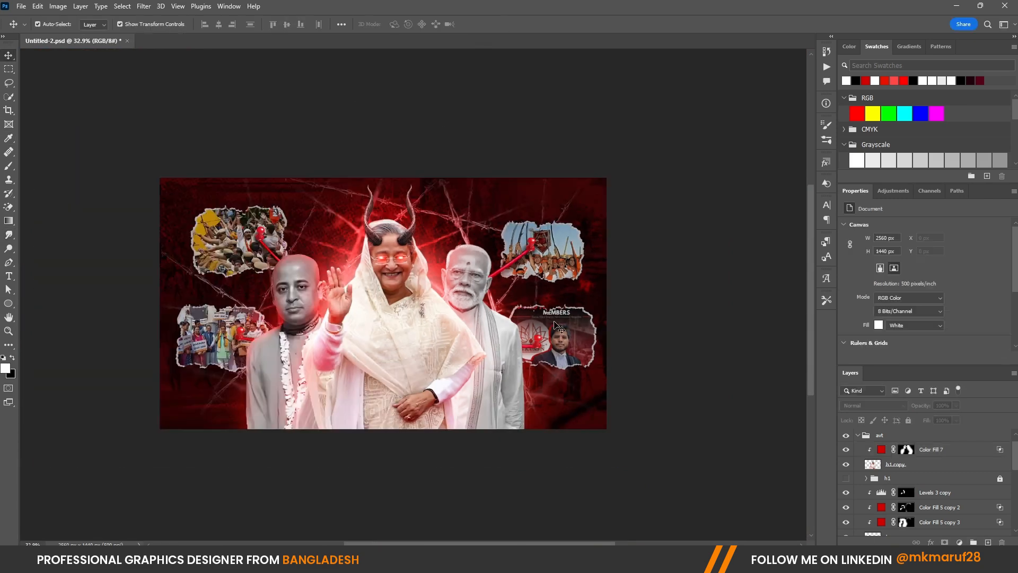
pyautogui.hotkey('ctrl', 's')
# Add another red Solid Color fill above Color Fill 7 and clip it to the h1 copy layer.
pyautogui.scroll(4, 366, 242)
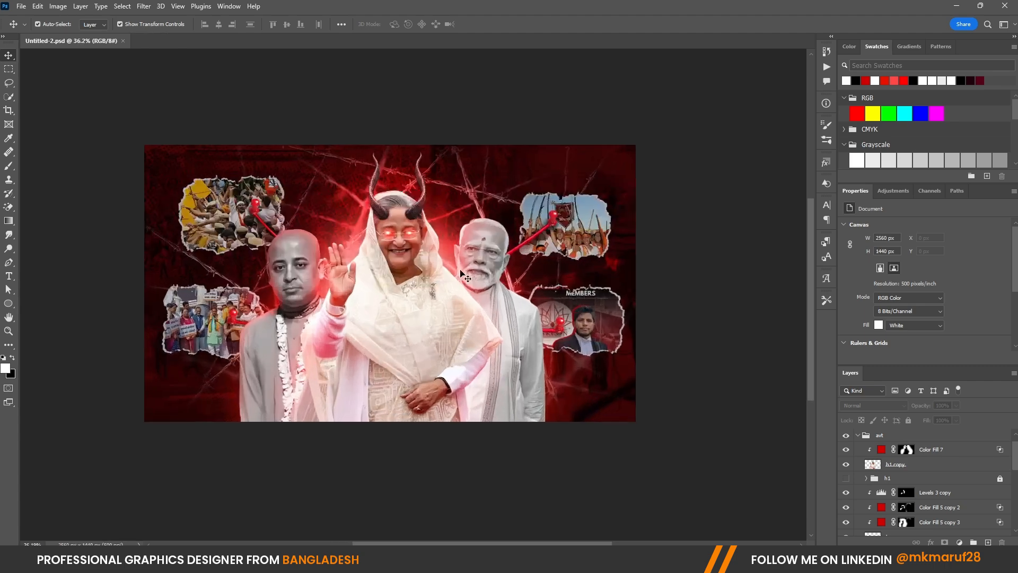
pyautogui.scroll(1, 366, 243)
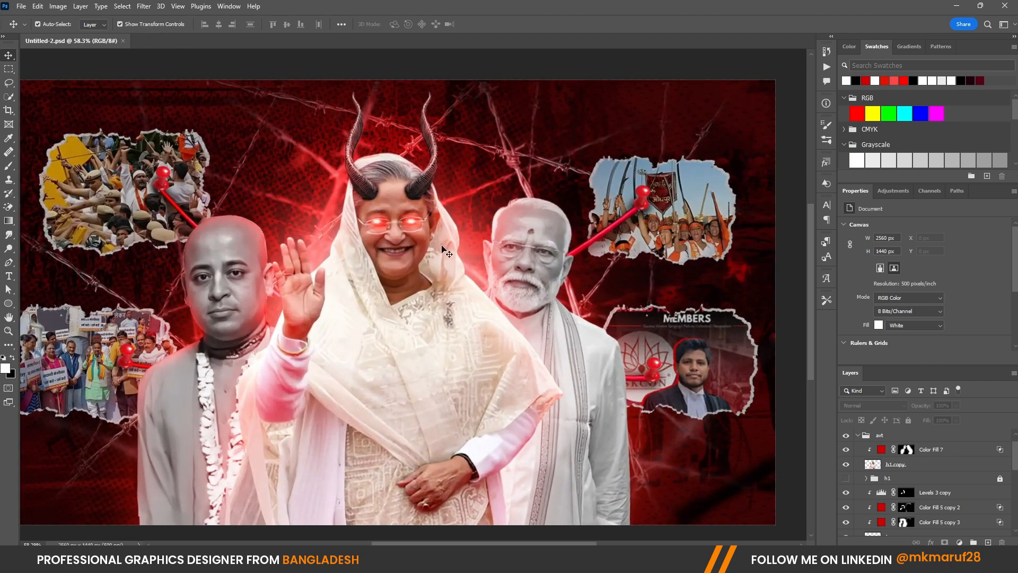
pyautogui.click(937, 452)
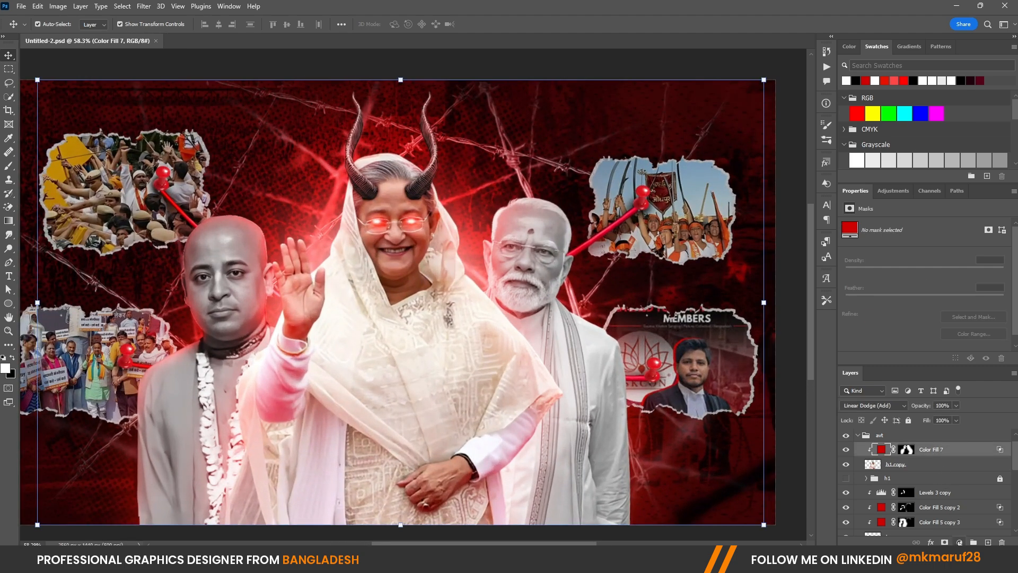
pyautogui.click(959, 542)
pyautogui.click(961, 352)
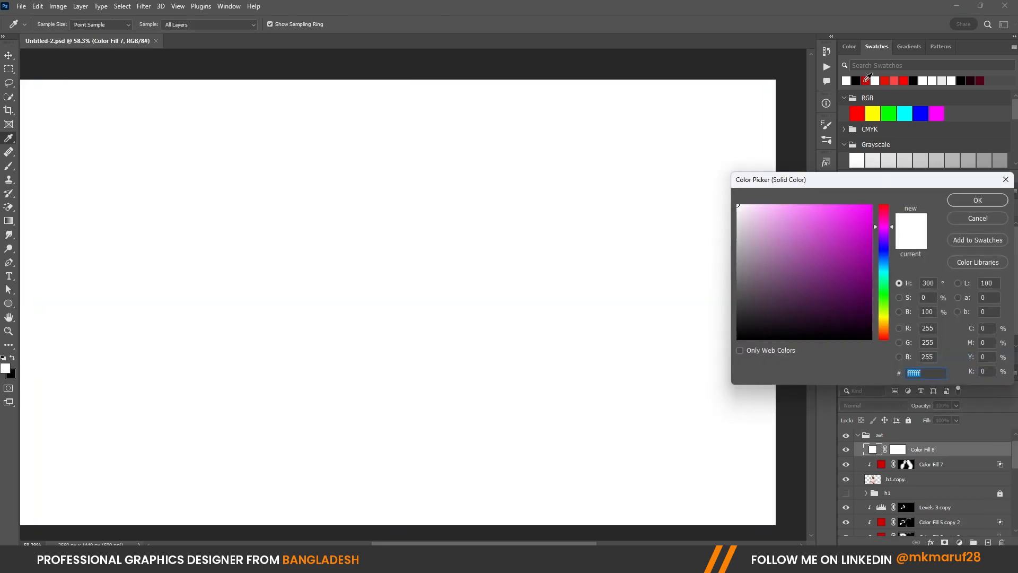
pyautogui.click(865, 81)
pyautogui.click(965, 200)
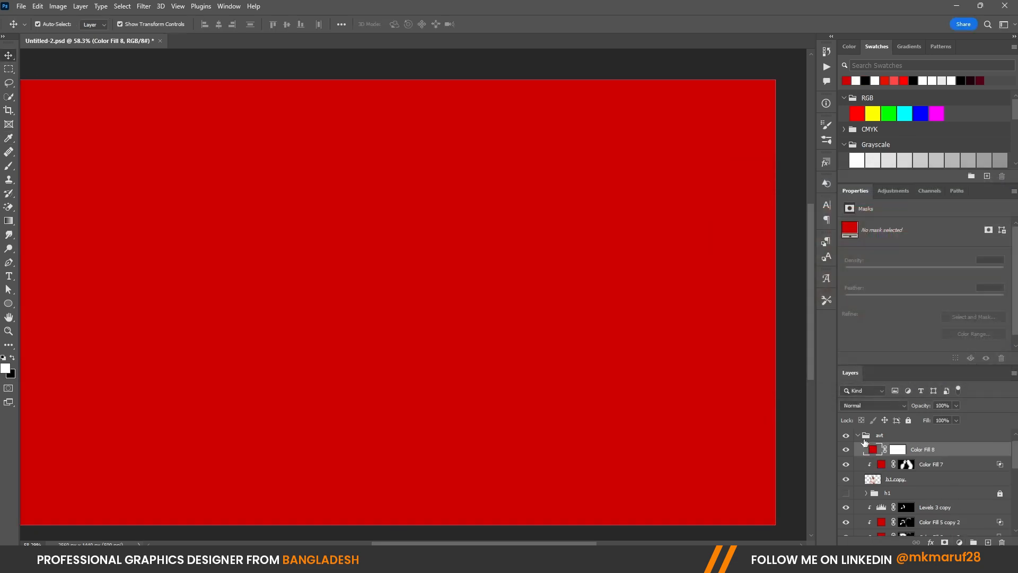
pyautogui.rightClick(920, 457)
pyautogui.click(827, 303)
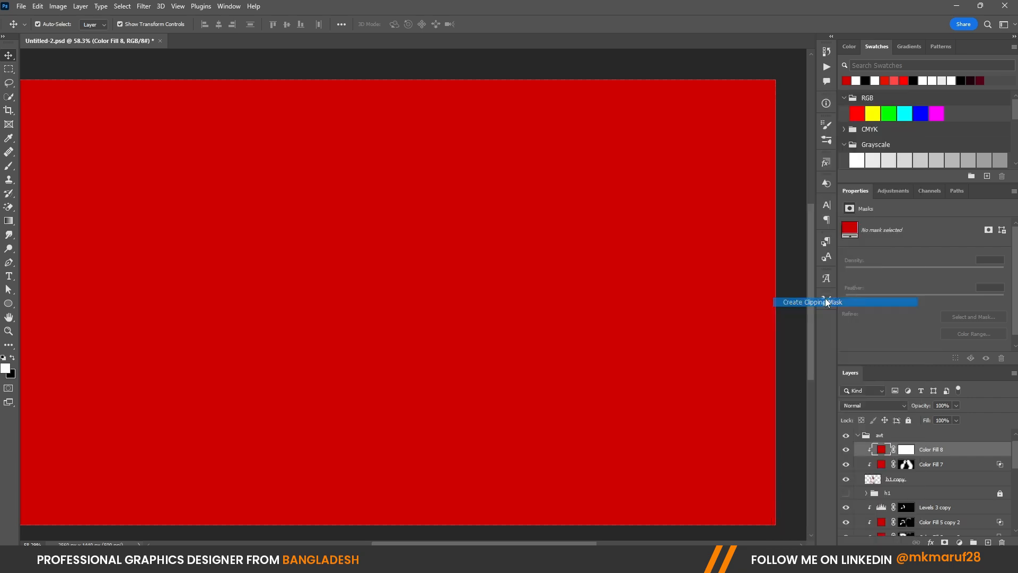
# Set the new red fill's blend mode to Screen and invert its layer mask to black.
pyautogui.click(869, 405)
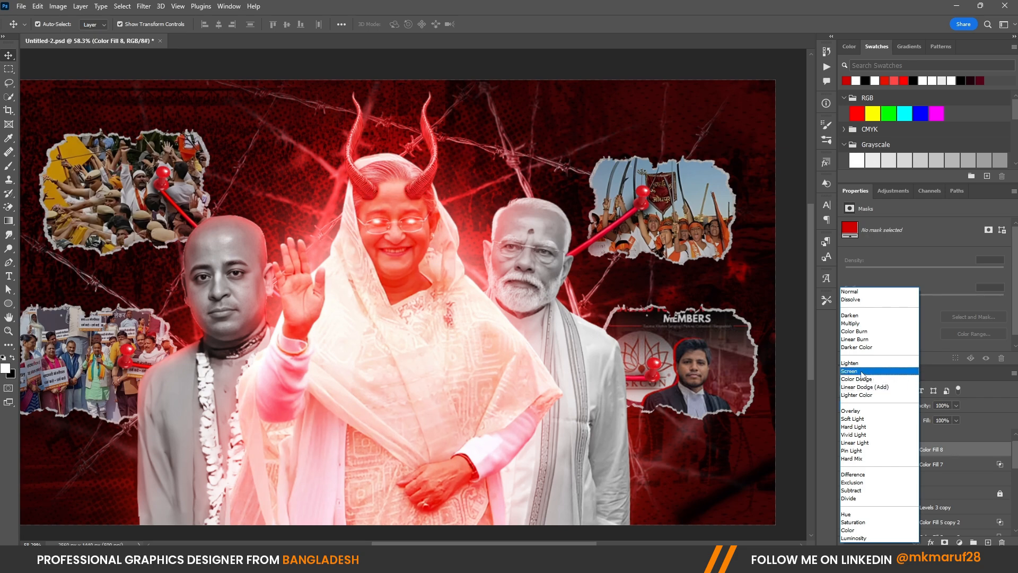
pyautogui.click(862, 371)
pyautogui.click(906, 450)
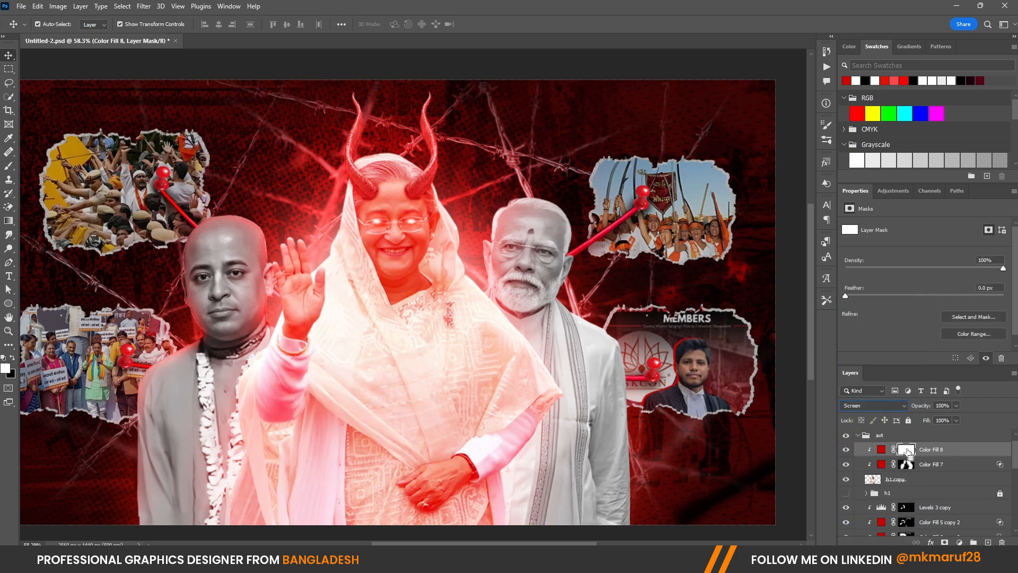
pyautogui.hotkey('ctrl', 'i')
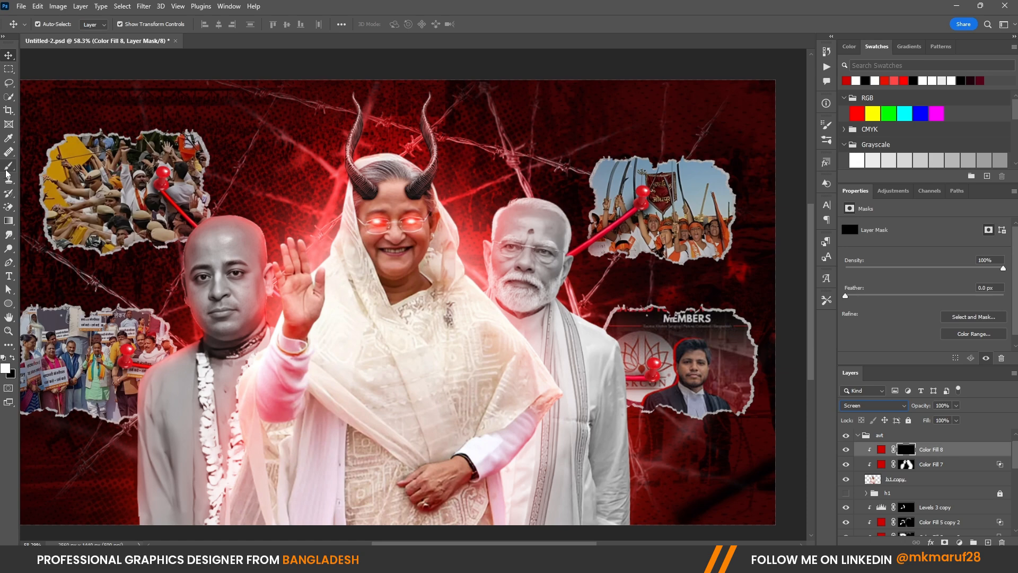
# Paint white on the new fill's mask with a 122 px brush along both side edges of the central figure's veil.
pyautogui.click(7, 167)
pyautogui.scroll(8, 499, 266)
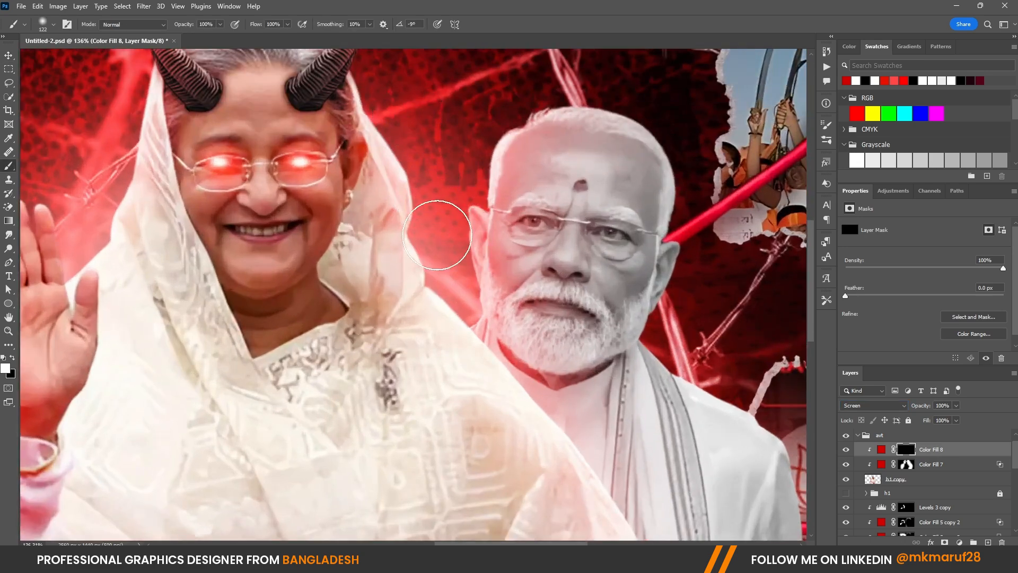
pyautogui.scroll(-8, 639, 450)
pyautogui.scroll(8, 234, 141)
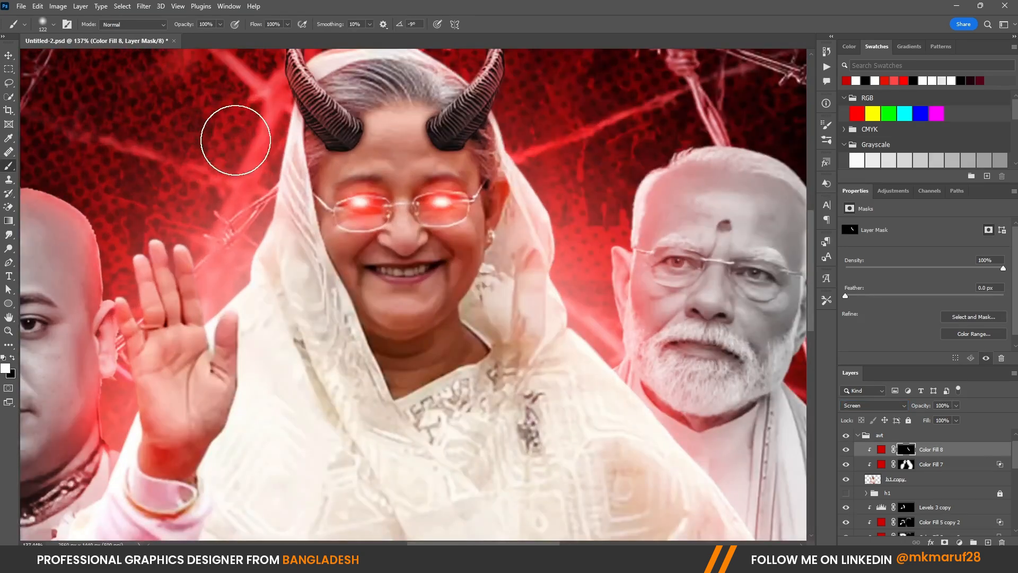
pyautogui.moveTo(234, 141)
pyautogui.mouseDown()
pyautogui.moveTo(264, 140)
pyautogui.moveTo(257, 234)
pyautogui.mouseUp()
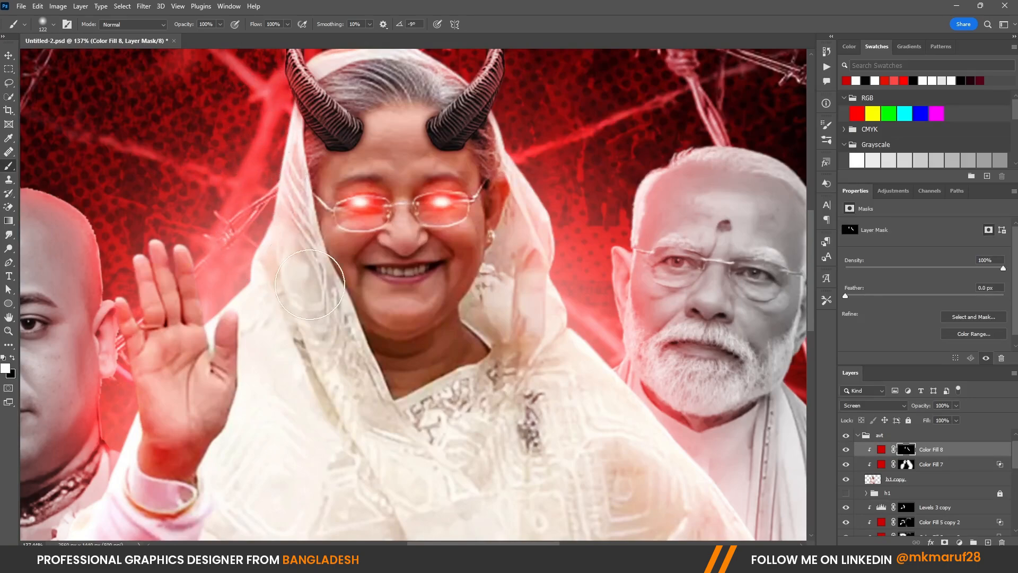
pyautogui.scroll(3, 226, 79)
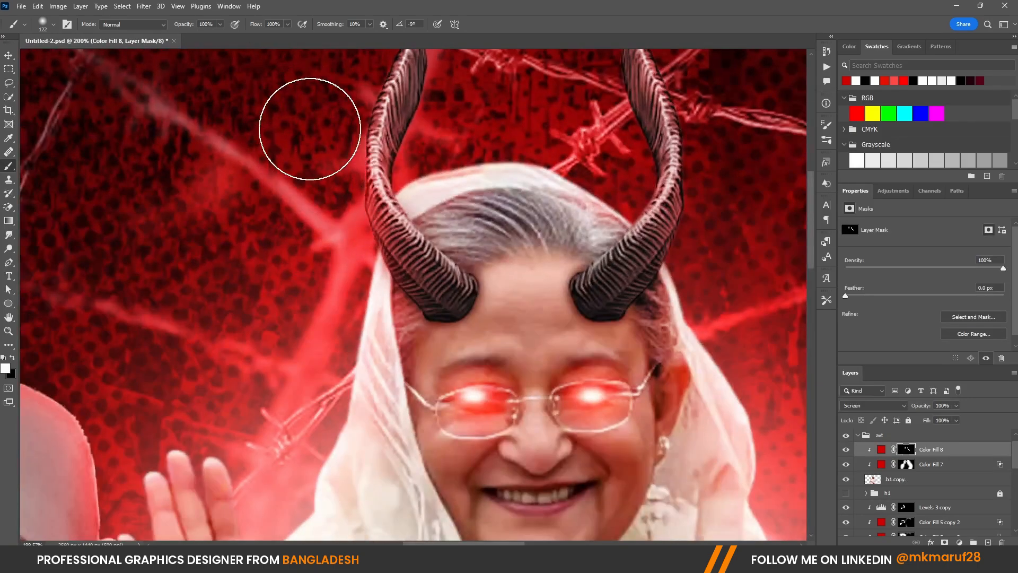
# Paint white on the new fill's mask along both horns and the top of the veil.
pyautogui.scroll(-4, 357, 147)
pyautogui.scroll(2, 357, 147)
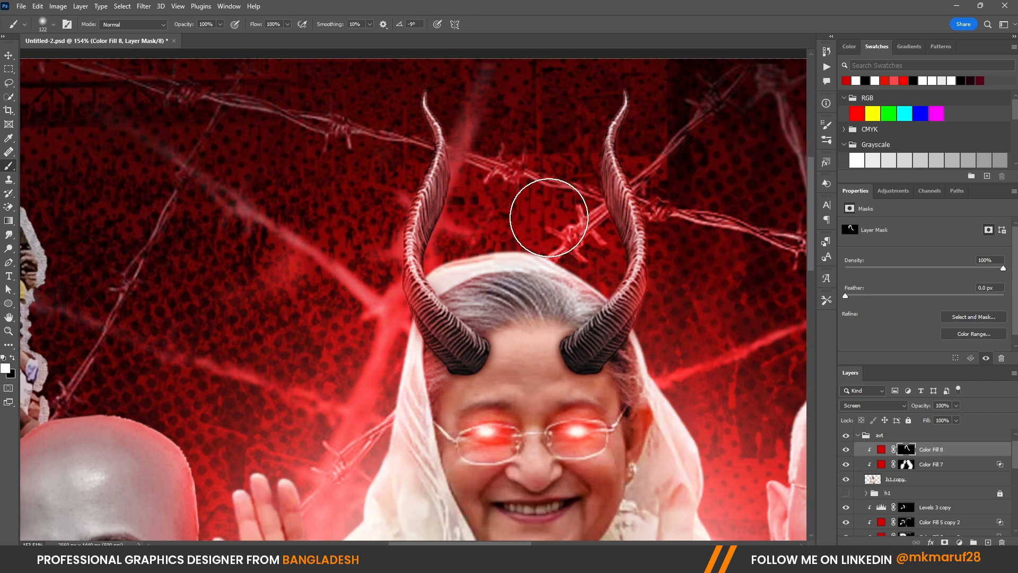
pyautogui.scroll(-3, 487, 168)
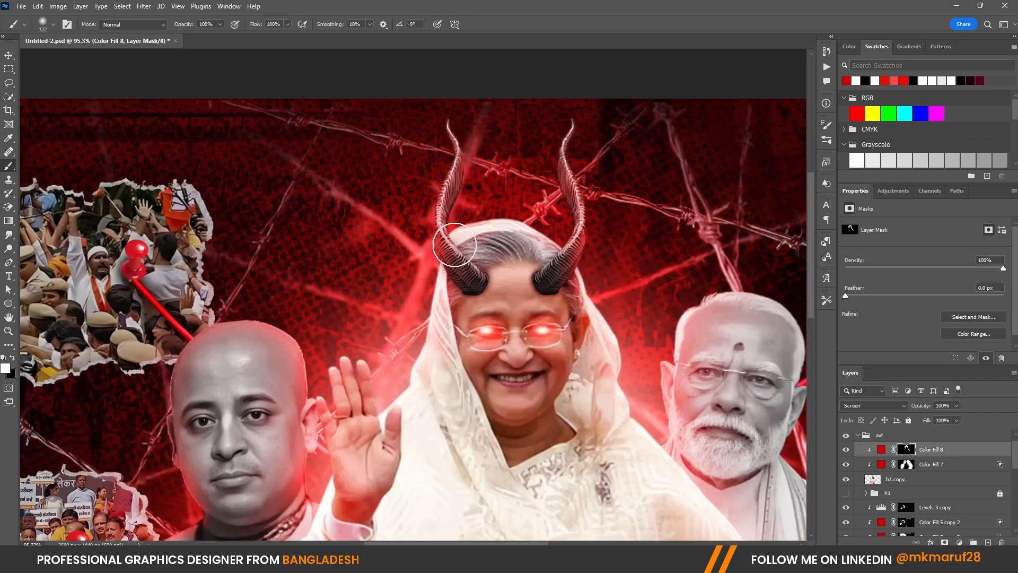
pyautogui.scroll(2, 454, 244)
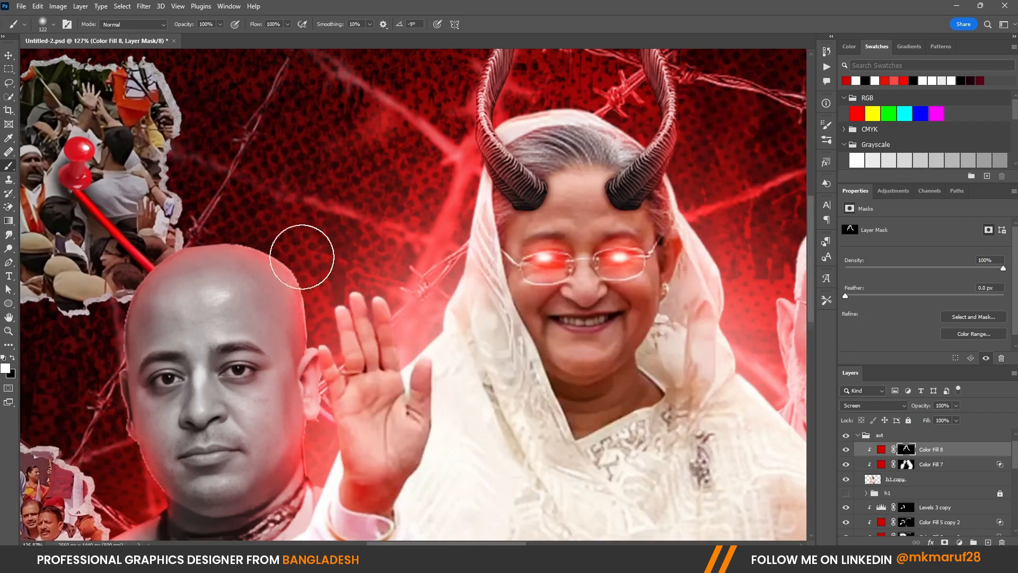
pyautogui.scroll(-3, 302, 257)
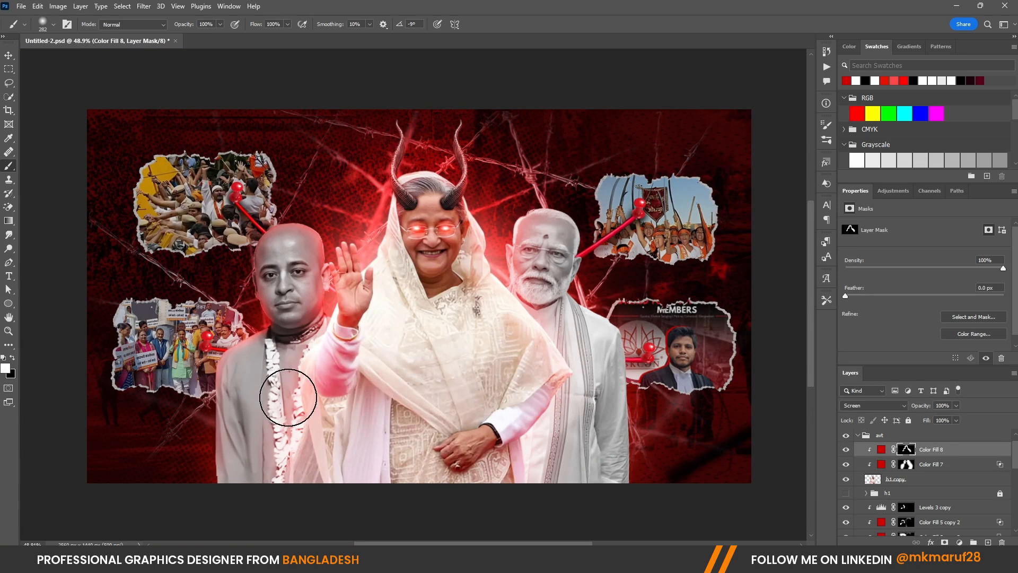
pyautogui.scroll(-2, 466, 302)
pyautogui.scroll(2, 466, 302)
pyautogui.scroll(1, 471, 211)
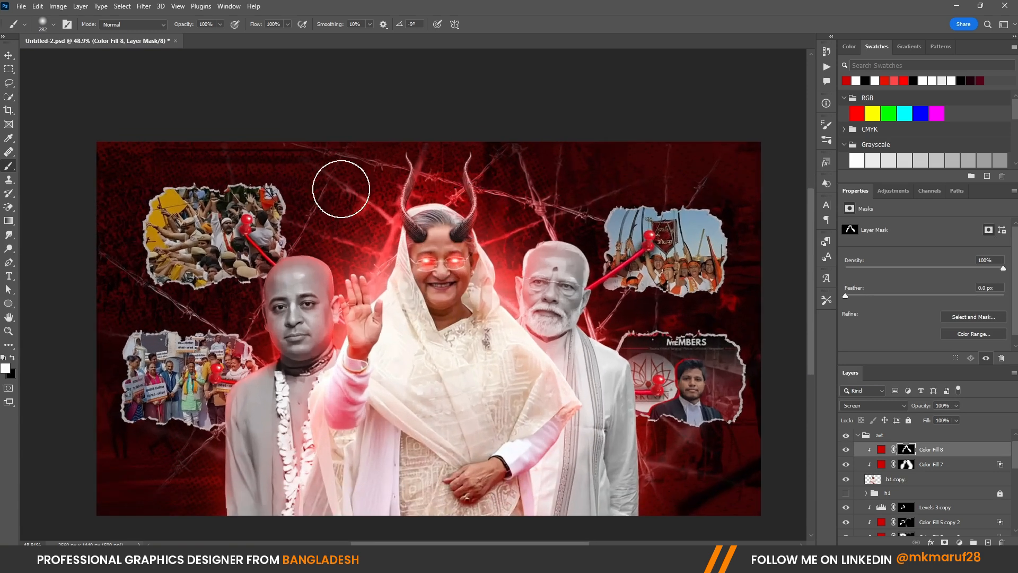
# Deselect the Color Fill 8 layer and save the document with the added rim light.
pyautogui.click(9, 56)
pyautogui.click(250, 107)
pyautogui.scroll(-1, 430, 310)
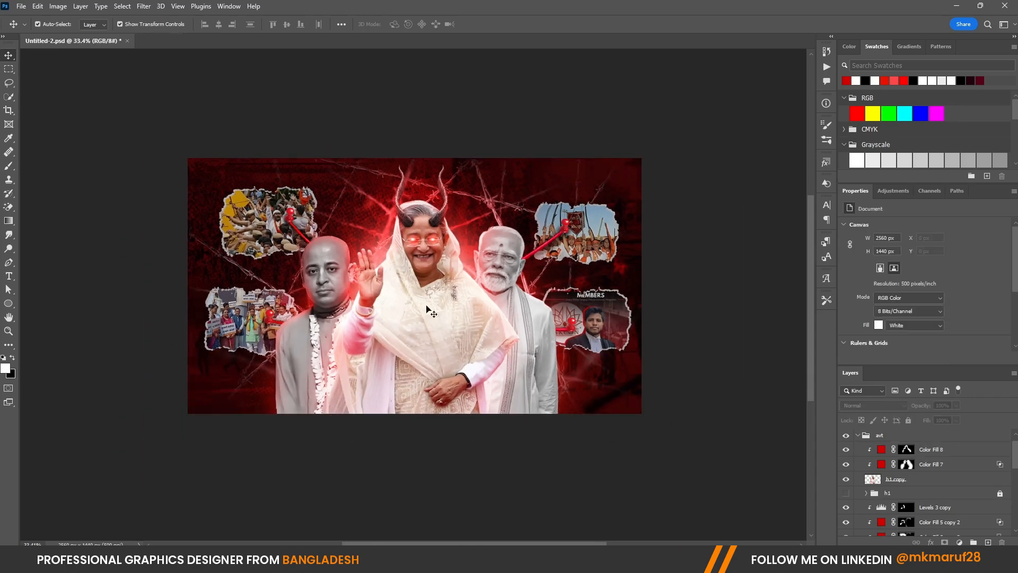
pyautogui.scroll(3, 424, 200)
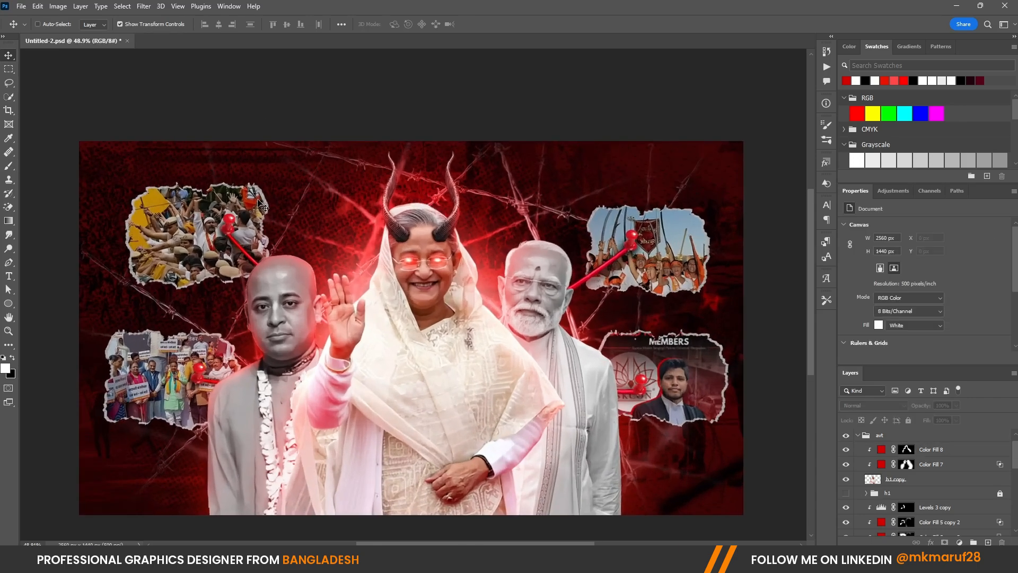
pyautogui.hotkey('ctrl', 's')
pyautogui.scroll(-4, 258, 195)
pyautogui.scroll(4, 362, 204)
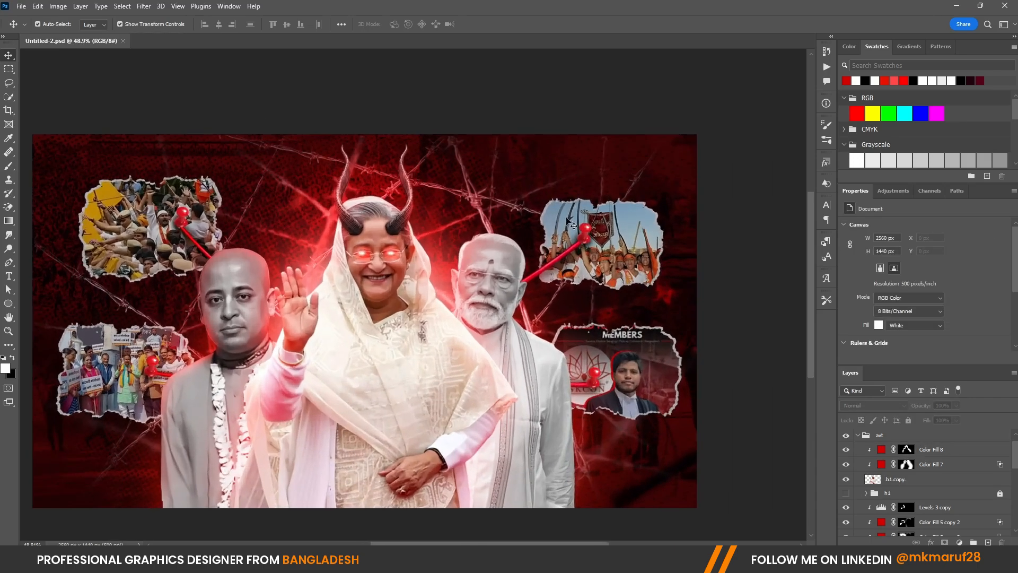
pyautogui.scroll(-2, 495, 335)
pyautogui.scroll(2, 470, 302)
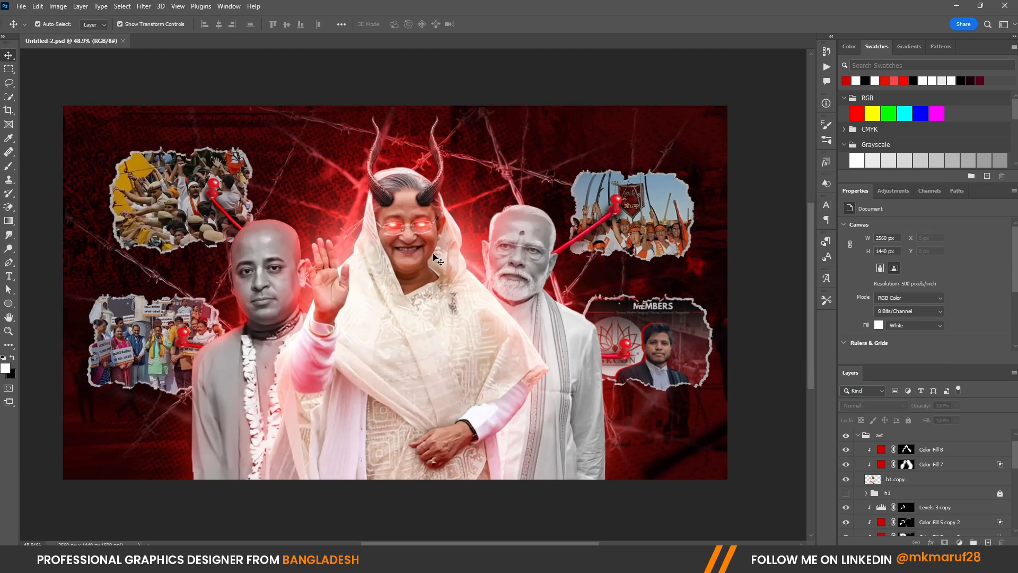
# Add a clipped Levels adjustment with white input 204 above Color Fill 8 and invert its mask to black.
pyautogui.scroll(-2, 645, 366)
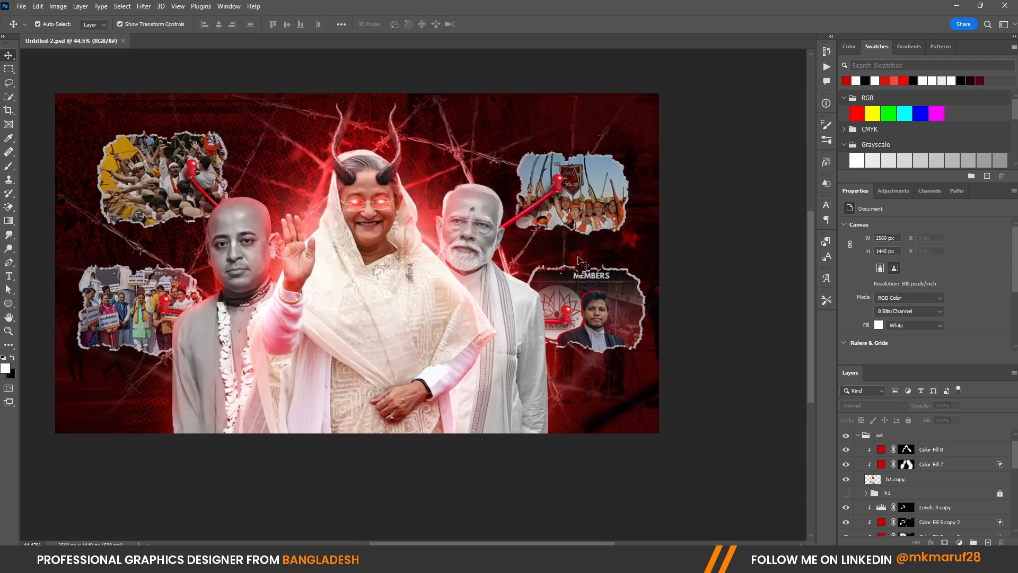
pyautogui.scroll(-1, 582, 262)
pyautogui.scroll(2, 314, 387)
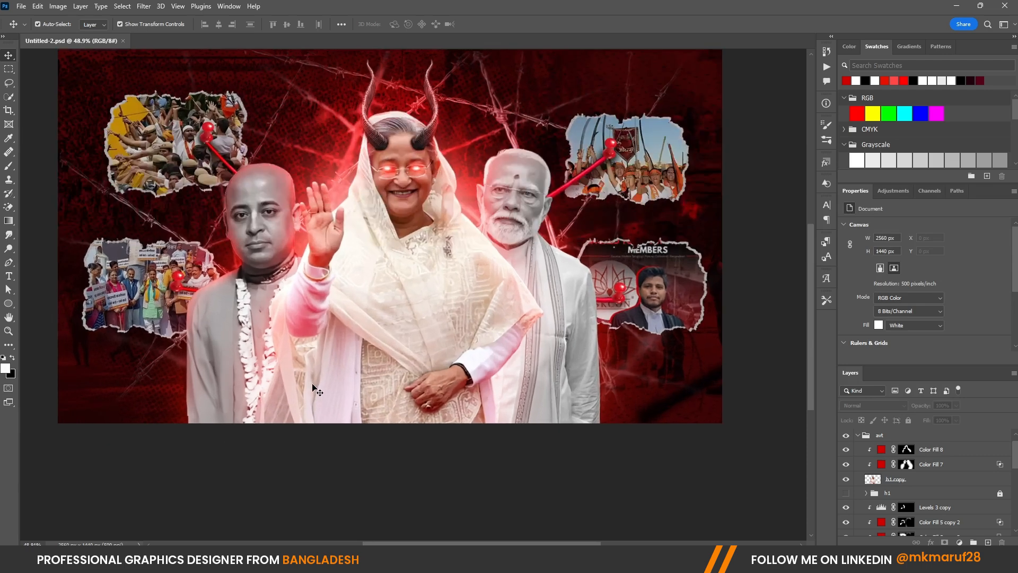
pyautogui.click(931, 449)
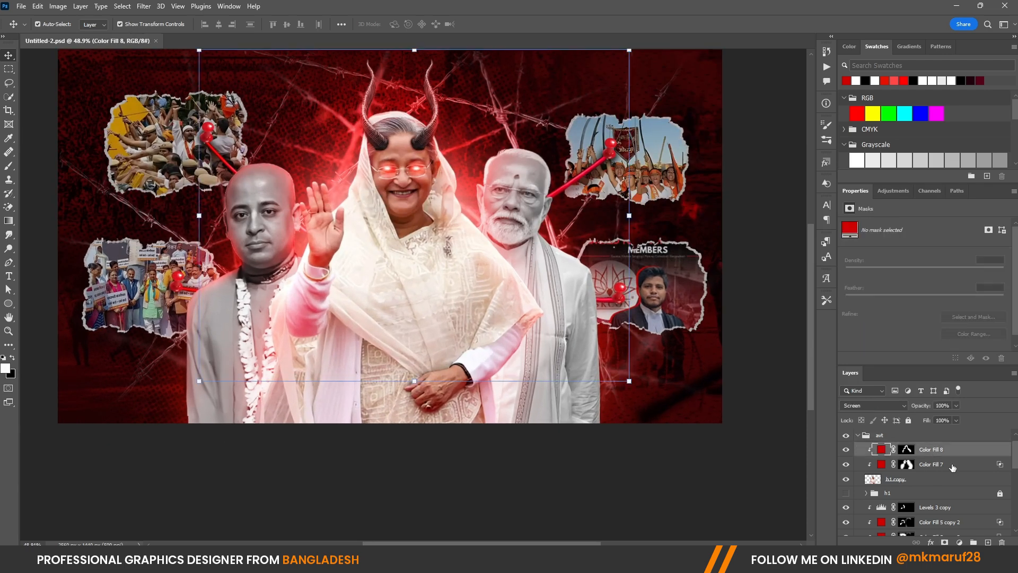
pyautogui.click(958, 543)
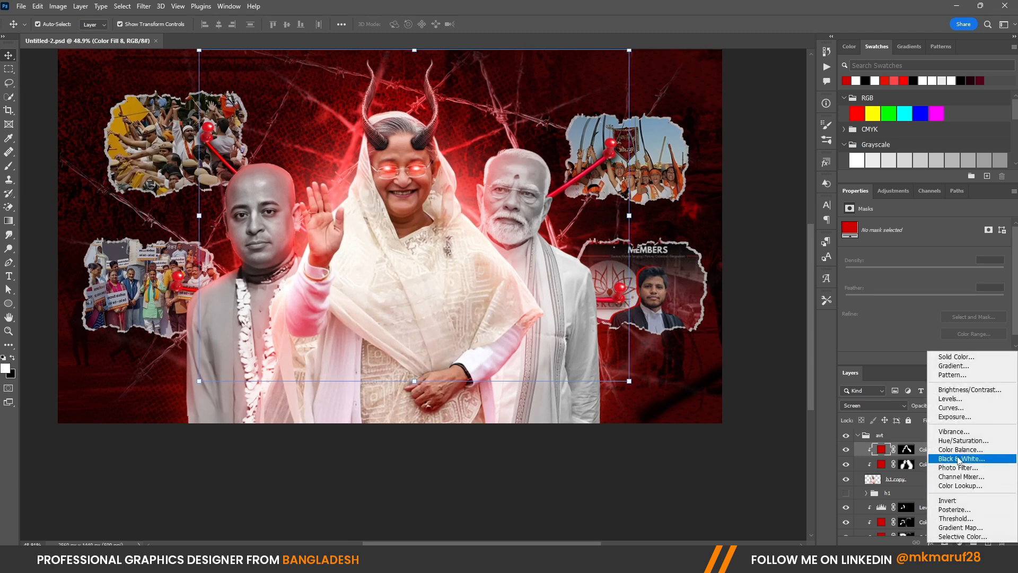
pyautogui.click(959, 402)
pyautogui.moveTo(1001, 306); pyautogui.dragTo(972, 312)
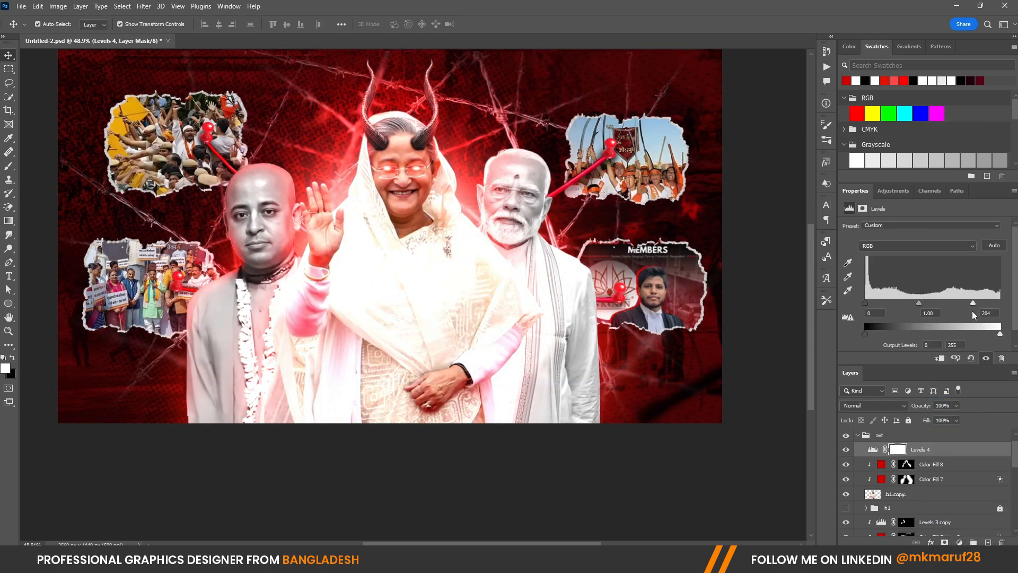
pyautogui.click(946, 360)
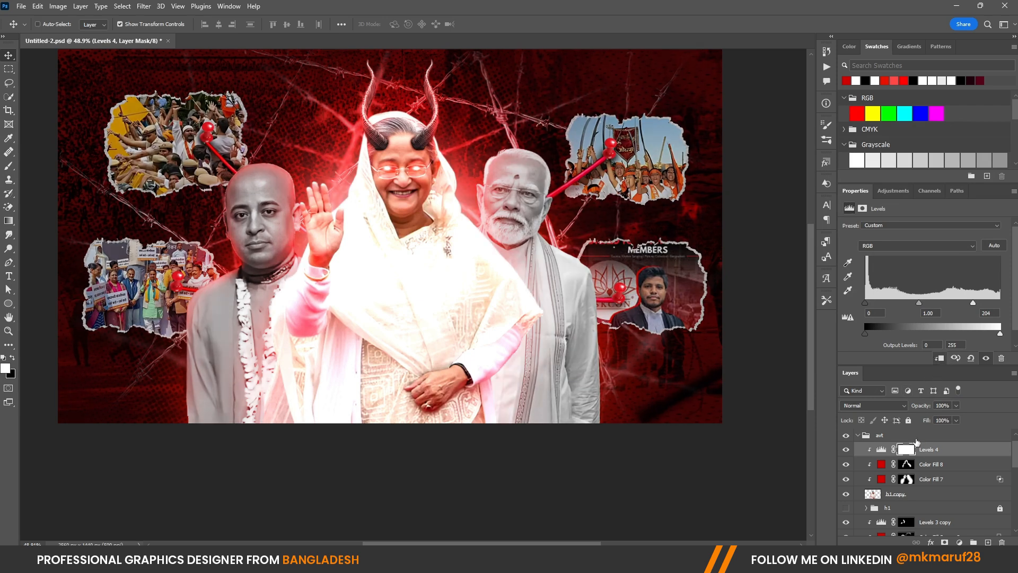
pyautogui.hotkey('ctrl', 'i')
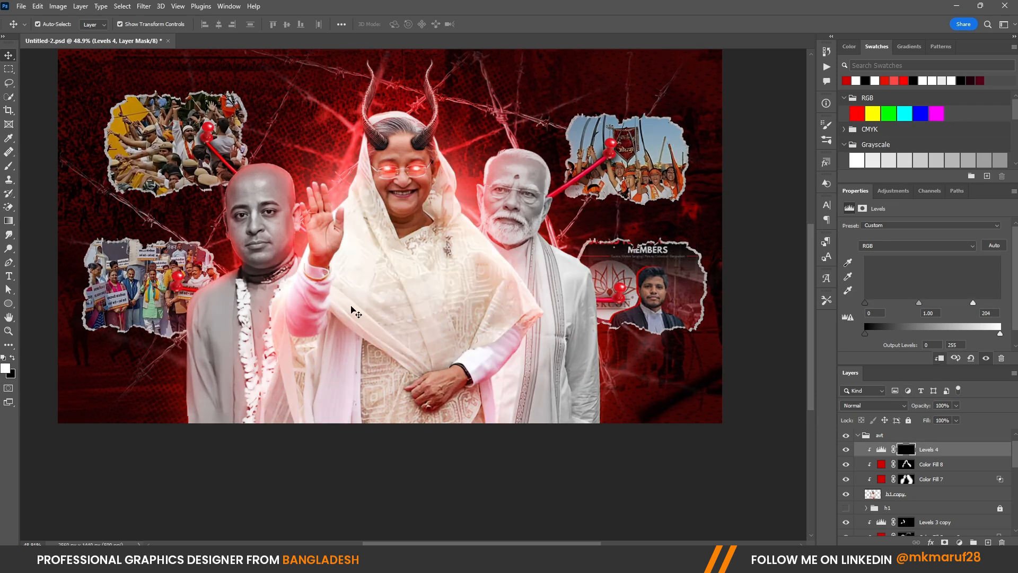
# Paint white on the new Levels mask along both side edges of the central figure's veil with a large soft brush.
pyautogui.click(8, 166)
pyautogui.scroll(4, 518, 198)
pyautogui.moveTo(485, 182); pyautogui.dragTo(631, 321)
pyautogui.moveTo(228, 175); pyautogui.dragTo(160, 265)
pyautogui.scroll(-1, 295, 60)
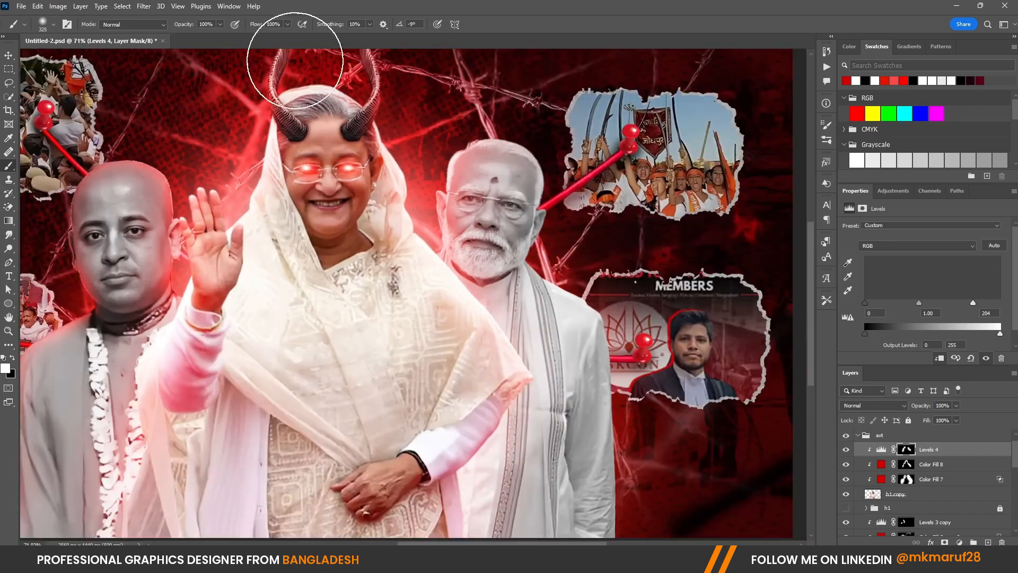
# Paint white on the Levels mask over the top of the veil and the horns, then deselect the layer.
pyautogui.scroll(1, 295, 60)
pyautogui.moveTo(319, 132); pyautogui.dragTo(427, 218)
pyautogui.press('[')
pyautogui.press('[')
pyautogui.press('[')
pyautogui.press('[')
pyautogui.scroll(-4, 438, 330)
pyautogui.press('v')
pyautogui.click(362, 155)
pyautogui.scroll(1, 361, 155)
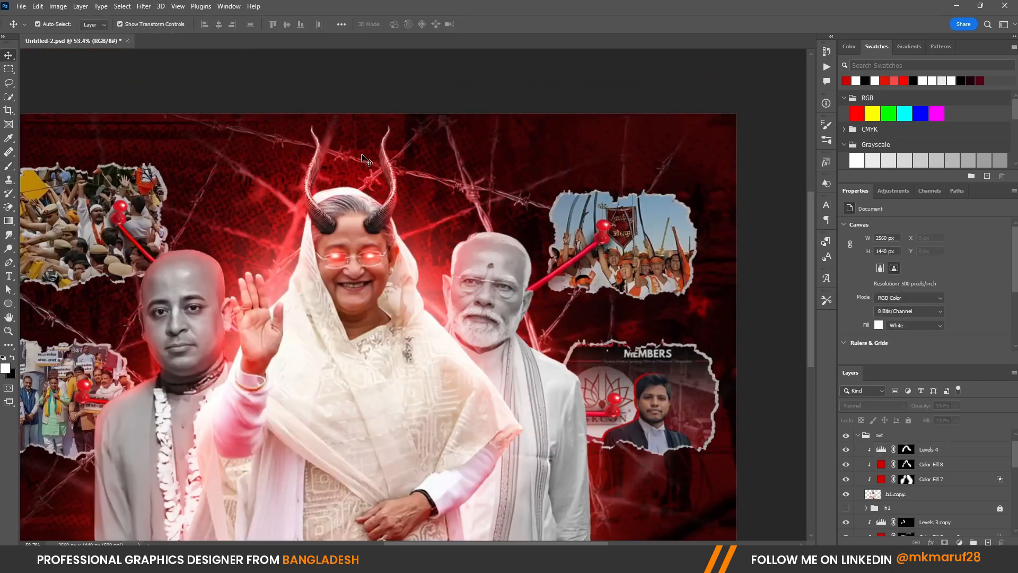
# Add a Levels adjustment above the h1 group with midtones 0.52 and output white 93, and invert its mask to black.
pyautogui.scroll(-1, 362, 157)
pyautogui.scroll(-3, 908, 467)
pyautogui.click(908, 467)
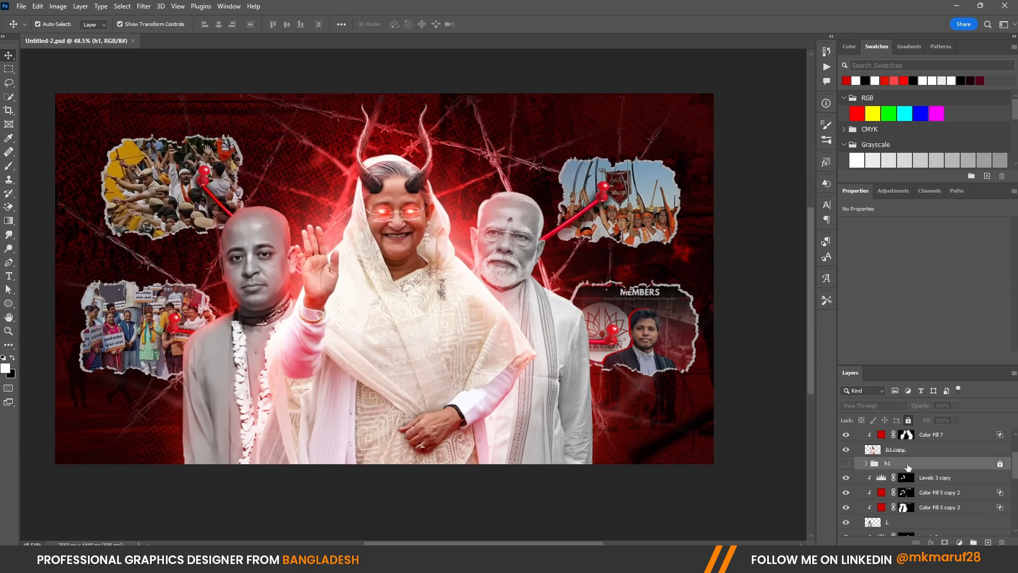
pyautogui.click(959, 542)
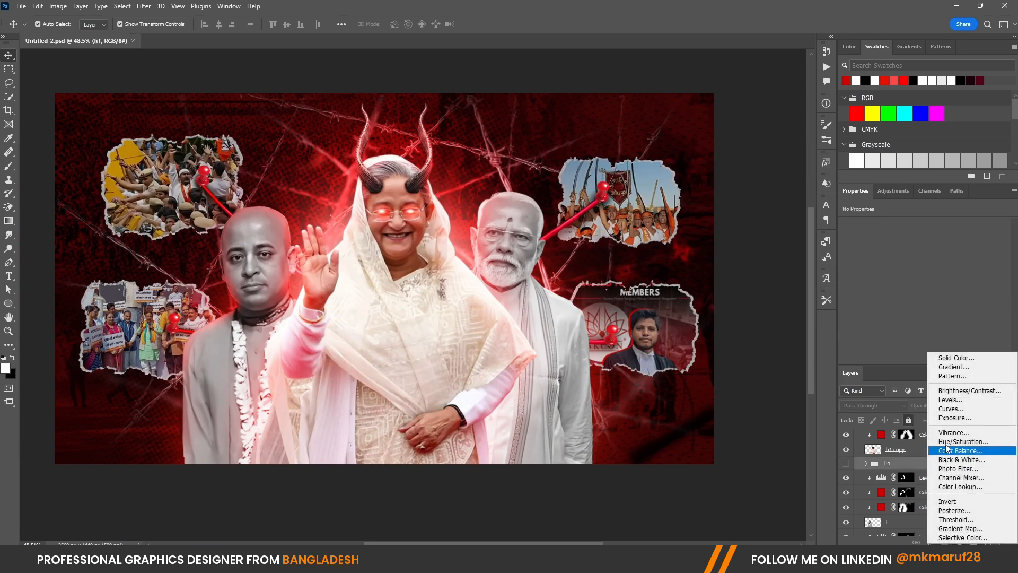
pyautogui.click(955, 402)
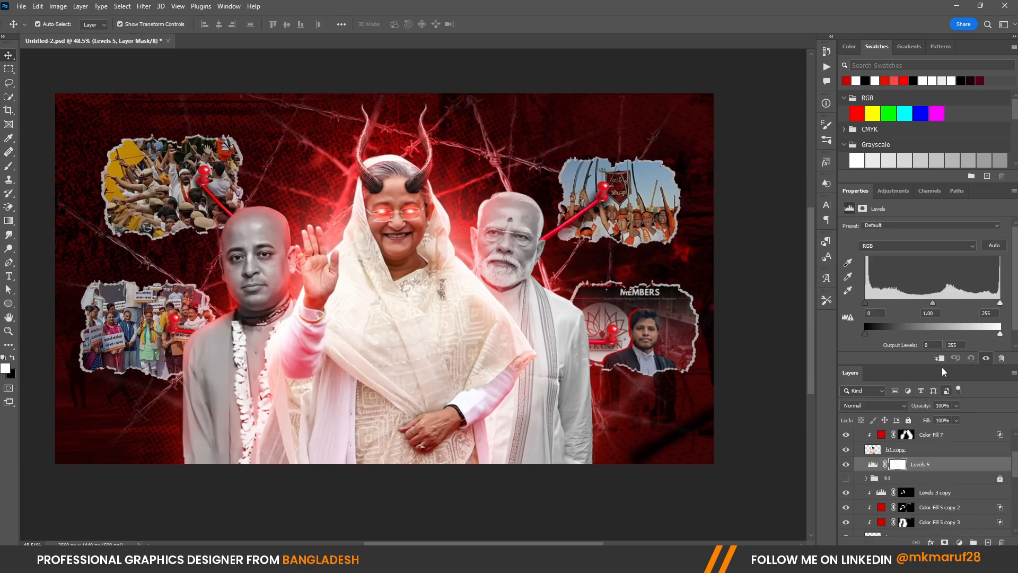
pyautogui.moveTo(1001, 334); pyautogui.dragTo(957, 302)
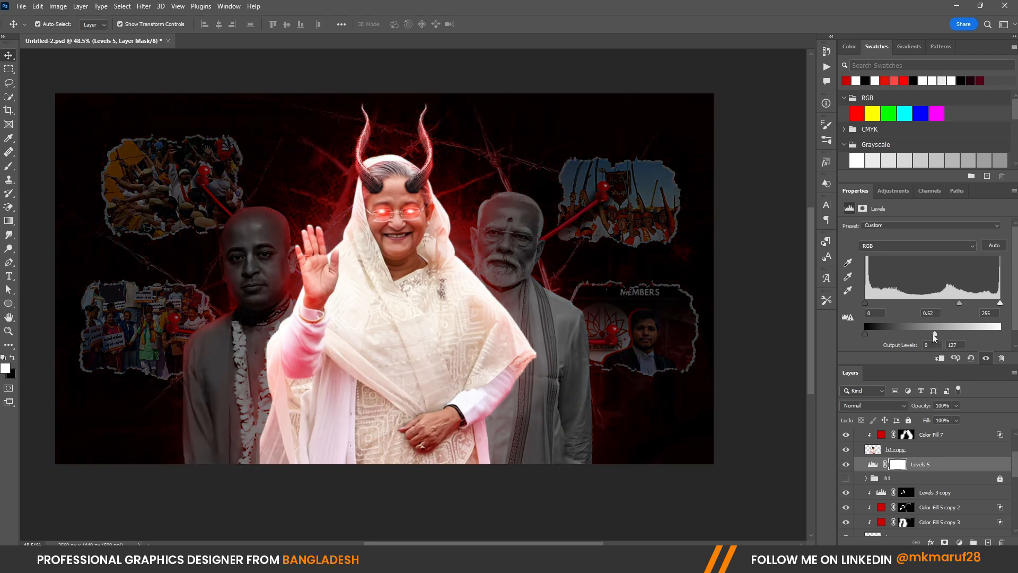
pyautogui.moveTo(935, 336); pyautogui.dragTo(919, 336)
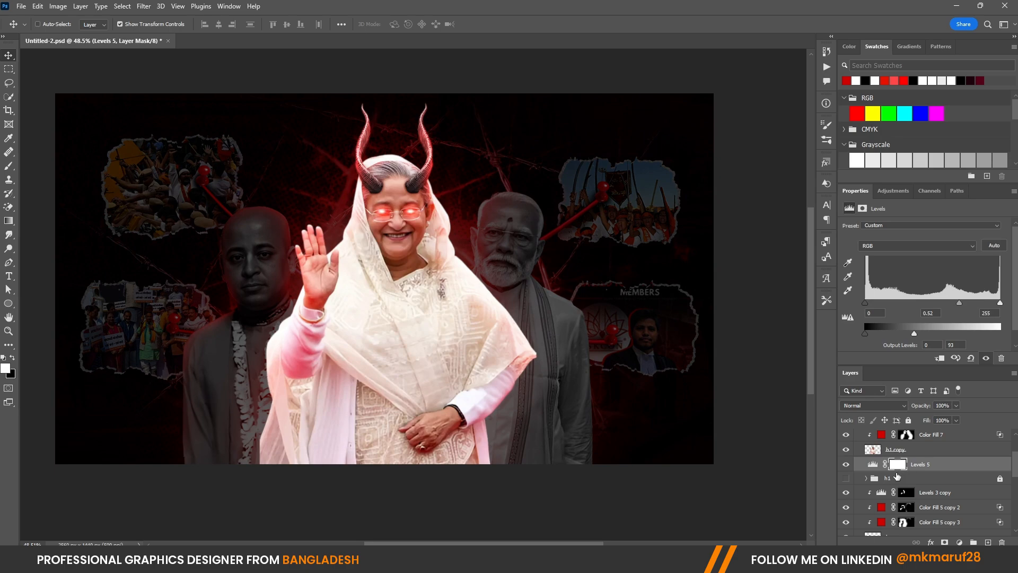
pyautogui.hotkey('ctrl', 'i')
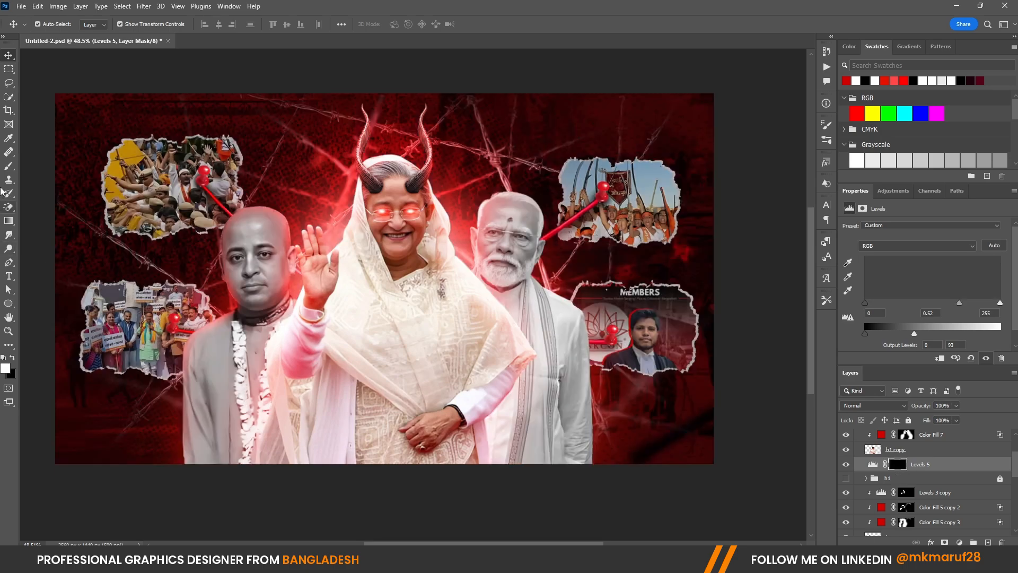
# Paint white on the darkening Levels mask around the central figure's body to cast a shadow onto the figures behind.
pyautogui.click(8, 166)
pyautogui.scroll(4, 321, 339)
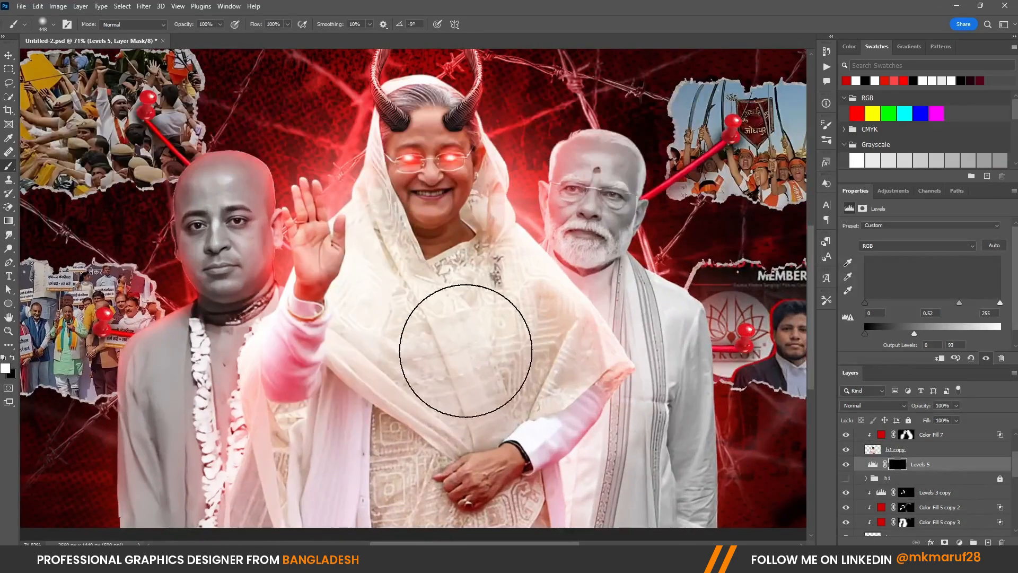
pyautogui.moveTo(465, 350)
pyautogui.mouseDown()
pyautogui.moveTo(526, 350)
pyautogui.moveTo(497, 391)
pyautogui.moveTo(478, 480)
pyautogui.mouseUp()
pyautogui.moveTo(312, 476); pyautogui.dragTo(341, 343)
pyautogui.keyDown('alt'); pyautogui.rightClick(341, 343); pyautogui.keyUp('alt')
pyautogui.keyDown('alt'); pyautogui.rightClick(513, 273); pyautogui.keyUp('alt')
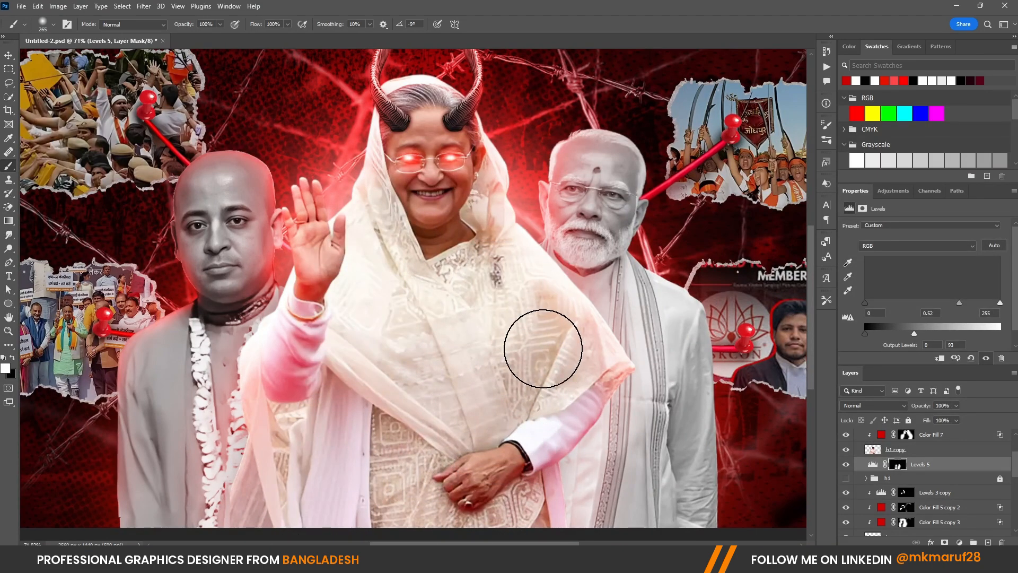
pyautogui.keyDown('alt'); pyautogui.rightClick(309, 388); pyautogui.keyUp('alt')
pyautogui.scroll(-3, 334, 319)
pyautogui.moveTo(406, 484)
pyautogui.mouseDown()
pyautogui.moveTo(459, 483)
pyautogui.moveTo(497, 356)
pyautogui.mouseUp()
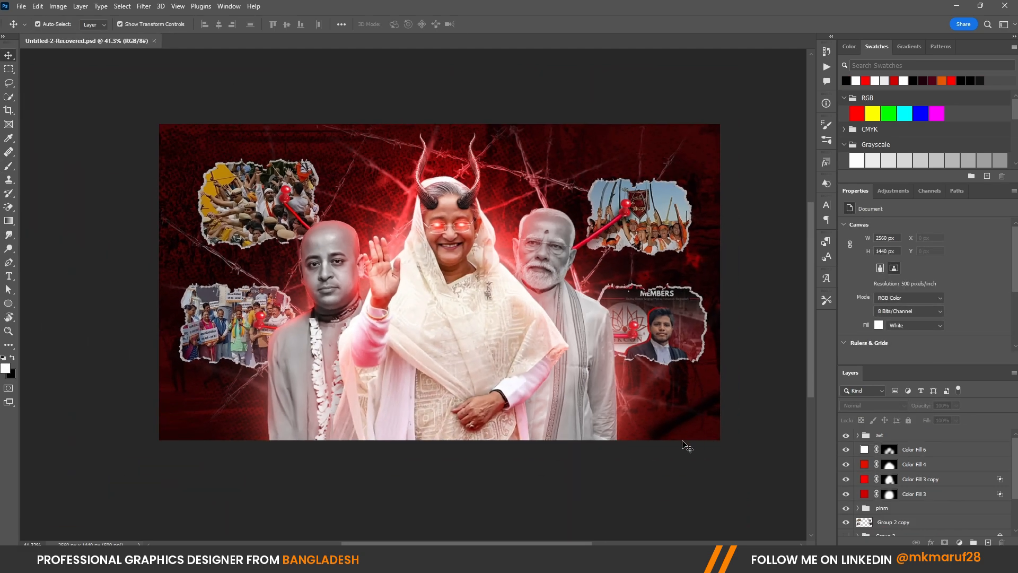
# Place the yellow tape image download (13) from the yhumbnail 9 folder into the thumbnail document.
pyautogui.scroll(3, 601, 424)
pyautogui.moveTo(351, 560)
pyautogui.click(351, 501)
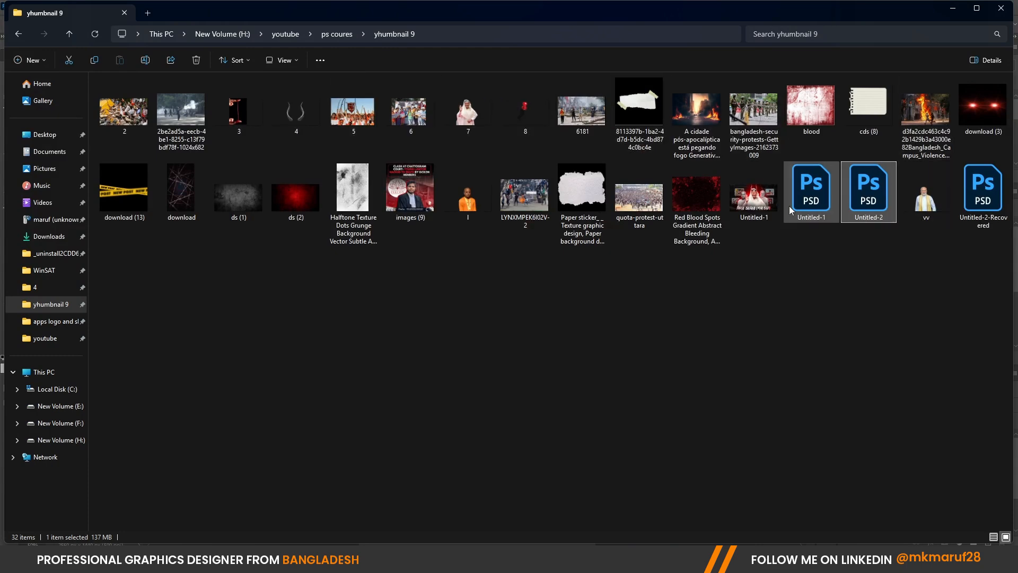
pyautogui.moveTo(121, 196); pyautogui.dragTo(394, 364)
pyautogui.click(502, 24)
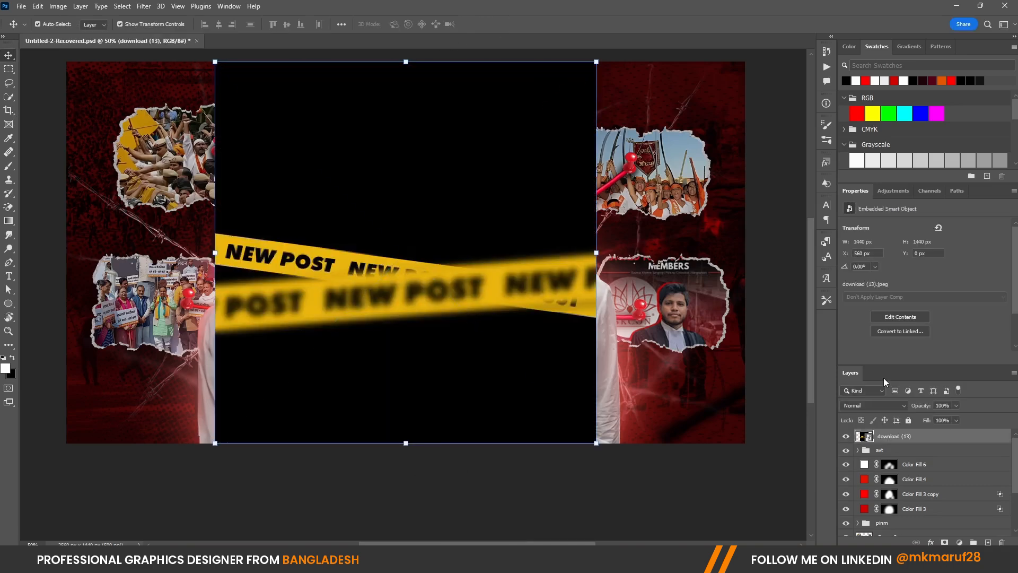
# Rasterize the tape layer and erase its black background above, below and between the strips with the Magic Eraser.
pyautogui.rightClick(928, 439)
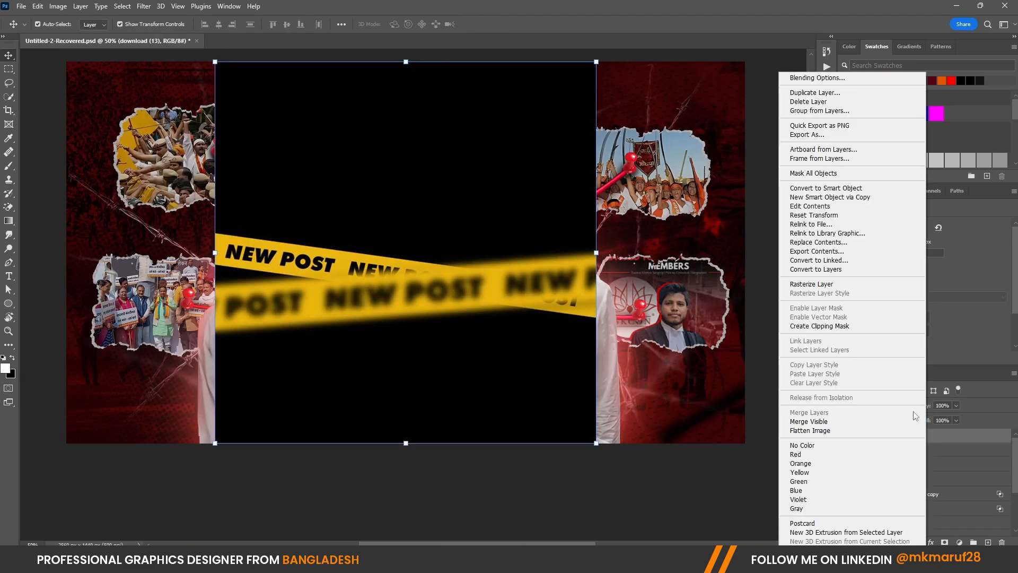
pyautogui.click(812, 284)
pyautogui.click(10, 152)
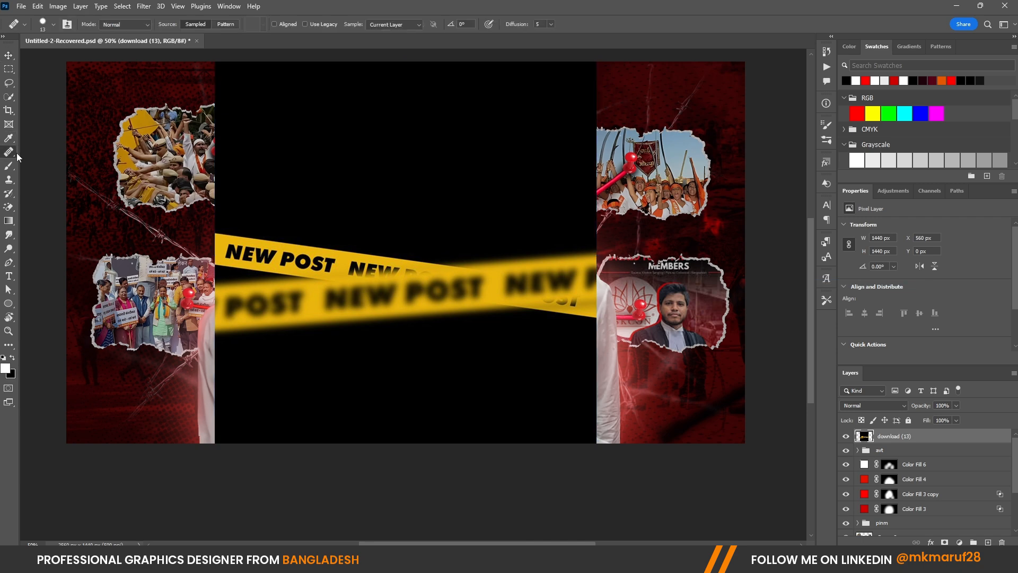
pyautogui.click(9, 206)
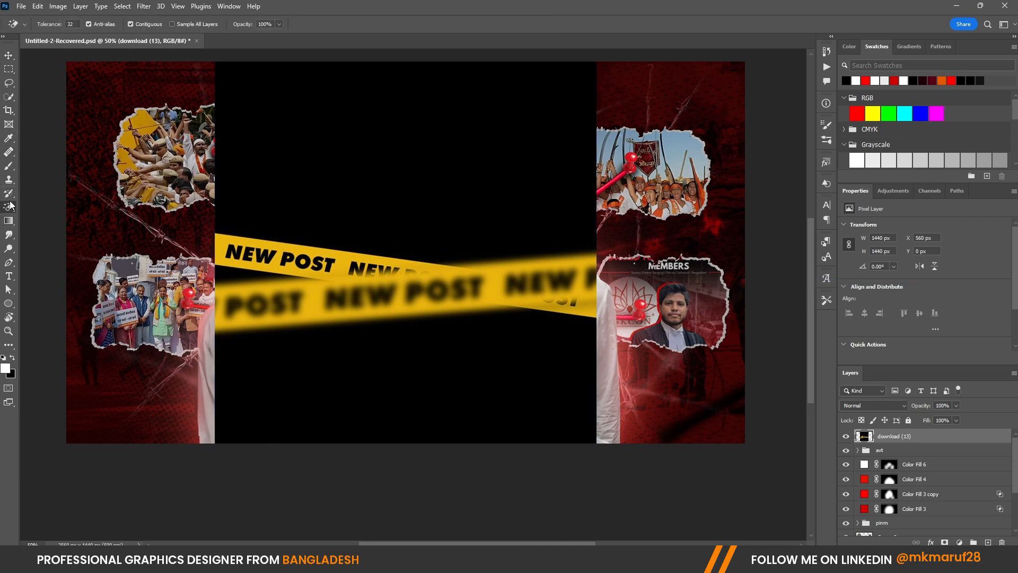
pyautogui.click(249, 164)
pyautogui.click(339, 348)
pyautogui.click(275, 272)
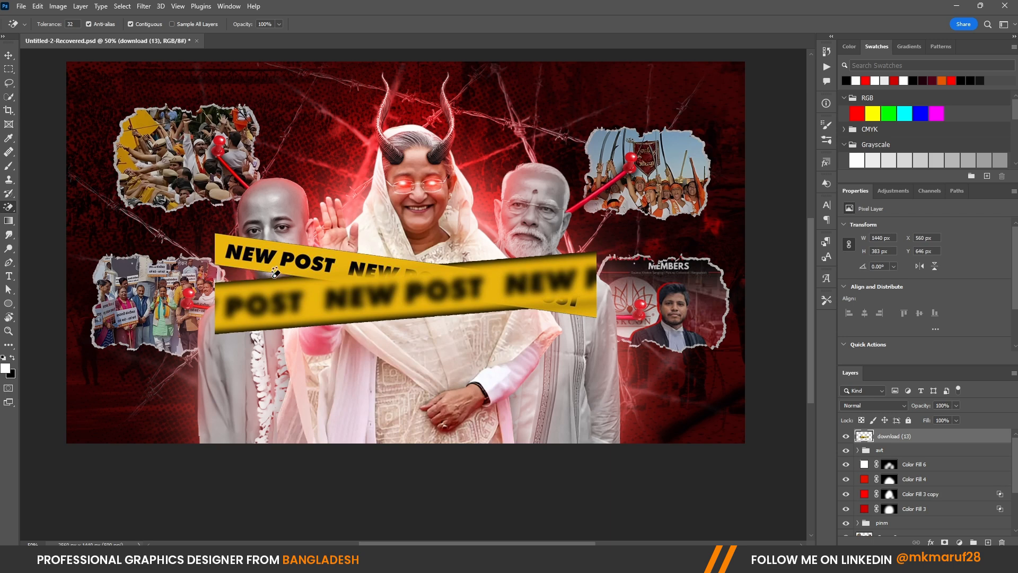
# Scale and rotate the tape to 766 × 273 px in the canvas's lower-left corner and move its layer directly above the background group.
pyautogui.click(9, 55)
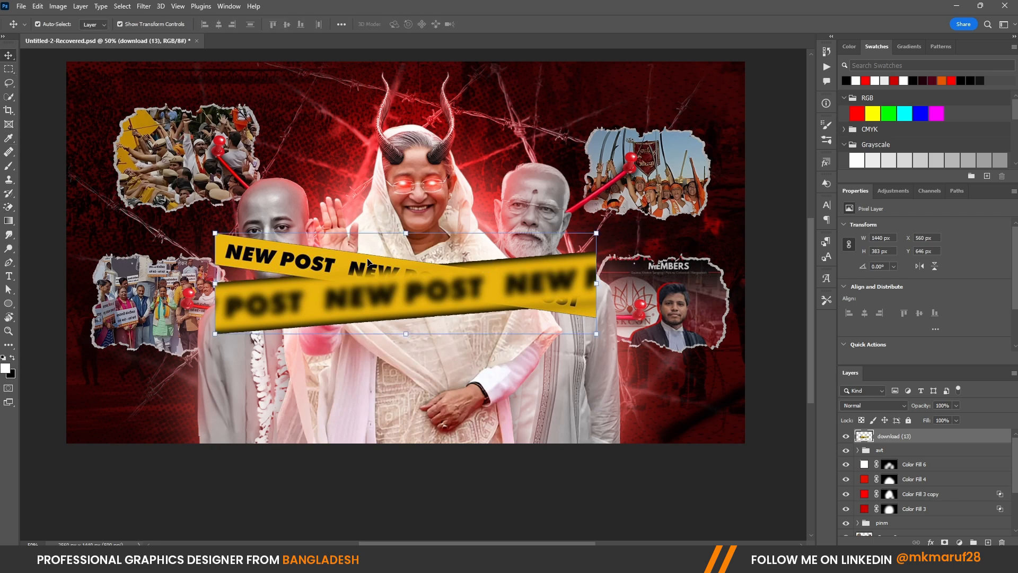
pyautogui.moveTo(596, 337); pyautogui.dragTo(191, 375)
pyautogui.moveTo(229, 403); pyautogui.dragTo(290, 415)
pyautogui.moveTo(217, 376); pyautogui.dragTo(277, 422)
pyautogui.moveTo(225, 398); pyautogui.dragTo(225, 410)
pyautogui.moveTo(238, 374); pyautogui.dragTo(225, 407)
pyautogui.click(502, 25)
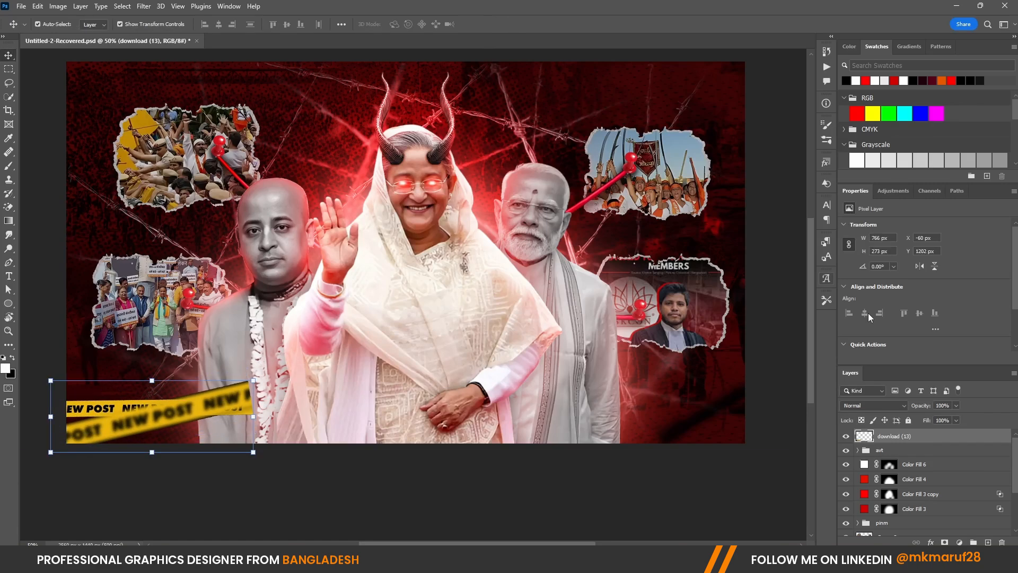
pyautogui.moveTo(914, 436); pyautogui.dragTo(906, 494)
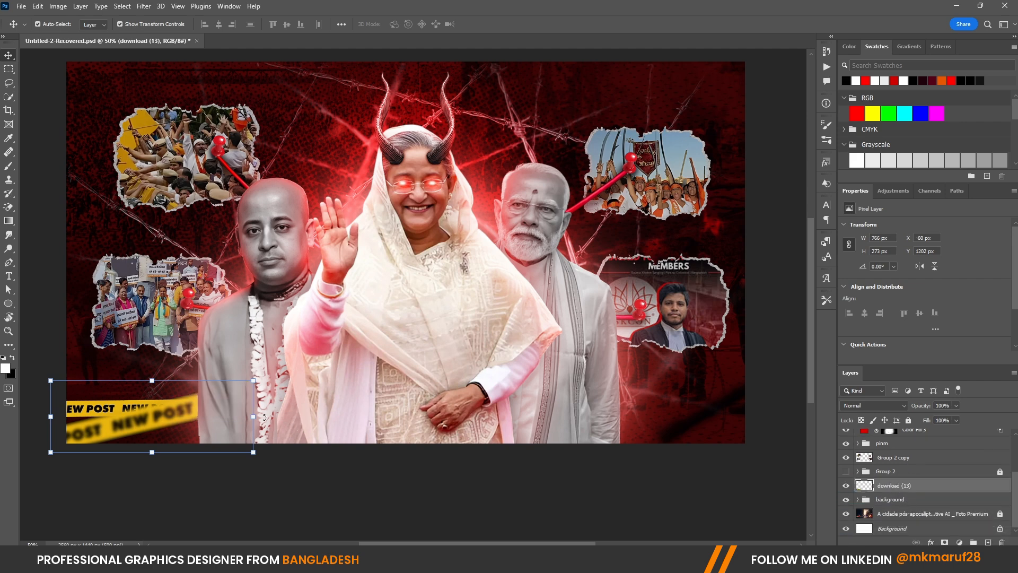
# Duplicate the tape into the canvas's lower-right corner, rotate the copy to slope down toward the edge, and deselect it.
pyautogui.moveTo(90, 412); pyautogui.dragTo(638, 421)
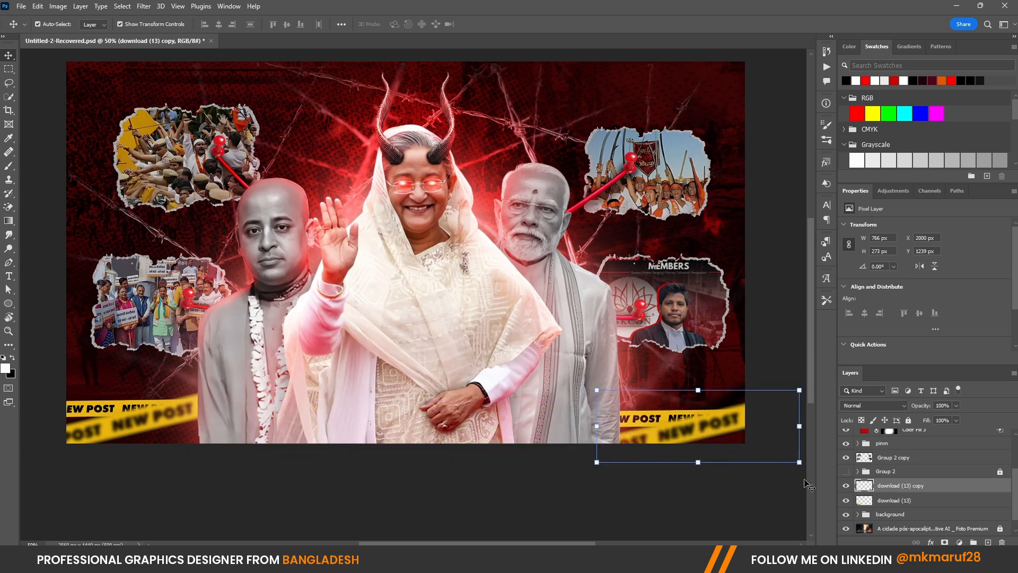
pyautogui.moveTo(806, 479); pyautogui.dragTo(788, 510)
pyautogui.moveTo(740, 438)
pyautogui.mouseDown()
pyautogui.moveTo(727, 446)
pyautogui.moveTo(747, 427)
pyautogui.moveTo(734, 432)
pyautogui.mouseUp()
pyautogui.click(502, 24)
pyautogui.scroll(-3, 480, 332)
pyautogui.click(455, 441)
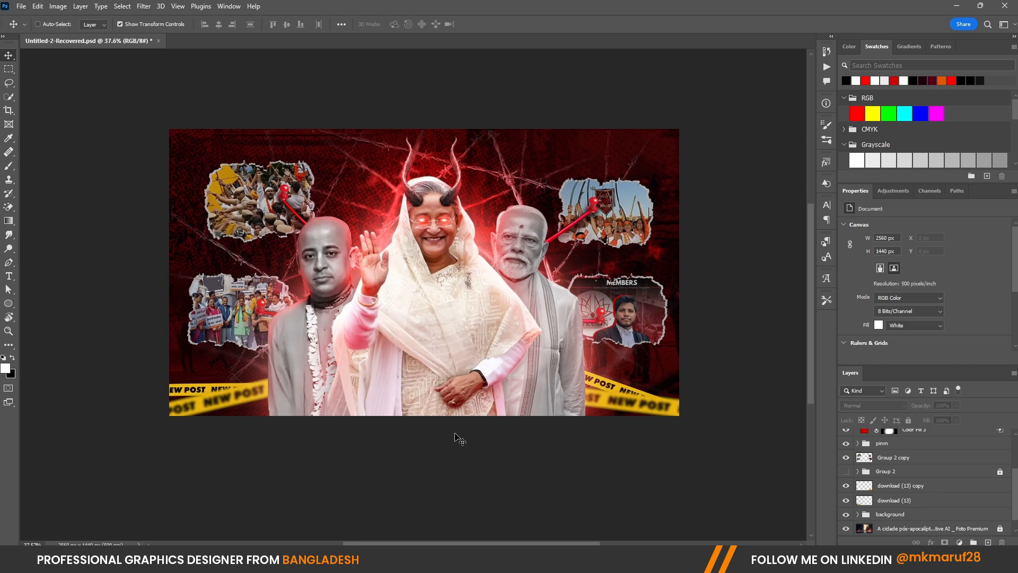
pyautogui.scroll(2, 412, 331)
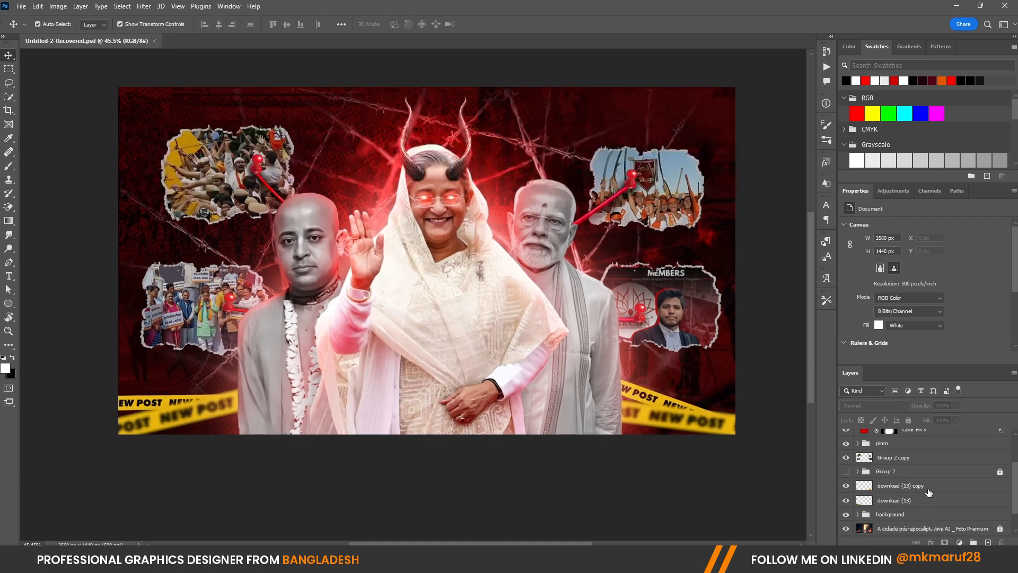
# Add an empty layer above the avt group and set up a linear gradient from black to transparent.
pyautogui.scroll(3, 928, 493)
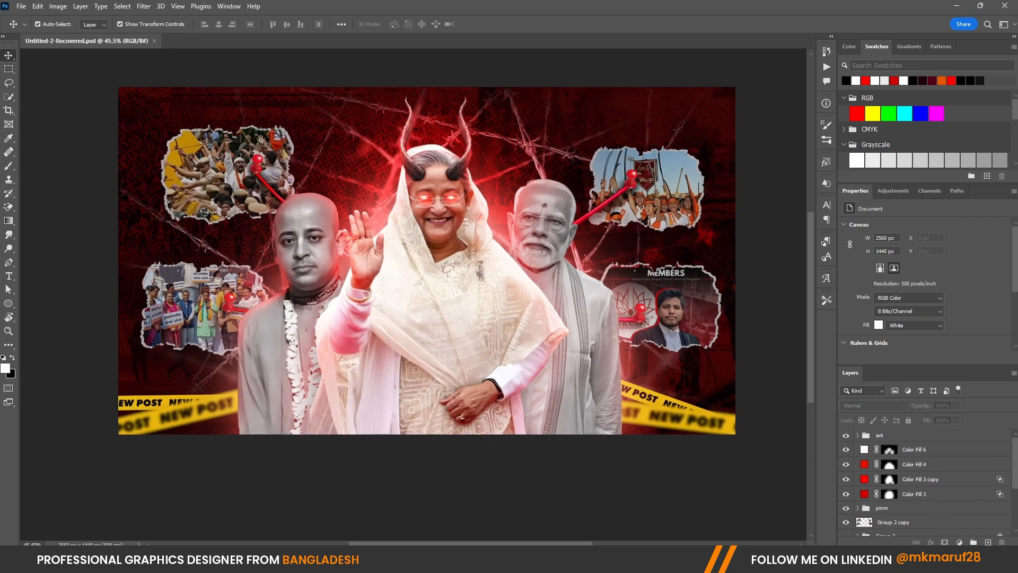
pyautogui.click(987, 541)
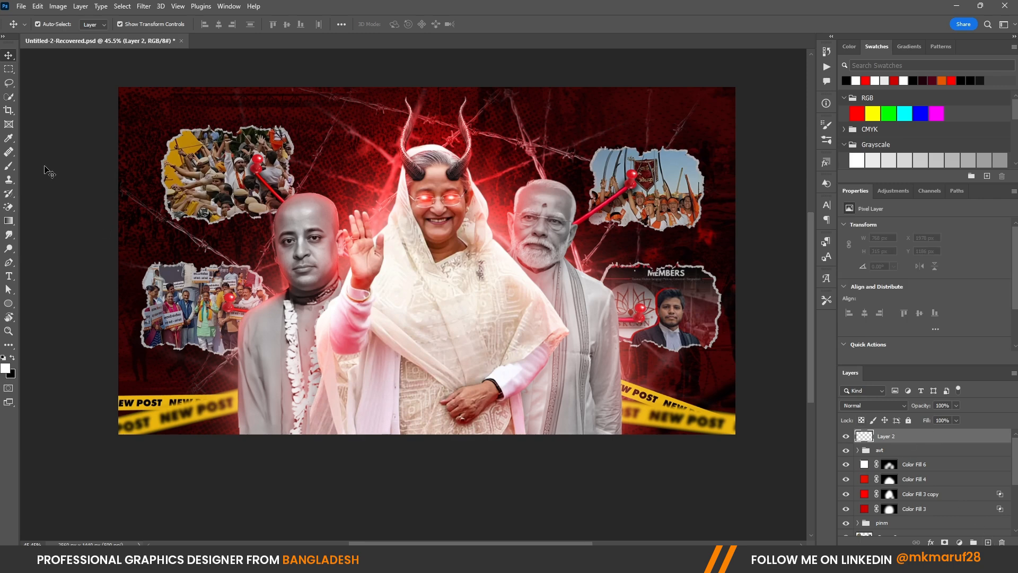
pyautogui.click(9, 220)
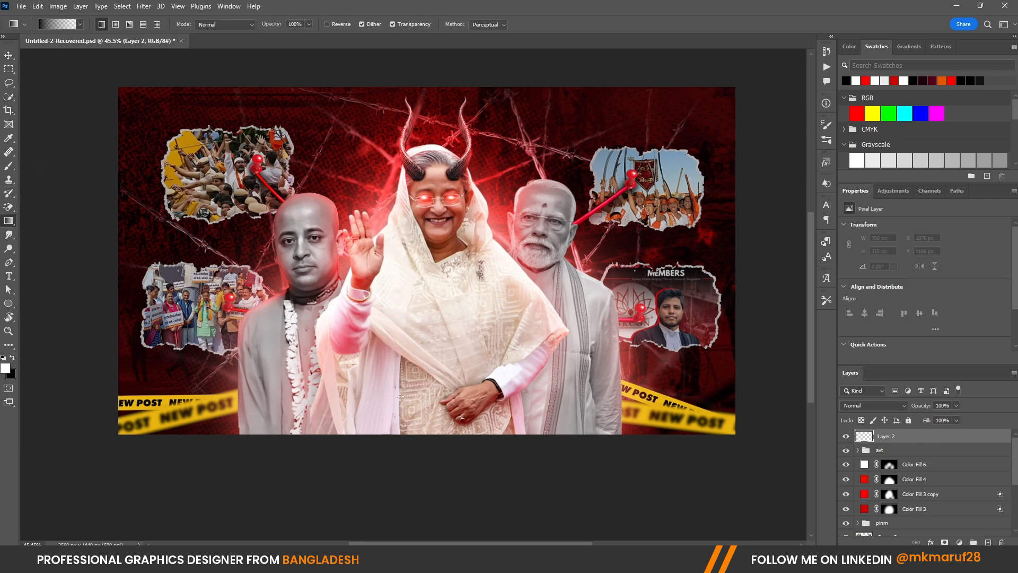
pyautogui.click(55, 25)
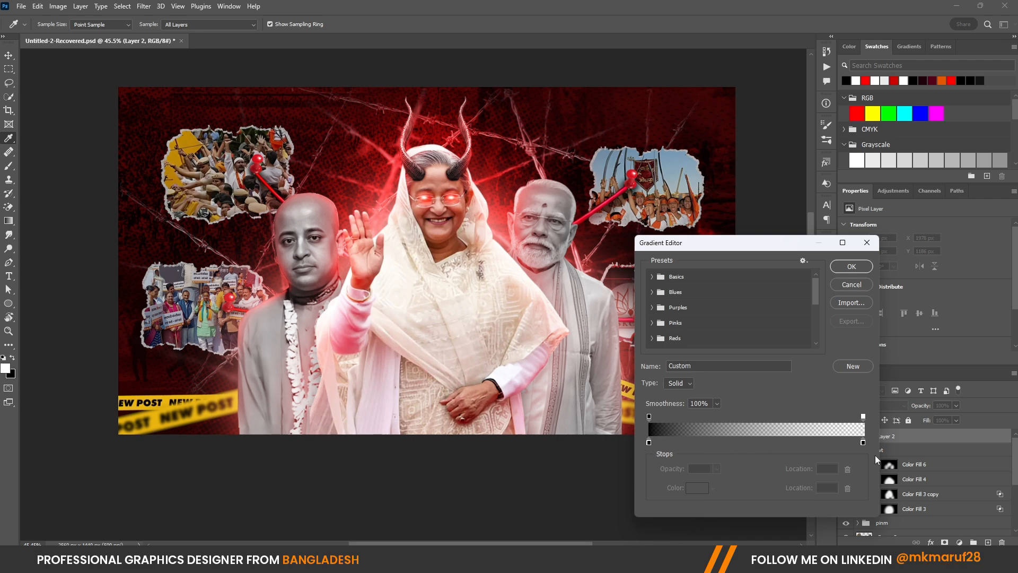
pyautogui.click(864, 443)
pyautogui.click(851, 266)
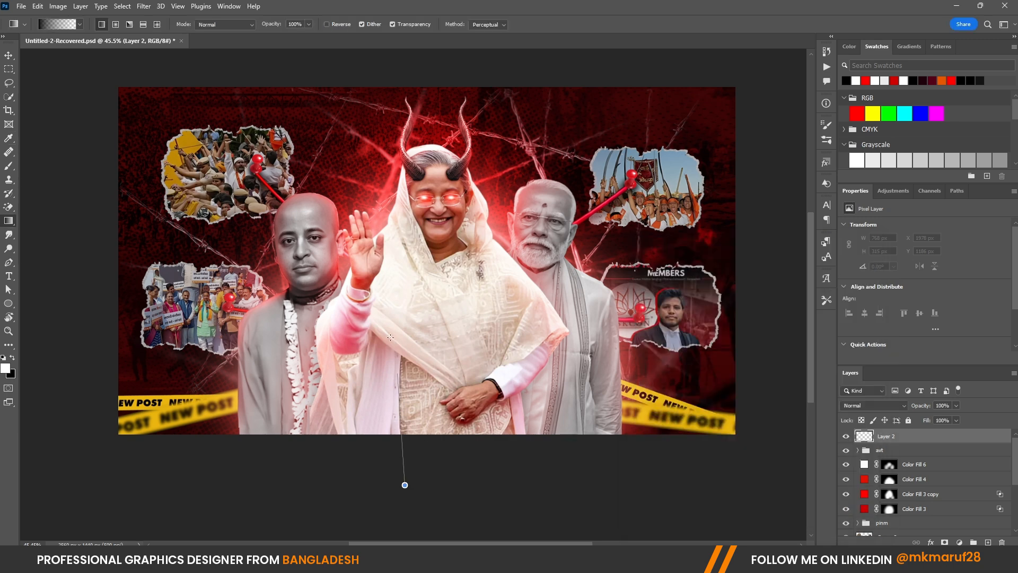
# Draw black gradients upward from below the canvas to darken its lower part, and set the layer's opacity to 91%.
pyautogui.moveTo(391, 337); pyautogui.dragTo(385, 267)
pyautogui.moveTo(648, 441); pyautogui.dragTo(542, 304)
pyautogui.moveTo(140, 428); pyautogui.dragTo(141, 427)
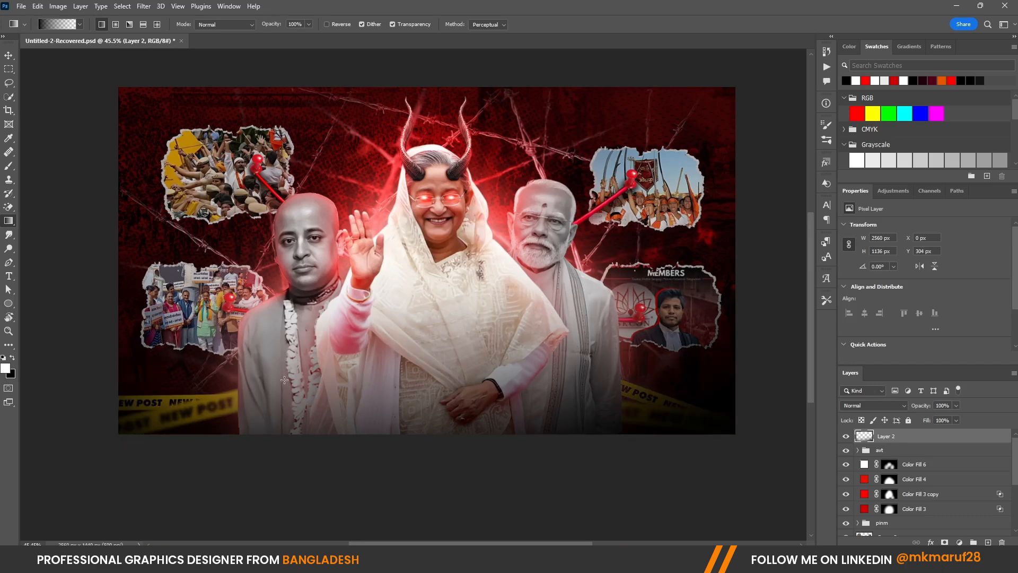
pyautogui.moveTo(345, 395); pyautogui.dragTo(345, 395)
pyautogui.moveTo(393, 470); pyautogui.dragTo(413, 161)
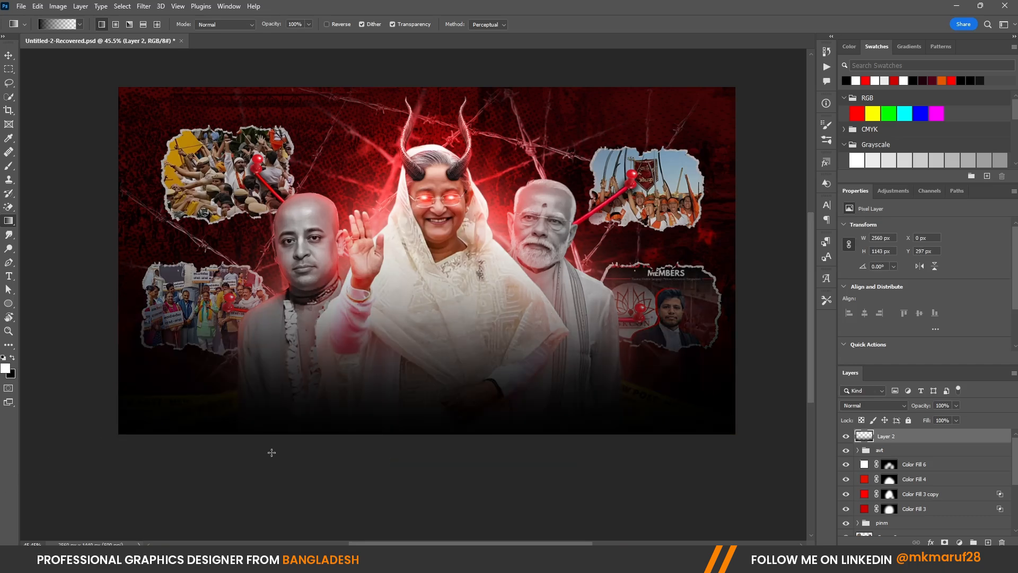
pyautogui.moveTo(550, 485); pyautogui.dragTo(422, 97)
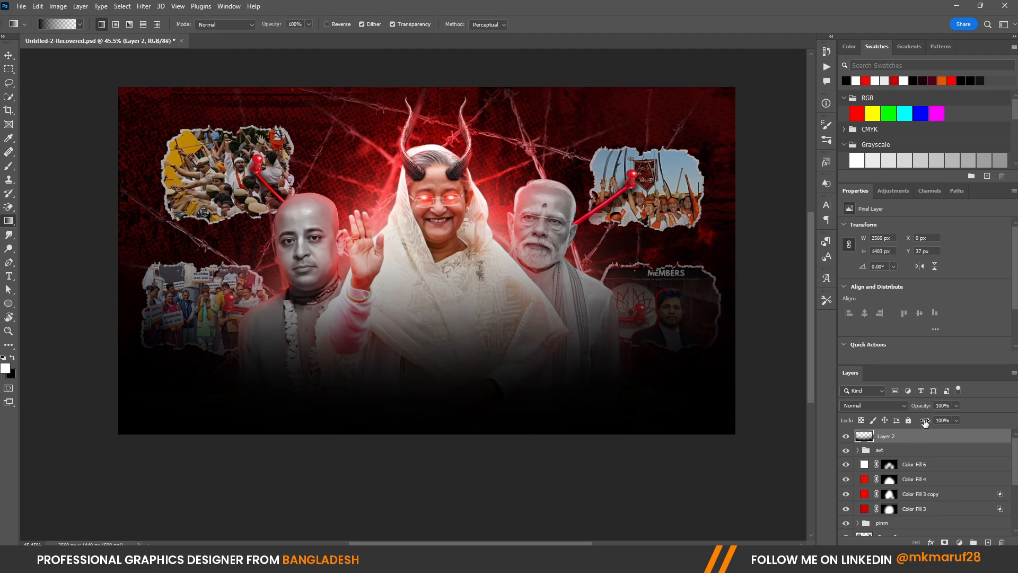
pyautogui.moveTo(923, 406); pyautogui.dragTo(922, 410)
# Add a mask to the gradient layer and paint black with a soft brush of about 1150 px across the photos and figures.
pyautogui.click(944, 542)
pyautogui.press('b')
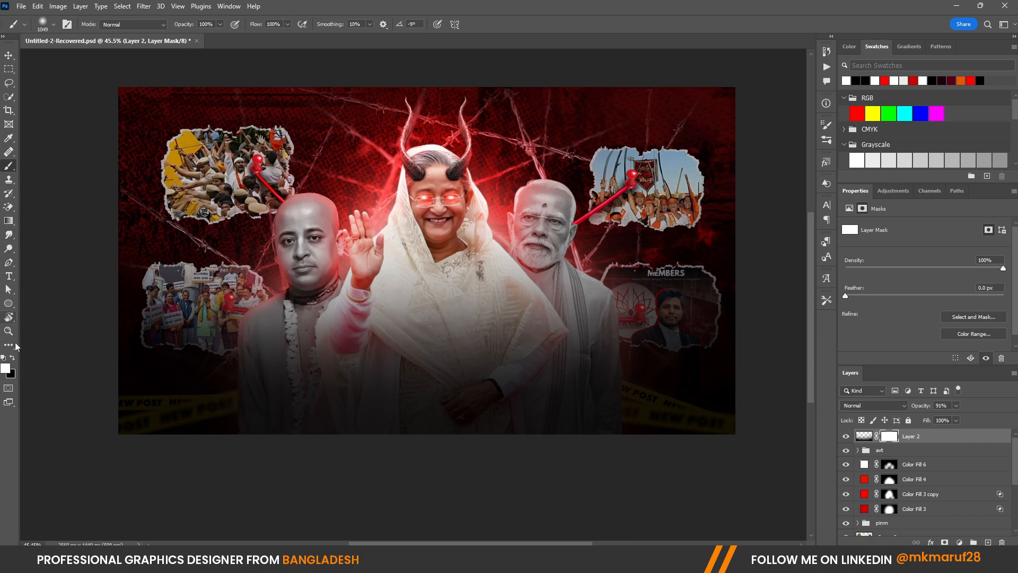
pyautogui.keyDown('alt'); pyautogui.rightClick(223, 250); pyautogui.keyUp('alt')
pyautogui.moveTo(246, 237)
pyautogui.mouseDown()
pyautogui.moveTo(203, 197)
pyautogui.moveTo(454, 152)
pyautogui.moveTo(489, 205)
pyautogui.moveTo(643, 215)
pyautogui.moveTo(620, 274)
pyautogui.moveTo(520, 266)
pyautogui.moveTo(423, 238)
pyautogui.moveTo(79, 268)
pyautogui.moveTo(663, 284)
pyautogui.mouseUp()
pyautogui.keyDown('alt'); pyautogui.rightClick(640, 238); pyautogui.keyUp('alt')
pyautogui.rightClick(580, 263)
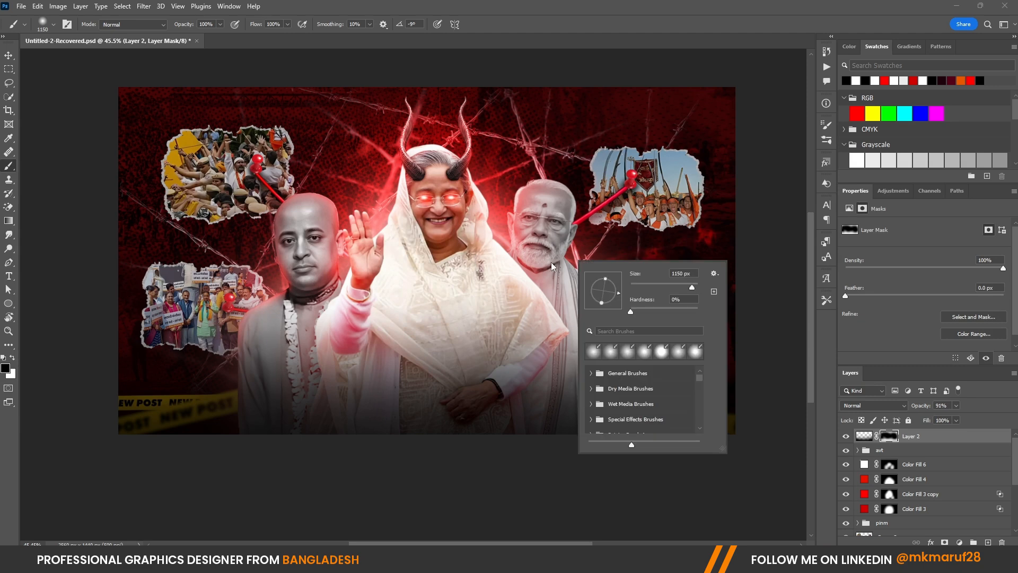
pyautogui.click(415, 273)
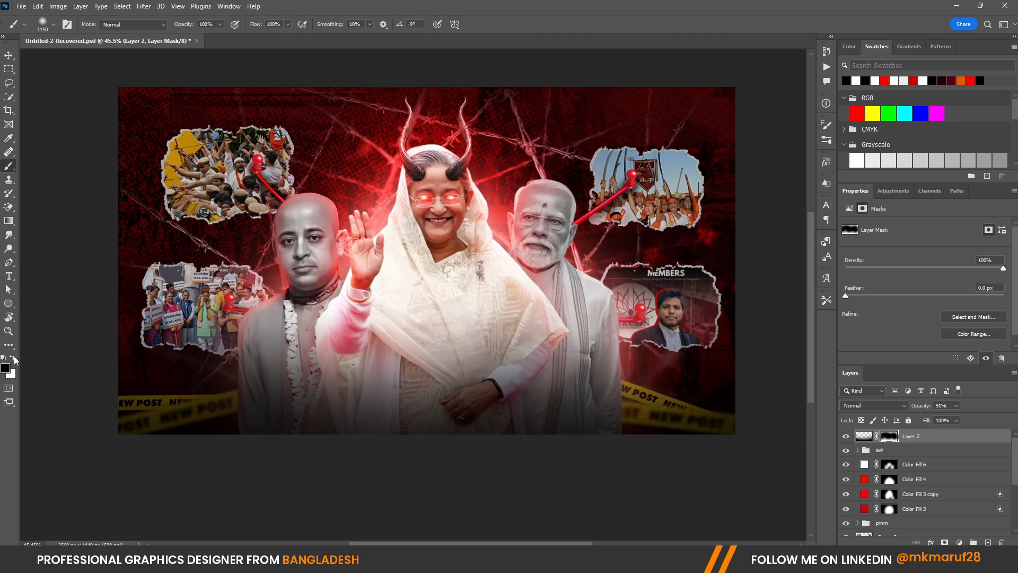
# Paint white on the gradient layer's mask along the canvas's lower edge to restore the darkening, and deselect the layer.
pyautogui.click(12, 358)
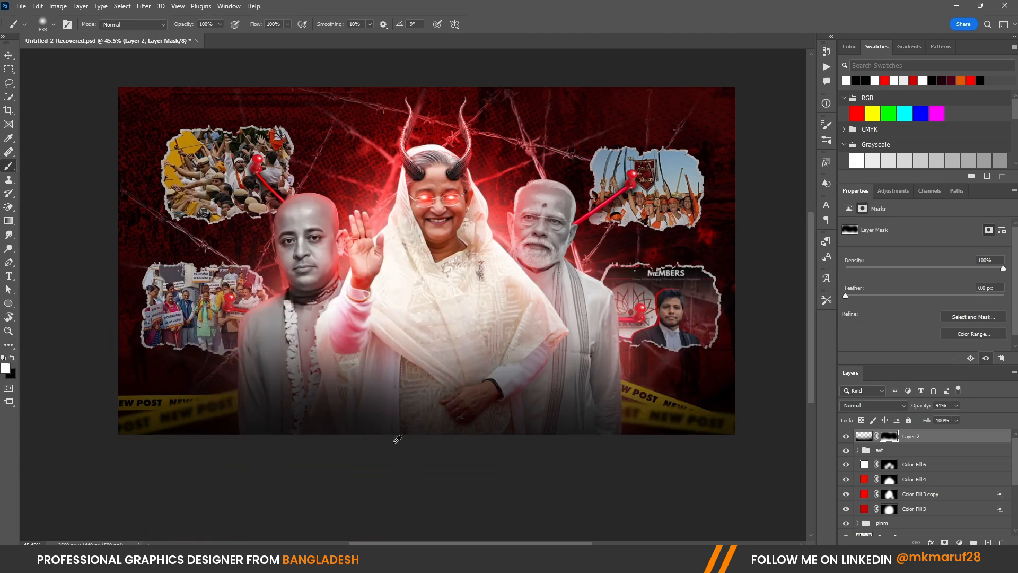
pyautogui.keyDown('alt'); pyautogui.rightClick(439, 364); pyautogui.keyUp('alt')
pyautogui.click(477, 451)
pyautogui.click(538, 452)
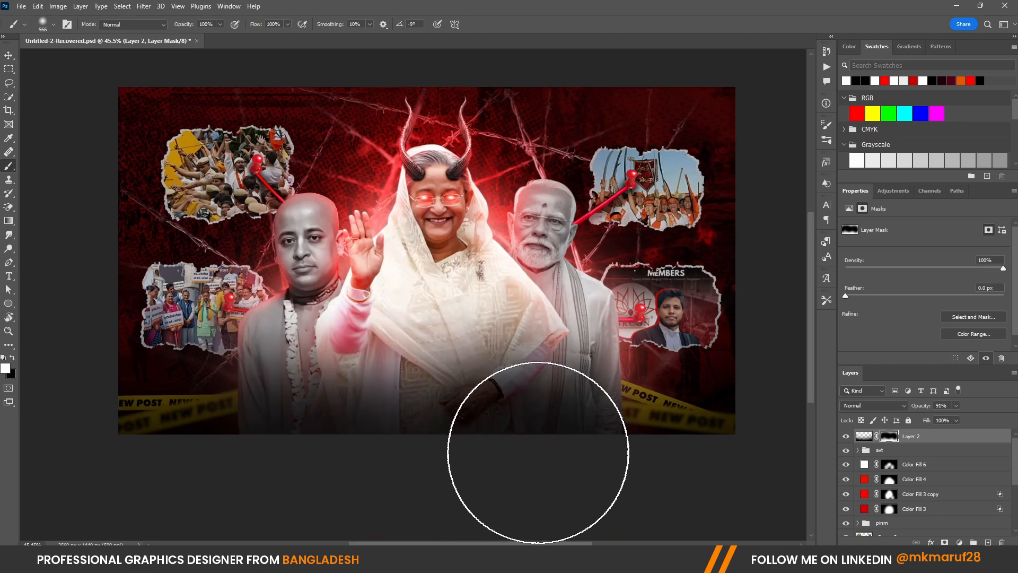
pyautogui.hotkey('ctrl', 'z')
pyautogui.click(393, 442)
pyautogui.click(328, 456)
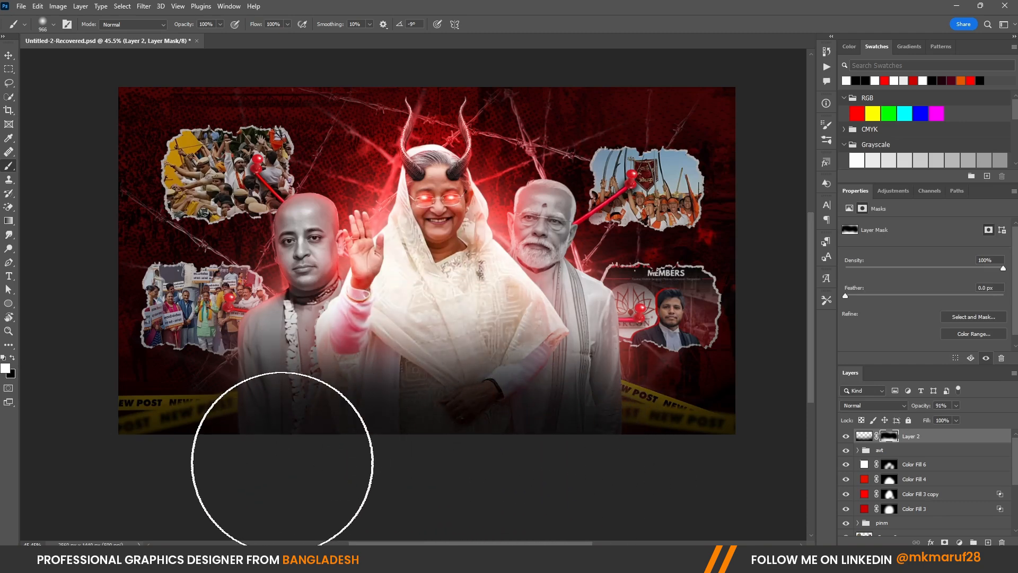
pyautogui.hotkey('ctrl', 'z')
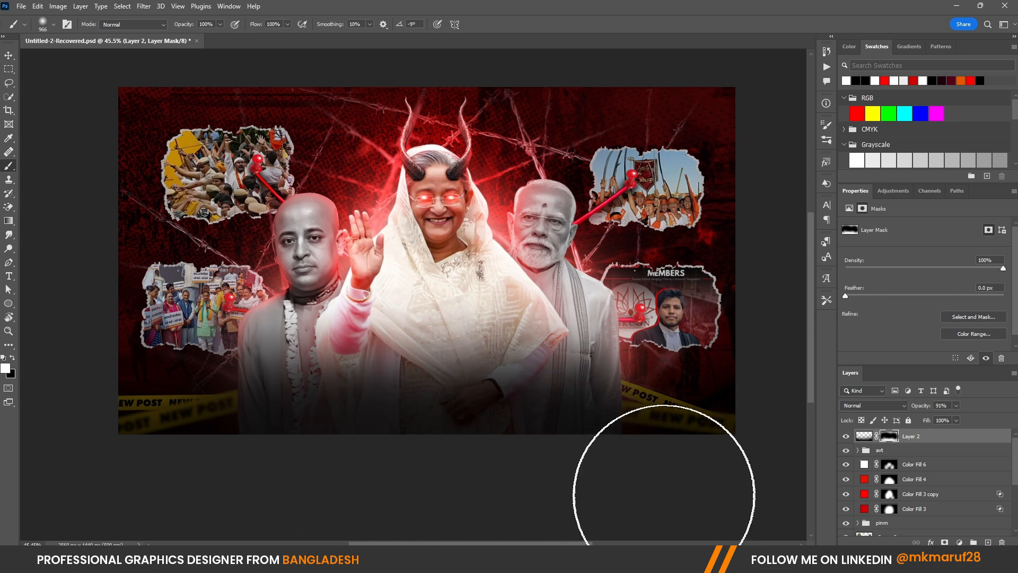
pyautogui.click(8, 56)
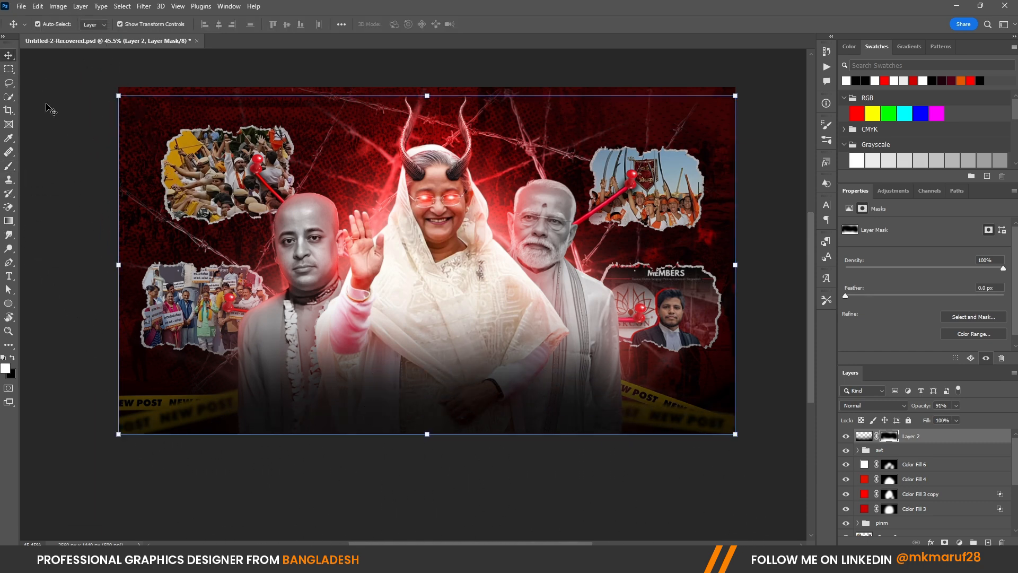
pyautogui.click(107, 204)
# Add the headline text ফিরে আসার শেষ চাল over the figures in Headline Bangla Unicode Italic.
pyautogui.scroll(-1, 370, 256)
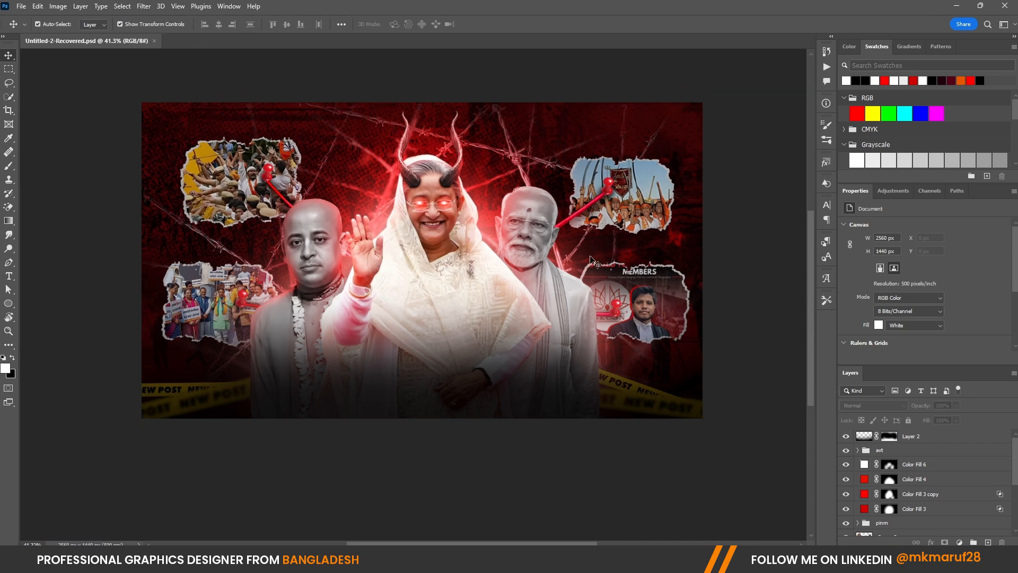
pyautogui.scroll(1, 619, 386)
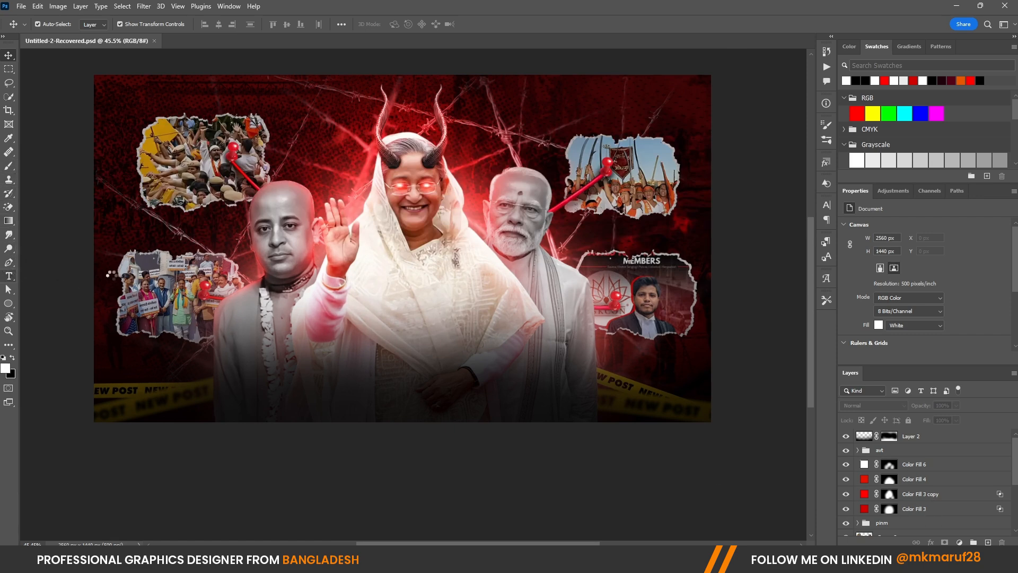
pyautogui.click(8, 276)
pyautogui.click(331, 283)
pyautogui.write('ফিরে আসার শেষ চাল')
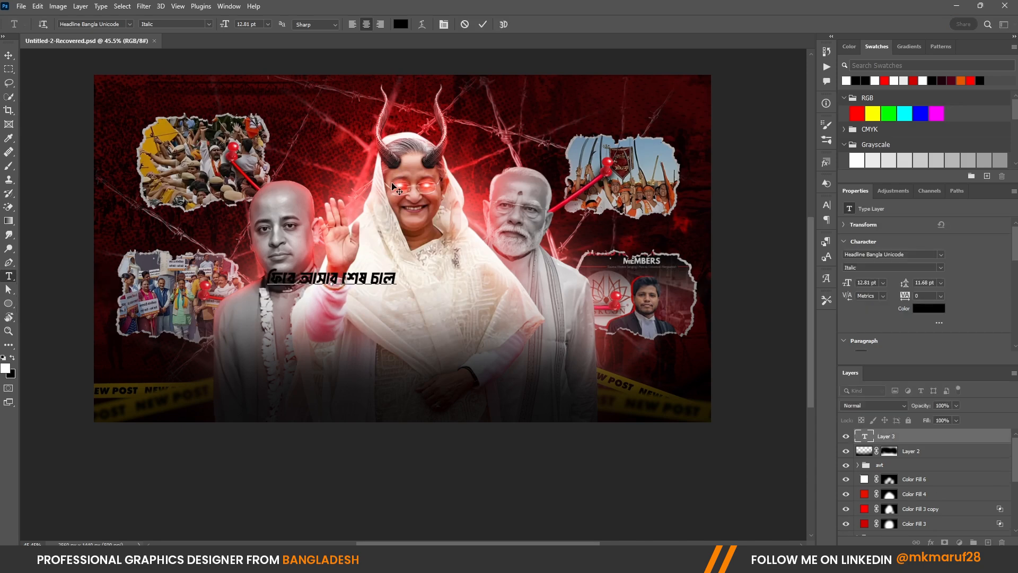
pyautogui.click(482, 25)
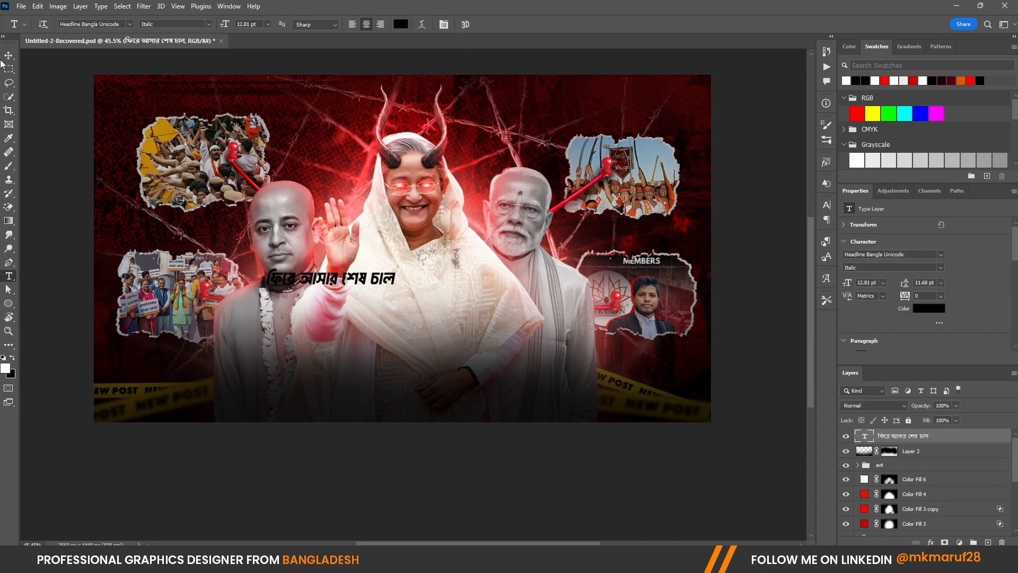
# Scale the headline to about 236% and move it down over the figures' dark lower area.
pyautogui.click(8, 56)
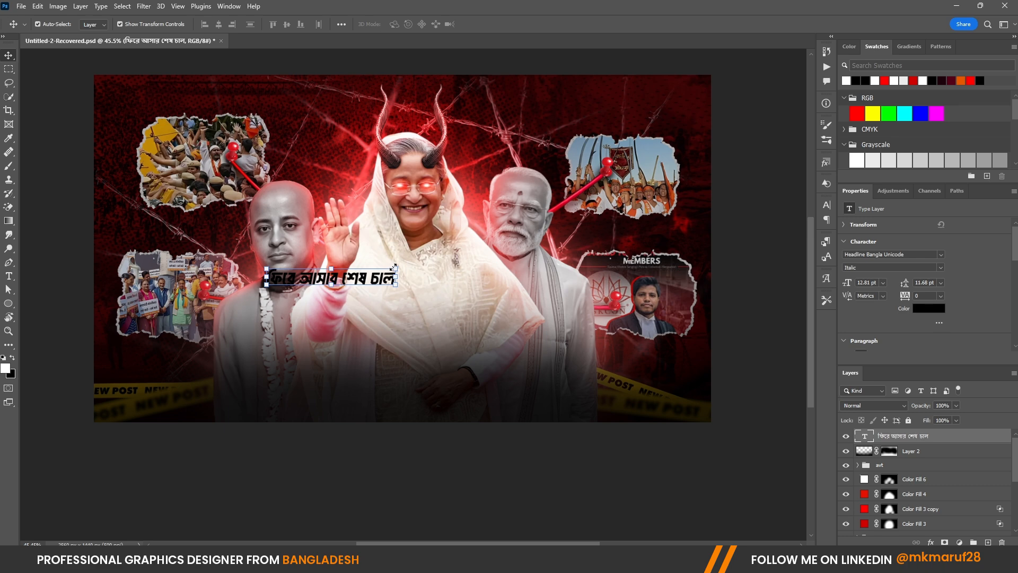
pyautogui.moveTo(393, 266); pyautogui.dragTo(572, 231)
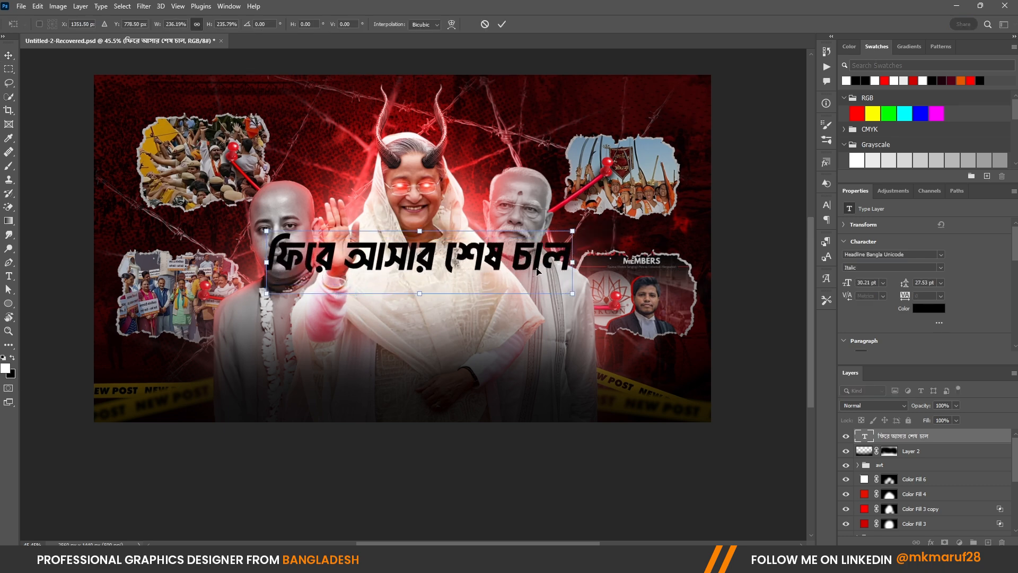
pyautogui.moveTo(537, 271); pyautogui.dragTo(533, 391)
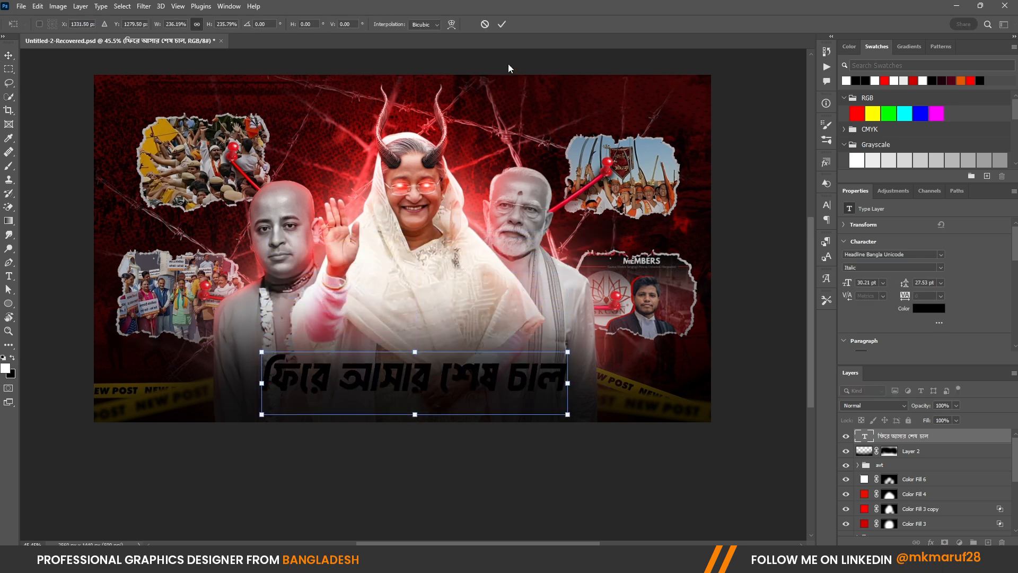
pyautogui.click(501, 25)
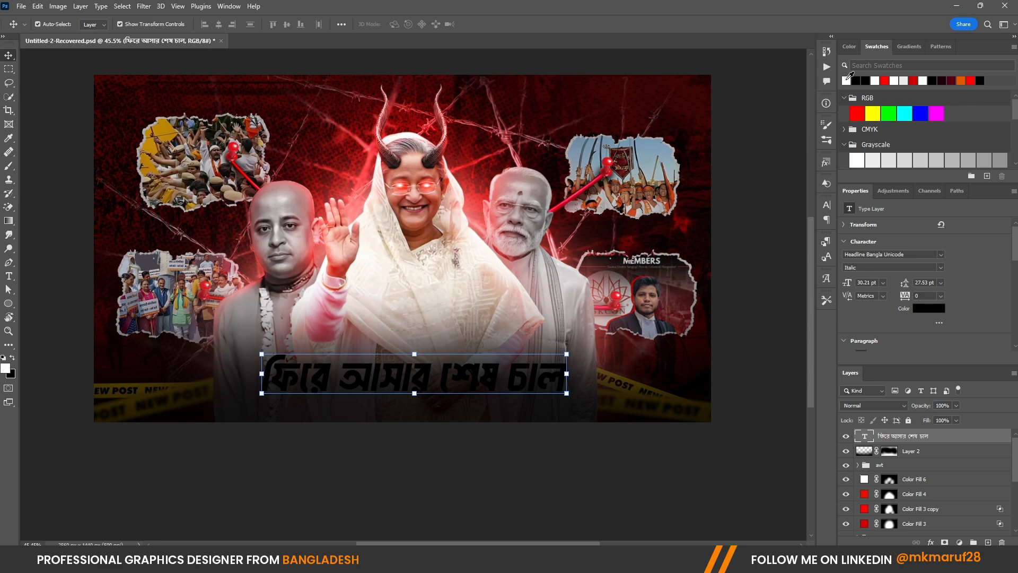
# Colour the headline white, enlarge it to about 37.45 pt and centre it near the canvas's lower edge.
pyautogui.click(847, 80)
pyautogui.moveTo(522, 380); pyautogui.dragTo(513, 386)
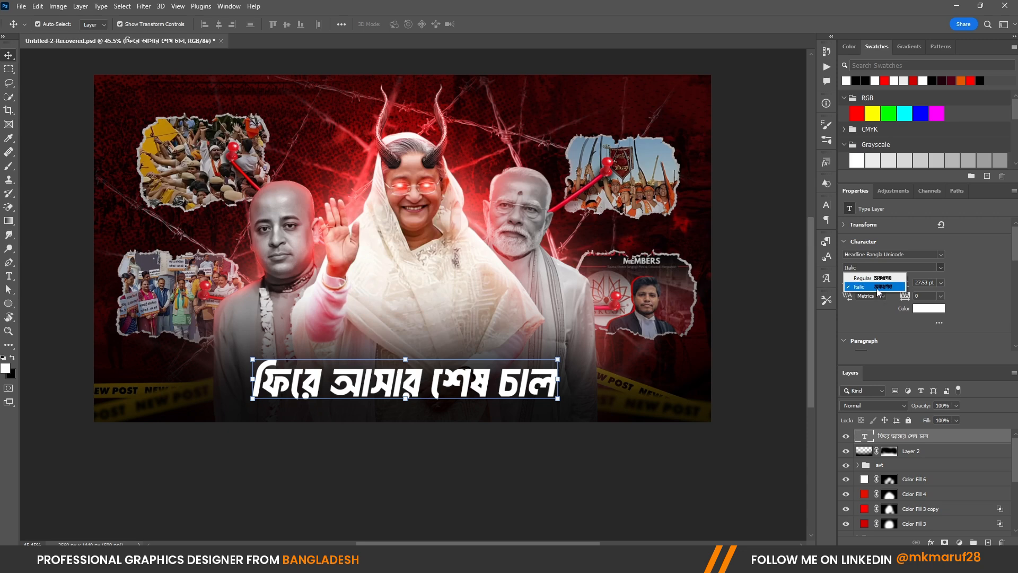
pyautogui.click(529, 435)
pyautogui.click(491, 389)
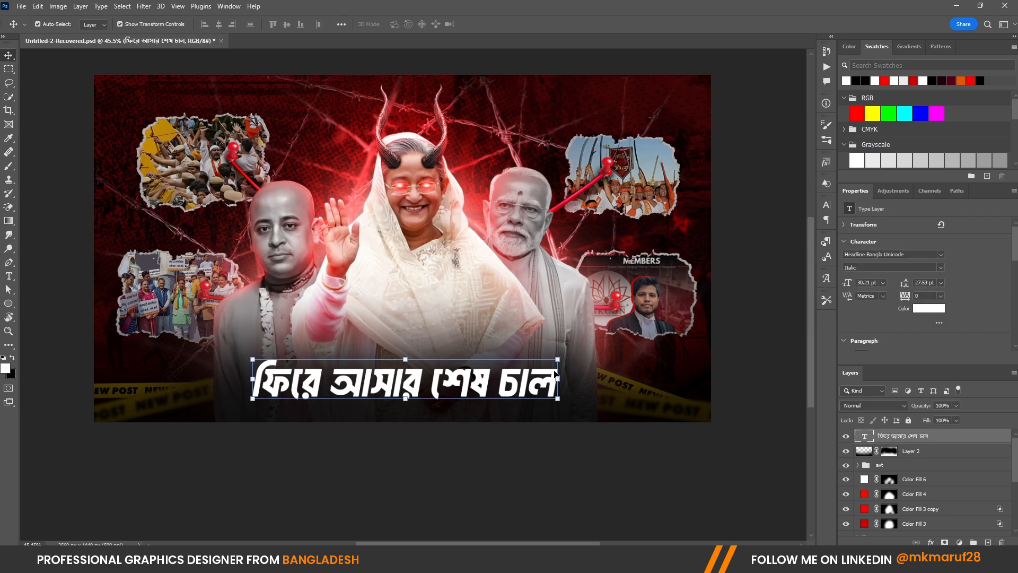
pyautogui.moveTo(559, 358); pyautogui.dragTo(629, 344)
pyautogui.moveTo(606, 377); pyautogui.dragTo(584, 377)
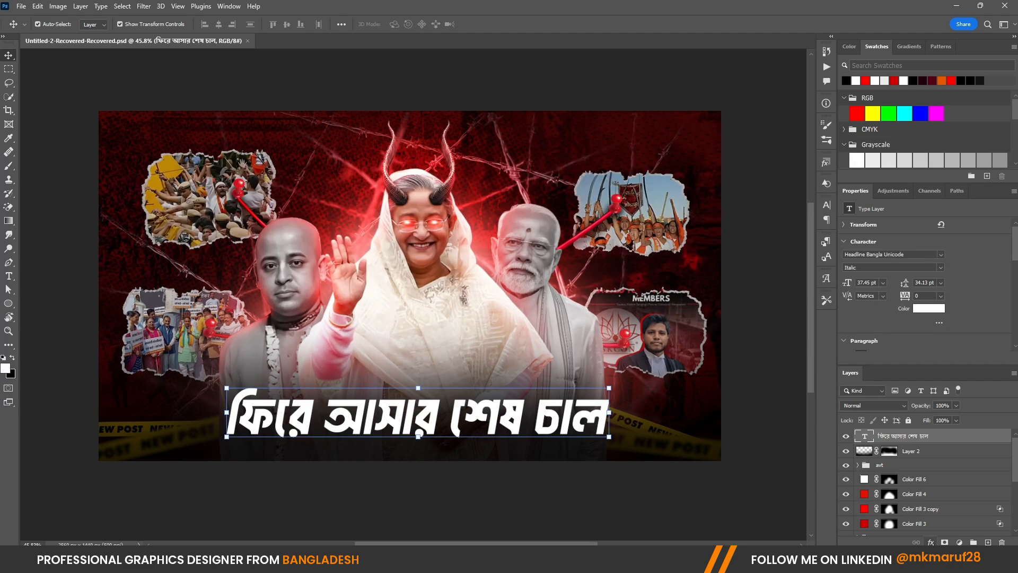
# Add a drop shadow to the headline and set its colour to dark red 900101.
pyautogui.click(931, 542)
pyautogui.click(943, 537)
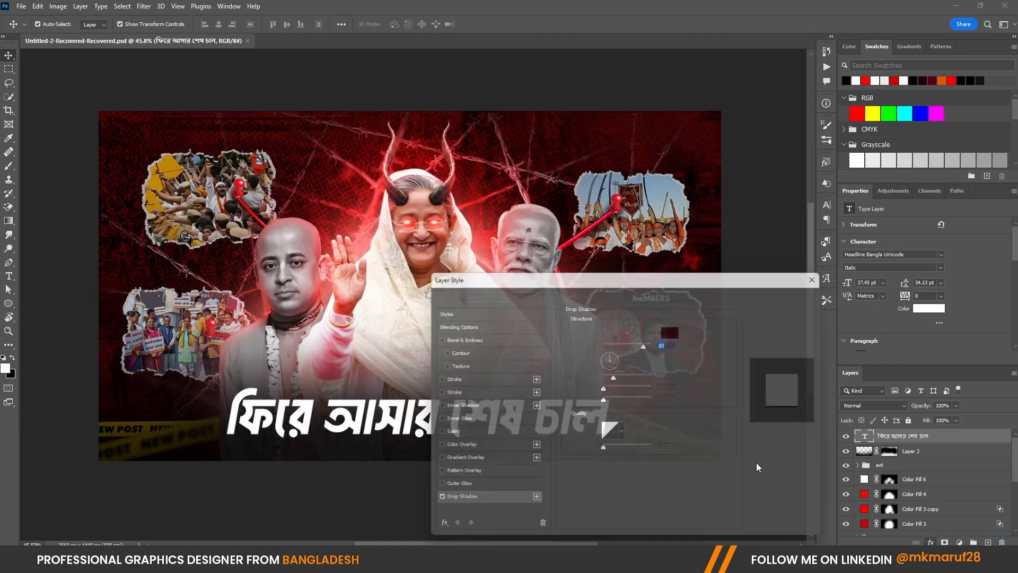
pyautogui.click(674, 329)
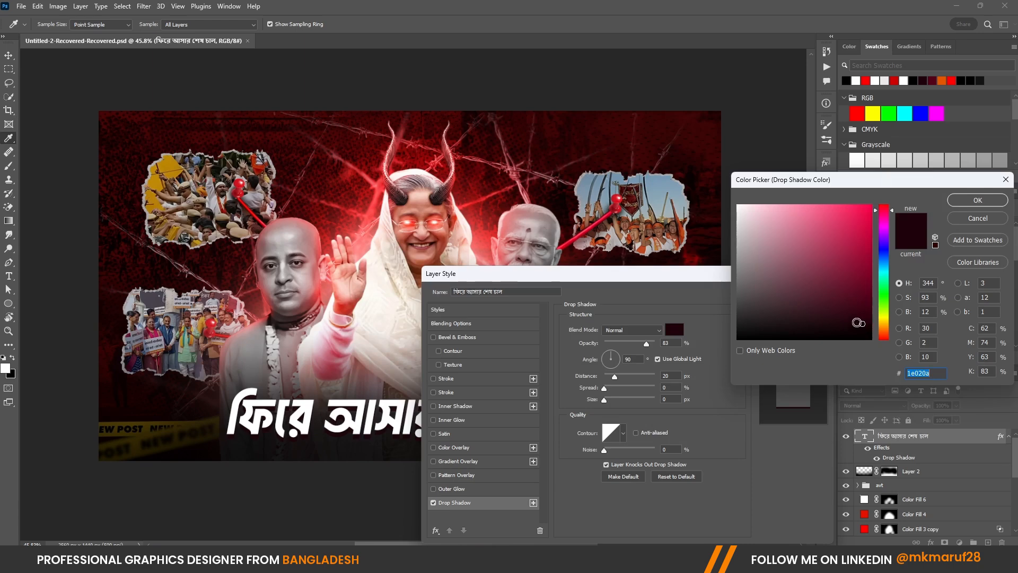
pyautogui.click(866, 81)
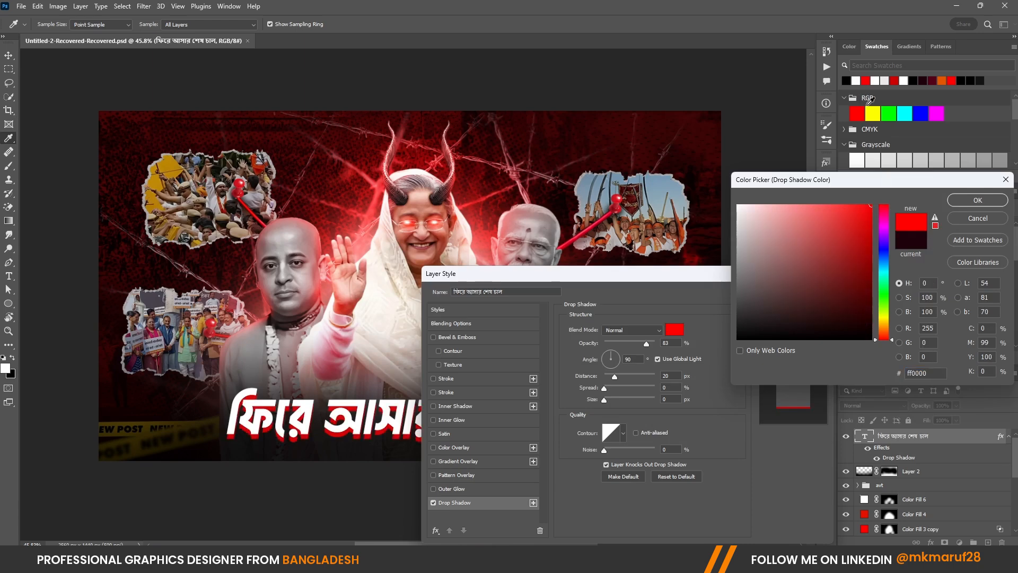
pyautogui.click(868, 286)
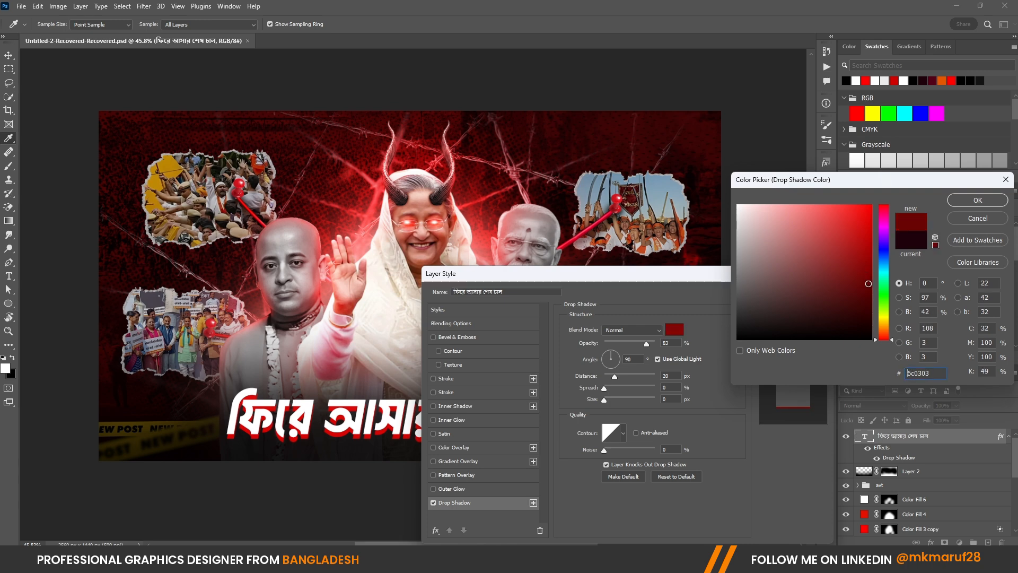
pyautogui.moveTo(868, 283); pyautogui.dragTo(868, 273)
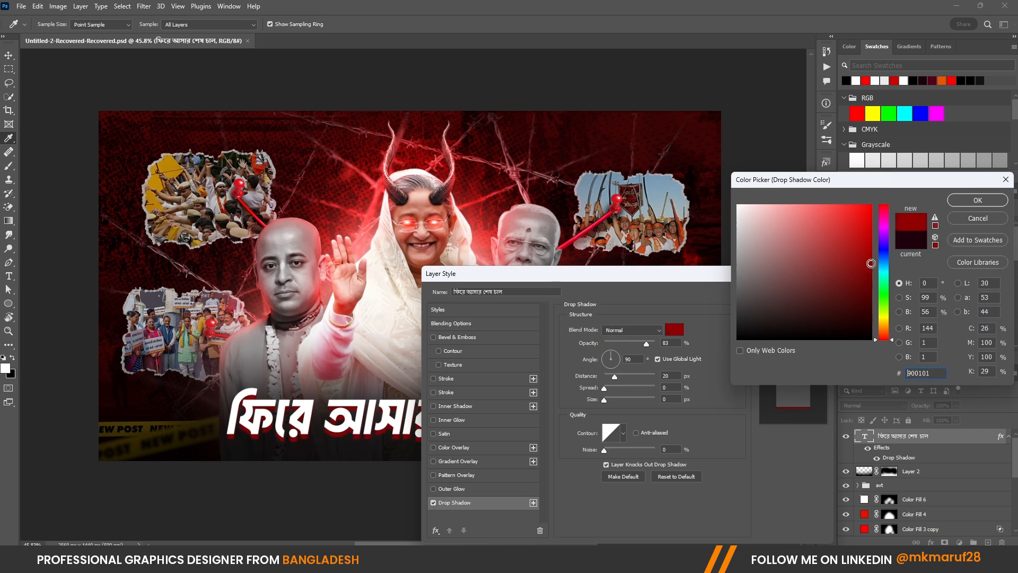
pyautogui.press('Return')
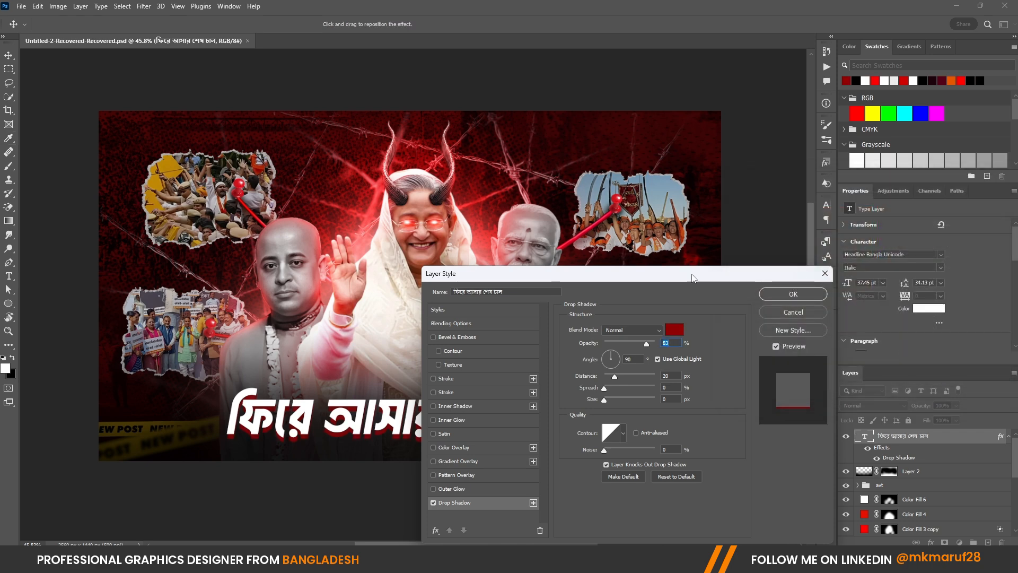
# Shift the headline's drop shadow sideways to an angle of -7° and a distance of 15 px, and apply the style.
pyautogui.moveTo(692, 278); pyautogui.dragTo(865, 240)
pyautogui.moveTo(520, 406); pyautogui.dragTo(515, 403)
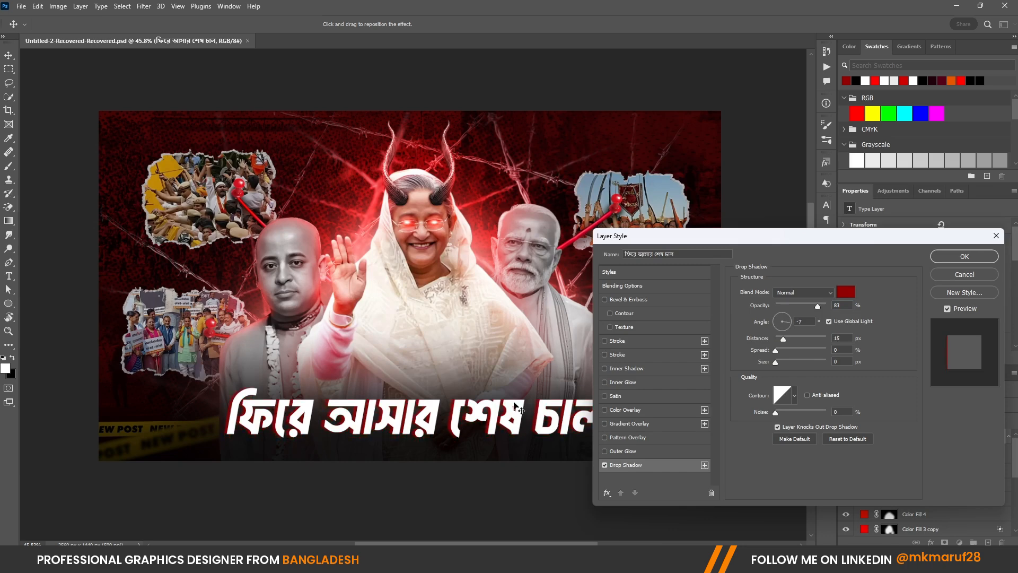
pyautogui.click(953, 257)
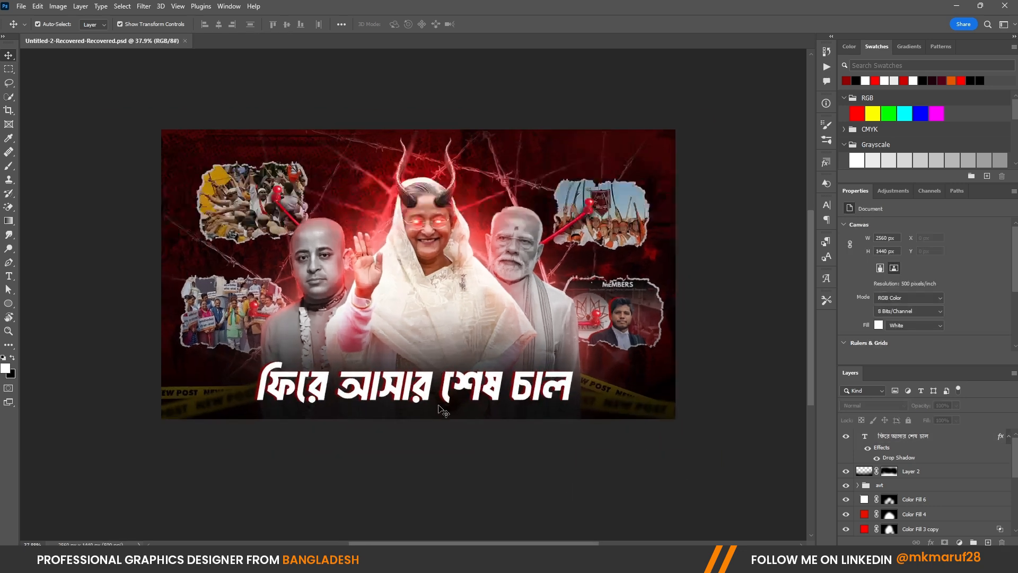
# Place the ds (1).png grunge texture above the headline layer and clip it to the headline.
pyautogui.click(422, 383)
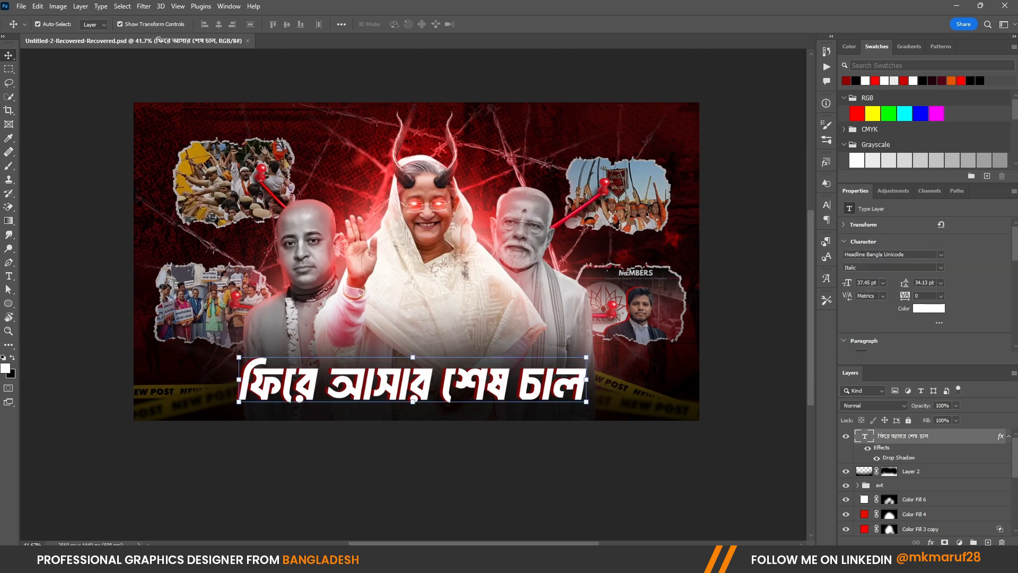
pyautogui.hotkey('alt', 'Tab')
pyautogui.moveTo(237, 201); pyautogui.dragTo(447, 385)
pyautogui.press('Return')
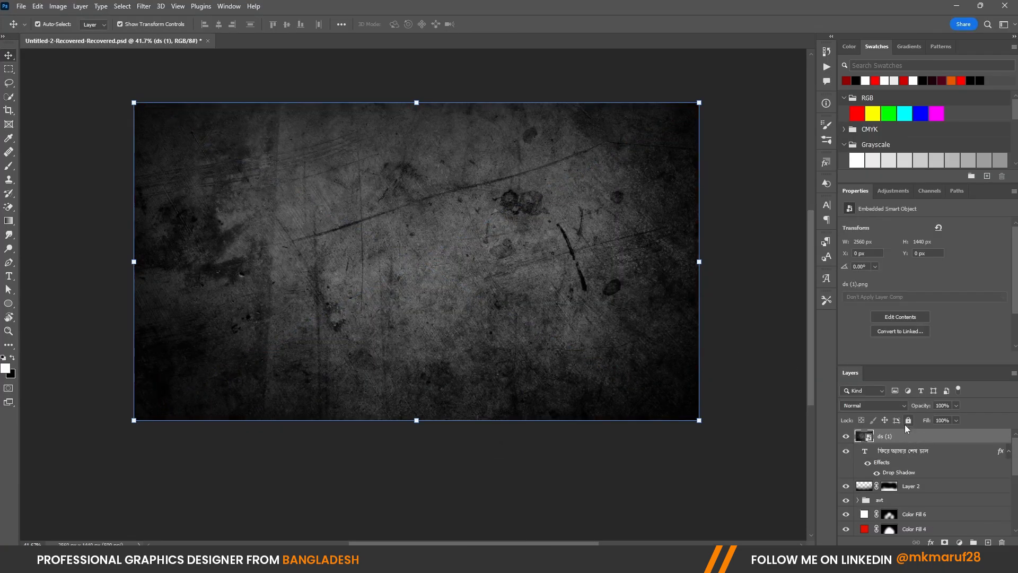
pyautogui.rightClick(909, 435)
pyautogui.click(818, 327)
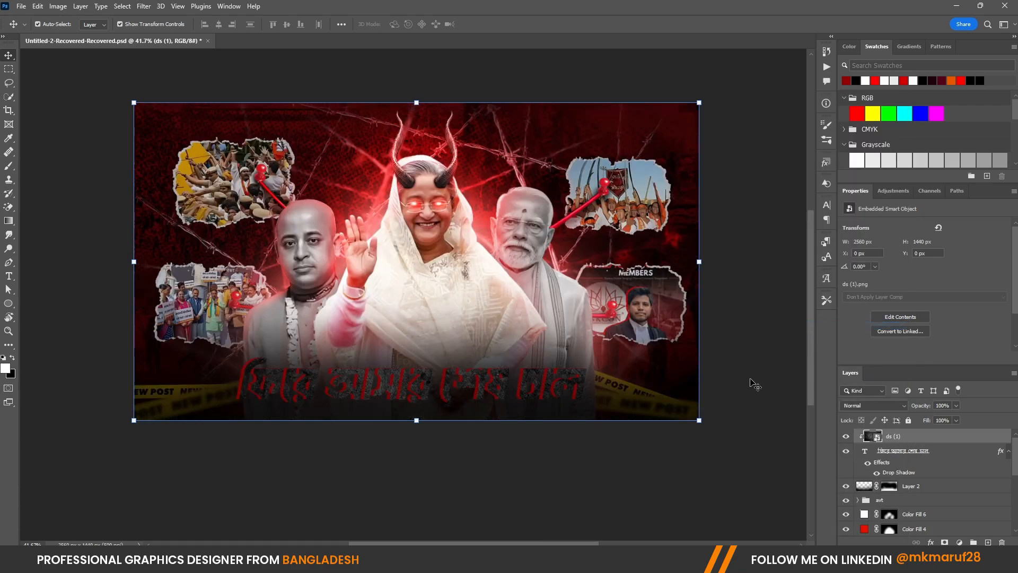
# Scale the clipped texture to about 28.14%, move it down over the headline, and set its blend mode to Pin Light.
pyautogui.hotkey('ctrl', 't')
pyautogui.moveTo(699, 420); pyautogui.dragTo(546, 337)
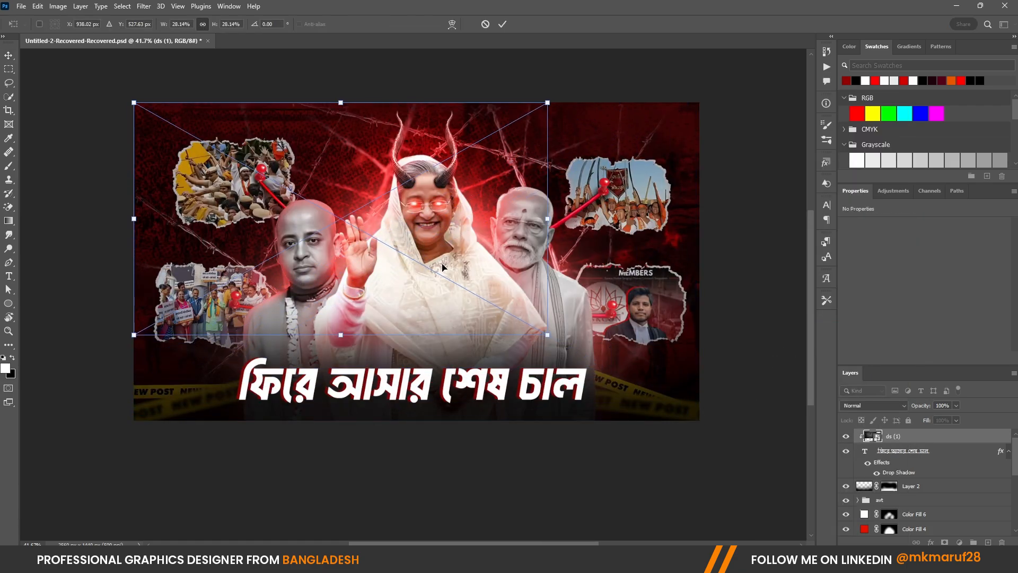
pyautogui.moveTo(444, 265); pyautogui.dragTo(499, 380)
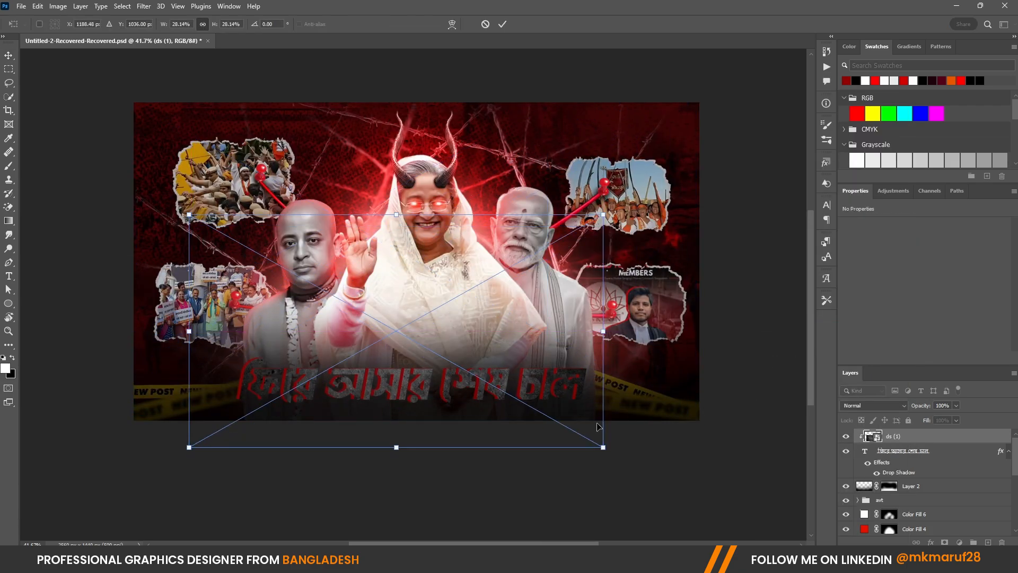
pyautogui.click(502, 24)
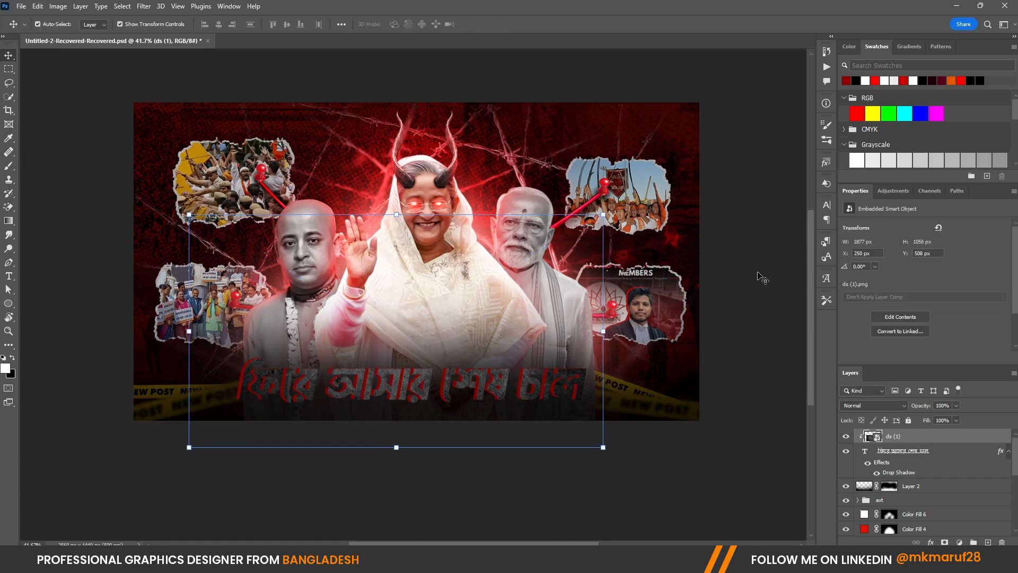
pyautogui.click(876, 408)
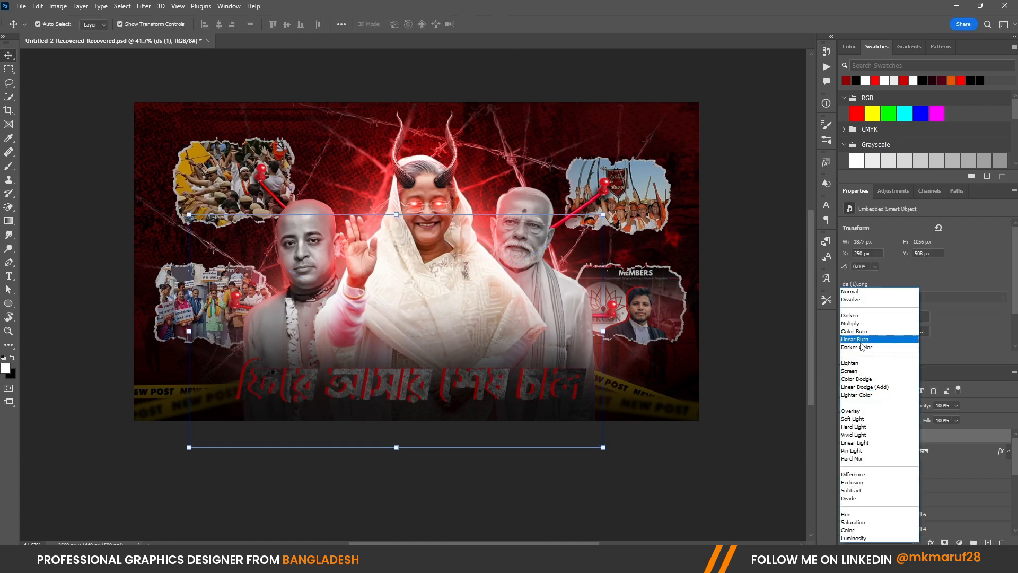
pyautogui.click(868, 451)
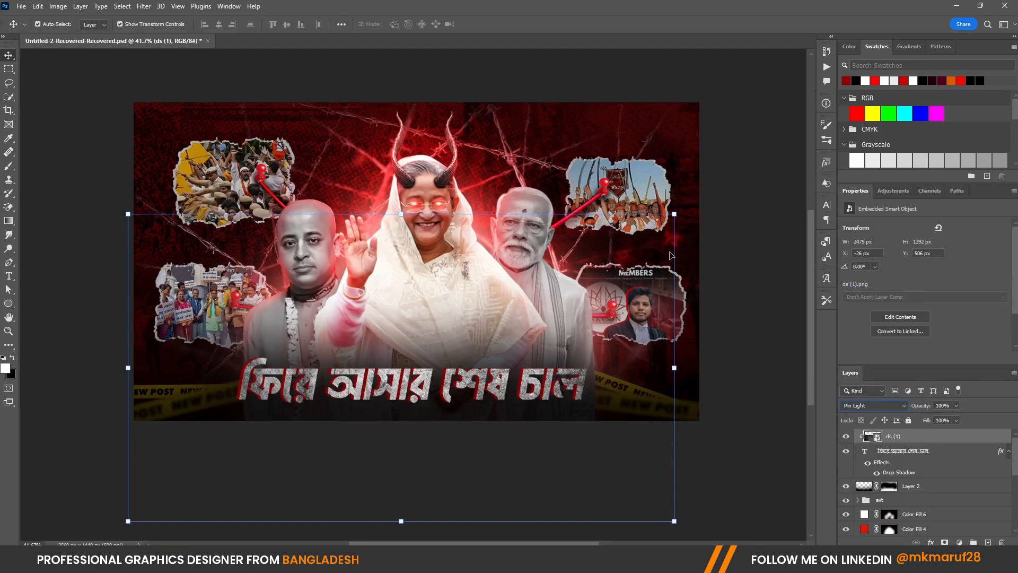
# Enlarge the headline texture to about 51.04%, reposition it over the lettering, and set its layer opacity to 80%.
pyautogui.moveTo(675, 216); pyautogui.dragTo(760, 168)
pyautogui.moveTo(725, 273); pyautogui.dragTo(673, 289)
pyautogui.scroll(-1, 674, 290)
pyautogui.moveTo(705, 396); pyautogui.dragTo(674, 407)
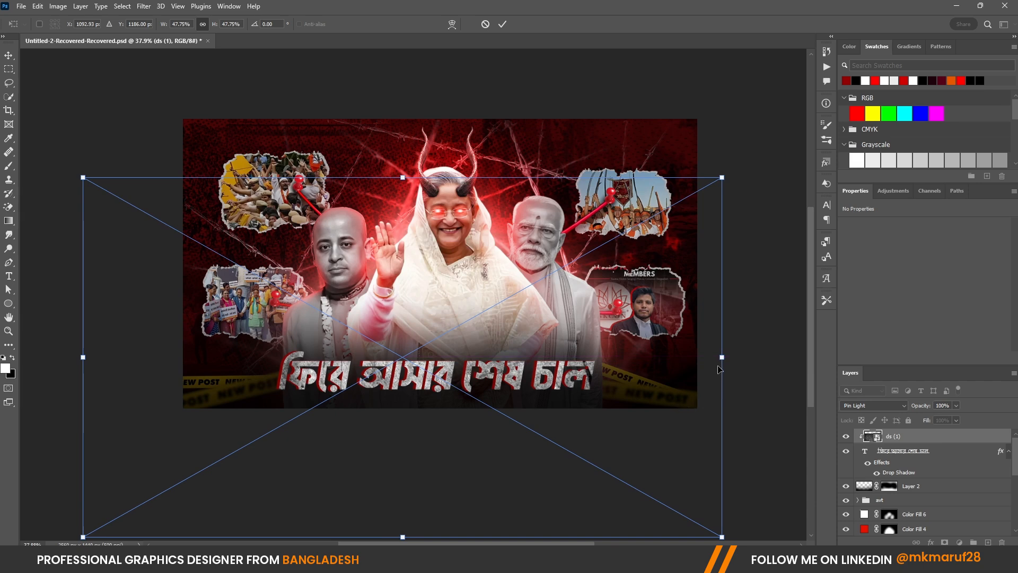
pyautogui.moveTo(722, 357); pyautogui.dragTo(767, 357)
pyautogui.moveTo(737, 373); pyautogui.dragTo(706, 383)
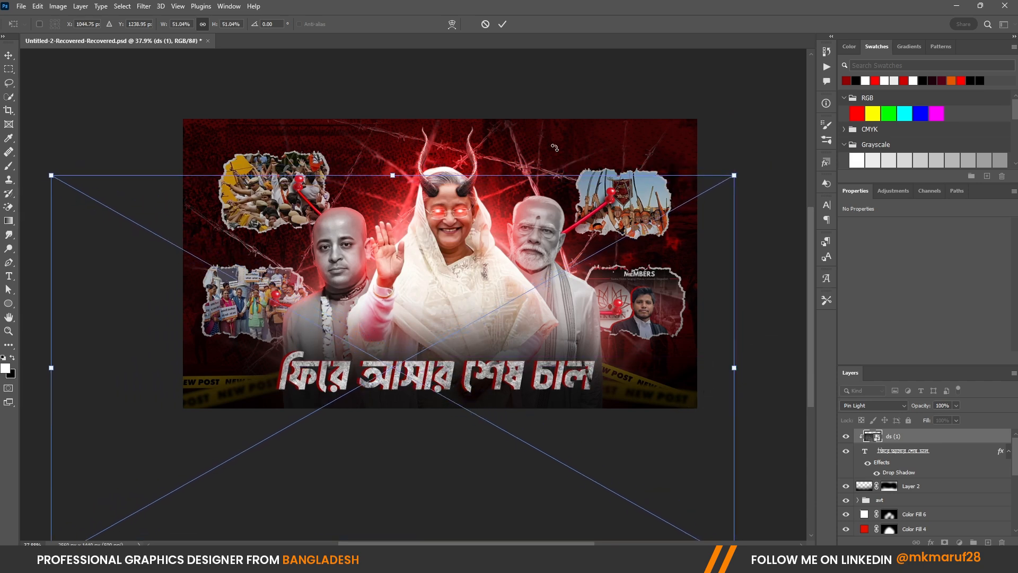
pyautogui.click(501, 25)
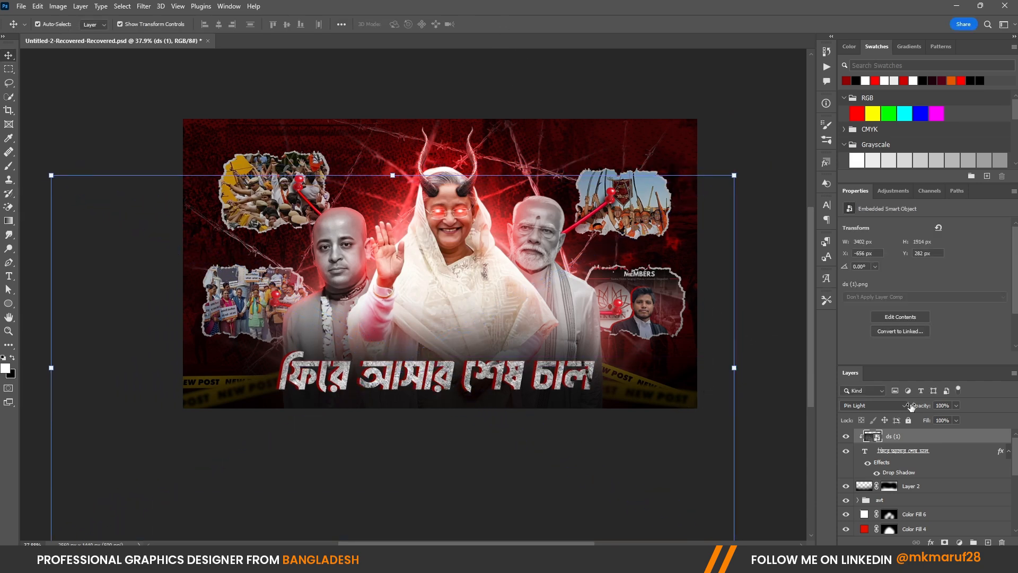
pyautogui.moveTo(931, 409); pyautogui.dragTo(917, 409)
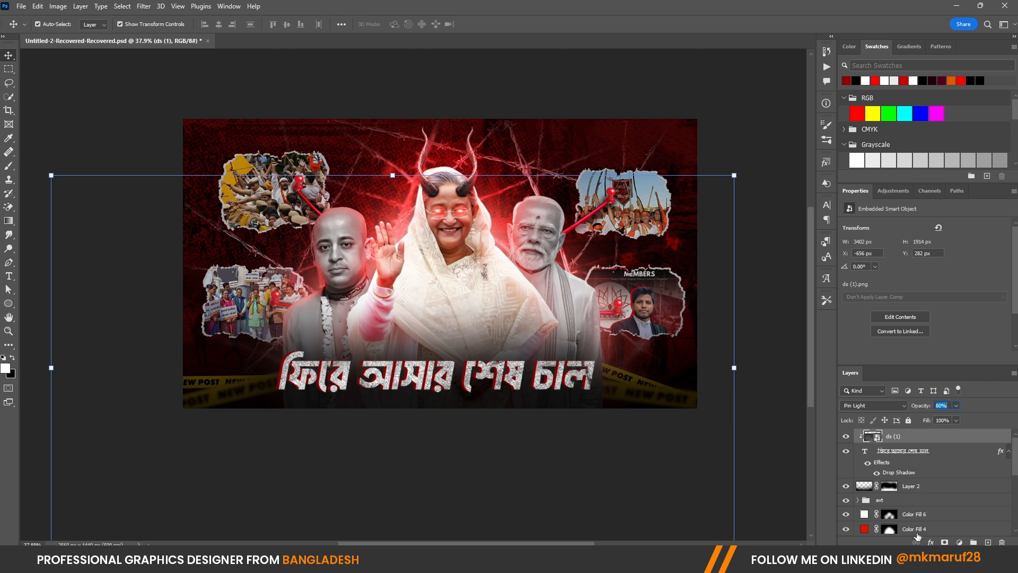
# Add a layer mask to the texture and soften it across the headline with a soft black 377 px brush at 27% opacity.
pyautogui.click(945, 542)
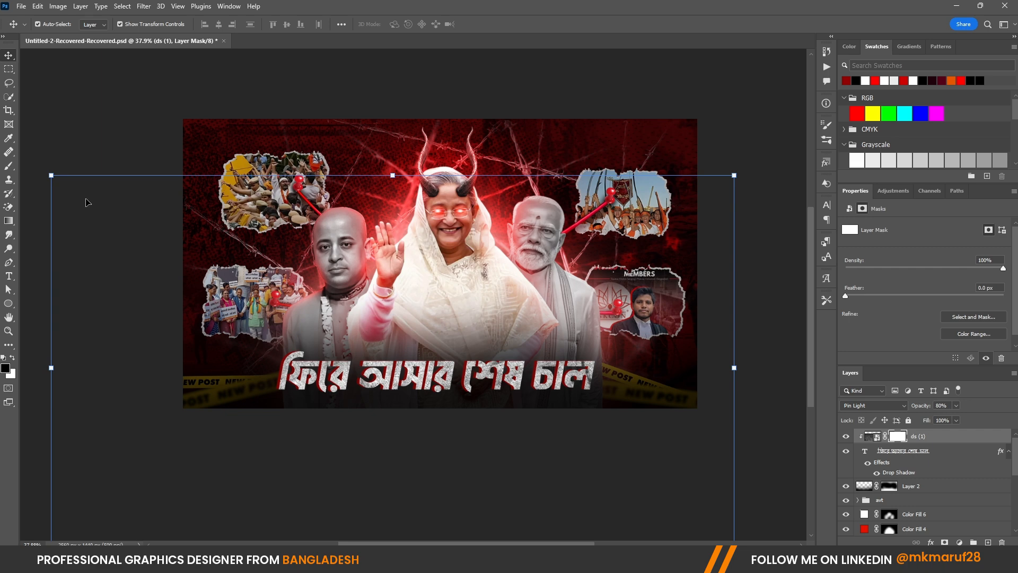
pyautogui.click(8, 166)
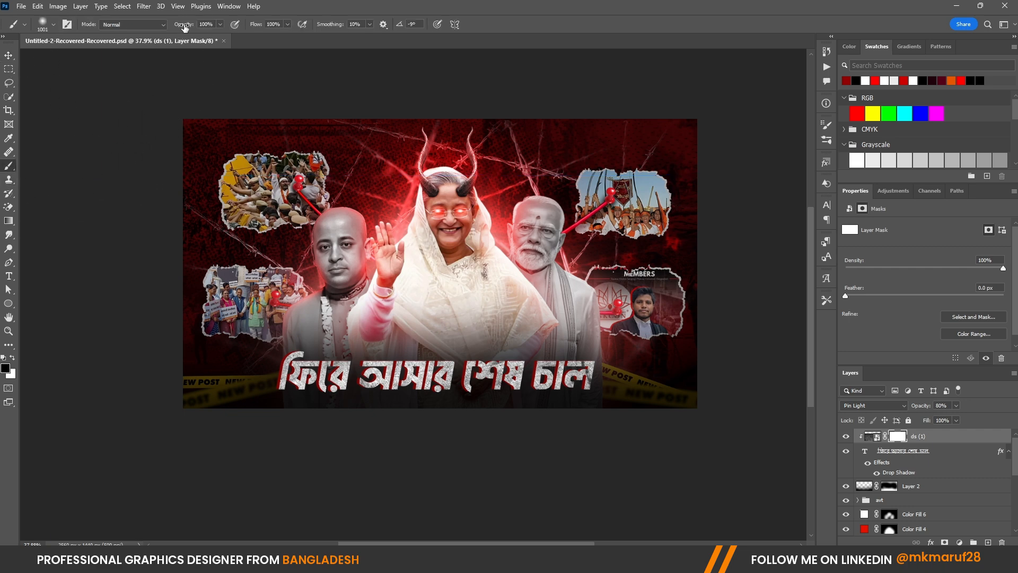
pyautogui.moveTo(184, 27); pyautogui.dragTo(145, 28)
pyautogui.scroll(2, 449, 404)
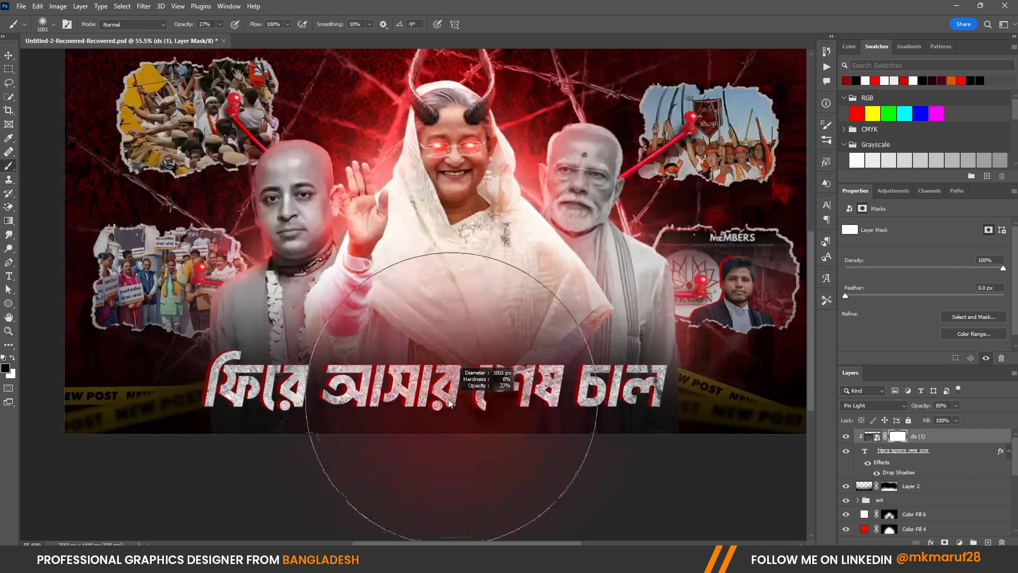
pyautogui.moveTo(450, 405); pyautogui.dragTo(356, 399)
pyautogui.click(282, 373)
pyautogui.moveTo(268, 374); pyautogui.dragTo(247, 385)
pyautogui.click(256, 387)
pyautogui.click(297, 388)
pyautogui.click(361, 389)
pyautogui.click(385, 388)
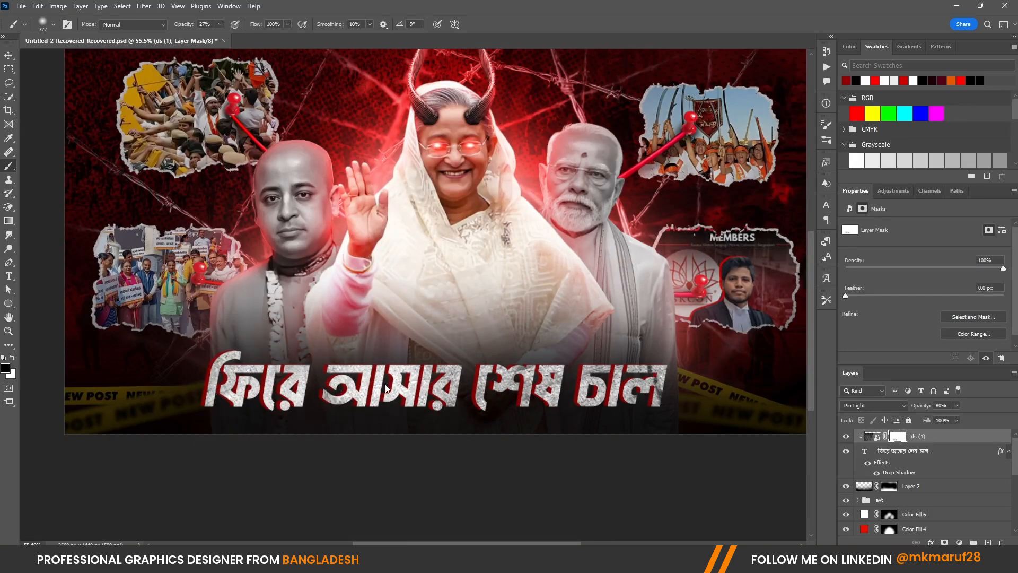
pyautogui.click(460, 386)
pyautogui.click(554, 388)
pyautogui.click(488, 387)
pyautogui.click(614, 389)
pyautogui.click(641, 364)
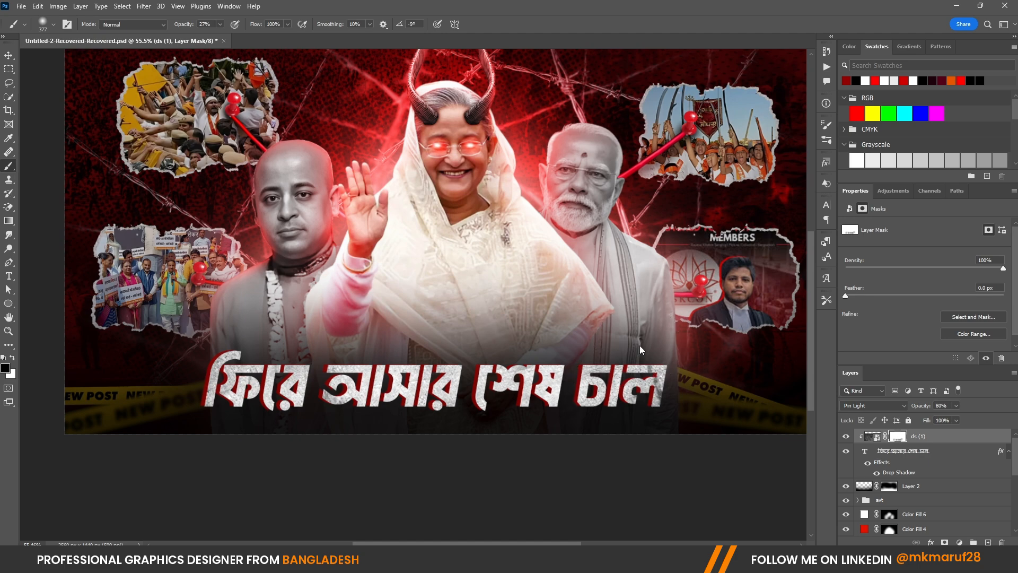
pyautogui.scroll(-5, 642, 350)
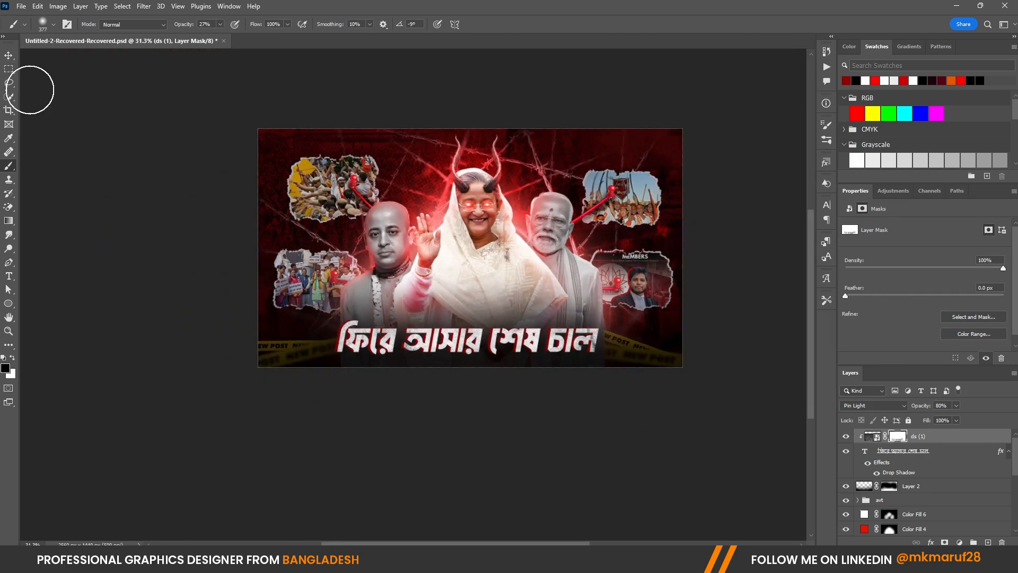
pyautogui.press('v')
pyautogui.click(83, 120)
pyautogui.scroll(2, 642, 236)
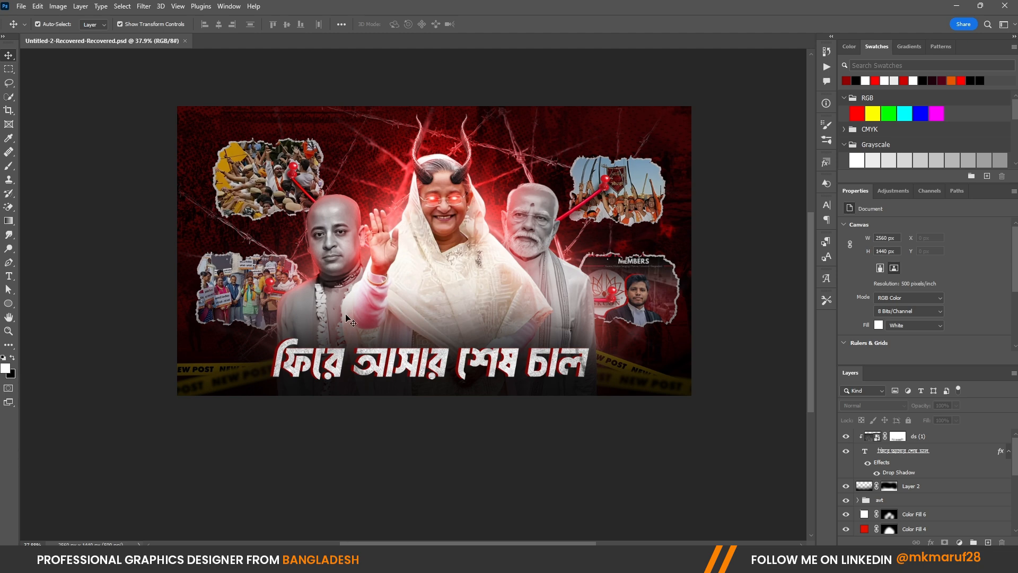
pyautogui.scroll(-2, 496, 255)
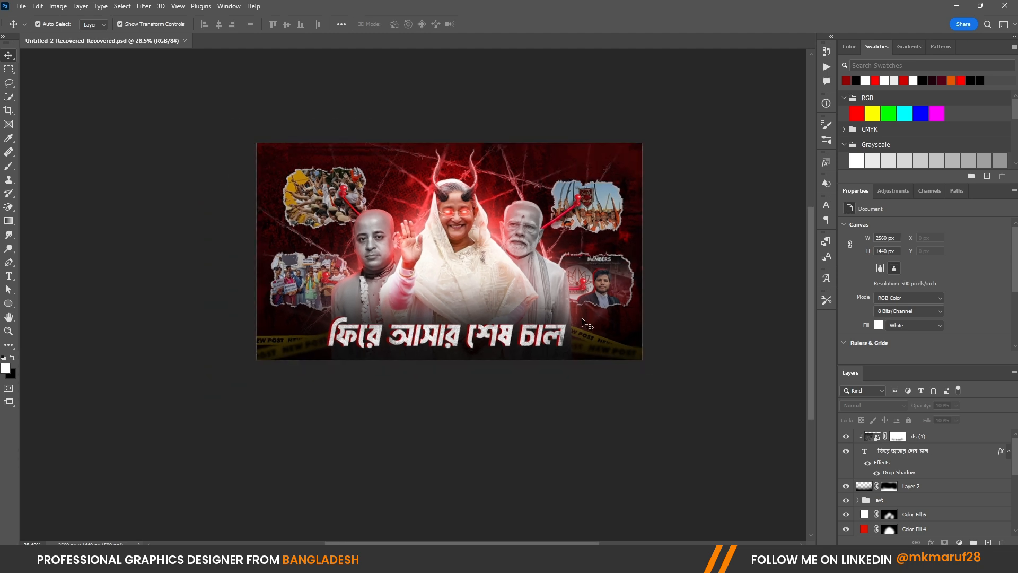
pyautogui.scroll(1, 586, 325)
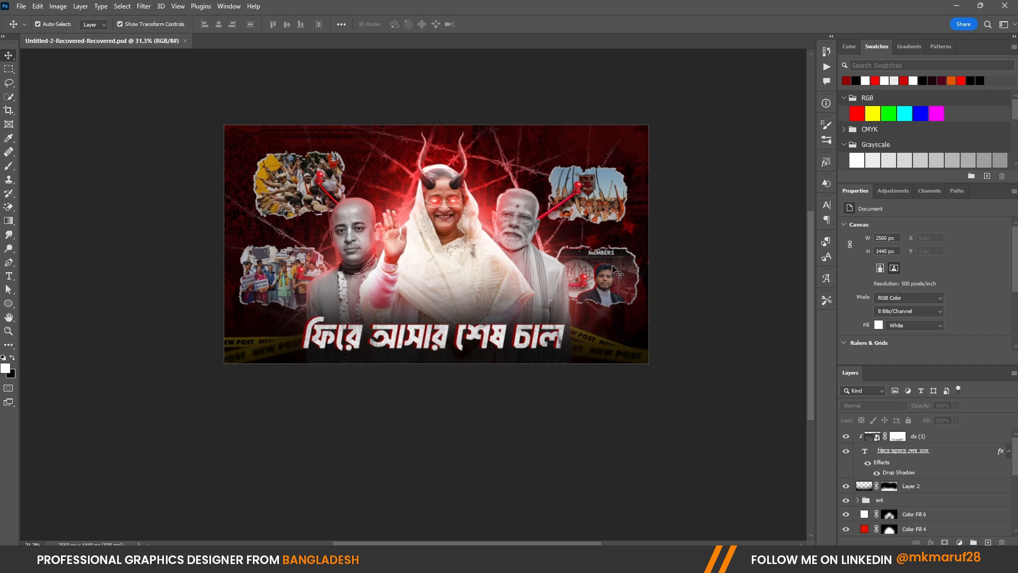
pyautogui.scroll(2, 617, 272)
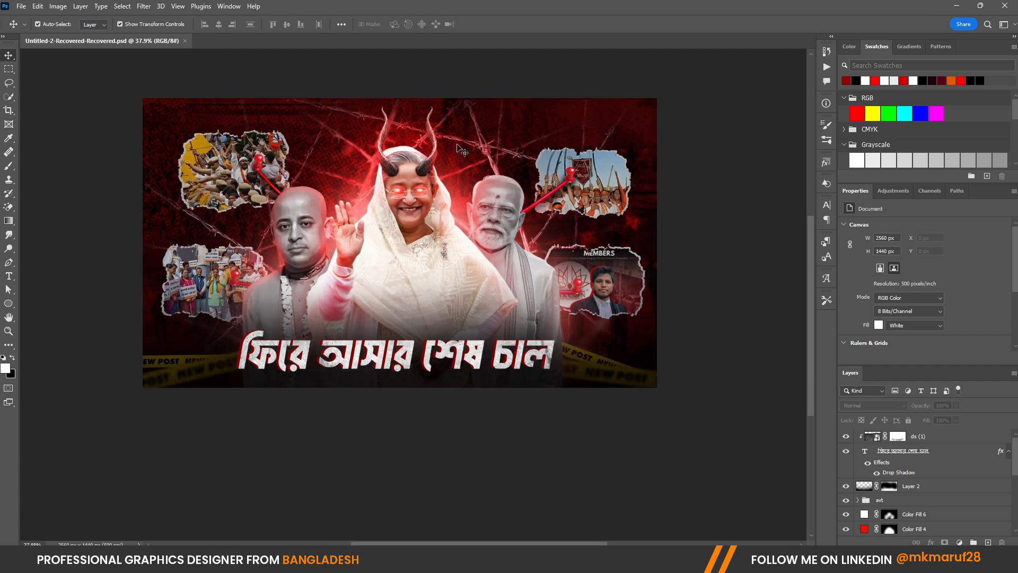
pyautogui.scroll(-1, 438, 232)
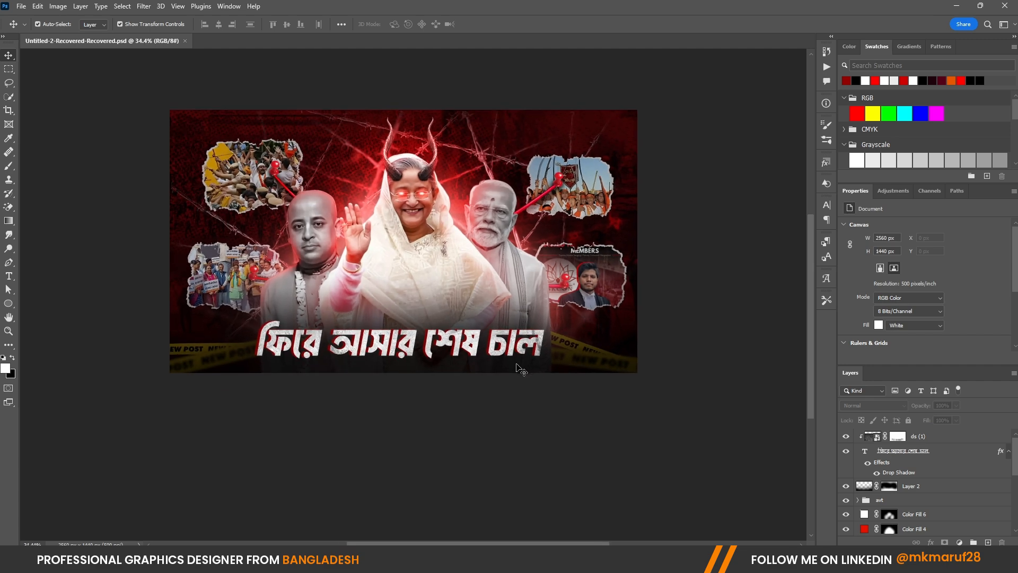
pyautogui.scroll(-2, 510, 335)
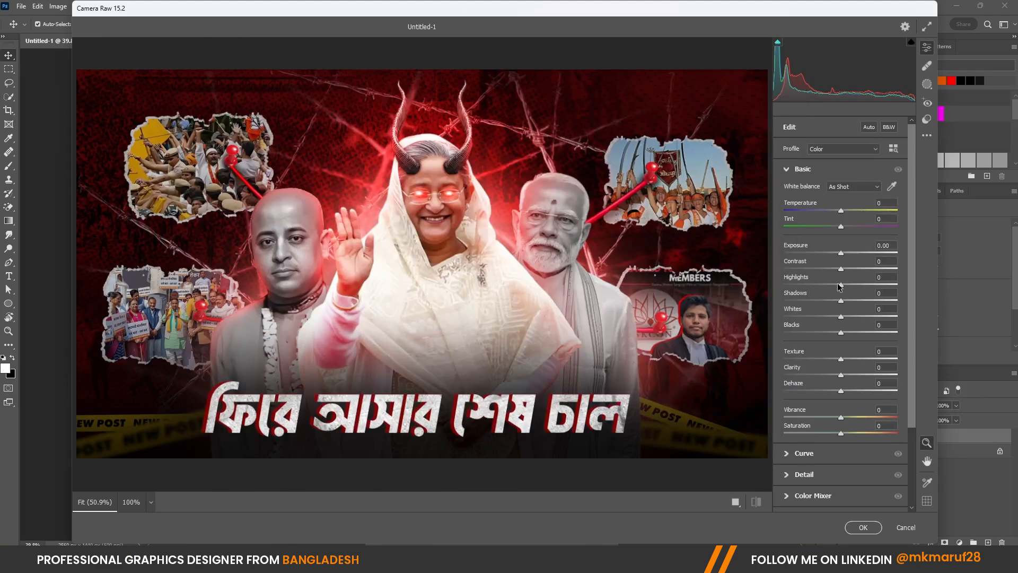
# Adjust the Basic settings in Camera Raw and set the curve to Highlights +5, Lights -5, Darks +9 and Shadows -5.
pyautogui.moveTo(853, 267); pyautogui.dragTo(844, 428)
pyautogui.click(808, 453)
pyautogui.moveTo(844, 365); pyautogui.dragTo(847, 365)
pyautogui.moveTo(851, 381); pyautogui.dragTo(843, 394)
pyautogui.moveTo(843, 412); pyautogui.dragTo(846, 412)
# In the Color Mixer, set the reds' saturation to +14, the oranges' hue to -8 and the reds' luminance to -6.
pyautogui.click(834, 456)
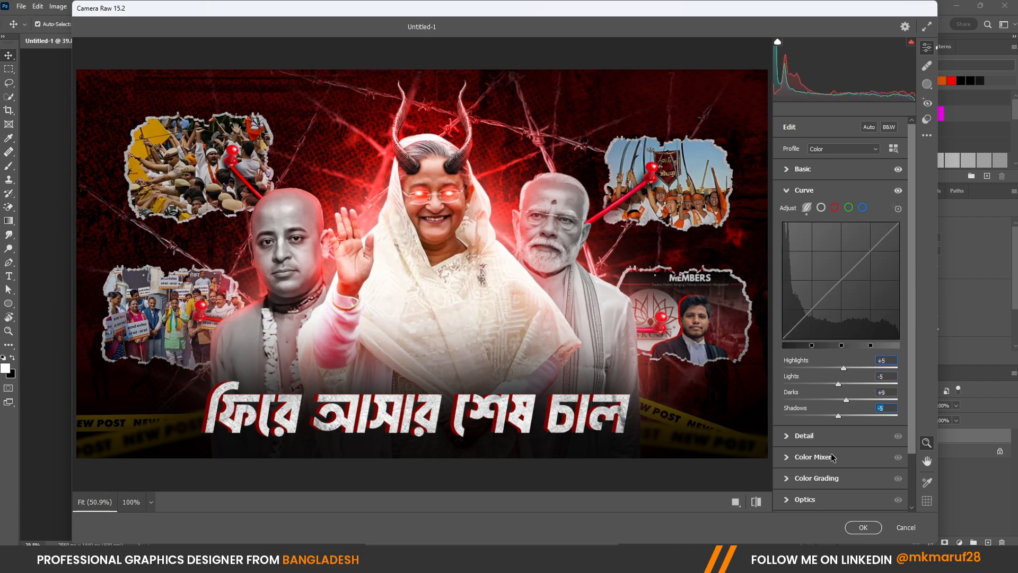
pyautogui.scroll(-1, 839, 275)
pyautogui.moveTo(851, 274); pyautogui.dragTo(858, 274)
pyautogui.scroll(1, 847, 240)
pyautogui.click(839, 211)
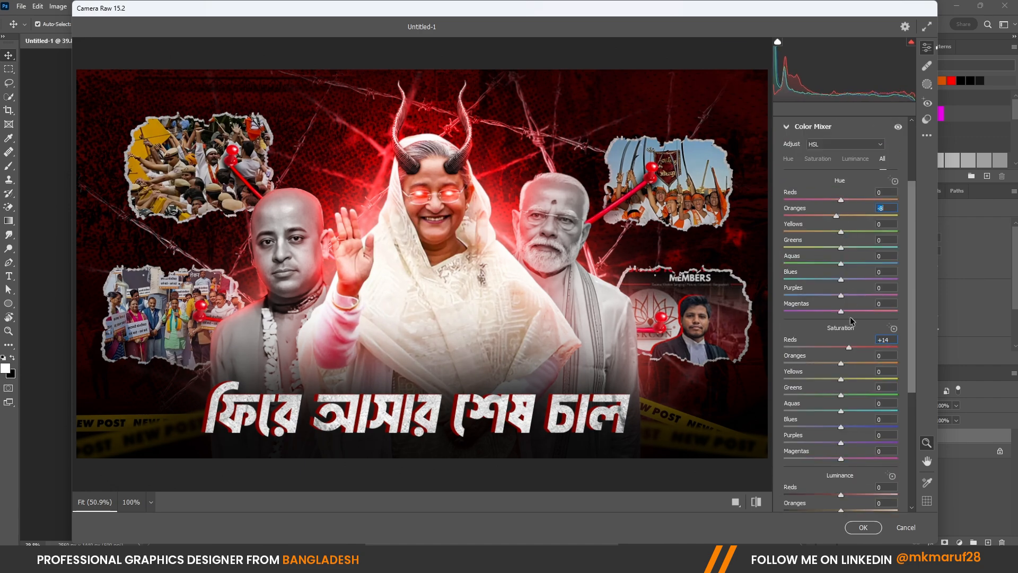
pyautogui.scroll(-2, 851, 321)
pyautogui.moveTo(851, 362); pyautogui.dragTo(845, 362)
pyautogui.scroll(-2, 847, 361)
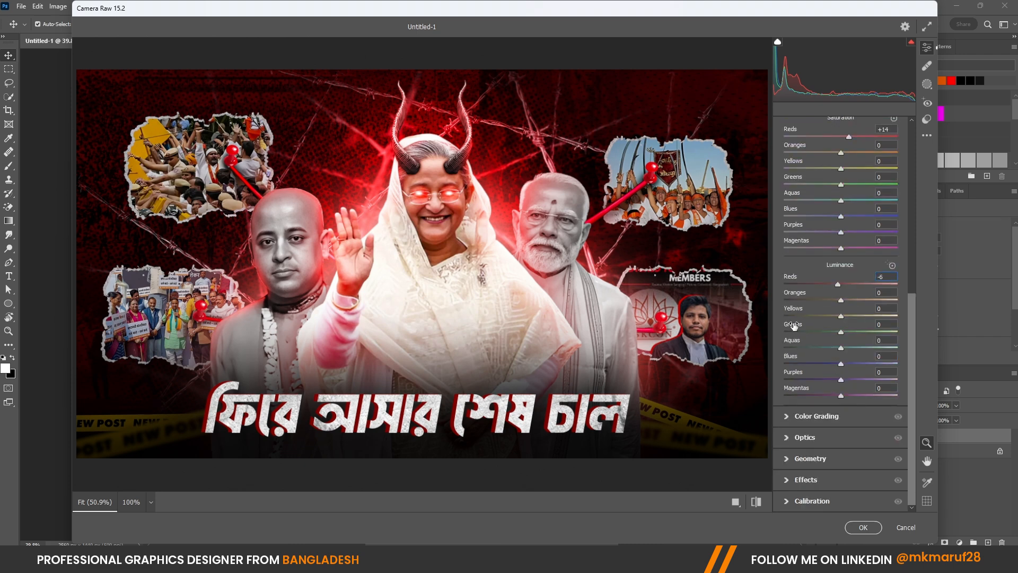
# Set the Camera Raw grain effect to 11.
pyautogui.click(807, 479)
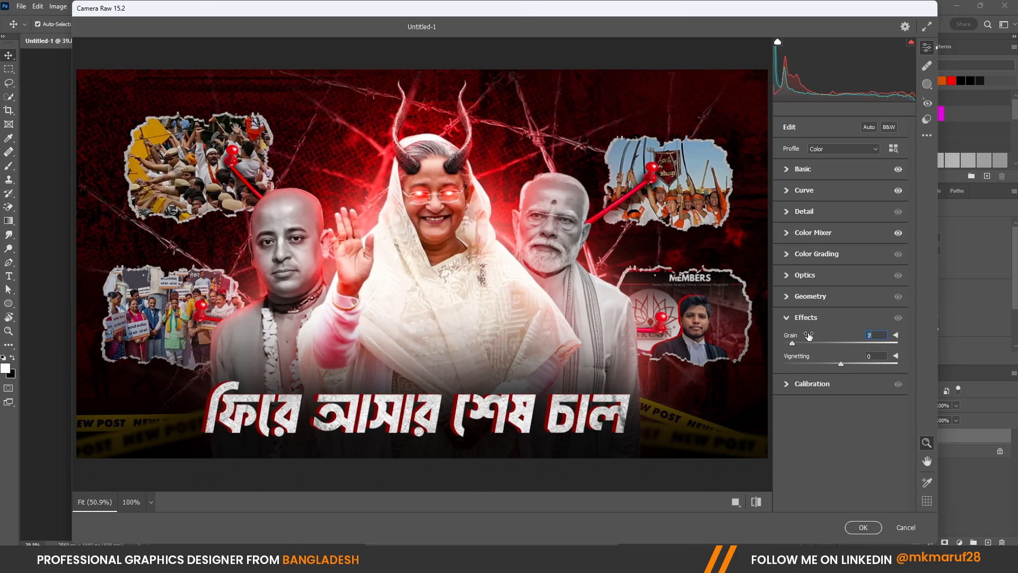
pyautogui.moveTo(806, 338); pyautogui.dragTo(810, 338)
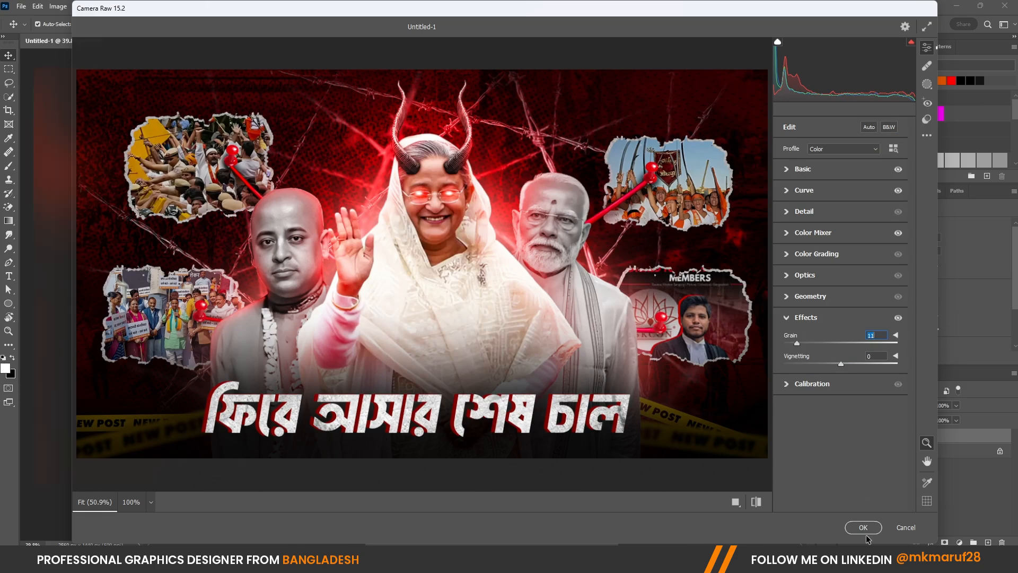